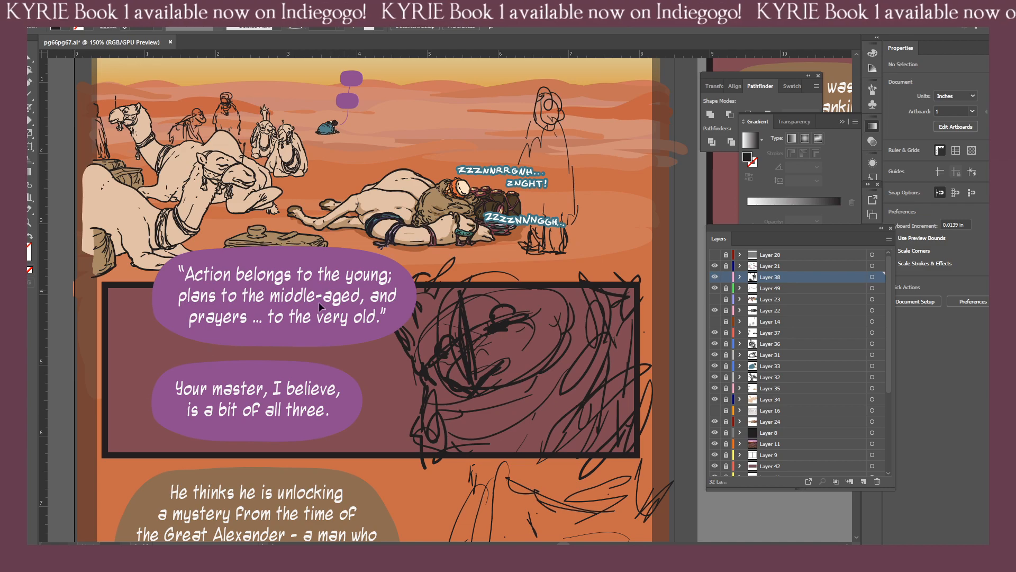
# Sketch additional black brush strokes over the head, face and shoulders of the rough figure beside the "Ah, the mad son of Philip" balloon.
pyautogui.moveTo(162, 404); pyautogui.dragTo(252, 364)
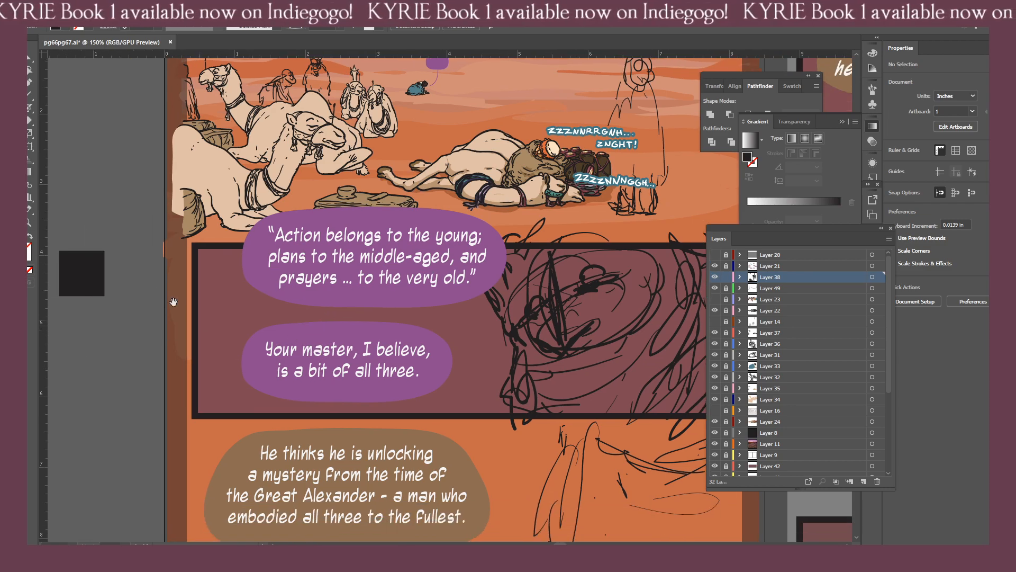
pyautogui.press('i')
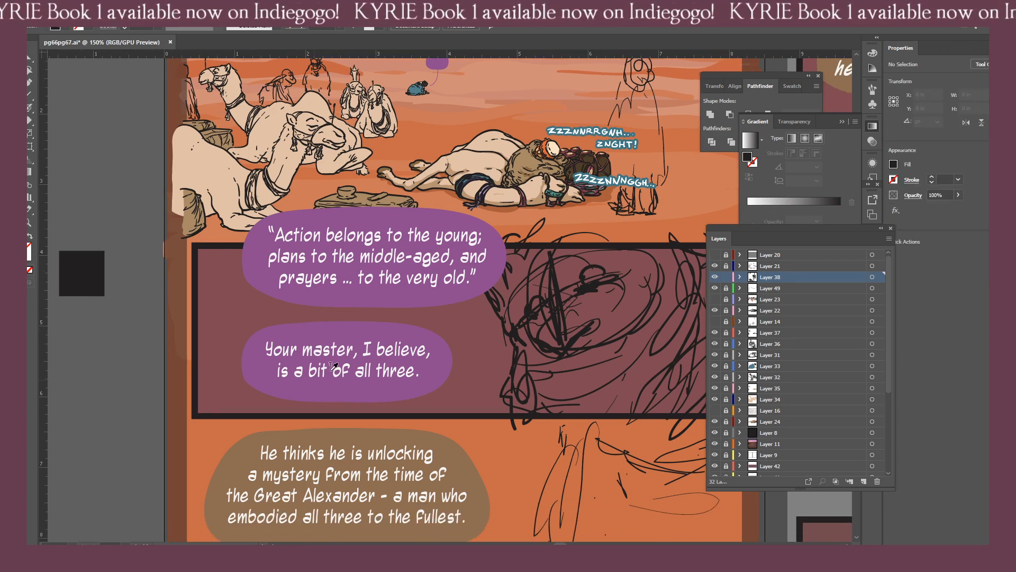
pyautogui.press('b')
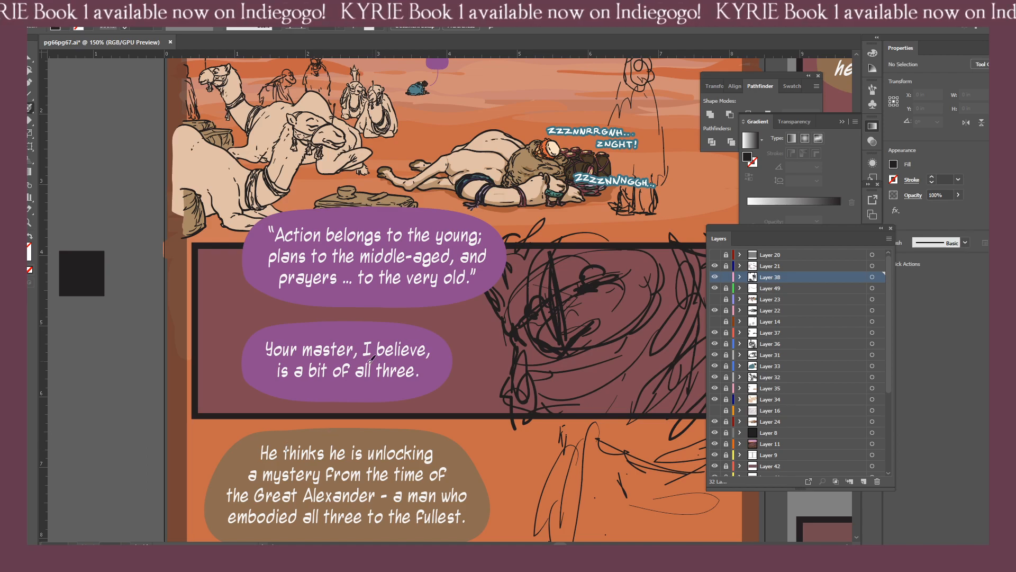
pyautogui.scroll(-1, 96, 275)
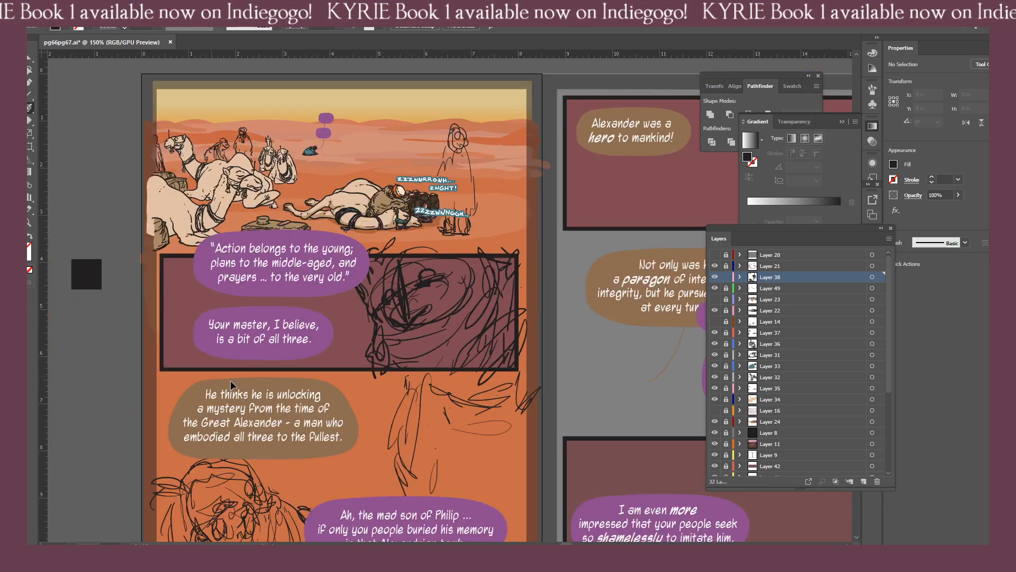
pyautogui.hotkey('ctrl', '-')
pyautogui.moveTo(290, 398); pyautogui.dragTo(313, 365)
pyautogui.hotkey('ctrl', '=')
pyautogui.moveTo(280, 418); pyautogui.dragTo(287, 387)
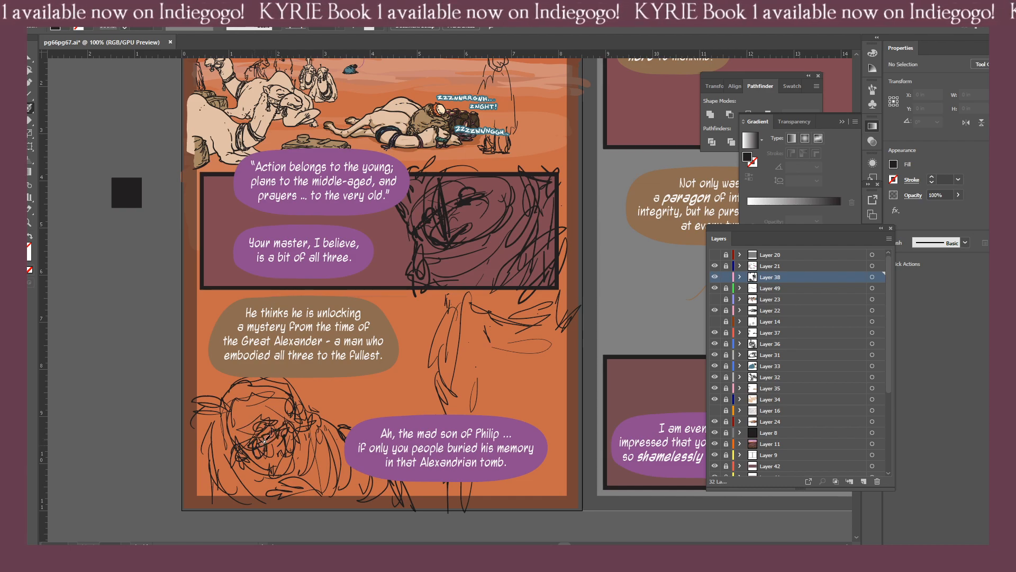
pyautogui.hotkey('shift', 'x')
pyautogui.moveTo(219, 408)
pyautogui.mouseDown()
pyautogui.moveTo(244, 376)
pyautogui.moveTo(270, 372)
pyautogui.moveTo(290, 380)
pyautogui.moveTo(311, 416)
pyautogui.moveTo(239, 452)
pyautogui.moveTo(222, 428)
pyautogui.moveTo(240, 377)
pyautogui.mouseUp()
pyautogui.moveTo(281, 440); pyautogui.dragTo(271, 466)
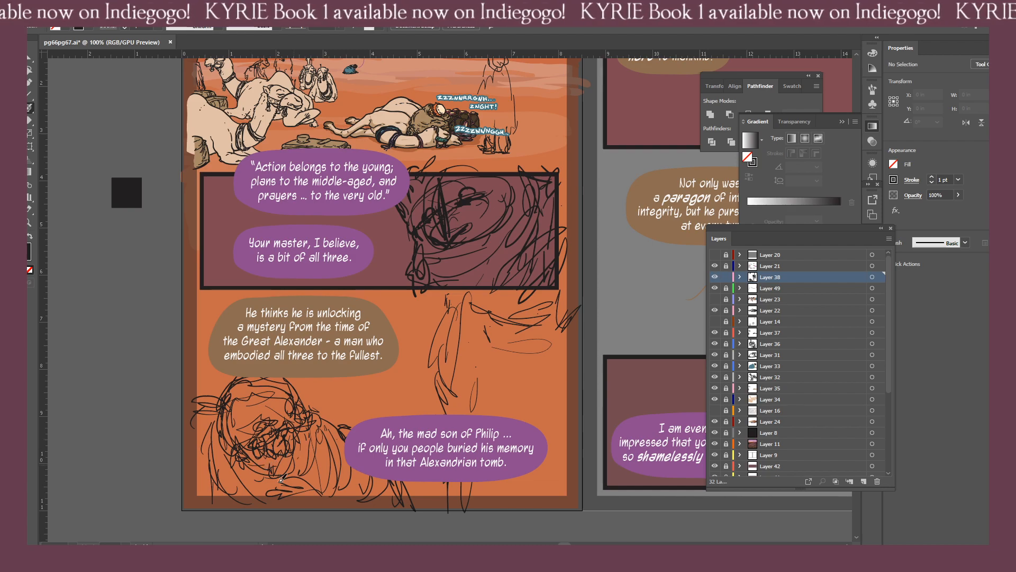
pyautogui.moveTo(291, 472)
pyautogui.mouseDown()
pyautogui.moveTo(312, 451)
pyautogui.moveTo(291, 488)
pyautogui.moveTo(326, 469)
pyautogui.moveTo(308, 497)
pyautogui.moveTo(334, 494)
pyautogui.moveTo(331, 468)
pyautogui.moveTo(344, 496)
pyautogui.moveTo(336, 470)
pyautogui.moveTo(358, 492)
pyautogui.moveTo(245, 503)
pyautogui.moveTo(330, 503)
pyautogui.mouseUp()
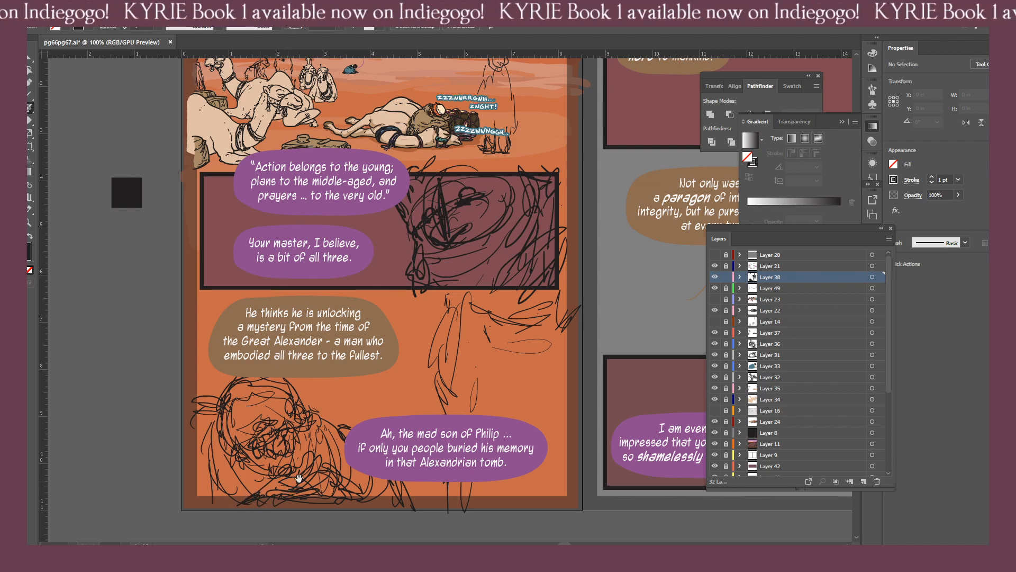
# On Layer 21, sample the balloon purple and draw a curved tail from the standing figure sketch to the "Ah, the mad son of Philip" balloon.
pyautogui.moveTo(354, 420); pyautogui.dragTo(128, 459)
pyautogui.moveTo(337, 353); pyautogui.dragTo(241, 404)
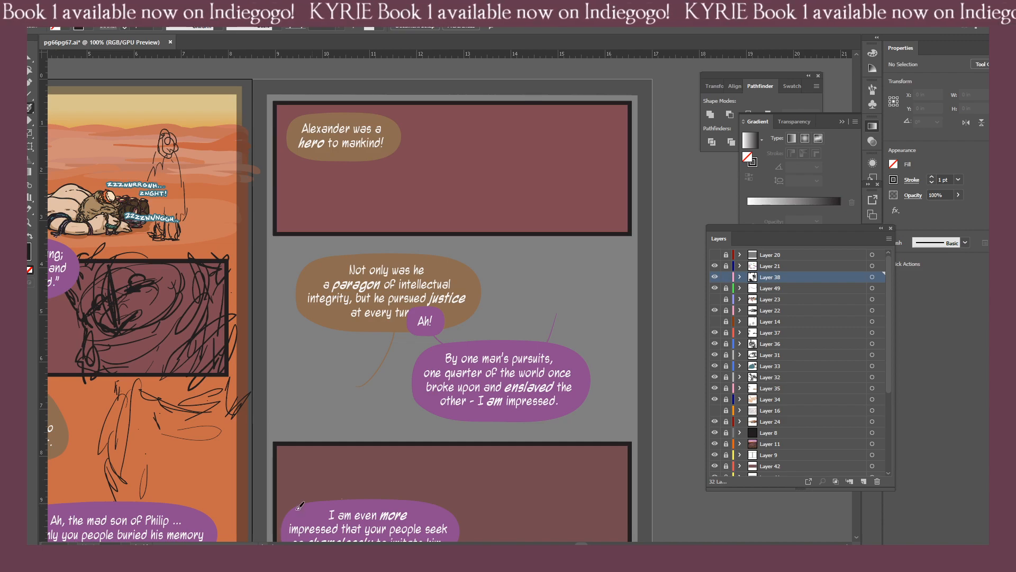
pyautogui.moveTo(211, 426); pyautogui.dragTo(408, 354)
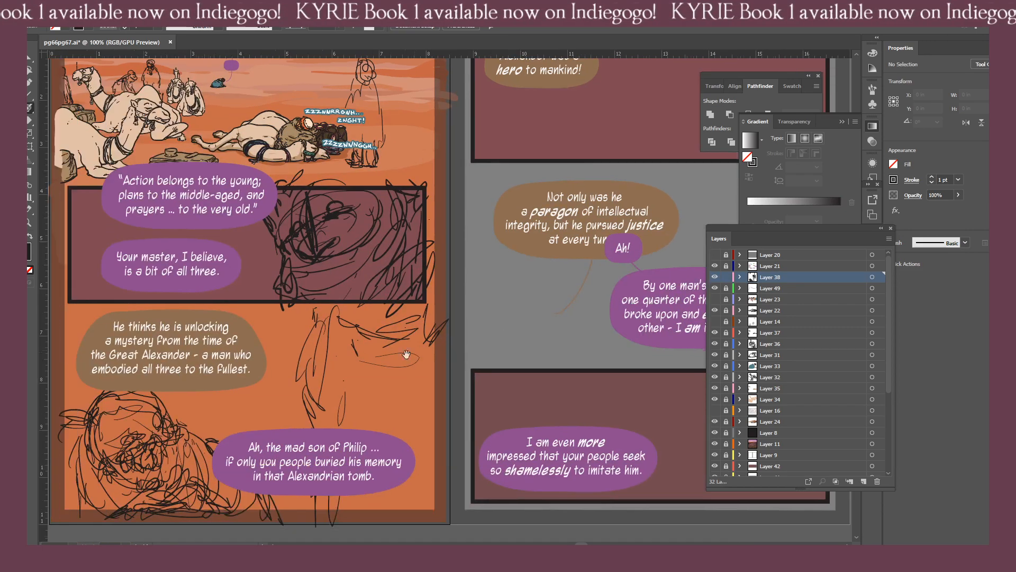
pyautogui.moveTo(264, 379); pyautogui.dragTo(332, 344)
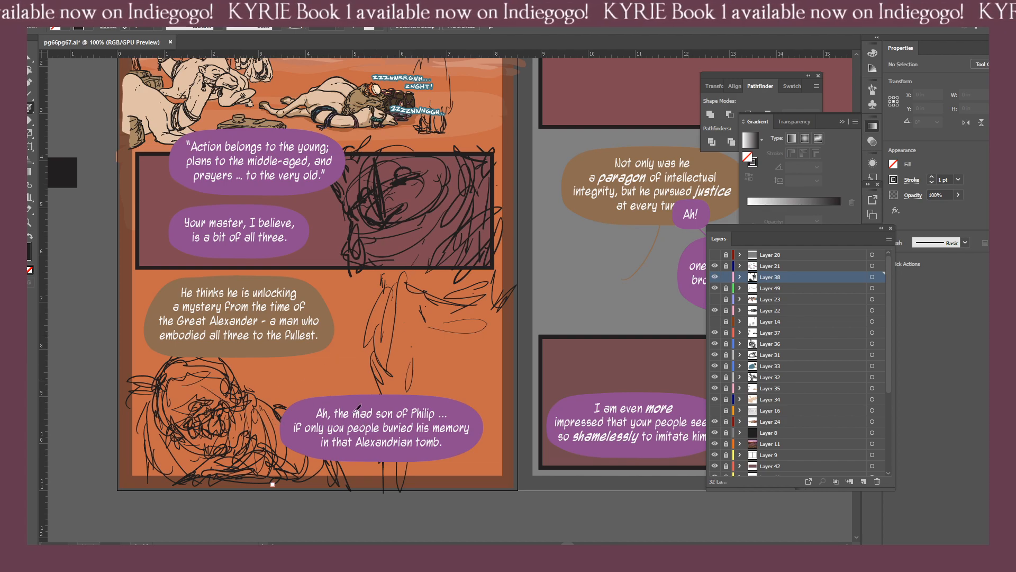
pyautogui.click(746, 264)
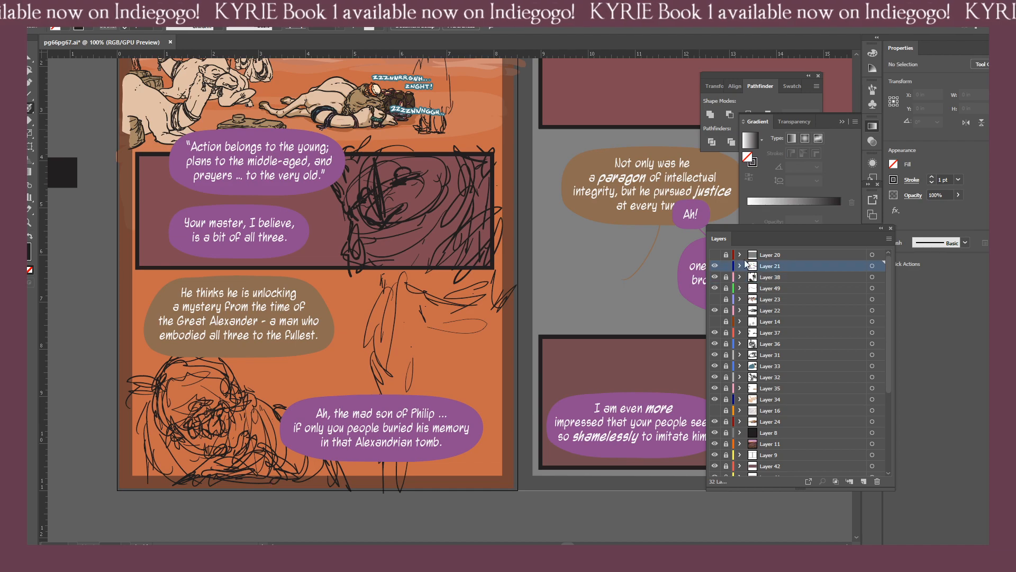
pyautogui.press('i')
pyautogui.click(467, 410)
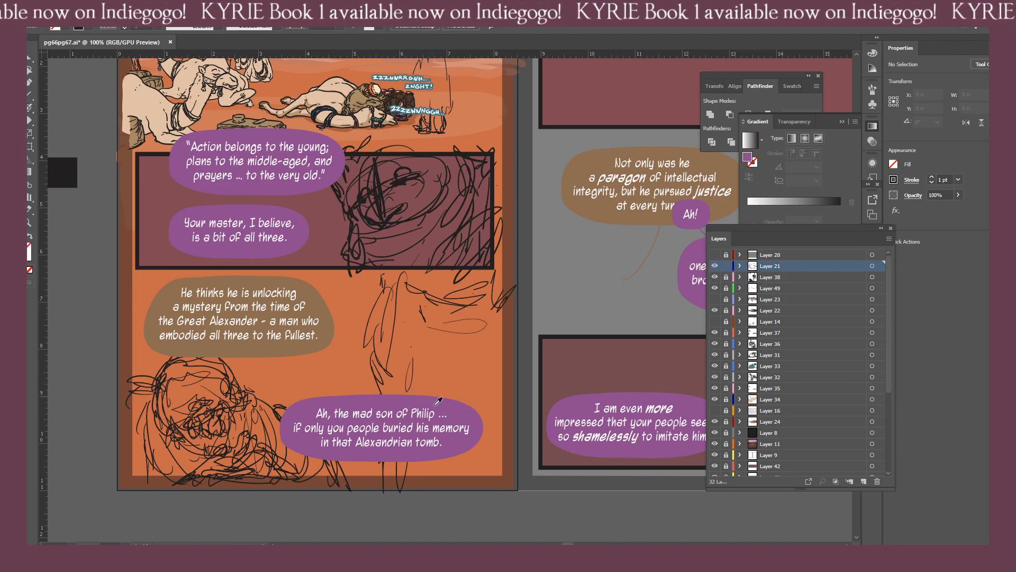
pyautogui.press('b')
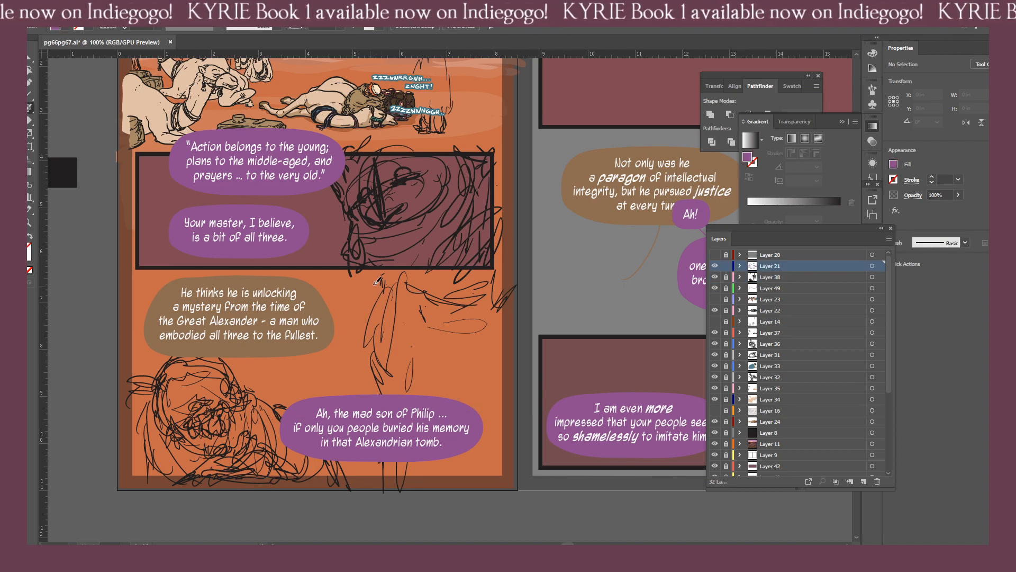
pyautogui.moveTo(373, 285); pyautogui.dragTo(361, 441)
# Sample the brown balloon colour and draw a curved tail from the rough head sketch to the "He thinks he is unlocking" balloon.
pyautogui.press('i')
pyautogui.click(271, 349)
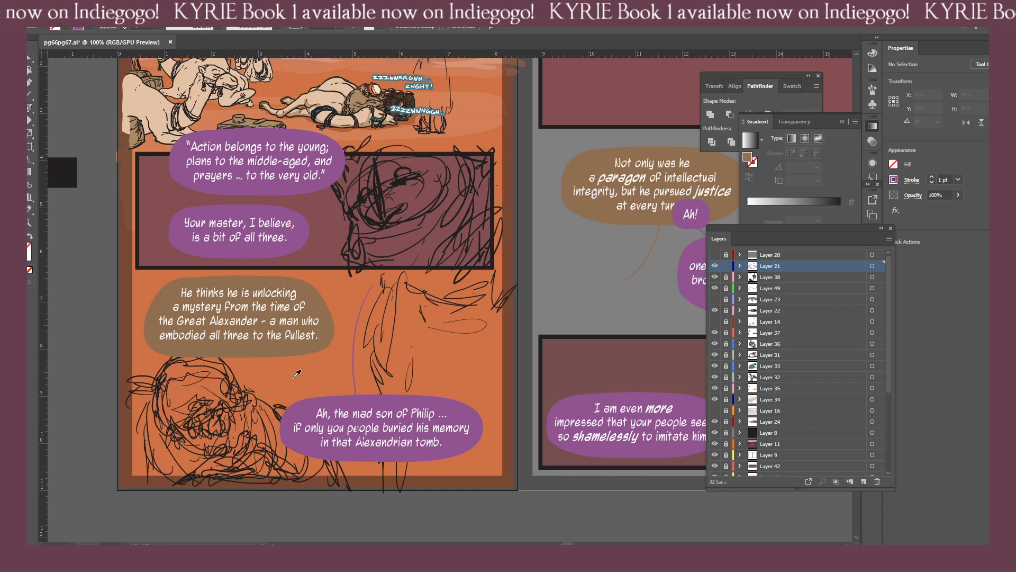
pyautogui.press('b')
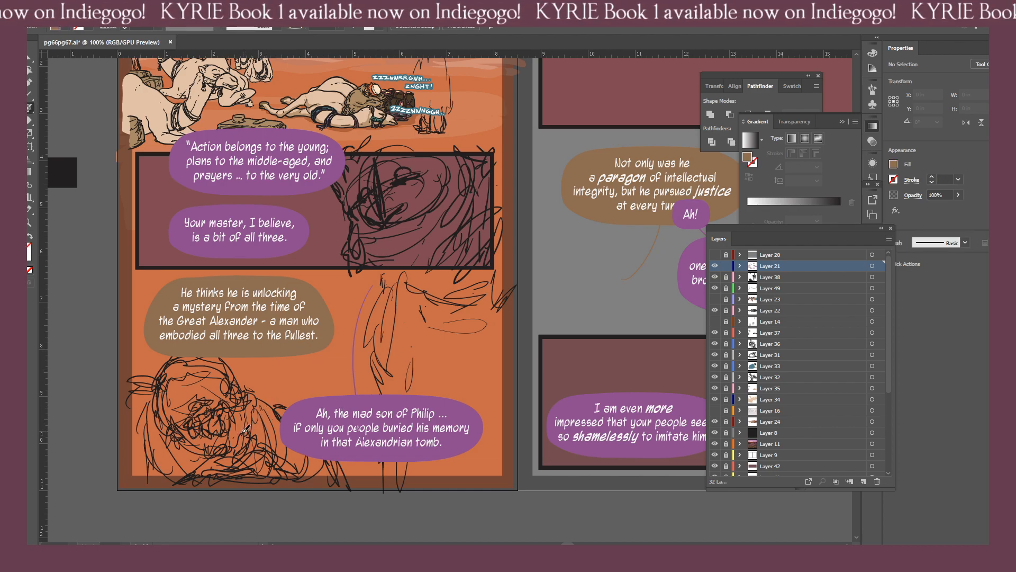
pyautogui.moveTo(244, 421); pyautogui.dragTo(261, 339)
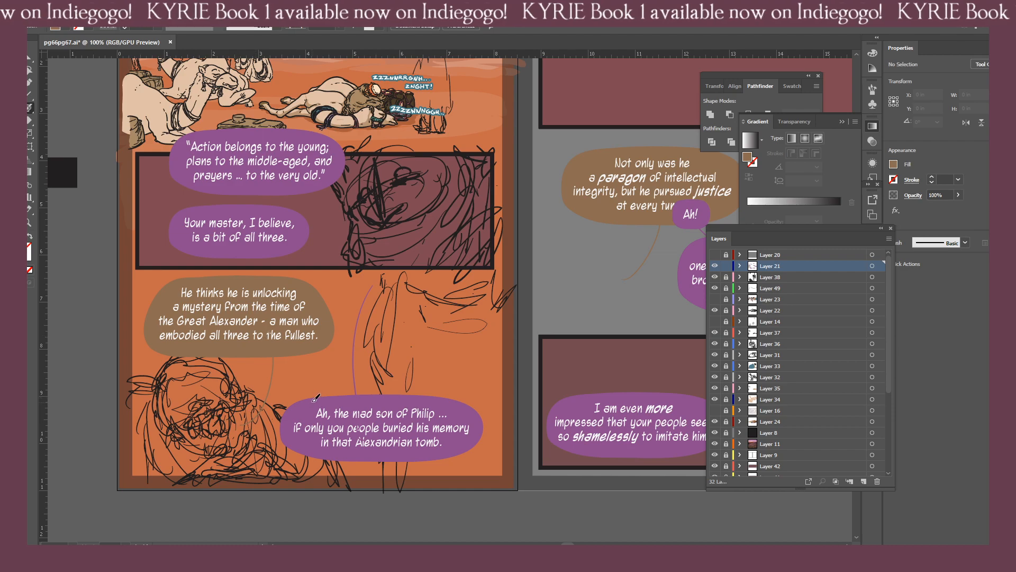
pyautogui.hotkey('shift', 'x')
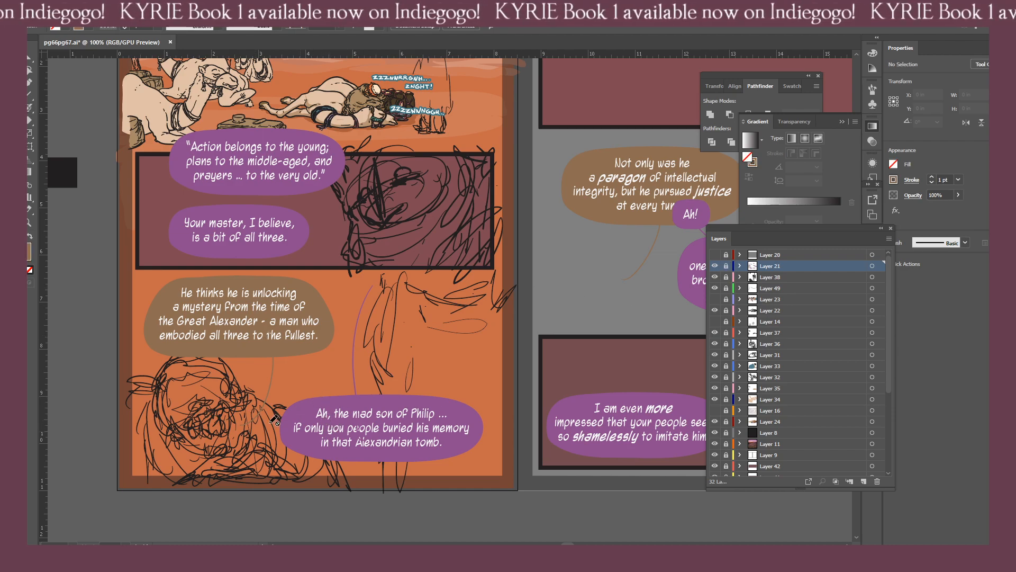
# Send the brown and purple balloon tails behind their balloons and lock Layer 21.
pyautogui.press('v')
pyautogui.click(726, 267)
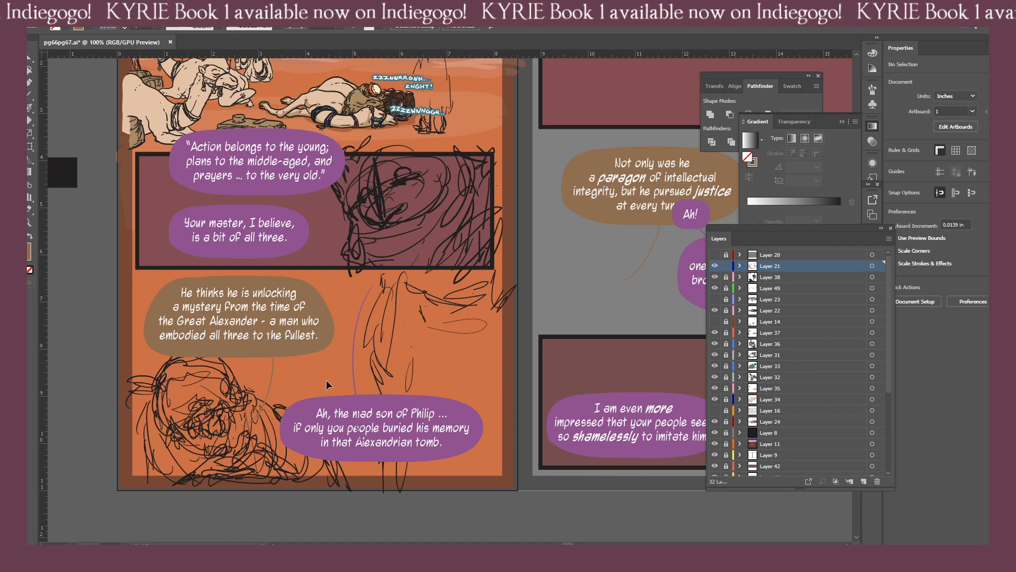
pyautogui.moveTo(265, 377); pyautogui.dragTo(289, 399)
pyautogui.press('a')
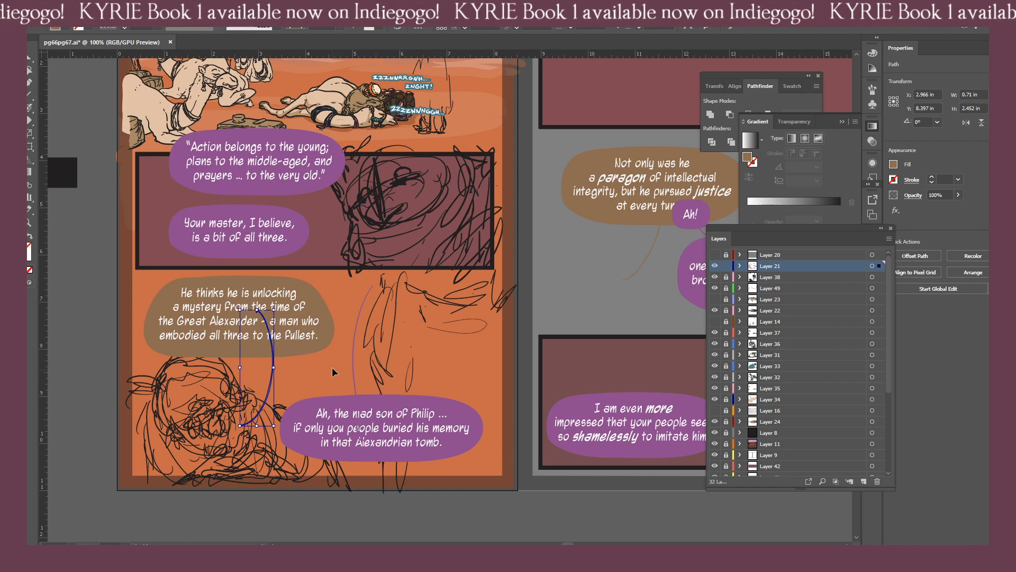
pyautogui.click(369, 403)
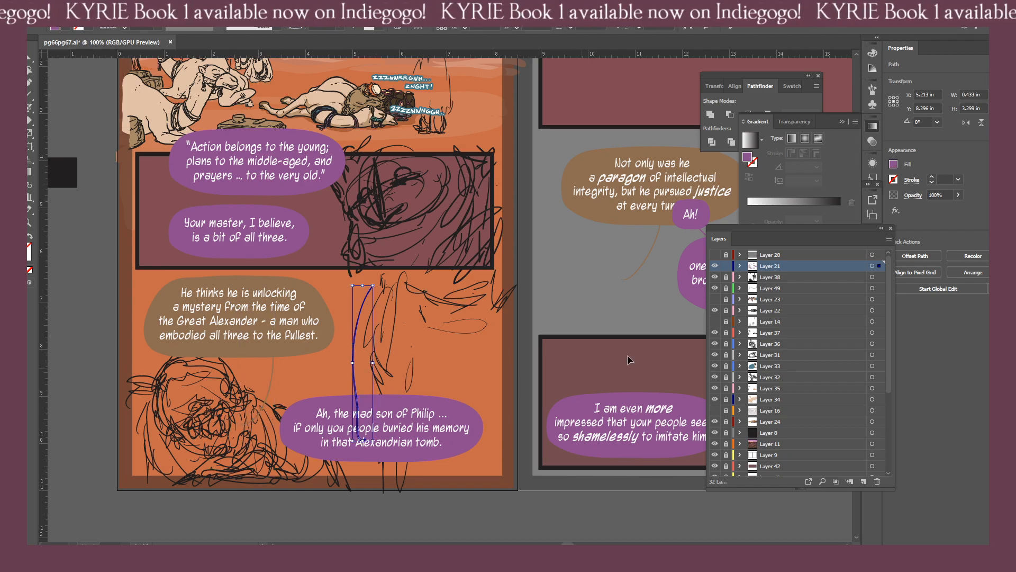
pyautogui.click(726, 266)
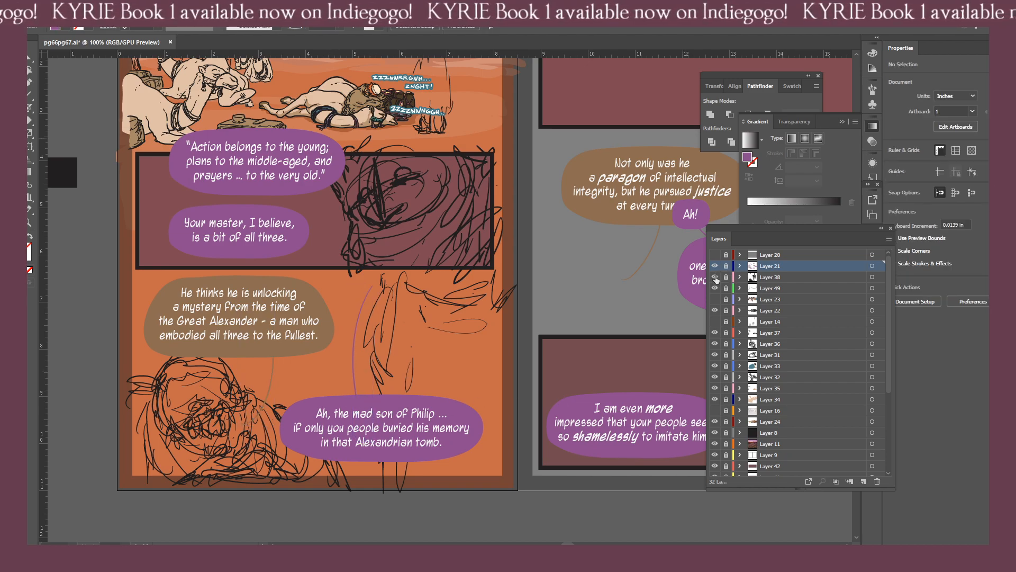
# Toggle the Layer 38 sketch off and on, reactivate that layer, and sample black from the off-page square for the brush.
pyautogui.click(714, 277)
pyautogui.click(714, 276)
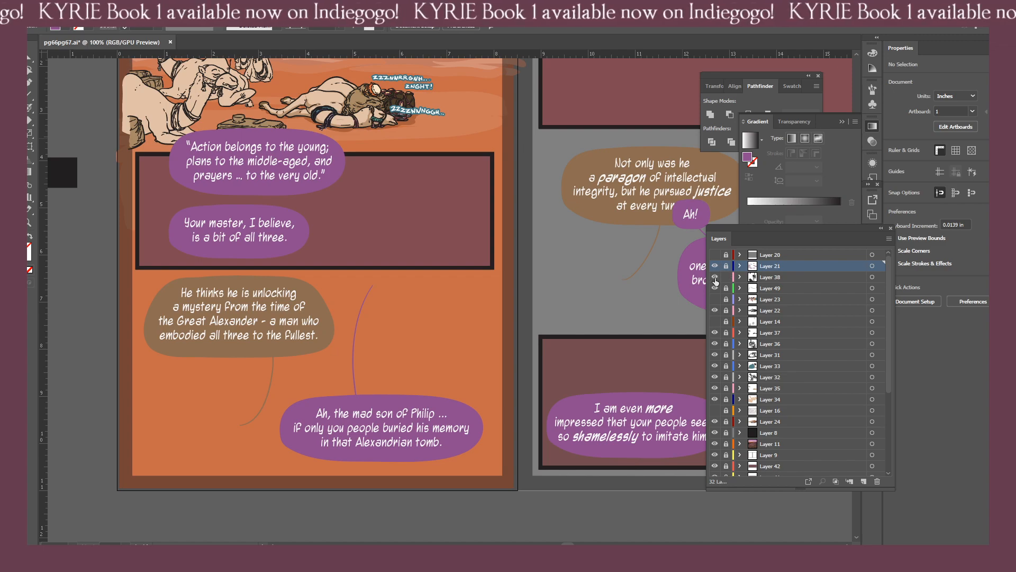
pyautogui.moveTo(69, 303); pyautogui.dragTo(130, 374)
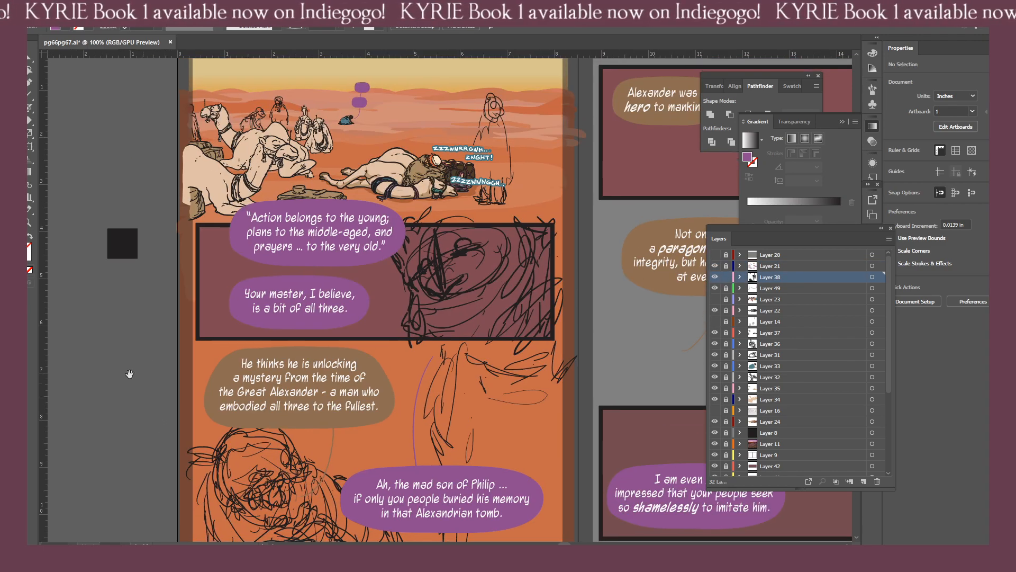
pyautogui.press('i')
pyautogui.click(122, 240)
pyautogui.moveTo(363, 321); pyautogui.dragTo(180, 329)
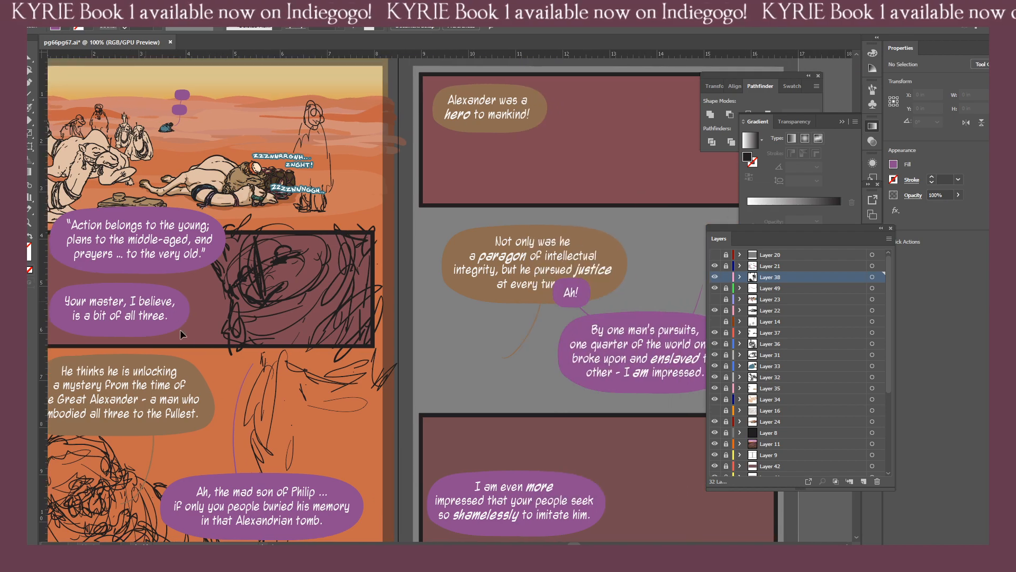
pyautogui.hotkey('ctrl', '-')
pyautogui.moveTo(278, 330); pyautogui.dragTo(213, 316)
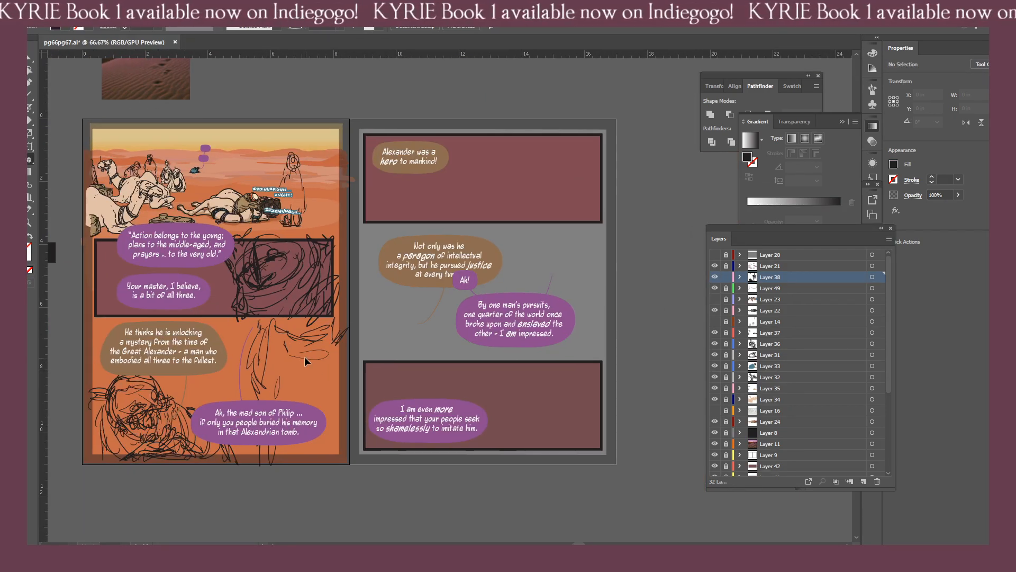
pyautogui.press('b')
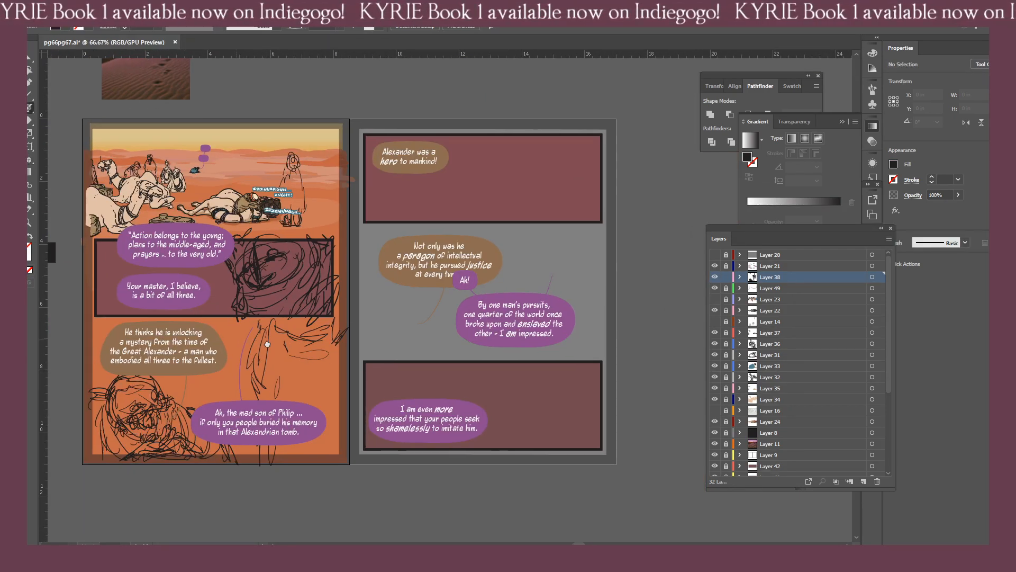
pyautogui.moveTo(267, 345); pyautogui.dragTo(316, 352)
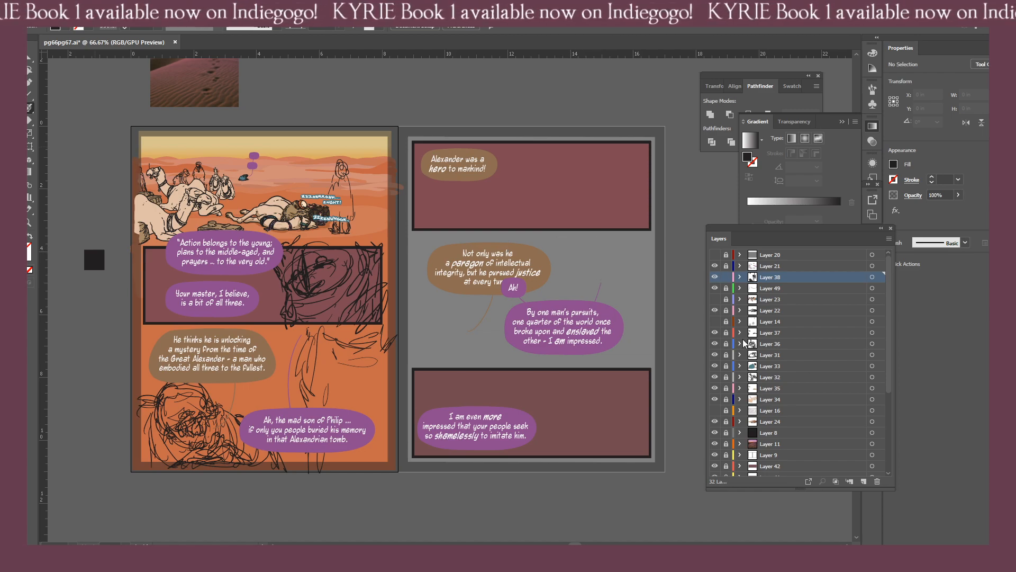
# Unlock Layers 42, 41 and 53 and recolour the second panel's background with the yellow gradient sampled from the desert sky.
pyautogui.moveTo(891, 387); pyautogui.dragTo(898, 440)
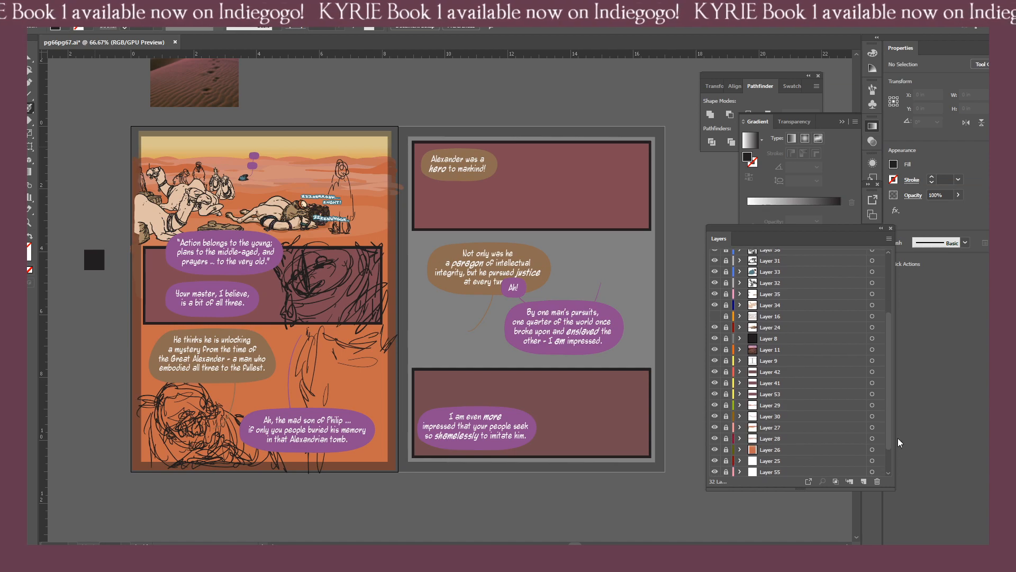
pyautogui.moveTo(725, 394); pyautogui.dragTo(726, 371)
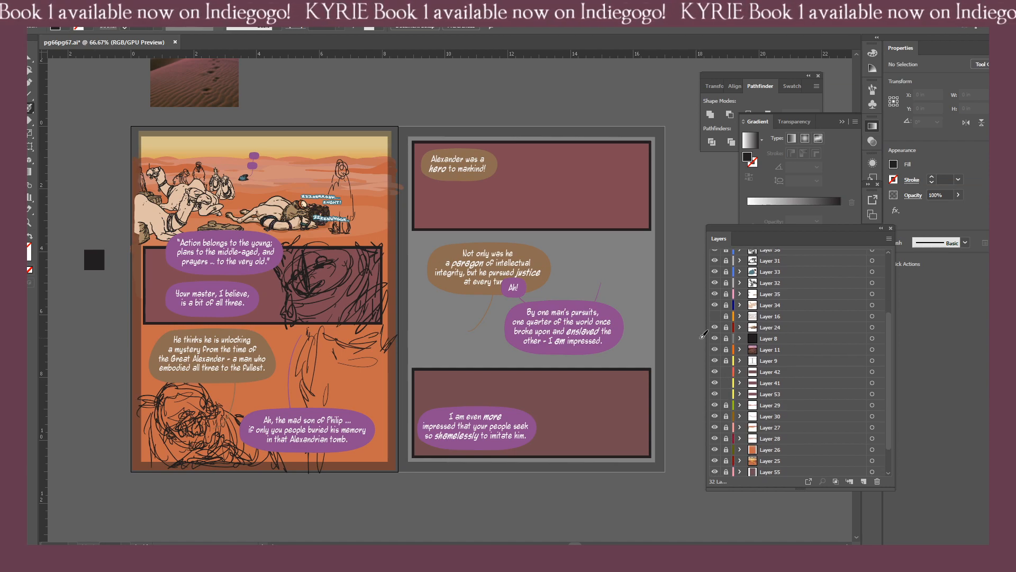
pyautogui.press('v')
pyautogui.click(166, 278)
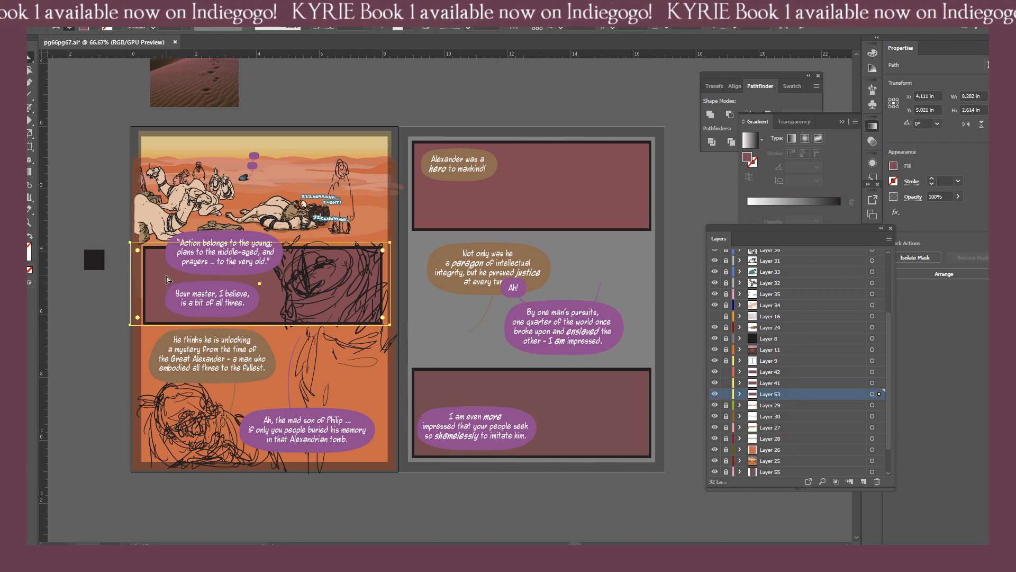
pyautogui.press('i')
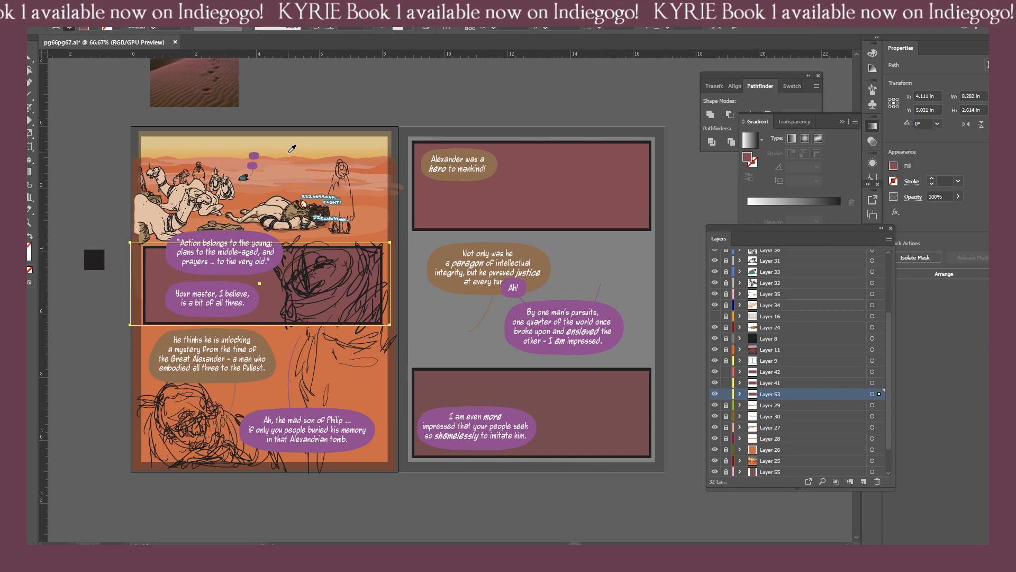
pyautogui.click(289, 152)
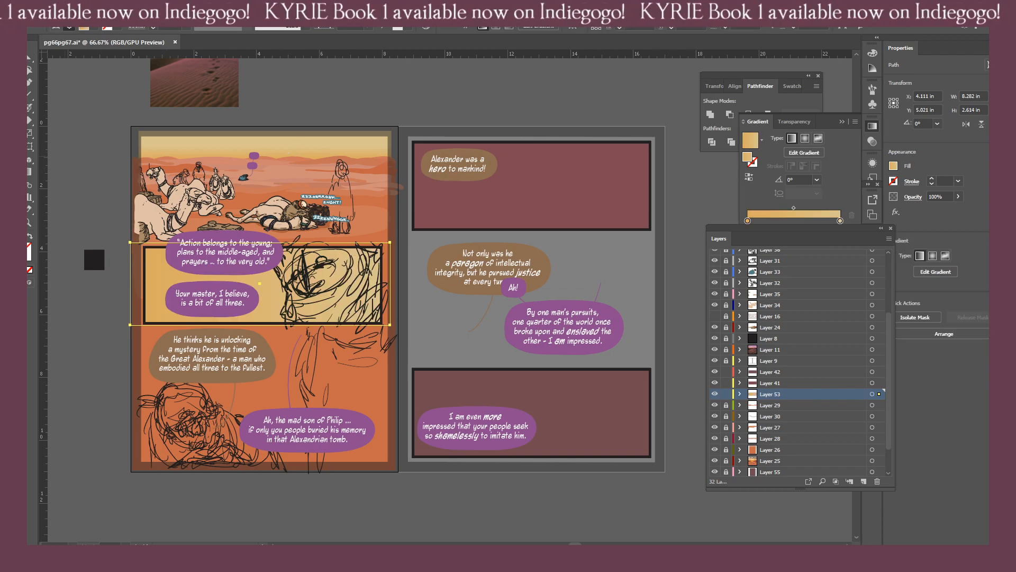
# Run the second panel's background gradient vertically at 90°, shift it downward, and relock Layers 53, 41 and 42.
pyautogui.press('g')
pyautogui.moveTo(247, 334); pyautogui.dragTo(246, 220)
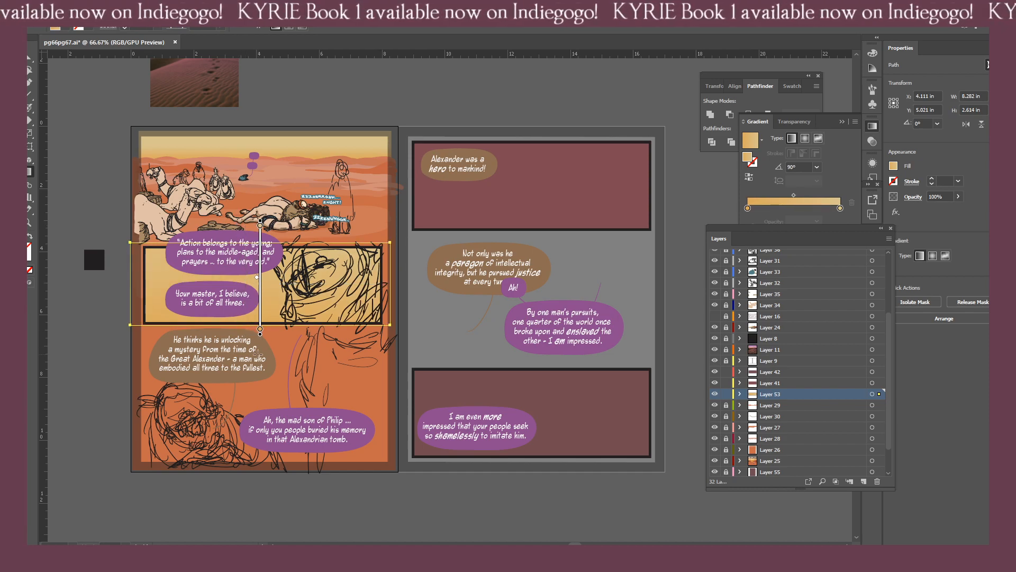
pyautogui.moveTo(255, 352); pyautogui.dragTo(260, 273)
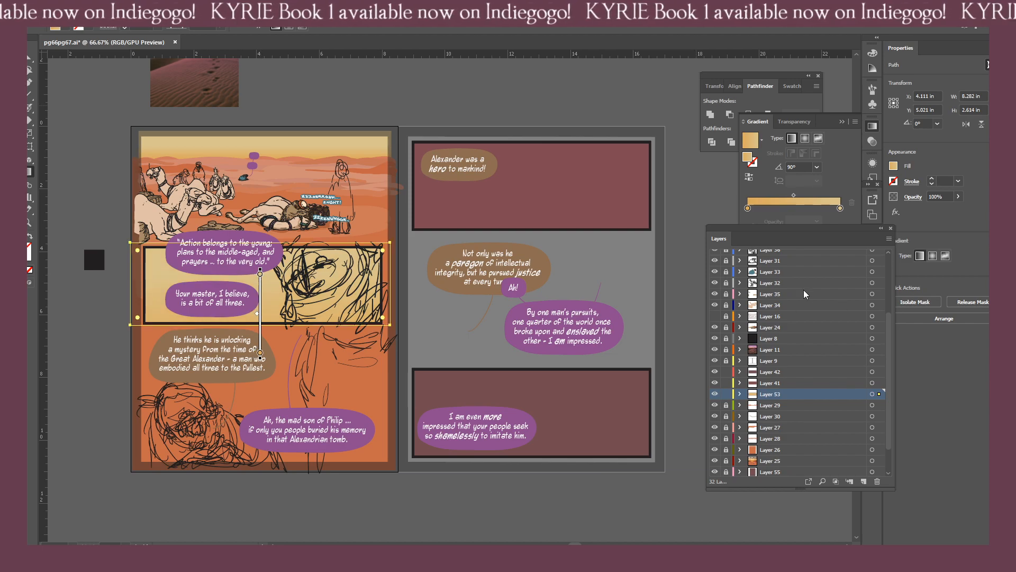
pyautogui.moveTo(723, 396); pyautogui.dragTo(733, 372)
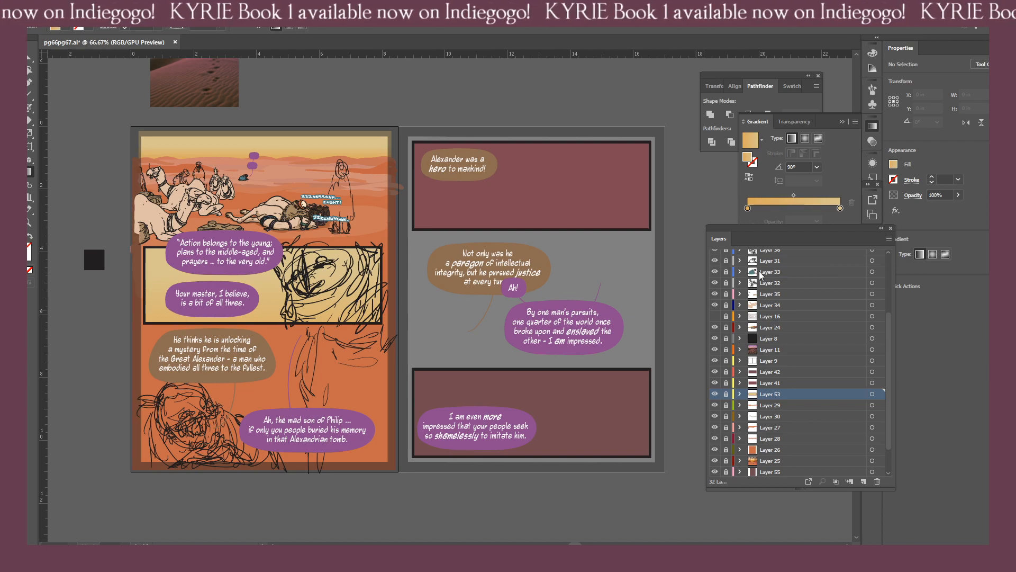
# Select all of the rough sketch artwork on Layer 38 and lower its opacity to 57%.
pyautogui.scroll(3, 866, 256)
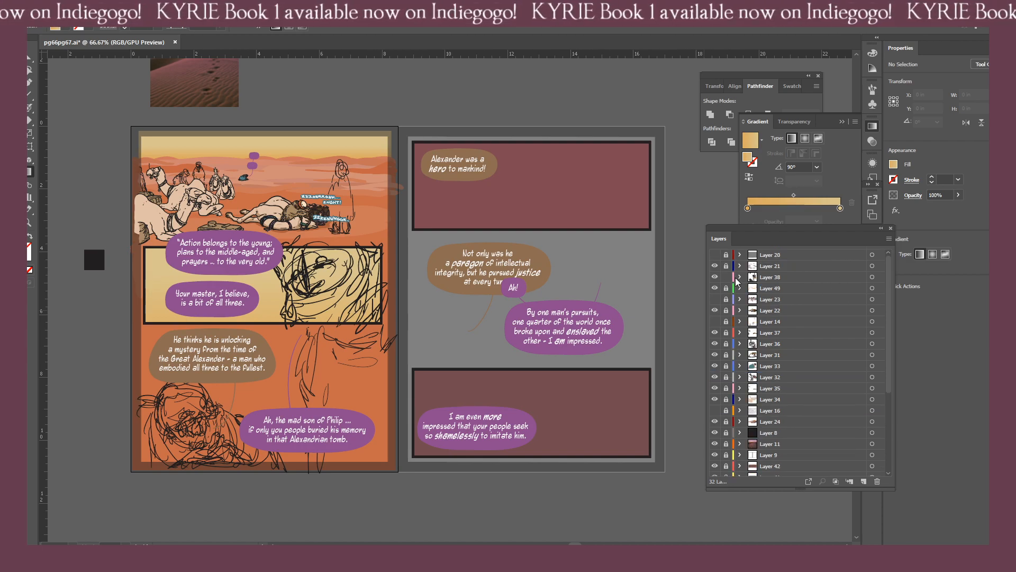
pyautogui.click(872, 277)
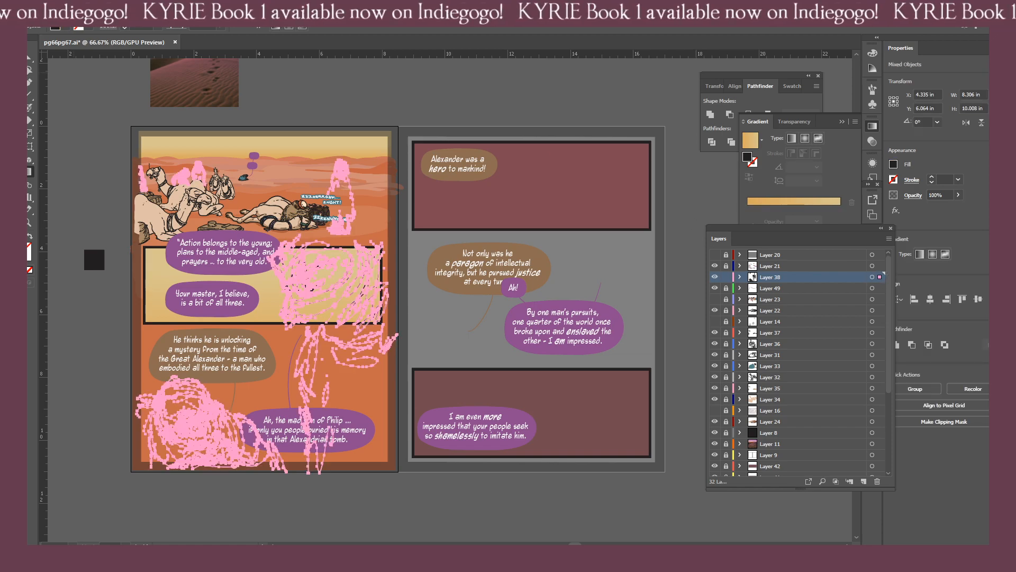
pyautogui.click(138, 120)
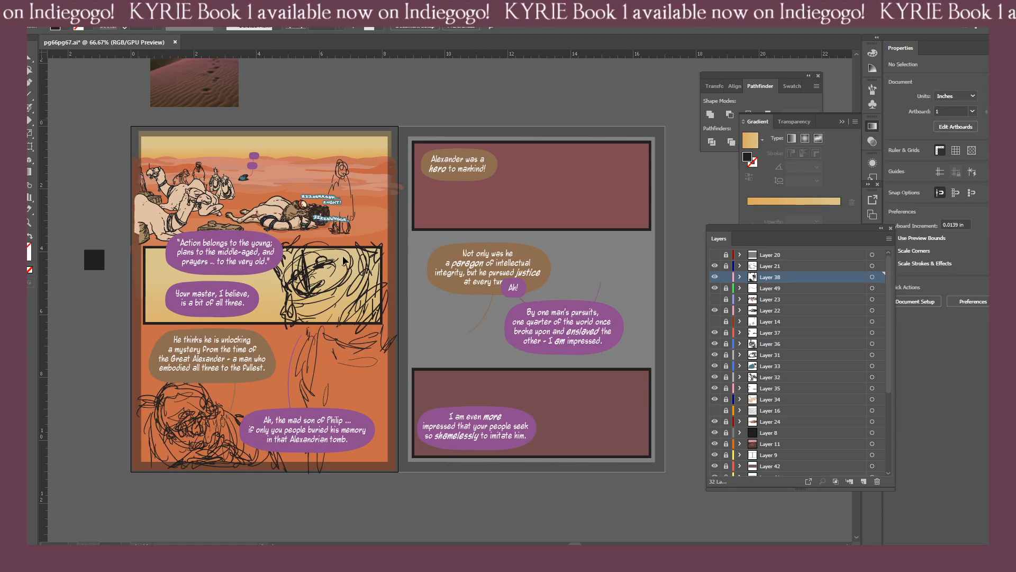
pyautogui.moveTo(132, 264)
pyautogui.mouseDown()
pyautogui.moveTo(278, 283)
pyautogui.moveTo(308, 310)
pyautogui.moveTo(282, 346)
pyautogui.moveTo(395, 316)
pyautogui.moveTo(333, 333)
pyautogui.mouseUp()
pyautogui.hotkey('ctrl', '+')
pyautogui.hotkey('ctrl', '+')
pyautogui.moveTo(342, 175); pyautogui.dragTo(396, 307)
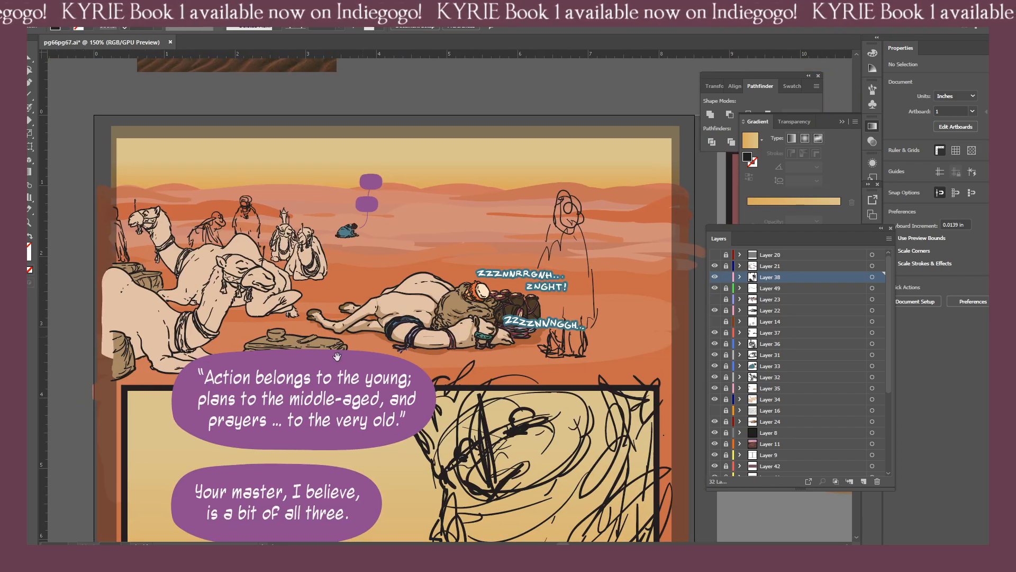
pyautogui.moveTo(304, 316); pyautogui.dragTo(459, 359)
pyautogui.hotkey('ctrl', '=')
pyautogui.hotkey('ctrl', '=')
pyautogui.hotkey('ctrl', '=')
pyautogui.moveTo(469, 267); pyautogui.dragTo(583, 324)
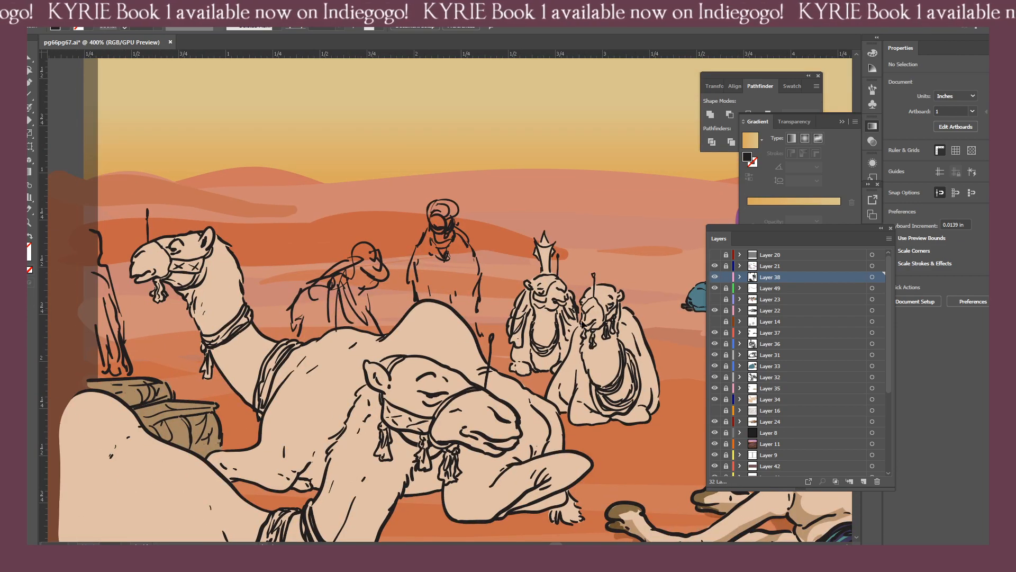
pyautogui.click(880, 277)
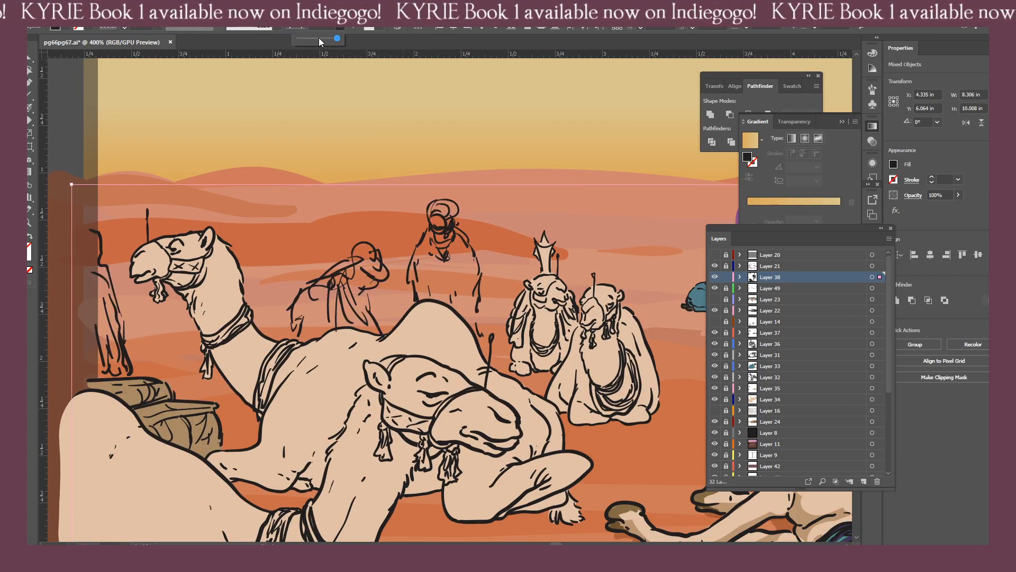
pyautogui.click(319, 41)
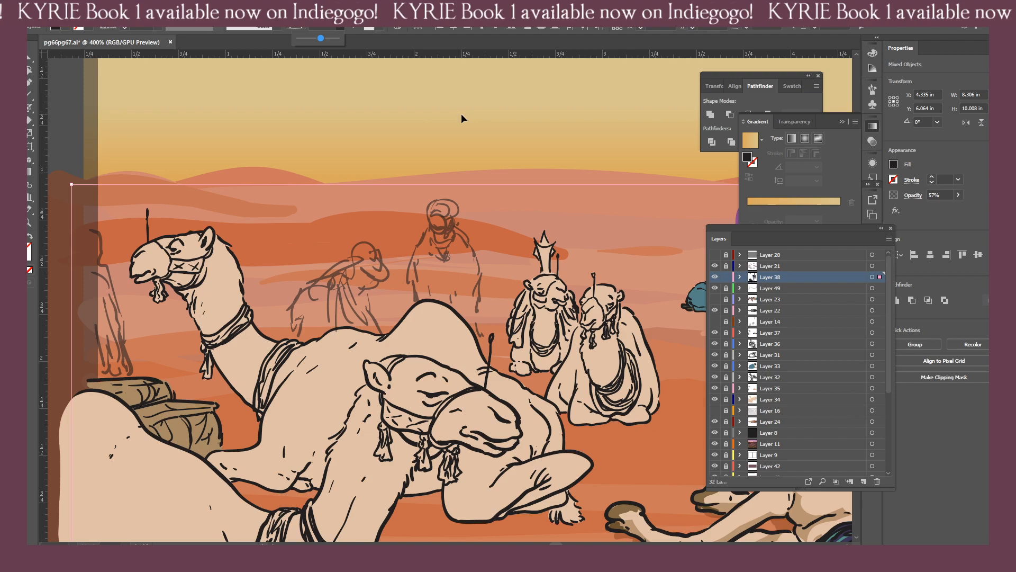
# Add a new layer above the locked Layer 38 and ink the crouching figure's turban with the Paintbrush.
pyautogui.click(863, 481)
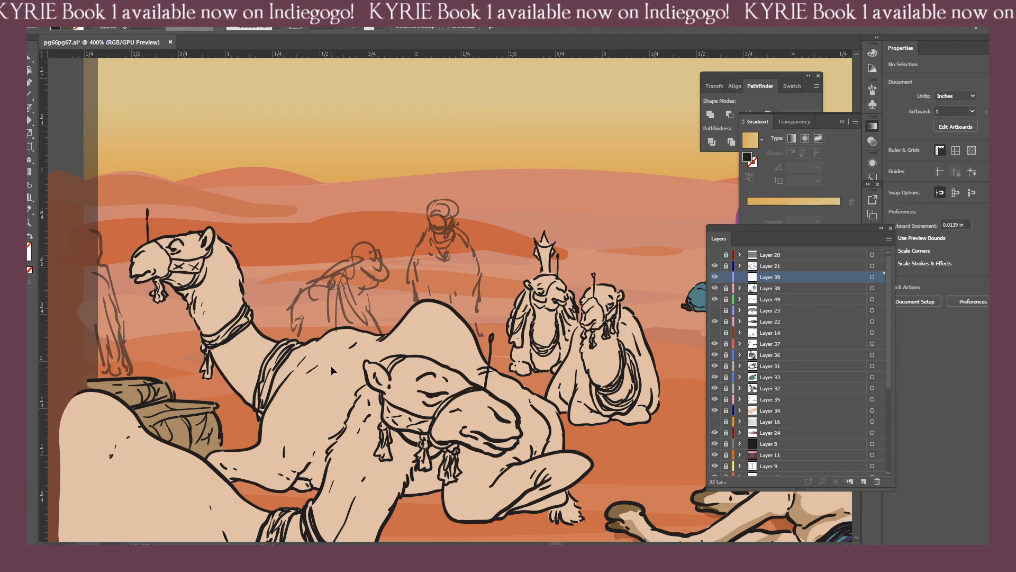
pyautogui.press('b')
pyautogui.scroll(4, 370, 249)
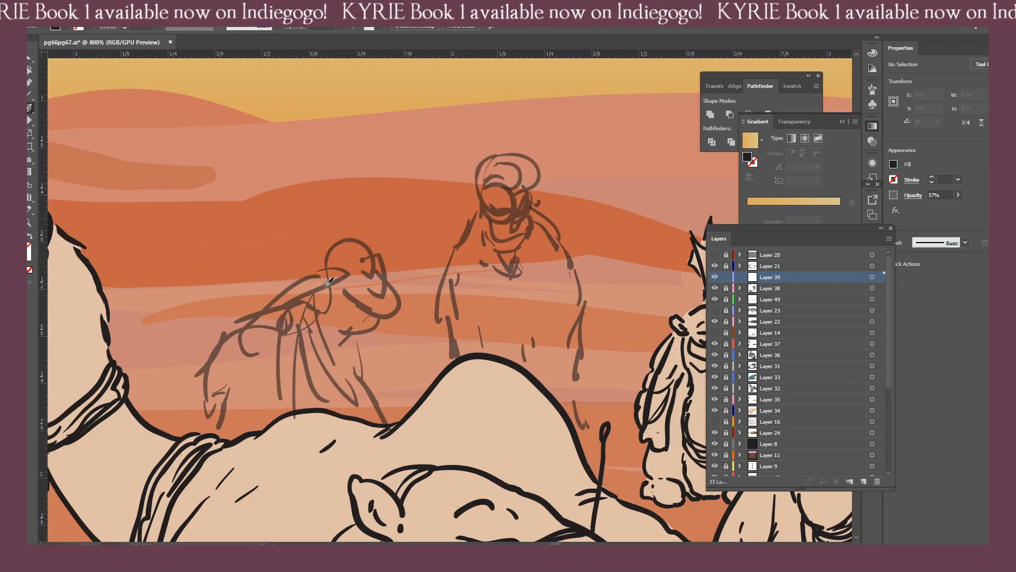
pyautogui.moveTo(328, 287)
pyautogui.mouseDown()
pyautogui.moveTo(326, 250)
pyautogui.moveTo(358, 239)
pyautogui.moveTo(376, 250)
pyautogui.moveTo(402, 303)
pyautogui.moveTo(384, 319)
pyautogui.moveTo(354, 315)
pyautogui.moveTo(336, 291)
pyautogui.moveTo(350, 308)
pyautogui.moveTo(382, 312)
pyautogui.moveTo(333, 279)
pyautogui.moveTo(349, 250)
pyautogui.moveTo(341, 280)
pyautogui.moveTo(350, 291)
pyautogui.moveTo(358, 252)
pyautogui.moveTo(385, 278)
pyautogui.moveTo(387, 307)
pyautogui.moveTo(349, 275)
pyautogui.moveTo(361, 263)
pyautogui.moveTo(375, 290)
pyautogui.moveTo(391, 292)
pyautogui.moveTo(383, 301)
pyautogui.moveTo(347, 277)
pyautogui.mouseUp()
pyautogui.moveTo(377, 324)
pyautogui.mouseDown()
pyautogui.moveTo(318, 312)
pyautogui.moveTo(325, 287)
pyautogui.moveTo(300, 305)
pyautogui.moveTo(307, 284)
pyautogui.moveTo(323, 281)
pyautogui.moveTo(314, 277)
pyautogui.moveTo(324, 253)
pyautogui.moveTo(301, 270)
pyautogui.moveTo(293, 282)
pyautogui.moveTo(326, 267)
pyautogui.moveTo(296, 285)
pyautogui.moveTo(311, 323)
pyautogui.moveTo(380, 326)
pyautogui.moveTo(355, 332)
pyautogui.mouseUp()
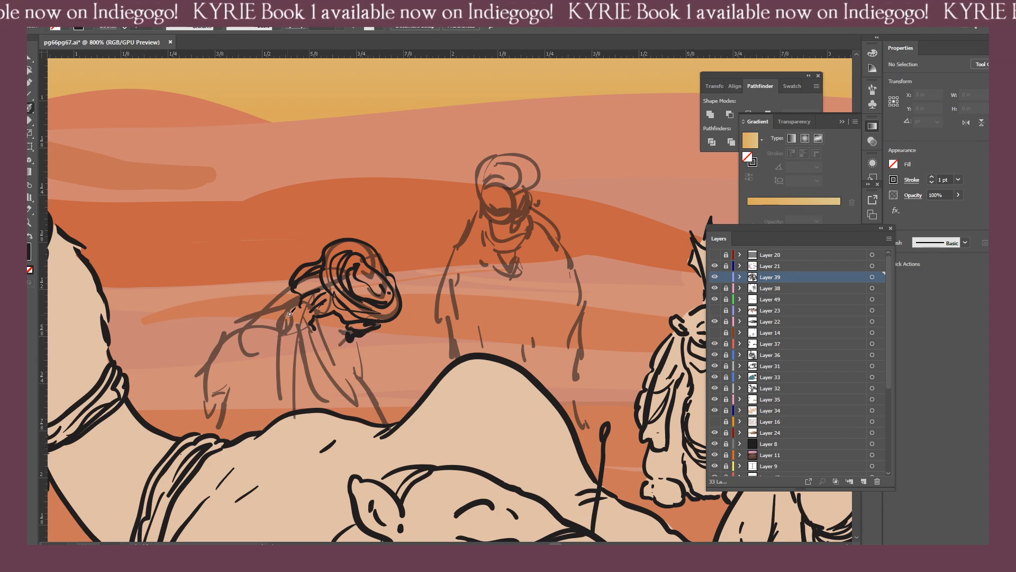
# Undo the last stroke and ink the crouching figure's face and beard below the turban.
pyautogui.hotkey('ctrl', 'z')
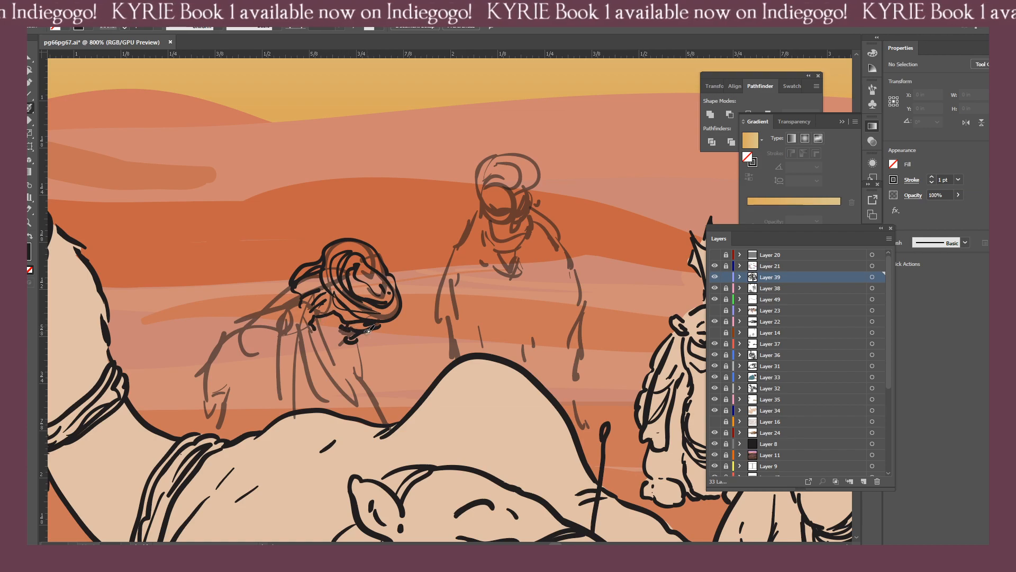
pyautogui.moveTo(334, 324); pyautogui.dragTo(332, 333)
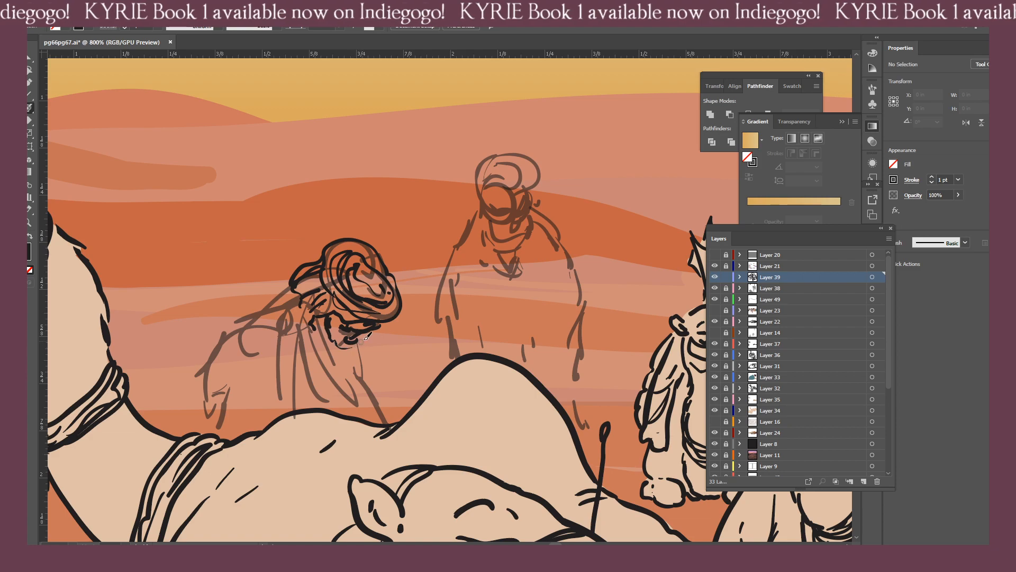
pyautogui.moveTo(353, 350)
pyautogui.mouseDown()
pyautogui.moveTo(329, 338)
pyautogui.moveTo(332, 354)
pyautogui.moveTo(321, 327)
pyautogui.moveTo(317, 340)
pyautogui.moveTo(345, 357)
pyautogui.mouseUp()
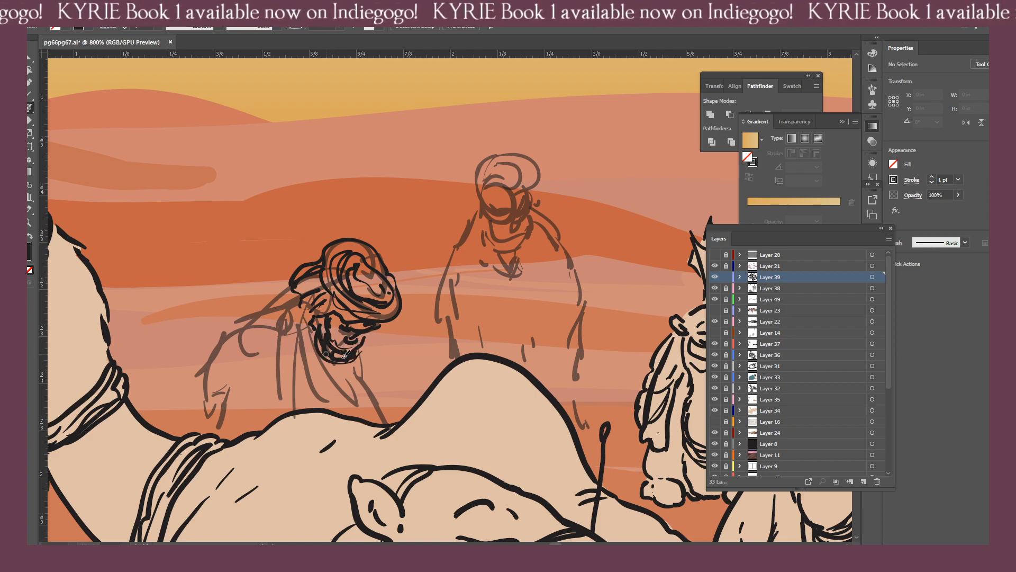
# Erase the messy lower lines of the crouching figure's beard and redraw the chin with short brush strokes.
pyautogui.hotkey('shift', 'e')
pyautogui.click(329, 391)
pyautogui.hotkey('ctrl', 'z')
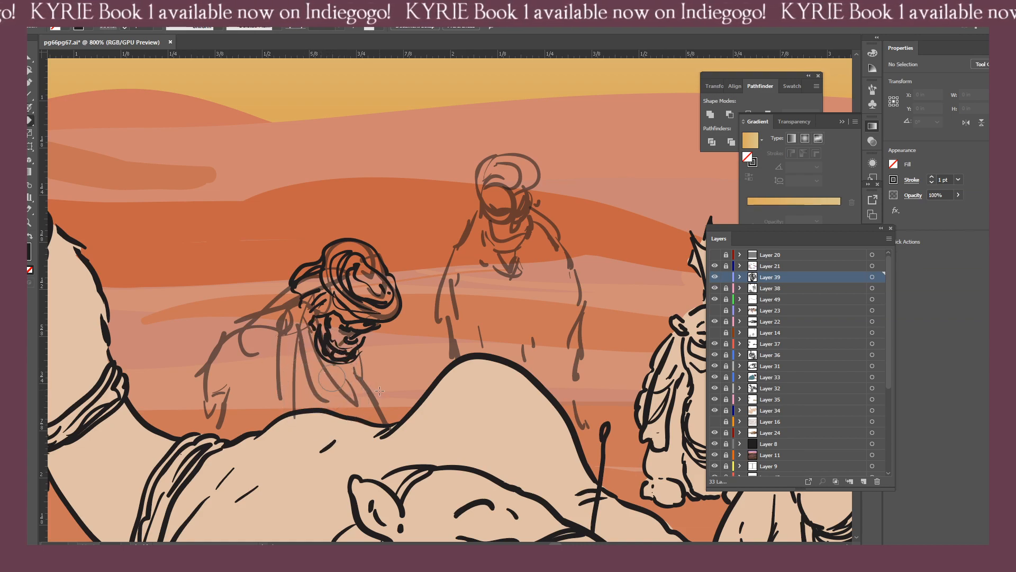
pyautogui.click(324, 349)
pyautogui.hotkey('ctrl', 'z')
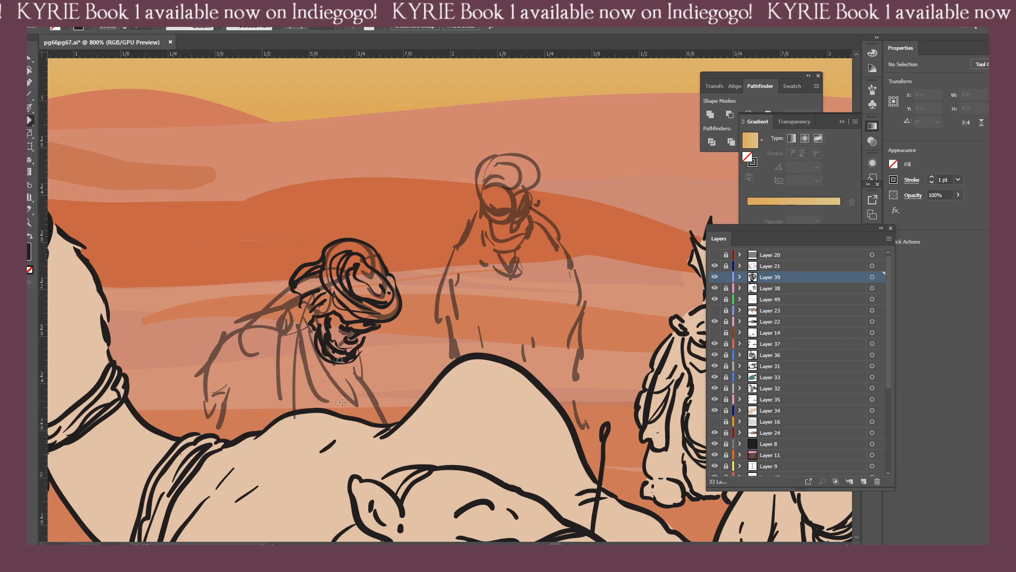
pyautogui.moveTo(350, 411)
pyautogui.mouseDown()
pyautogui.moveTo(326, 348)
pyautogui.moveTo(344, 365)
pyautogui.moveTo(323, 342)
pyautogui.mouseUp()
pyautogui.moveTo(351, 400); pyautogui.dragTo(325, 334)
pyautogui.hotkey('shift', 'b')
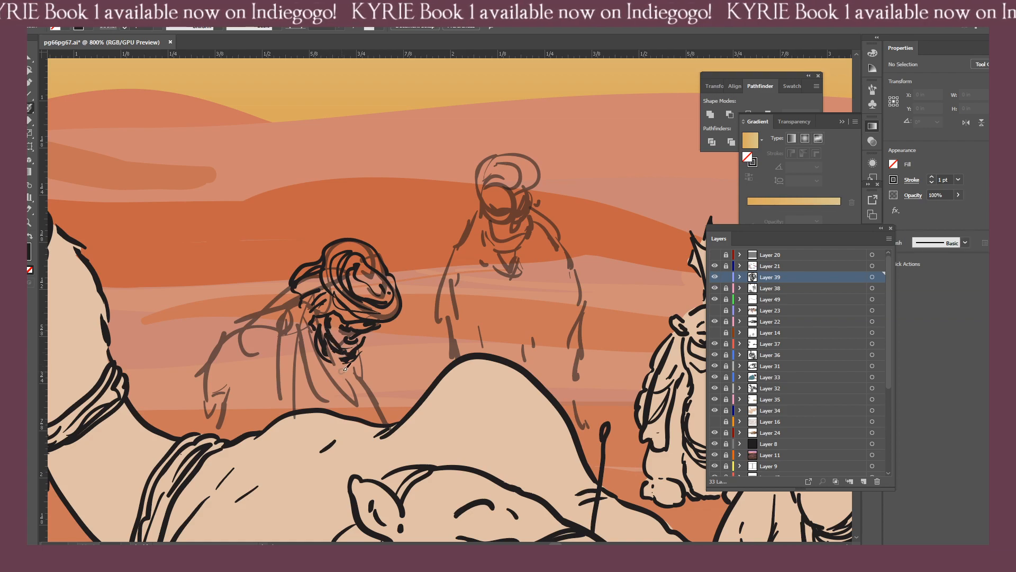
pyautogui.hotkey('shift', 'e')
pyautogui.moveTo(351, 406)
pyautogui.mouseDown()
pyautogui.moveTo(331, 329)
pyautogui.moveTo(358, 346)
pyautogui.moveTo(343, 353)
pyautogui.moveTo(330, 344)
pyautogui.moveTo(336, 363)
pyautogui.moveTo(363, 349)
pyautogui.mouseUp()
pyautogui.hotkey('shift', 'b')
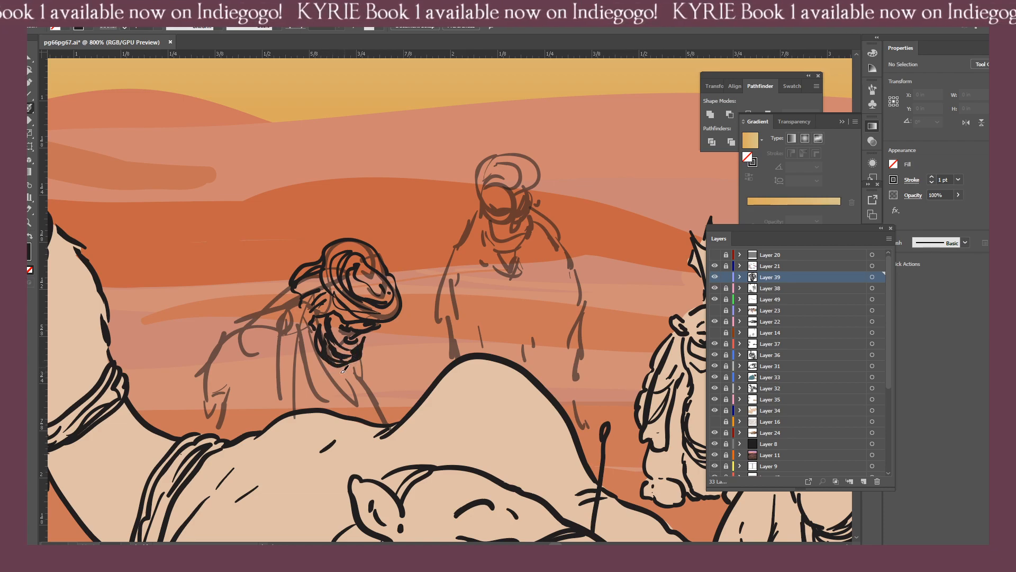
# Ink the crouching figure's hanging cloth ends below the beard and the shawl folds around the neck and shoulder.
pyautogui.moveTo(343, 382); pyautogui.dragTo(340, 412)
pyautogui.moveTo(355, 365); pyautogui.dragTo(356, 421)
pyautogui.moveTo(338, 362); pyautogui.dragTo(335, 420)
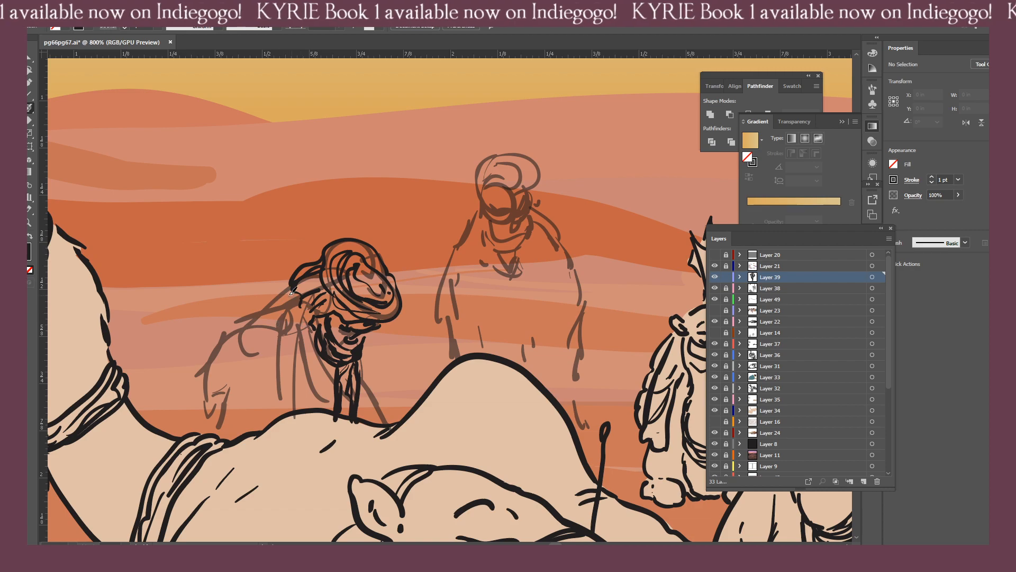
pyautogui.moveTo(286, 289)
pyautogui.mouseDown()
pyautogui.moveTo(252, 318)
pyautogui.moveTo(284, 326)
pyautogui.moveTo(245, 322)
pyautogui.moveTo(289, 336)
pyautogui.moveTo(302, 370)
pyautogui.moveTo(311, 363)
pyautogui.moveTo(334, 384)
pyautogui.mouseUp()
pyautogui.moveTo(299, 353)
pyautogui.mouseDown()
pyautogui.moveTo(332, 393)
pyautogui.moveTo(300, 329)
pyautogui.moveTo(277, 310)
pyautogui.moveTo(285, 302)
pyautogui.moveTo(306, 329)
pyautogui.moveTo(292, 298)
pyautogui.moveTo(362, 393)
pyautogui.moveTo(370, 344)
pyautogui.mouseUp()
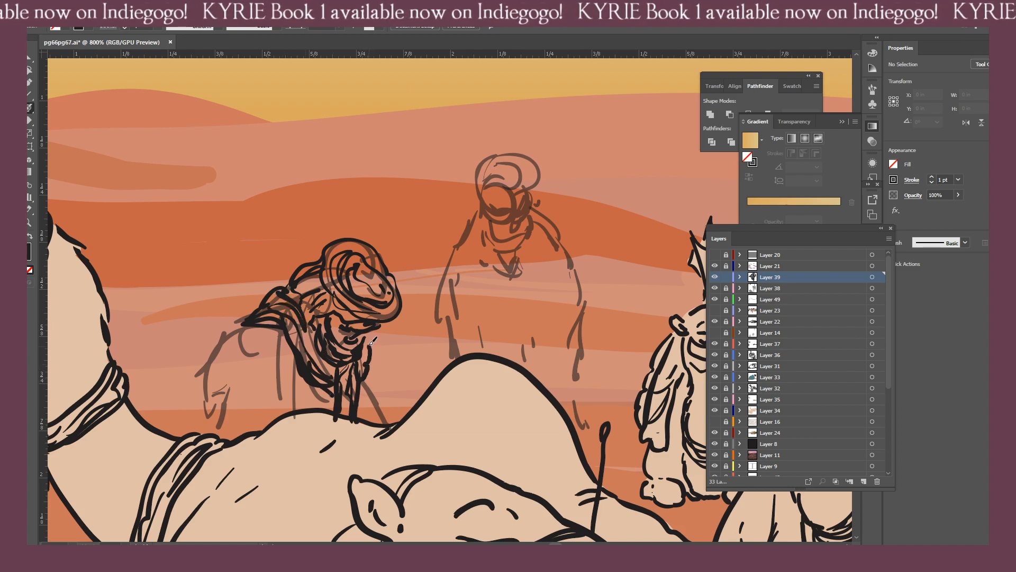
# Ink the crouching figure's back outline and add fold lines across the robe and sleeve.
pyautogui.moveTo(244, 324)
pyautogui.mouseDown()
pyautogui.moveTo(217, 351)
pyautogui.moveTo(195, 430)
pyautogui.mouseUp()
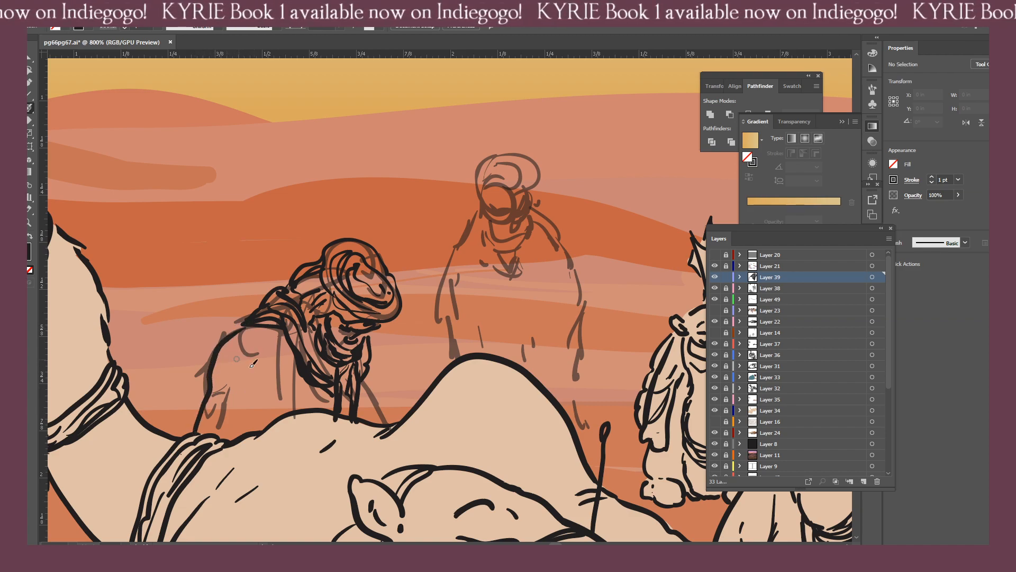
pyautogui.moveTo(240, 361); pyautogui.dragTo(271, 396)
pyautogui.moveTo(237, 348)
pyautogui.mouseDown()
pyautogui.moveTo(254, 352)
pyautogui.moveTo(273, 396)
pyautogui.mouseUp()
pyautogui.moveTo(273, 351); pyautogui.dragTo(290, 394)
pyautogui.moveTo(294, 388); pyautogui.dragTo(311, 408)
pyautogui.moveTo(249, 400); pyautogui.dragTo(254, 406)
pyautogui.moveTo(240, 404); pyautogui.dragTo(238, 383)
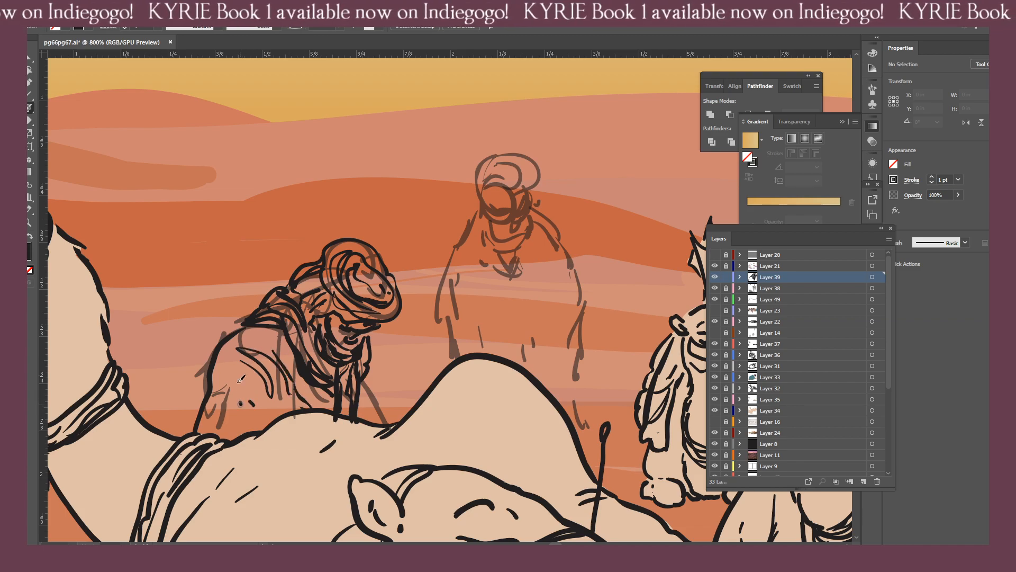
pyautogui.moveTo(255, 335); pyautogui.dragTo(282, 345)
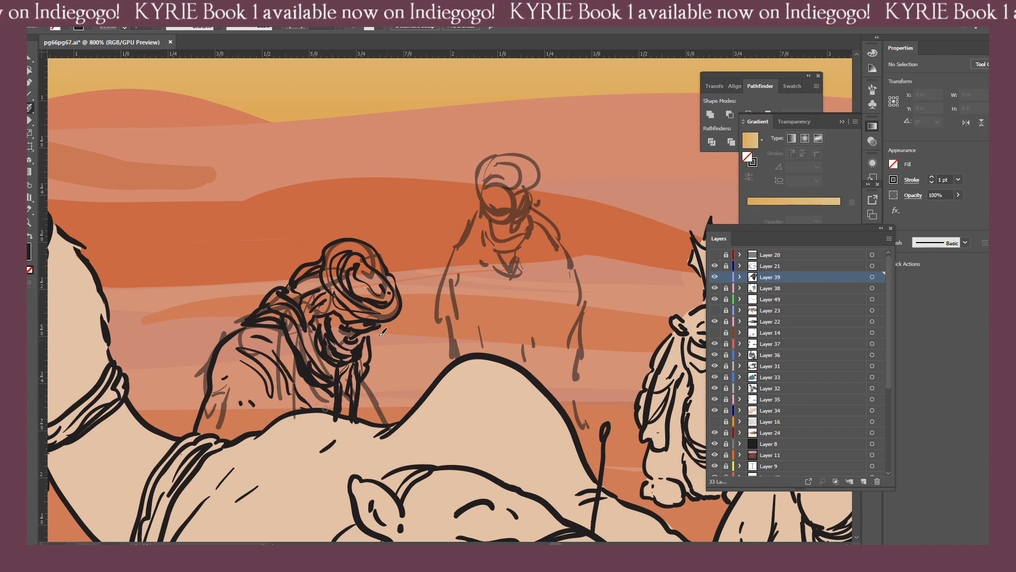
# Ink the crouching figure's front robe edge and rear sleeve cuff, erasing the excess lines near the camel's back.
pyautogui.moveTo(376, 334); pyautogui.dragTo(396, 412)
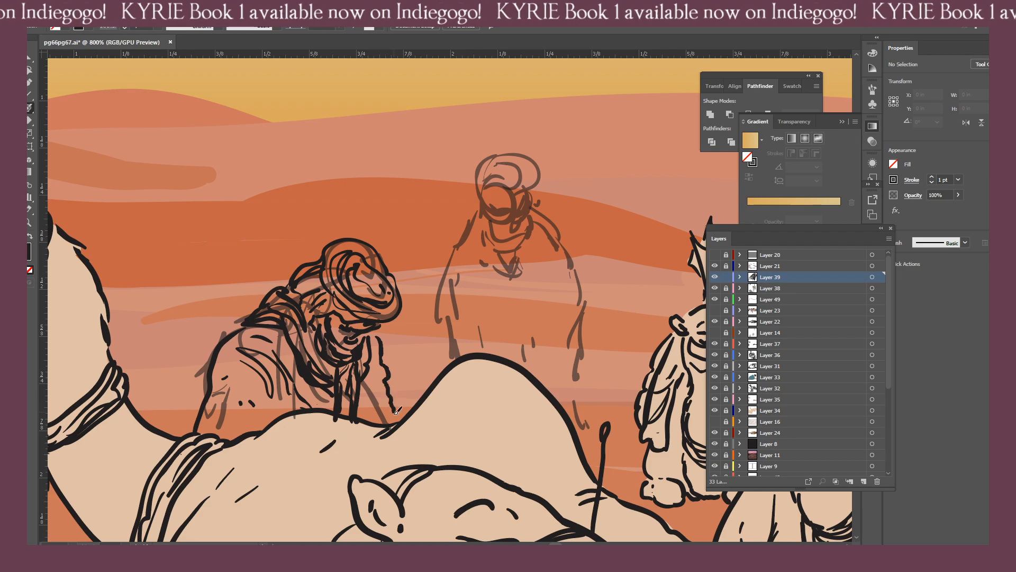
pyautogui.moveTo(377, 359); pyautogui.dragTo(380, 411)
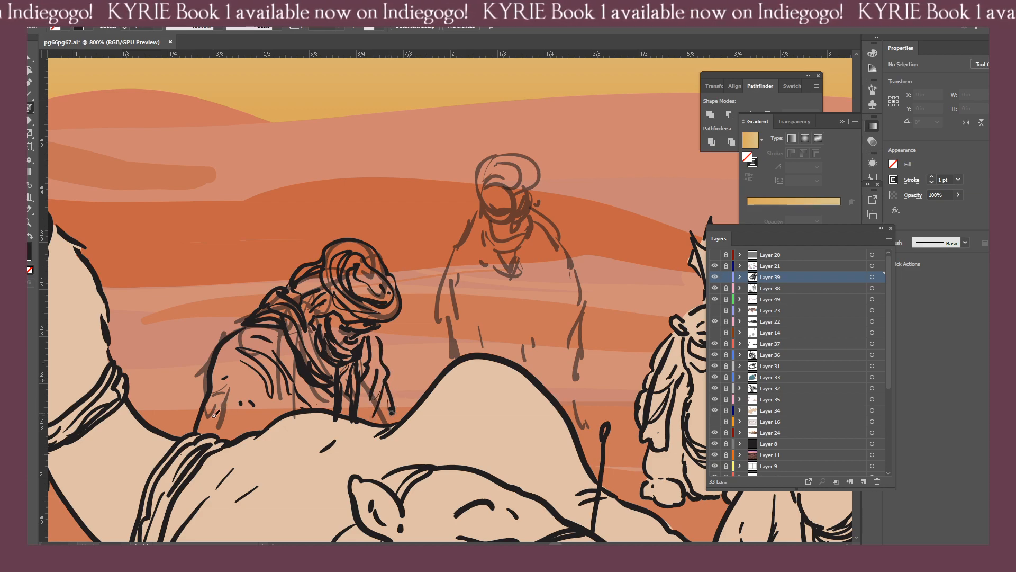
pyautogui.moveTo(212, 406)
pyautogui.mouseDown()
pyautogui.moveTo(203, 428)
pyautogui.moveTo(231, 437)
pyautogui.mouseUp()
pyautogui.moveTo(228, 406); pyautogui.dragTo(245, 426)
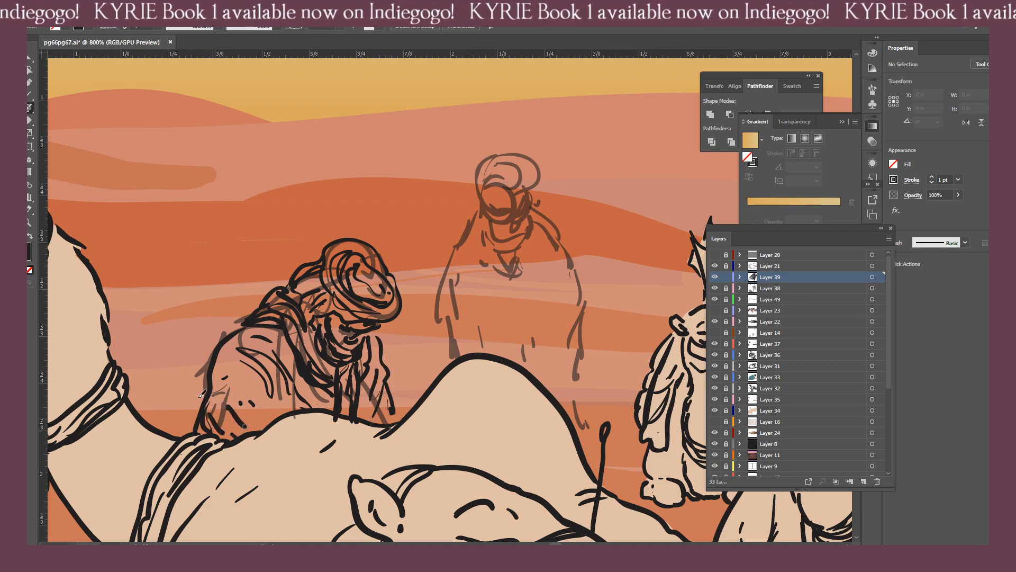
pyautogui.hotkey('shift', 'e')
pyautogui.moveTo(171, 423)
pyautogui.mouseDown()
pyautogui.moveTo(220, 418)
pyautogui.moveTo(200, 427)
pyautogui.mouseUp()
pyautogui.hotkey('shift', 'b')
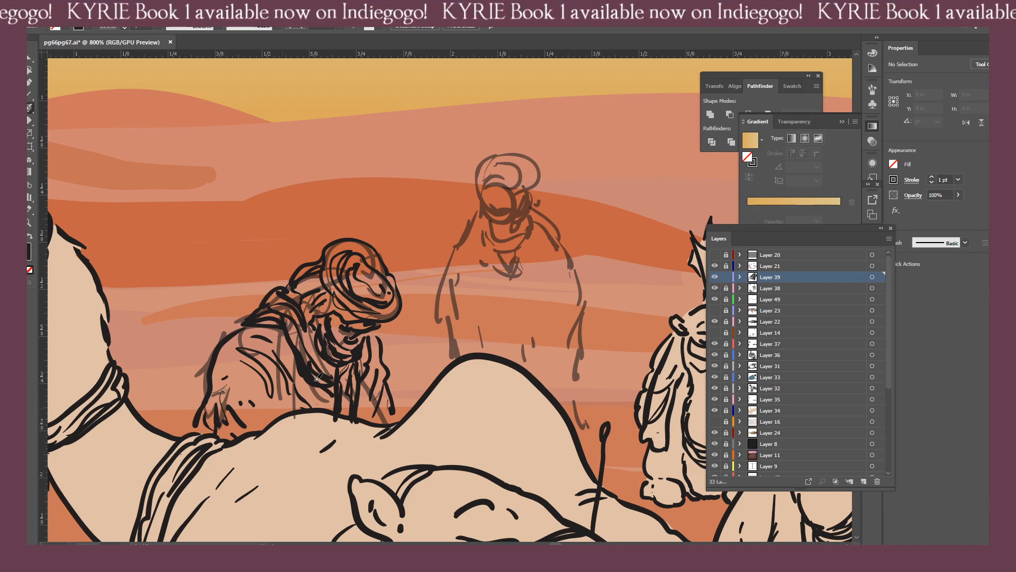
# Hide the Layer 38 sketch, select the inked crouching figure and scale it down to about 0.43 × 0.447 in.
pyautogui.hotkey('ctrl', '-')
pyautogui.hotkey('ctrl', '-')
pyautogui.hotkey('ctrl', '-')
pyautogui.hotkey('ctrl', '-')
pyautogui.hotkey('ctrl', '-')
pyautogui.moveTo(473, 330); pyautogui.dragTo(430, 329)
pyautogui.hotkey('ctrl', '+')
pyautogui.hotkey('ctrl', '+')
pyautogui.press('v')
pyautogui.click(449, 319)
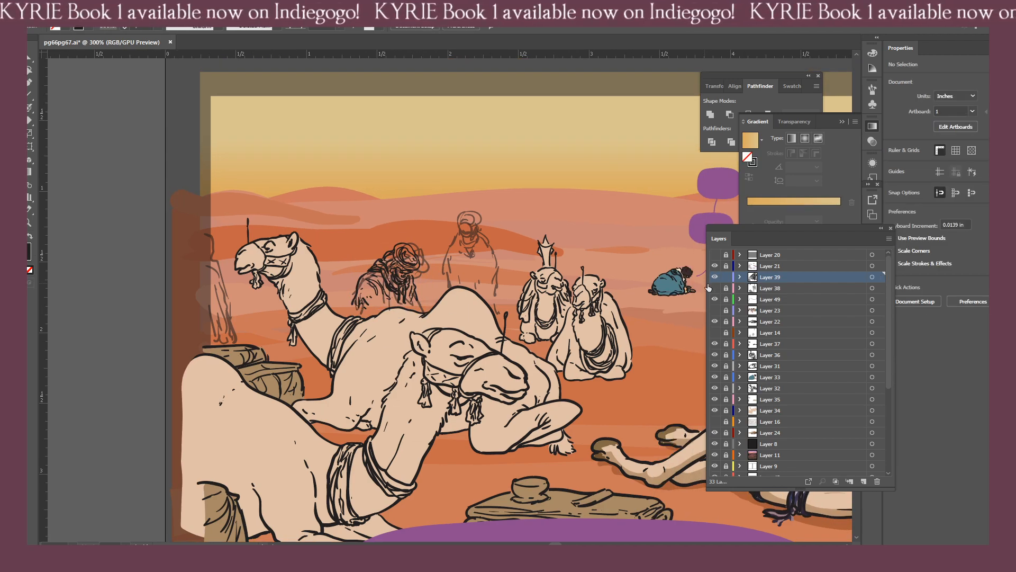
pyautogui.moveTo(355, 255); pyautogui.dragTo(292, 264)
pyautogui.moveTo(389, 329); pyautogui.dragTo(391, 359)
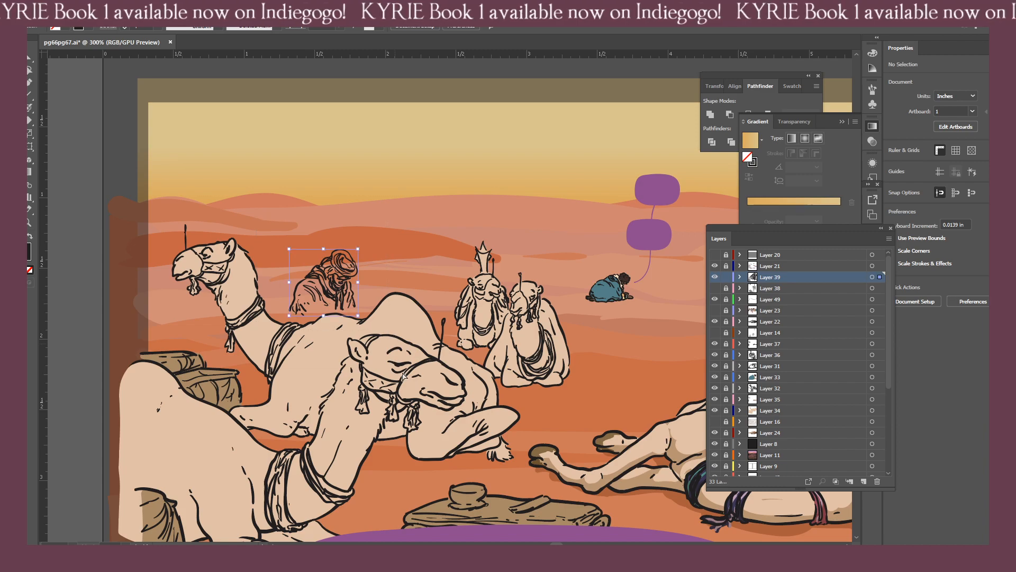
pyautogui.hotkey('ctrl', '-')
pyautogui.hotkey('ctrl', '-')
pyautogui.hotkey('ctrl', '-')
pyautogui.hotkey('ctrl', '=')
pyautogui.hotkey('ctrl', '=')
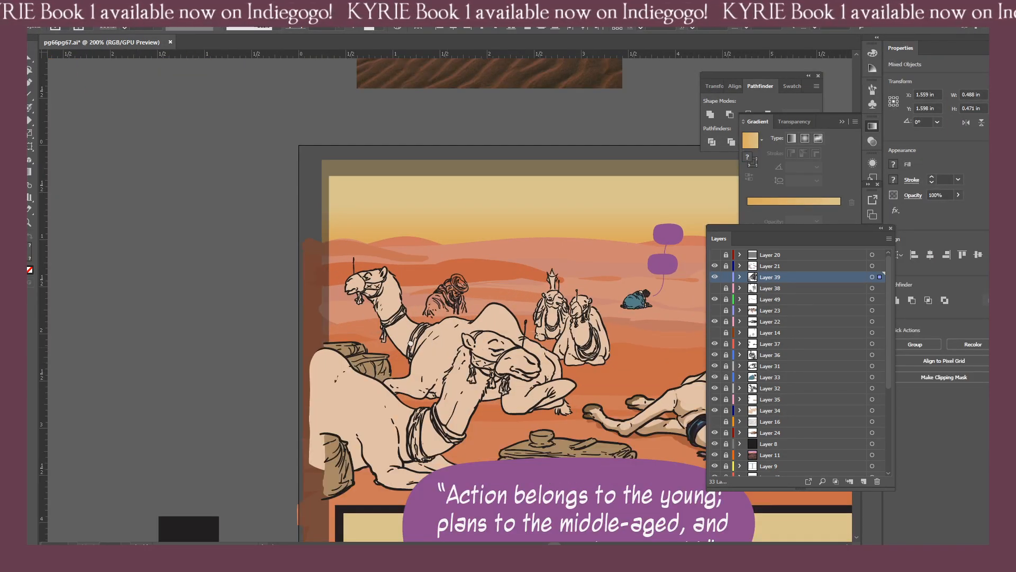
pyautogui.moveTo(434, 274); pyautogui.dragTo(285, 261)
pyautogui.click(275, 307)
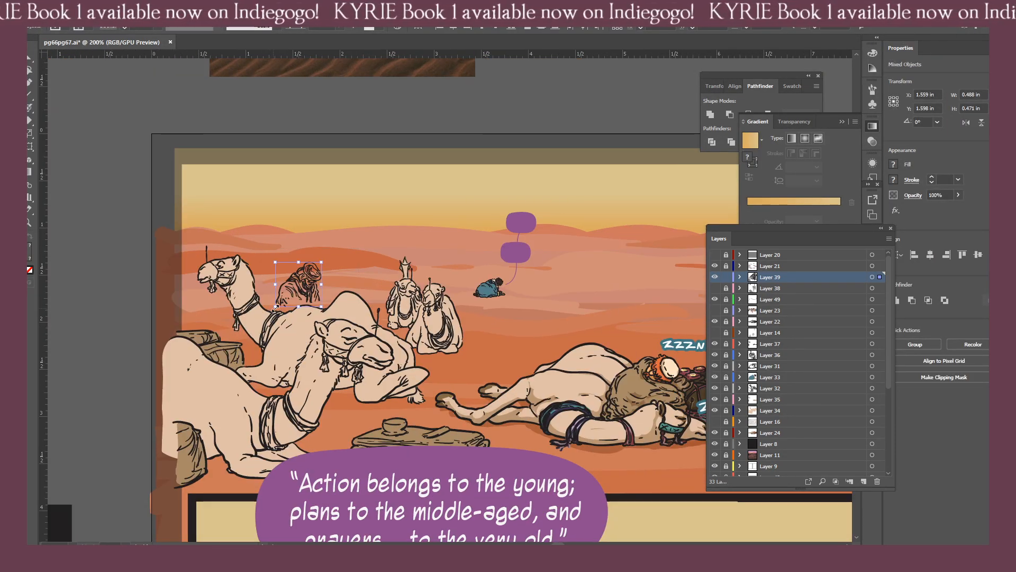
pyautogui.moveTo(276, 306); pyautogui.dragTo(337, 299)
pyautogui.click(371, 320)
# Show the Layer 38 sketch and nudge the inked crouching figure to X 1.63 in, Y 1.6 in over its rough.
pyautogui.click(714, 288)
pyautogui.hotkey('ctrl', '=')
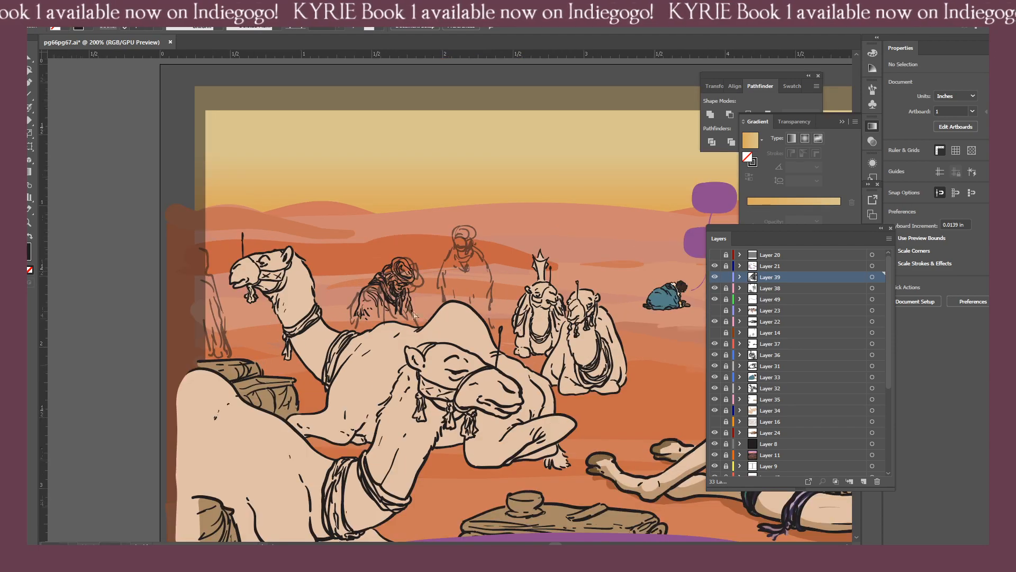
pyautogui.hotkey('ctrl', '=')
pyautogui.hotkey('ctrl', '=')
pyautogui.hotkey('ctrl', '=')
pyautogui.hotkey('ctrl', '=')
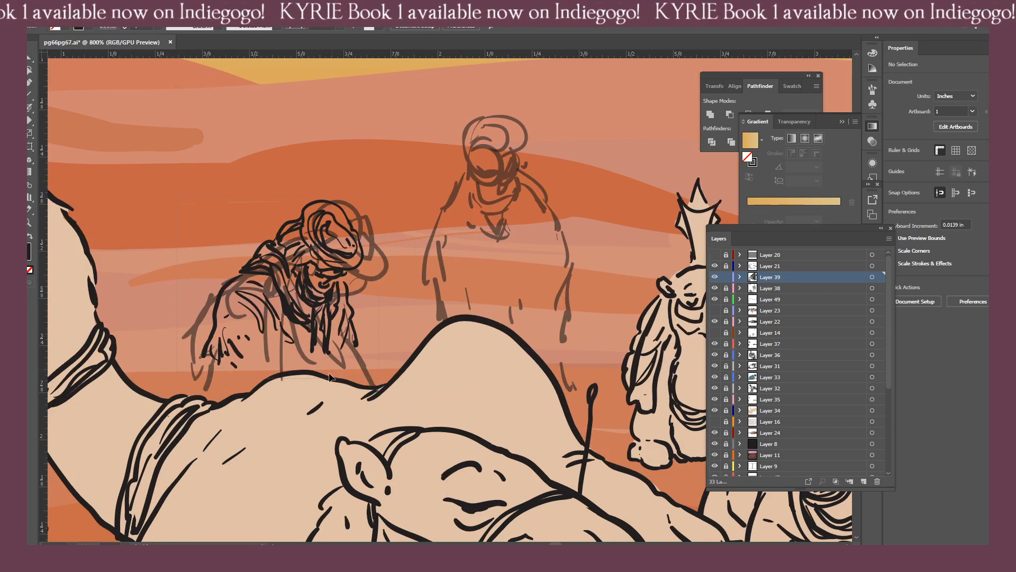
pyautogui.moveTo(330, 372); pyautogui.dragTo(328, 361)
pyautogui.press('Right')
pyautogui.press('Right')
pyautogui.press('Right')
pyautogui.press('Down')
pyautogui.press('Down')
pyautogui.press('Up')
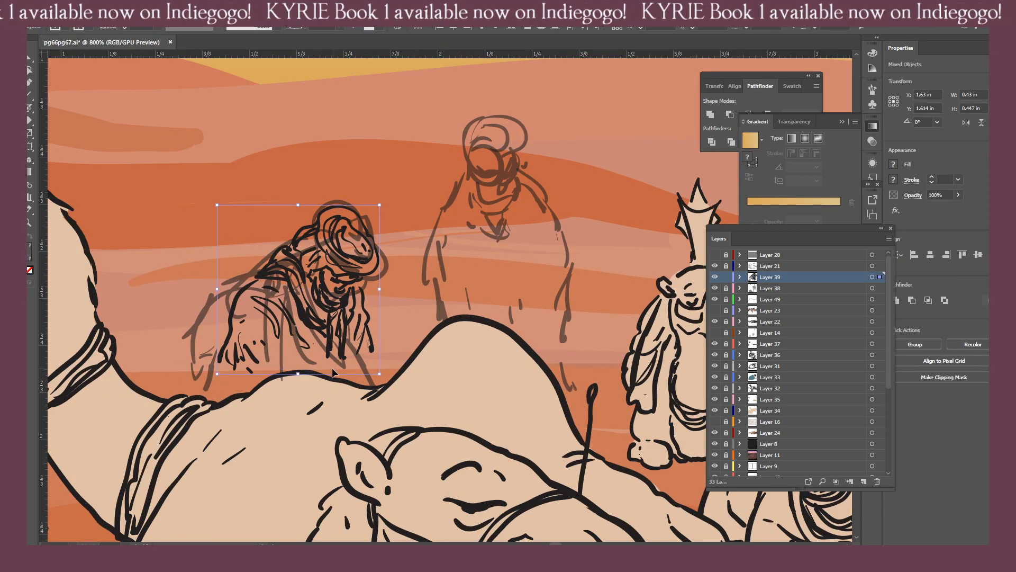
pyautogui.press('Up')
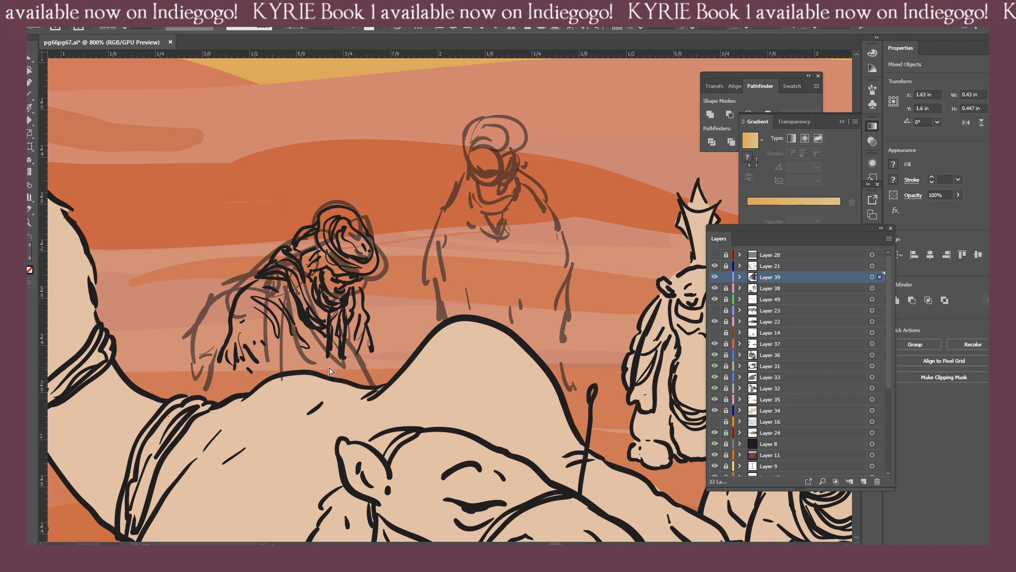
# Add a new layer at the top of the stack, show the selection edges again and deselect the inked crouching figure.
pyautogui.hotkey('ctrl', 'l')
pyautogui.click(192, 13)
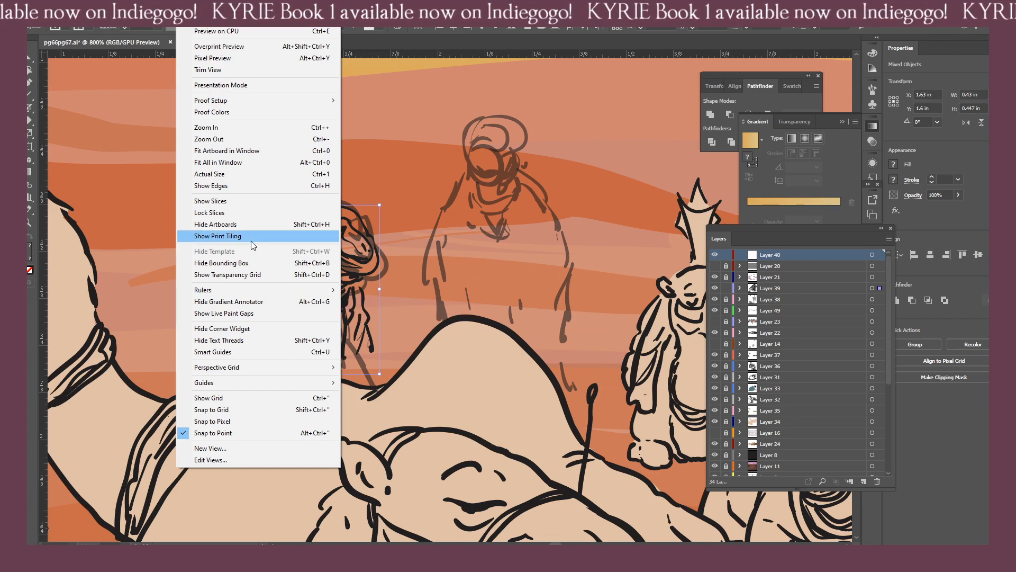
pyautogui.click(250, 185)
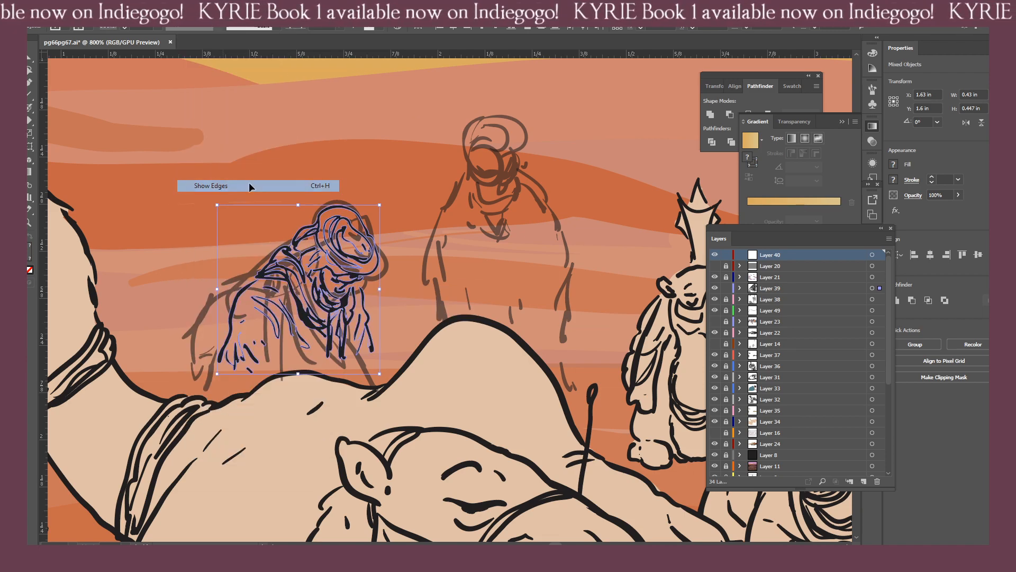
pyautogui.click(231, 158)
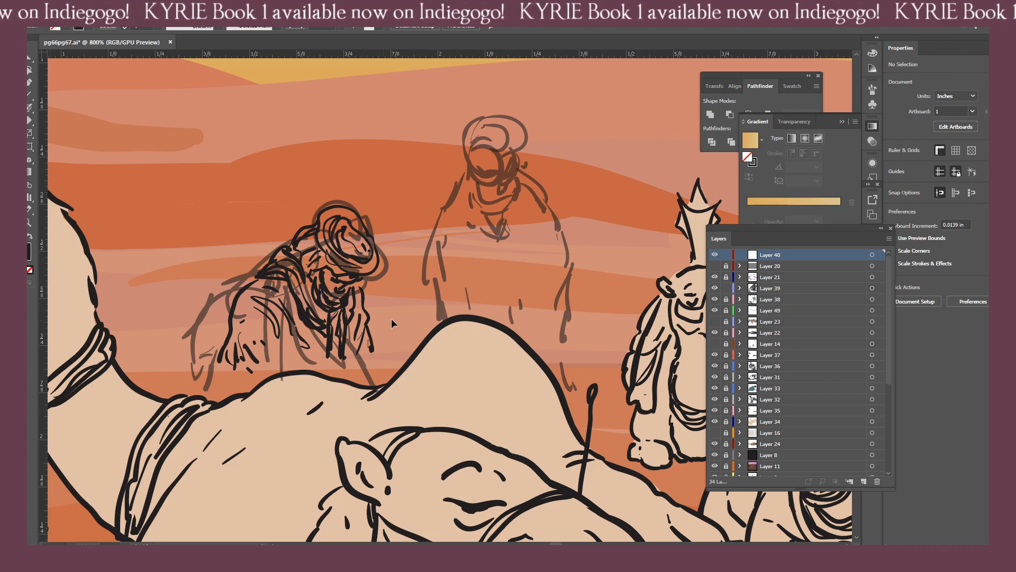
# Ink the missing lower robe edges and short fold marks of the crouching figure down to the camel's back.
pyautogui.press('b')
pyautogui.moveTo(370, 351)
pyautogui.mouseDown()
pyautogui.moveTo(377, 375)
pyautogui.moveTo(374, 355)
pyautogui.moveTo(364, 379)
pyautogui.moveTo(373, 353)
pyautogui.moveTo(347, 379)
pyautogui.mouseUp()
pyautogui.moveTo(363, 355)
pyautogui.mouseDown()
pyautogui.moveTo(341, 370)
pyautogui.moveTo(345, 356)
pyautogui.moveTo(374, 380)
pyautogui.moveTo(340, 373)
pyautogui.mouseUp()
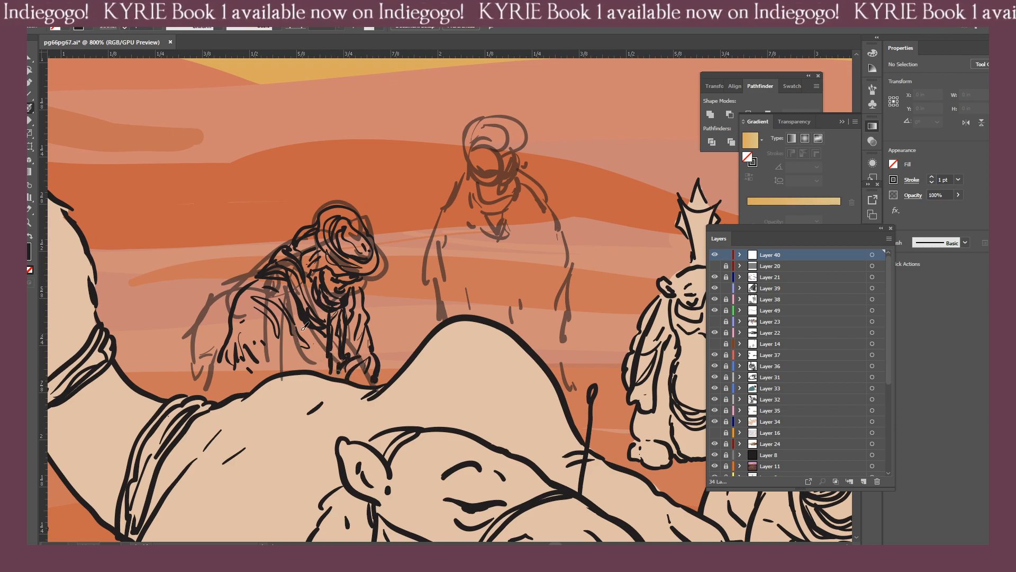
pyautogui.moveTo(304, 329); pyautogui.dragTo(312, 371)
pyautogui.moveTo(307, 329)
pyautogui.mouseDown()
pyautogui.moveTo(316, 370)
pyautogui.moveTo(327, 368)
pyautogui.mouseUp()
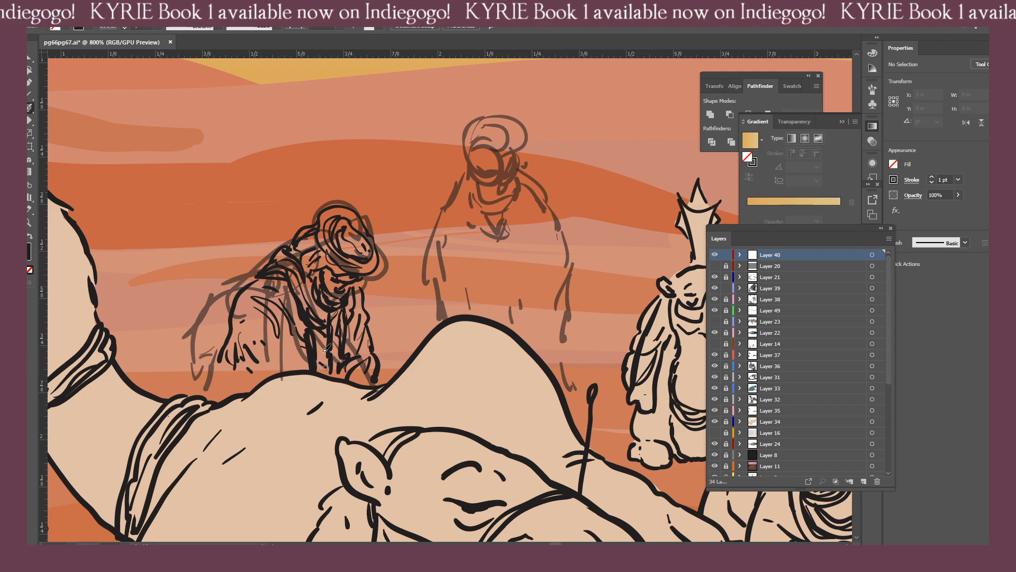
pyautogui.moveTo(221, 353); pyautogui.dragTo(216, 401)
pyautogui.moveTo(222, 385); pyautogui.dragTo(230, 394)
pyautogui.moveTo(229, 379); pyautogui.dragTo(247, 387)
pyautogui.moveTo(331, 364)
pyautogui.mouseDown()
pyautogui.moveTo(379, 397)
pyautogui.moveTo(416, 353)
pyautogui.moveTo(402, 400)
pyautogui.moveTo(378, 385)
pyautogui.mouseUp()
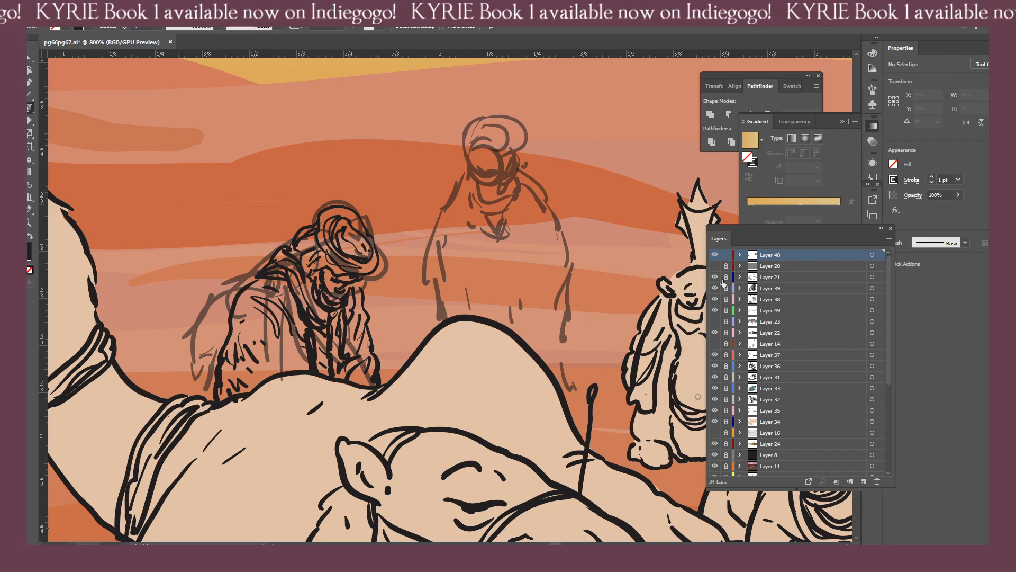
# Move the new lower-robe strokes from Layer 40 into Layer 39 and deselect them.
pyautogui.click(879, 255)
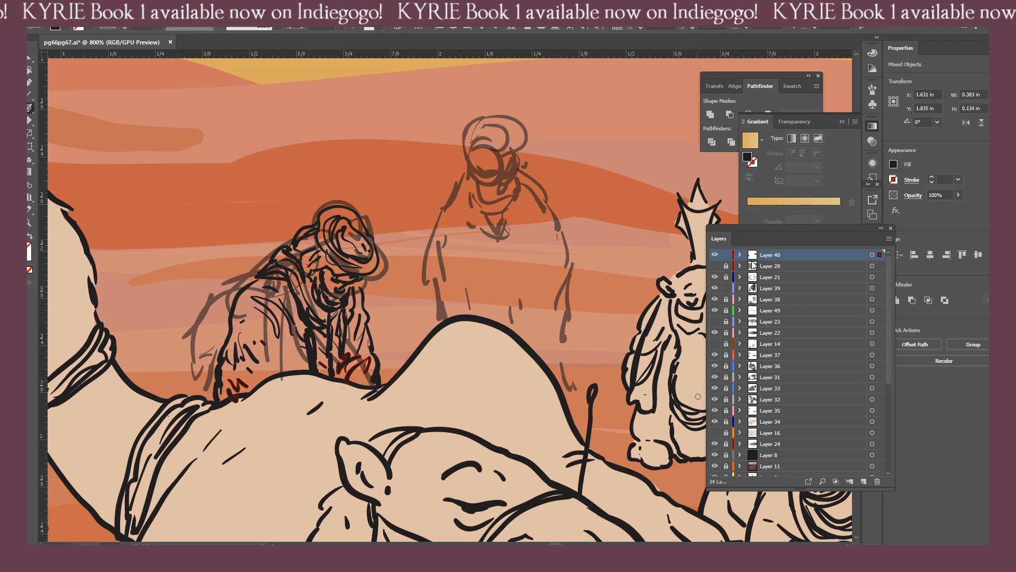
pyautogui.press('ctrl')
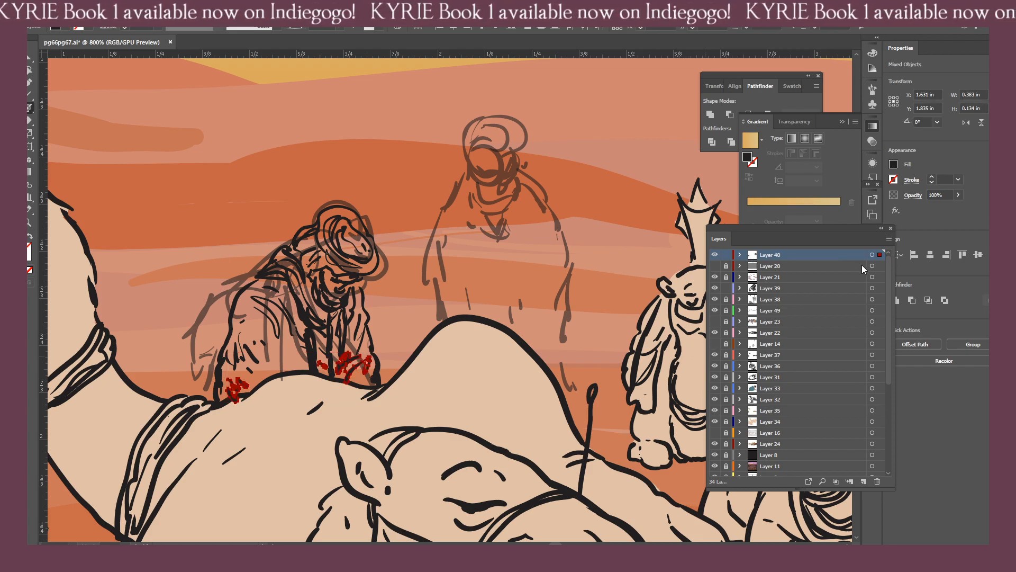
pyautogui.moveTo(879, 288); pyautogui.dragTo(879, 289)
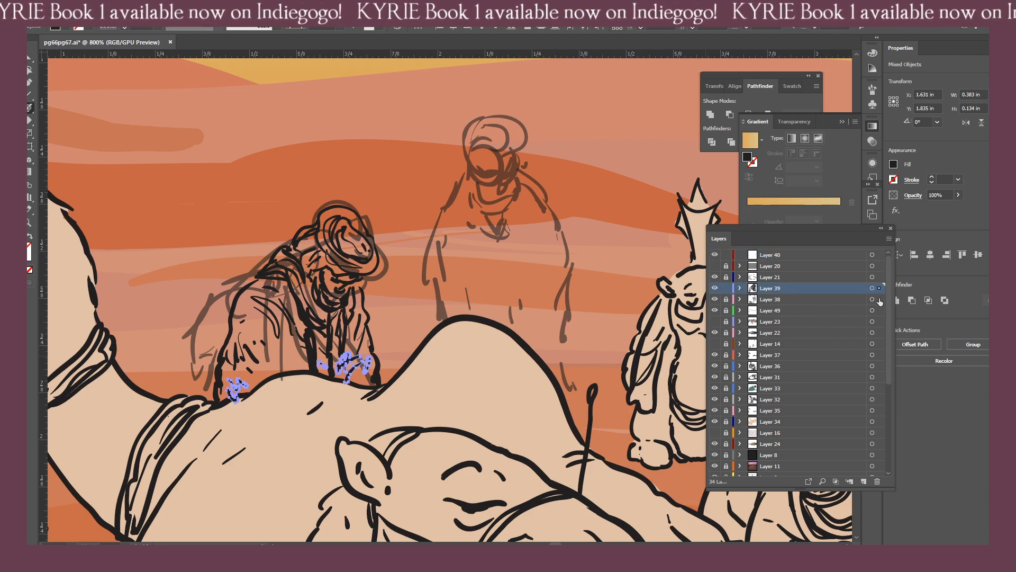
pyautogui.press('v')
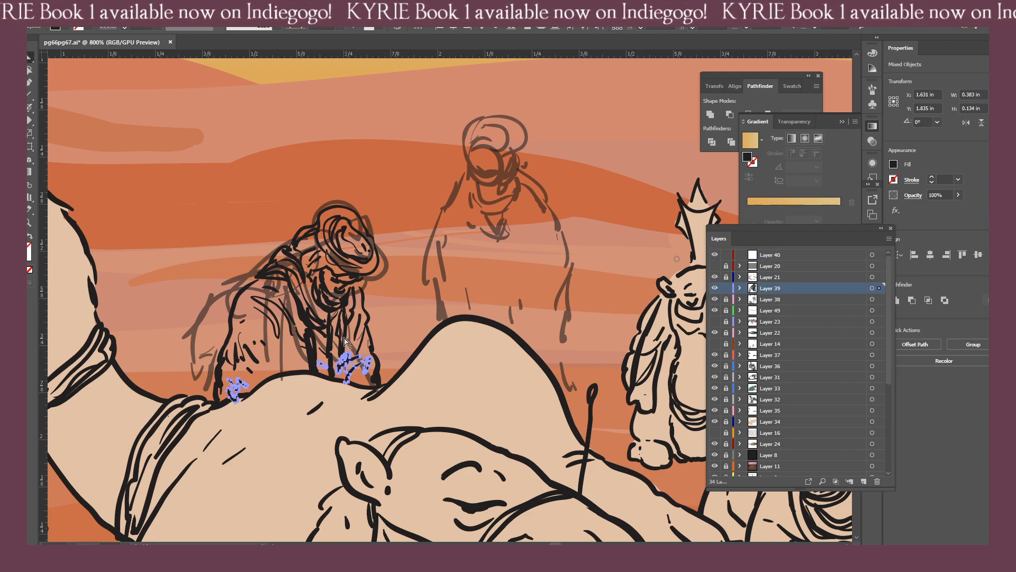
pyautogui.click(404, 318)
# Check the inks without the Layer 38 sketch, then select all of that sketch and recolour its fill red.
pyautogui.click(714, 299)
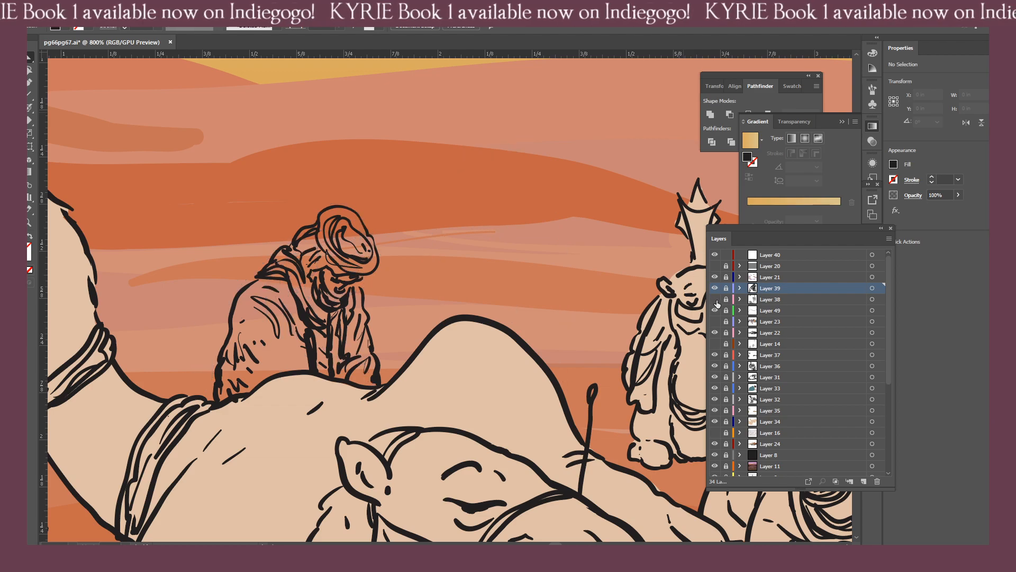
pyautogui.click(715, 299)
pyautogui.click(872, 299)
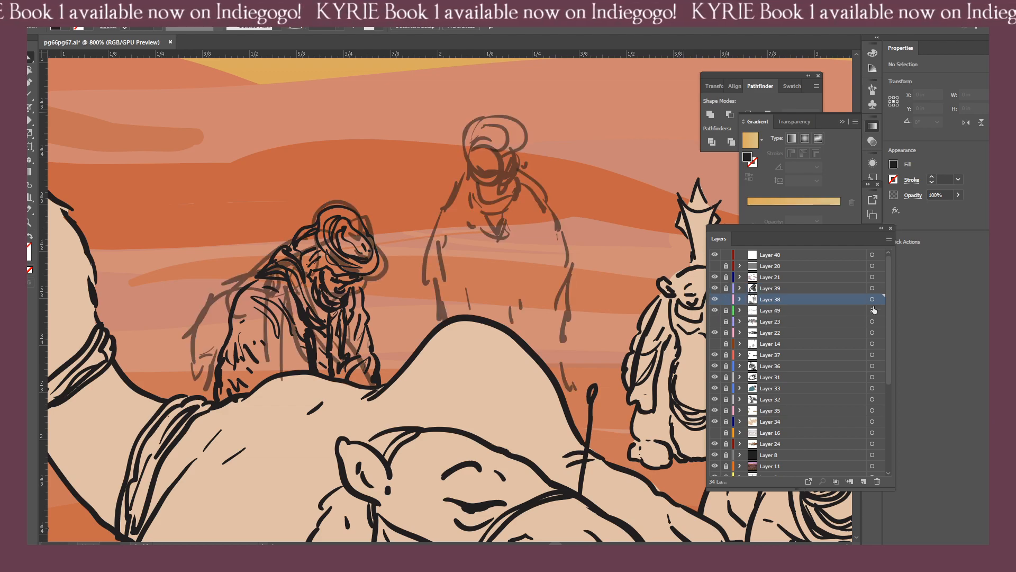
pyautogui.hotkey('ctrl', 'shift', 'a')
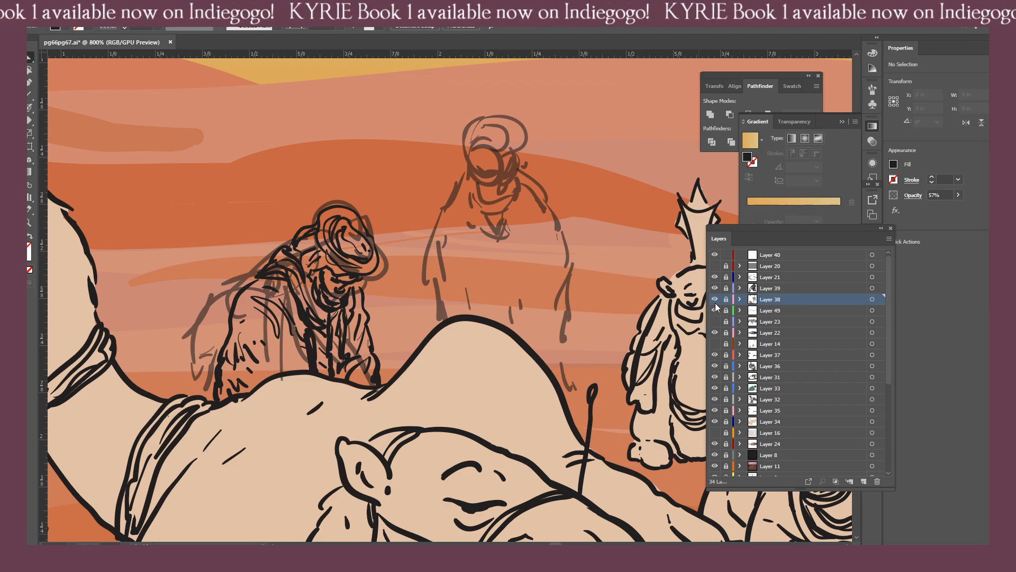
pyautogui.click(872, 299)
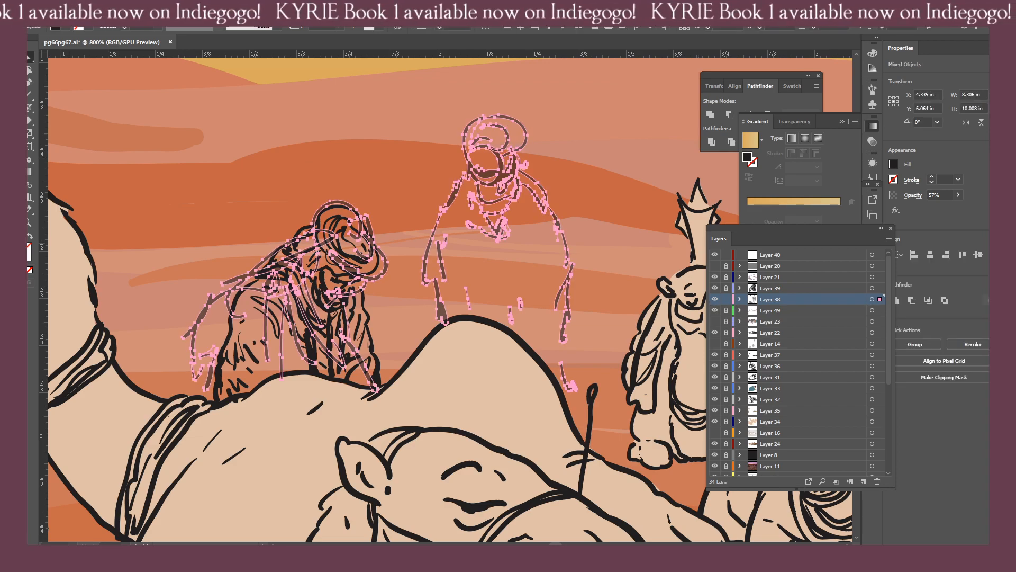
pyautogui.doubleClick(20, 245)
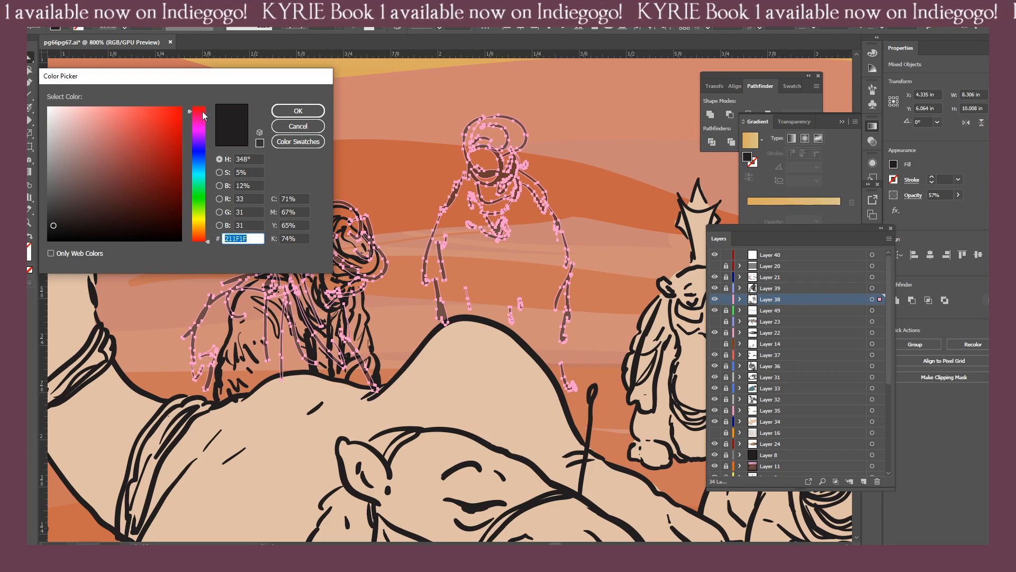
pyautogui.click(298, 110)
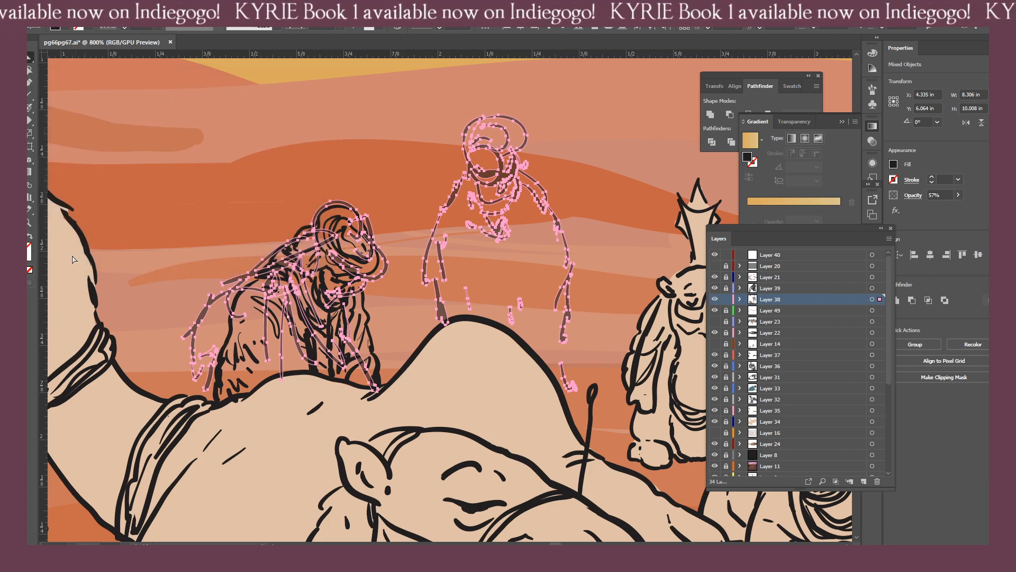
pyautogui.doubleClick(20, 245)
pyautogui.click(205, 109)
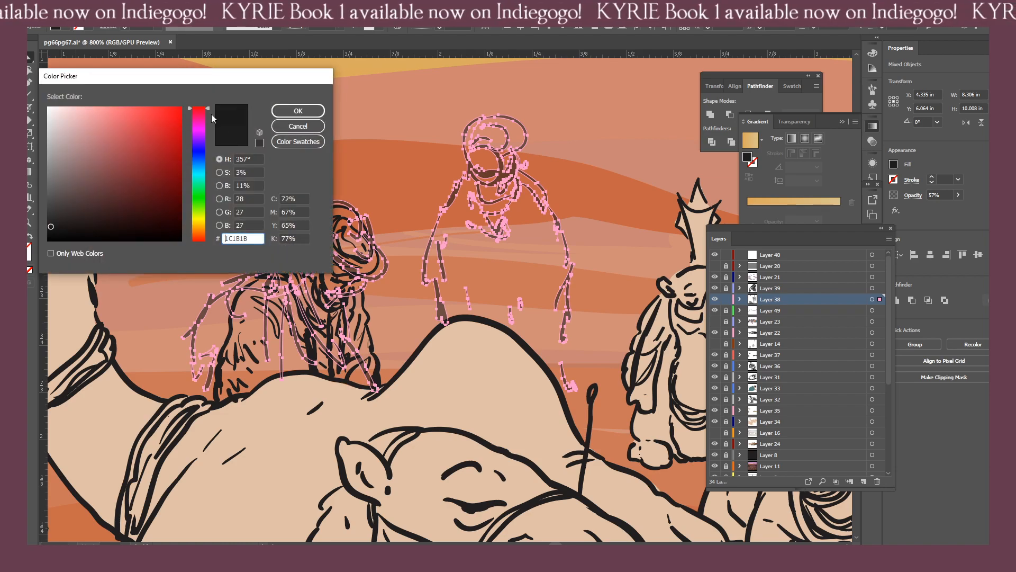
pyautogui.click(160, 134)
pyautogui.click(298, 111)
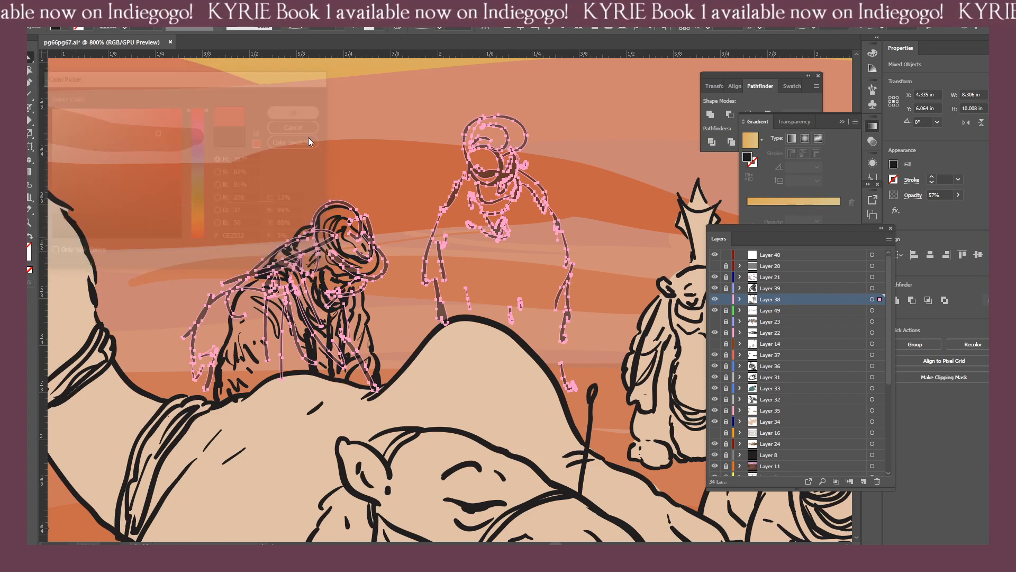
pyautogui.click(404, 191)
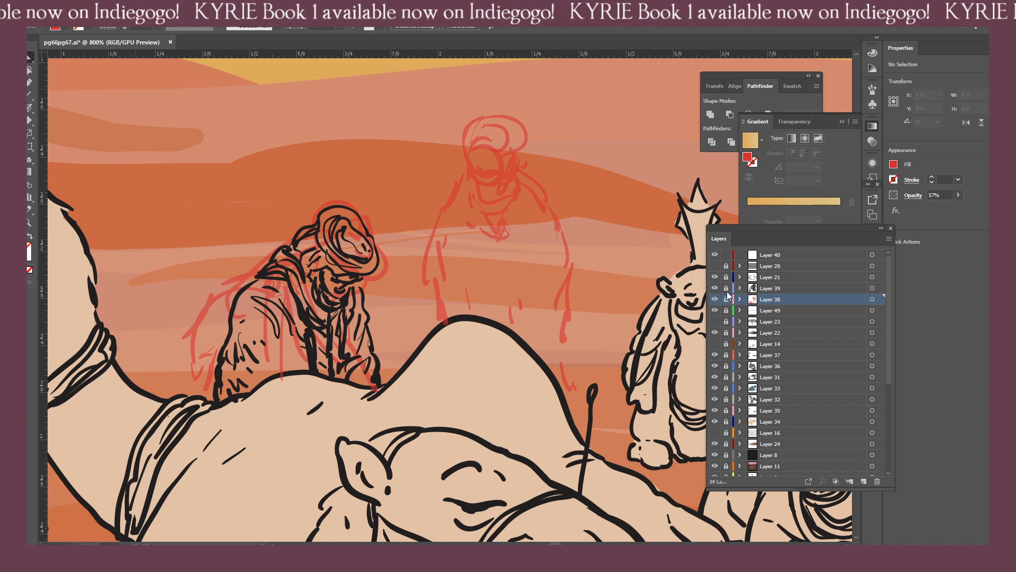
# On Layer 39, sample the black ink style and ink the standing figure's turban and the cloth beside its face.
pyautogui.click(751, 286)
pyautogui.press('b')
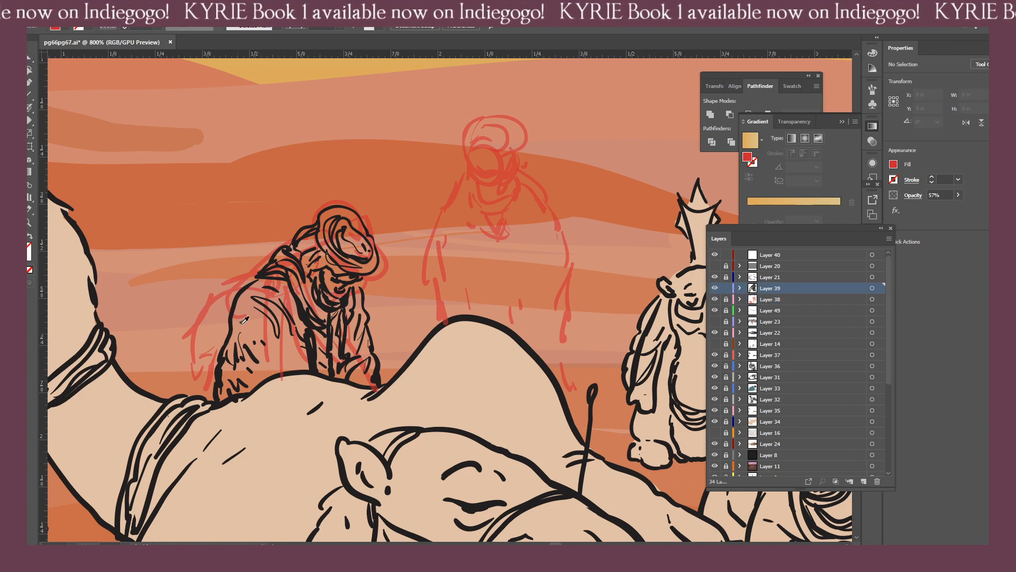
pyautogui.click(264, 275)
pyautogui.press('b')
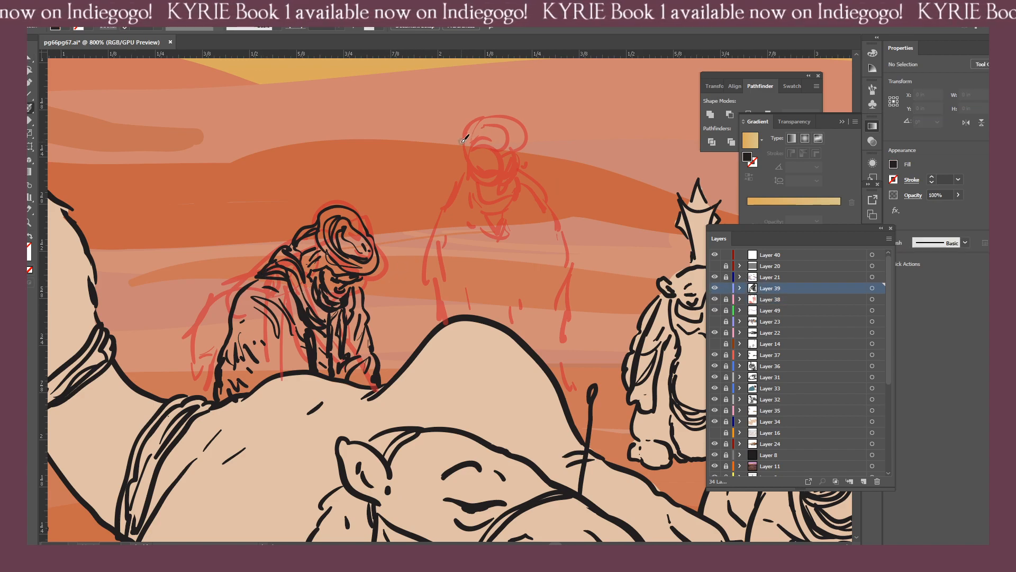
pyautogui.moveTo(462, 141); pyautogui.dragTo(502, 143)
pyautogui.moveTo(507, 130)
pyautogui.mouseDown()
pyautogui.moveTo(486, 124)
pyautogui.moveTo(516, 123)
pyautogui.moveTo(486, 108)
pyautogui.moveTo(463, 116)
pyautogui.moveTo(455, 149)
pyautogui.mouseUp()
pyautogui.moveTo(458, 151)
pyautogui.mouseDown()
pyautogui.moveTo(466, 161)
pyautogui.moveTo(517, 145)
pyautogui.moveTo(512, 170)
pyautogui.moveTo(504, 159)
pyautogui.mouseUp()
pyautogui.moveTo(449, 194); pyautogui.dragTo(409, 303)
# Ink the standing figure's brows, nose and mouth, erasing the excess of the brow line.
pyautogui.hotkey('ctrl', '+')
pyautogui.hotkey('ctrl', '+')
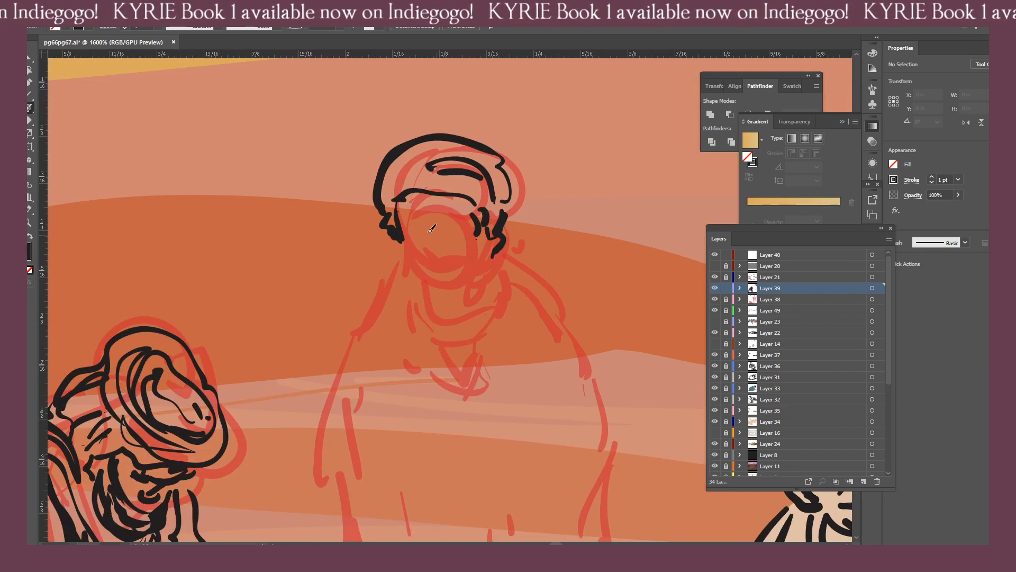
pyautogui.moveTo(462, 218)
pyautogui.mouseDown()
pyautogui.moveTo(423, 211)
pyautogui.moveTo(409, 228)
pyautogui.mouseUp()
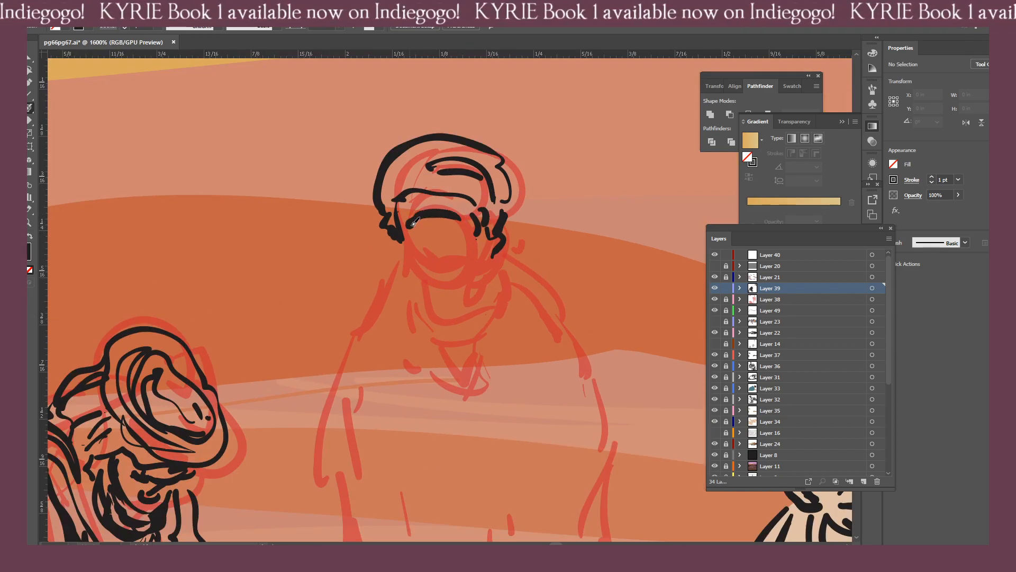
pyautogui.hotkey('shift', 'e')
pyautogui.moveTo(427, 272)
pyautogui.mouseDown()
pyautogui.moveTo(414, 220)
pyautogui.moveTo(453, 218)
pyautogui.moveTo(407, 226)
pyautogui.moveTo(443, 218)
pyautogui.moveTo(426, 246)
pyautogui.moveTo(447, 237)
pyautogui.moveTo(439, 240)
pyautogui.moveTo(451, 251)
pyautogui.moveTo(427, 259)
pyautogui.mouseUp()
pyautogui.hotkey('shift', 'b')
pyautogui.click(417, 255)
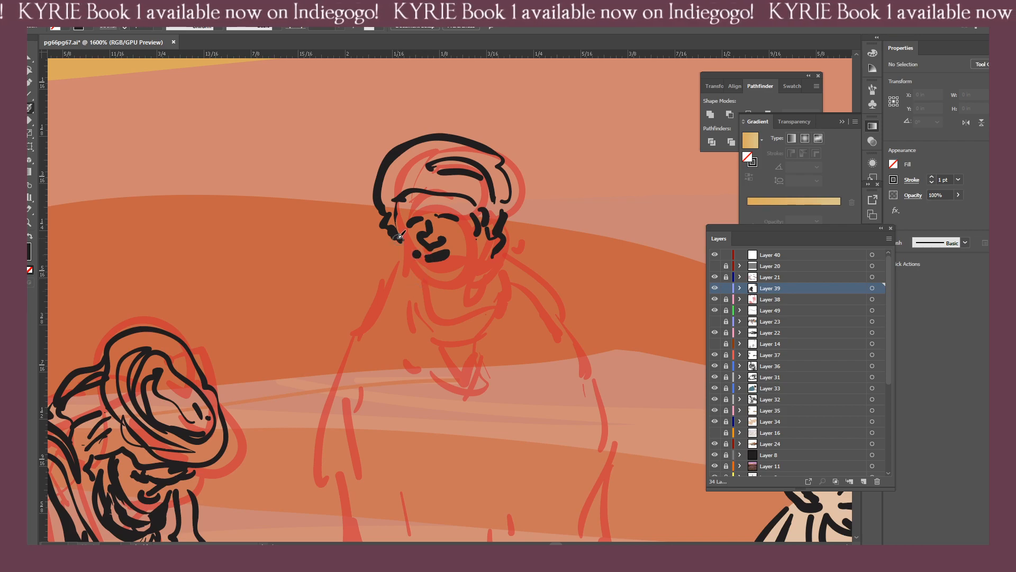
# Ink the standing figure's jawline and the cloth under the chin, undoing and redrawing the misplaced stroke.
pyautogui.moveTo(397, 226)
pyautogui.mouseDown()
pyautogui.moveTo(422, 278)
pyautogui.moveTo(460, 273)
pyautogui.moveTo(470, 251)
pyautogui.moveTo(459, 287)
pyautogui.mouseUp()
pyautogui.hotkey('ctrl', 'z')
pyautogui.moveTo(462, 287)
pyautogui.mouseDown()
pyautogui.moveTo(484, 248)
pyautogui.moveTo(410, 294)
pyautogui.moveTo(449, 291)
pyautogui.mouseUp()
pyautogui.click(410, 282)
pyautogui.click(403, 275)
# Ink the draped scarf folds around the standing figure's neck and the gathered cloth over one shoulder.
pyautogui.moveTo(394, 261); pyautogui.dragTo(400, 290)
pyautogui.moveTo(387, 293)
pyautogui.mouseDown()
pyautogui.moveTo(382, 316)
pyautogui.moveTo(456, 370)
pyautogui.mouseUp()
pyautogui.moveTo(488, 357)
pyautogui.mouseDown()
pyautogui.moveTo(507, 322)
pyautogui.moveTo(476, 357)
pyautogui.mouseUp()
pyautogui.moveTo(401, 318)
pyautogui.mouseDown()
pyautogui.moveTo(499, 321)
pyautogui.moveTo(501, 306)
pyautogui.mouseUp()
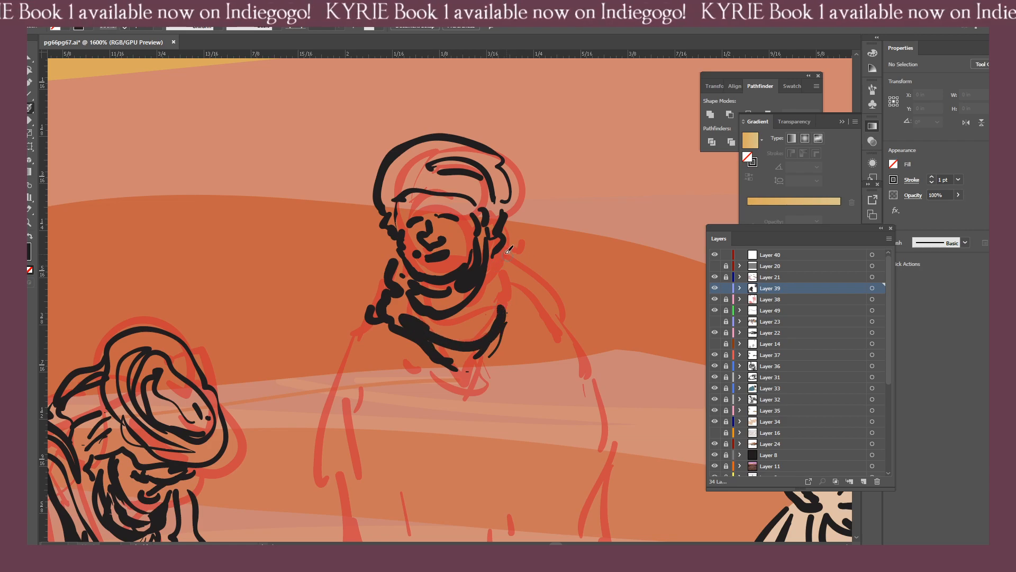
pyautogui.moveTo(509, 249); pyautogui.dragTo(551, 315)
pyautogui.moveTo(525, 282)
pyautogui.mouseDown()
pyautogui.moveTo(478, 321)
pyautogui.moveTo(533, 313)
pyautogui.mouseUp()
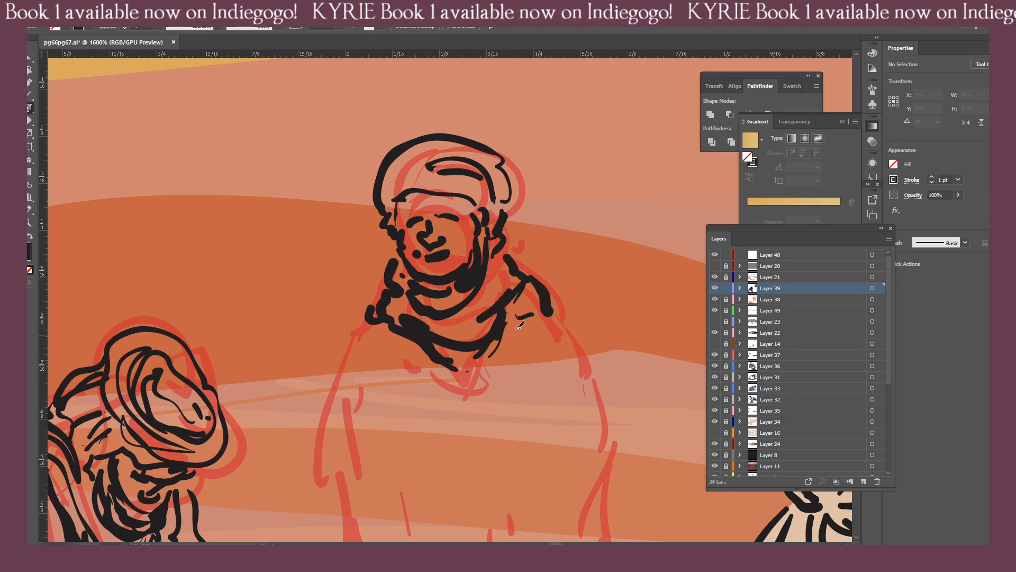
# Ink the standing figure's robe opening, shoulder line and sleeve folds, undoing the sleeve's outer edge.
pyautogui.hotkey('ctrl', '-')
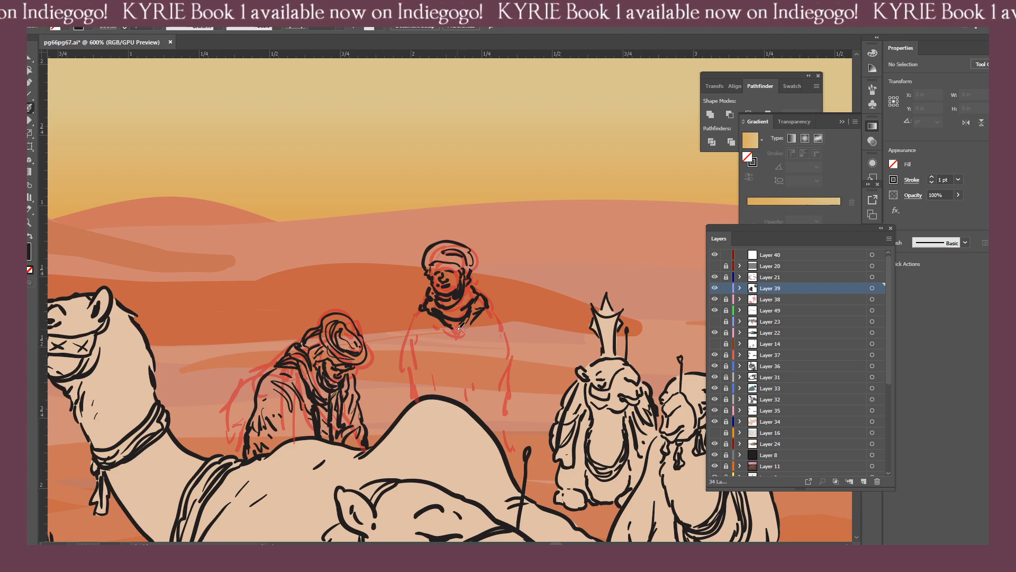
pyautogui.moveTo(459, 327); pyautogui.dragTo(473, 408)
pyautogui.moveTo(473, 420)
pyautogui.mouseDown()
pyautogui.moveTo(476, 321)
pyautogui.moveTo(493, 294)
pyautogui.moveTo(481, 284)
pyautogui.moveTo(517, 350)
pyautogui.mouseUp()
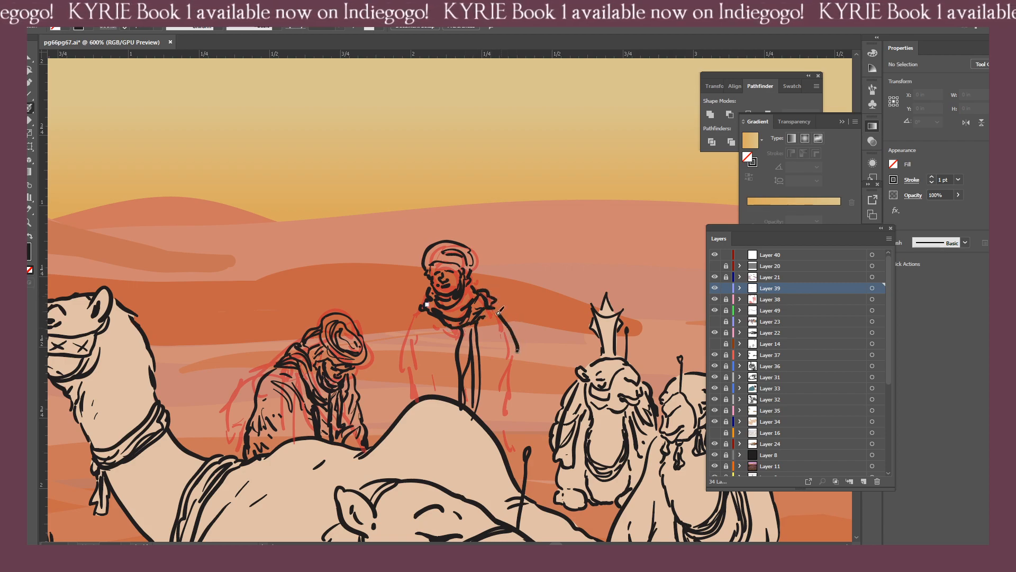
pyautogui.moveTo(497, 311)
pyautogui.mouseDown()
pyautogui.moveTo(515, 336)
pyautogui.moveTo(491, 339)
pyautogui.moveTo(496, 318)
pyautogui.moveTo(523, 318)
pyautogui.moveTo(473, 345)
pyautogui.moveTo(484, 317)
pyautogui.moveTo(480, 350)
pyautogui.mouseUp()
pyautogui.moveTo(488, 329)
pyautogui.mouseDown()
pyautogui.moveTo(486, 354)
pyautogui.moveTo(504, 340)
pyautogui.moveTo(488, 382)
pyautogui.mouseUp()
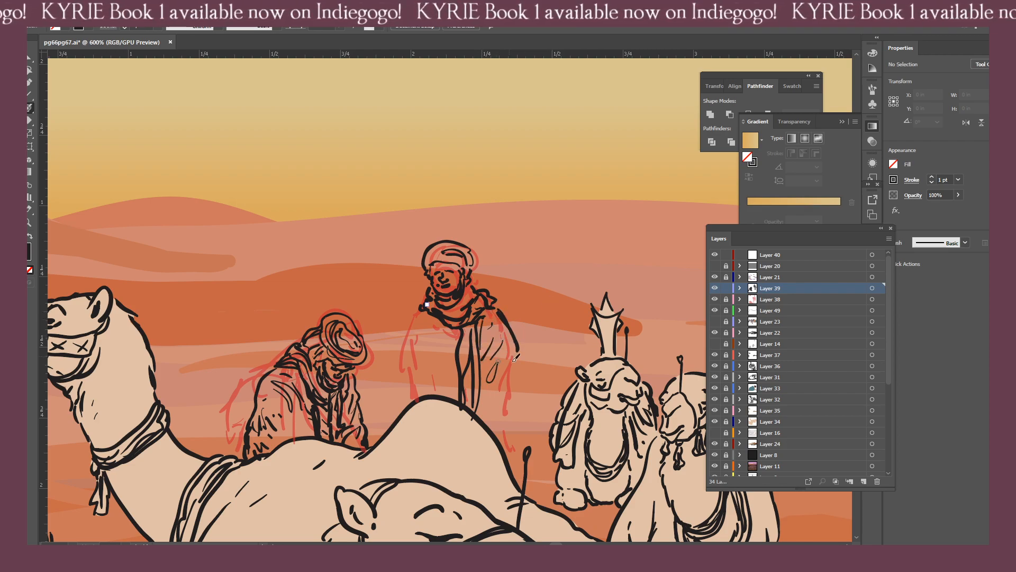
pyautogui.moveTo(520, 347); pyautogui.dragTo(473, 418)
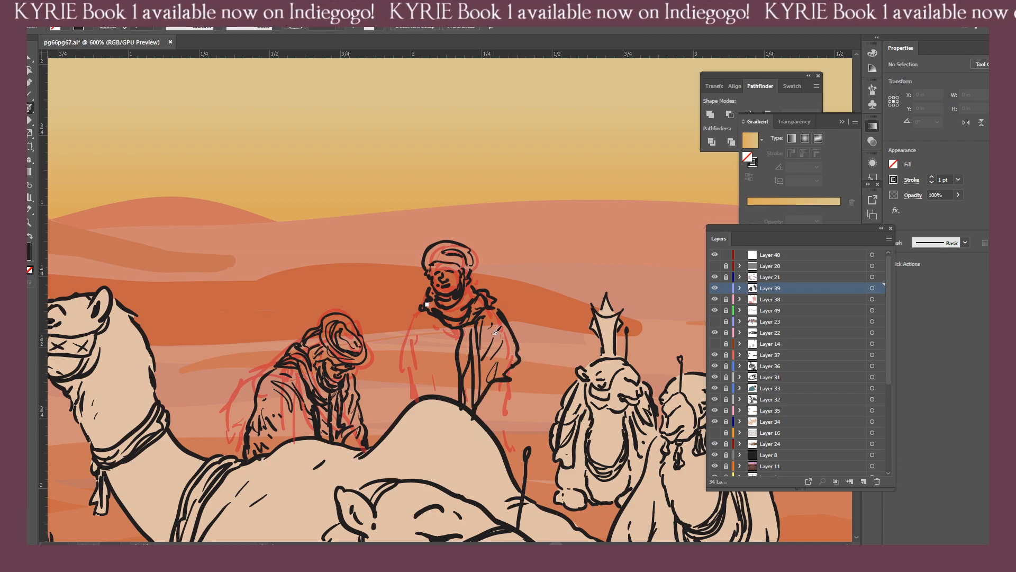
pyautogui.hotkey('ctrl', 'z')
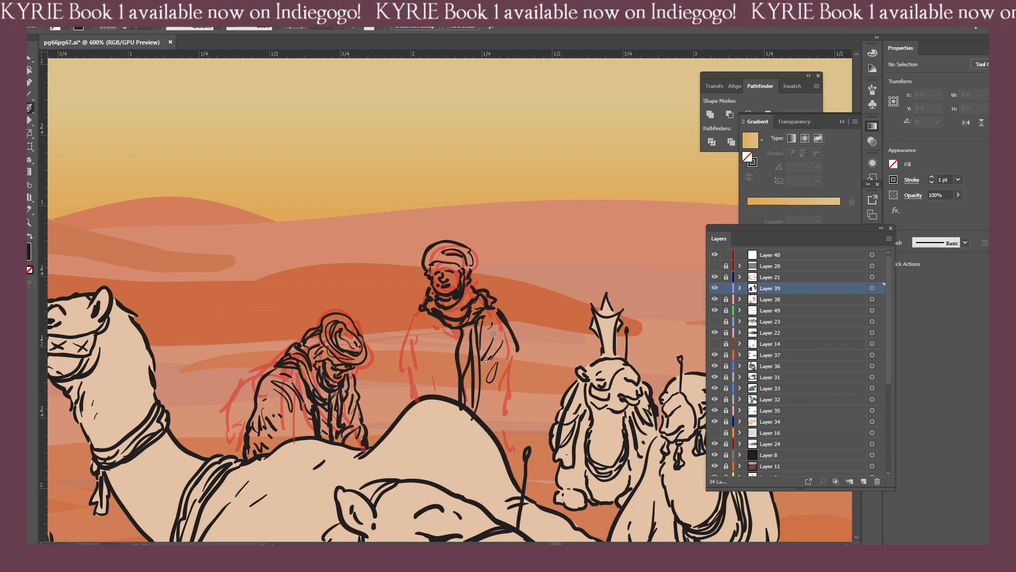
pyautogui.moveTo(500, 354); pyautogui.dragTo(496, 374)
# Open pg26pg27.ai and examine the clothing of the robed figures in its inset panel as reference.
pyautogui.click(52, 7)
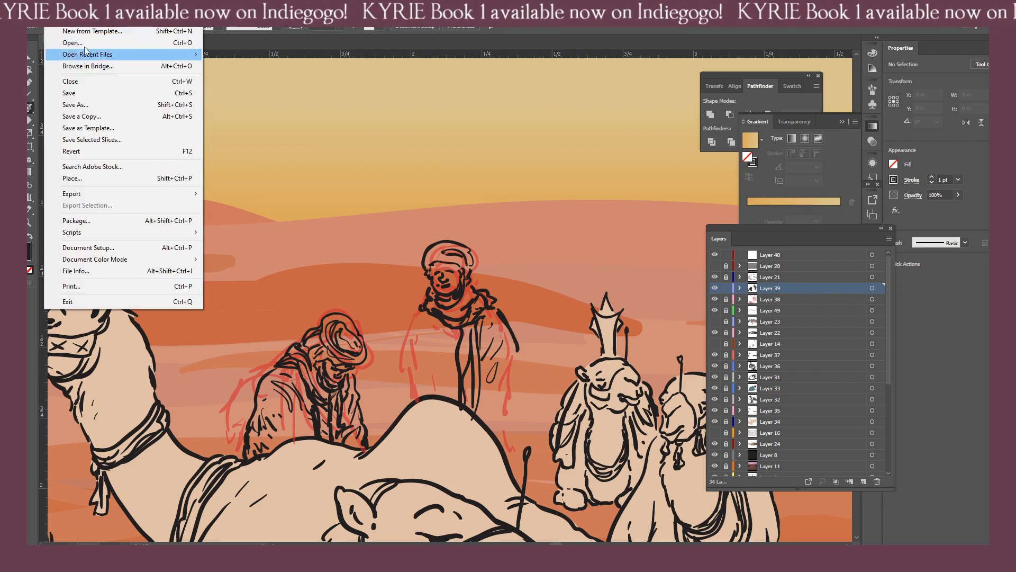
pyautogui.click(85, 42)
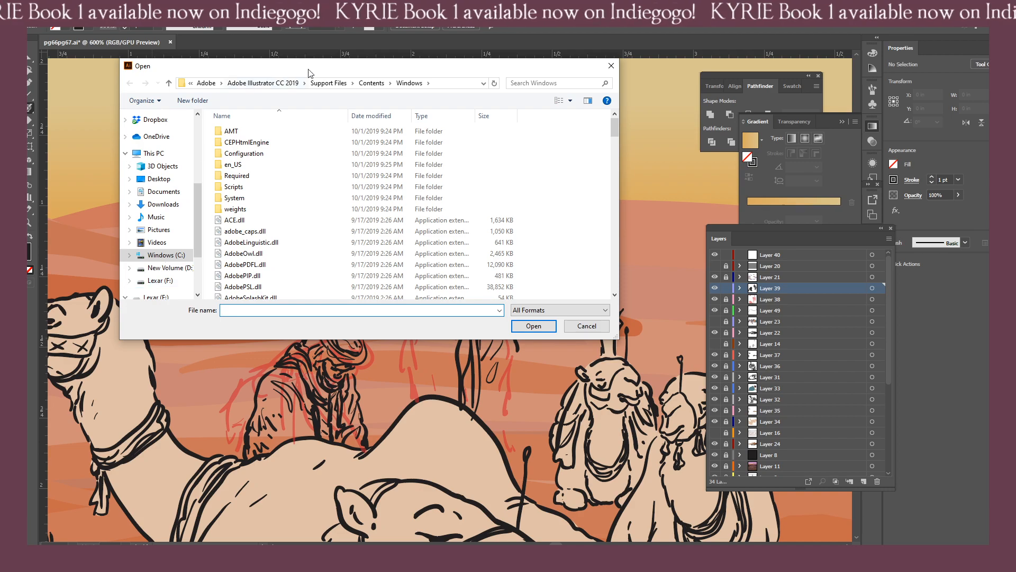
pyautogui.press('Escape')
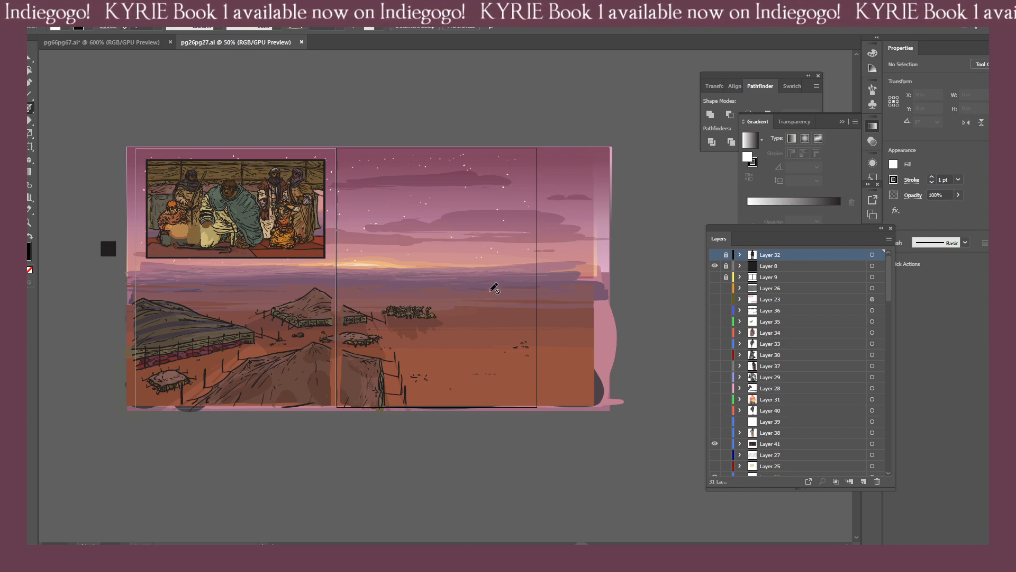
pyautogui.moveTo(264, 295); pyautogui.dragTo(293, 373)
pyautogui.hotkey('ctrl', '=')
pyautogui.hotkey('ctrl', '=')
pyautogui.hotkey('ctrl', '=')
pyautogui.hotkey('ctrl', '=')
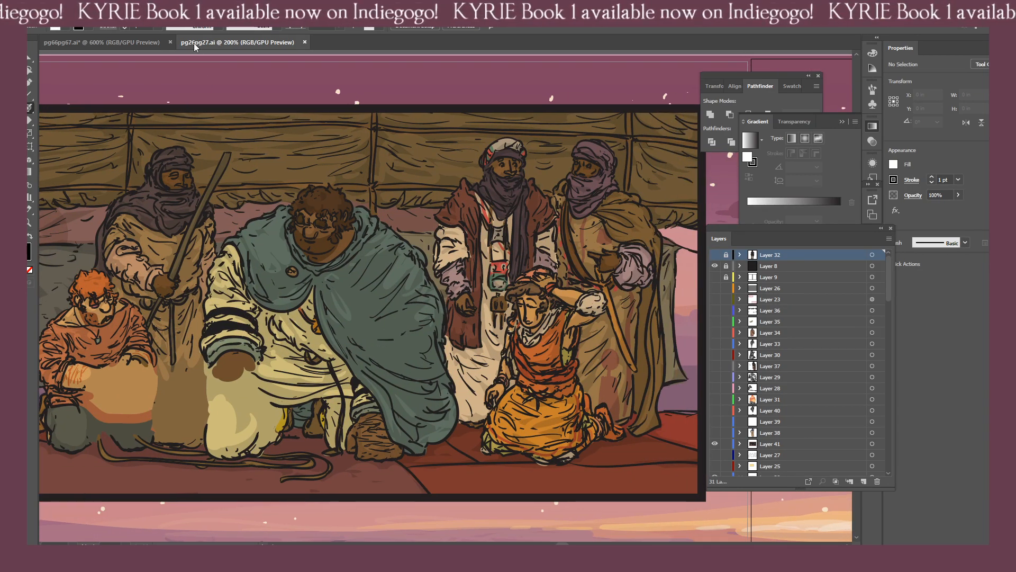
# Float pg26pg27.ai in its own window over the working page, showing its inset panel at 100% as reference.
pyautogui.moveTo(212, 43); pyautogui.dragTo(320, 71)
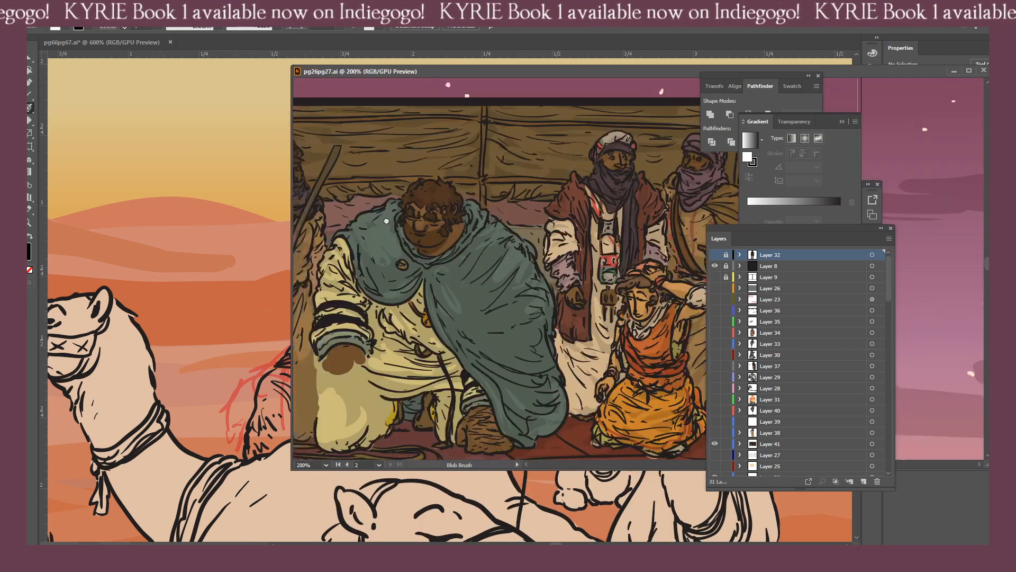
pyautogui.hotkey('ctrl', '-')
pyautogui.hotkey('ctrl', '-')
pyautogui.moveTo(436, 209); pyautogui.dragTo(394, 178)
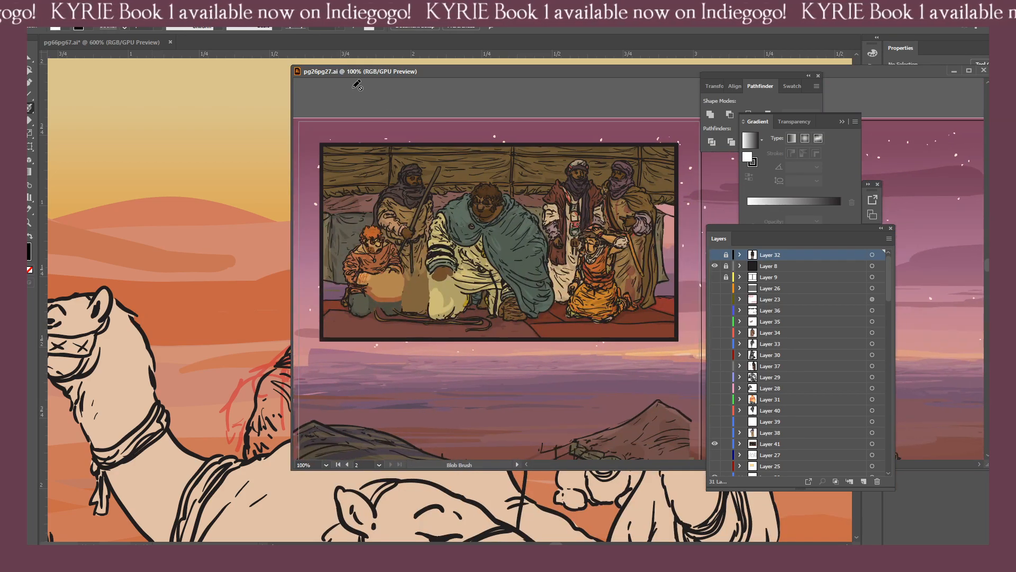
pyautogui.moveTo(384, 77); pyautogui.dragTo(421, 72)
pyautogui.moveTo(374, 190); pyautogui.dragTo(342, 177)
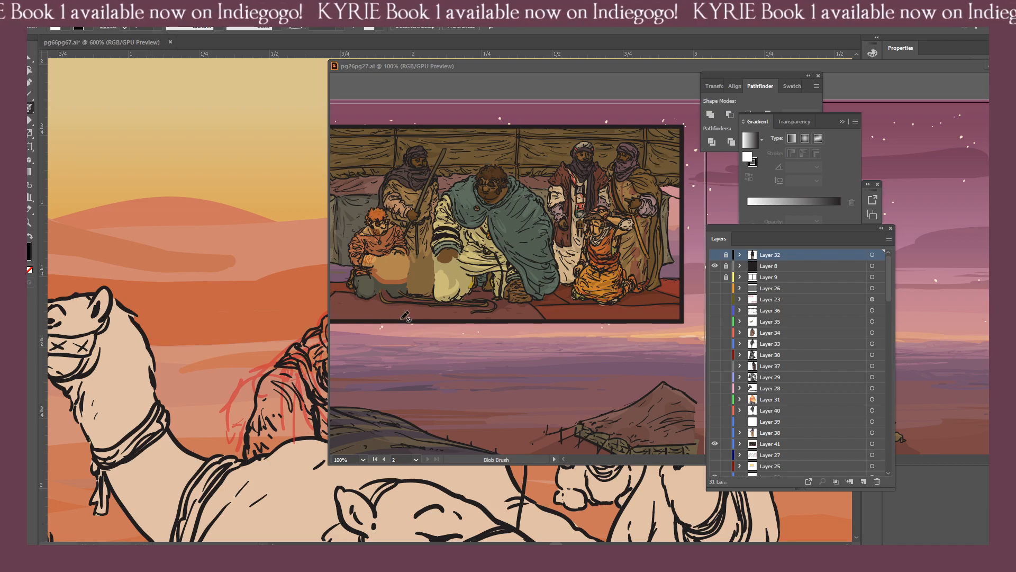
# Erase part of the standing figure's outer sleeve line in pg66pg67.ai and redraw the shoulder contour.
pyautogui.moveTo(288, 295); pyautogui.dragTo(161, 276)
pyautogui.moveTo(259, 288)
pyautogui.mouseDown()
pyautogui.moveTo(138, 281)
pyautogui.moveTo(129, 271)
pyautogui.mouseUp()
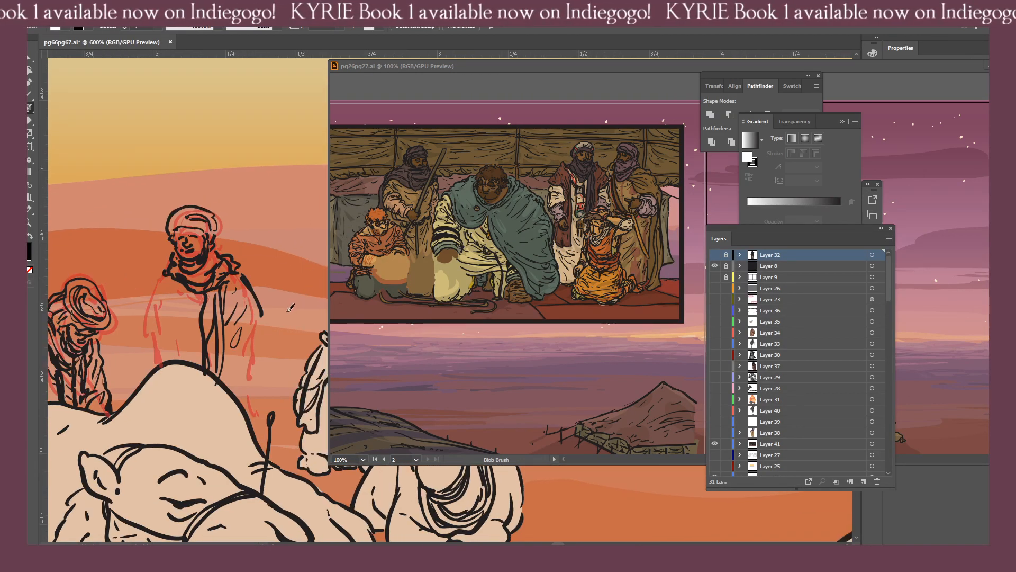
pyautogui.hotkey('shift', 'e')
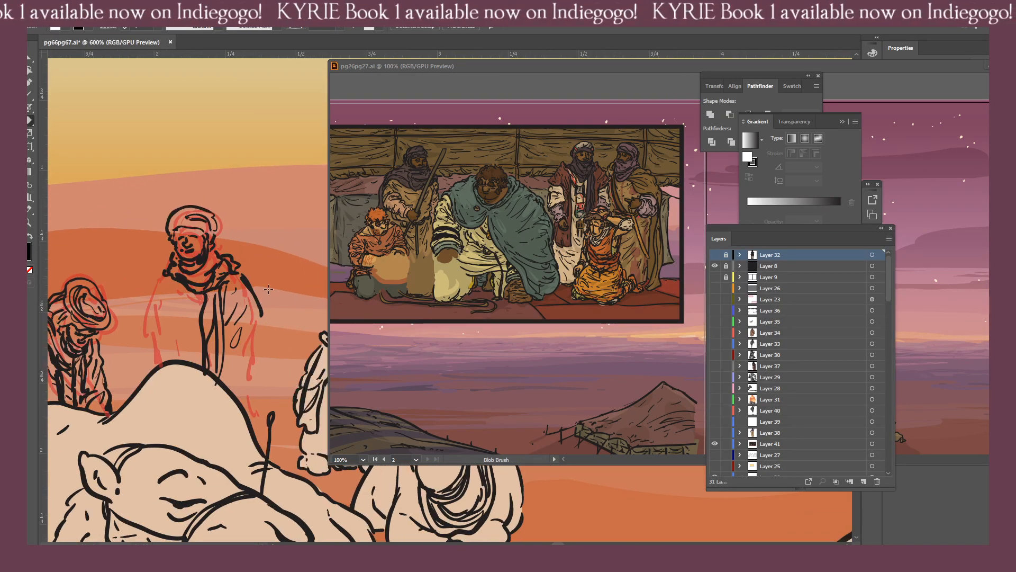
pyautogui.moveTo(261, 291)
pyautogui.mouseDown()
pyautogui.moveTo(256, 281)
pyautogui.moveTo(264, 312)
pyautogui.mouseUp()
pyautogui.press('b')
pyautogui.click(244, 269)
pyautogui.moveTo(238, 268); pyautogui.dragTo(253, 284)
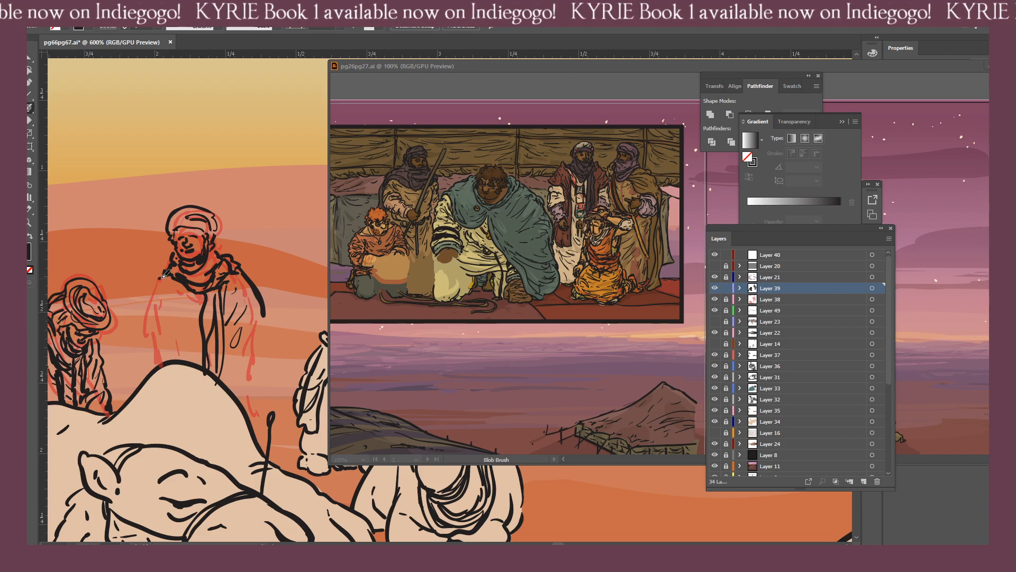
# Ink the shawl drape across the standing figure's chest and the cloak's long outer edge down behind the camel.
pyautogui.moveTo(164, 274)
pyautogui.mouseDown()
pyautogui.moveTo(154, 300)
pyautogui.moveTo(206, 295)
pyautogui.moveTo(177, 293)
pyautogui.moveTo(237, 319)
pyautogui.moveTo(233, 350)
pyautogui.moveTo(229, 282)
pyautogui.moveTo(246, 325)
pyautogui.moveTo(221, 291)
pyautogui.moveTo(243, 302)
pyautogui.moveTo(263, 351)
pyautogui.moveTo(252, 431)
pyautogui.mouseUp()
pyautogui.hotkey('shift', 'e')
pyautogui.hotkey('shift', 'b')
pyautogui.moveTo(263, 315); pyautogui.dragTo(269, 386)
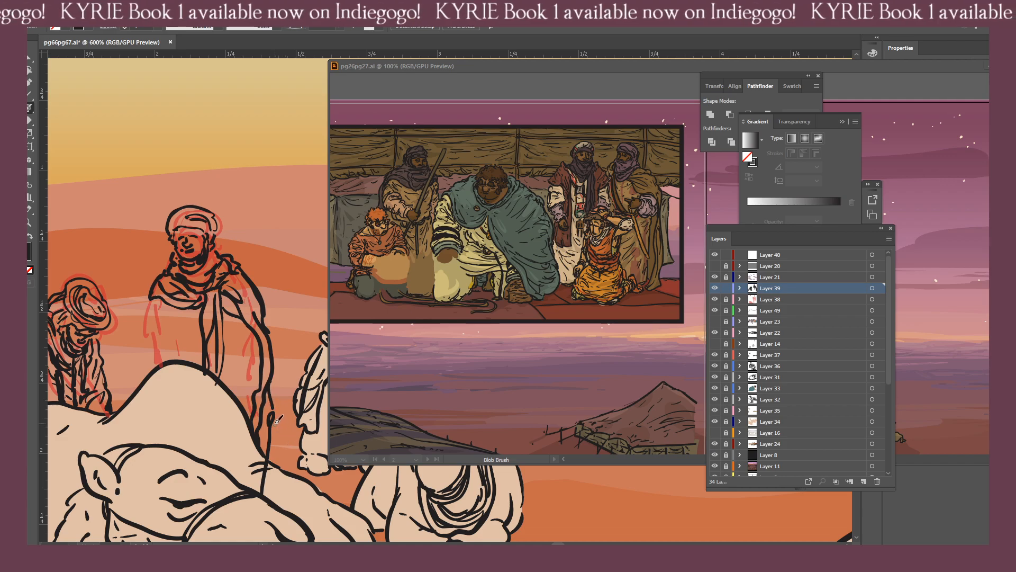
pyautogui.moveTo(277, 425); pyautogui.dragTo(275, 465)
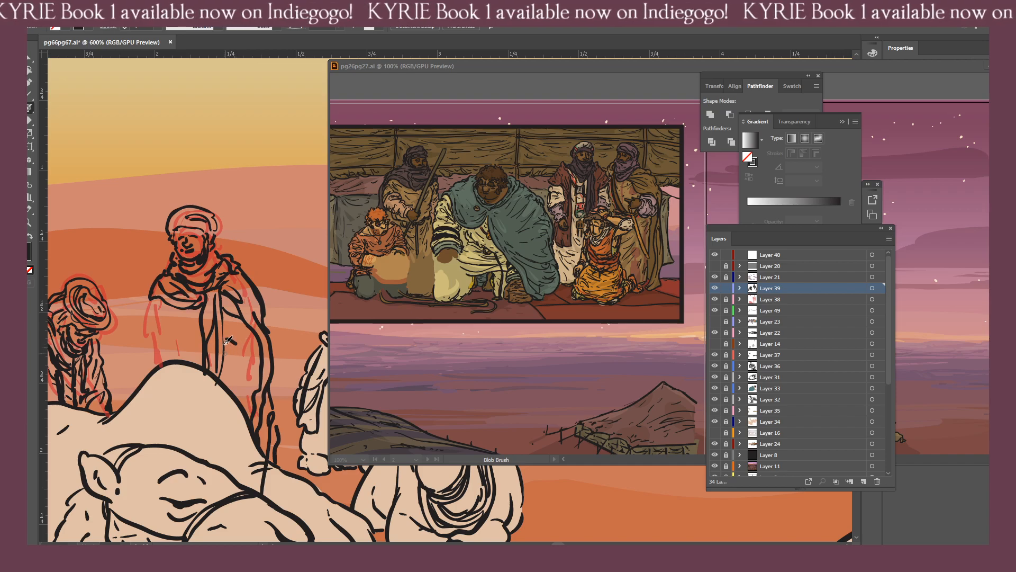
# Ink the standing figure's hand and the surrounding cloak folds, undoing the last strokes below the hand.
pyautogui.moveTo(226, 344)
pyautogui.mouseDown()
pyautogui.moveTo(231, 362)
pyautogui.moveTo(244, 353)
pyautogui.mouseUp()
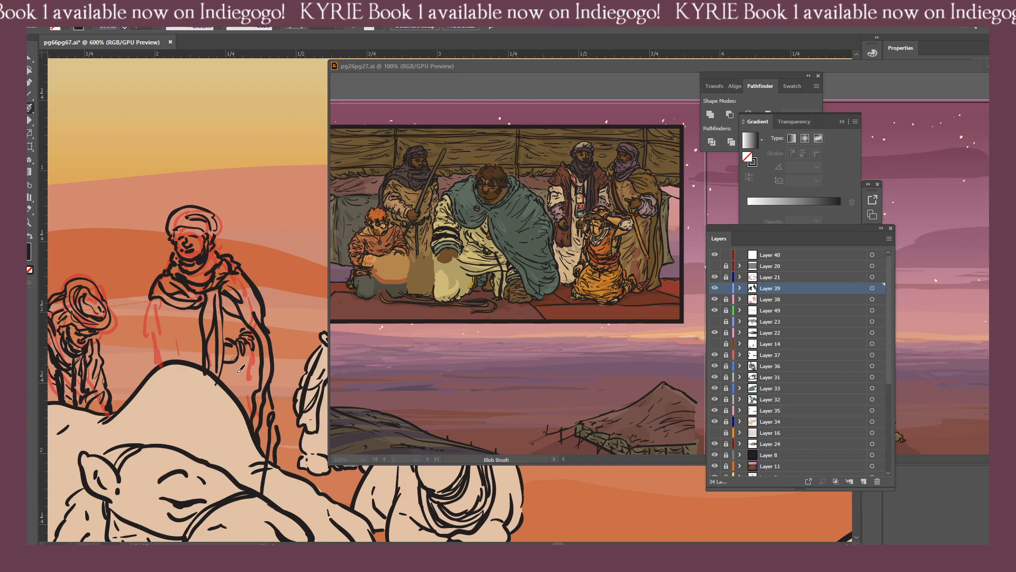
pyautogui.moveTo(245, 361); pyautogui.dragTo(253, 364)
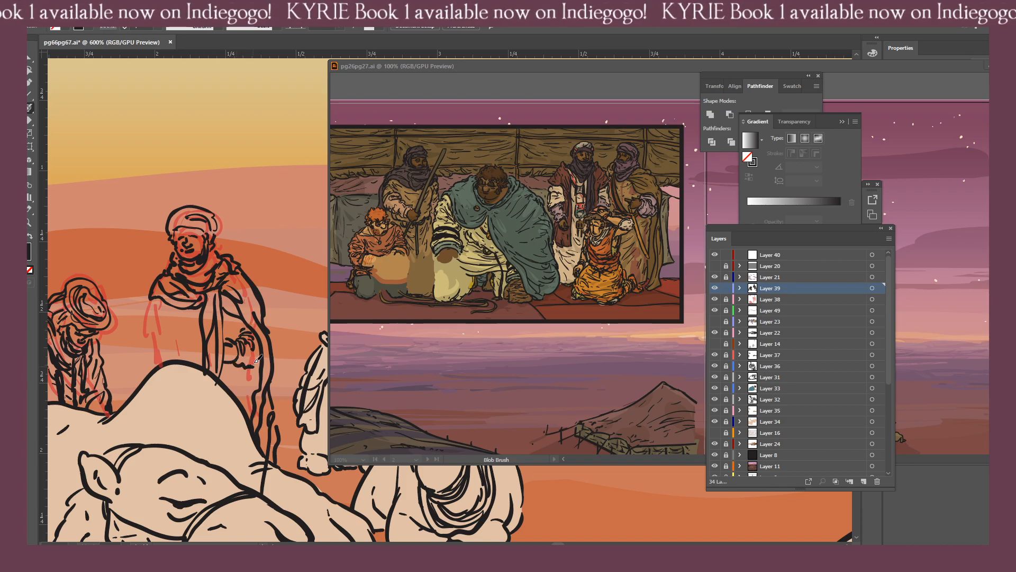
pyautogui.moveTo(263, 308); pyautogui.dragTo(274, 363)
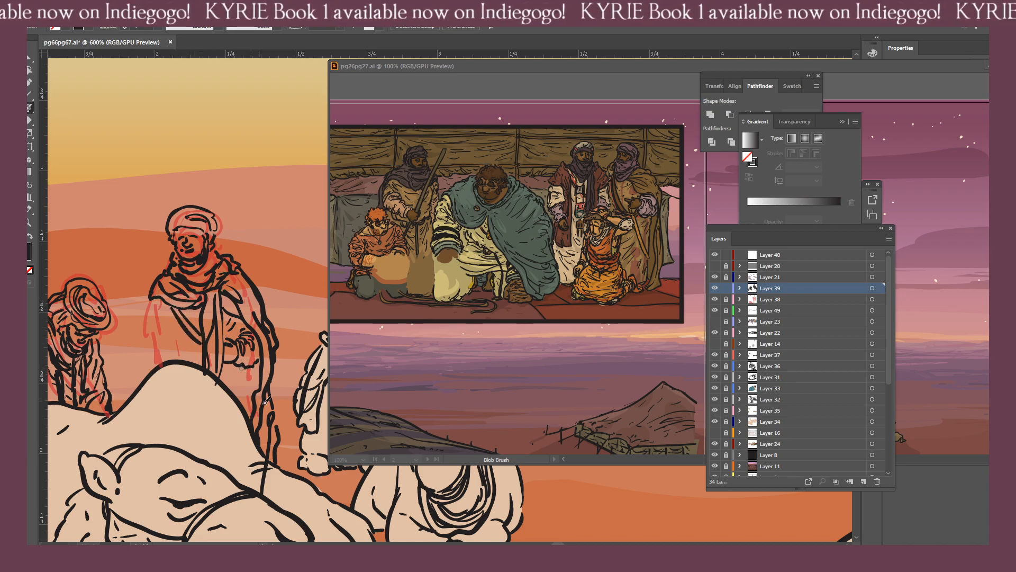
pyautogui.moveTo(242, 370)
pyautogui.mouseDown()
pyautogui.moveTo(251, 399)
pyautogui.moveTo(249, 378)
pyautogui.moveTo(263, 394)
pyautogui.mouseUp()
pyautogui.hotkey('ctrl', 'z')
pyautogui.hotkey('ctrl', 'z')
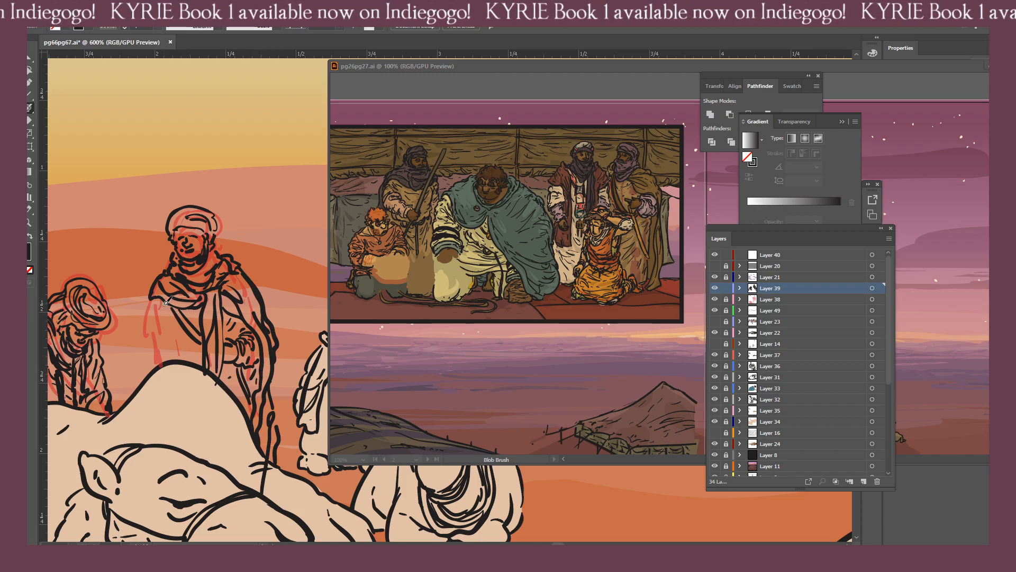
# Ink the standing figure's other sleeve and the remaining folds of the lower robe.
pyautogui.moveTo(174, 350); pyautogui.dragTo(196, 358)
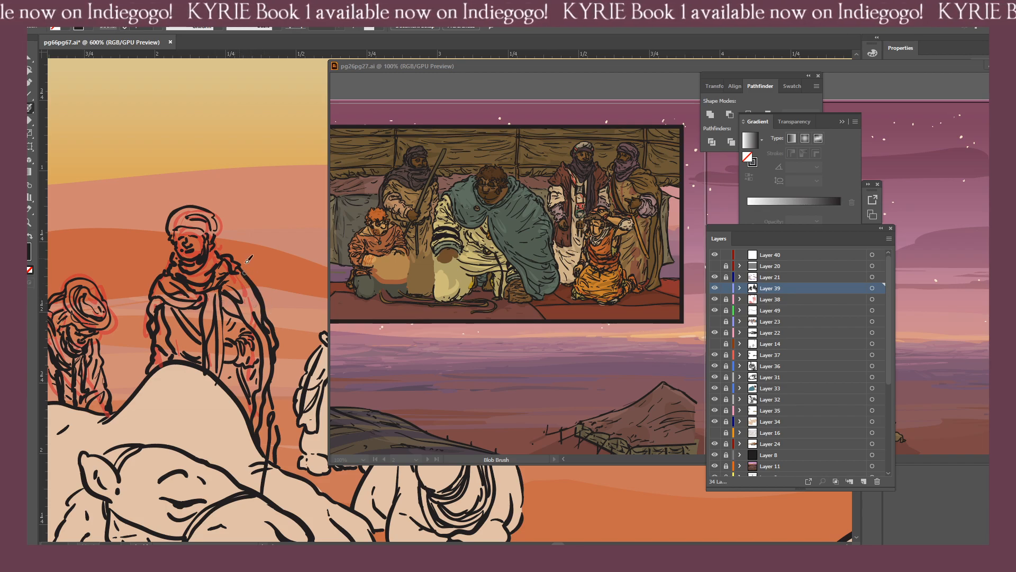
pyautogui.moveTo(239, 381); pyautogui.dragTo(275, 352)
pyautogui.moveTo(235, 385); pyautogui.dragTo(237, 407)
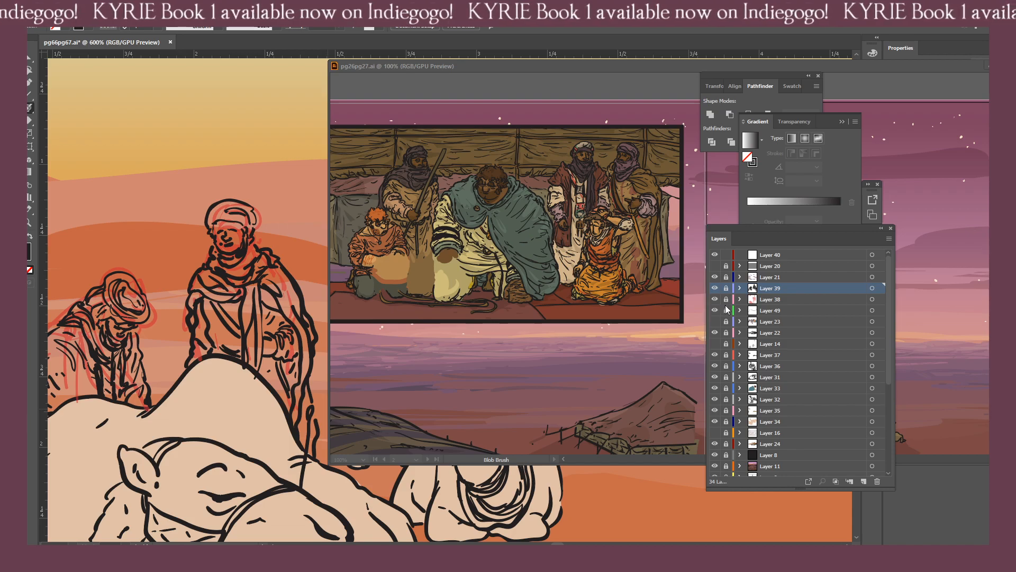
# Delete Layer 40, then unlock Layer 39 and make it the active layer.
pyautogui.click(782, 253)
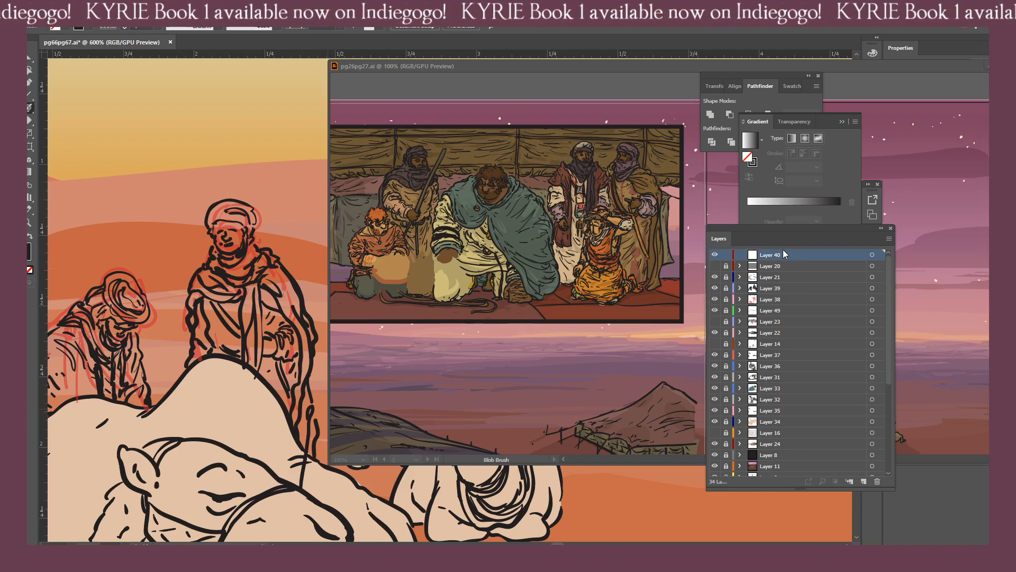
pyautogui.click(877, 481)
pyautogui.click(726, 277)
pyautogui.click(764, 277)
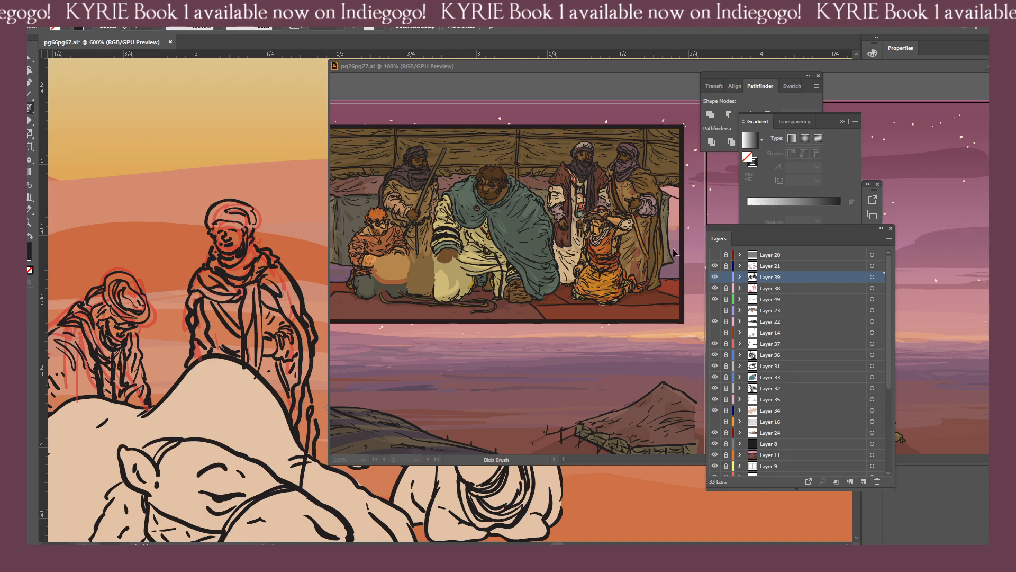
# Hide the rough sketch on Layer 38 to show only the inks of the two robed figures.
pyautogui.moveTo(252, 378); pyautogui.dragTo(191, 364)
pyautogui.hotkey('ctrl', '-')
pyautogui.hotkey('ctrl', '-')
pyautogui.hotkey('ctrl', '-')
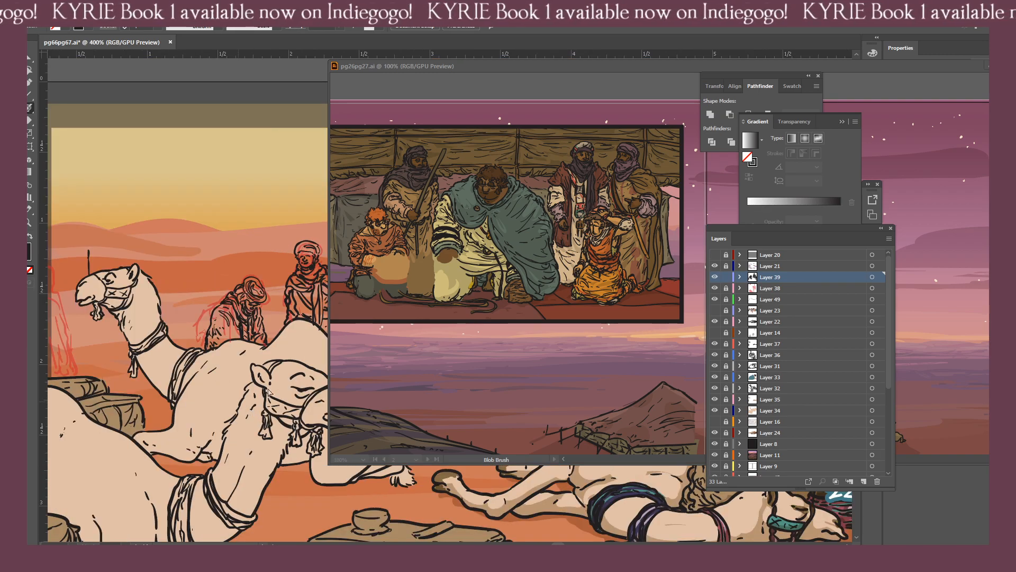
pyautogui.moveTo(295, 393); pyautogui.dragTo(213, 369)
pyautogui.hotkey('ctrl', '+')
pyautogui.hotkey('ctrl', '+')
pyautogui.moveTo(177, 331); pyautogui.dragTo(440, 349)
pyautogui.hotkey('ctrl', '+')
pyautogui.moveTo(217, 302); pyautogui.dragTo(277, 310)
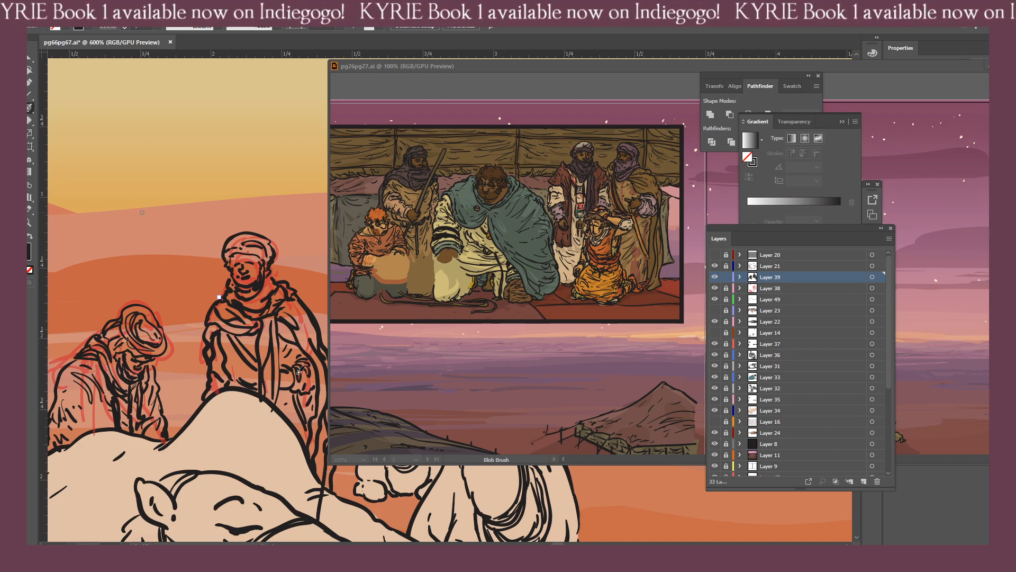
pyautogui.click(714, 288)
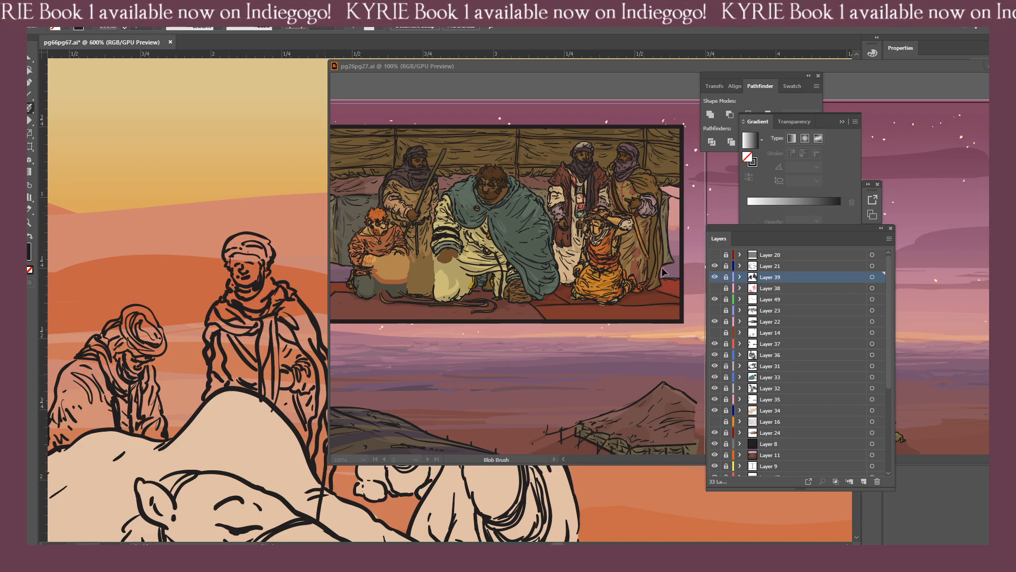
# Examine the inked robed figures within the first panel, both at page scale and close up.
pyautogui.hotkey('ctrl', '-')
pyautogui.hotkey('ctrl', '-')
pyautogui.hotkey('ctrl', '-')
pyautogui.hotkey('ctrl', '-')
pyautogui.hotkey('ctrl', '-')
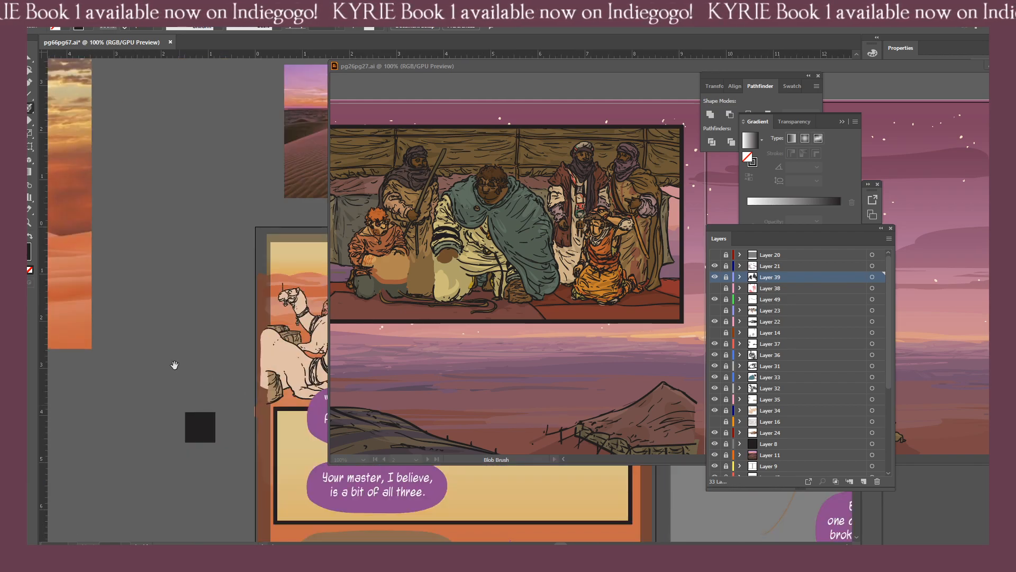
pyautogui.hotkey('ctrl', '+')
pyautogui.moveTo(70, 366); pyautogui.dragTo(196, 377)
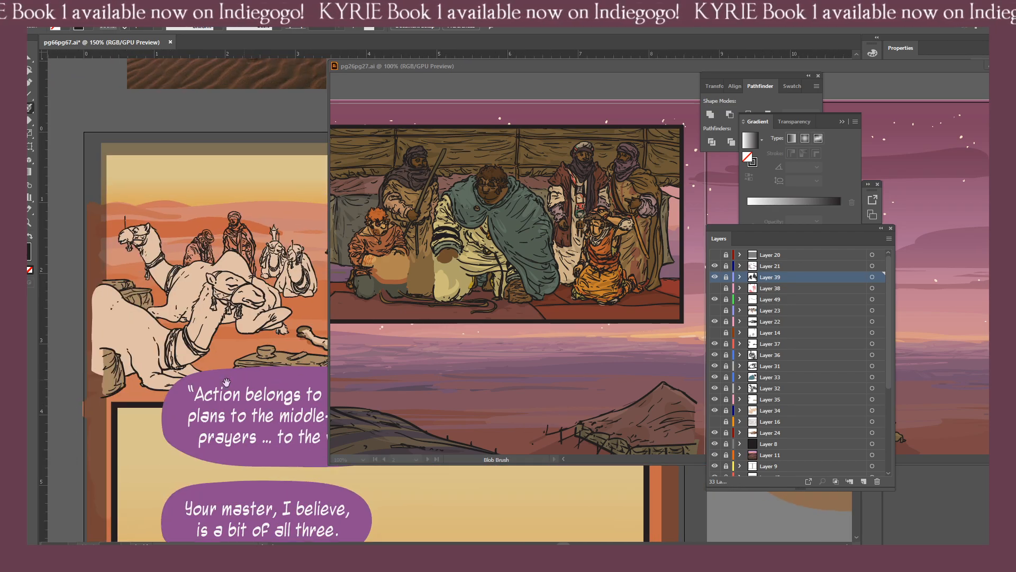
pyautogui.hotkey('ctrl', '+')
pyautogui.hotkey('ctrl', '+')
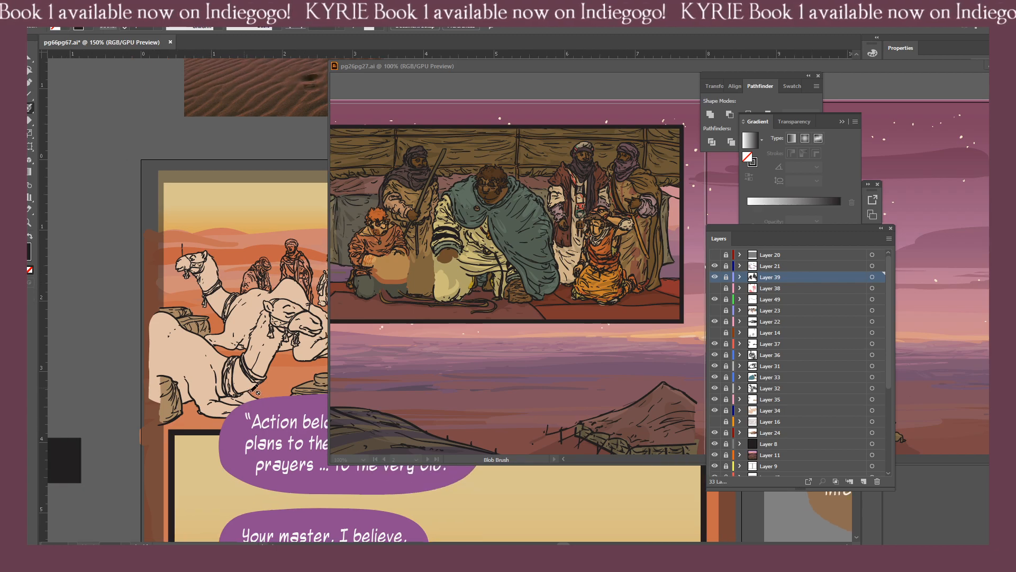
pyautogui.hotkey('ctrl', '+')
pyautogui.hotkey('ctrl', '+')
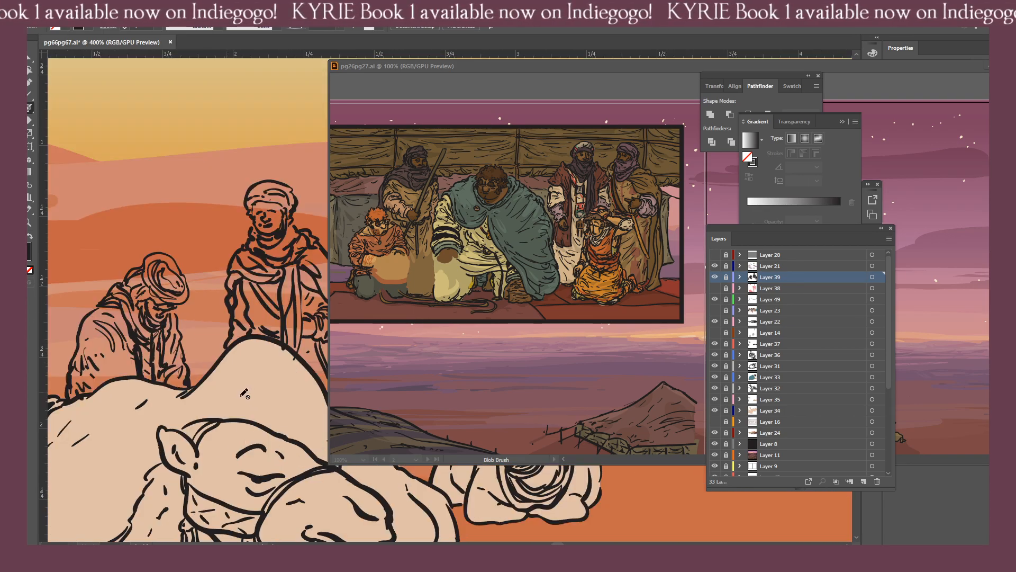
# Move the reference window aside, unlock Layer 39 and touch up the lines by the camel's hump with the eraser.
pyautogui.moveTo(177, 365); pyautogui.dragTo(96, 340)
pyautogui.moveTo(420, 64); pyautogui.dragTo(530, 68)
pyautogui.click(259, 372)
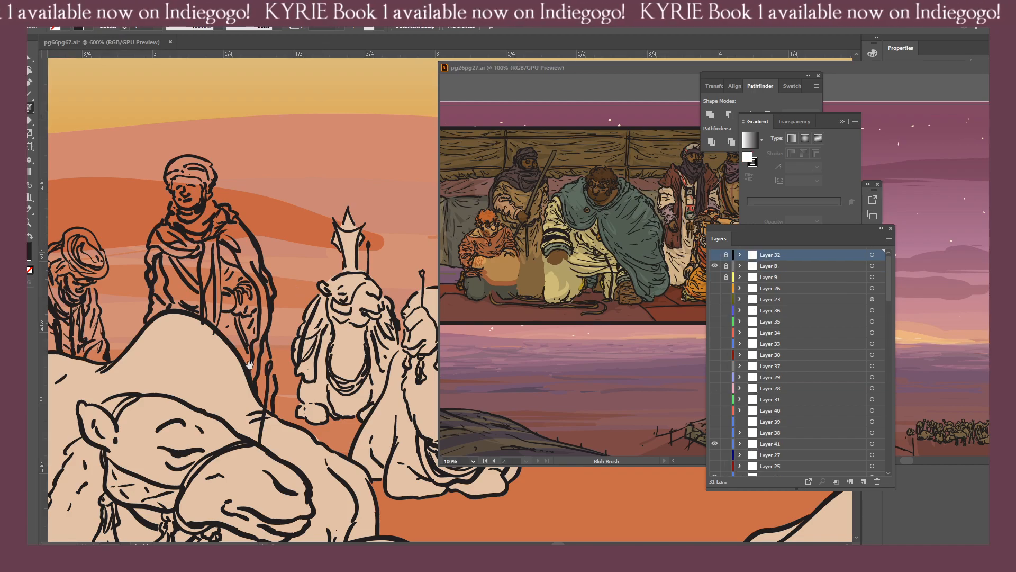
pyautogui.moveTo(230, 368); pyautogui.dragTo(275, 366)
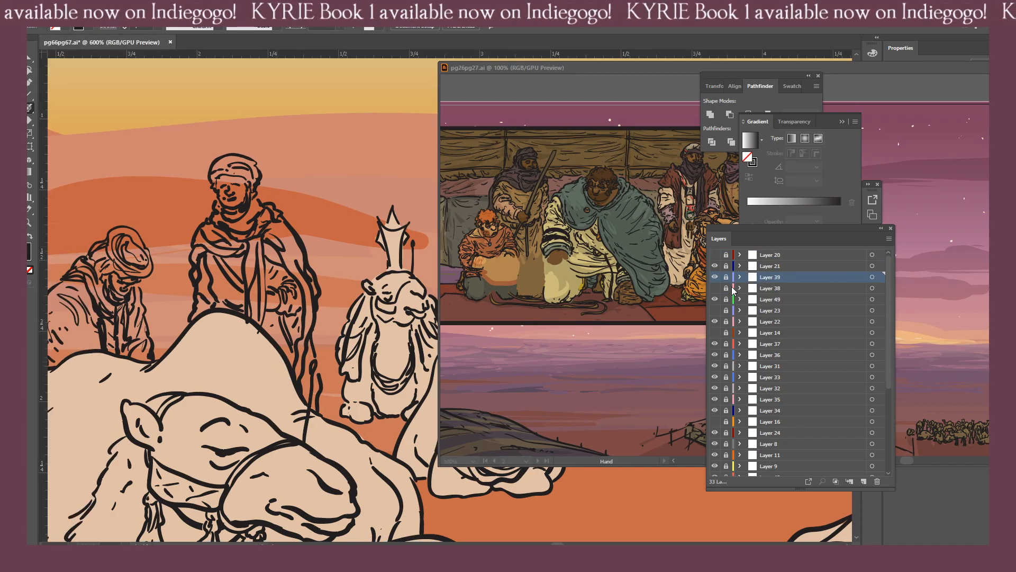
pyautogui.click(726, 277)
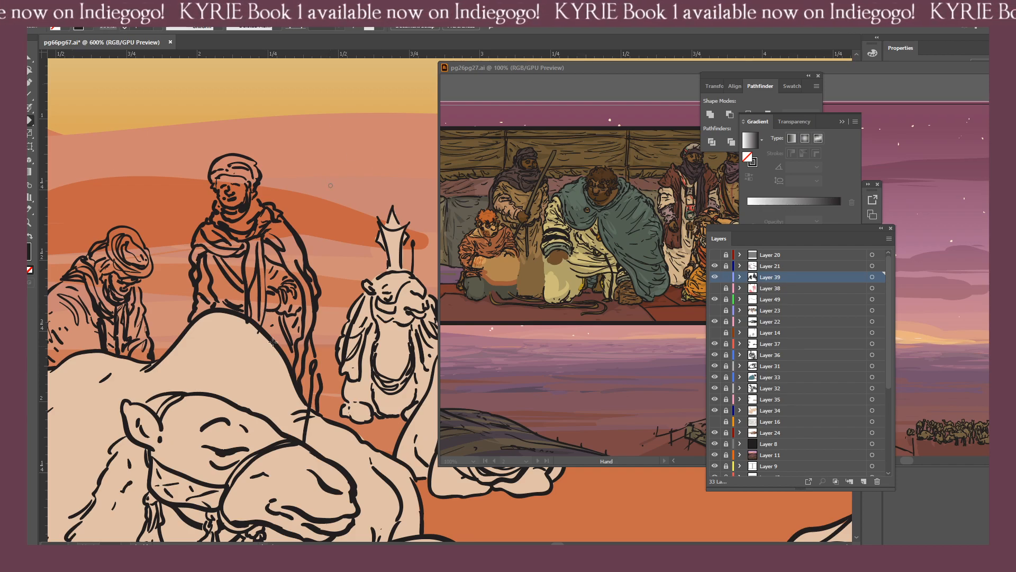
pyautogui.moveTo(260, 347)
pyautogui.mouseDown()
pyautogui.moveTo(246, 326)
pyautogui.moveTo(262, 344)
pyautogui.mouseUp()
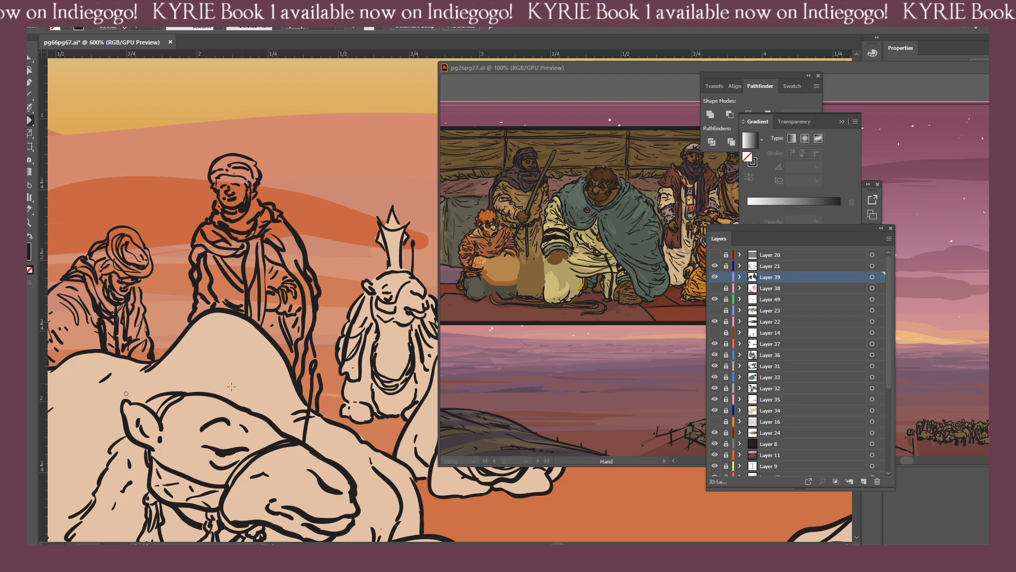
# Lock Layer 39, then select Layer 38 and make its rough sketch visible again.
pyautogui.hotkey('ctrl', '-')
pyautogui.hotkey('ctrl', '-')
pyautogui.hotkey('ctrl', '-')
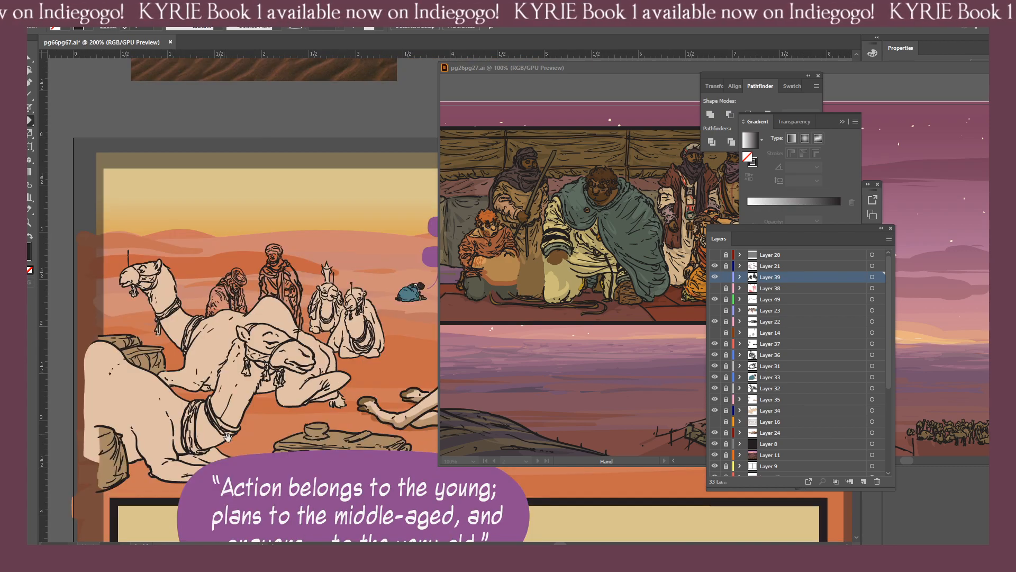
pyautogui.click(726, 277)
pyautogui.click(775, 288)
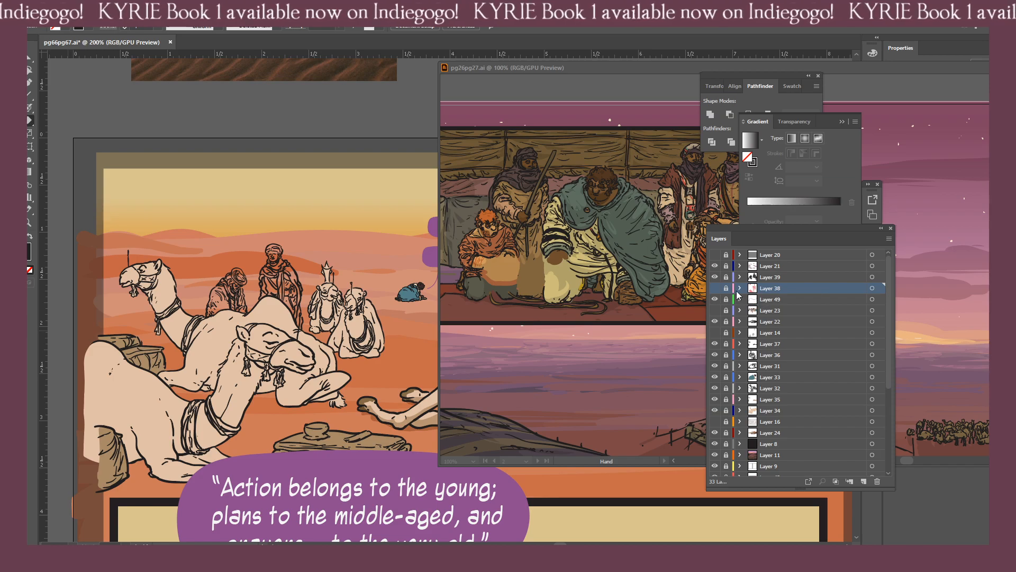
pyautogui.click(715, 289)
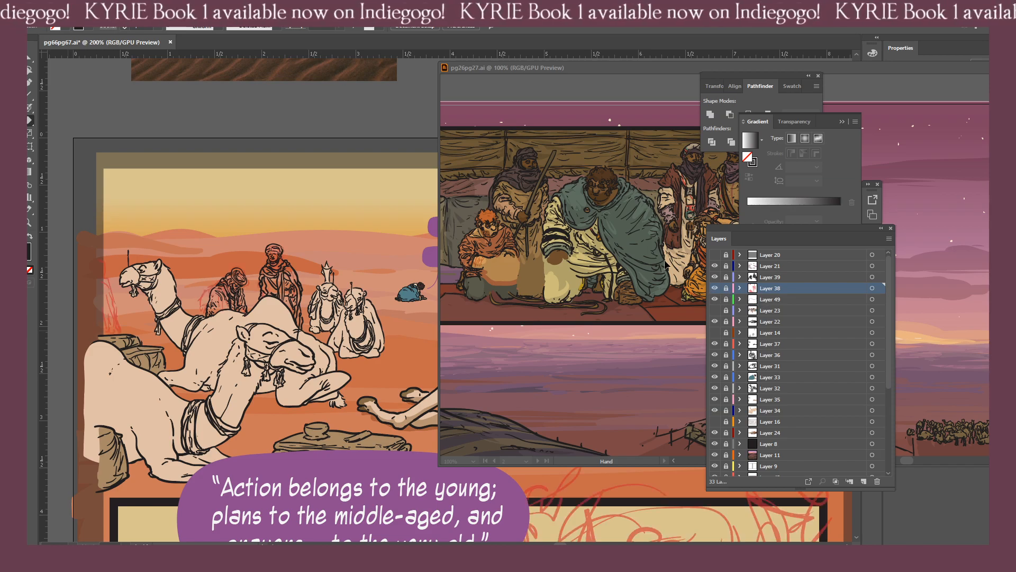
# Unlock Layer 39 and make it active for inking the second panel, leaving none of its artwork selected.
pyautogui.moveTo(323, 427); pyautogui.dragTo(168, 372)
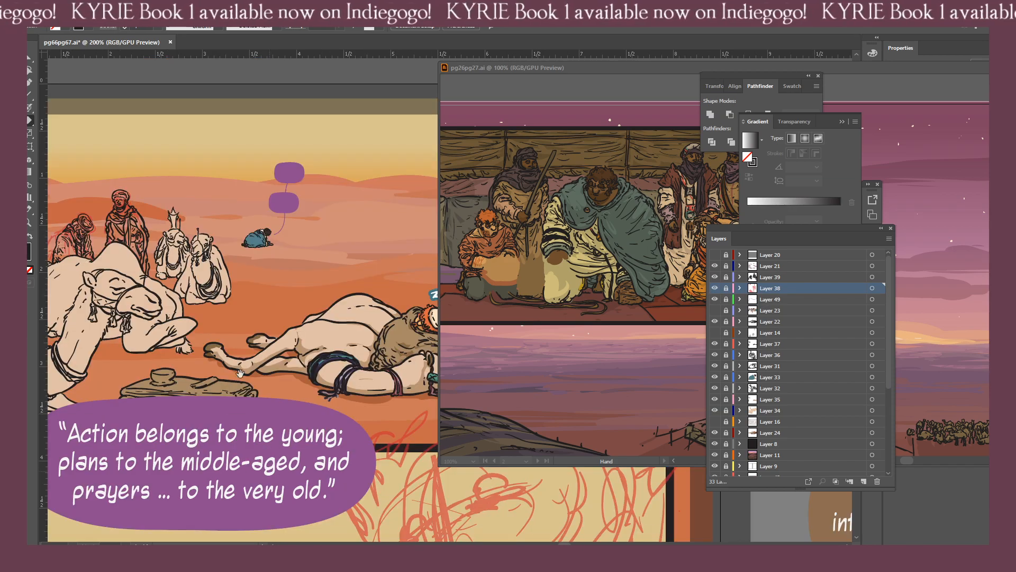
pyautogui.moveTo(265, 470); pyautogui.dragTo(201, 336)
pyautogui.click(727, 277)
pyautogui.click(784, 278)
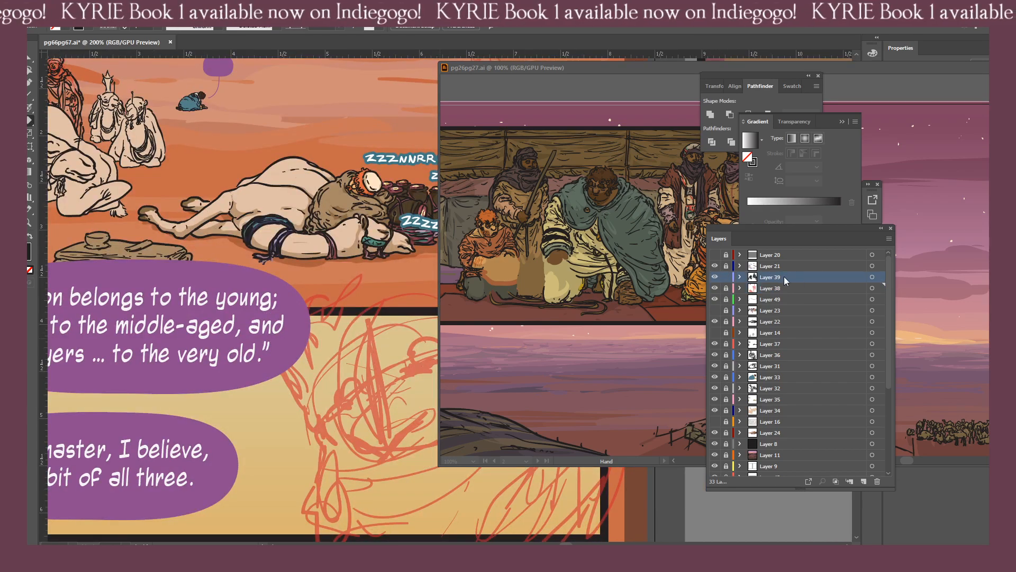
pyautogui.click(876, 278)
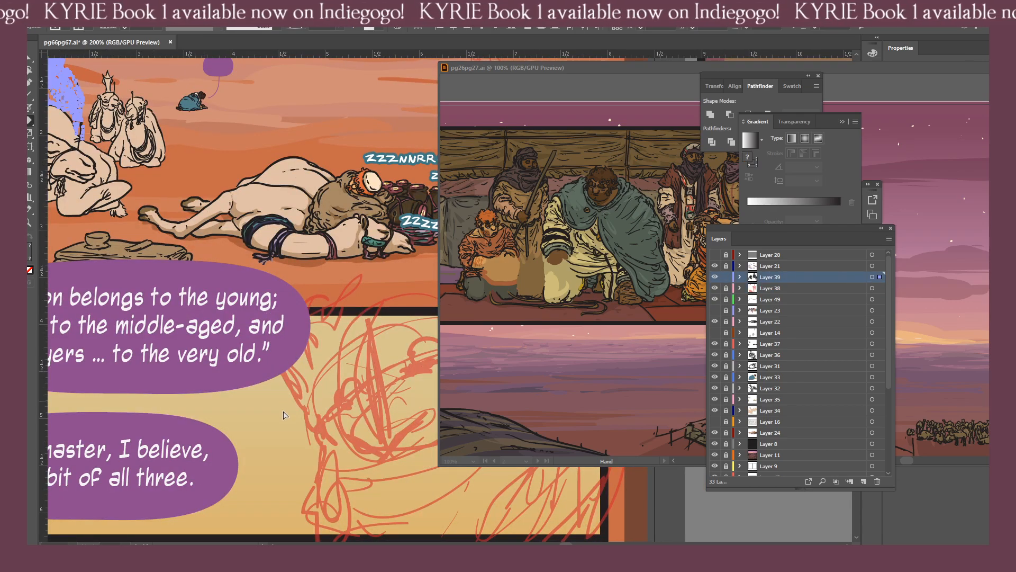
pyautogui.hotkey('ctrl', 'shift', 'a')
# Try to ink the contour of the large sketched head in the second panel with the Blob Brush, undoing the stroke.
pyautogui.hotkey('shift', 'b')
pyautogui.moveTo(263, 345)
pyautogui.mouseDown()
pyautogui.moveTo(214, 315)
pyautogui.moveTo(199, 329)
pyautogui.moveTo(222, 374)
pyautogui.mouseUp()
pyautogui.scroll(-2, 214, 315)
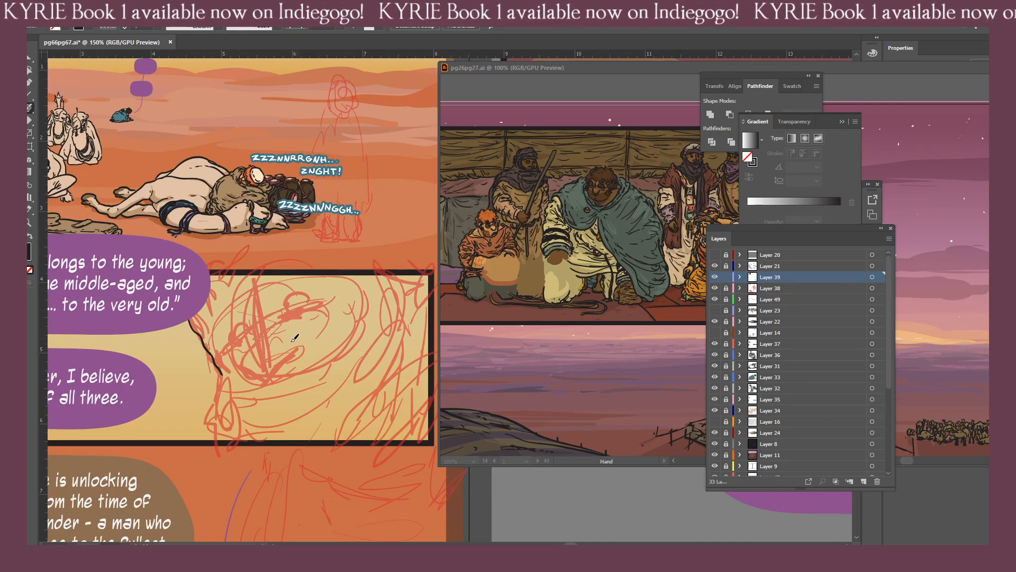
pyautogui.hotkey('ctrl', 'z')
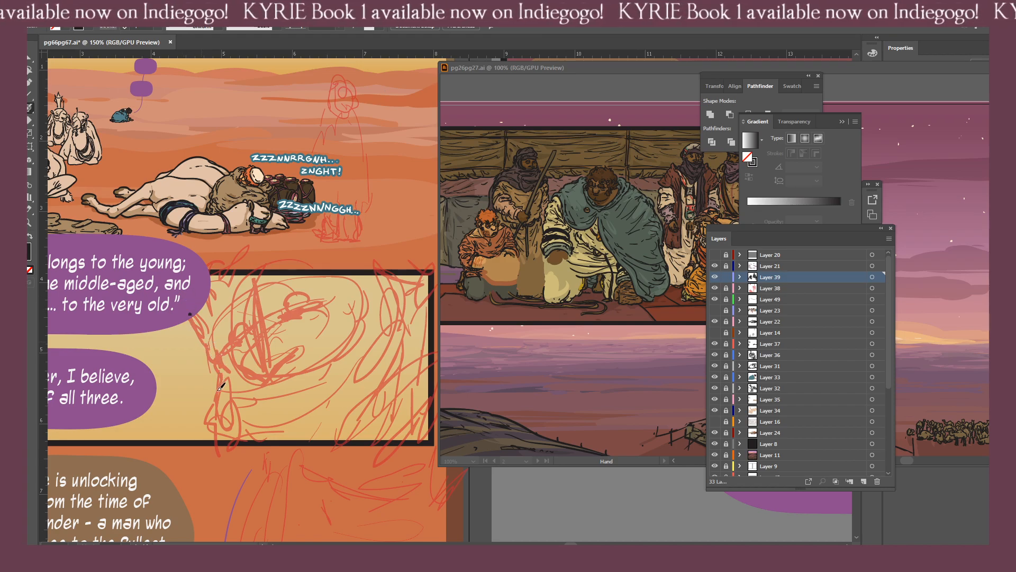
# Ink the left contour of the large sketched head, redo the short curve beside the nose tip, and ink the far cheek curve.
pyautogui.moveTo(190, 314); pyautogui.dragTo(218, 389)
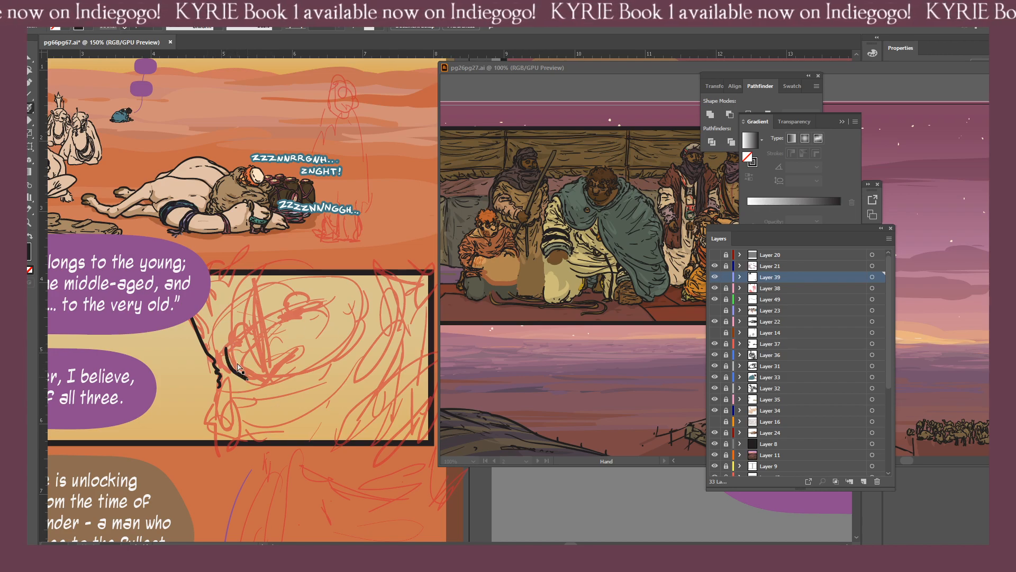
pyautogui.hotkey('ctrl', 'z')
pyautogui.moveTo(232, 354); pyautogui.dragTo(249, 375)
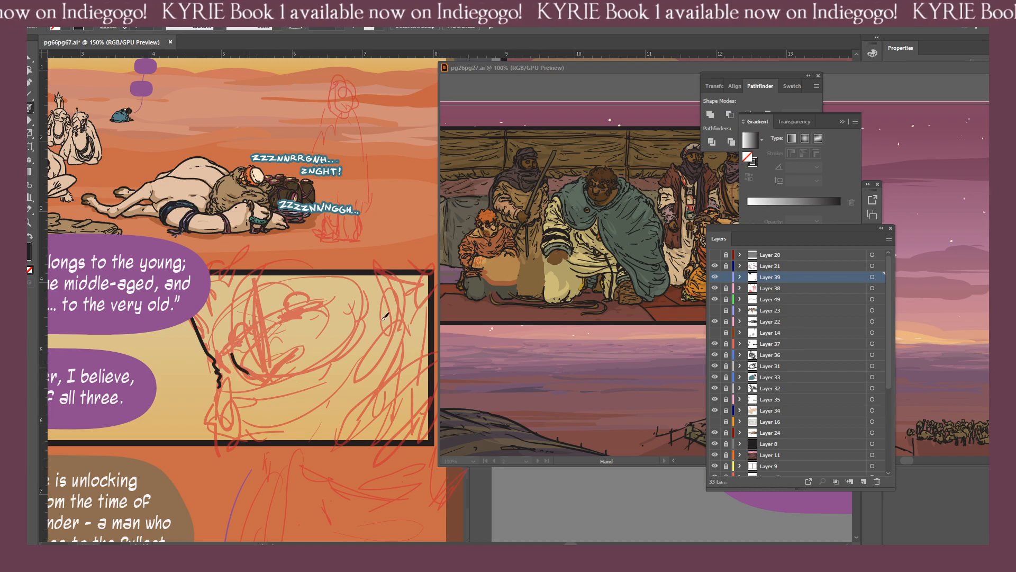
pyautogui.moveTo(329, 306); pyautogui.dragTo(315, 343)
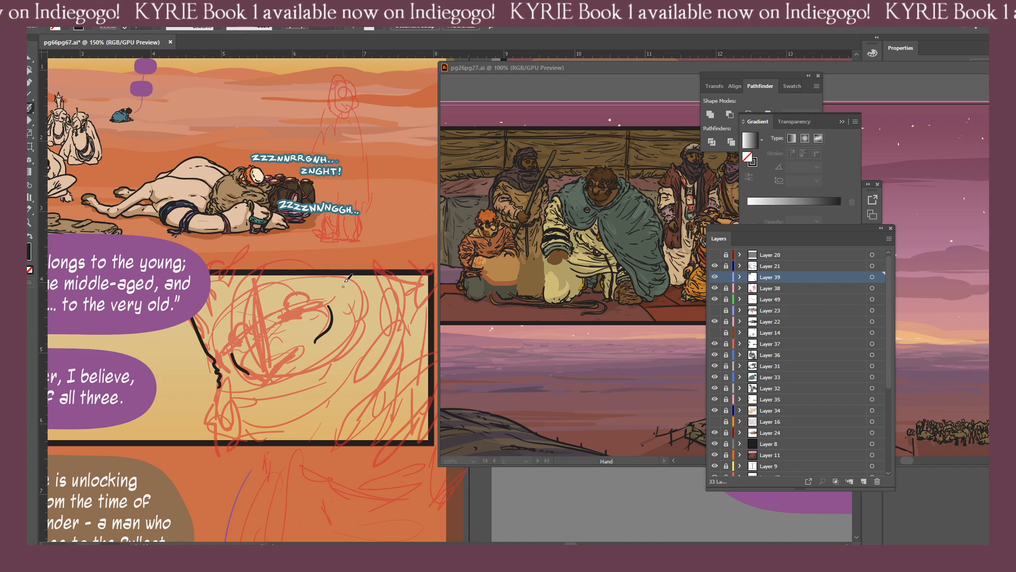
# Ink a first group of long, jagged vertical strokes along the right side of the sketched face.
pyautogui.moveTo(348, 295); pyautogui.dragTo(329, 363)
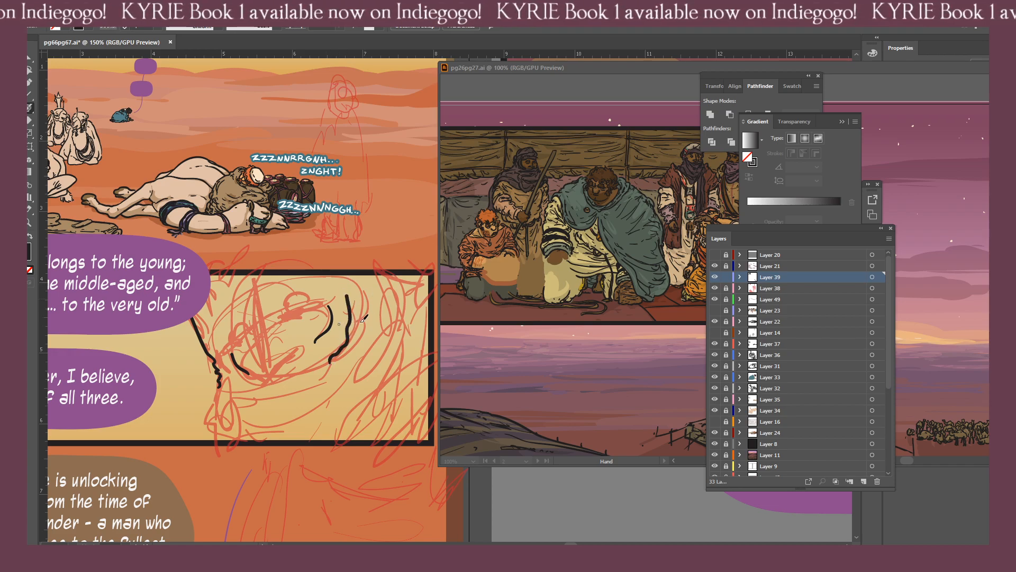
pyautogui.moveTo(339, 279)
pyautogui.mouseDown()
pyautogui.moveTo(354, 312)
pyautogui.moveTo(344, 347)
pyautogui.mouseUp()
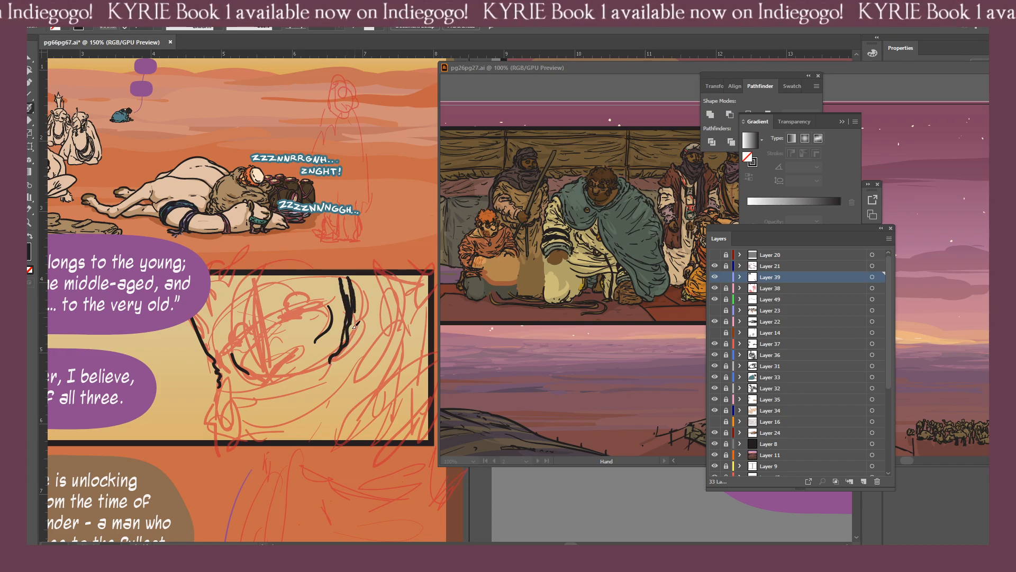
pyautogui.moveTo(354, 281)
pyautogui.mouseDown()
pyautogui.moveTo(365, 313)
pyautogui.moveTo(356, 348)
pyautogui.mouseUp()
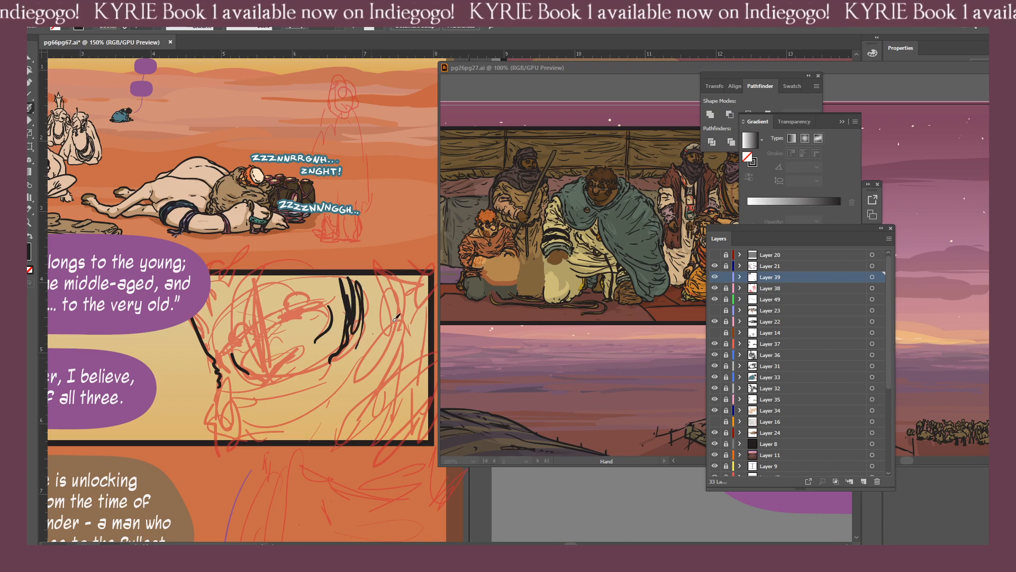
pyautogui.hotkey('shift', 'e')
pyautogui.click(373, 335)
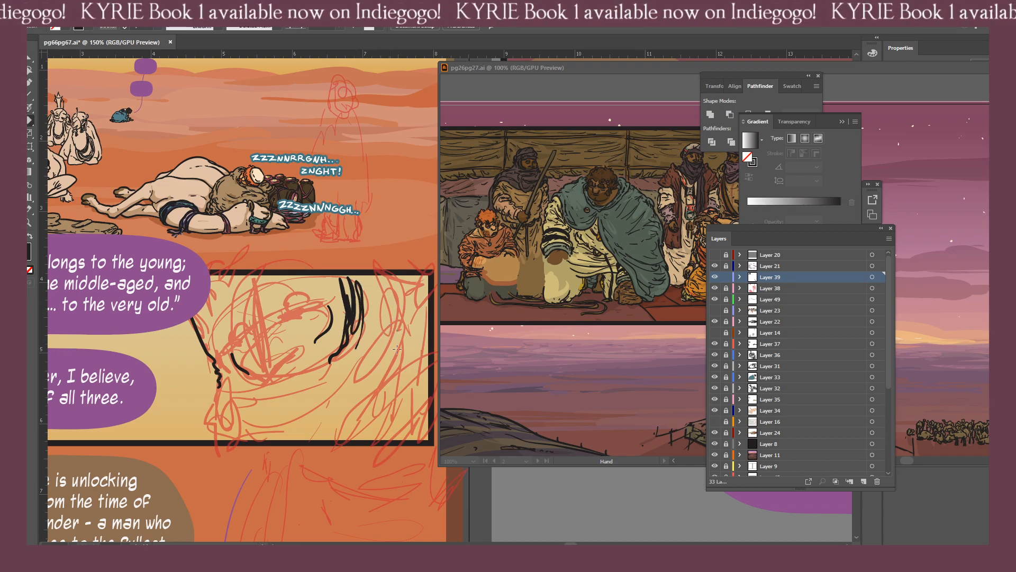
# Dock the pg26pg27.ai window as a tab beside pg66pg67.ai and extend the jagged vertical strokes toward the panel's right border.
pyautogui.press('b')
pyautogui.moveTo(397, 349); pyautogui.dragTo(368, 352)
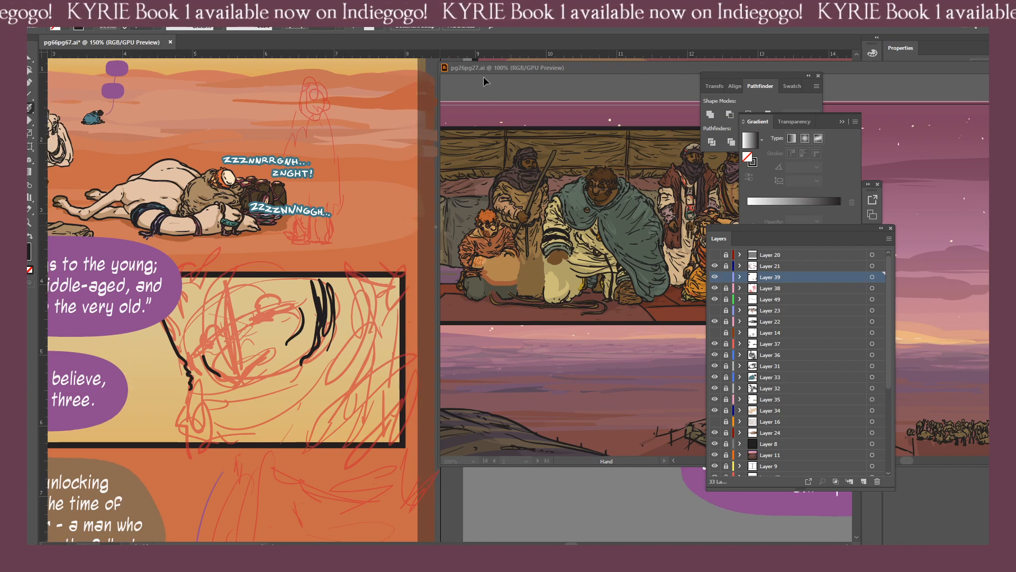
pyautogui.moveTo(500, 66); pyautogui.dragTo(121, 41)
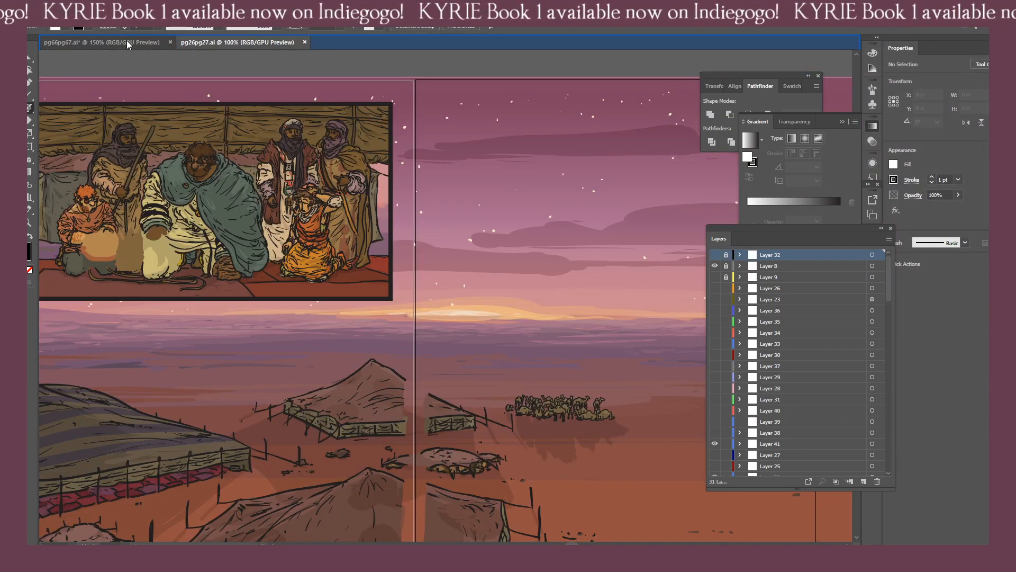
pyautogui.click(125, 40)
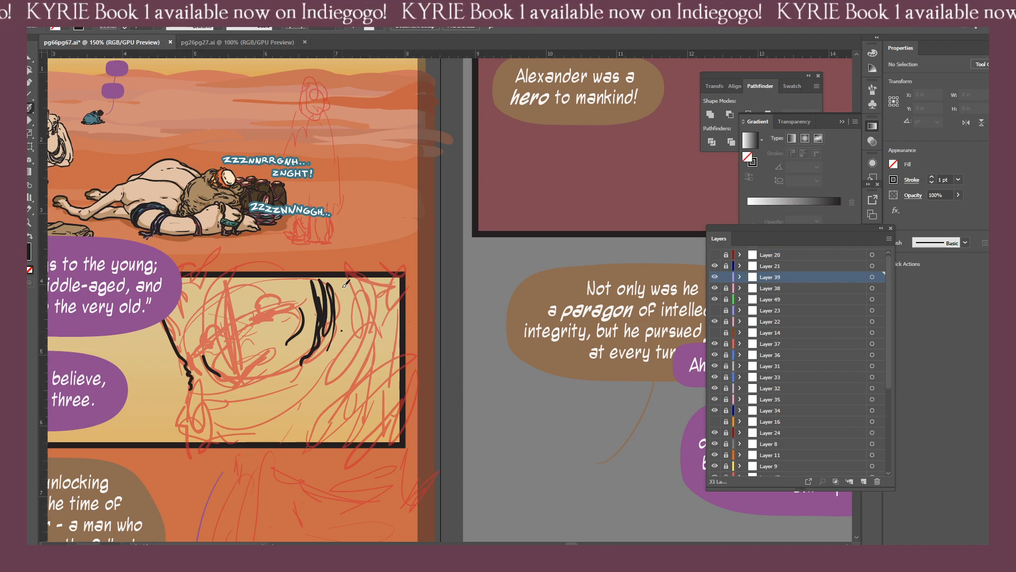
pyautogui.moveTo(343, 286)
pyautogui.mouseDown()
pyautogui.moveTo(342, 330)
pyautogui.moveTo(362, 320)
pyautogui.moveTo(349, 336)
pyautogui.moveTo(358, 321)
pyautogui.mouseUp()
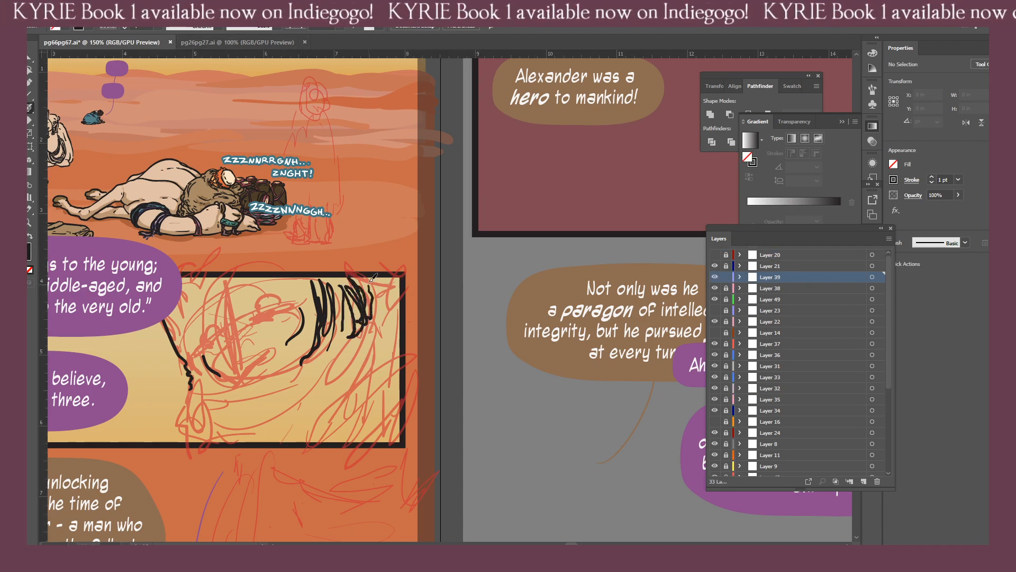
pyautogui.moveTo(375, 280); pyautogui.dragTo(393, 316)
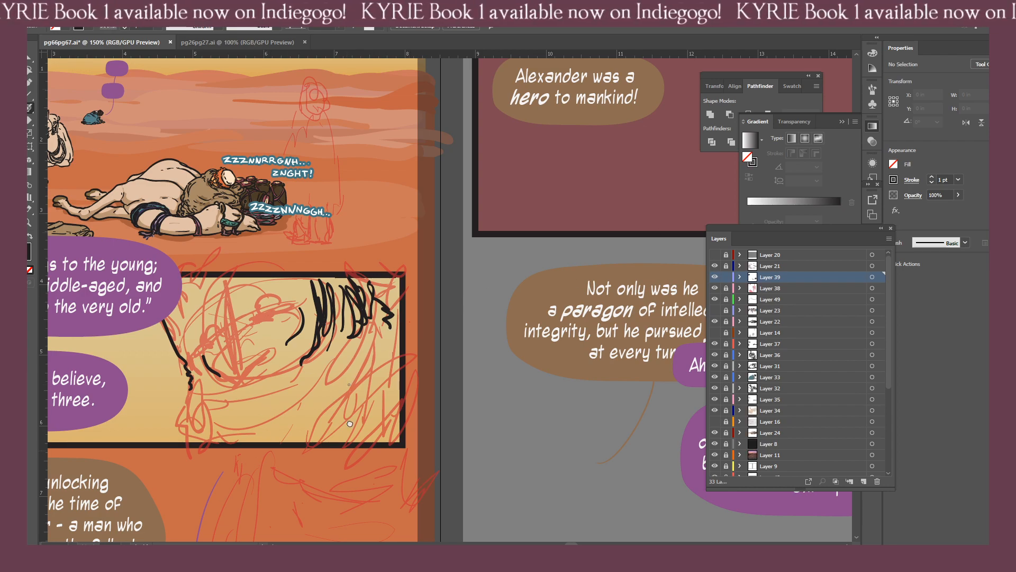
# Ink the nose of the large face, with its bridge line, pointed tip and flared nostril, over the rough sketch.
pyautogui.moveTo(350, 423); pyautogui.dragTo(434, 395)
pyautogui.hotkey('ctrl', '+')
pyautogui.moveTo(259, 377); pyautogui.dragTo(328, 368)
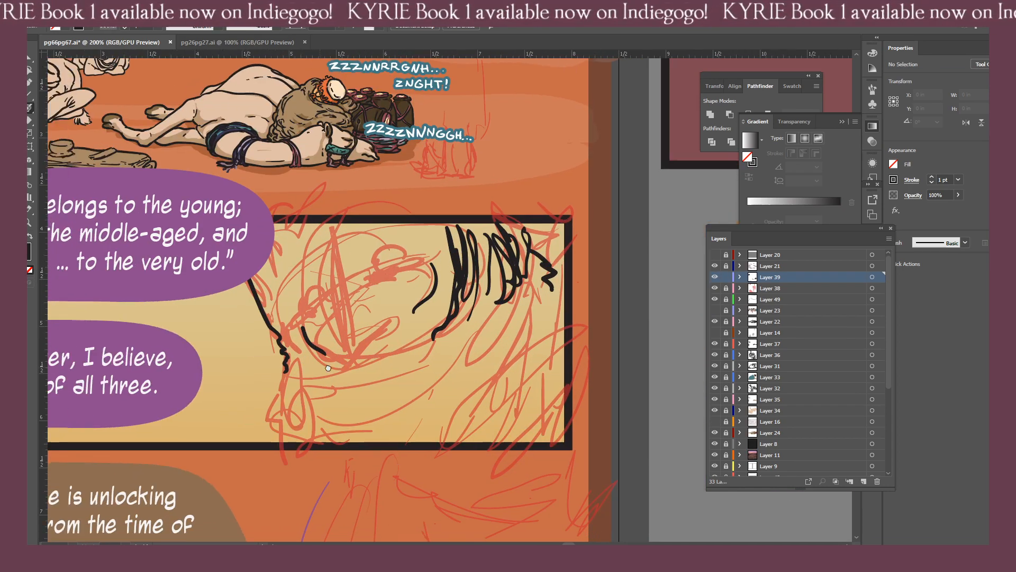
pyautogui.hotkey('ctrl', '+')
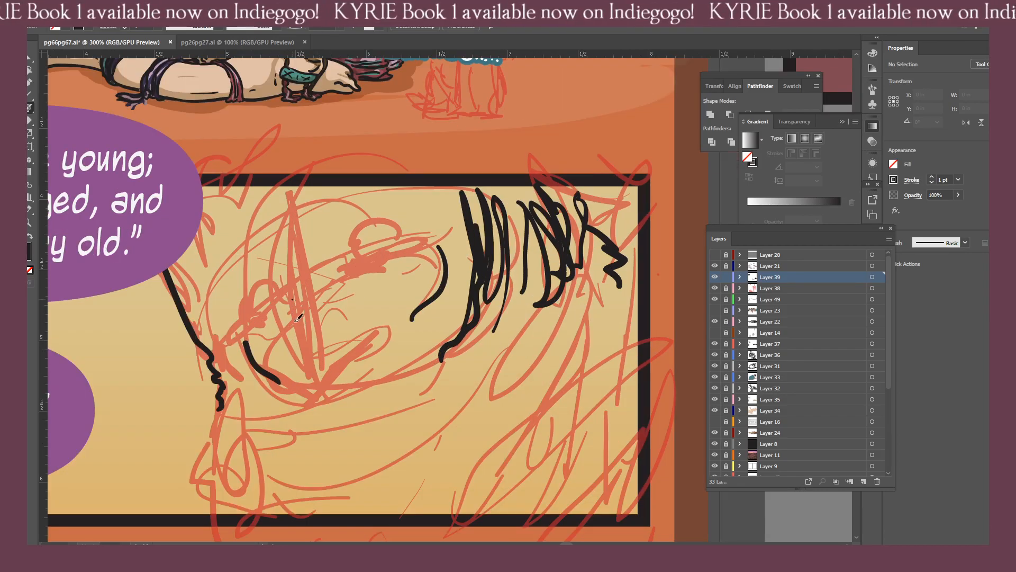
pyautogui.moveTo(296, 320)
pyautogui.mouseDown()
pyautogui.moveTo(305, 358)
pyautogui.moveTo(279, 366)
pyautogui.moveTo(316, 383)
pyautogui.moveTo(367, 346)
pyautogui.moveTo(325, 350)
pyautogui.mouseUp()
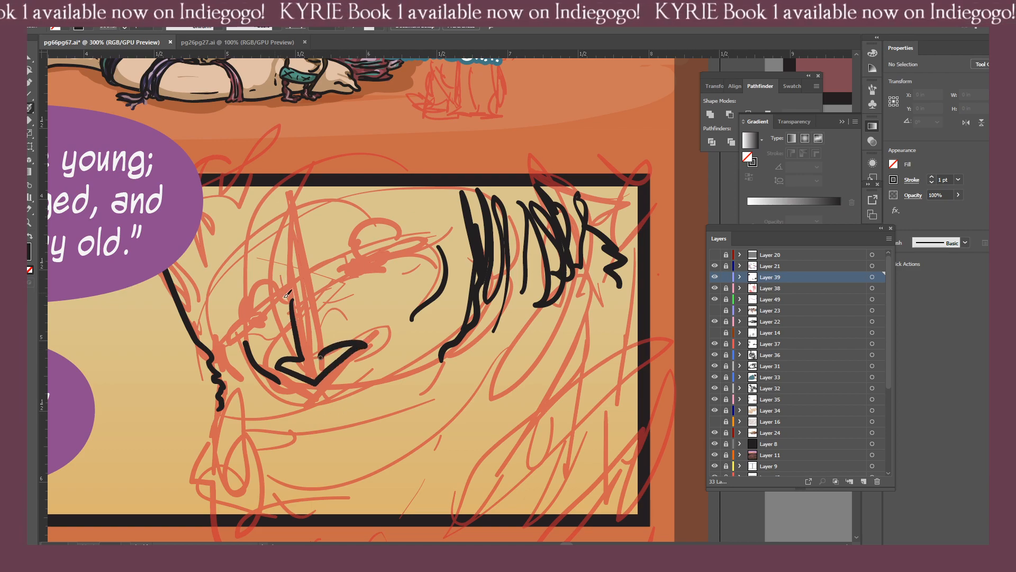
pyautogui.moveTo(277, 263); pyautogui.dragTo(289, 298)
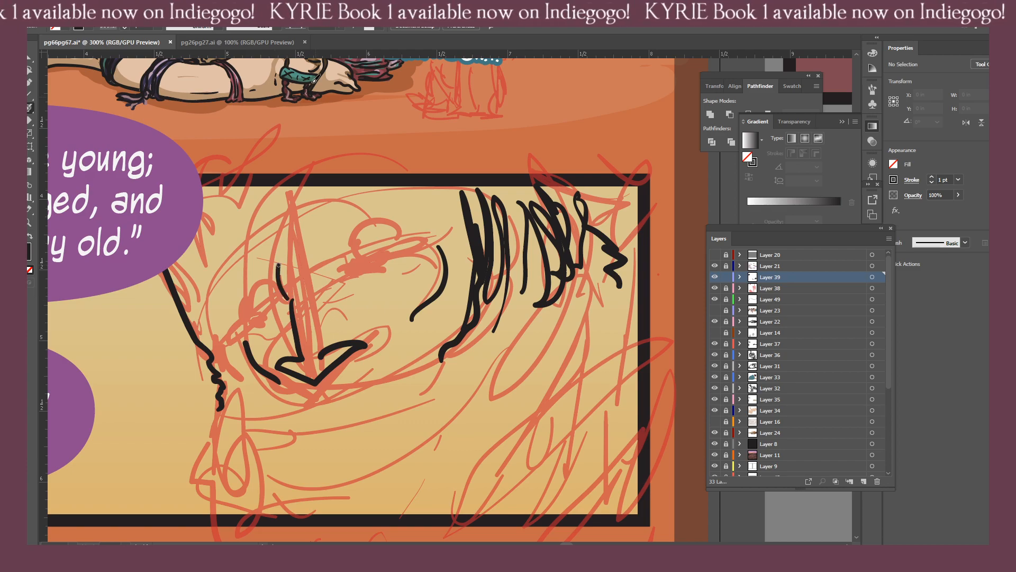
# Switch to pg26pg27.ai and examine up close the face of the seated man in the teal cloak.
pyautogui.click(217, 44)
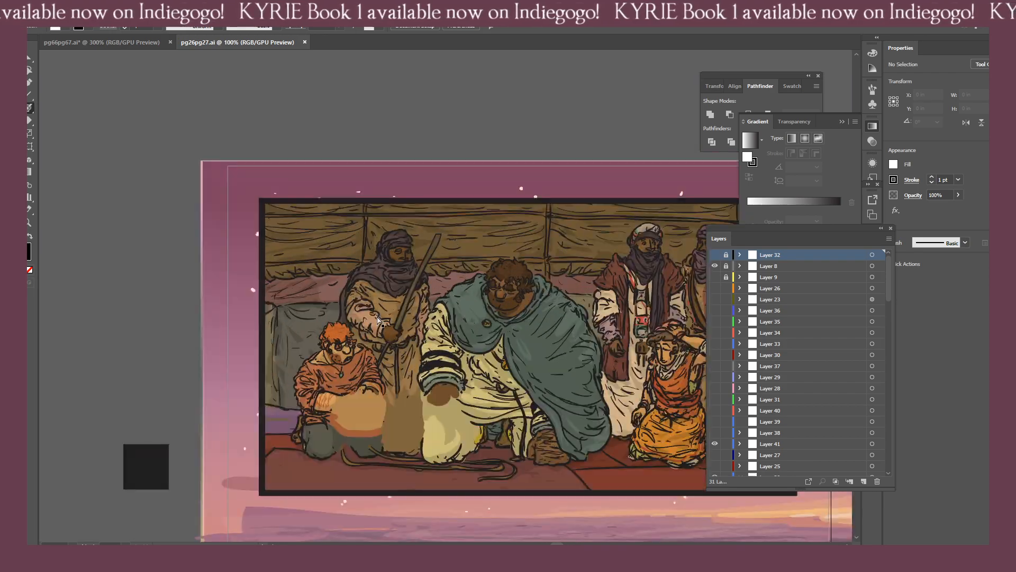
pyautogui.hotkey('ctrl', '=')
pyautogui.hotkey('ctrl', '=')
pyautogui.hotkey('ctrl', '=')
pyautogui.moveTo(379, 320); pyautogui.dragTo(89, 339)
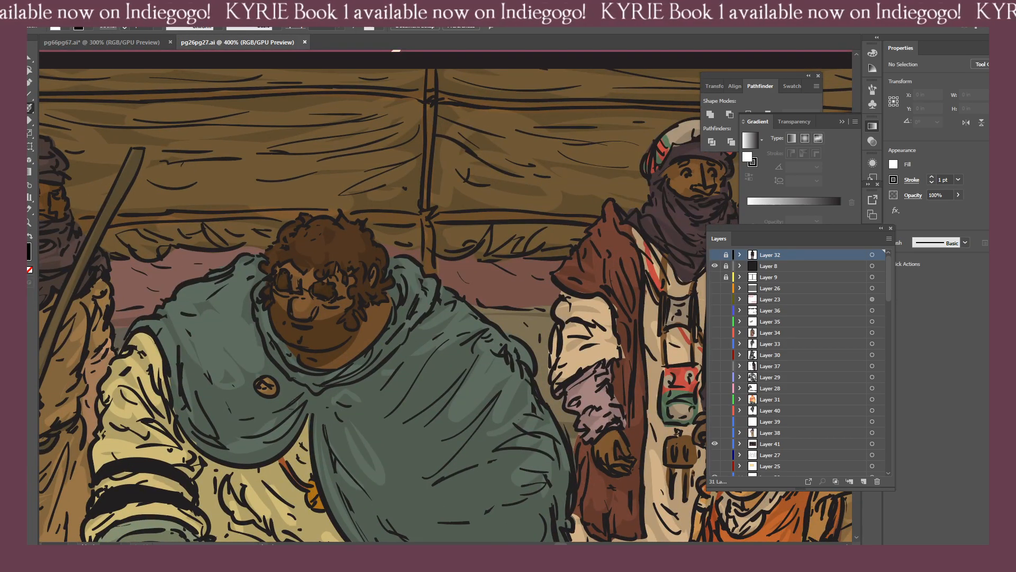
# Open pg50pg51.ai as a further reference and enlarge the face of the man in the dark blue turban and veil.
pyautogui.click(51, 10)
pyautogui.click(97, 44)
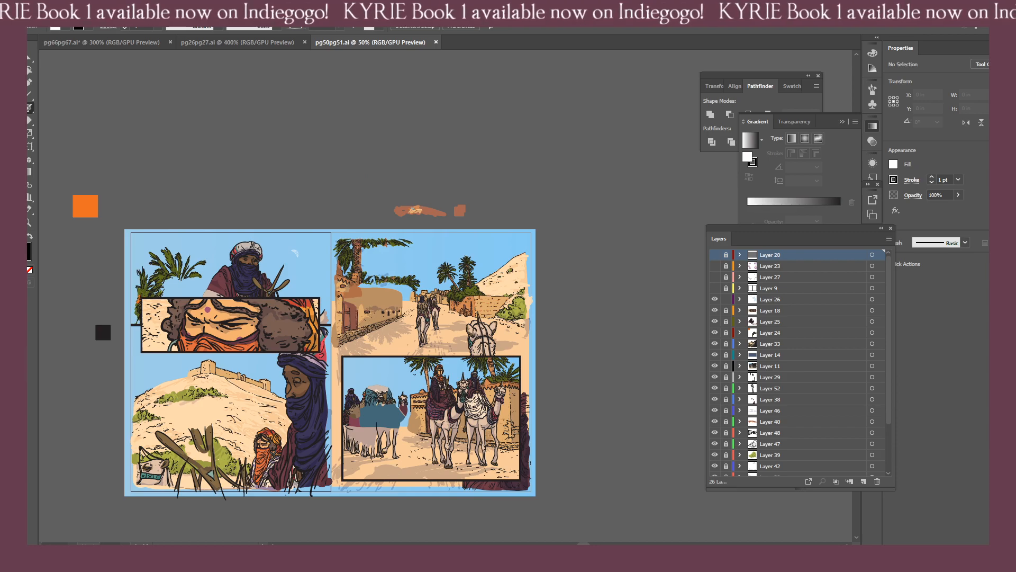
pyautogui.moveTo(275, 485); pyautogui.dragTo(452, 418)
pyautogui.hotkey('ctrl', '=')
pyautogui.hotkey('ctrl', '=')
pyautogui.hotkey('ctrl', '=')
pyautogui.hotkey('ctrl', '=')
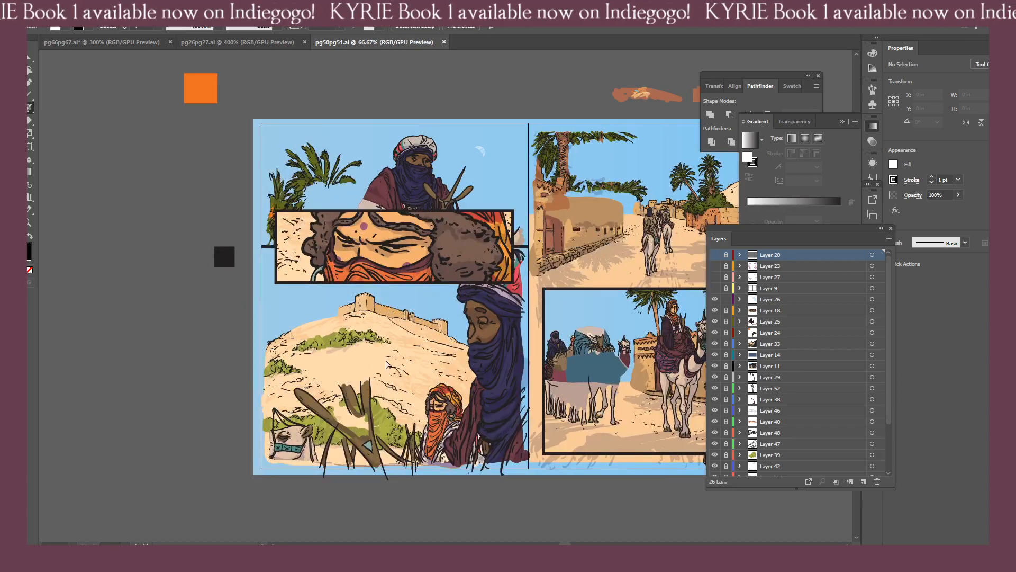
pyautogui.hotkey('ctrl', '=')
pyautogui.hotkey('ctrl', '=')
pyautogui.hotkey('ctrl', '=')
pyautogui.hotkey('ctrl', '=')
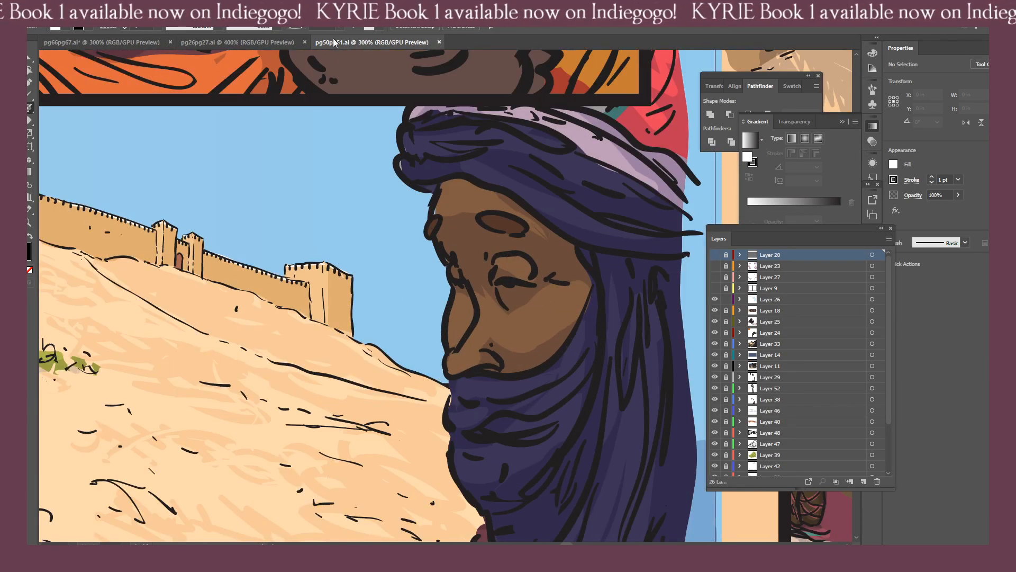
# Float pg50pg51.ai beside pg66pg67.ai, framing the veiled man's face next to the sketched head.
pyautogui.moveTo(393, 42); pyautogui.dragTo(418, 63)
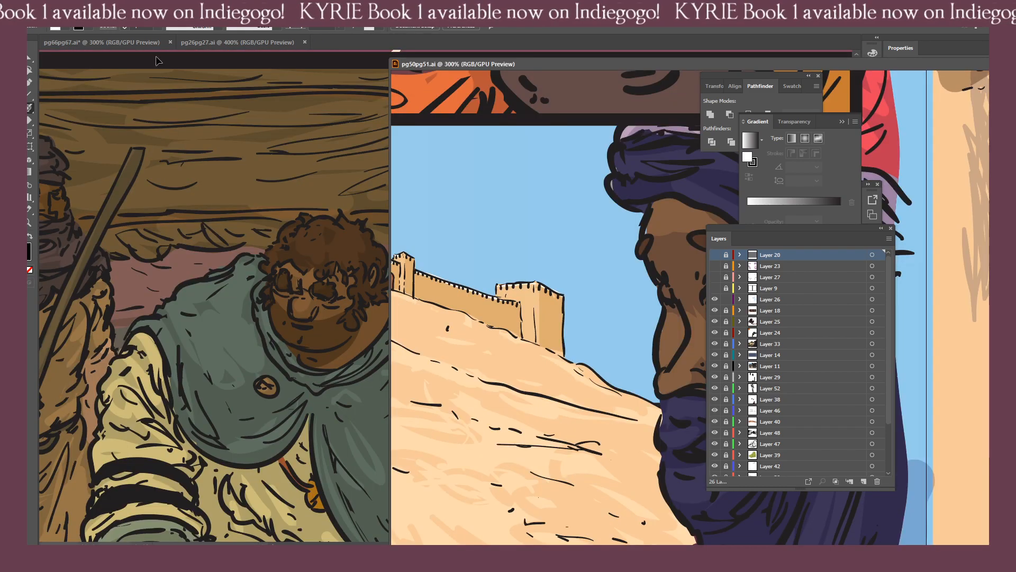
pyautogui.click(348, 182)
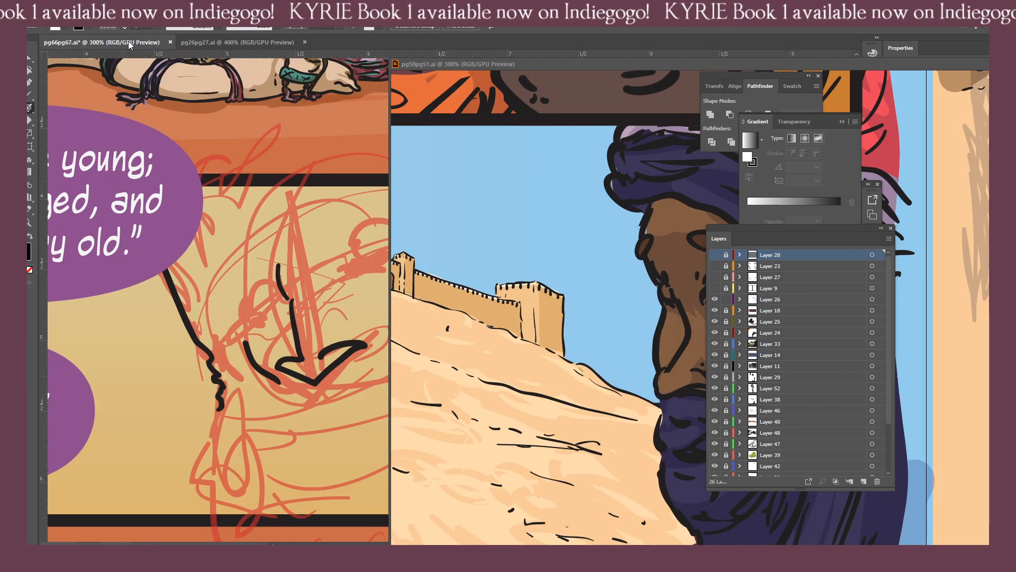
pyautogui.moveTo(375, 306)
pyautogui.mouseDown()
pyautogui.moveTo(256, 329)
pyautogui.moveTo(266, 328)
pyautogui.mouseUp()
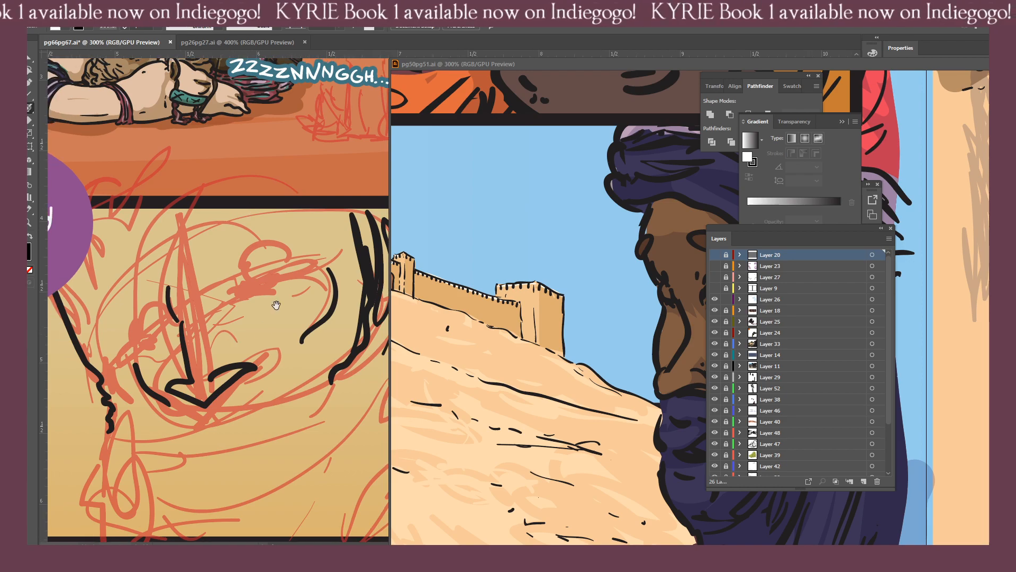
pyautogui.press('space')
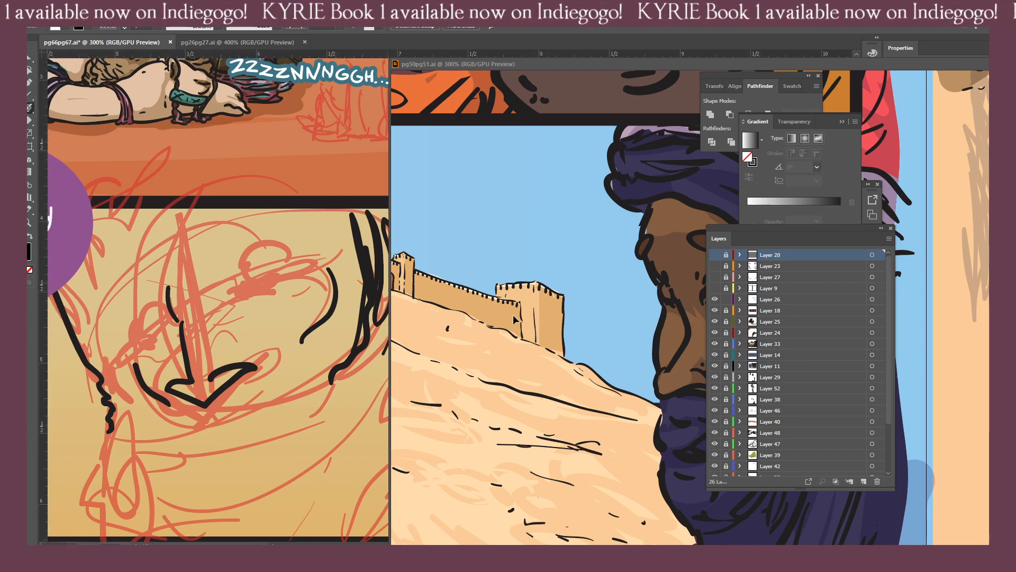
pyautogui.moveTo(605, 314); pyautogui.dragTo(499, 310)
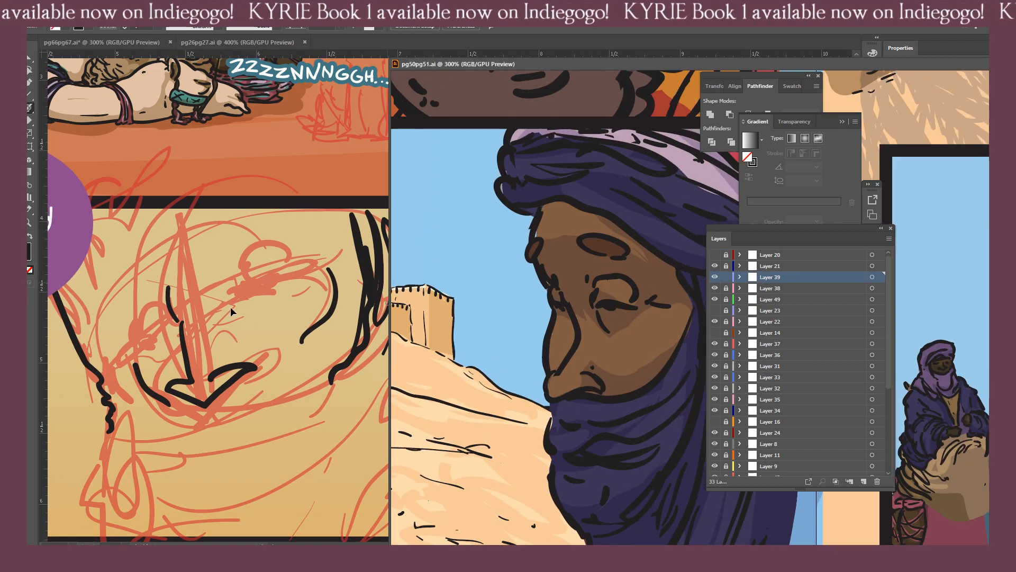
pyautogui.click(236, 287)
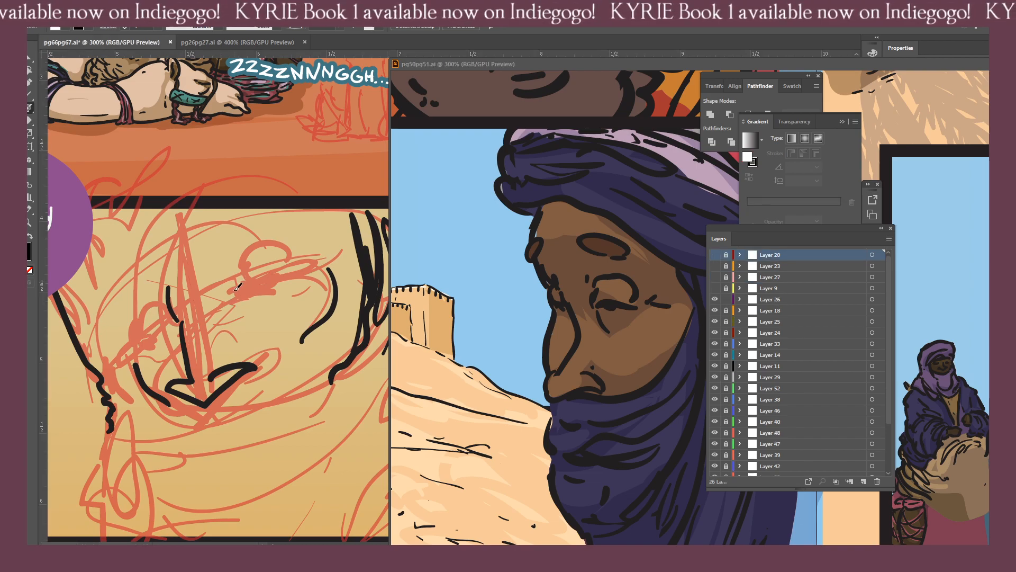
# Ink the arched upper lids, dark lash lines and lower lid creases of both eyes, following the veiled man's face.
pyautogui.moveTo(235, 285)
pyautogui.mouseDown()
pyautogui.moveTo(293, 277)
pyautogui.moveTo(258, 247)
pyautogui.moveTo(297, 278)
pyautogui.mouseUp()
pyautogui.hotkey('shift', 'e')
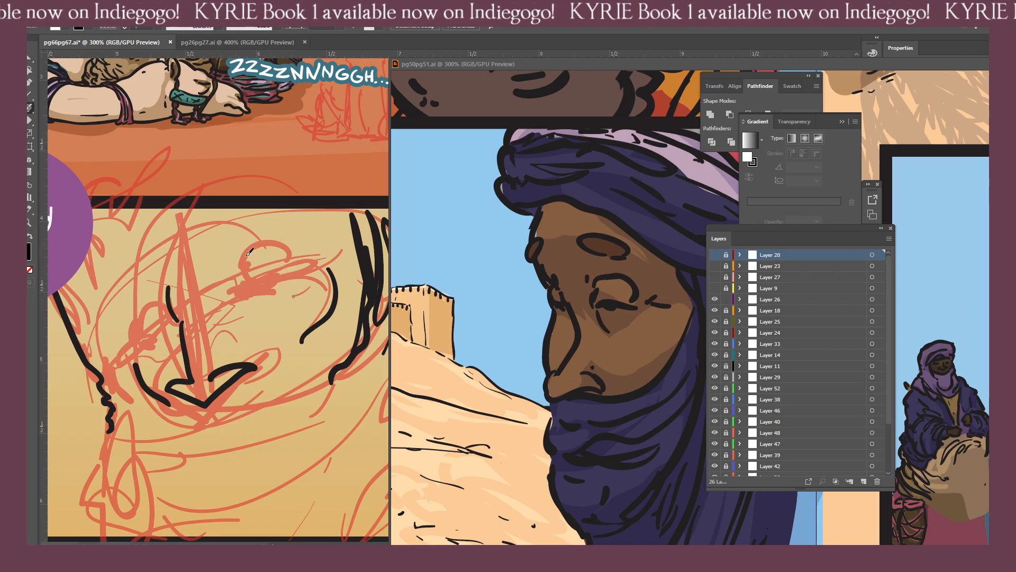
pyautogui.hotkey('ctrl', 'z')
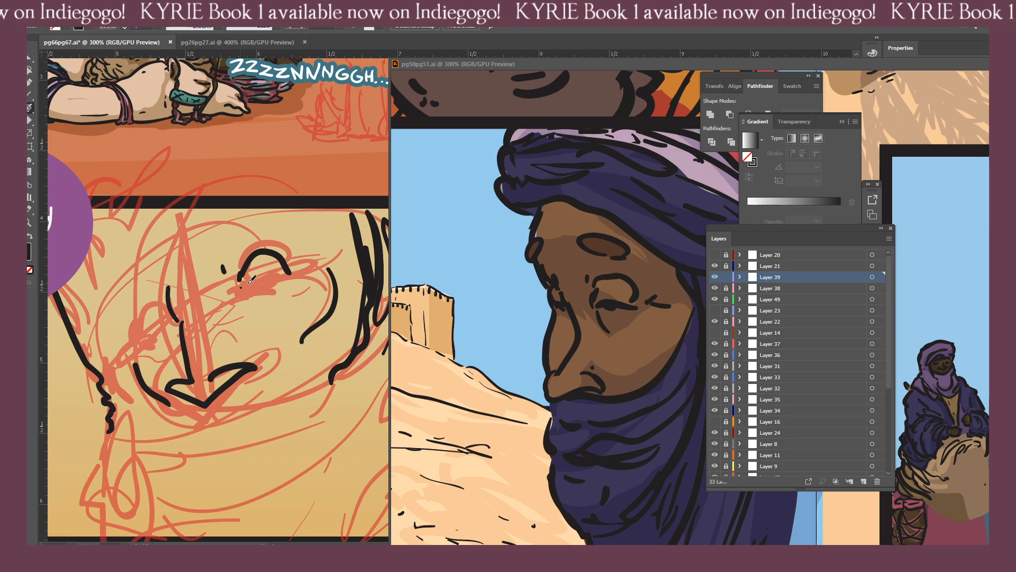
pyautogui.moveTo(241, 286); pyautogui.dragTo(281, 272)
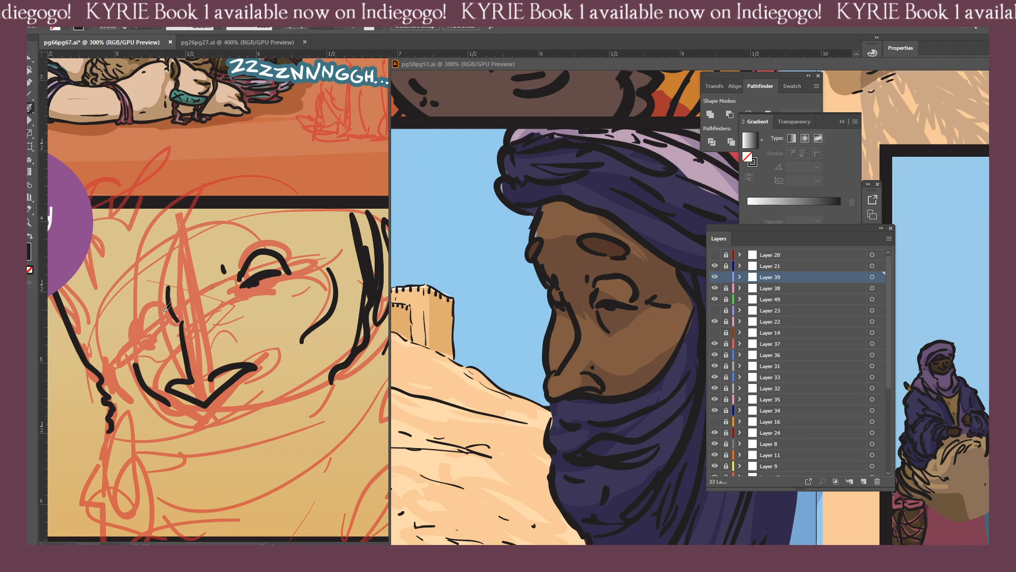
pyautogui.moveTo(169, 316); pyautogui.dragTo(143, 316)
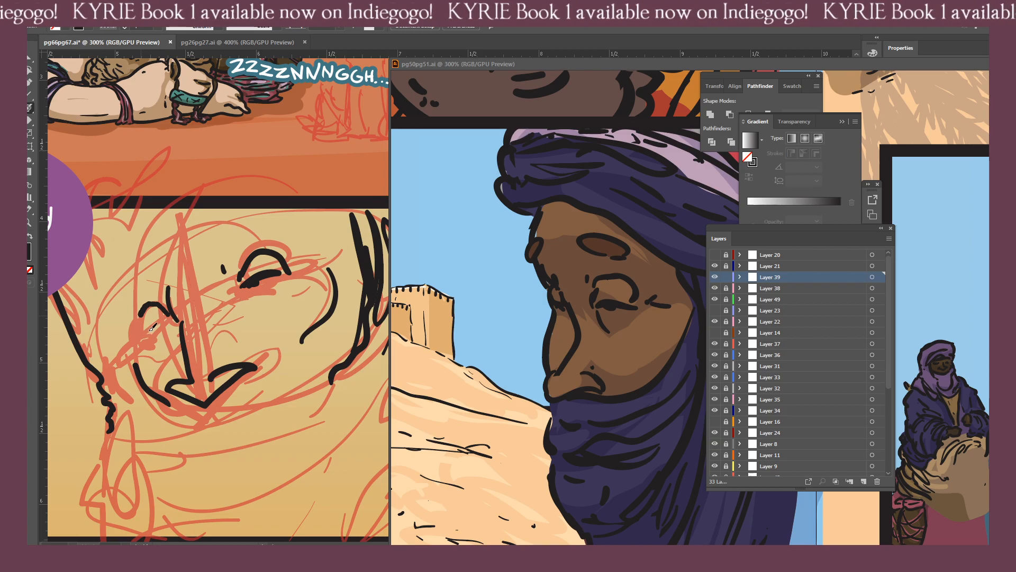
pyautogui.moveTo(140, 319); pyautogui.dragTo(165, 319)
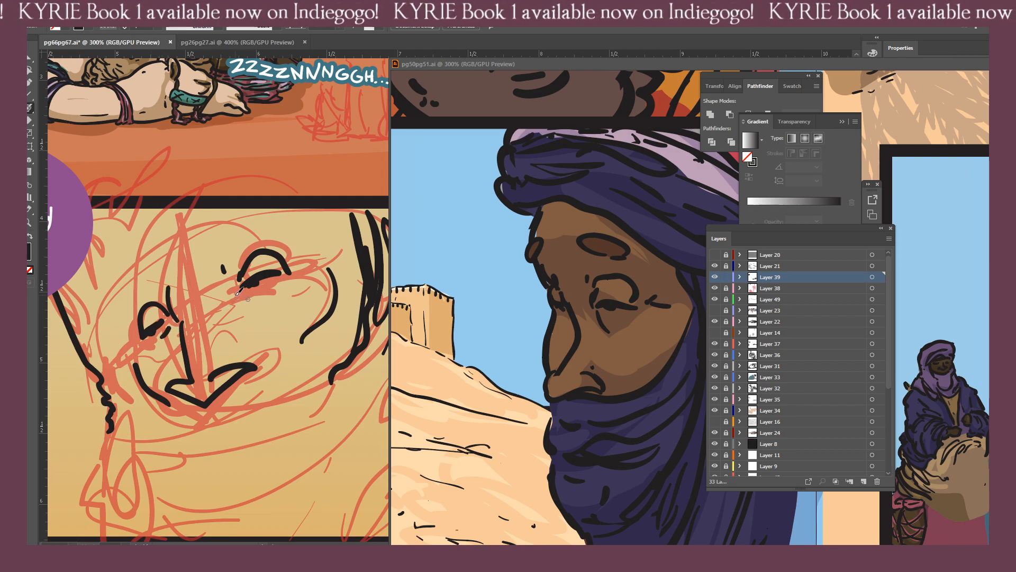
pyautogui.moveTo(239, 293); pyautogui.dragTo(281, 290)
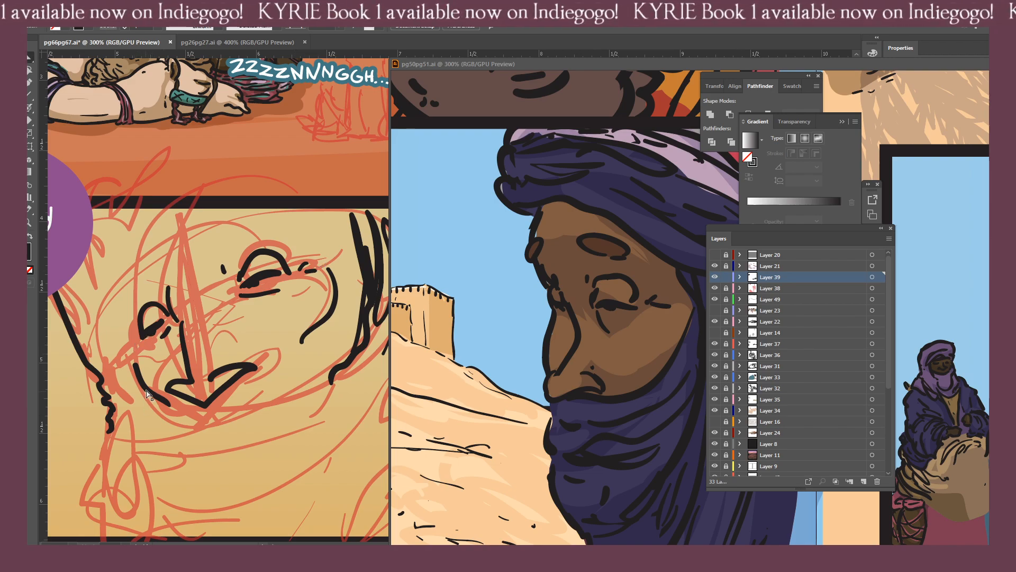
# Remove the long curve below the left eye and ink shorter cheek strokes in its place with a black stroke and no fill.
pyautogui.moveTo(134, 364); pyautogui.dragTo(170, 405)
pyautogui.press('b')
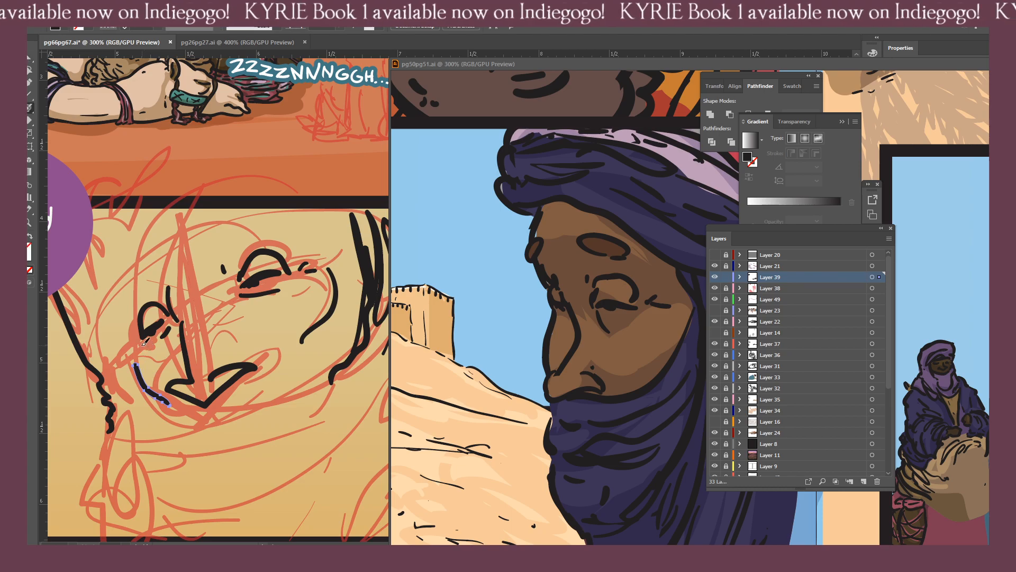
pyautogui.hotkey('ctrl', 'z')
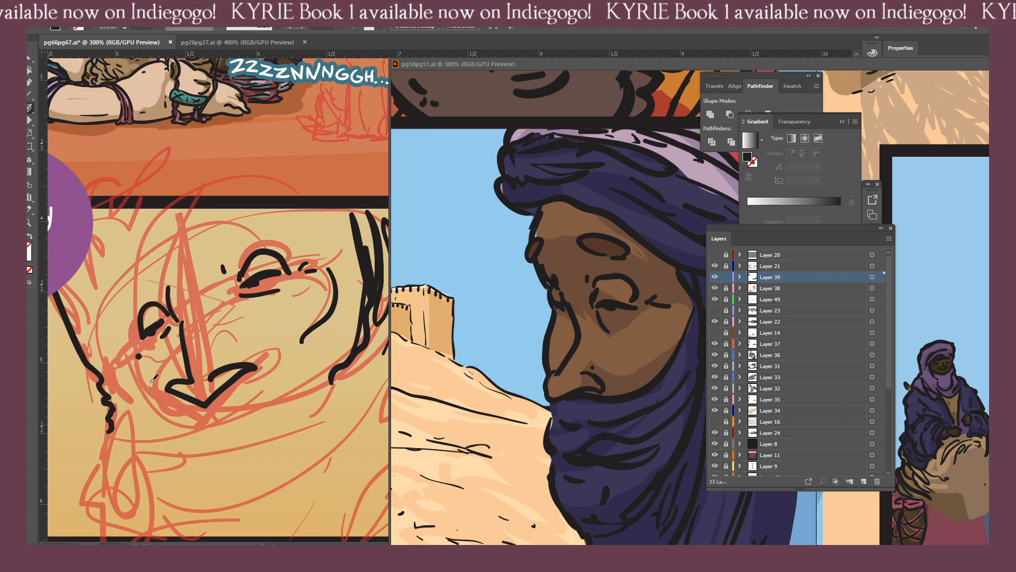
pyautogui.hotkey('shift', 'x')
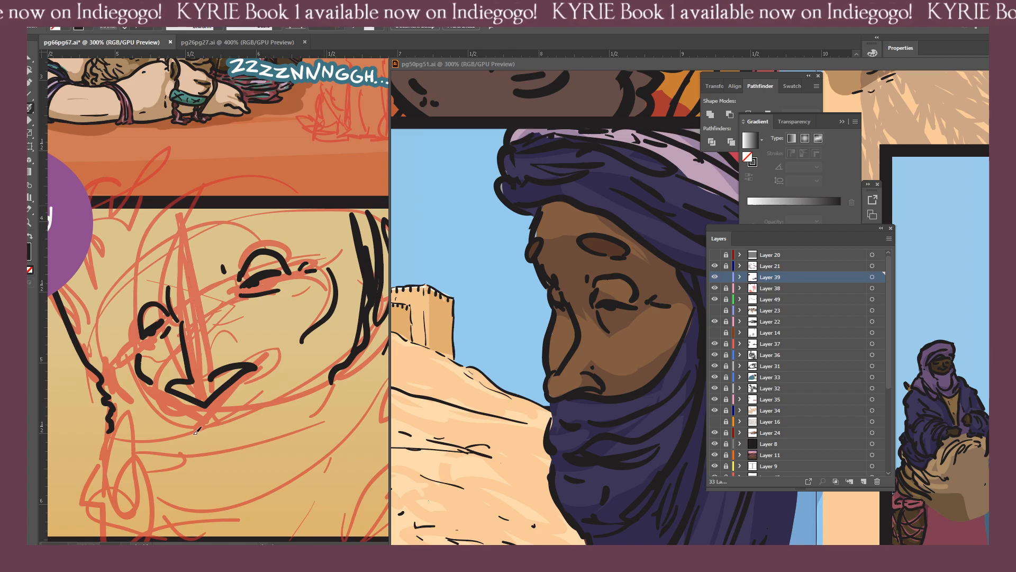
# Ink dark fold strokes down the headcloth beside the near temple and cheek, starting at the panel's upper border.
pyautogui.moveTo(326, 210); pyautogui.dragTo(150, 428)
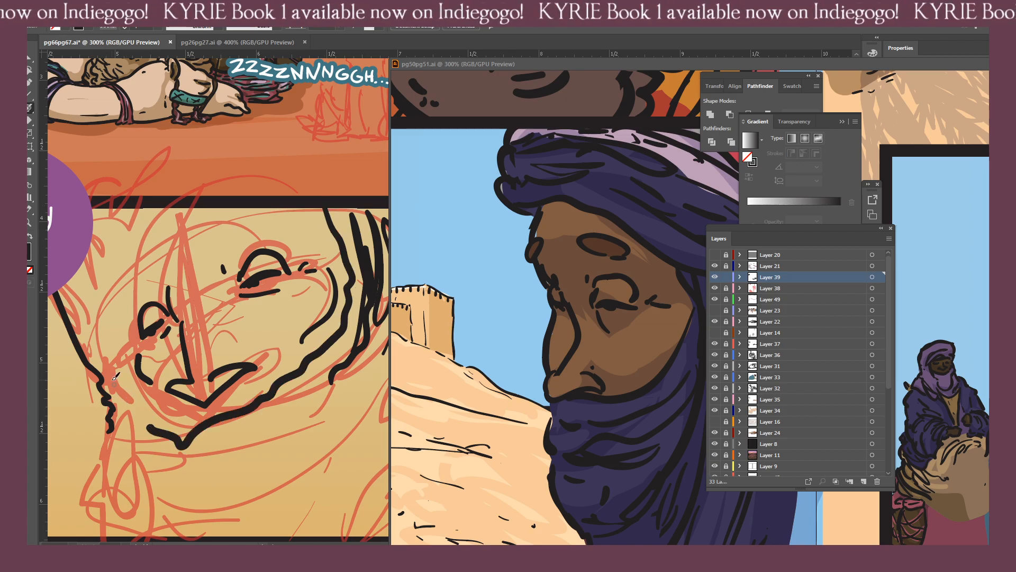
pyautogui.hotkey('ctrl', 'z')
pyautogui.hotkey('ctrl', '-')
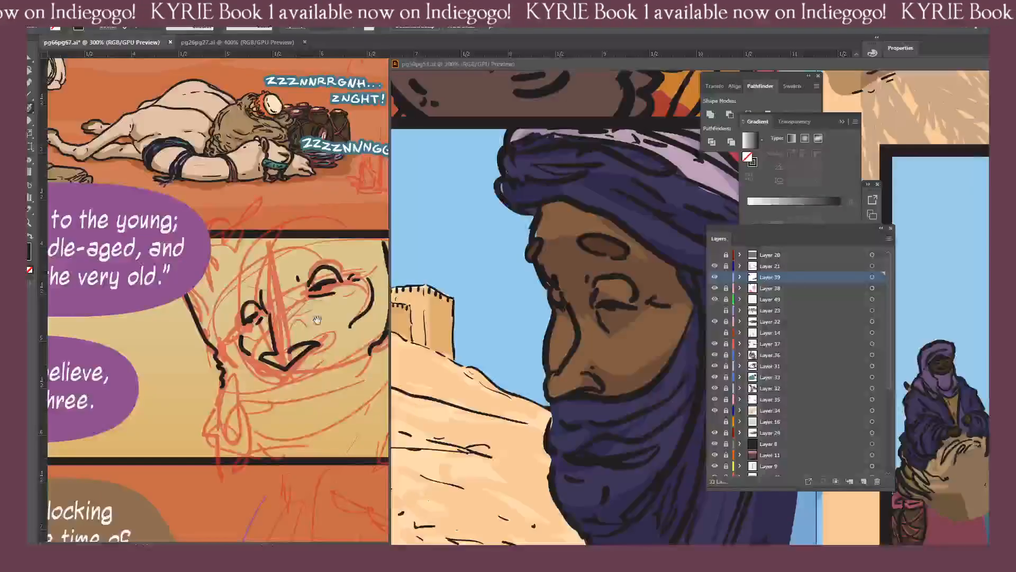
pyautogui.moveTo(317, 319); pyautogui.dragTo(237, 337)
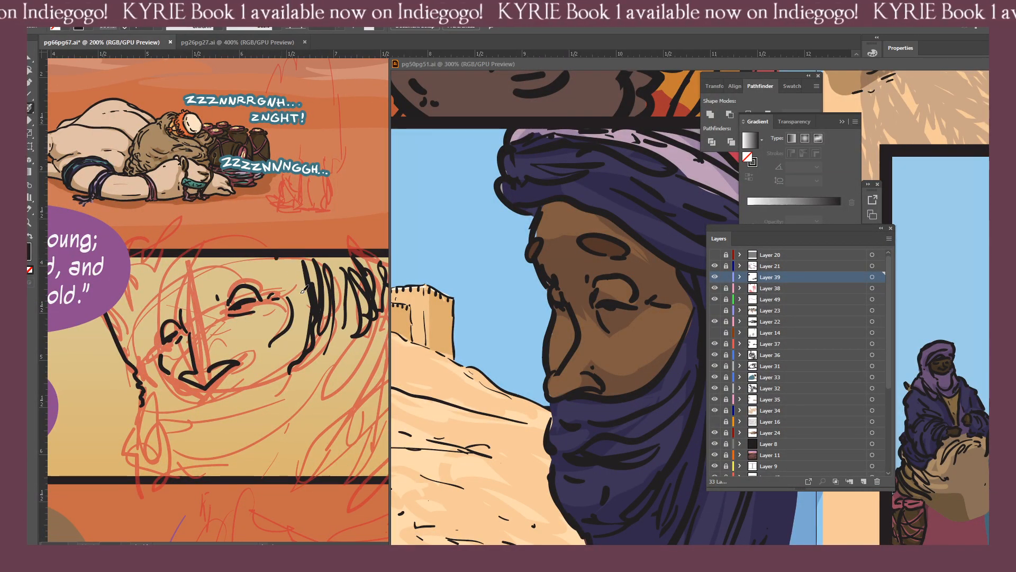
pyautogui.moveTo(276, 257); pyautogui.dragTo(311, 312)
pyautogui.moveTo(291, 249); pyautogui.dragTo(306, 277)
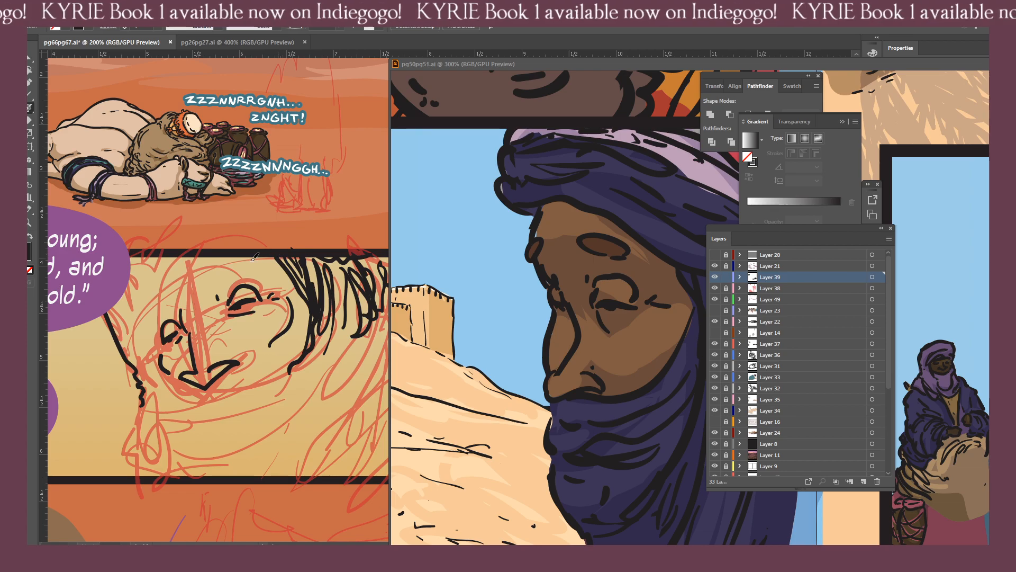
# Ink the headcloth's edge around the face, across the forehead, down the far side and under the nose to the near cheek.
pyautogui.moveTo(194, 275); pyautogui.dragTo(131, 324)
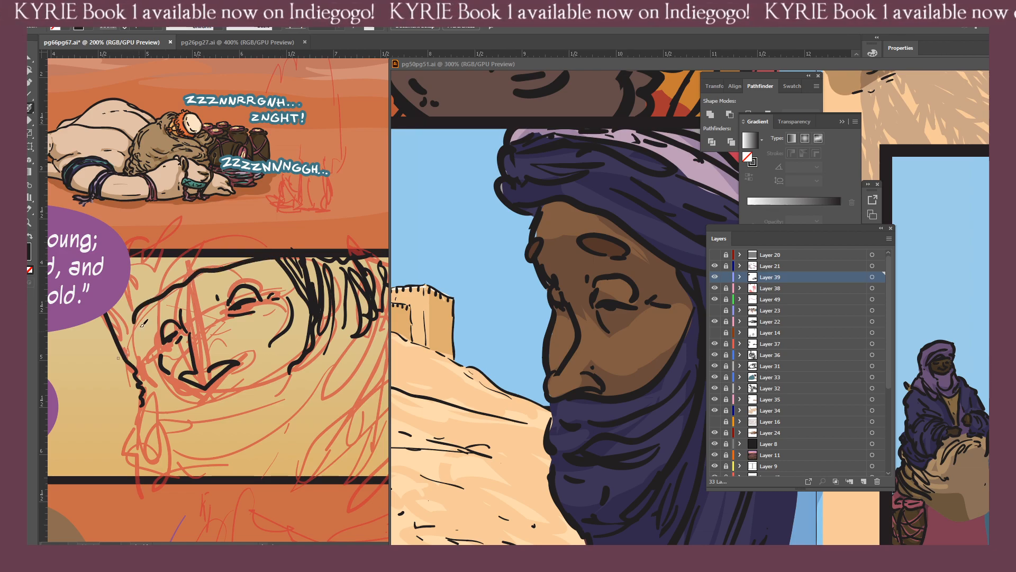
pyautogui.moveTo(156, 305); pyautogui.dragTo(153, 341)
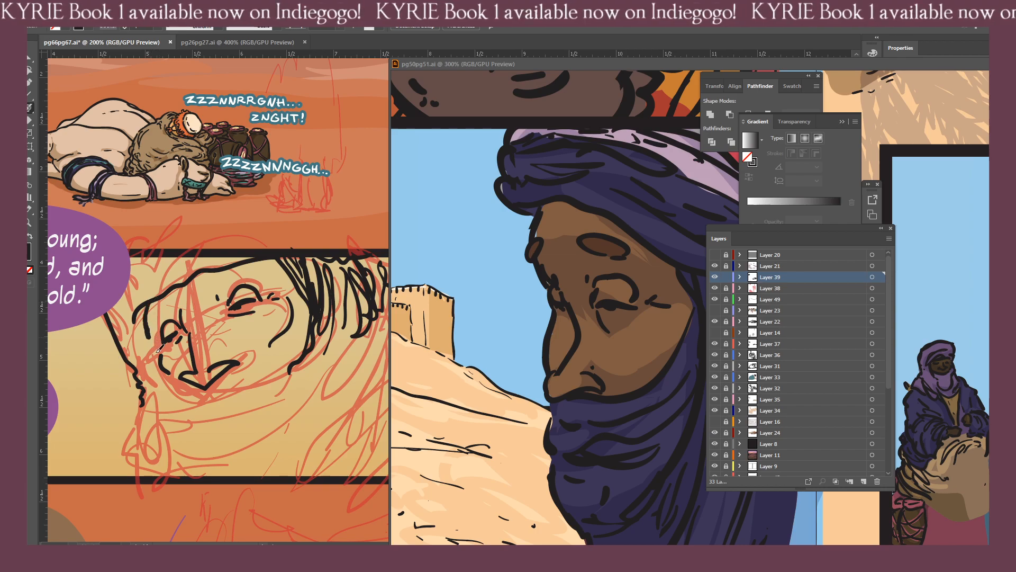
pyautogui.moveTo(179, 388); pyautogui.dragTo(200, 391)
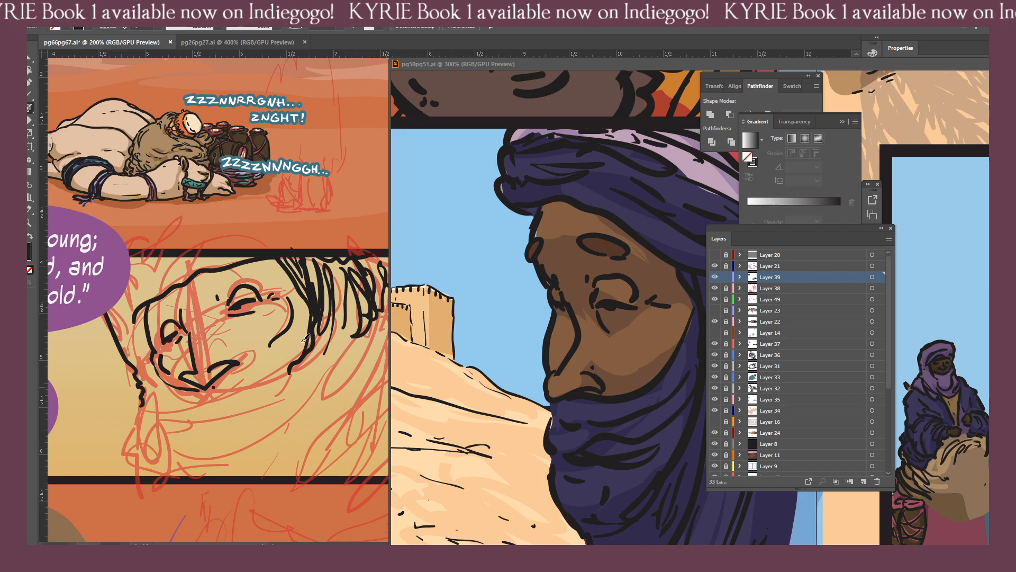
pyautogui.moveTo(213, 388); pyautogui.dragTo(310, 328)
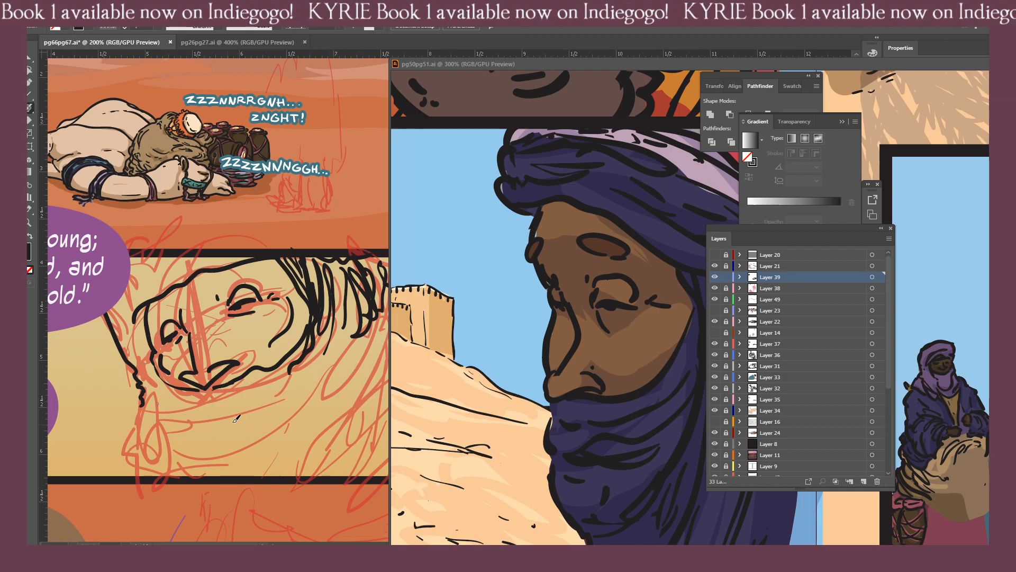
# Add a stroke along the veil's edge below the nose and erase the excess ink crowding the nose tip.
pyautogui.press('v')
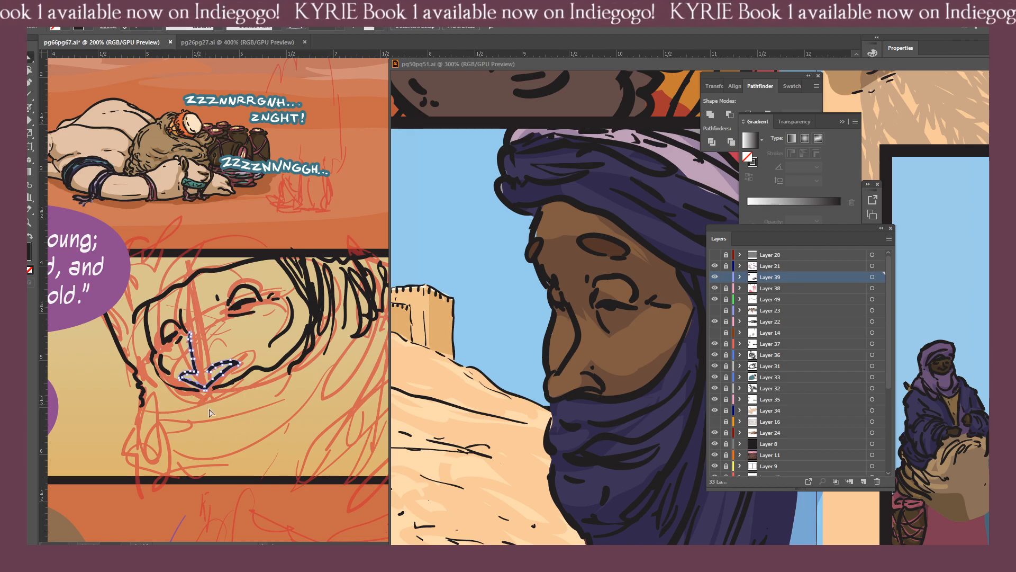
pyautogui.hotkey('shift', 'x')
pyautogui.press('b')
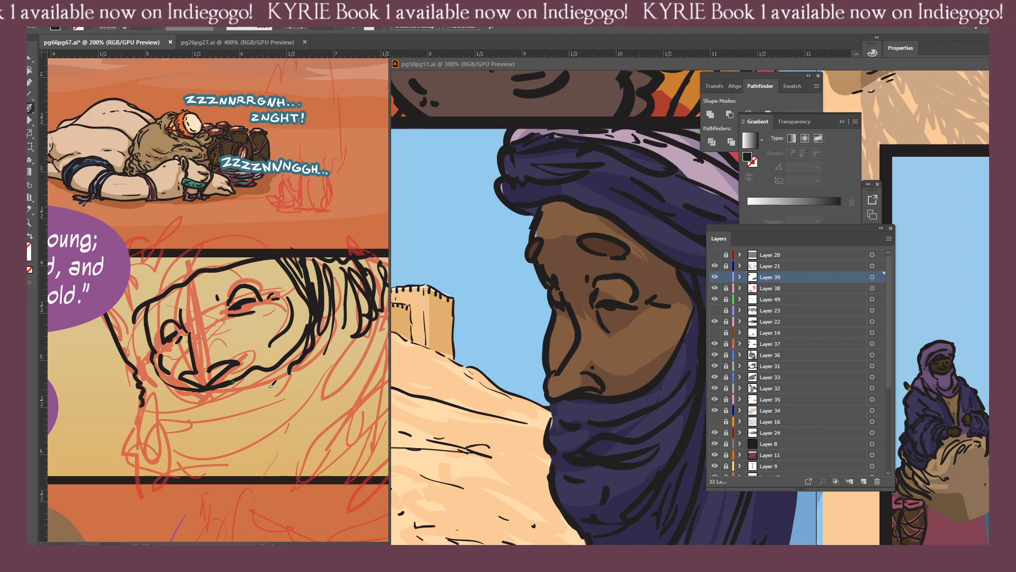
pyautogui.moveTo(206, 388)
pyautogui.mouseDown()
pyautogui.moveTo(250, 370)
pyautogui.moveTo(199, 391)
pyautogui.moveTo(161, 381)
pyautogui.mouseUp()
pyautogui.press('v')
pyautogui.click(205, 390)
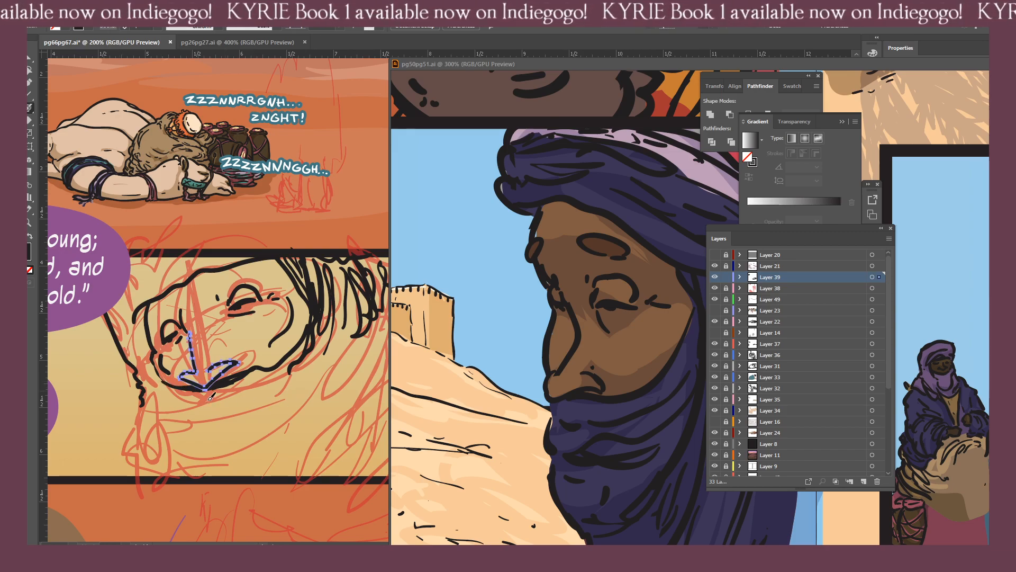
pyautogui.click(221, 391)
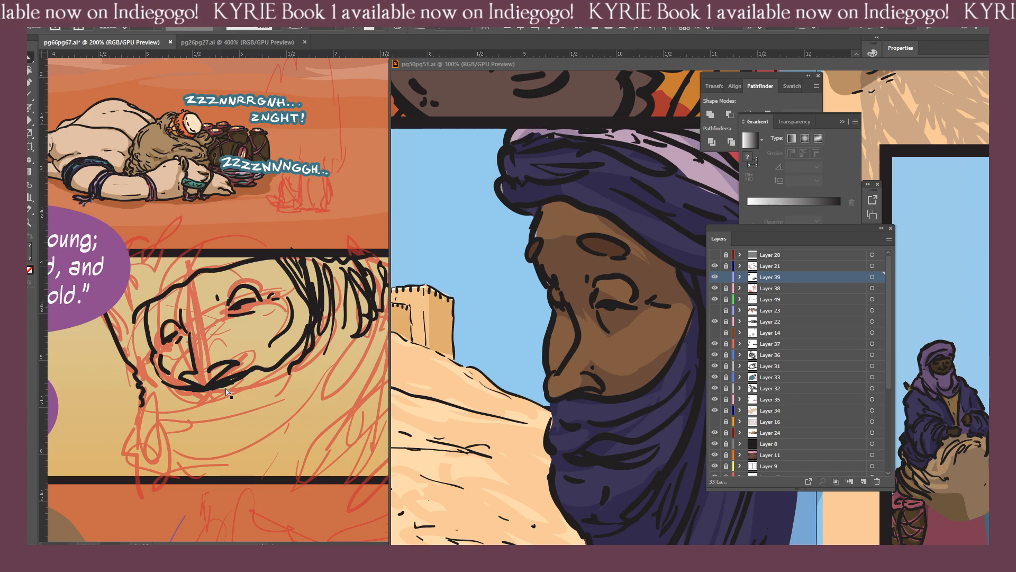
pyautogui.hotkey('shift', 'e')
pyautogui.moveTo(205, 400)
pyautogui.mouseDown()
pyautogui.moveTo(180, 393)
pyautogui.moveTo(246, 379)
pyautogui.mouseUp()
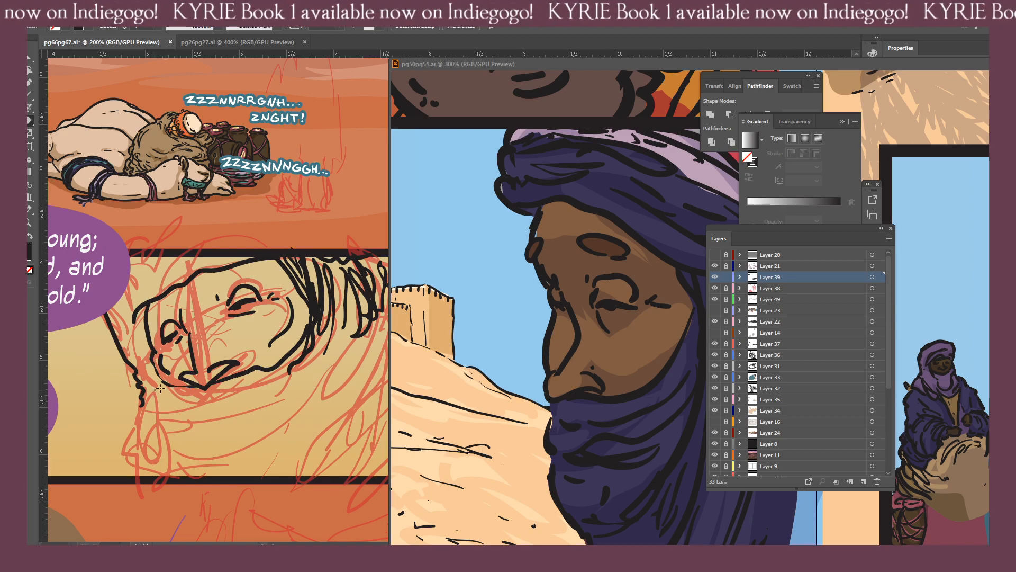
# Erase the headcloth edge beside the far eye, re-ink it, and add fold strokes just outside it.
pyautogui.press('n')
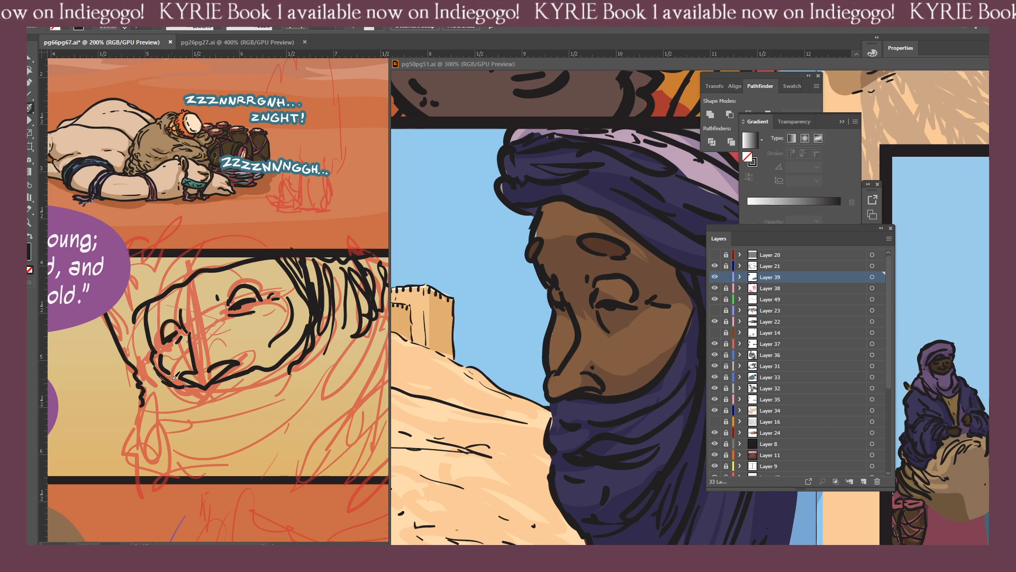
pyautogui.hotkey('shift', 'e')
pyautogui.moveTo(157, 372)
pyautogui.mouseDown()
pyautogui.moveTo(178, 389)
pyautogui.moveTo(151, 369)
pyautogui.moveTo(182, 387)
pyautogui.moveTo(151, 354)
pyautogui.moveTo(150, 305)
pyautogui.moveTo(152, 352)
pyautogui.mouseUp()
pyautogui.press('b')
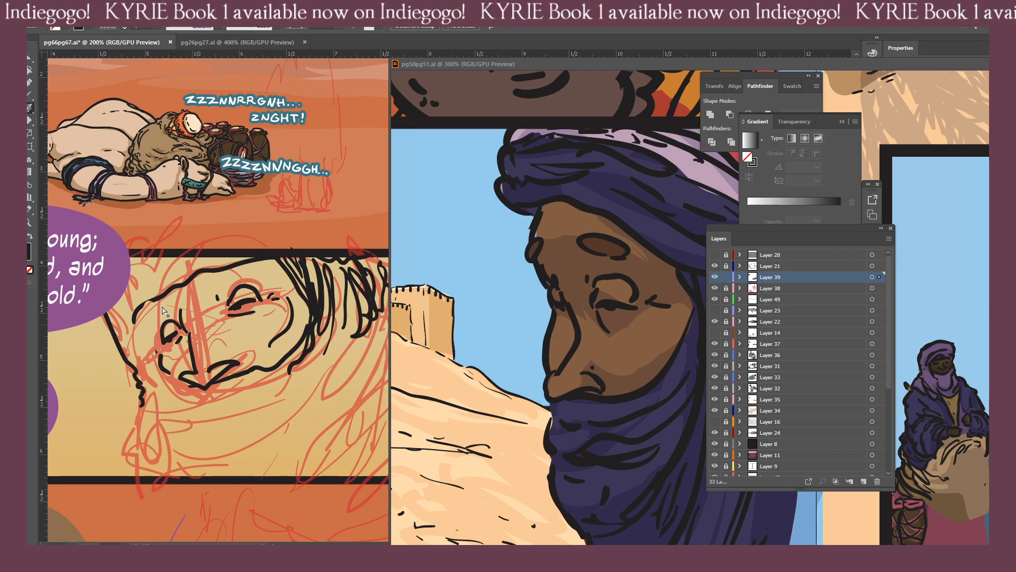
pyautogui.hotkey('ctrl', 'a')
pyautogui.hotkey('ctrl', 'shift', 'a')
pyautogui.moveTo(158, 302); pyautogui.dragTo(150, 364)
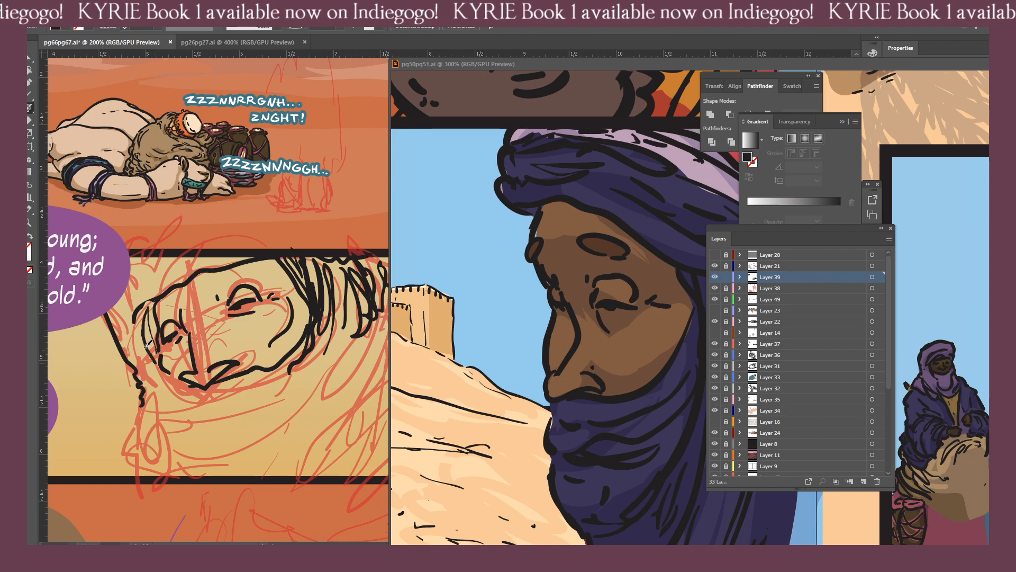
pyautogui.moveTo(136, 317)
pyautogui.mouseDown()
pyautogui.moveTo(150, 392)
pyautogui.moveTo(196, 387)
pyautogui.mouseUp()
pyautogui.hotkey('shift', 'x')
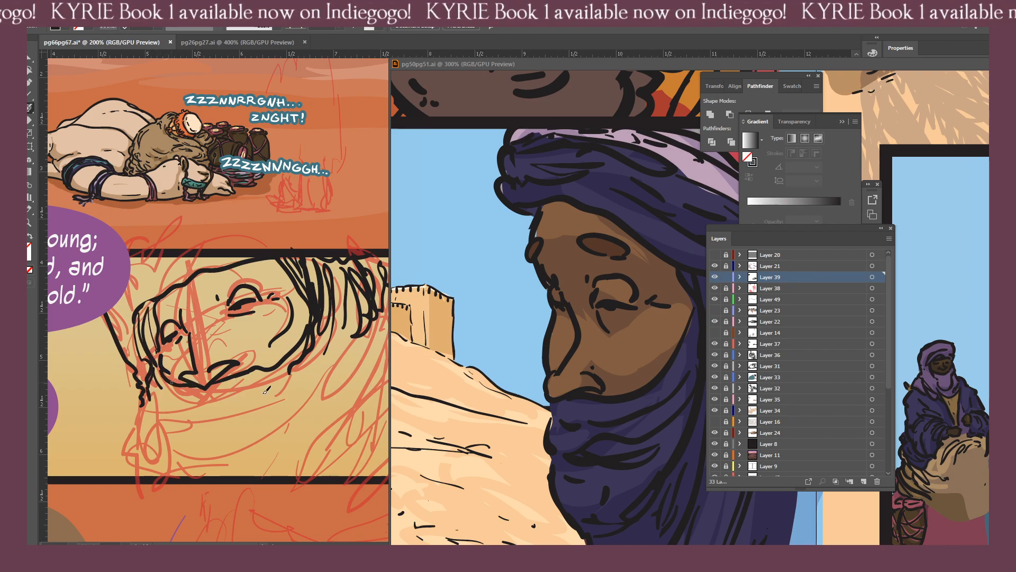
# Ink the veil's sweeping folds below the nose, its jagged far edge, and the neck folds down past the panel's lower border.
pyautogui.moveTo(282, 386)
pyautogui.mouseDown()
pyautogui.moveTo(156, 399)
pyautogui.moveTo(183, 421)
pyautogui.mouseUp()
pyautogui.moveTo(324, 347)
pyautogui.mouseDown()
pyautogui.moveTo(266, 444)
pyautogui.moveTo(197, 455)
pyautogui.moveTo(157, 428)
pyautogui.moveTo(142, 405)
pyautogui.mouseUp()
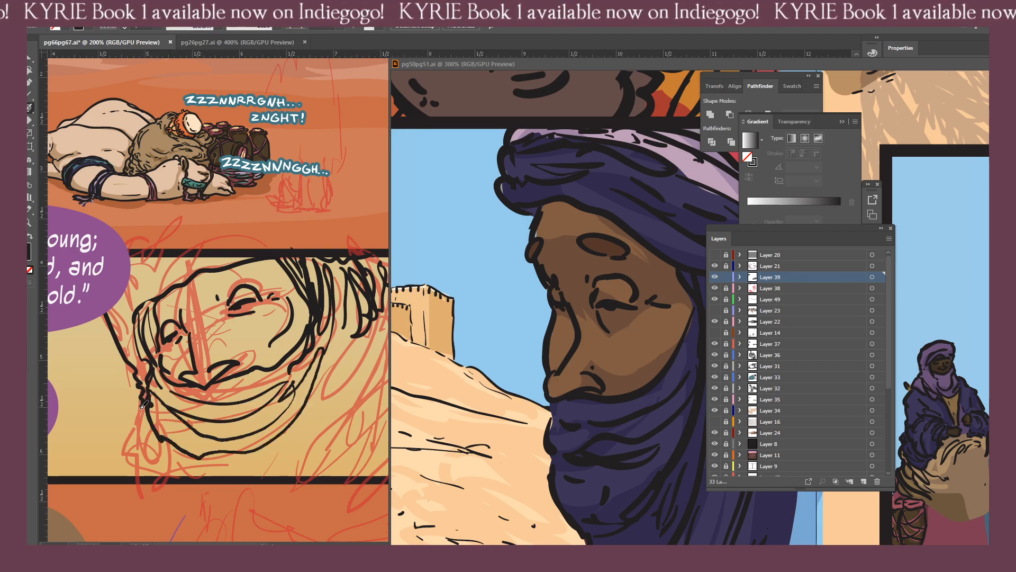
pyautogui.moveTo(133, 465); pyautogui.dragTo(138, 491)
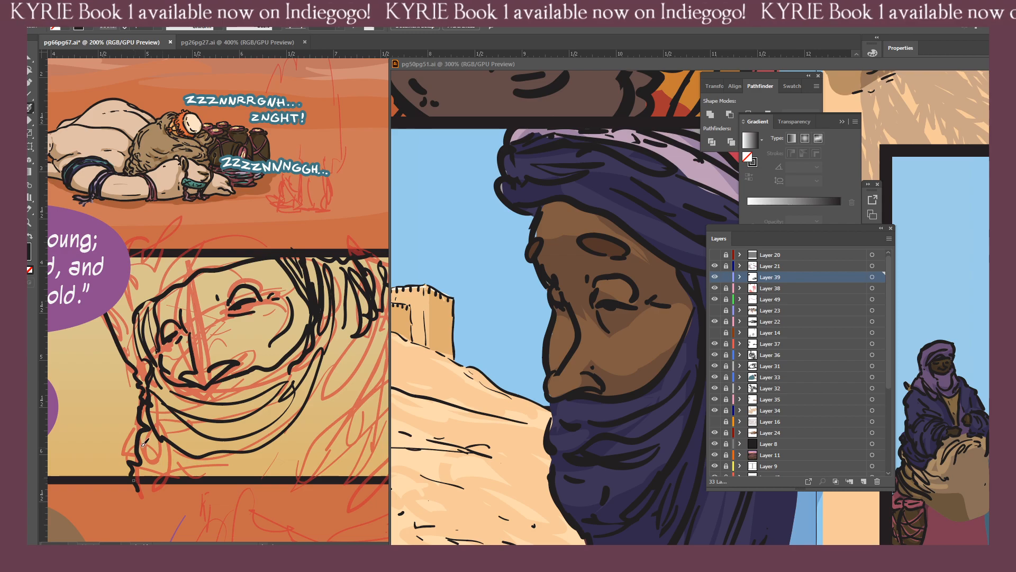
pyautogui.moveTo(146, 424)
pyautogui.mouseDown()
pyautogui.moveTo(198, 498)
pyautogui.moveTo(234, 491)
pyautogui.mouseUp()
pyautogui.moveTo(158, 455); pyautogui.dragTo(379, 414)
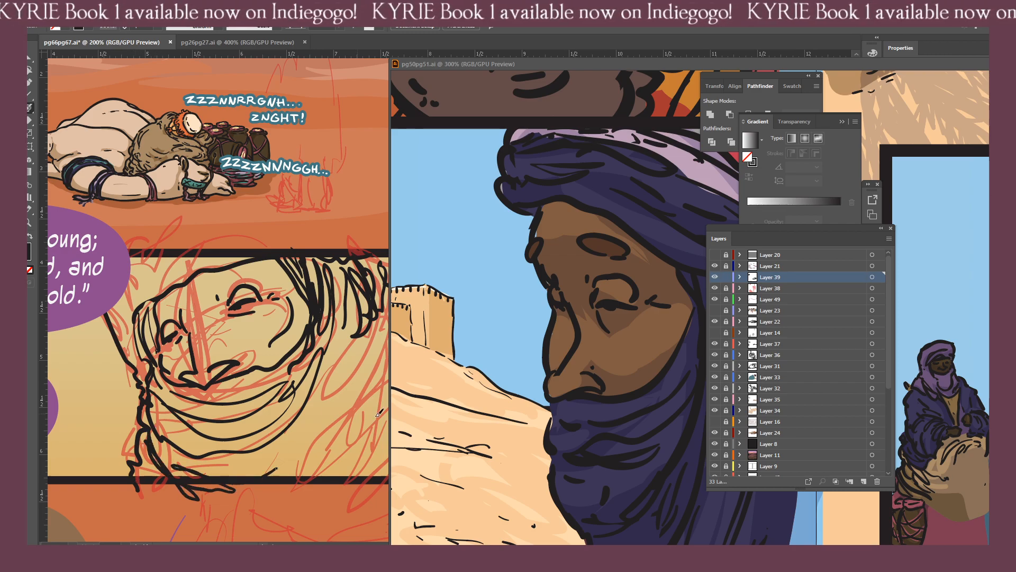
pyautogui.moveTo(324, 383)
pyautogui.mouseDown()
pyautogui.moveTo(307, 469)
pyautogui.moveTo(241, 502)
pyautogui.mouseUp()
pyautogui.moveTo(329, 367); pyautogui.dragTo(253, 475)
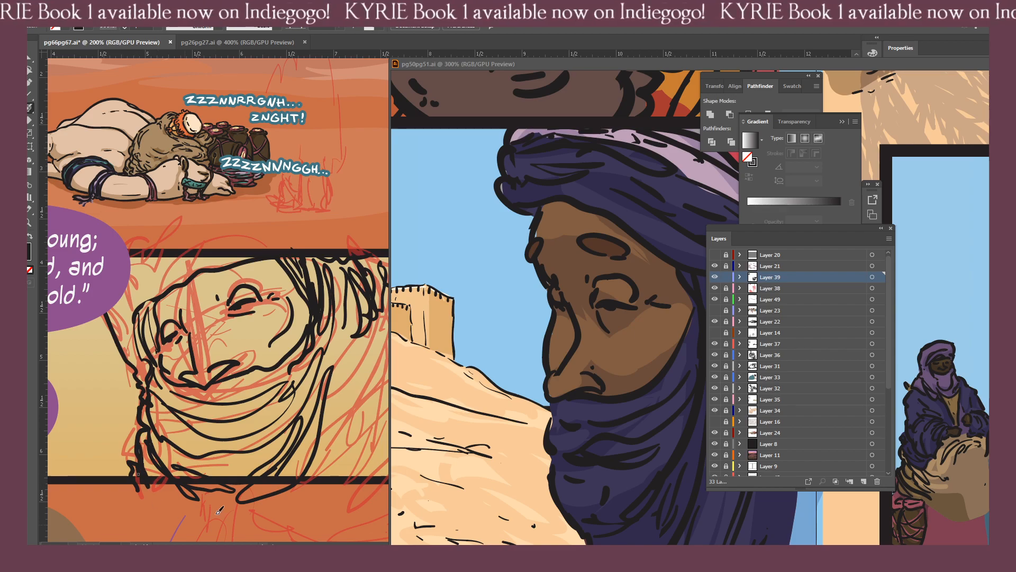
pyautogui.moveTo(315, 424)
pyautogui.mouseDown()
pyautogui.moveTo(211, 454)
pyautogui.moveTo(327, 418)
pyautogui.mouseUp()
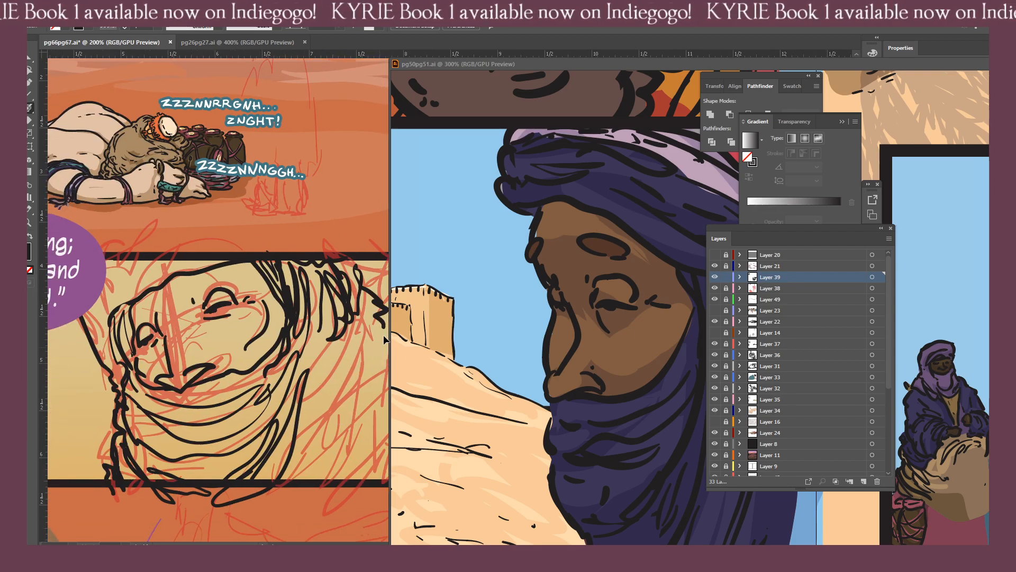
# Ink short jagged folds along the back of the headcloth near the panel's side border.
pyautogui.moveTo(352, 335)
pyautogui.mouseDown()
pyautogui.moveTo(336, 348)
pyautogui.moveTo(377, 323)
pyautogui.moveTo(345, 366)
pyautogui.mouseUp()
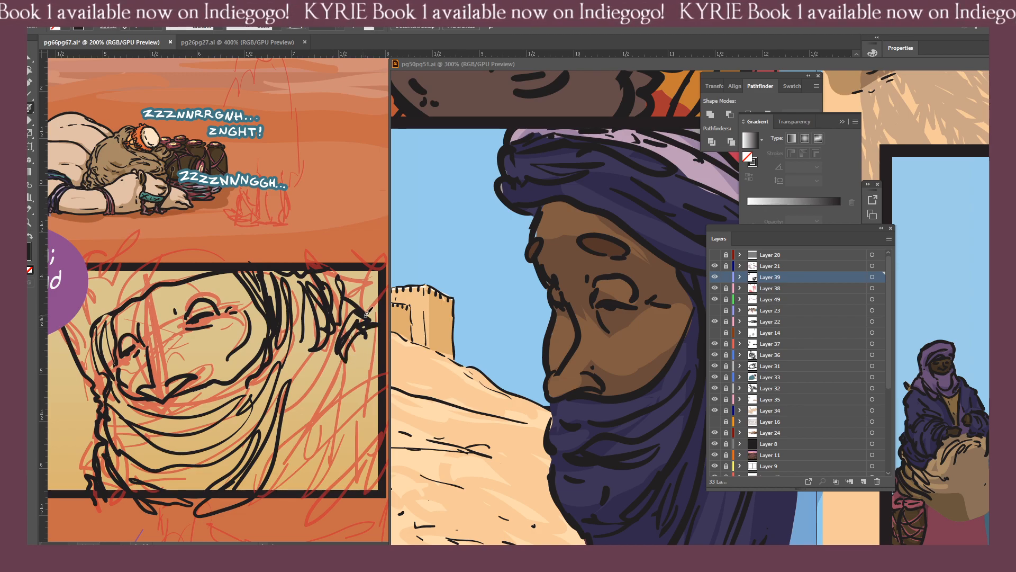
pyautogui.moveTo(360, 331); pyautogui.dragTo(375, 312)
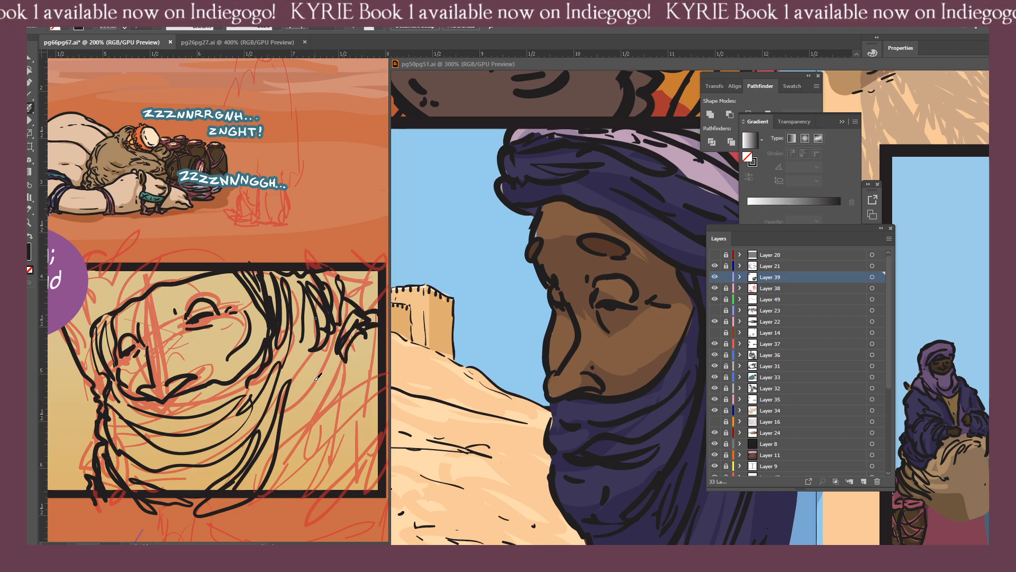
pyautogui.moveTo(303, 344)
pyautogui.mouseDown()
pyautogui.moveTo(294, 374)
pyautogui.moveTo(306, 354)
pyautogui.moveTo(311, 372)
pyautogui.moveTo(336, 352)
pyautogui.moveTo(331, 409)
pyautogui.moveTo(332, 388)
pyautogui.mouseUp()
pyautogui.moveTo(356, 340); pyautogui.dragTo(342, 390)
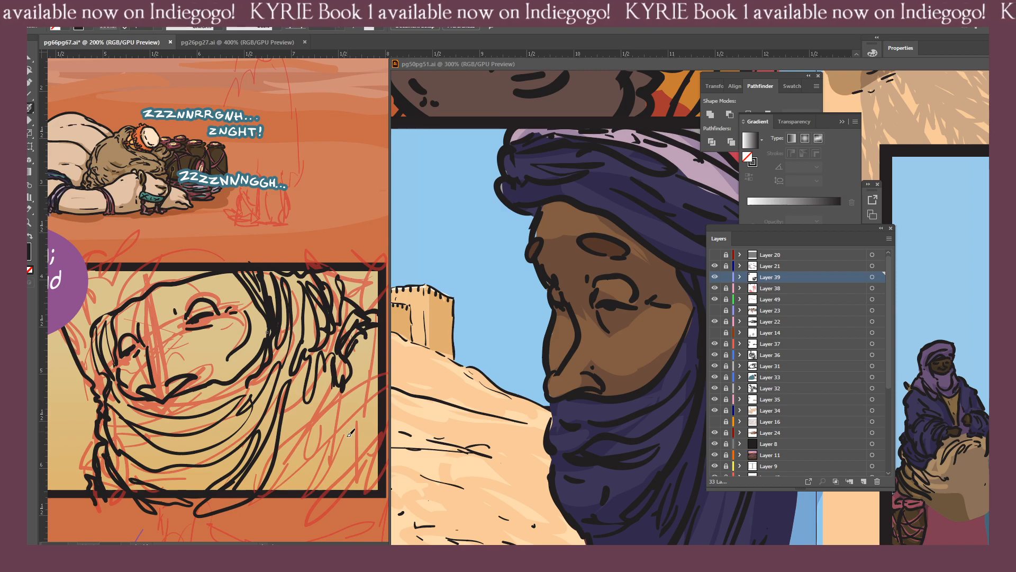
# Ink long drape folds from the back of the headcloth to the panel's lower border and hide the rough sketch layer.
pyautogui.moveTo(286, 513)
pyautogui.mouseDown()
pyautogui.moveTo(309, 449)
pyautogui.moveTo(343, 414)
pyautogui.mouseUp()
pyautogui.moveTo(341, 415)
pyautogui.mouseDown()
pyautogui.moveTo(357, 355)
pyautogui.moveTo(349, 391)
pyautogui.mouseUp()
pyautogui.moveTo(346, 393)
pyautogui.mouseDown()
pyautogui.moveTo(297, 448)
pyautogui.moveTo(268, 513)
pyautogui.mouseUp()
pyautogui.hotkey('ctrl', 'z')
pyautogui.moveTo(323, 373)
pyautogui.mouseDown()
pyautogui.moveTo(300, 424)
pyautogui.moveTo(276, 491)
pyautogui.mouseUp()
pyautogui.hotkey('ctrl', '-')
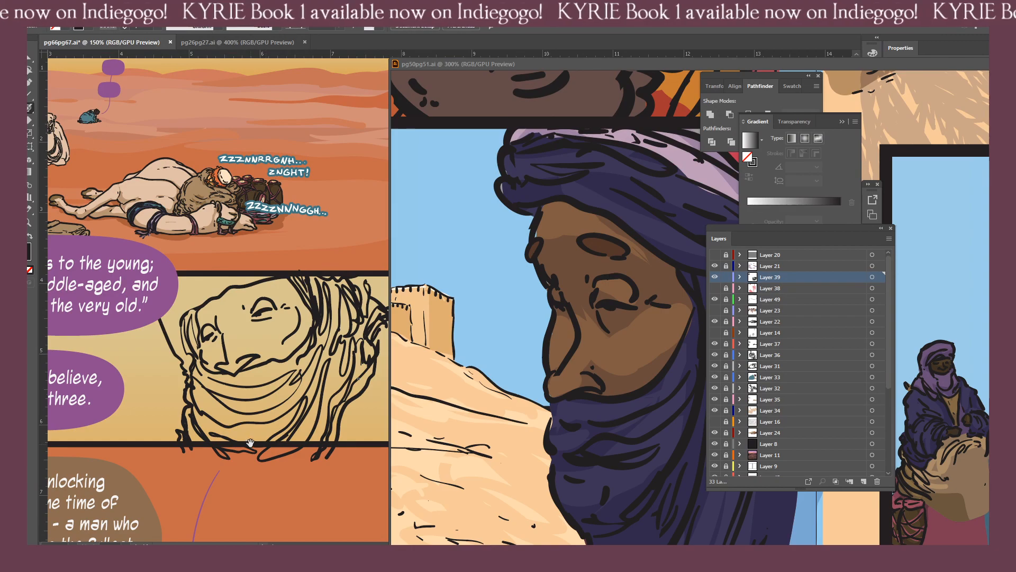
pyautogui.hotkey('ctrl', '-')
pyautogui.hotkey('ctrl', '-')
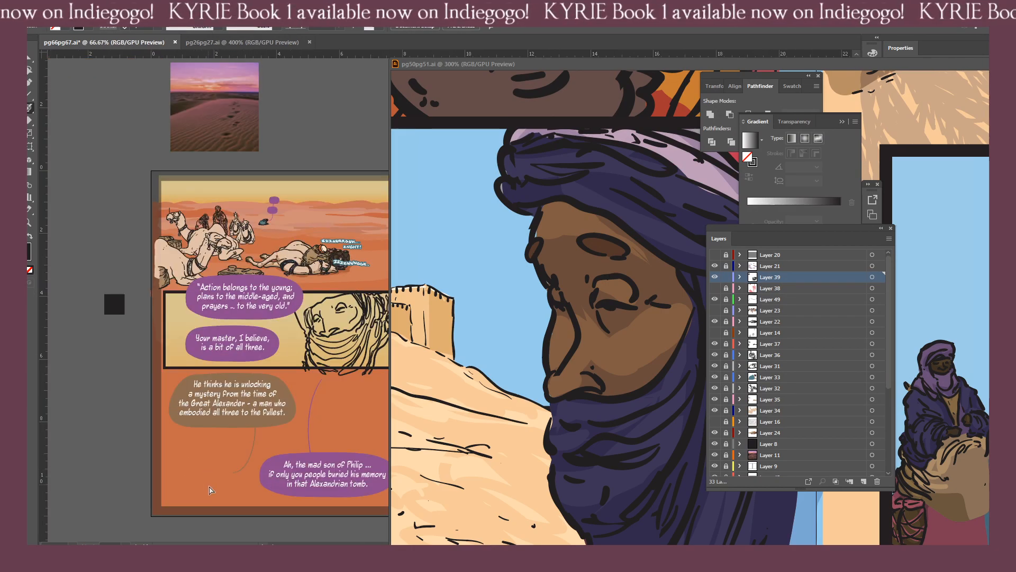
# Ink the headcloth's outer edge and folds above the forehead, curving down to the far side of the face.
pyautogui.hotkey('ctrl', '+')
pyautogui.hotkey('ctrl', '+')
pyautogui.moveTo(190, 471); pyautogui.dragTo(249, 458)
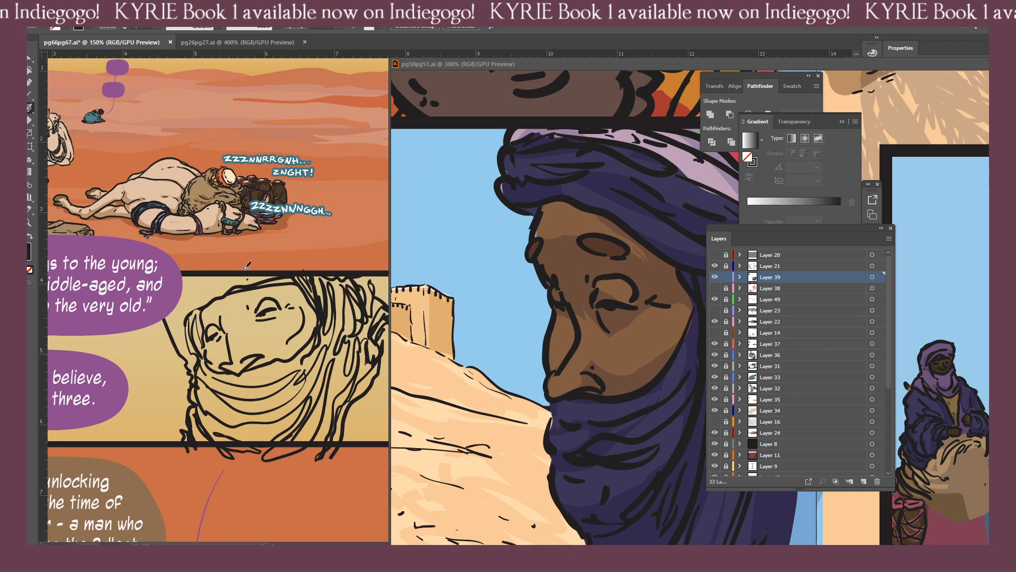
pyautogui.moveTo(246, 266)
pyautogui.mouseDown()
pyautogui.moveTo(187, 307)
pyautogui.moveTo(191, 278)
pyautogui.moveTo(181, 319)
pyautogui.mouseUp()
pyautogui.hotkey('ctrl', 'z')
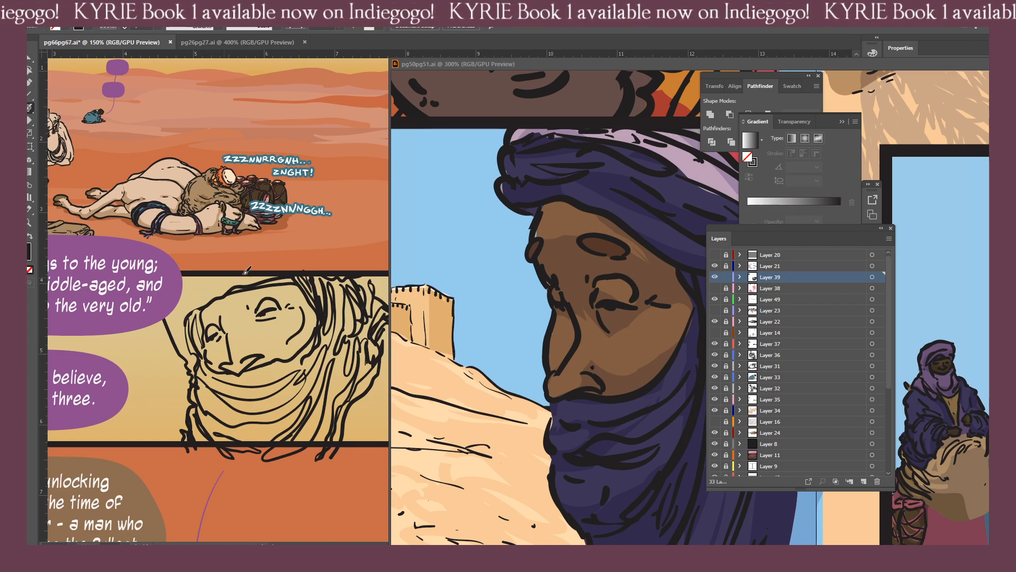
pyautogui.moveTo(186, 316); pyautogui.dragTo(236, 303)
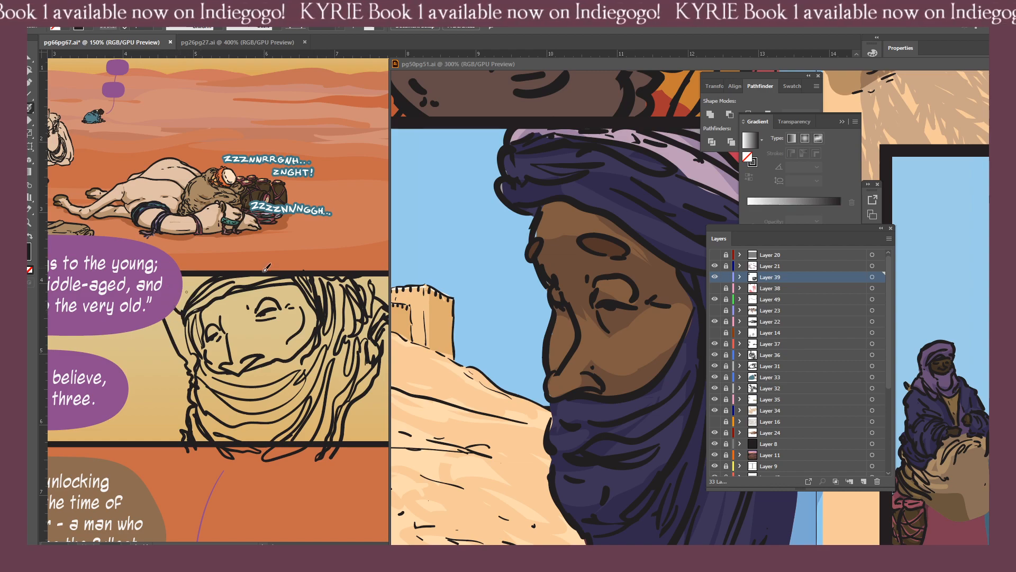
# Erase the stray ink line running outside the headcloth's far edge, from the purple balloon down to the veil.
pyautogui.click(162, 374)
pyautogui.hotkey('shift', 'e')
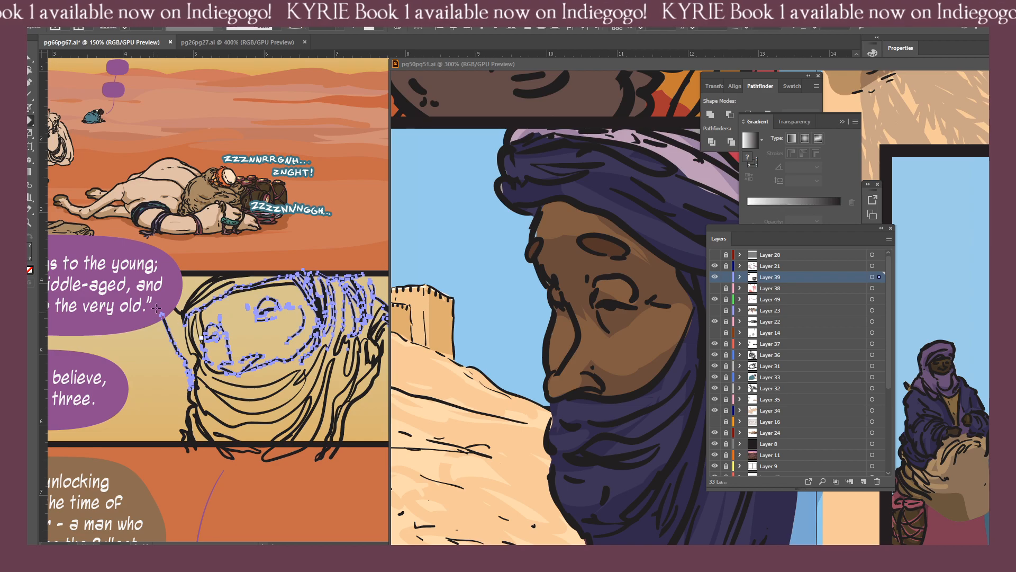
pyautogui.moveTo(162, 317)
pyautogui.mouseDown()
pyautogui.moveTo(188, 374)
pyautogui.moveTo(190, 361)
pyautogui.moveTo(173, 329)
pyautogui.moveTo(177, 388)
pyautogui.moveTo(159, 316)
pyautogui.mouseUp()
pyautogui.hotkey('ctrl', 'shift', 'a')
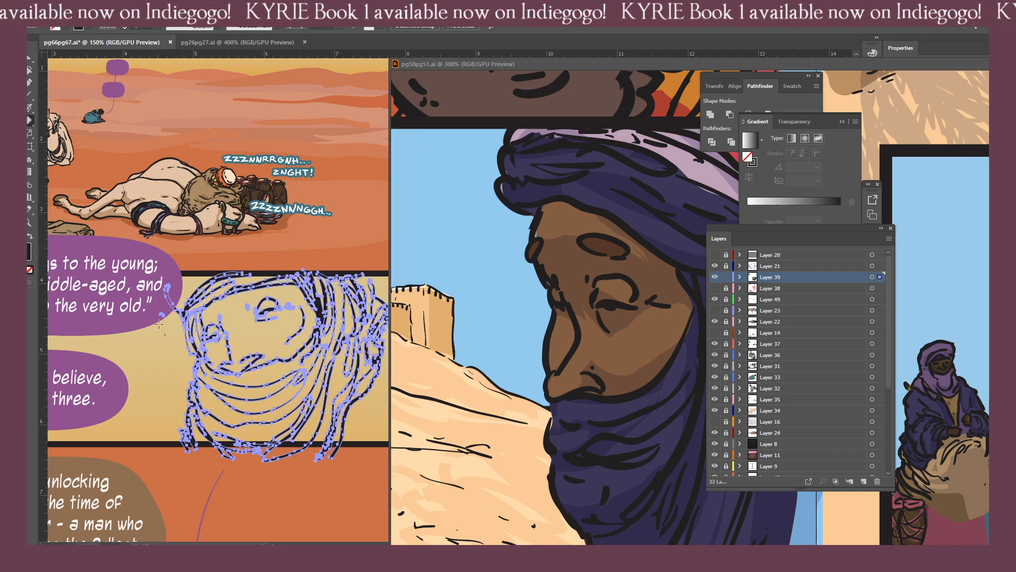
pyautogui.keyDown('ctrl'); pyautogui.click(183, 347); pyautogui.keyUp('ctrl')
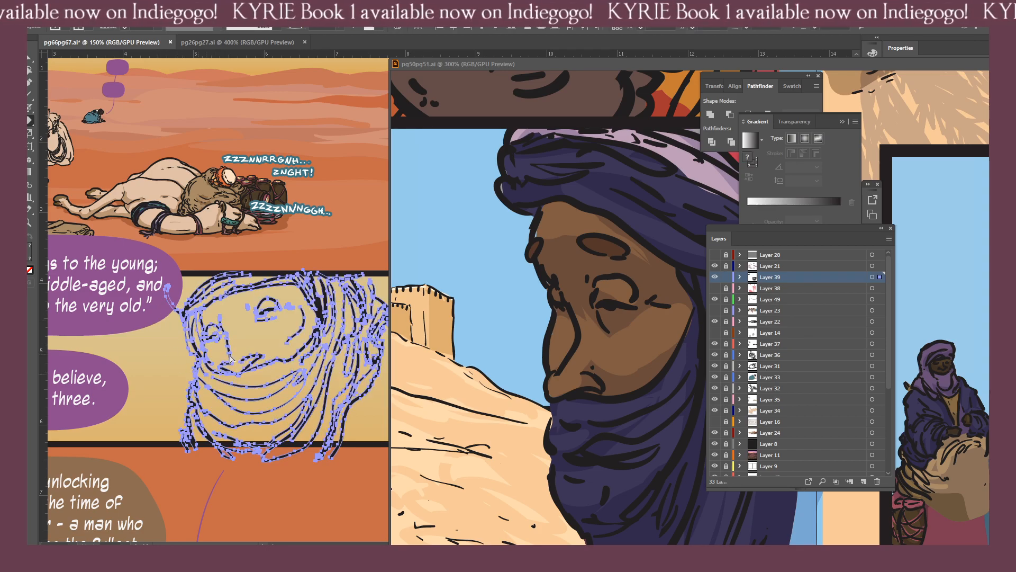
pyautogui.hotkey('ctrl', 'shift', 'a')
pyautogui.press('b')
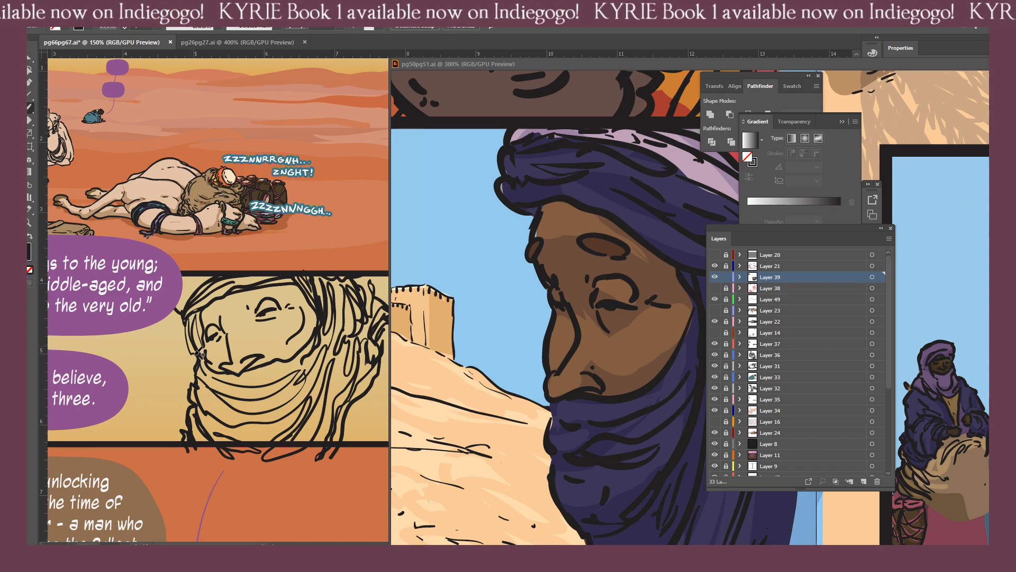
pyautogui.keyDown('ctrl'); pyautogui.click(188, 365); pyautogui.keyUp('ctrl')
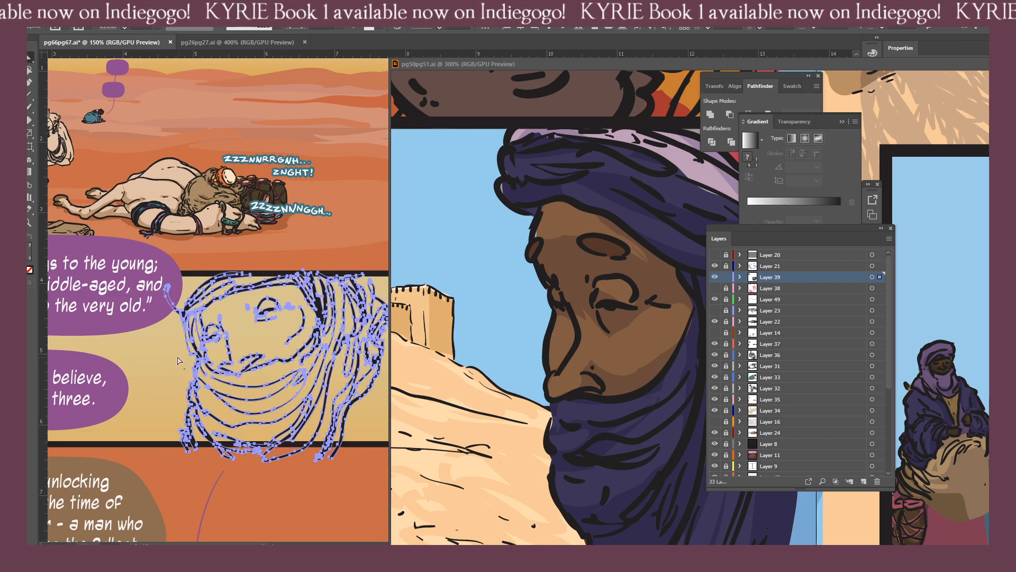
pyautogui.hotkey('ctrl', 'shift', 'a')
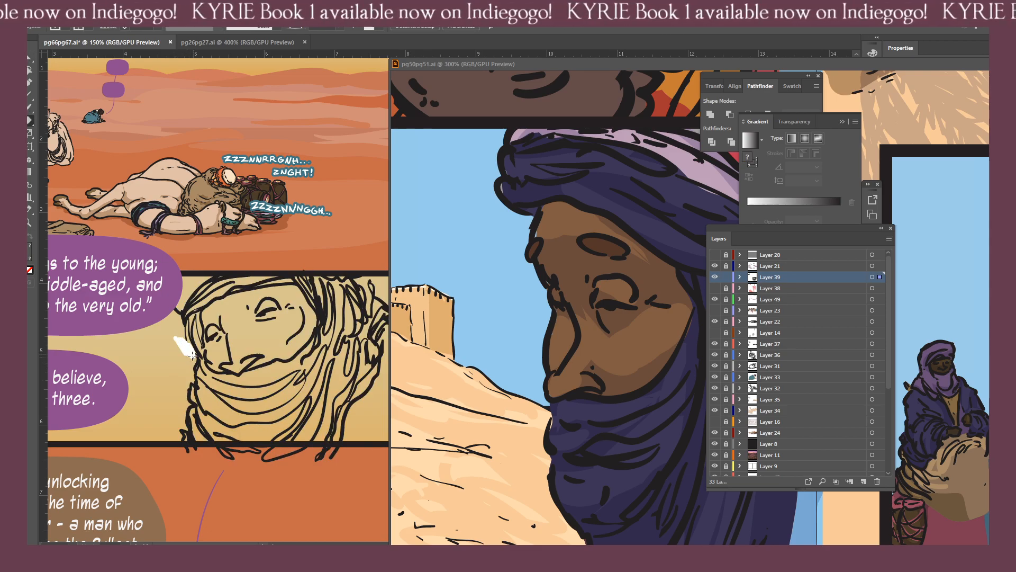
pyautogui.press('b')
pyautogui.moveTo(182, 320); pyautogui.dragTo(196, 365)
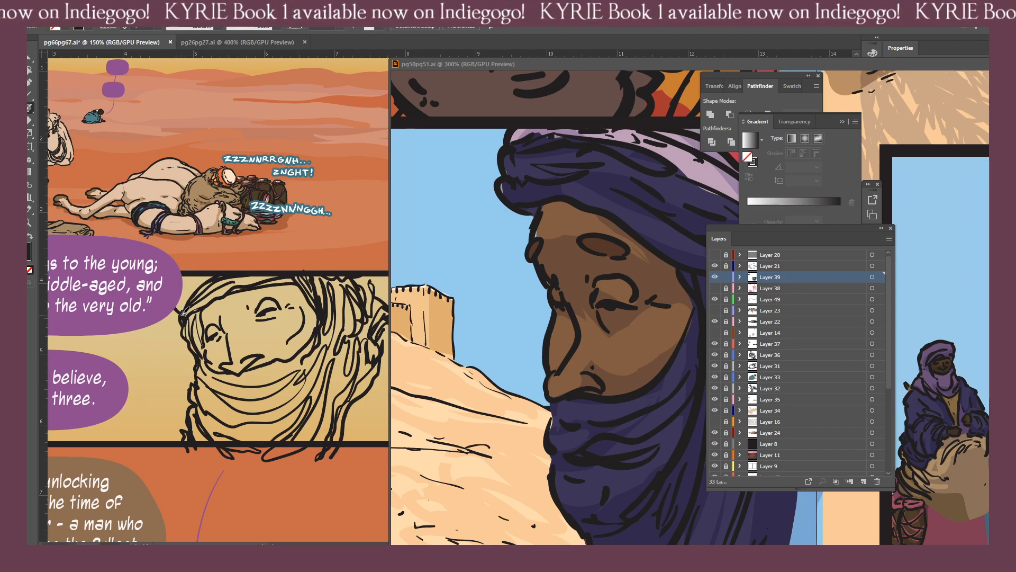
# Ink short fold strokes where the headcloth meets the purple balloon and erase the surplus fold stroke beside the far temple.
pyautogui.moveTo(183, 313); pyautogui.dragTo(179, 293)
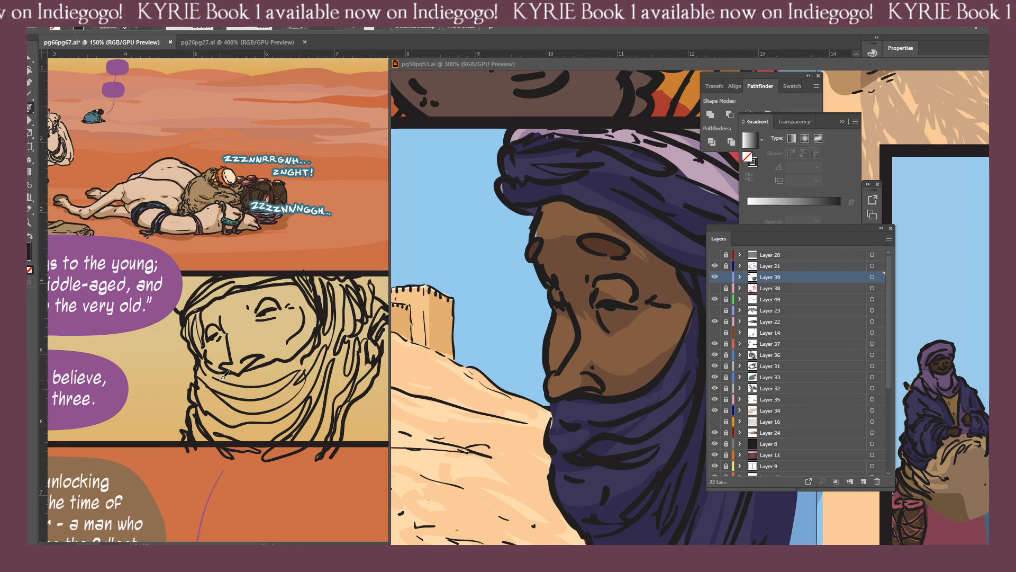
pyautogui.moveTo(191, 312)
pyautogui.mouseDown()
pyautogui.moveTo(204, 355)
pyautogui.moveTo(198, 313)
pyautogui.mouseUp()
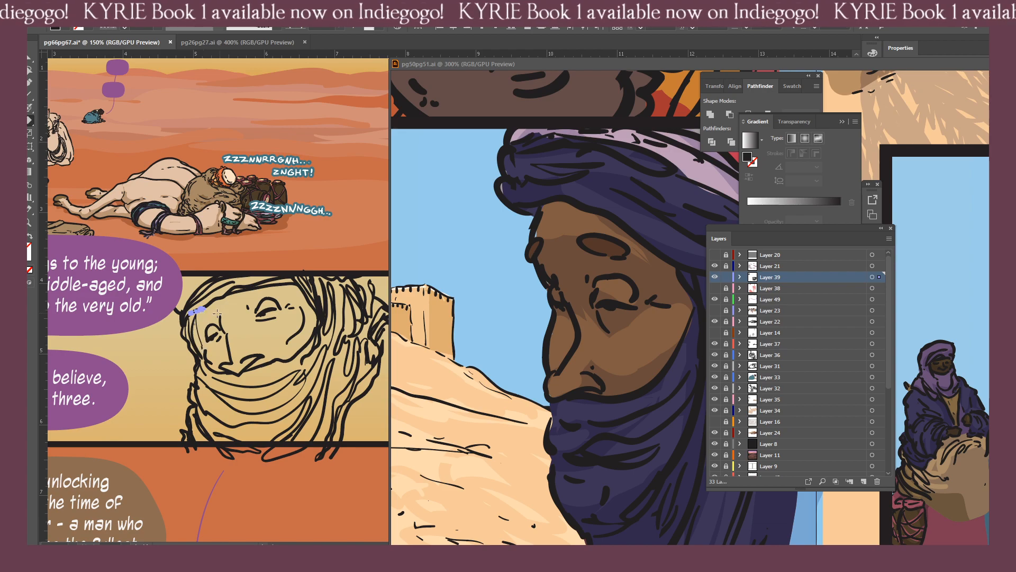
pyautogui.press('v')
pyautogui.click(198, 335)
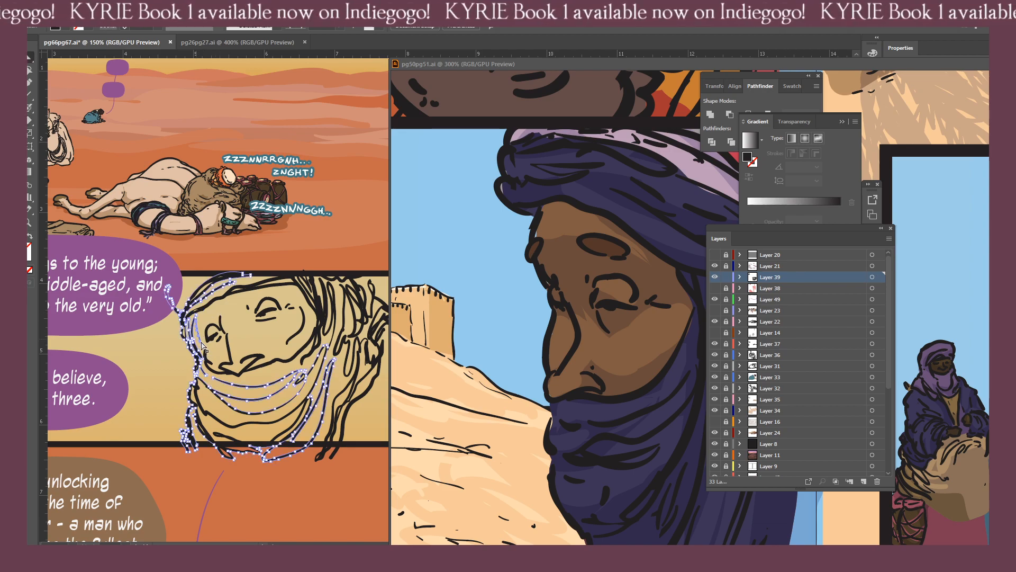
pyautogui.click(202, 347)
pyautogui.hotkey('shift', 'e')
pyautogui.moveTo(202, 346); pyautogui.dragTo(199, 315)
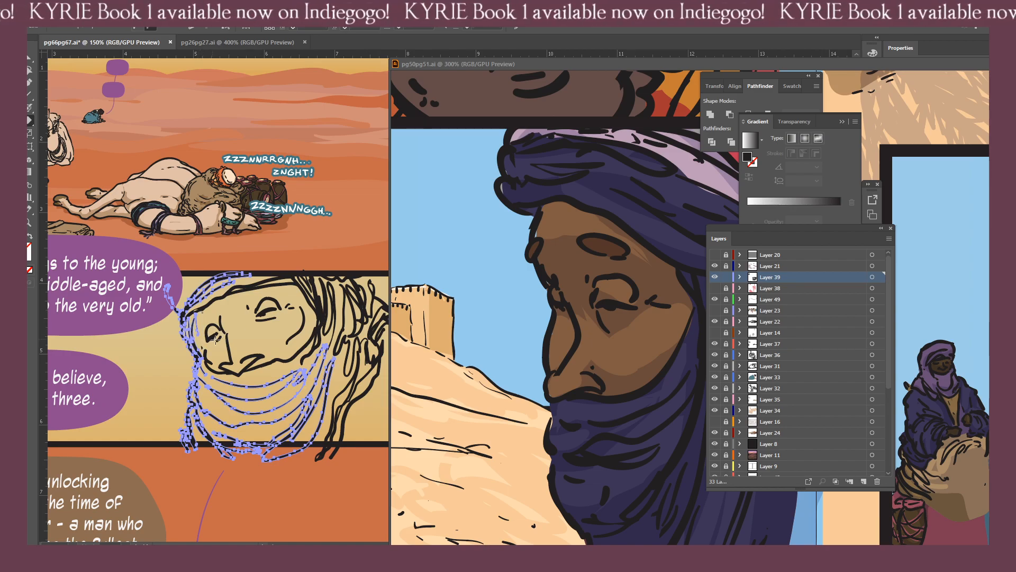
pyautogui.hotkey('ctrl', '=')
pyautogui.hotkey('ctrl', '=')
pyautogui.hotkey('ctrl', '=')
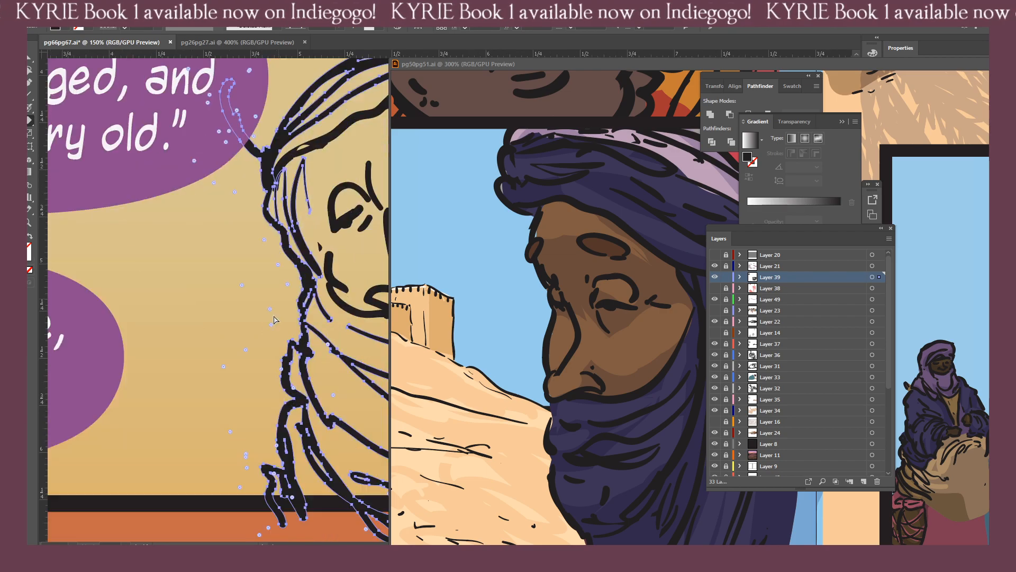
pyautogui.moveTo(310, 215); pyautogui.dragTo(305, 146)
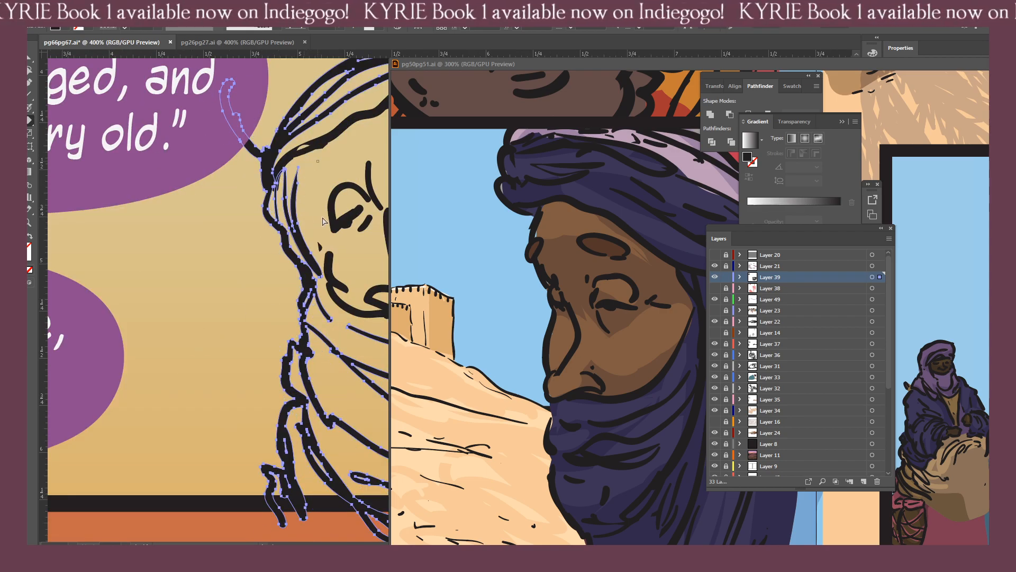
pyautogui.hotkey('ctrl', 'shift', 'a')
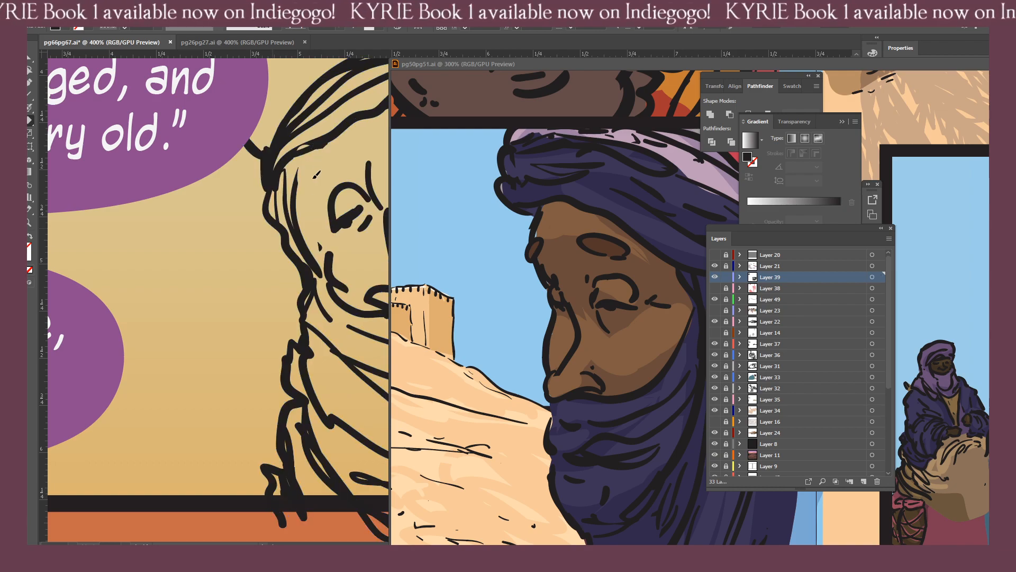
# Ink the headcloth's inner edge from the forehead down the far side of the face.
pyautogui.press('b')
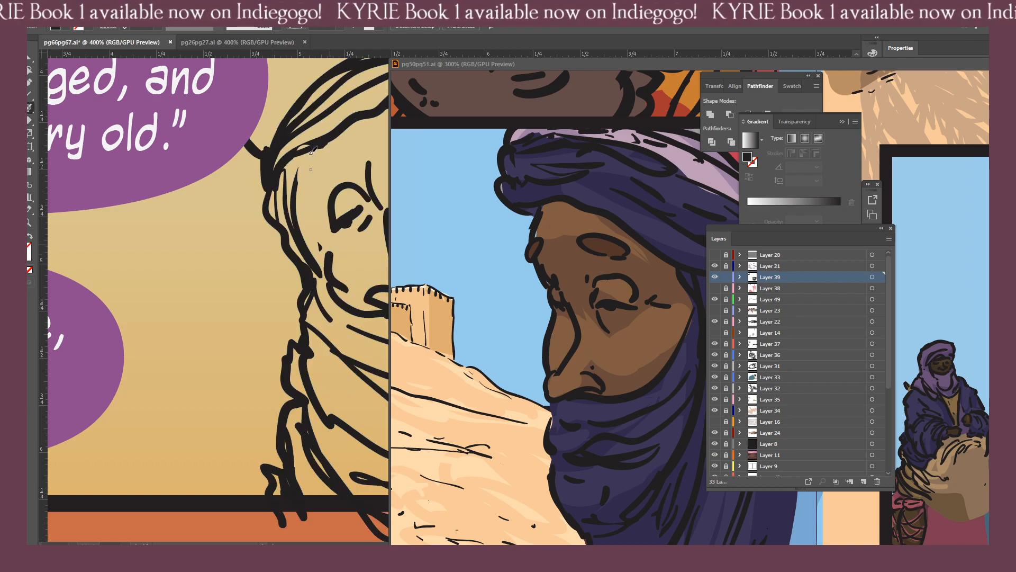
pyautogui.moveTo(314, 144)
pyautogui.mouseDown()
pyautogui.moveTo(332, 258)
pyautogui.moveTo(196, 310)
pyautogui.mouseUp()
pyautogui.hotkey('ctrl', '-')
pyautogui.hotkey('ctrl', '-')
pyautogui.hotkey('ctrl', '-')
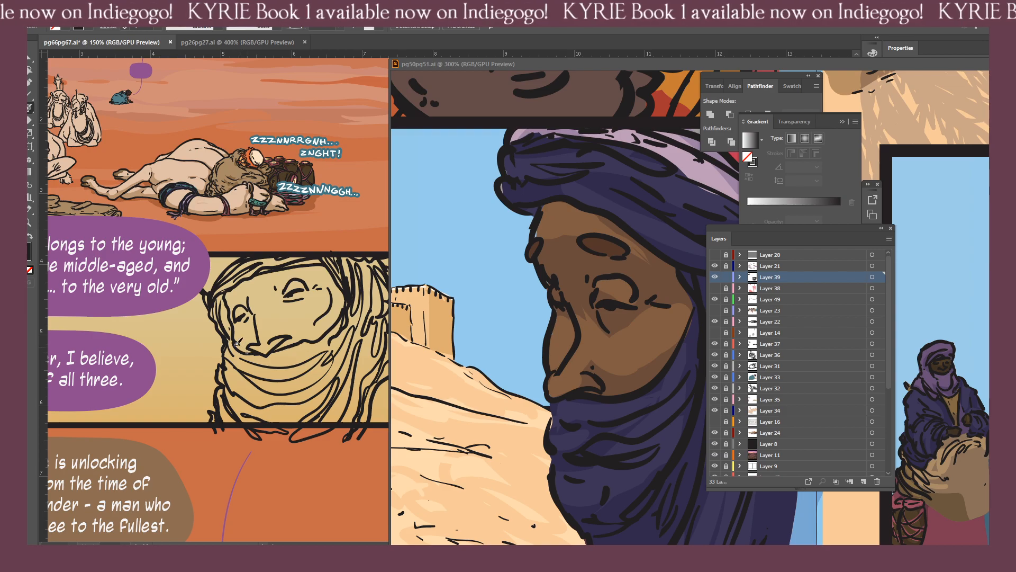
# Delete the surplus fold stroke between the headcloth's edge and the far eye.
pyautogui.hotkey('ctrl', 'a')
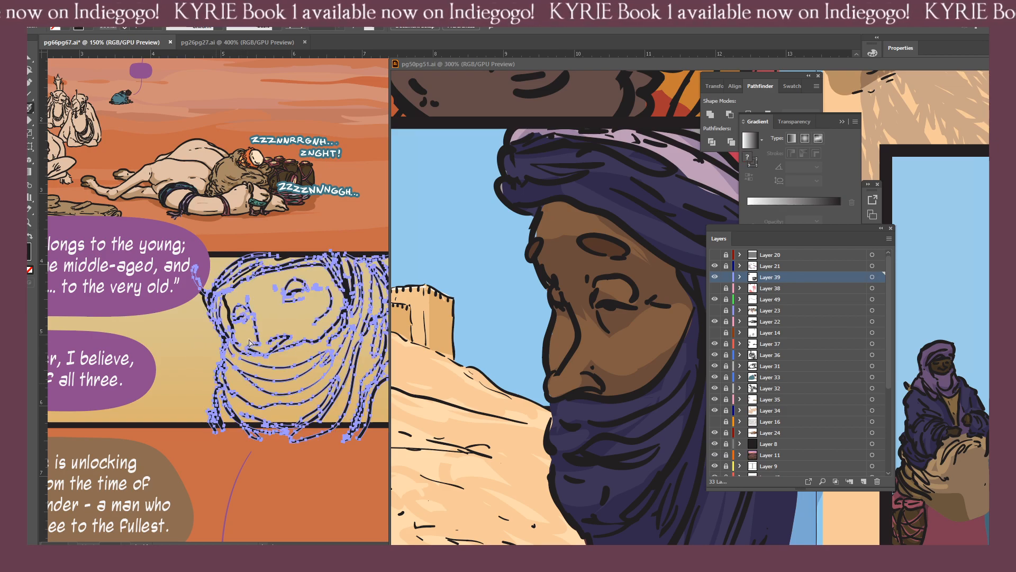
pyautogui.hotkey('ctrl', 'shift', 'a')
pyautogui.press('v')
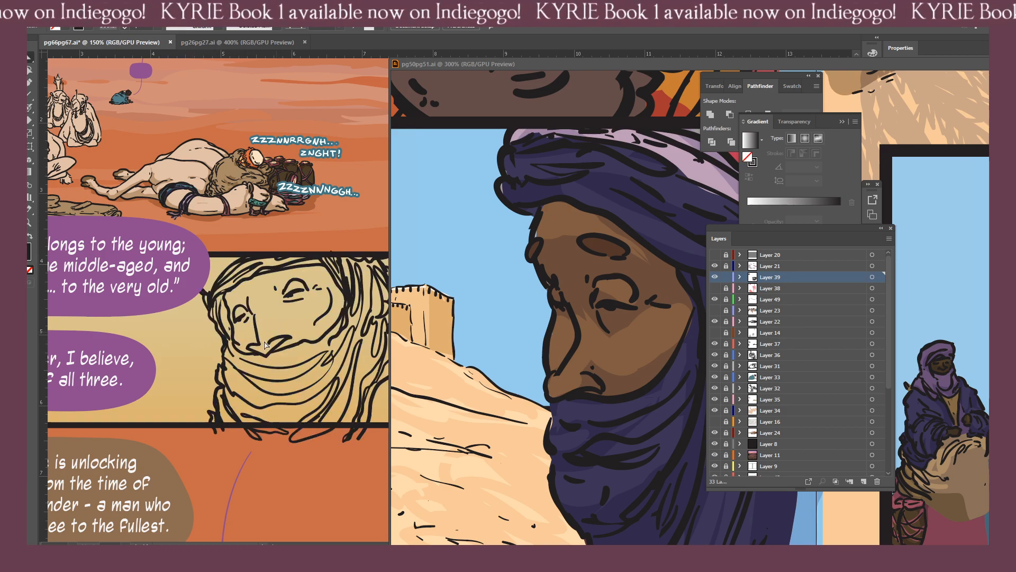
pyautogui.moveTo(251, 362); pyautogui.dragTo(251, 351)
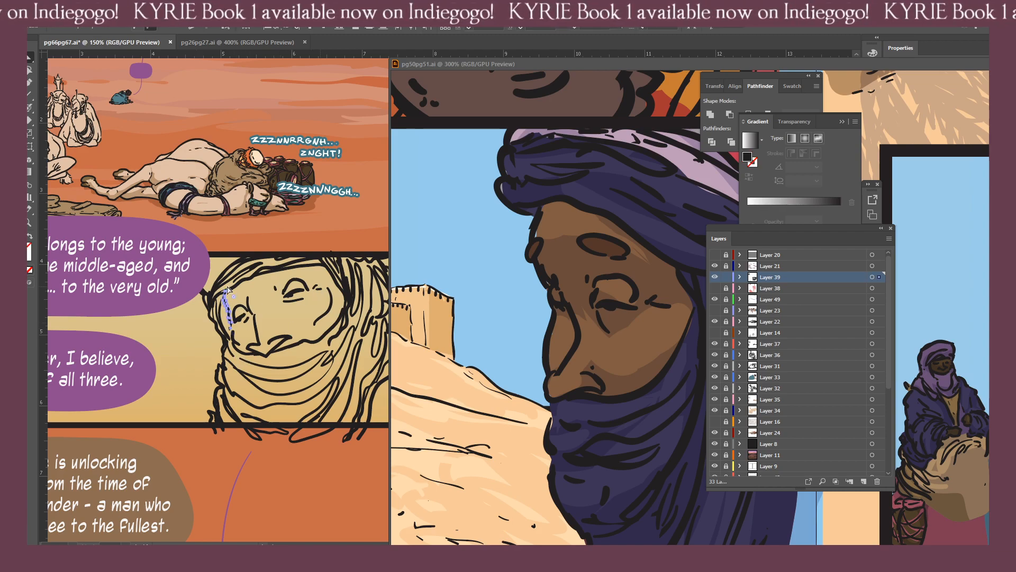
pyautogui.press('b')
pyautogui.press('Delete')
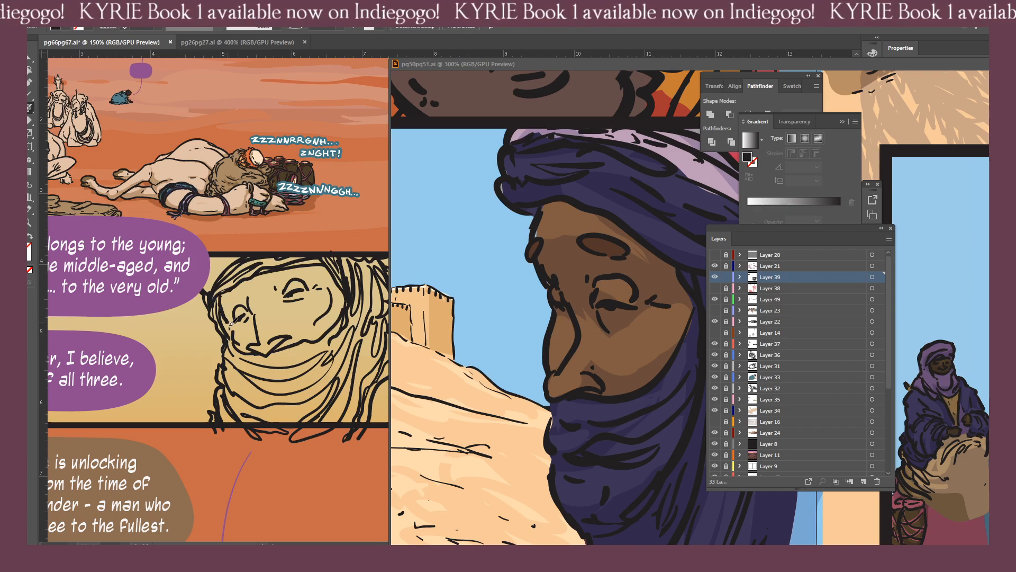
# Swap fill and stroke, ink the face's edge along the near cheek, and trim the line's lower end.
pyautogui.moveTo(338, 327); pyautogui.dragTo(266, 348)
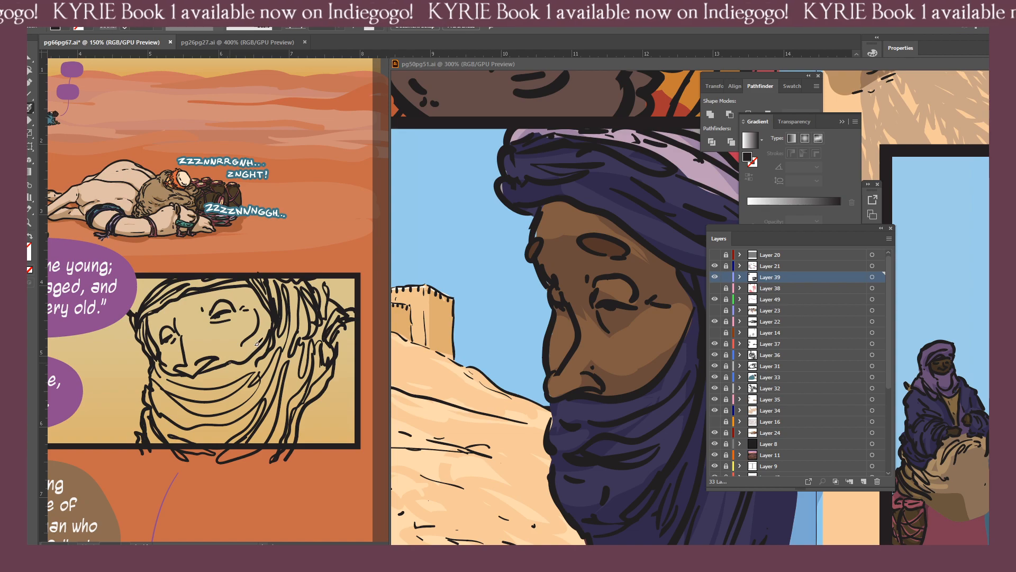
pyautogui.hotkey('shift', 'x')
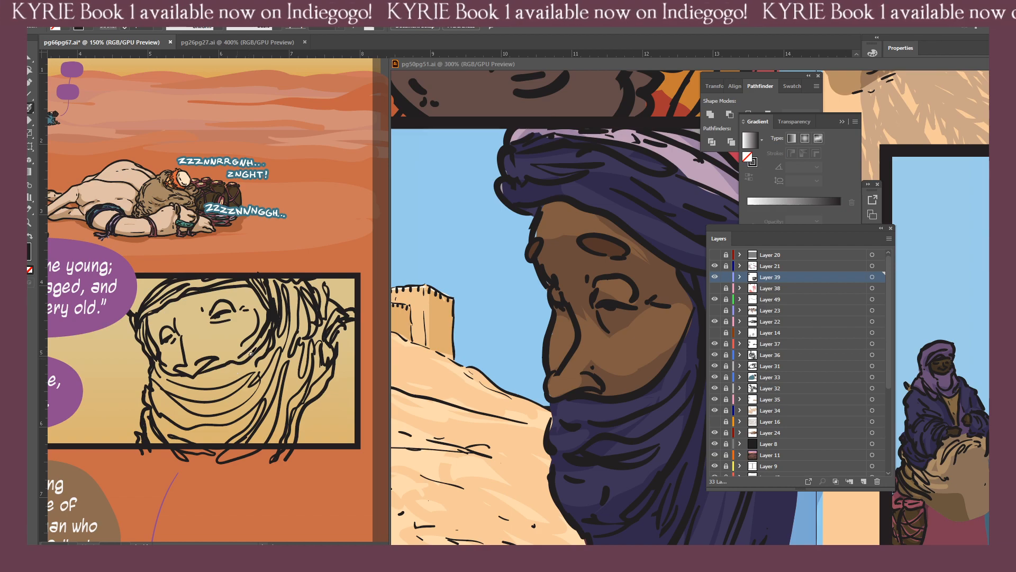
pyautogui.hotkey('ctrl', 'a')
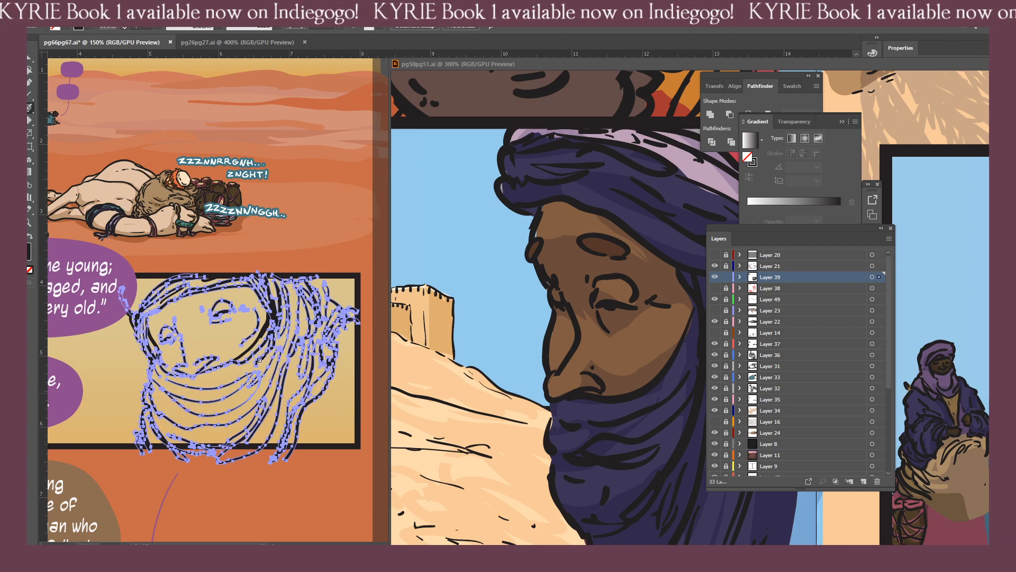
pyautogui.moveTo(236, 367)
pyautogui.mouseDown()
pyautogui.moveTo(265, 337)
pyautogui.moveTo(231, 366)
pyautogui.mouseUp()
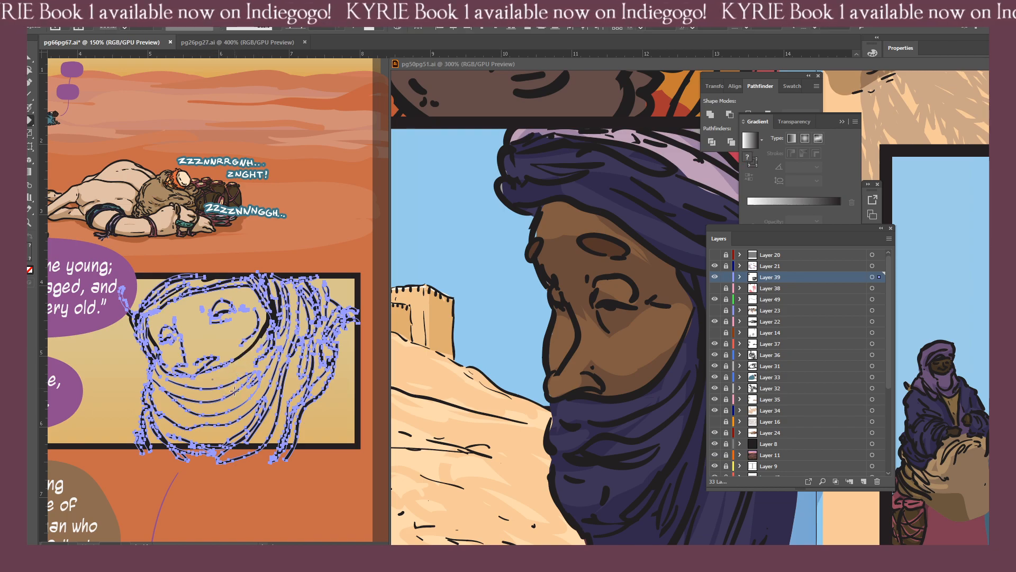
pyautogui.hotkey('ctrl', 'shift', 'a')
pyautogui.press('b')
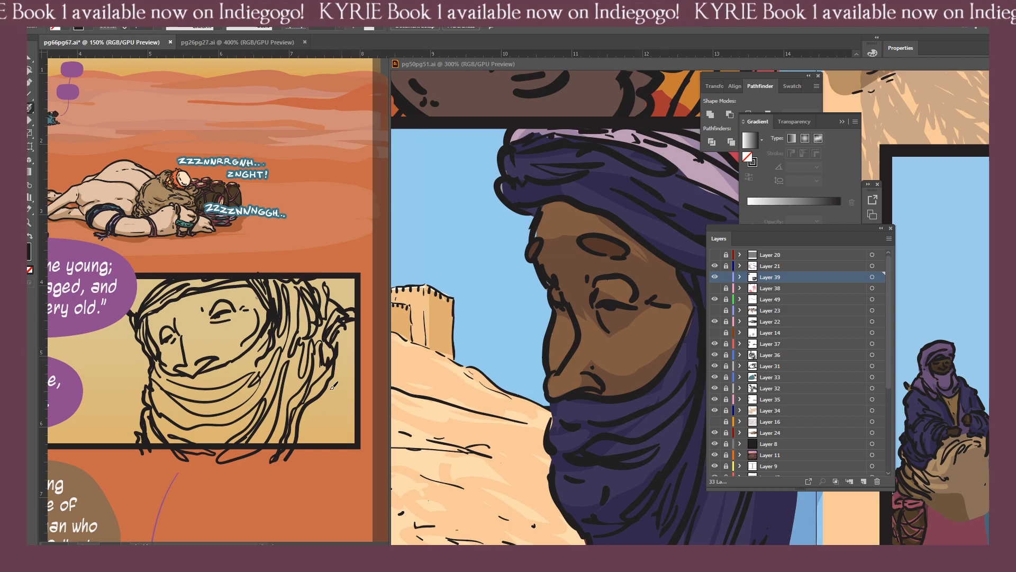
# Lock the finished ink layer, Layer 39, and show the rough sketch on Layer 38.
pyautogui.hotkey('ctrl', '-')
pyautogui.hotkey('ctrl', '-')
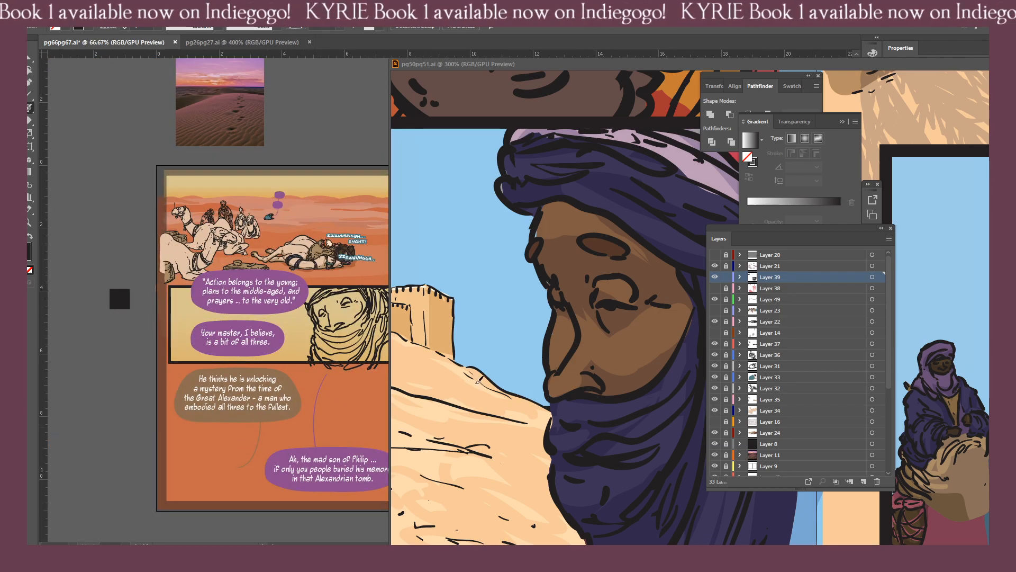
pyautogui.click(715, 288)
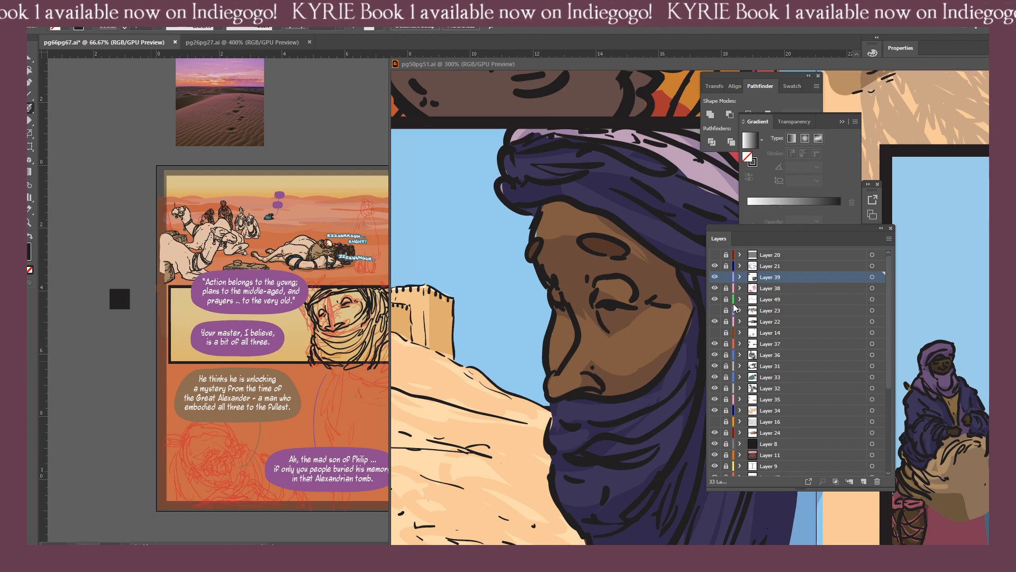
pyautogui.click(726, 277)
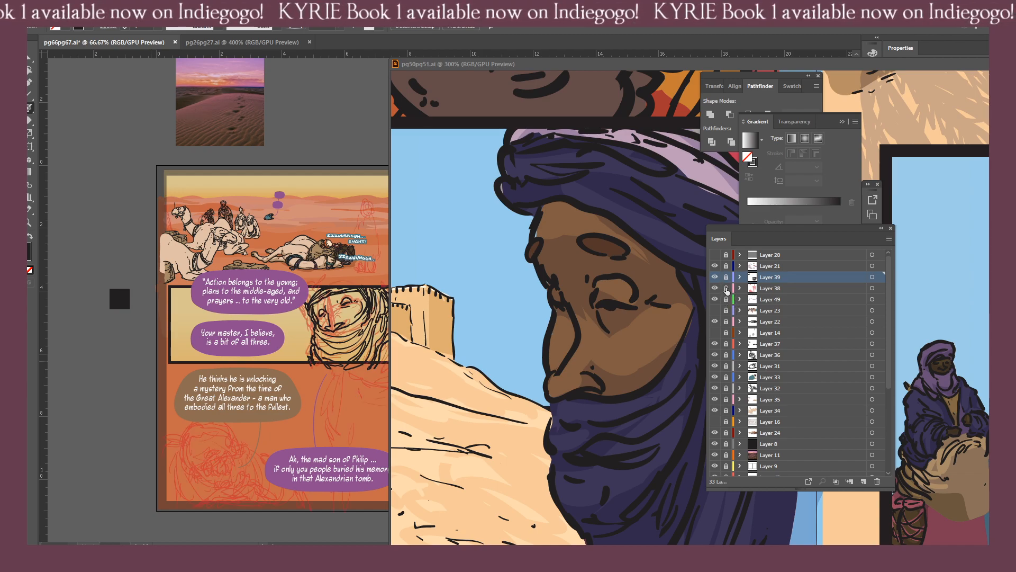
pyautogui.click(714, 288)
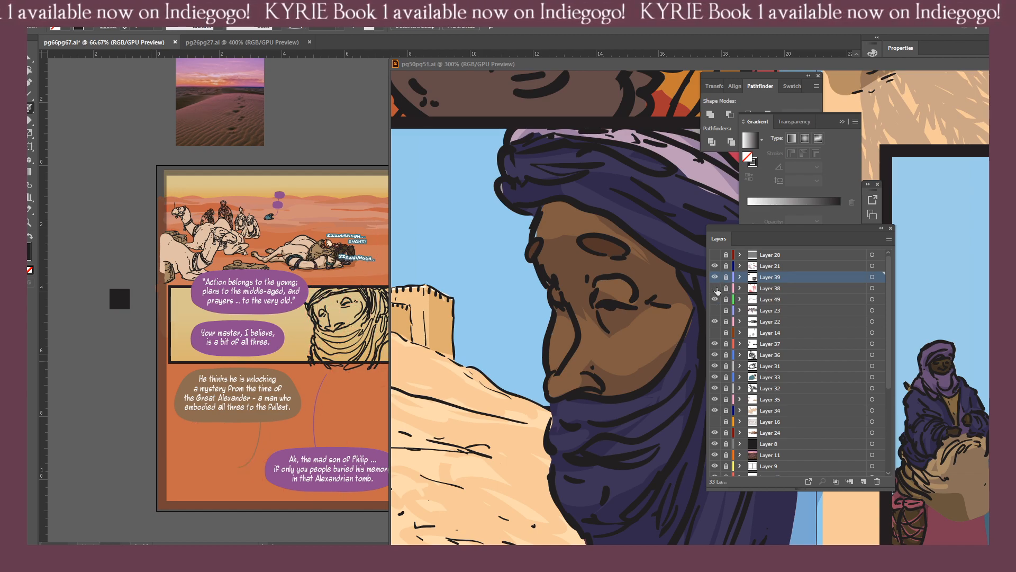
pyautogui.click(716, 289)
pyautogui.moveTo(200, 367)
pyautogui.mouseDown()
pyautogui.moveTo(76, 341)
pyautogui.moveTo(2, 357)
pyautogui.moveTo(291, 362)
pyautogui.mouseUp()
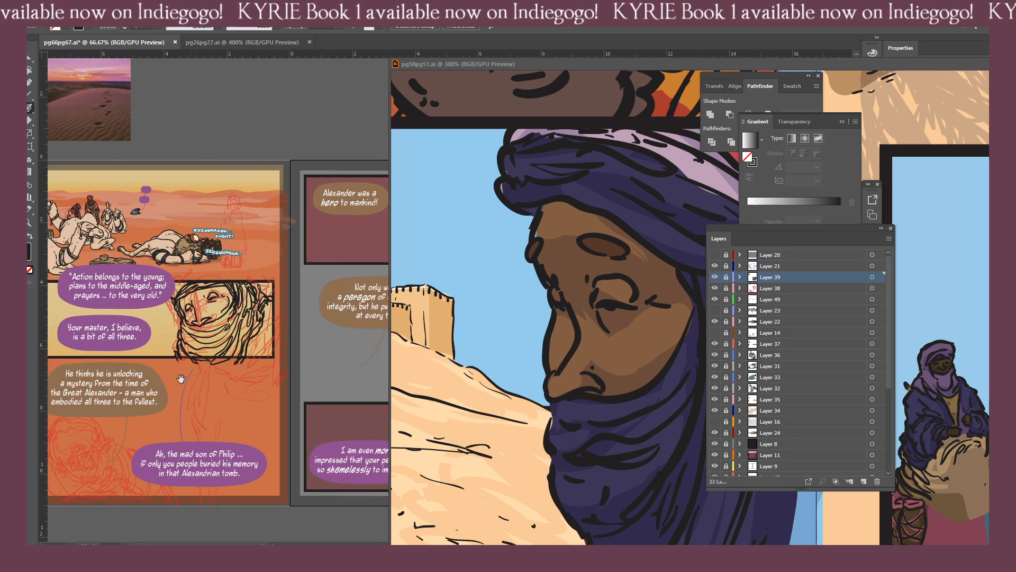
pyautogui.click(715, 276)
pyautogui.click(715, 287)
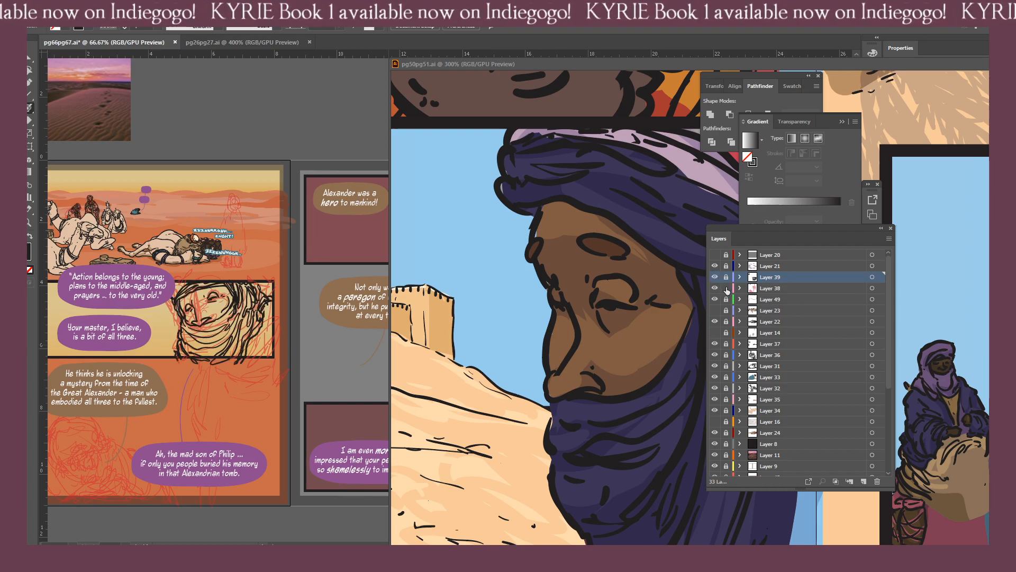
# Unlock Layer 38, select its rough sketch, and erase the sketch lines over the two figures behind the camels.
pyautogui.click(725, 288)
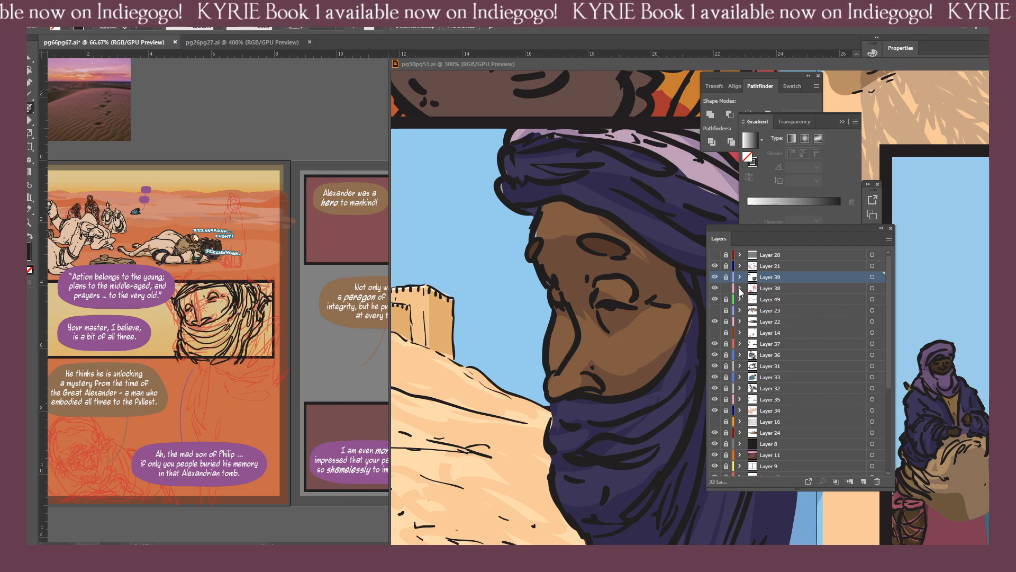
pyautogui.click(872, 288)
pyautogui.moveTo(173, 286); pyautogui.dragTo(215, 316)
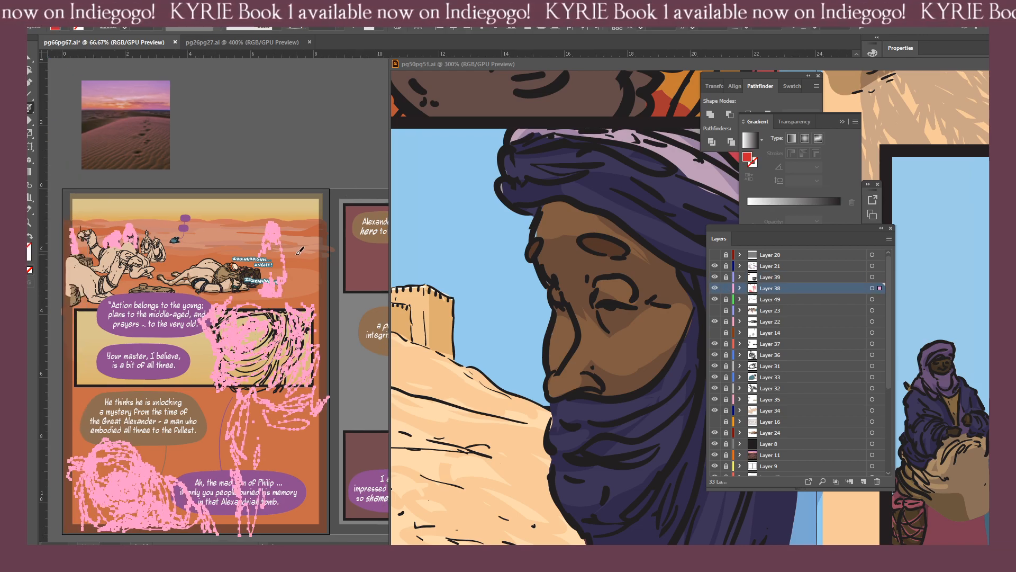
pyautogui.hotkey('shift', 'e')
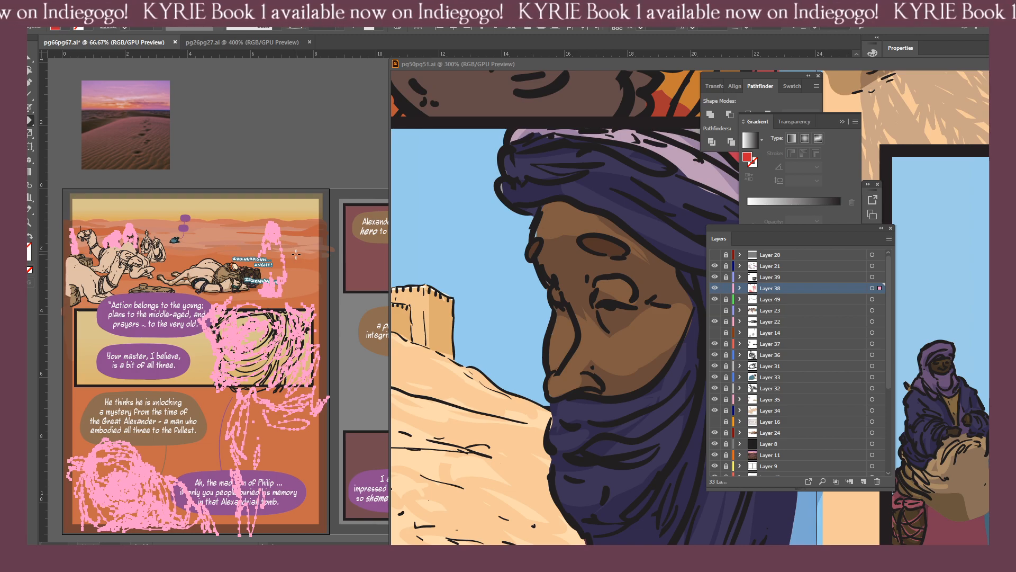
pyautogui.moveTo(158, 265); pyautogui.dragTo(330, 301)
pyautogui.hotkey('ctrl', '=')
pyautogui.hotkey('ctrl', '=')
pyautogui.hotkey('ctrl', '=')
pyautogui.scroll(8, 230, 434)
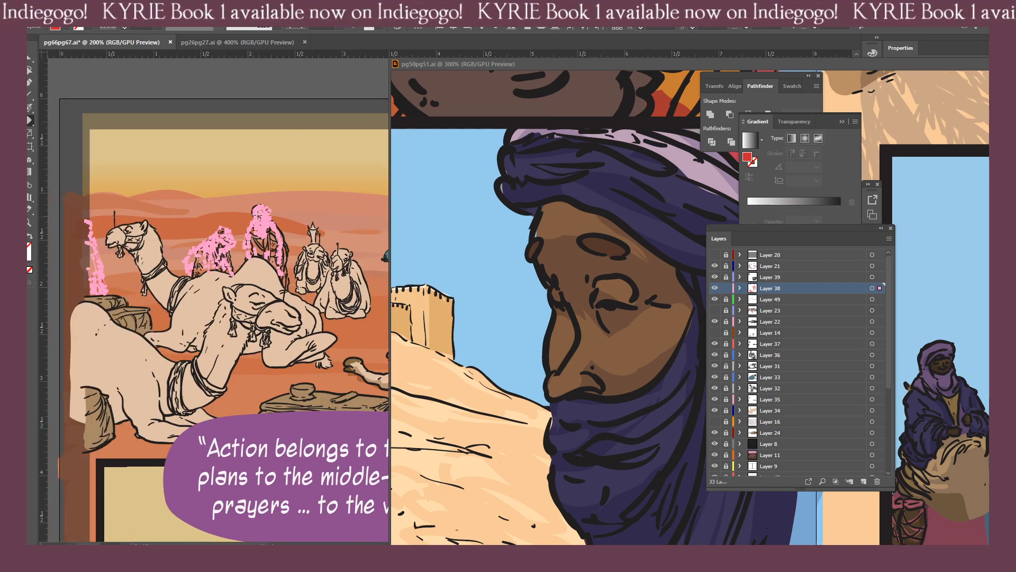
pyautogui.moveTo(258, 216)
pyautogui.mouseDown()
pyautogui.moveTo(275, 238)
pyautogui.moveTo(216, 261)
pyautogui.moveTo(213, 316)
pyautogui.mouseUp()
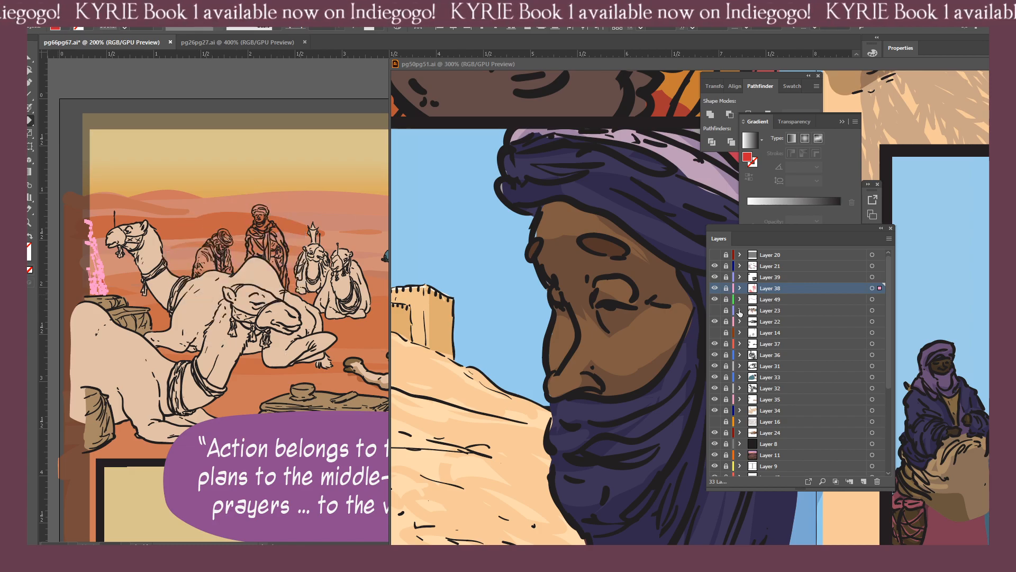
pyautogui.hotkey('ctrl', 'shift', 'a')
# Reactivate the ink layer, Layer 39, sample the black linework, and set it as the stroke with no fill.
pyautogui.hotkey('ctrl', '0')
pyautogui.moveTo(348, 219); pyautogui.dragTo(149, 316)
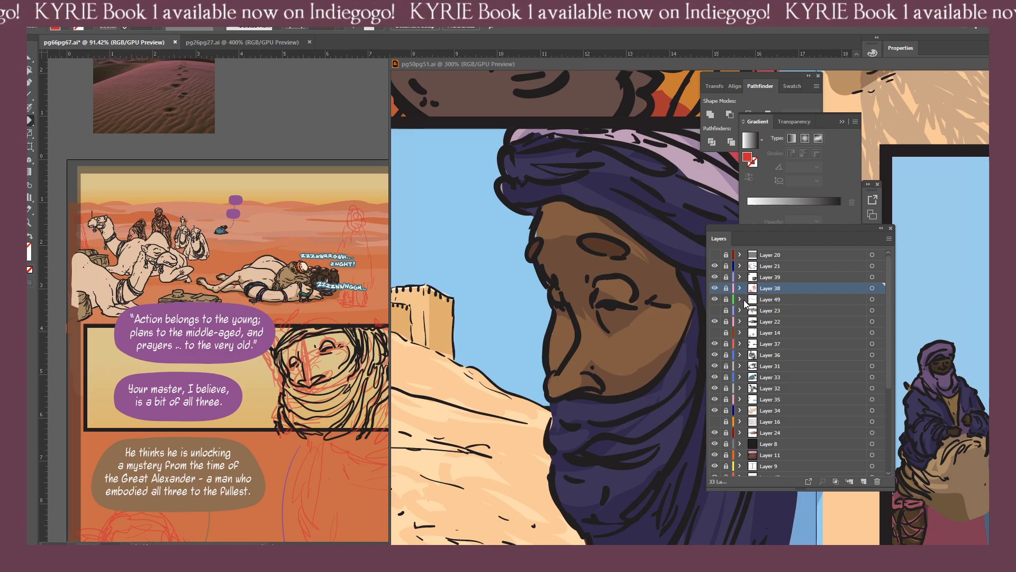
pyautogui.click(726, 278)
pyautogui.click(826, 279)
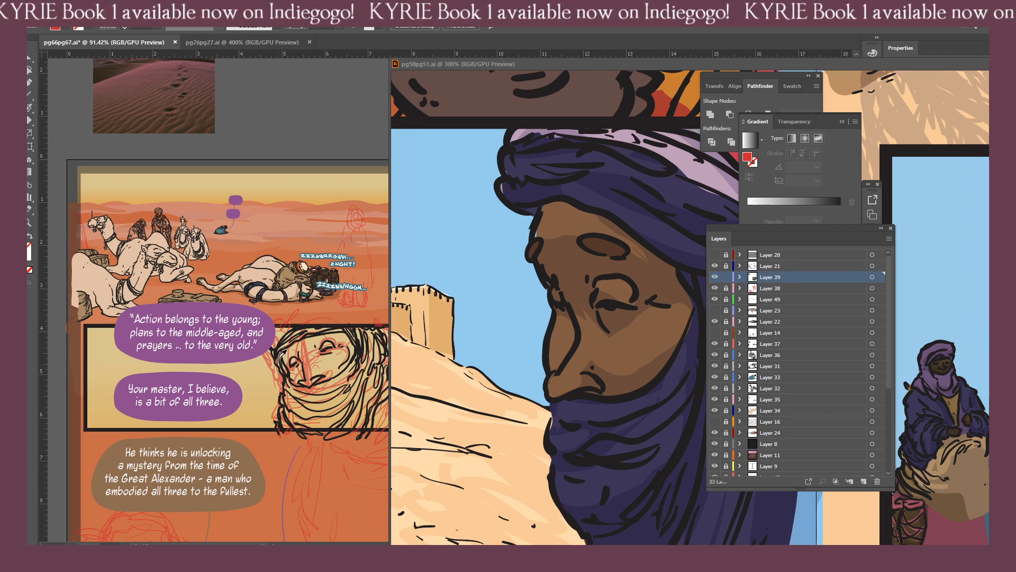
pyautogui.click(279, 349)
pyautogui.hscroll(3, 285, 347)
pyautogui.scroll(-1, 286, 346)
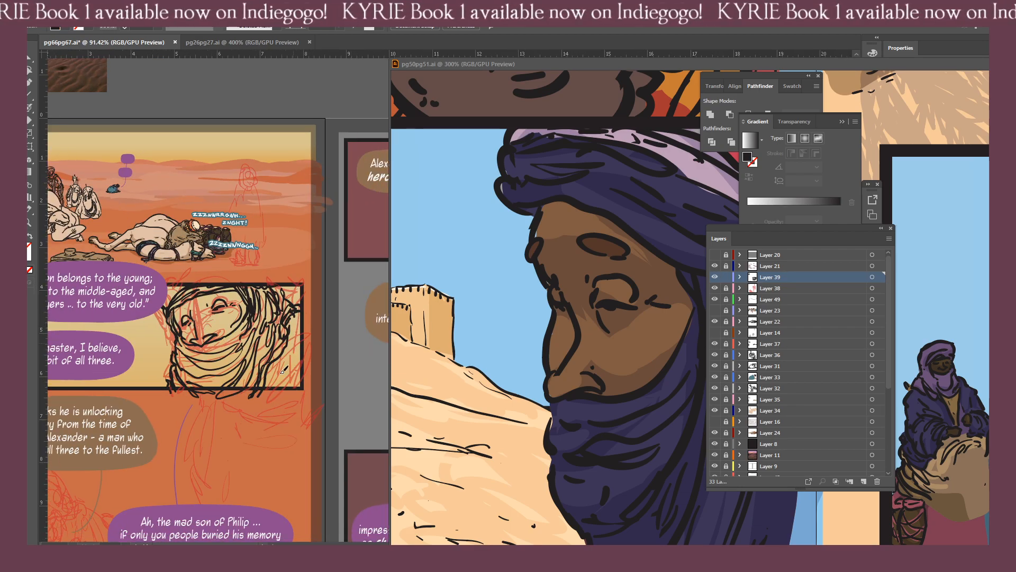
pyautogui.hotkey('shift', 'b')
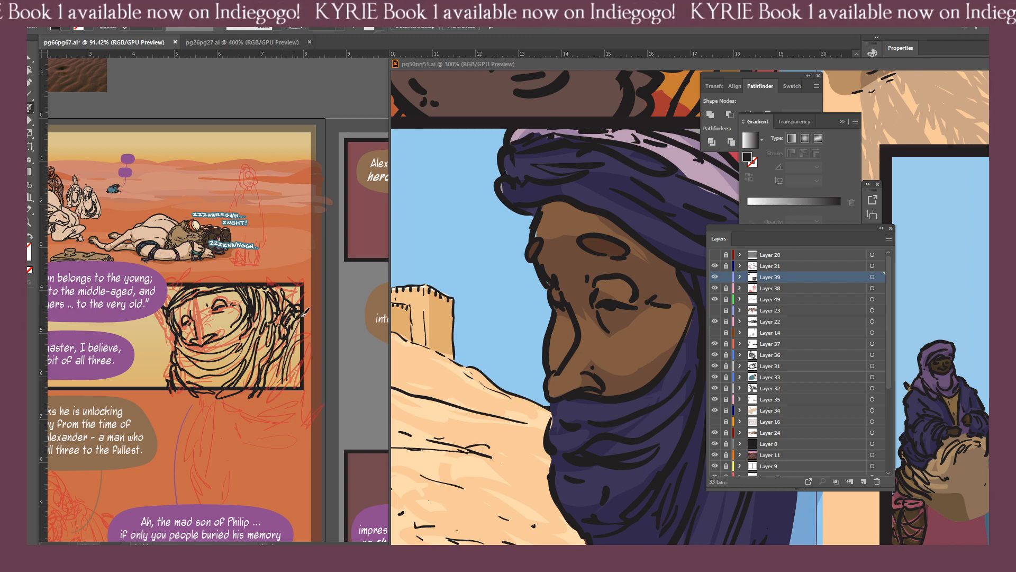
pyautogui.hotkey('shift', 'x')
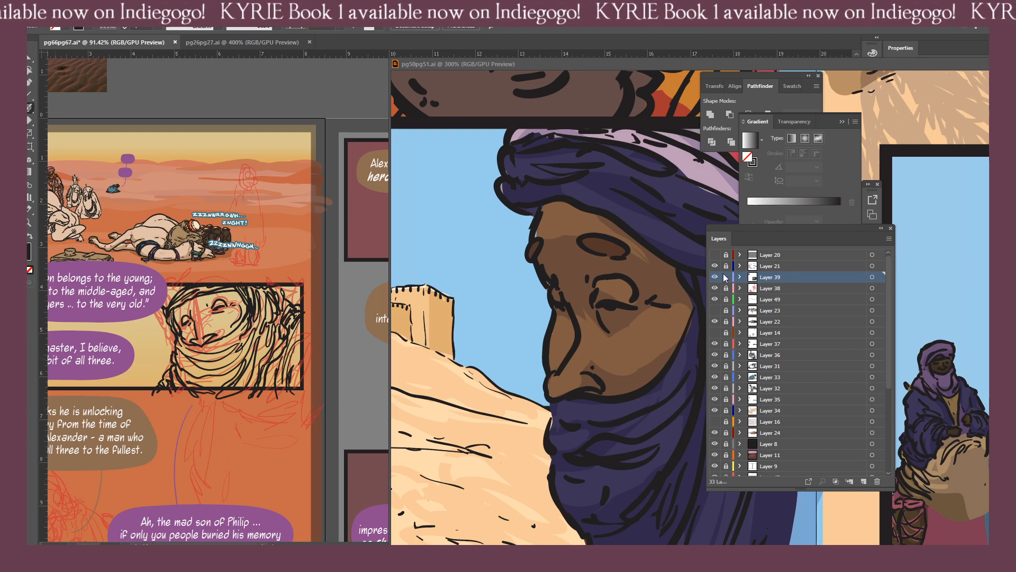
# Hide the rough sketch on Layer 38 to check the inked face panel without it.
pyautogui.click(715, 289)
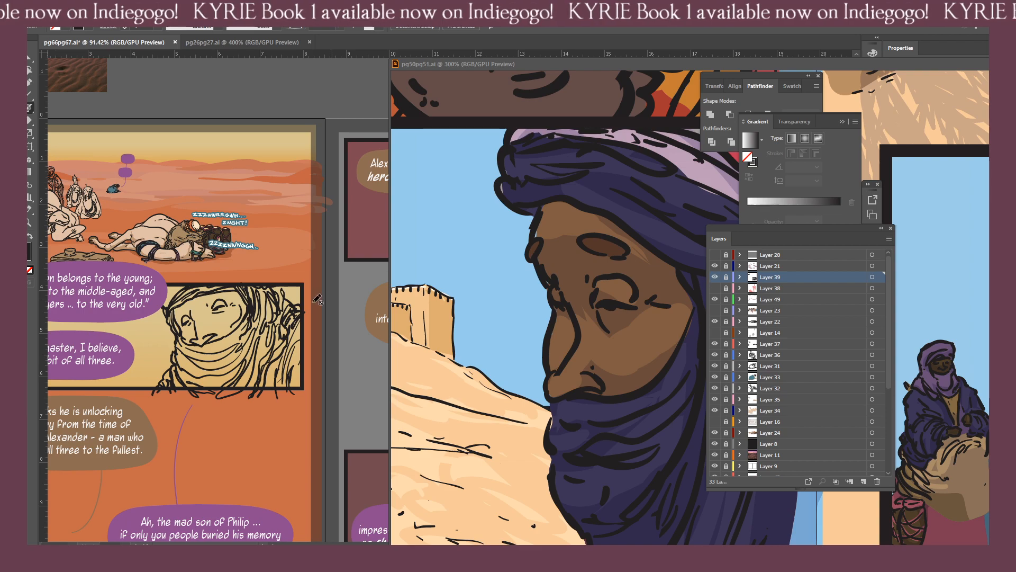
pyautogui.click(726, 277)
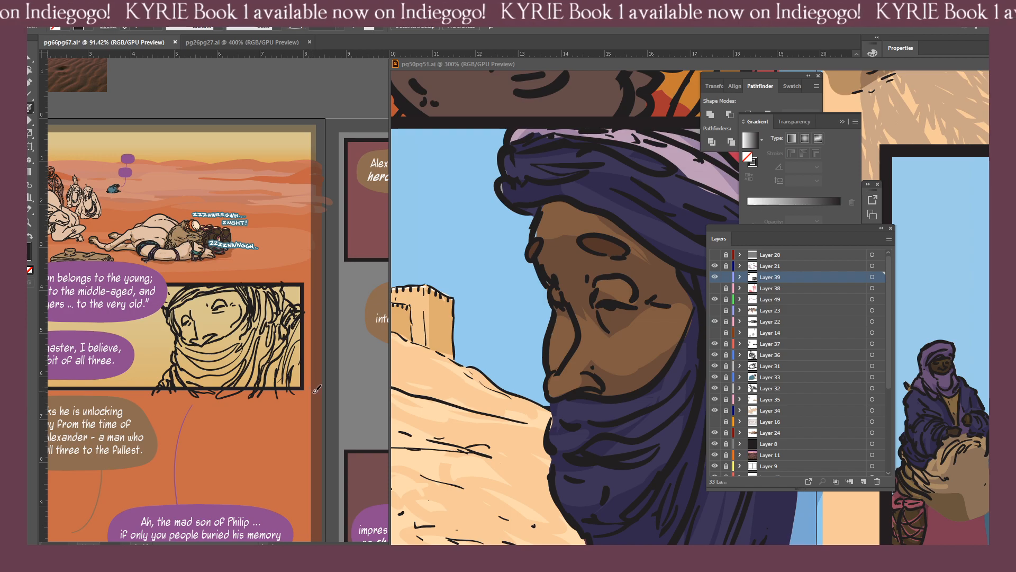
pyautogui.click(727, 277)
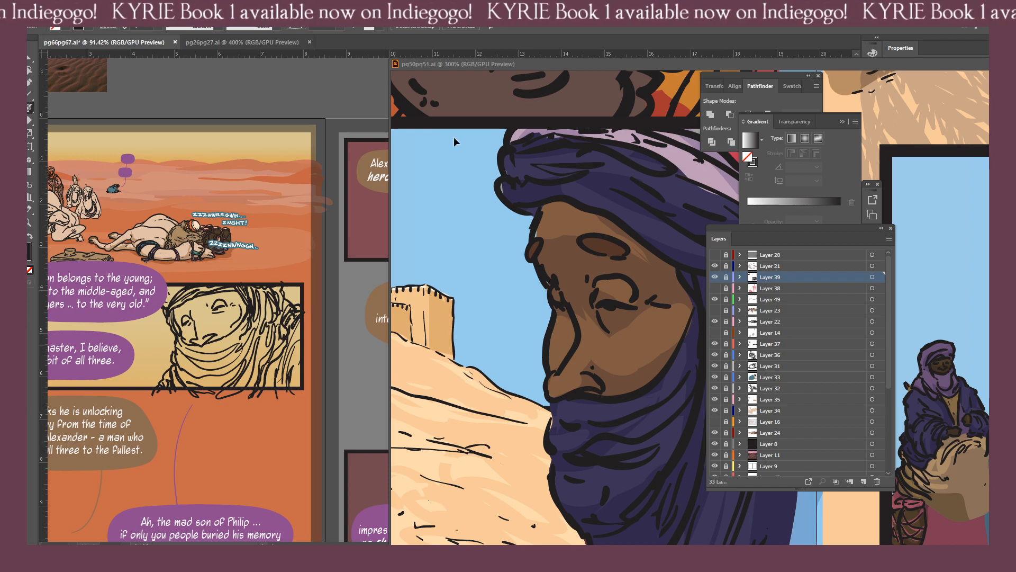
# Dock the floating pg50pg51.ai reference as a tabbed document and return to pg66pg67.ai.
pyautogui.moveTo(438, 65); pyautogui.dragTo(442, 39)
pyautogui.click(108, 42)
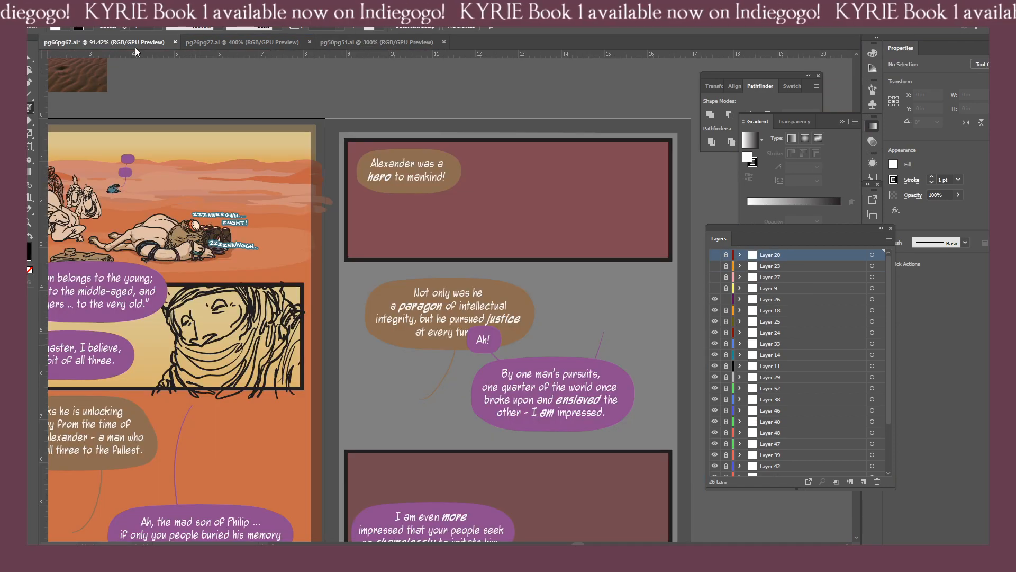
pyautogui.moveTo(242, 331); pyautogui.dragTo(376, 311)
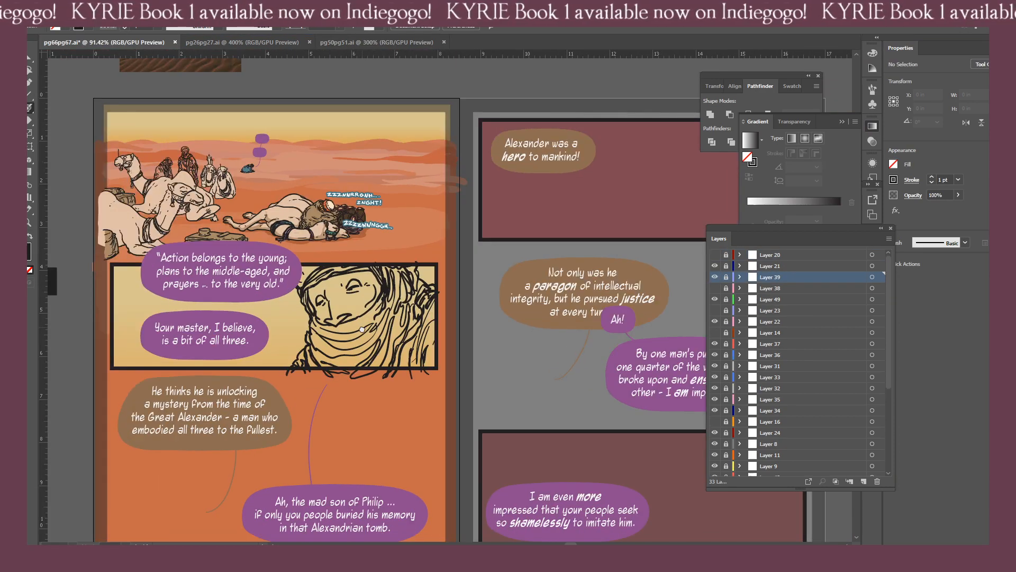
# Unlock Layer 39, show the rough sketch on Layer 38 again, and look over both pages.
pyautogui.click(726, 276)
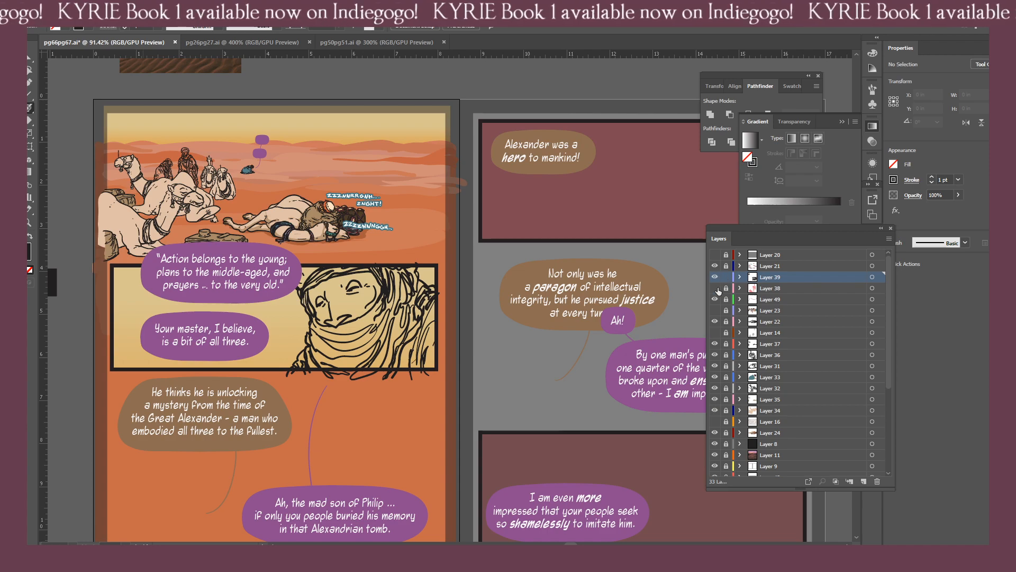
pyautogui.click(714, 288)
pyautogui.moveTo(284, 427); pyautogui.dragTo(357, 330)
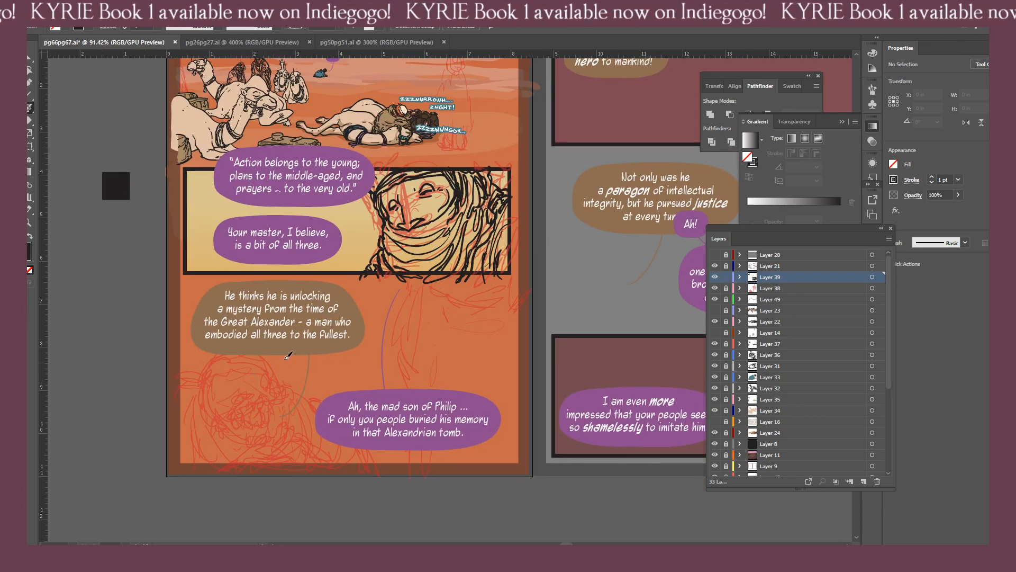
pyautogui.moveTo(159, 476); pyautogui.dragTo(91, 466)
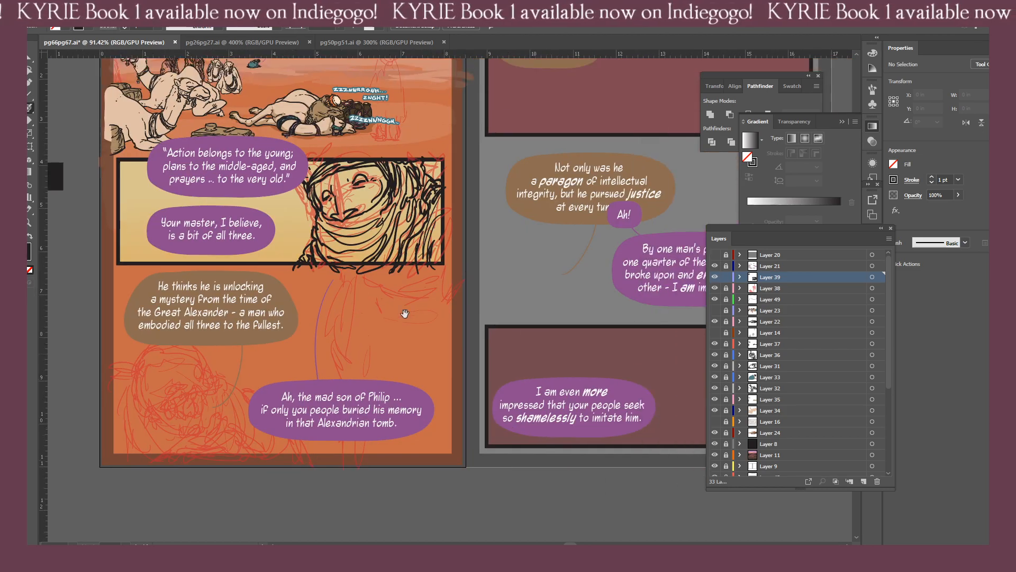
pyautogui.moveTo(374, 345); pyautogui.dragTo(200, 454)
pyautogui.moveTo(335, 328); pyautogui.dragTo(295, 352)
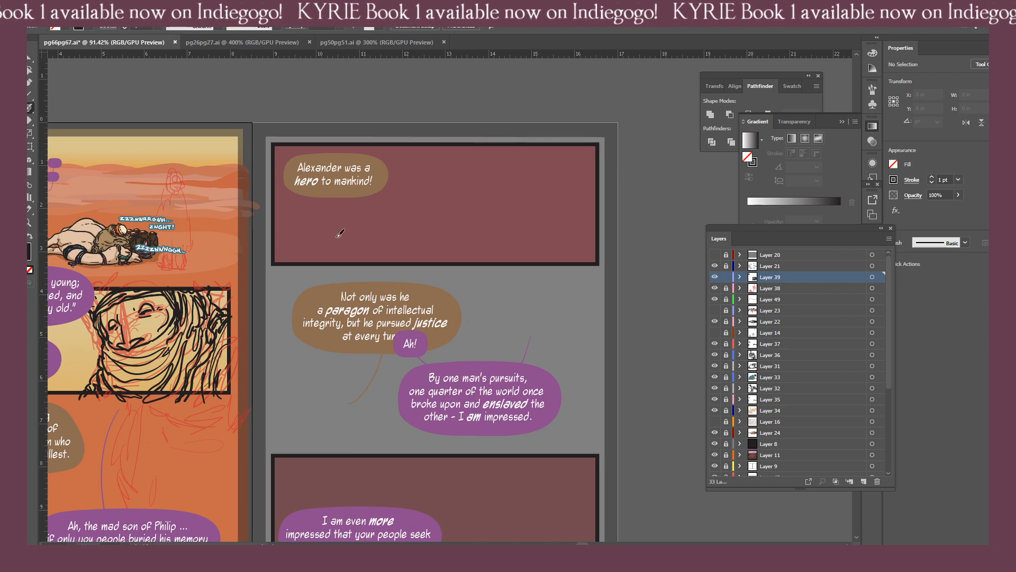
# Add short ink strokes between the eyes, on the forehead and along the near cheek of the veiled face.
pyautogui.moveTo(210, 341); pyautogui.dragTo(501, 312)
pyautogui.hotkey('ctrl', '=')
pyautogui.hotkey('ctrl', '=')
pyautogui.hotkey('ctrl', '=')
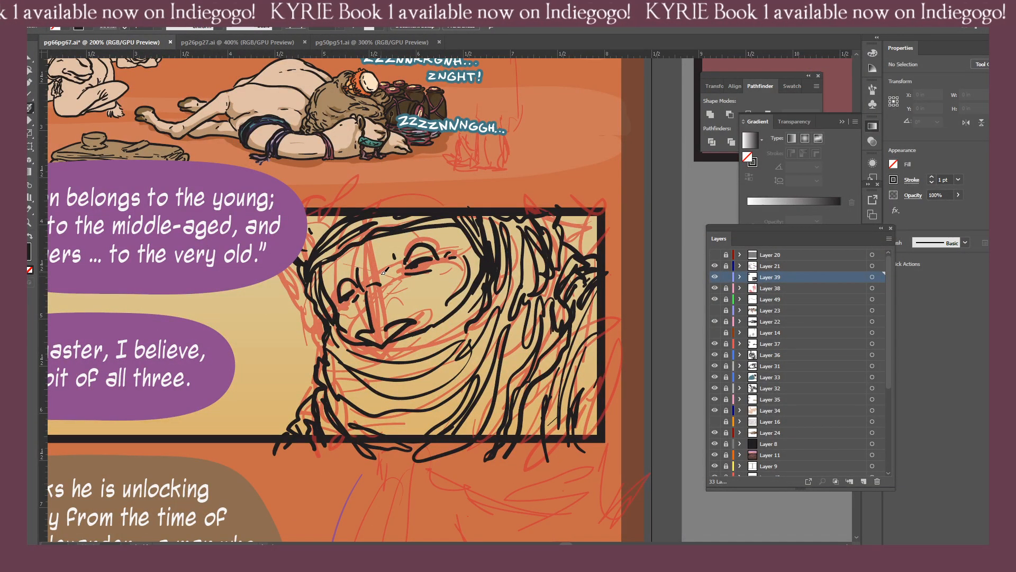
pyautogui.moveTo(382, 274); pyautogui.dragTo(380, 254)
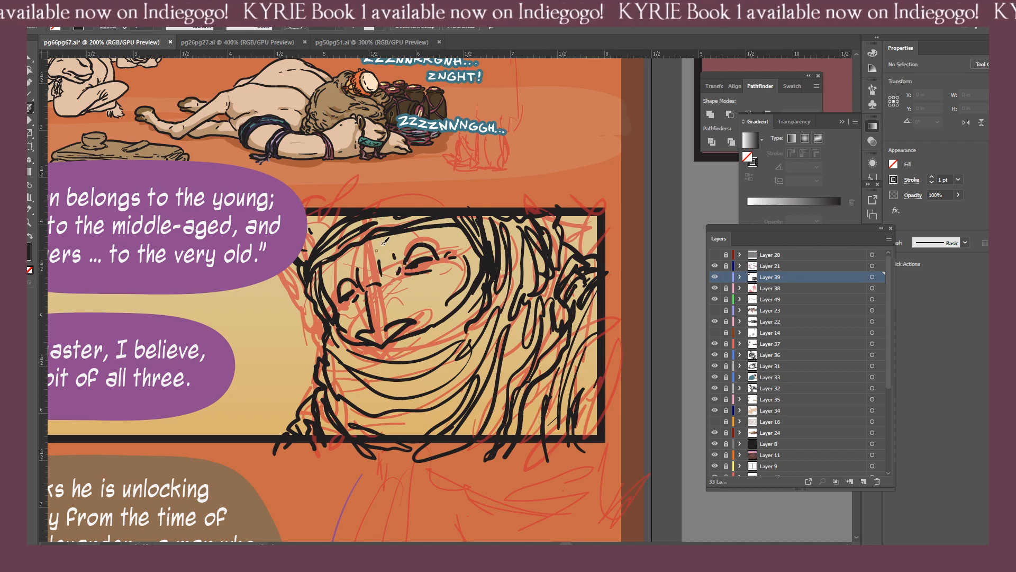
pyautogui.moveTo(398, 239); pyautogui.dragTo(366, 275)
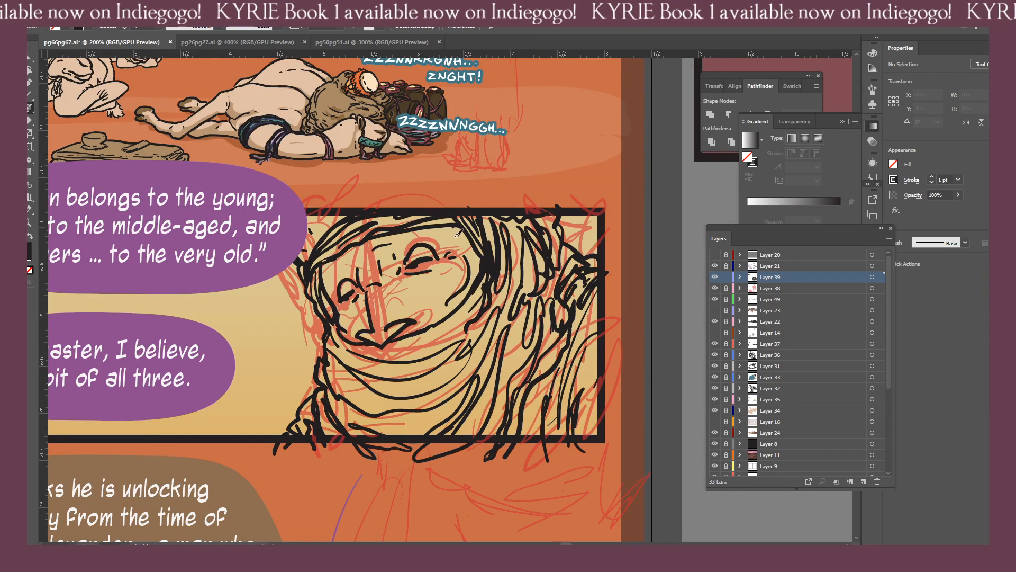
pyautogui.moveTo(474, 287); pyautogui.dragTo(469, 311)
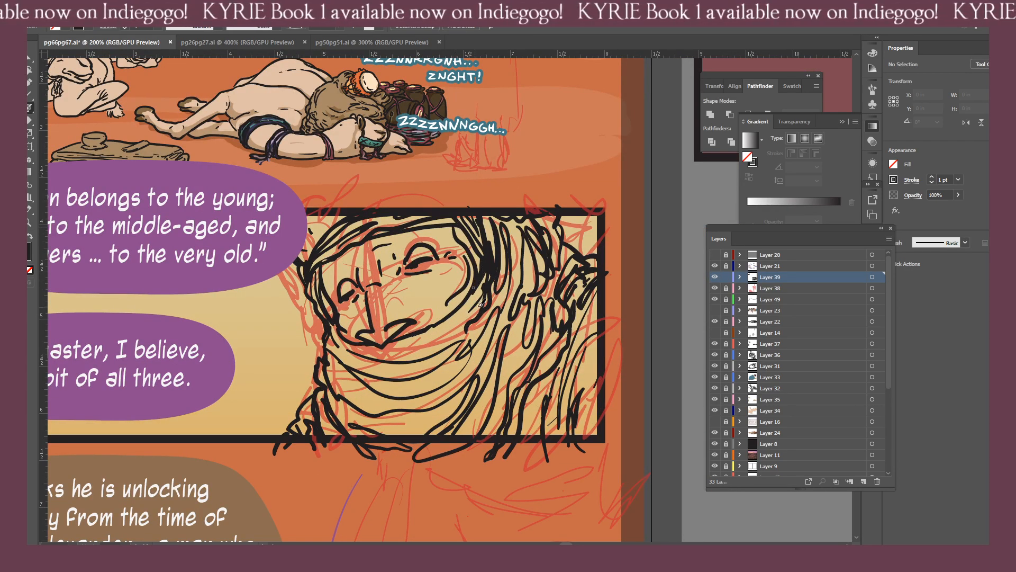
# Switch Layer 39's visibility off and on to compare the inked figures with the rough sketch.
pyautogui.hotkey('ctrl', '-')
pyautogui.hotkey('ctrl', '-')
pyautogui.hotkey('ctrl', '-')
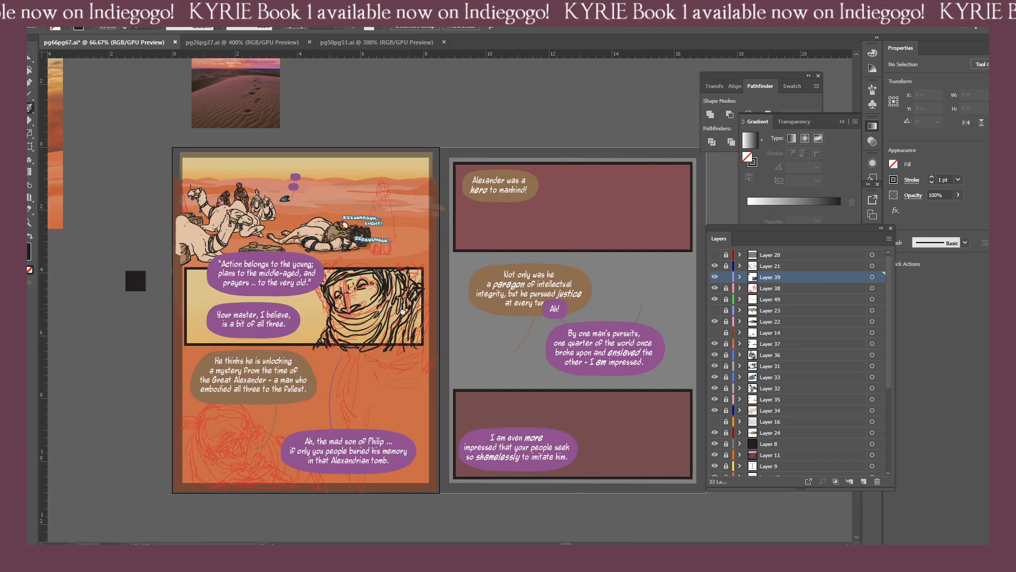
pyautogui.moveTo(597, 279); pyautogui.dragTo(517, 296)
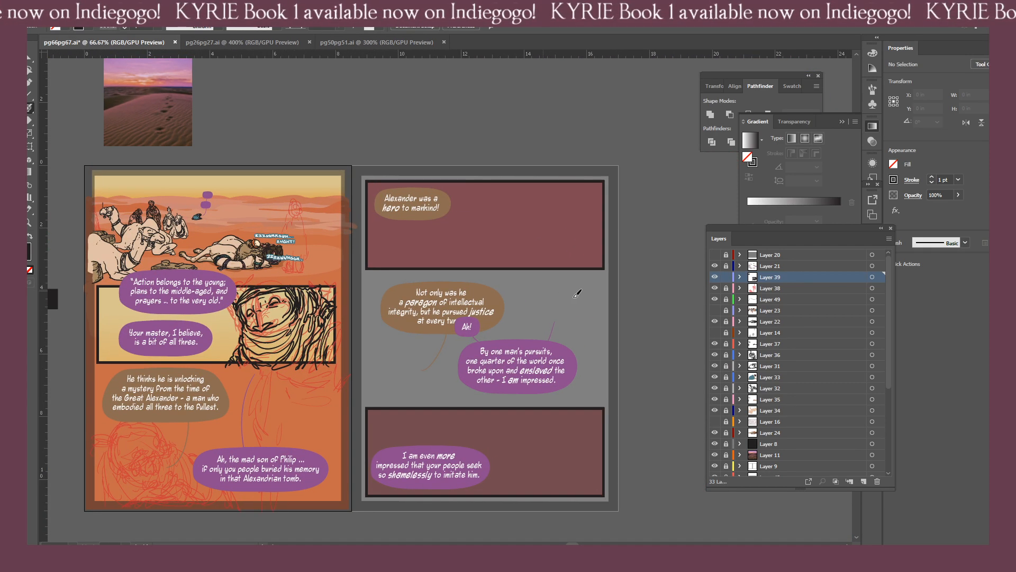
pyautogui.click(726, 277)
pyautogui.click(714, 277)
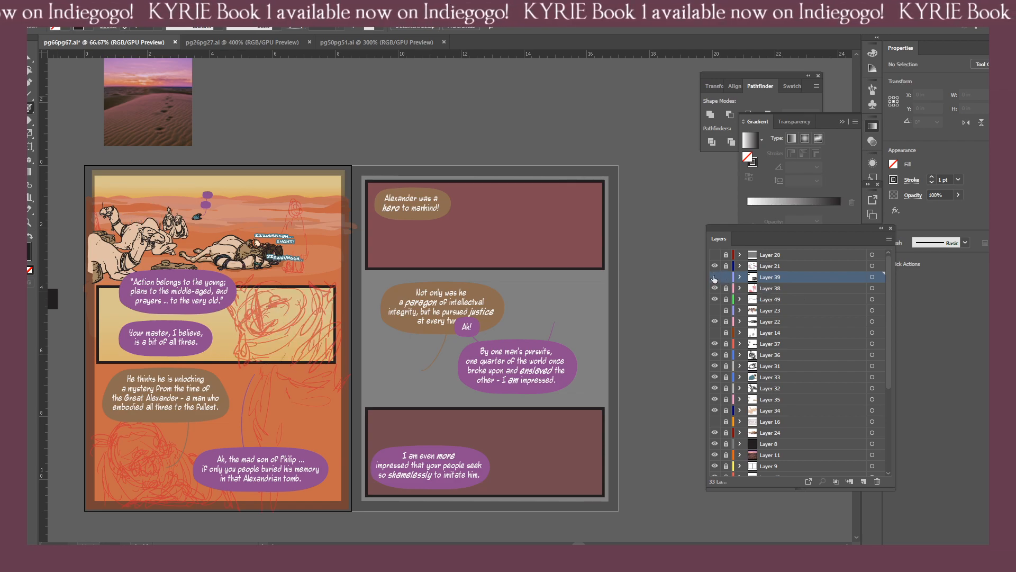
pyautogui.click(714, 277)
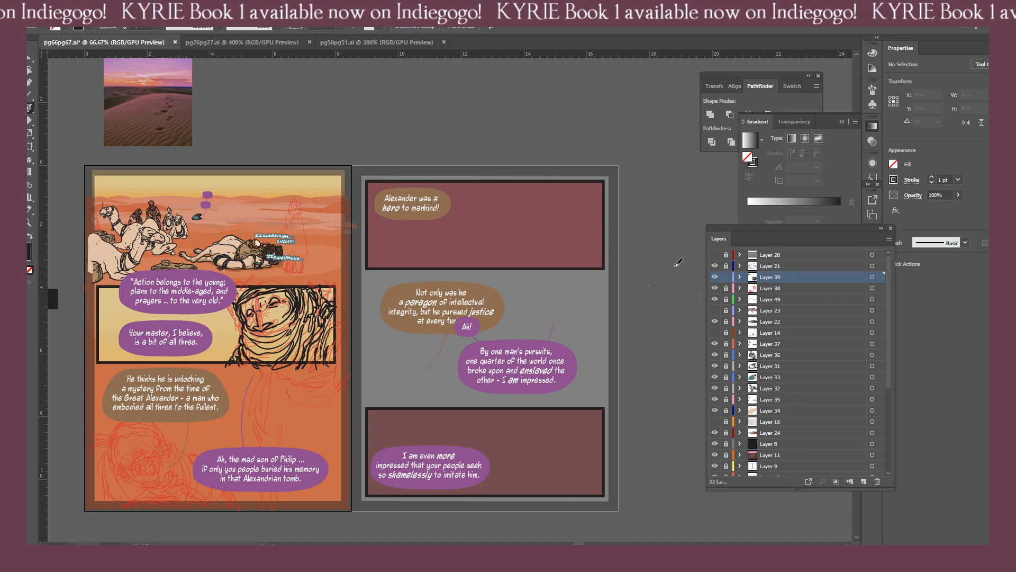
# Recolour the whole rough sketch on Layer 38 to a black fill at 50% opacity by sampling the black square beside the page.
pyautogui.moveTo(356, 331); pyautogui.dragTo(338, 369)
pyautogui.hotkey('ctrl', '=')
pyautogui.hotkey('ctrl', '=')
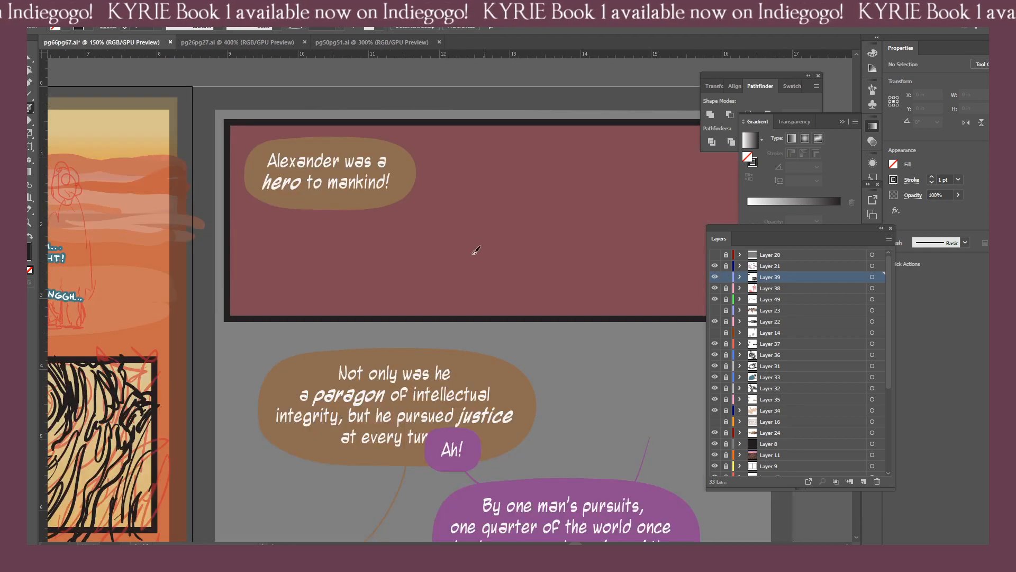
pyautogui.hotkey('ctrl', '-')
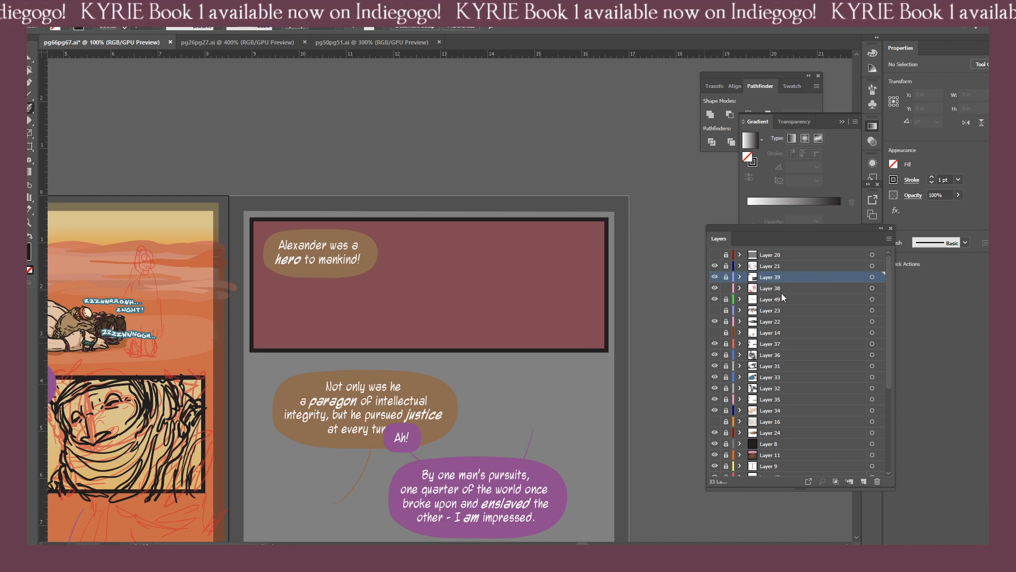
pyautogui.click(880, 287)
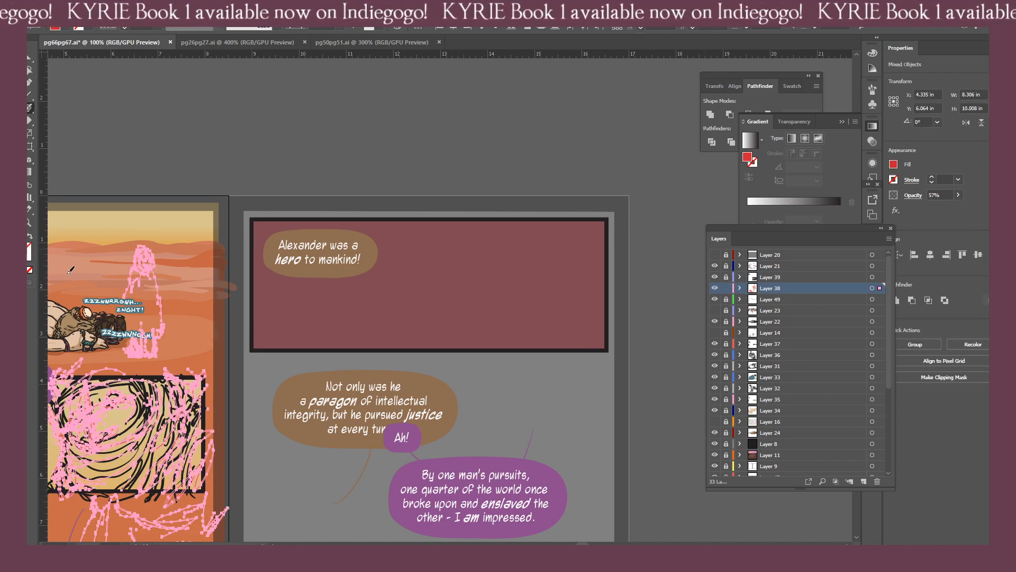
pyautogui.moveTo(189, 340); pyautogui.dragTo(470, 349)
pyautogui.press('i')
pyautogui.click(59, 402)
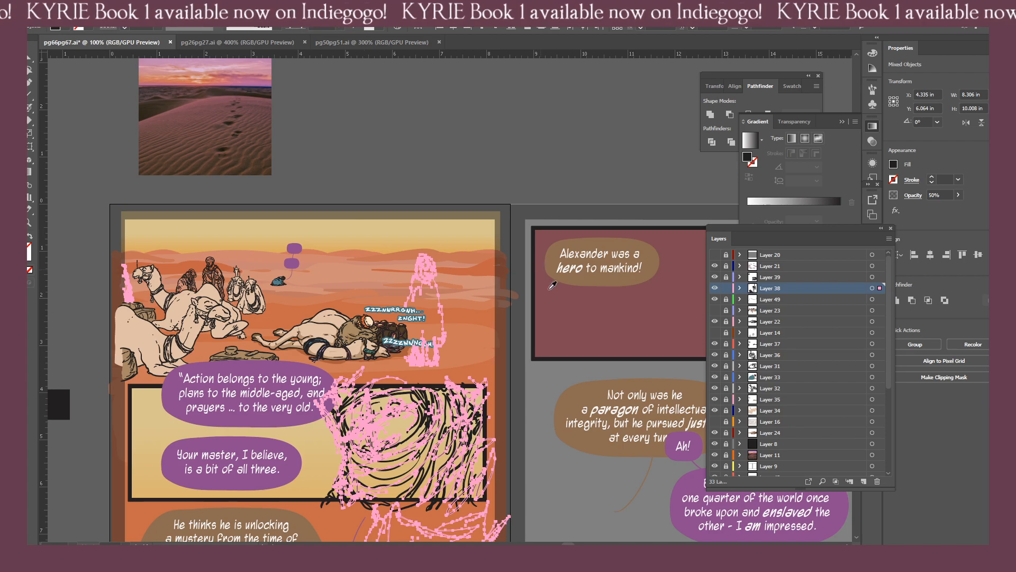
pyautogui.hotkey('ctrl', '=')
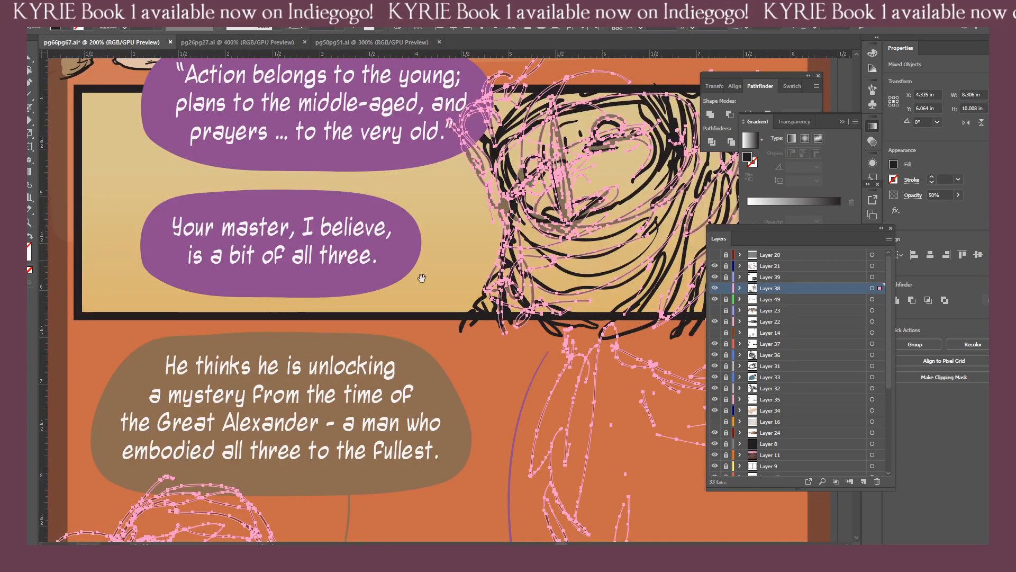
pyautogui.moveTo(422, 277); pyautogui.dragTo(103, 340)
# Lock Layer 38, activate the unlocked Layer 39, and sample page 67's maroon panel colour as the Blob Brush fill.
pyautogui.click(726, 288)
pyautogui.click(726, 277)
pyautogui.click(762, 278)
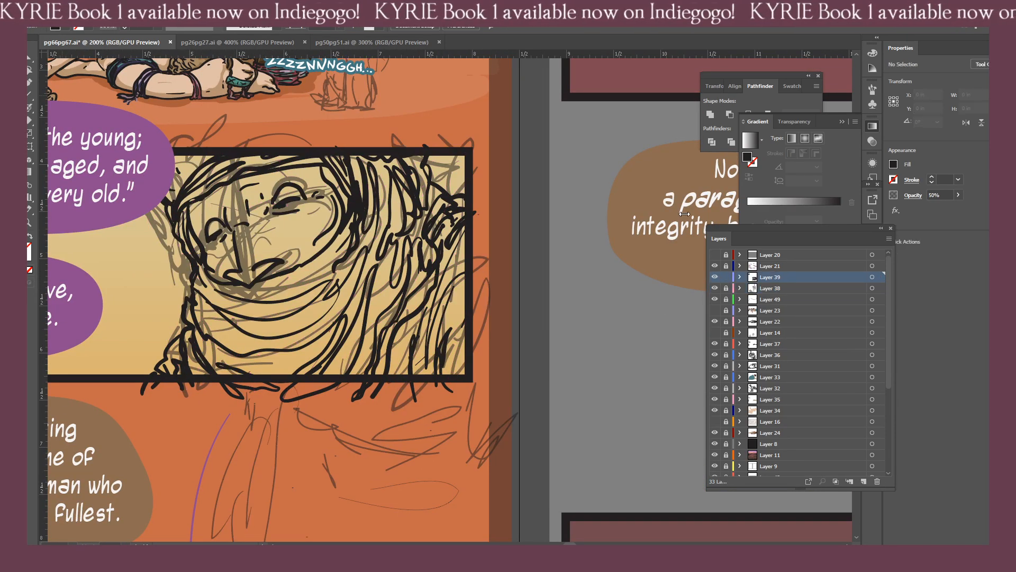
pyautogui.moveTo(455, 217); pyautogui.dragTo(153, 444)
pyautogui.moveTo(646, 213)
pyautogui.mouseDown()
pyautogui.moveTo(358, 349)
pyautogui.moveTo(351, 365)
pyautogui.mouseUp()
pyautogui.click(362, 343)
pyautogui.hotkey('shift', 'b')
pyautogui.hotkey('ctrl', '-')
pyautogui.hotkey('ctrl', '-')
pyautogui.moveTo(408, 350); pyautogui.dragTo(486, 321)
pyautogui.hotkey('ctrl', '=')
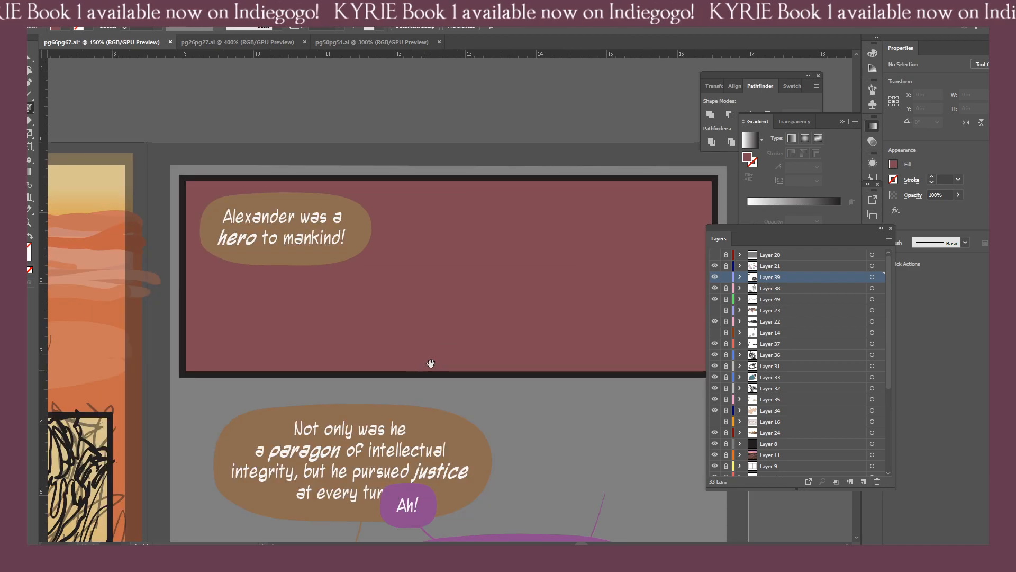
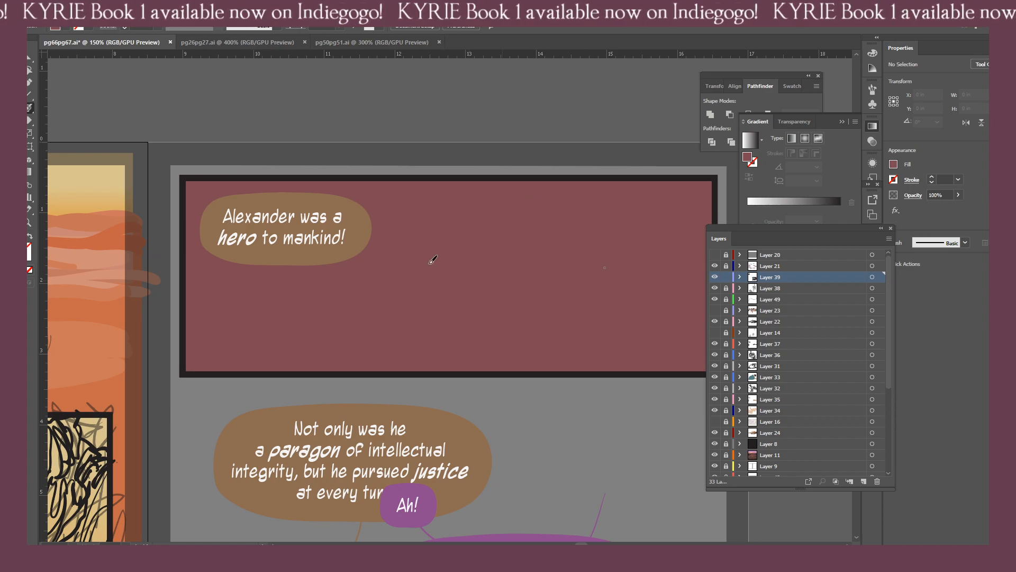
# Select the maroon test strokes in page 67's first panel and delete them.
pyautogui.click(541, 237)
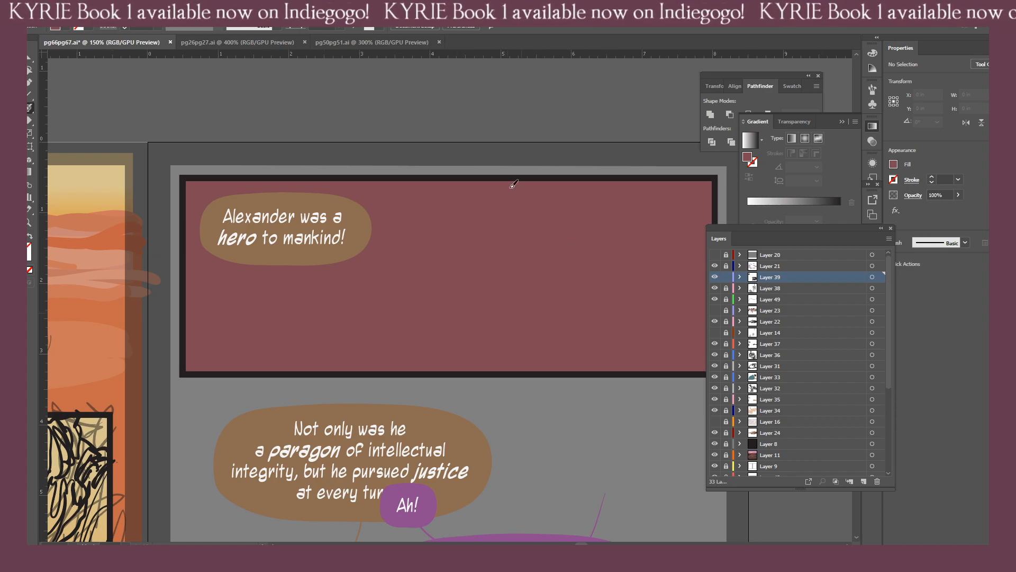
pyautogui.hotkey('shift', 'x')
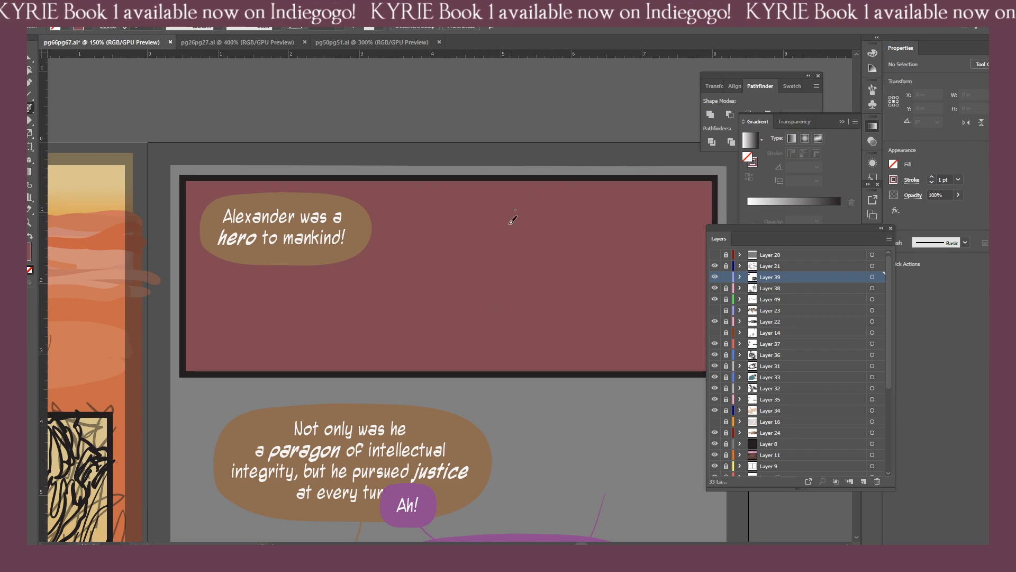
pyautogui.hotkey('ctrl', 'a')
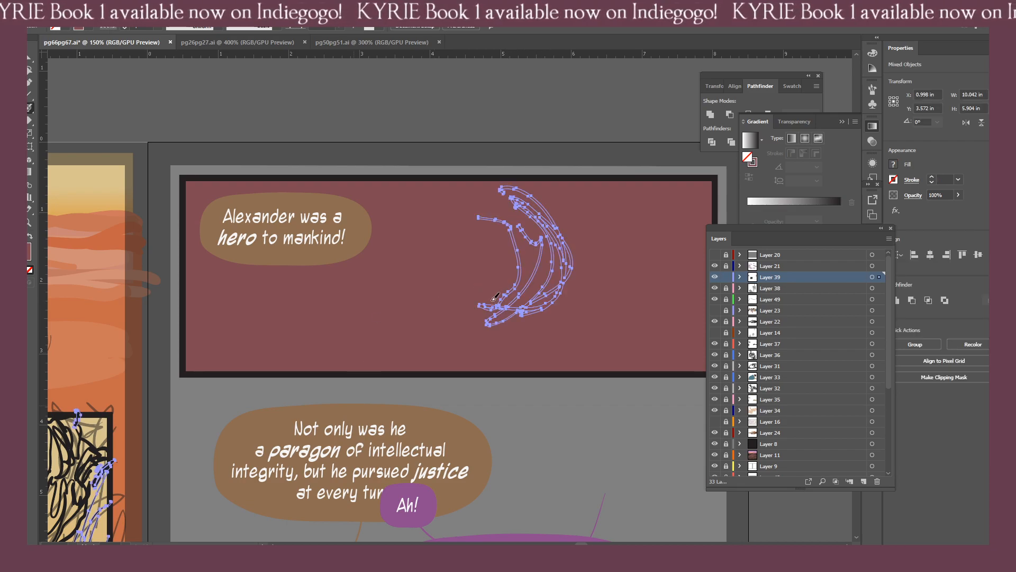
pyautogui.press('v')
pyautogui.moveTo(431, 157); pyautogui.dragTo(581, 369)
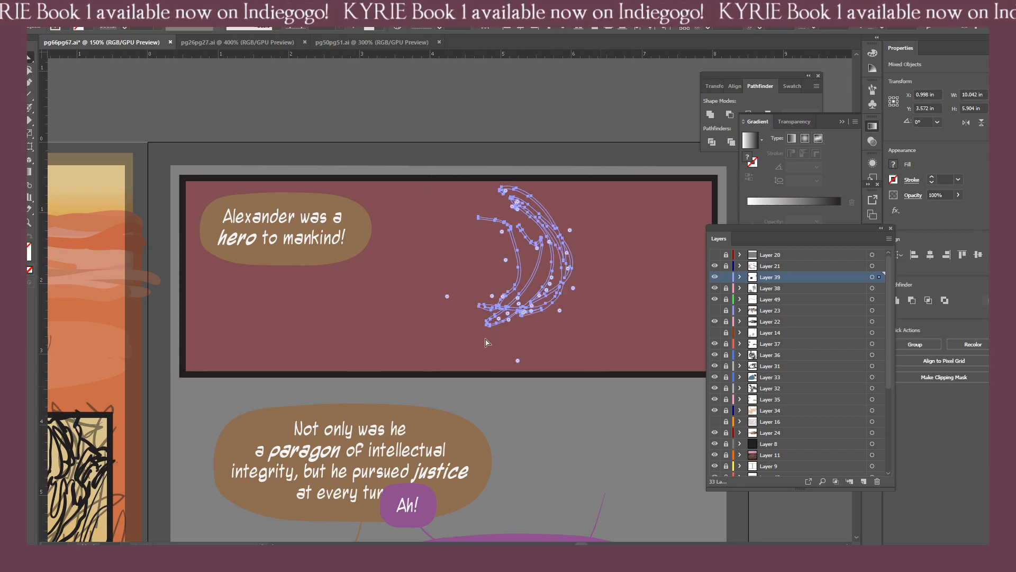
pyautogui.press('Delete')
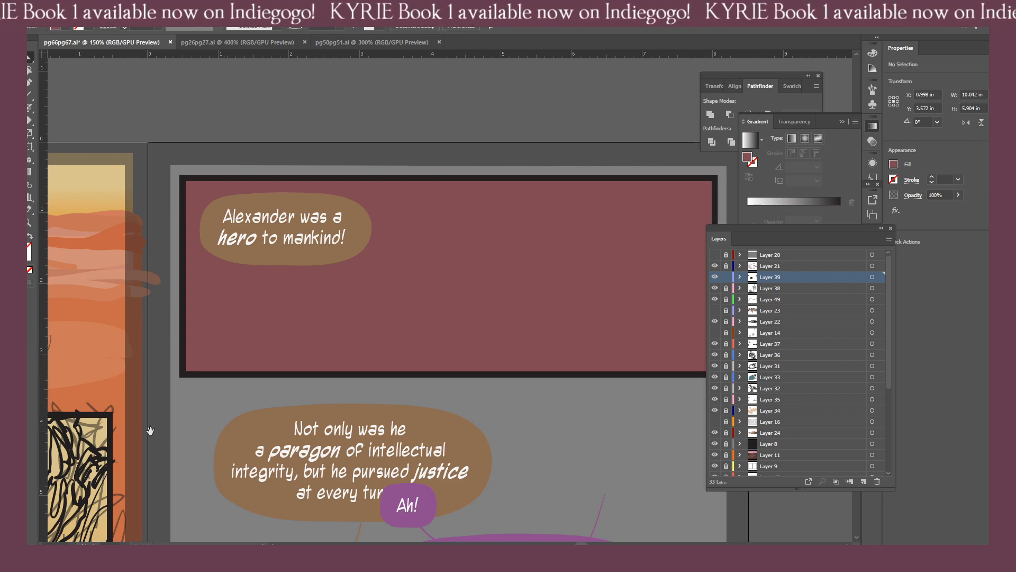
# Sample a black ink colour from page 66 for the Blob Brush, keeping Layer 39 active for page 67's first panel.
pyautogui.moveTo(153, 429); pyautogui.dragTo(372, 397)
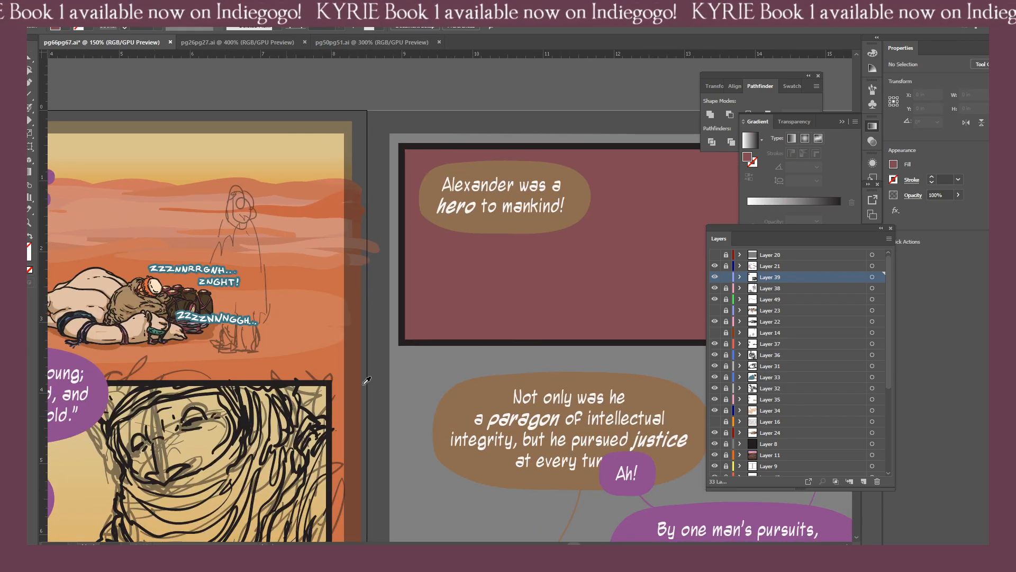
pyautogui.moveTo(469, 347); pyautogui.dragTo(171, 395)
pyautogui.hotkey('shift', 'b')
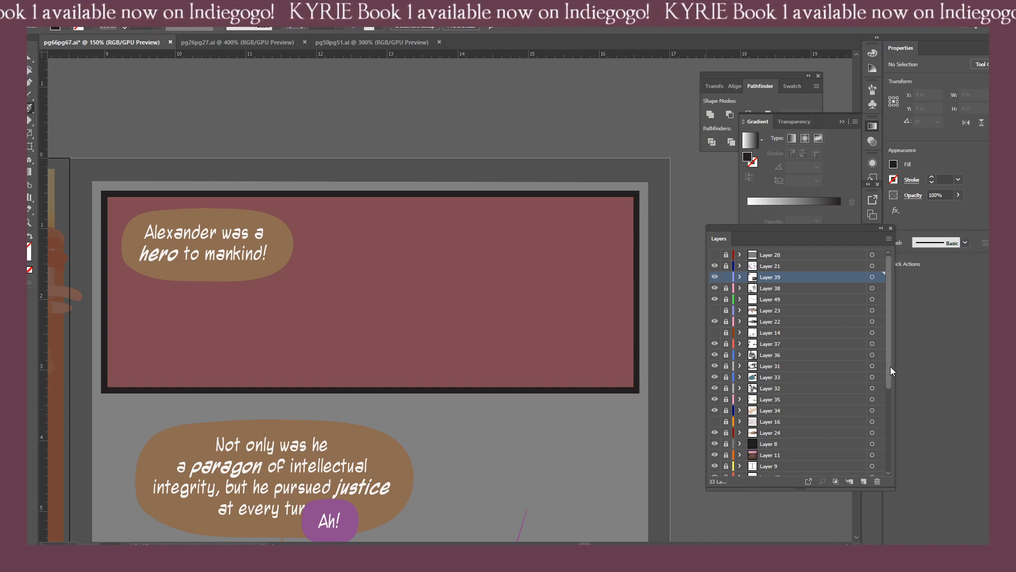
pyautogui.moveTo(890, 366); pyautogui.dragTo(875, 452)
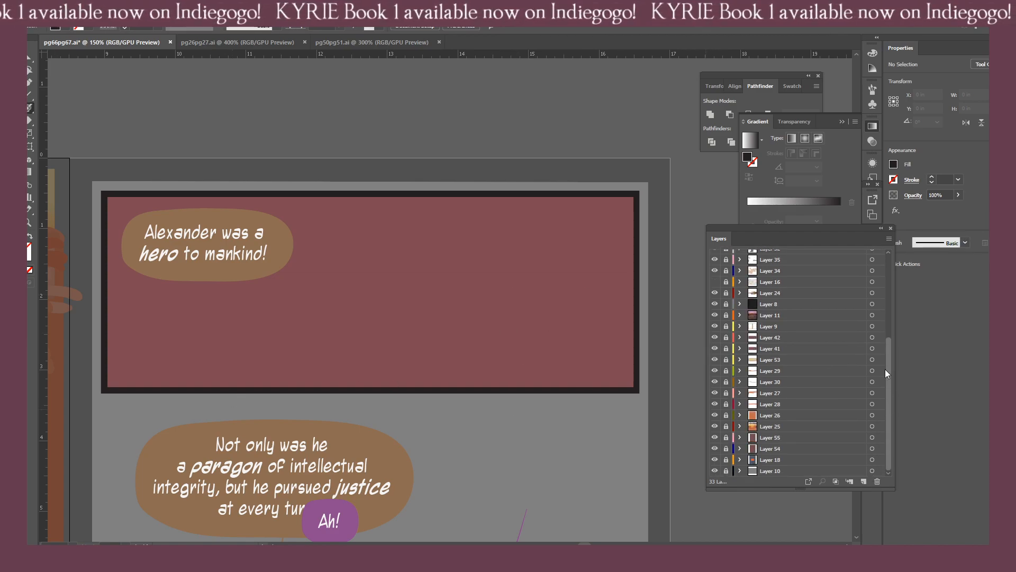
pyautogui.scroll(4, 885, 370)
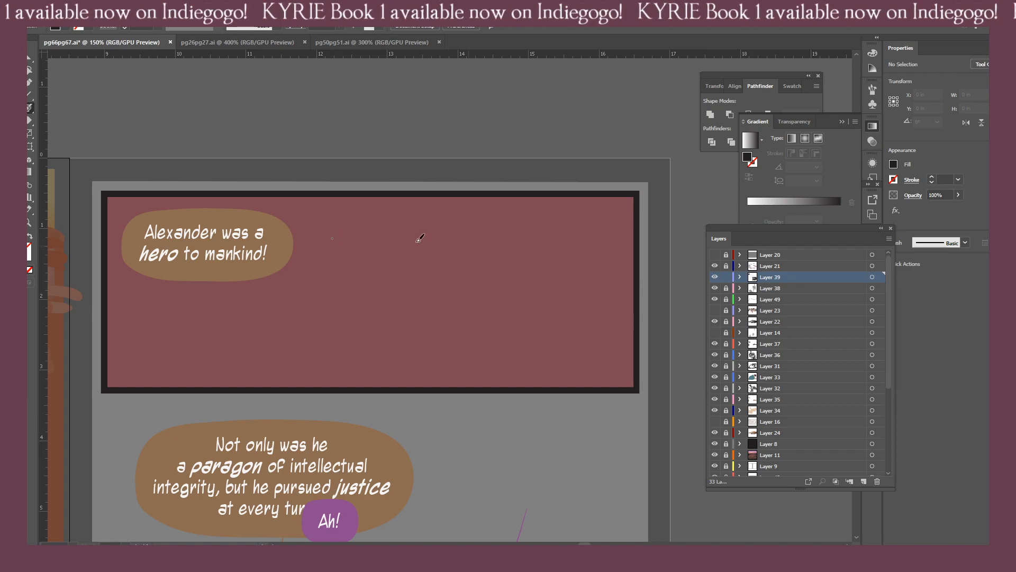
# Sketch the curved headband, the rounded eye shape and the leafy wreath clusters across the brow in page 67's maroon panel.
pyautogui.moveTo(429, 232)
pyautogui.mouseDown()
pyautogui.moveTo(483, 245)
pyautogui.moveTo(511, 266)
pyautogui.moveTo(498, 248)
pyautogui.moveTo(500, 265)
pyautogui.moveTo(450, 287)
pyautogui.moveTo(469, 264)
pyautogui.moveTo(491, 299)
pyautogui.moveTo(462, 290)
pyautogui.moveTo(459, 274)
pyautogui.mouseUp()
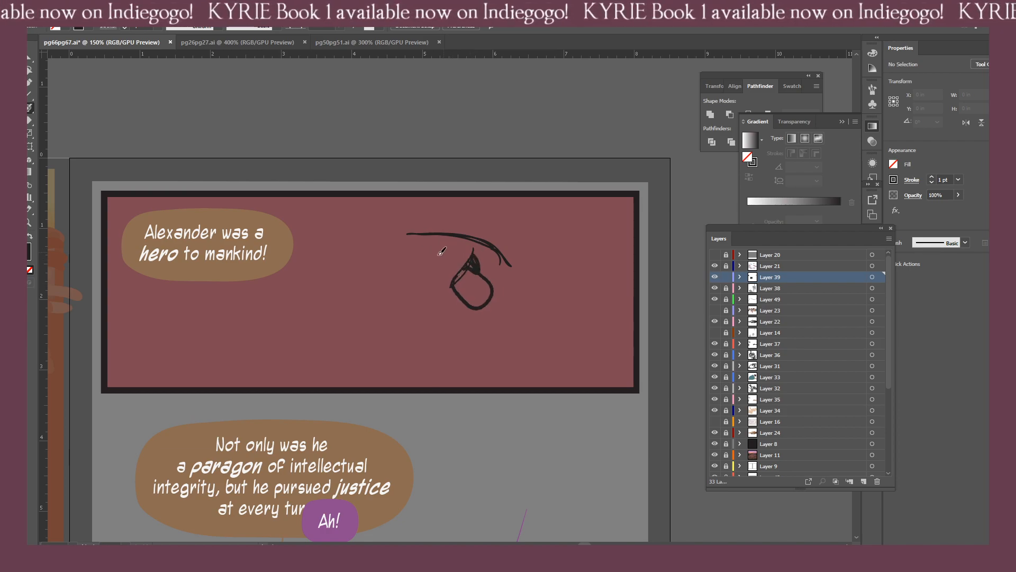
pyautogui.moveTo(414, 250)
pyautogui.mouseDown()
pyautogui.moveTo(417, 232)
pyautogui.moveTo(448, 230)
pyautogui.moveTo(411, 249)
pyautogui.moveTo(409, 233)
pyautogui.moveTo(428, 228)
pyautogui.mouseUp()
pyautogui.moveTo(503, 244)
pyautogui.mouseDown()
pyautogui.moveTo(482, 259)
pyautogui.moveTo(506, 242)
pyautogui.moveTo(496, 274)
pyautogui.moveTo(478, 260)
pyautogui.moveTo(410, 257)
pyautogui.moveTo(457, 259)
pyautogui.mouseUp()
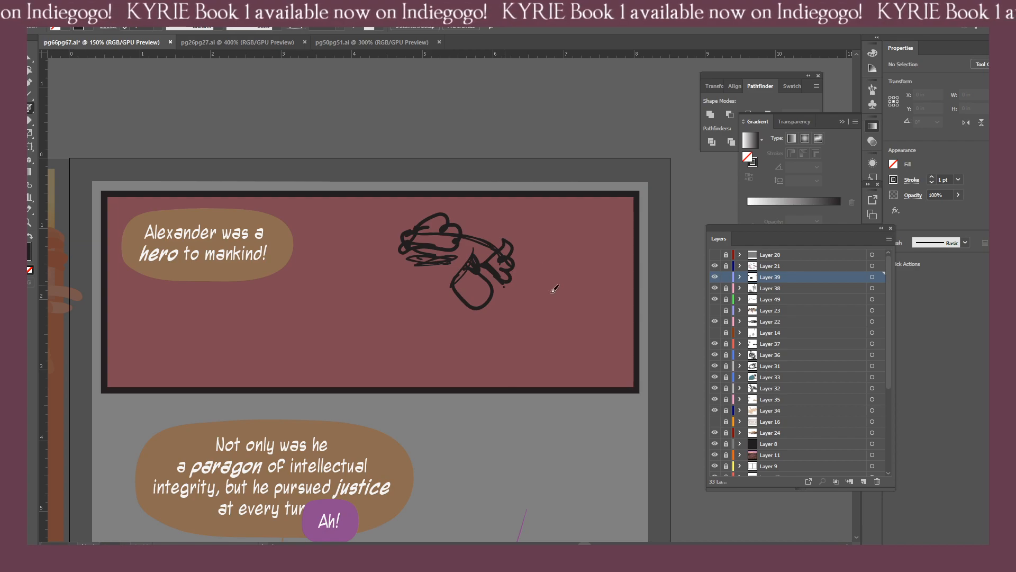
pyautogui.moveTo(500, 297); pyautogui.dragTo(530, 288)
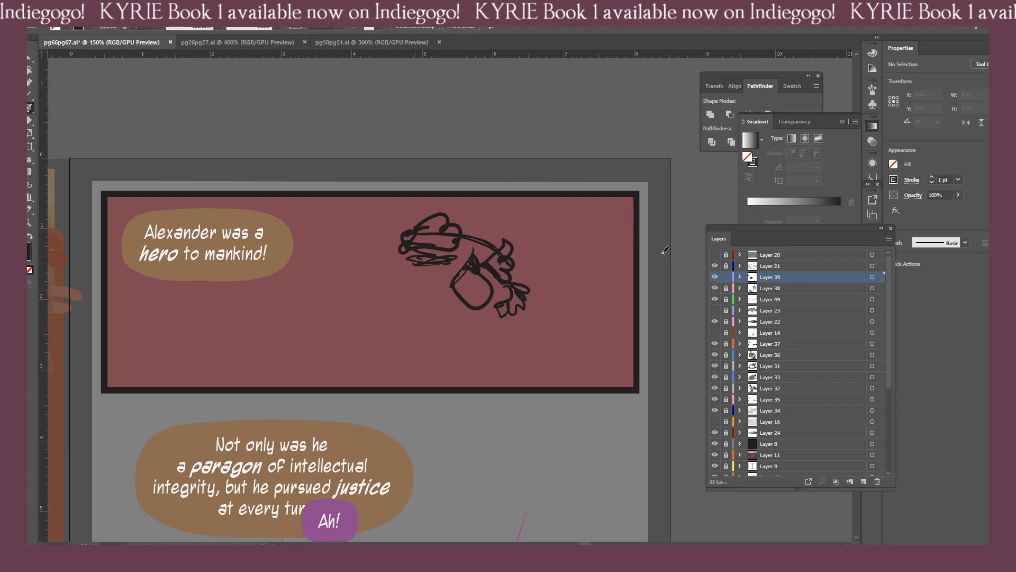
# Draw a leafy cluster at the head's left temple and a rounded crown outline arching over the wreath.
pyautogui.moveTo(394, 242); pyautogui.dragTo(402, 286)
pyautogui.moveTo(550, 233)
pyautogui.mouseDown()
pyautogui.moveTo(515, 192)
pyautogui.moveTo(414, 181)
pyautogui.mouseUp()
pyautogui.moveTo(410, 189)
pyautogui.mouseDown()
pyautogui.moveTo(372, 208)
pyautogui.moveTo(367, 236)
pyautogui.moveTo(387, 191)
pyautogui.moveTo(373, 246)
pyautogui.mouseUp()
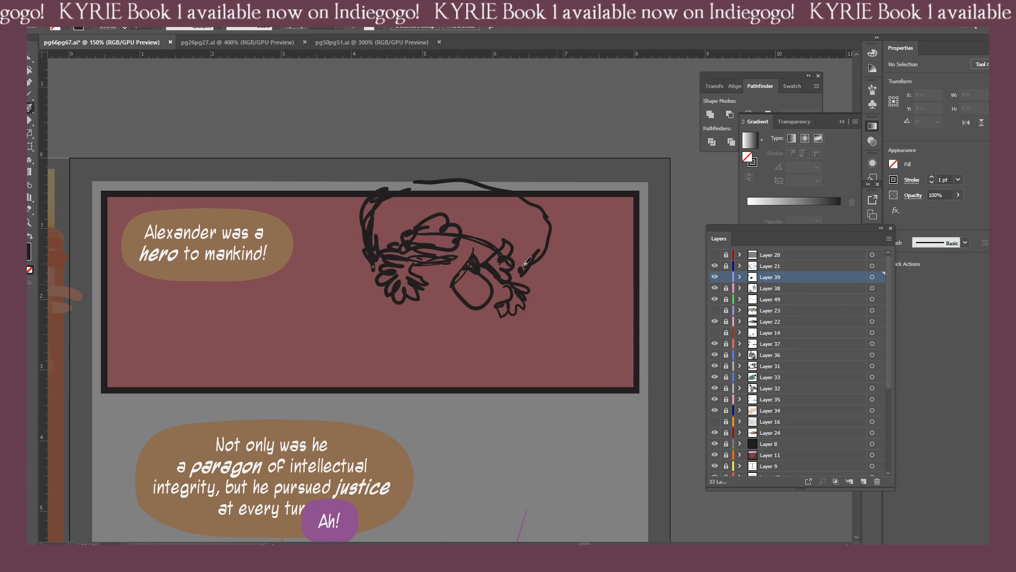
pyautogui.moveTo(519, 230)
pyautogui.mouseDown()
pyautogui.moveTo(509, 207)
pyautogui.moveTo(456, 208)
pyautogui.moveTo(511, 200)
pyautogui.moveTo(421, 188)
pyautogui.moveTo(369, 227)
pyautogui.moveTo(384, 258)
pyautogui.moveTo(346, 223)
pyautogui.moveTo(356, 193)
pyautogui.moveTo(433, 174)
pyautogui.moveTo(498, 176)
pyautogui.moveTo(535, 208)
pyautogui.moveTo(543, 286)
pyautogui.mouseUp()
# Erase parts of the crown outline and thicken its left side with new black strokes.
pyautogui.hotkey('shift', 'e')
pyautogui.hotkey('ctrl', 'z')
pyautogui.moveTo(360, 207); pyautogui.dragTo(339, 261)
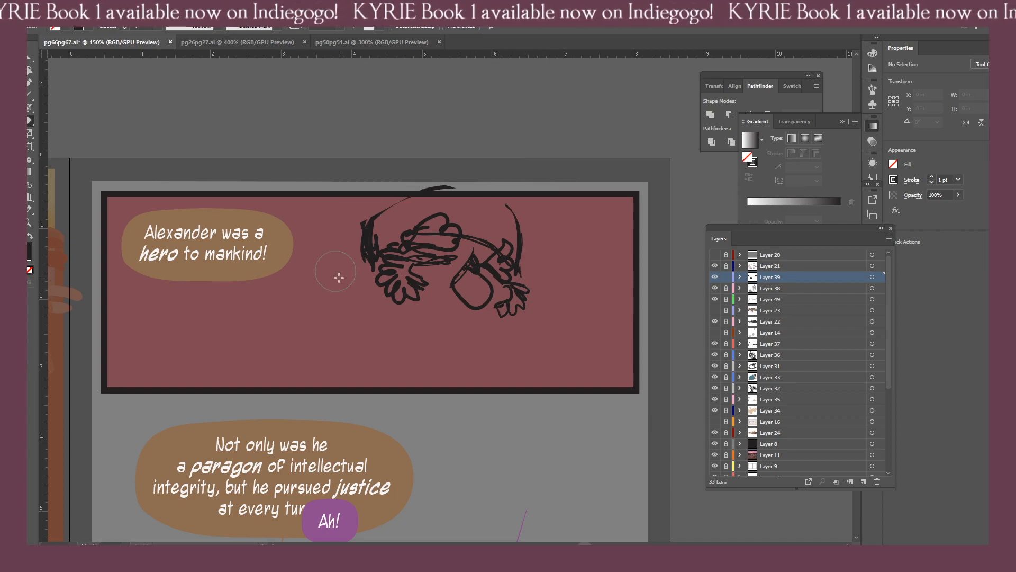
pyautogui.press('k')
pyautogui.press('b')
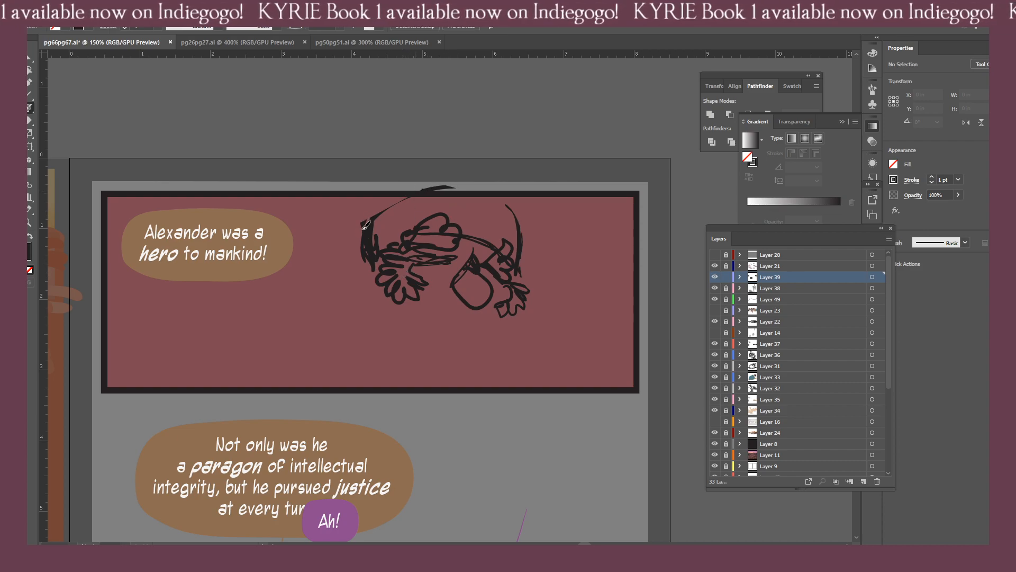
pyautogui.moveTo(365, 226)
pyautogui.mouseDown()
pyautogui.moveTo(388, 207)
pyautogui.moveTo(361, 228)
pyautogui.mouseUp()
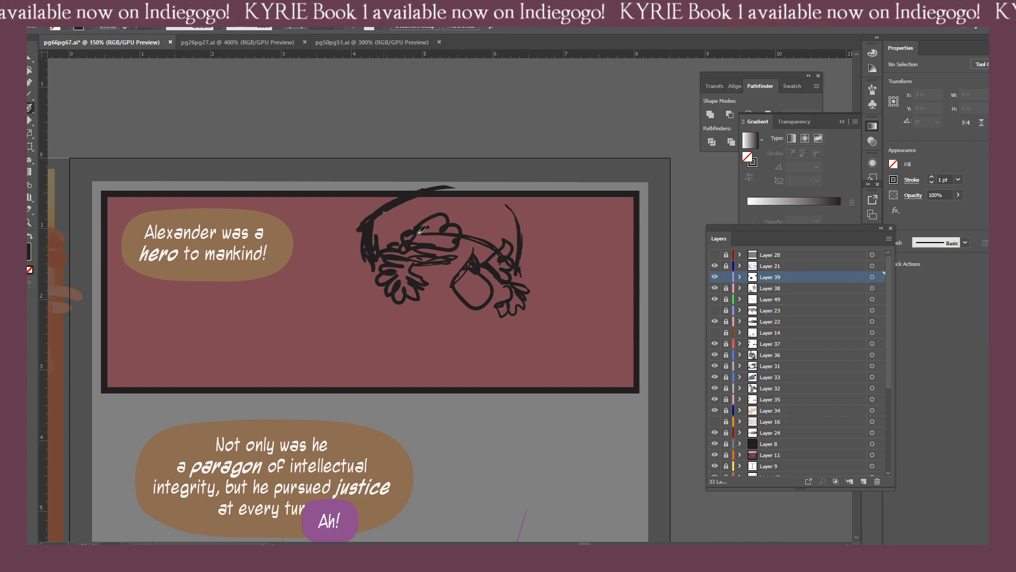
# Erase the outer left edge of the crown, redraw it closer to the wreath and close the crown's right side.
pyautogui.hotkey('shift', 'e')
pyautogui.moveTo(345, 221)
pyautogui.mouseDown()
pyautogui.moveTo(400, 172)
pyautogui.moveTo(335, 240)
pyautogui.moveTo(332, 270)
pyautogui.mouseUp()
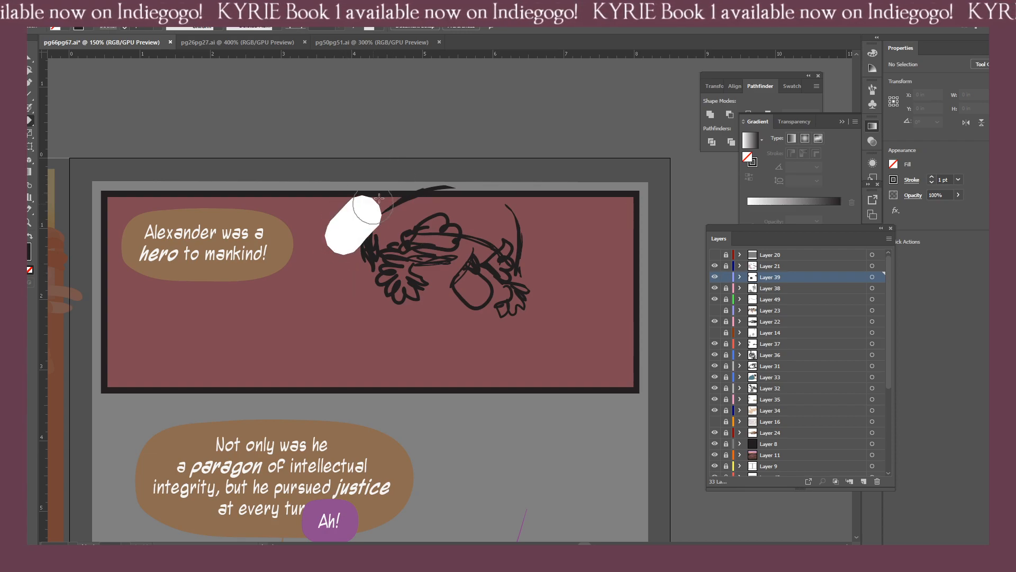
pyautogui.hotkey('shift', 'b')
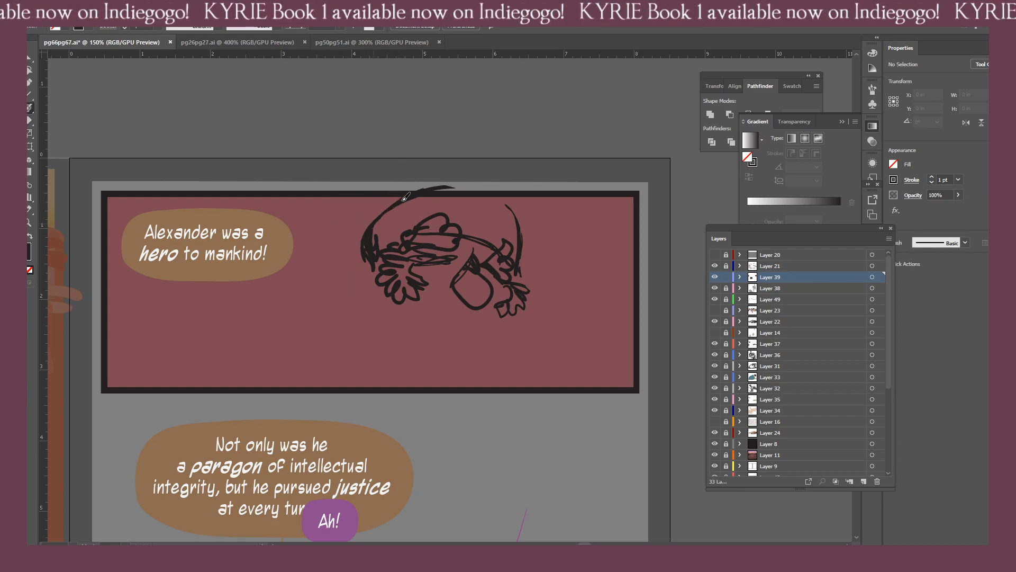
pyautogui.hotkey('shift', 'e')
pyautogui.moveTo(351, 219); pyautogui.dragTo(344, 280)
pyautogui.hotkey('shift', 'b')
pyautogui.moveTo(373, 237); pyautogui.dragTo(379, 263)
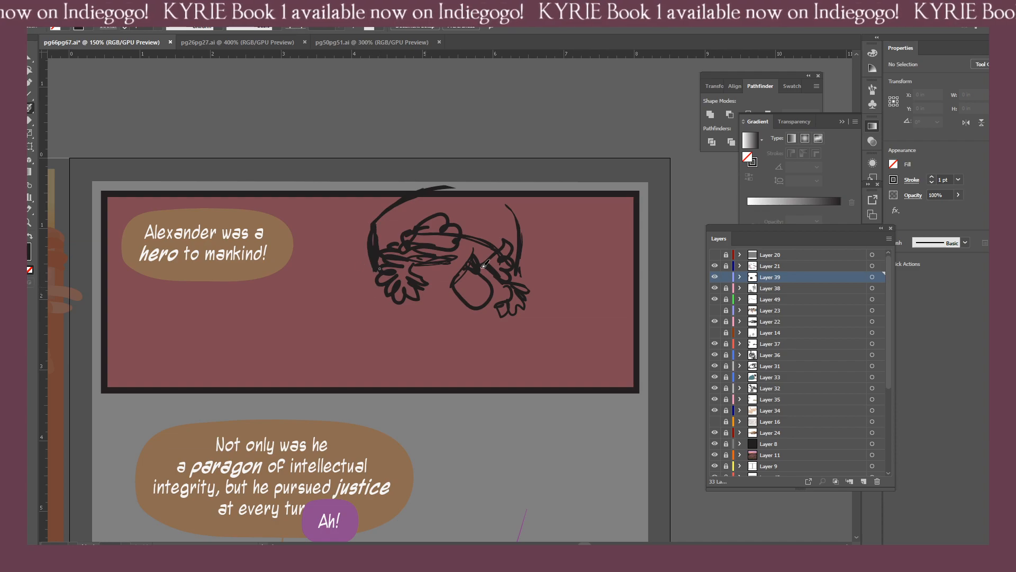
pyautogui.moveTo(500, 197)
pyautogui.mouseDown()
pyautogui.moveTo(522, 223)
pyautogui.moveTo(522, 262)
pyautogui.mouseUp()
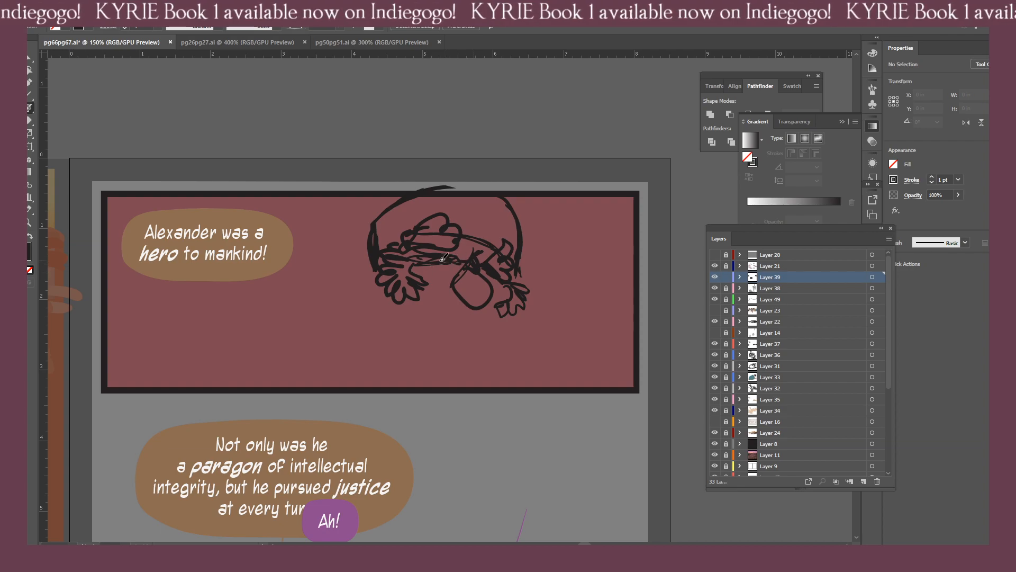
# Sketch the nose mark, moustache and mouth, the jaw and far cheek lines, and a curled tuft beside the left temple.
pyautogui.moveTo(477, 317)
pyautogui.mouseDown()
pyautogui.moveTo(456, 339)
pyautogui.moveTo(488, 348)
pyautogui.moveTo(494, 365)
pyautogui.moveTo(478, 347)
pyautogui.moveTo(450, 368)
pyautogui.moveTo(400, 309)
pyautogui.moveTo(430, 372)
pyautogui.mouseUp()
pyautogui.hotkey('shift', 'e')
pyautogui.hotkey('shift', 'b')
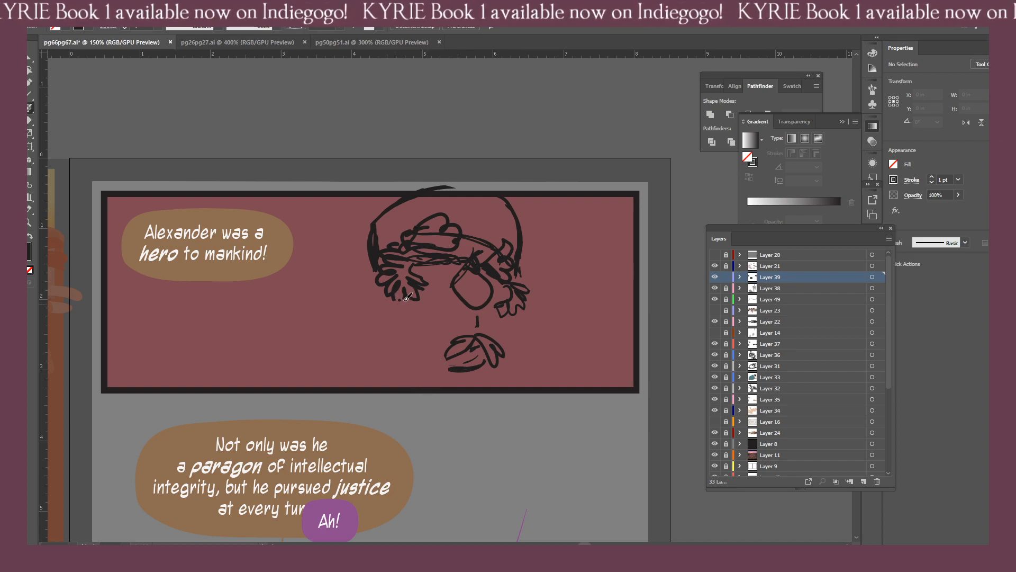
pyautogui.moveTo(389, 321)
pyautogui.mouseDown()
pyautogui.moveTo(442, 370)
pyautogui.moveTo(461, 370)
pyautogui.mouseUp()
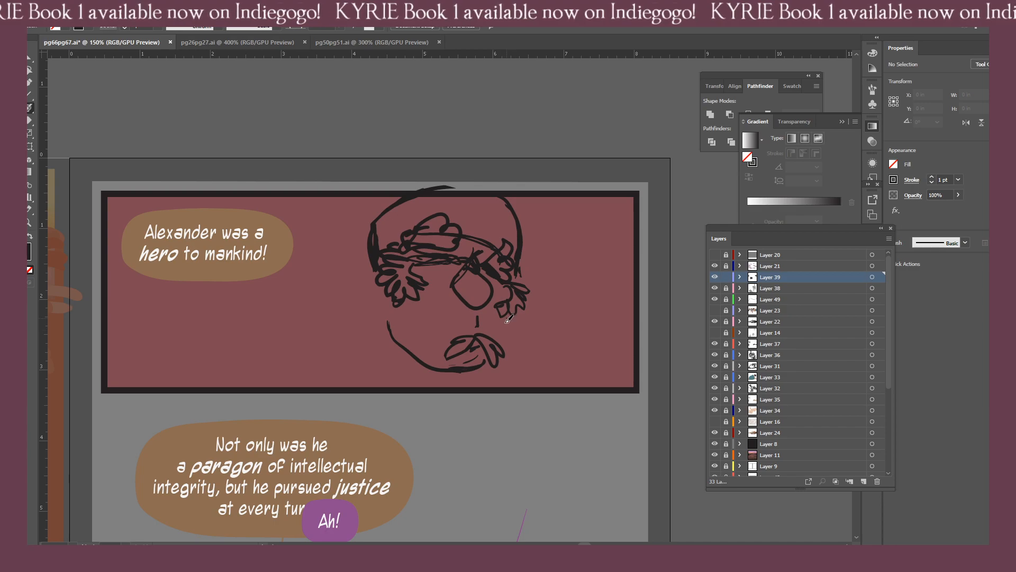
pyautogui.moveTo(506, 318); pyautogui.dragTo(503, 344)
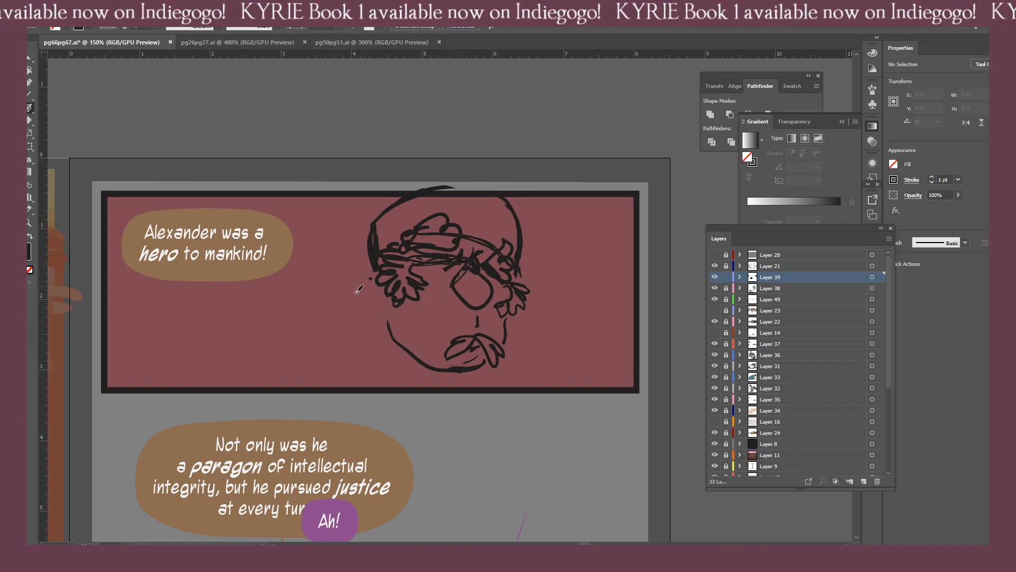
pyautogui.moveTo(378, 303); pyautogui.dragTo(363, 275)
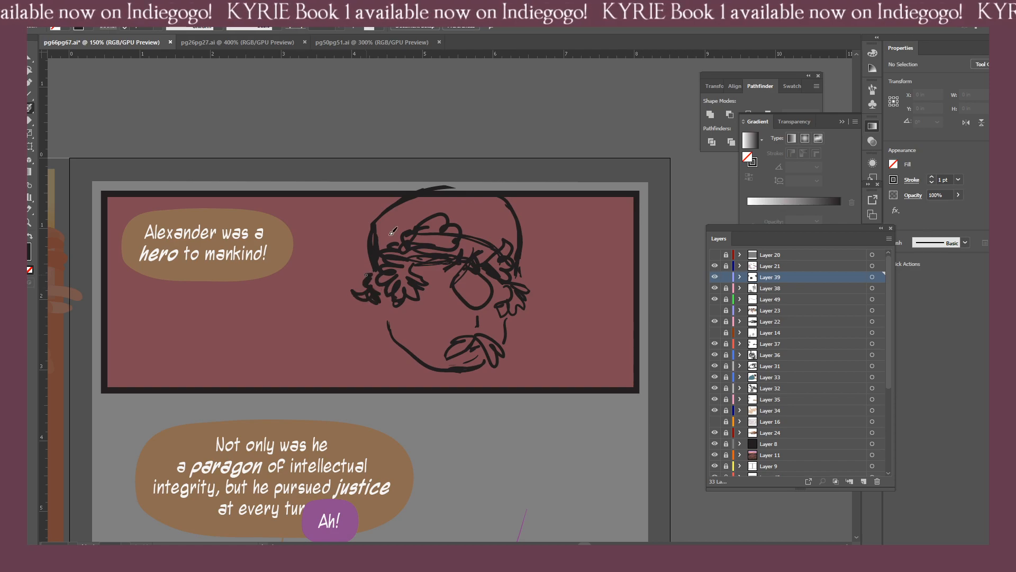
# Erase the crown's left outline and overhanging top, add a curl at the wreath's left end, and redraw the outline inside the panel.
pyautogui.moveTo(389, 235)
pyautogui.mouseDown()
pyautogui.moveTo(386, 274)
pyautogui.moveTo(344, 261)
pyautogui.moveTo(373, 263)
pyautogui.moveTo(374, 243)
pyautogui.moveTo(391, 237)
pyautogui.mouseUp()
pyautogui.hotkey('shift', 'e')
pyautogui.hotkey('ctrl', 'z')
pyautogui.press('b')
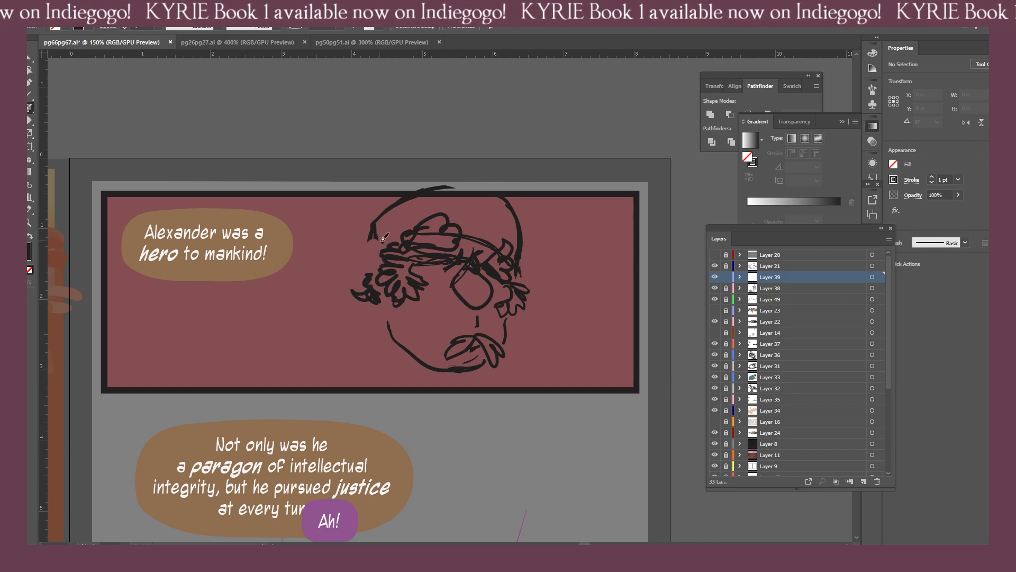
pyautogui.moveTo(391, 243); pyautogui.dragTo(376, 271)
pyautogui.hotkey('shift', 'e')
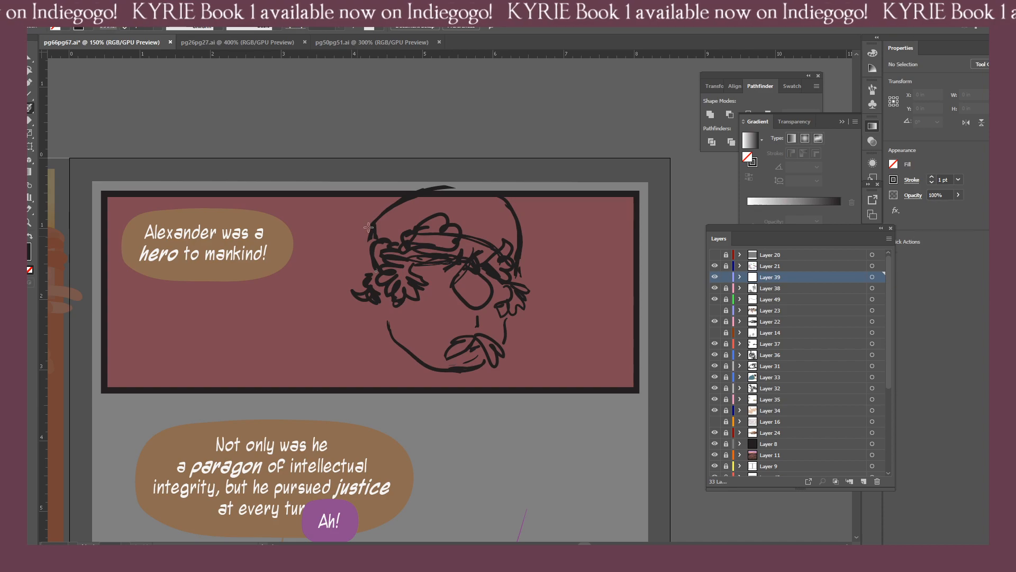
pyautogui.moveTo(357, 236)
pyautogui.mouseDown()
pyautogui.moveTo(423, 189)
pyautogui.moveTo(456, 183)
pyautogui.moveTo(365, 231)
pyautogui.mouseUp()
pyautogui.press('b')
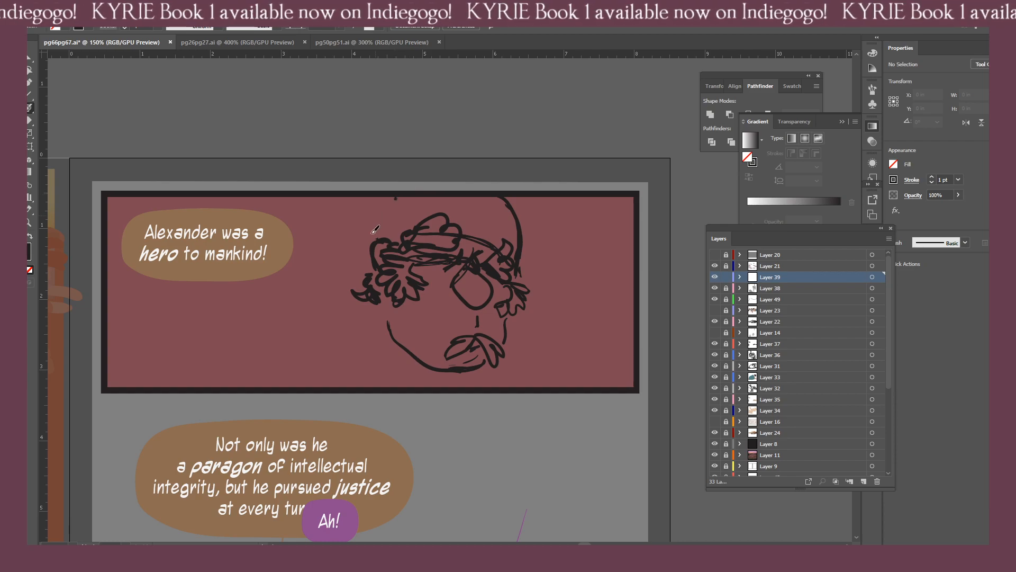
pyautogui.moveTo(372, 234)
pyautogui.mouseDown()
pyautogui.moveTo(373, 257)
pyautogui.moveTo(368, 226)
pyautogui.mouseUp()
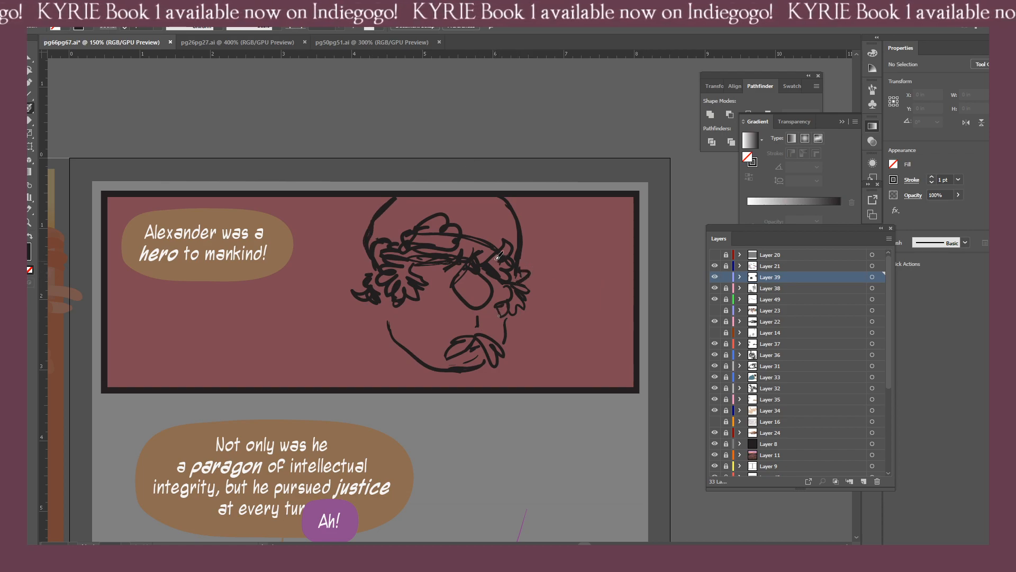
# Add more leaves along the wreath's right end and upper left, and fill out the hair curls beside the left temple.
pyautogui.moveTo(461, 218)
pyautogui.mouseDown()
pyautogui.moveTo(504, 222)
pyautogui.moveTo(531, 247)
pyautogui.moveTo(519, 266)
pyautogui.mouseUp()
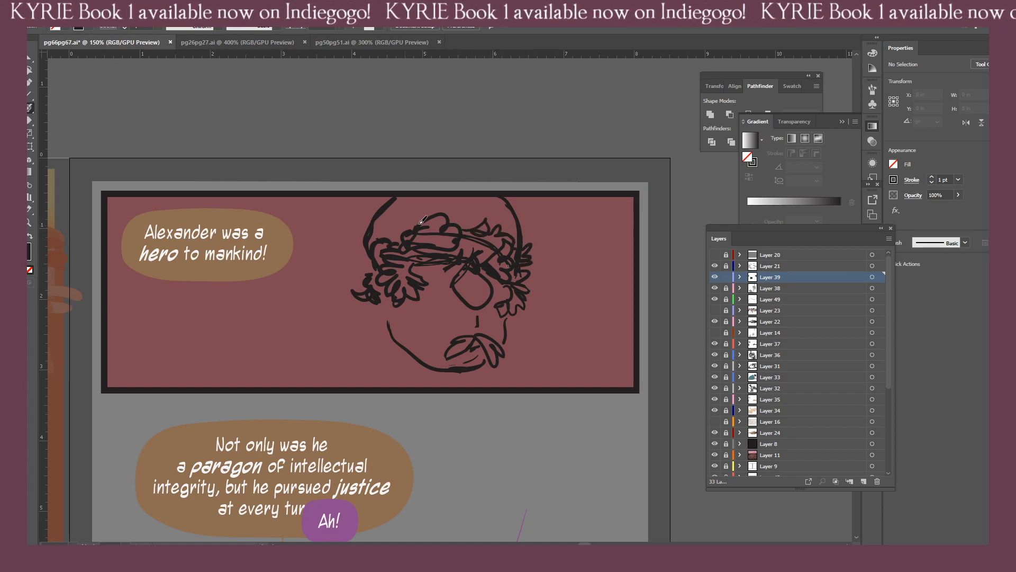
pyautogui.moveTo(397, 225)
pyautogui.mouseDown()
pyautogui.moveTo(369, 258)
pyautogui.moveTo(412, 223)
pyautogui.mouseUp()
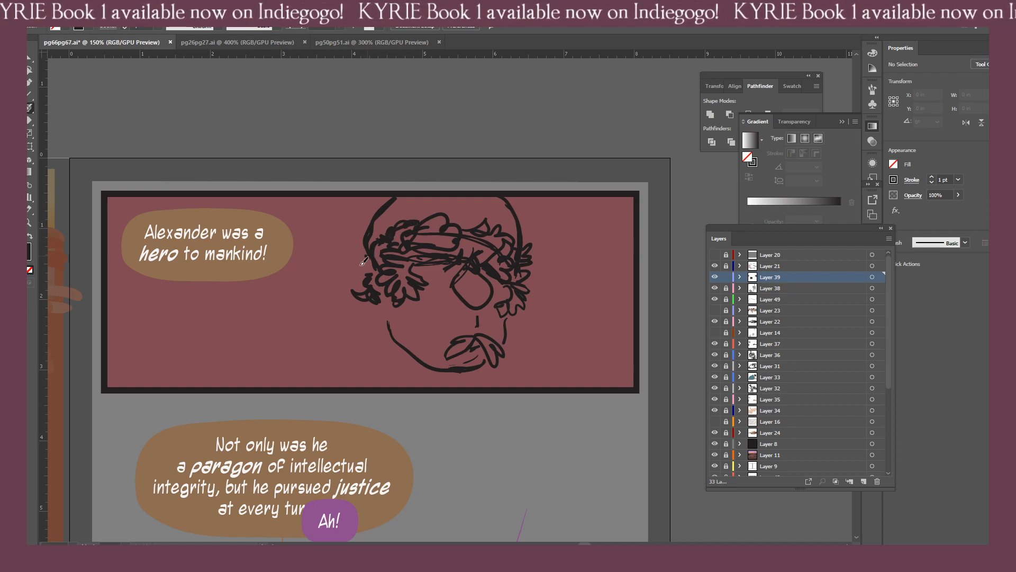
pyautogui.moveTo(363, 261)
pyautogui.mouseDown()
pyautogui.moveTo(347, 273)
pyautogui.moveTo(372, 290)
pyautogui.mouseUp()
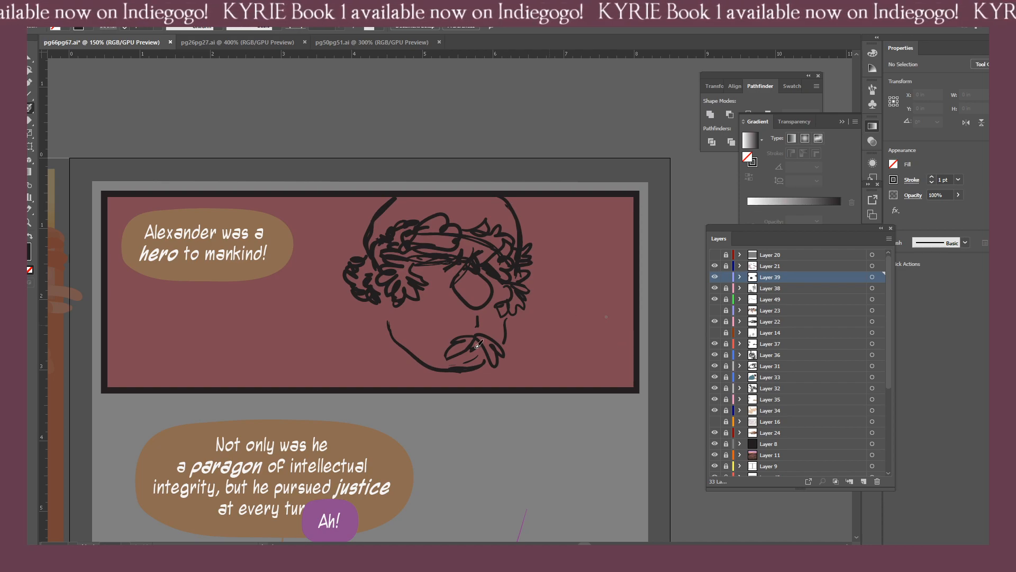
# Sketch the bearded jaw and chin, and thicken the hair strokes running from the left temple down around the jaw.
pyautogui.moveTo(381, 307)
pyautogui.mouseDown()
pyautogui.moveTo(389, 343)
pyautogui.moveTo(385, 321)
pyautogui.moveTo(444, 366)
pyautogui.mouseUp()
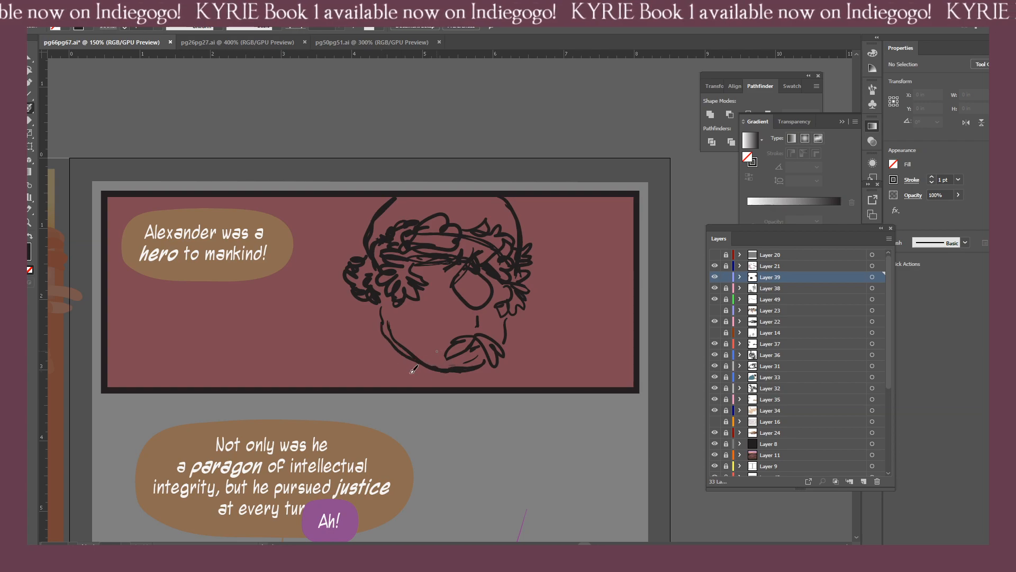
pyautogui.moveTo(374, 375); pyautogui.dragTo(438, 381)
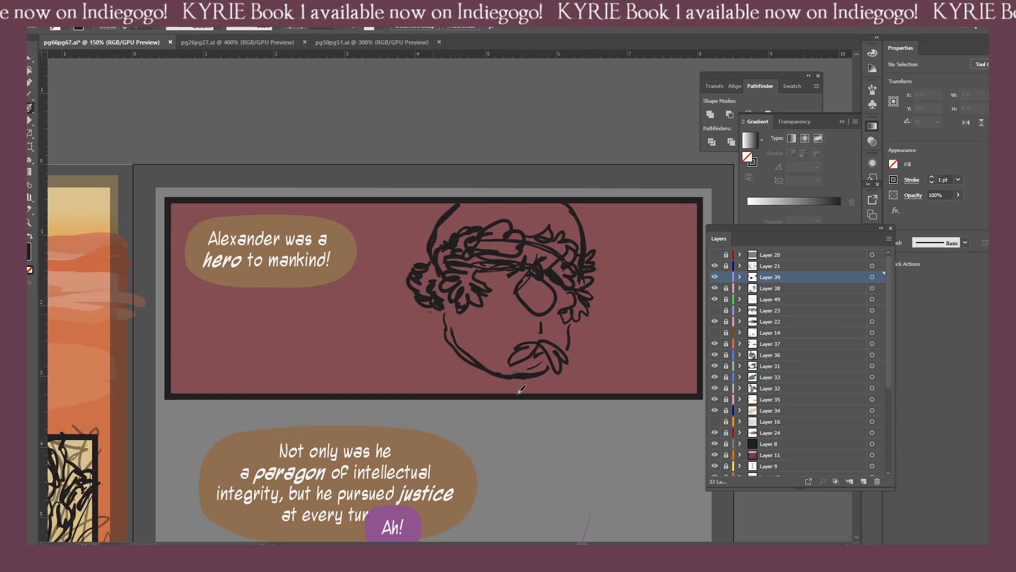
pyautogui.moveTo(518, 392); pyautogui.dragTo(481, 400)
pyautogui.moveTo(433, 312)
pyautogui.mouseDown()
pyautogui.moveTo(468, 393)
pyautogui.moveTo(493, 394)
pyautogui.mouseUp()
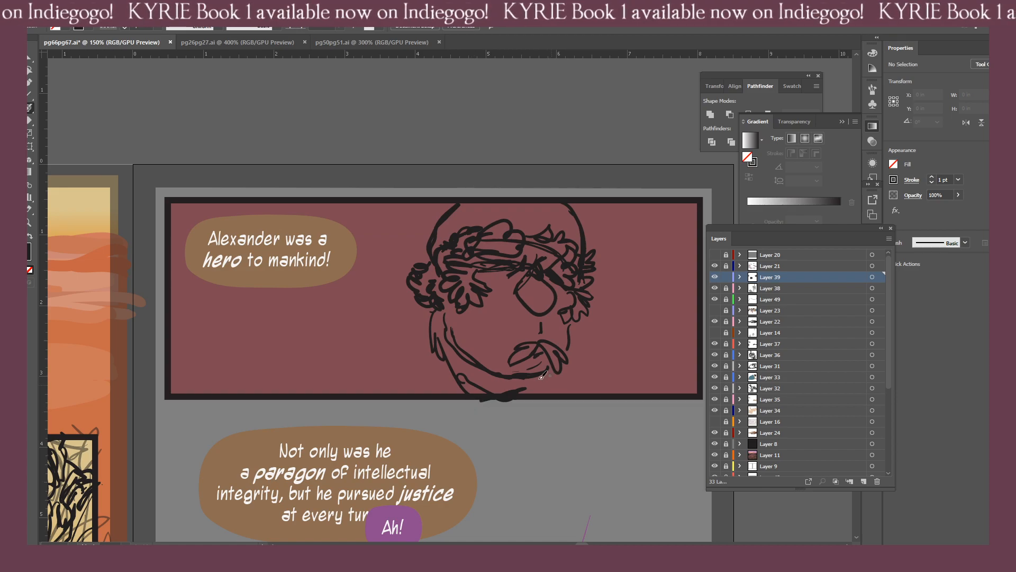
pyautogui.moveTo(514, 406)
pyautogui.mouseDown()
pyautogui.moveTo(552, 392)
pyautogui.moveTo(527, 399)
pyautogui.moveTo(480, 385)
pyautogui.moveTo(450, 339)
pyautogui.moveTo(511, 387)
pyautogui.moveTo(523, 384)
pyautogui.moveTo(503, 392)
pyautogui.mouseUp()
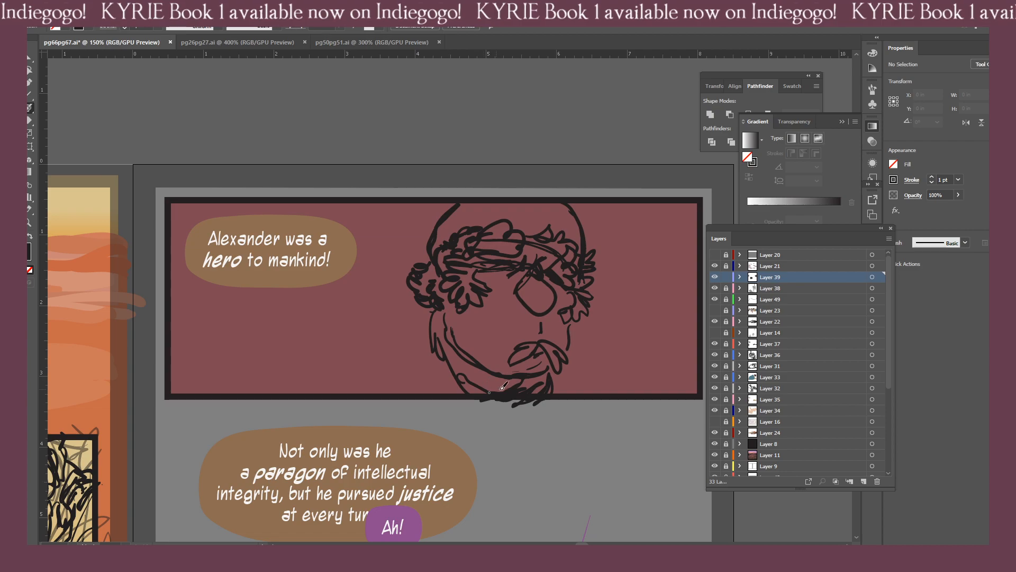
pyautogui.moveTo(458, 361); pyautogui.dragTo(500, 390)
pyautogui.moveTo(436, 324); pyautogui.dragTo(435, 364)
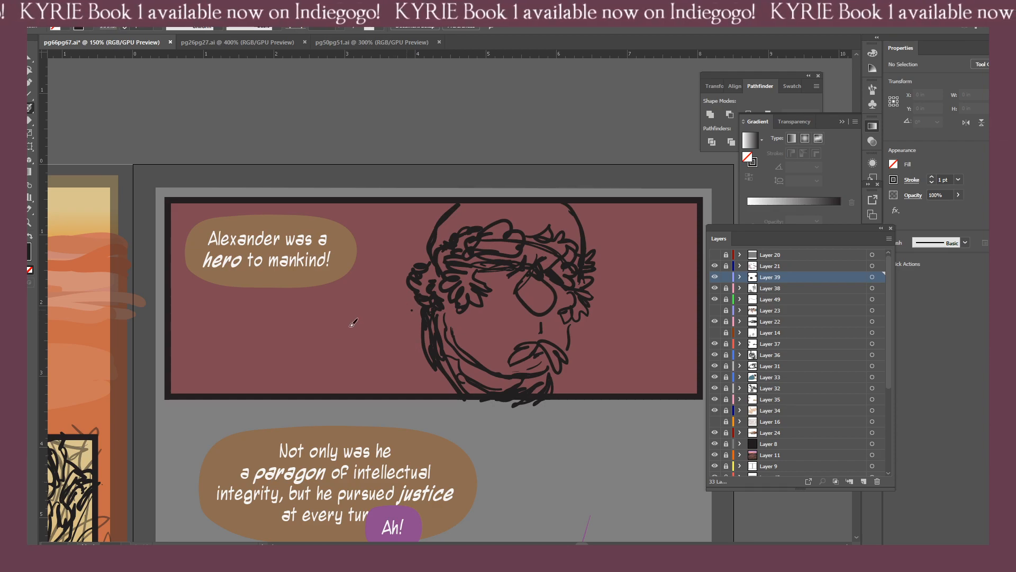
# Sketch a short, gently sloping shoulder line to the left of the figure's neck in page 67's first panel.
pyautogui.moveTo(350, 325); pyautogui.dragTo(412, 309)
pyautogui.hotkey('ctrl', '0')
pyautogui.moveTo(506, 254); pyautogui.dragTo(624, 271)
pyautogui.hotkey('ctrl', '-')
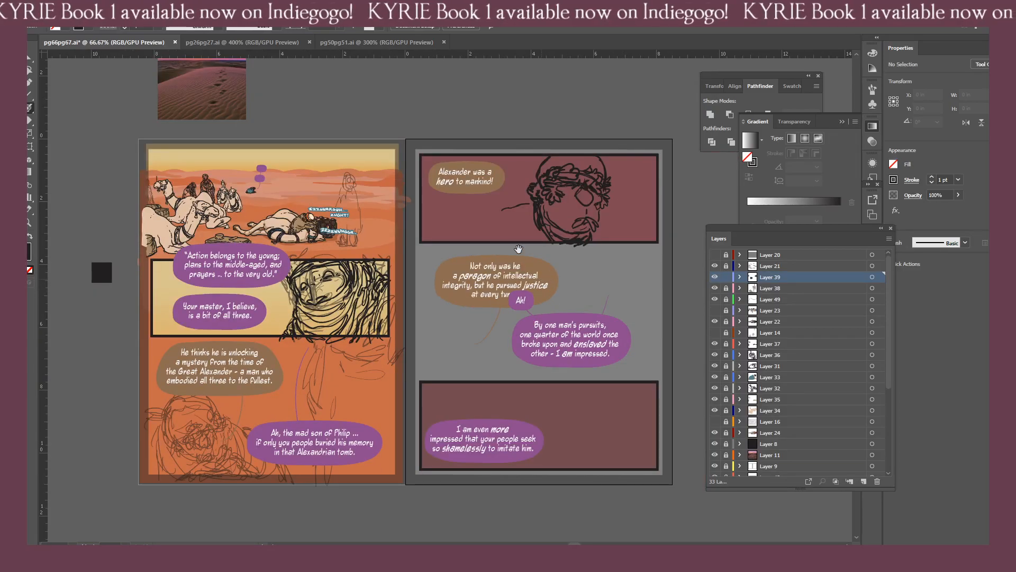
pyautogui.moveTo(543, 243); pyautogui.dragTo(460, 338)
pyautogui.hotkey('ctrl', '+')
pyautogui.hotkey('ctrl', '+')
pyautogui.hotkey('ctrl', '+')
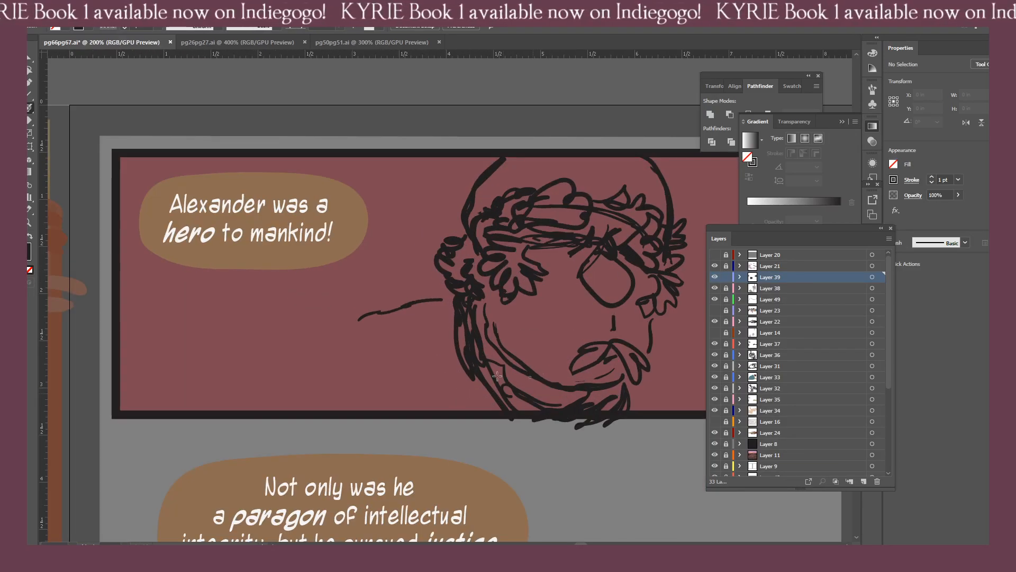
# Erase the lower hair and beard lines left of the chin and sketch an open hand with a raised thumb there.
pyautogui.hotkey('shift', 'e')
pyautogui.moveTo(462, 405)
pyautogui.mouseDown()
pyautogui.moveTo(511, 389)
pyautogui.moveTo(523, 395)
pyautogui.moveTo(493, 396)
pyautogui.moveTo(519, 381)
pyautogui.moveTo(423, 430)
pyautogui.moveTo(537, 405)
pyautogui.moveTo(462, 407)
pyautogui.moveTo(492, 394)
pyautogui.mouseUp()
pyautogui.press('b')
pyautogui.hotkey('shift', 'e')
pyautogui.press('b')
pyautogui.hotkey('shift', 'e')
pyautogui.moveTo(451, 423)
pyautogui.mouseDown()
pyautogui.moveTo(493, 395)
pyautogui.moveTo(446, 425)
pyautogui.moveTo(470, 389)
pyautogui.moveTo(449, 406)
pyautogui.moveTo(450, 371)
pyautogui.moveTo(439, 372)
pyautogui.moveTo(408, 435)
pyautogui.mouseUp()
pyautogui.press('b')
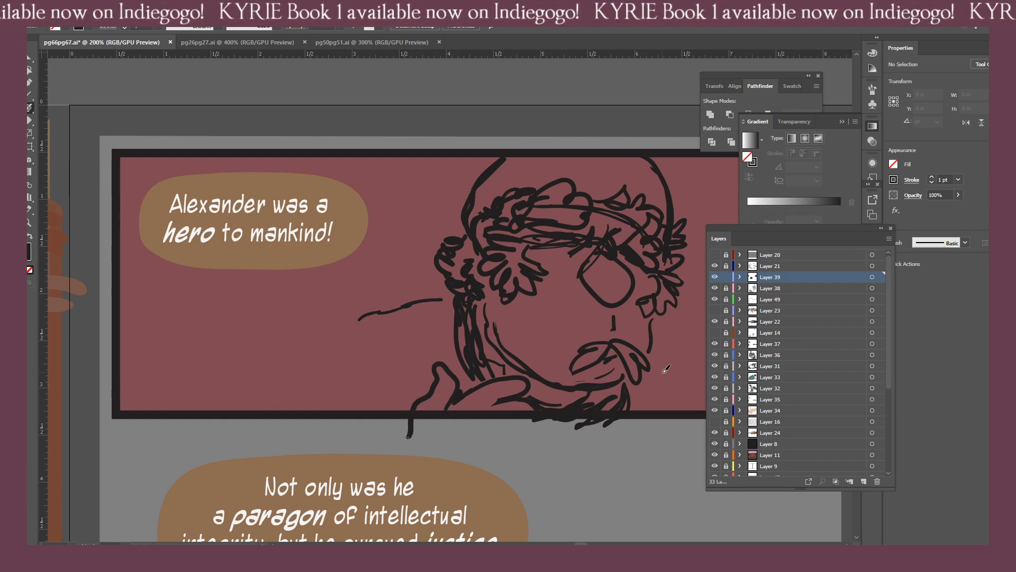
# Erase the rough strokes beneath the chin, then erase and redraw the raised thumb of the left-hand sketch.
pyautogui.hotkey('shift', 'e')
pyautogui.moveTo(597, 398)
pyautogui.mouseDown()
pyautogui.moveTo(622, 400)
pyautogui.moveTo(516, 438)
pyautogui.moveTo(529, 427)
pyautogui.moveTo(492, 426)
pyautogui.mouseUp()
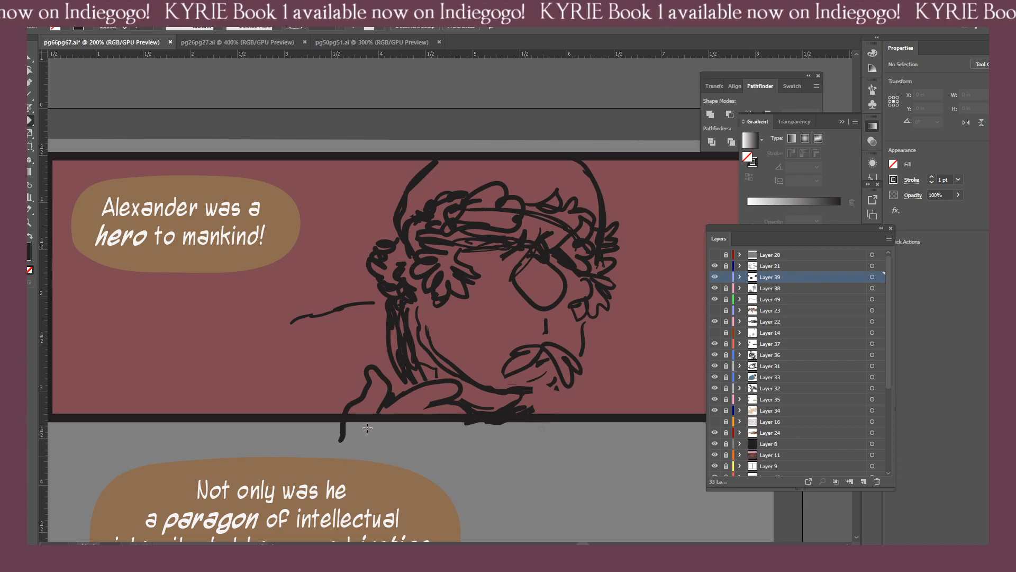
pyautogui.moveTo(367, 428); pyautogui.dragTo(334, 434)
pyautogui.moveTo(377, 366); pyautogui.dragTo(385, 395)
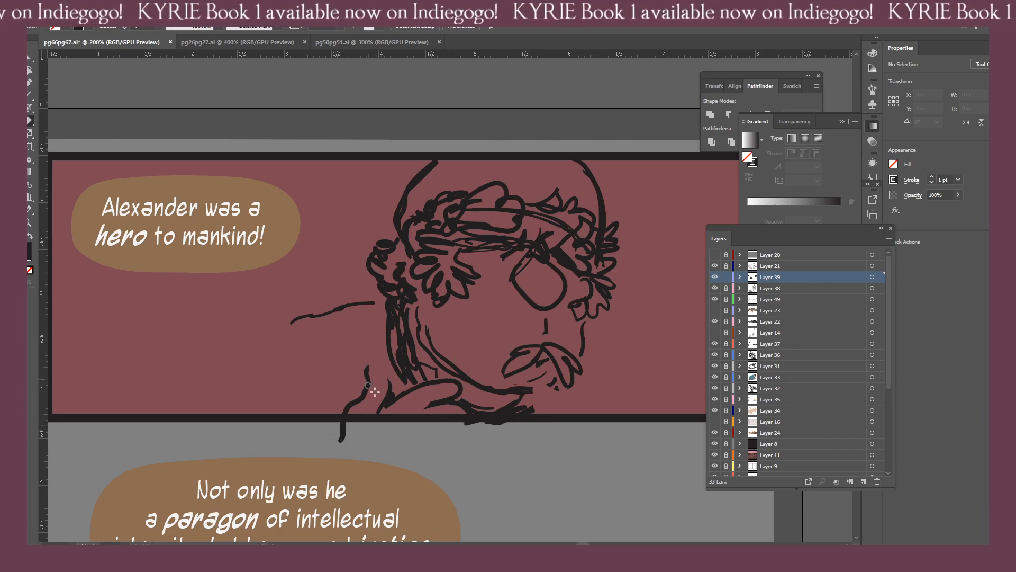
pyautogui.press('b')
pyautogui.moveTo(368, 378)
pyautogui.mouseDown()
pyautogui.moveTo(377, 369)
pyautogui.moveTo(393, 390)
pyautogui.mouseUp()
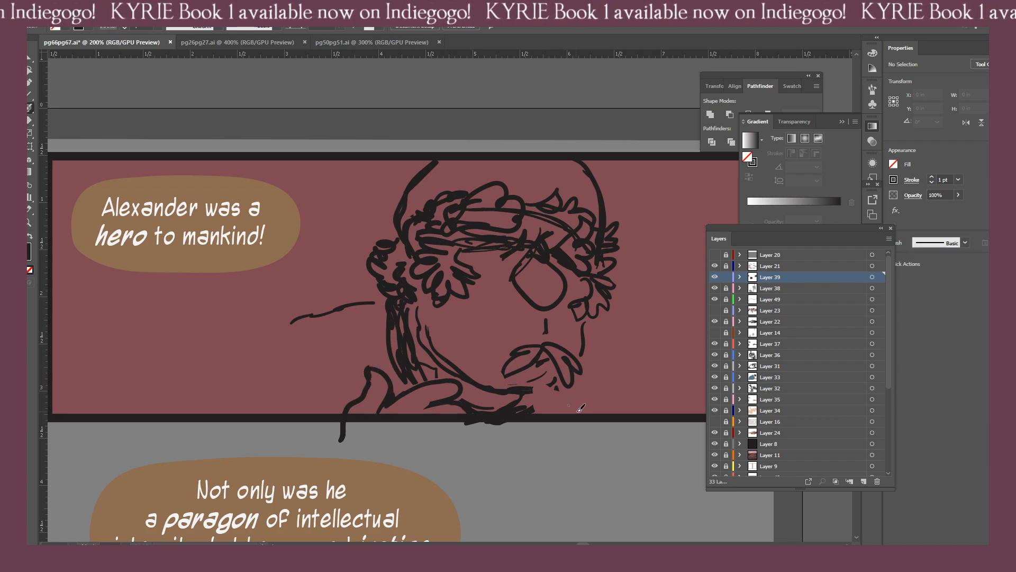
# Sketch the curled fingers of the second hand under the chin, running past the panel's lower border, and clean up their edge.
pyautogui.moveTo(577, 406); pyautogui.dragTo(535, 388)
pyautogui.moveTo(535, 389)
pyautogui.mouseDown()
pyautogui.moveTo(572, 420)
pyautogui.moveTo(534, 411)
pyautogui.moveTo(551, 431)
pyautogui.mouseUp()
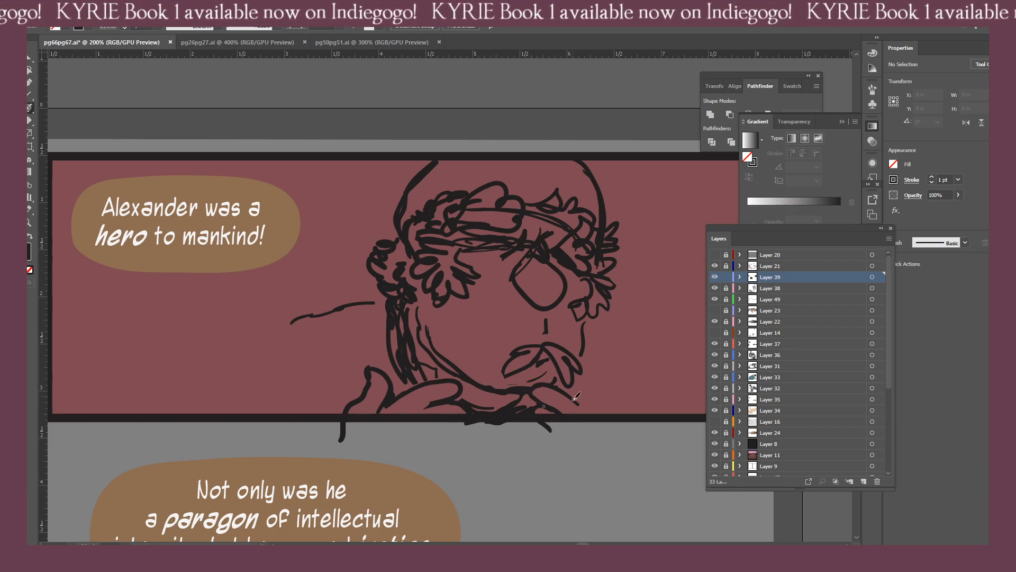
pyautogui.moveTo(576, 395); pyautogui.dragTo(586, 425)
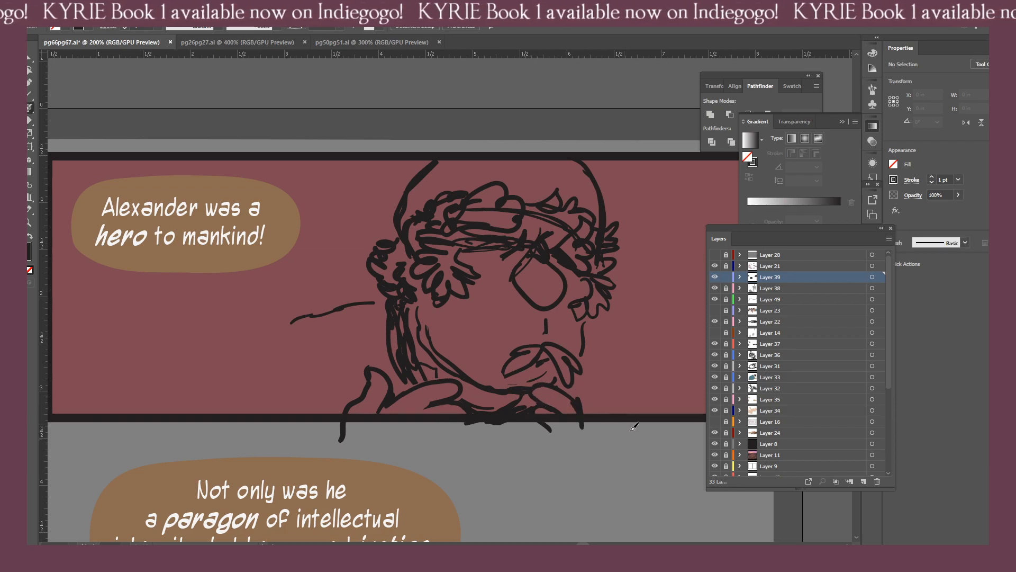
pyautogui.hotkey('shift', 'e')
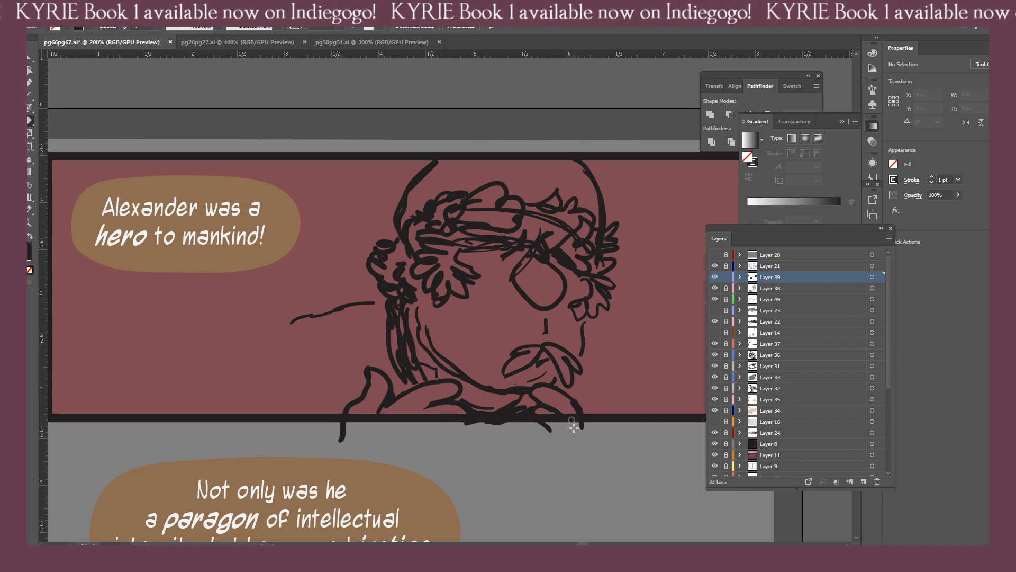
pyautogui.press('b')
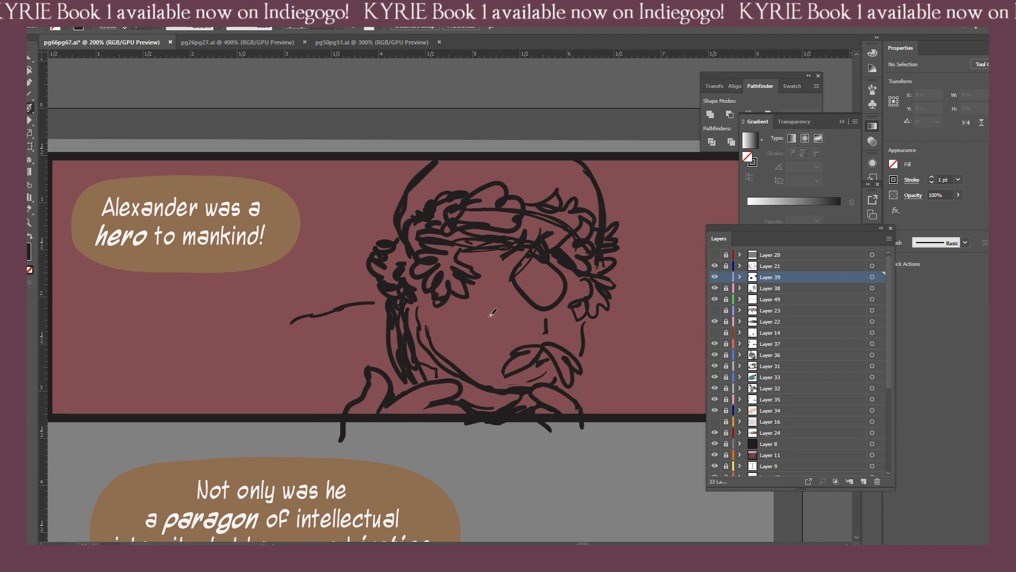
# Join the left shoulder line to the neck, extend it down to the panel's lower border, and outline the right shoulder.
pyautogui.moveTo(388, 340)
pyautogui.mouseDown()
pyautogui.moveTo(369, 302)
pyautogui.moveTo(373, 289)
pyautogui.moveTo(362, 300)
pyautogui.mouseUp()
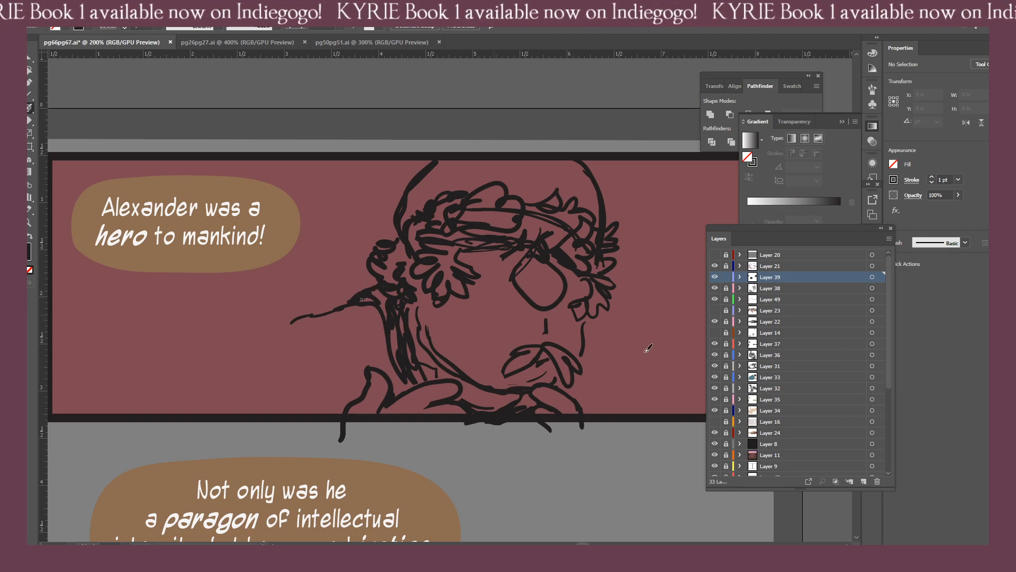
pyautogui.moveTo(587, 337); pyautogui.dragTo(668, 397)
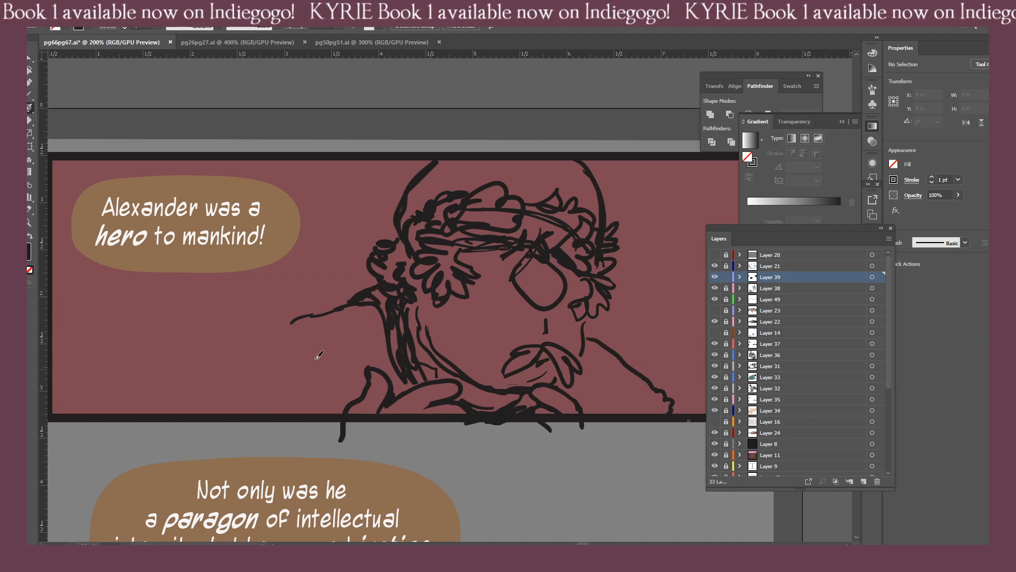
pyautogui.moveTo(300, 317)
pyautogui.mouseDown()
pyautogui.moveTo(228, 362)
pyautogui.moveTo(162, 431)
pyautogui.moveTo(200, 390)
pyautogui.mouseUp()
# Sketch long drapery folds across the robe's left shoulder and shorter folds on the right shoulder.
pyautogui.moveTo(217, 384)
pyautogui.mouseDown()
pyautogui.moveTo(235, 413)
pyautogui.moveTo(244, 367)
pyautogui.moveTo(322, 322)
pyautogui.mouseUp()
pyautogui.moveTo(316, 406); pyautogui.dragTo(324, 345)
pyautogui.moveTo(348, 305)
pyautogui.mouseDown()
pyautogui.moveTo(339, 317)
pyautogui.moveTo(362, 363)
pyautogui.mouseUp()
pyautogui.moveTo(378, 308); pyautogui.dragTo(365, 369)
pyautogui.moveTo(612, 353)
pyautogui.mouseDown()
pyautogui.moveTo(606, 423)
pyautogui.moveTo(617, 357)
pyautogui.moveTo(629, 413)
pyautogui.mouseUp()
pyautogui.moveTo(627, 376); pyautogui.dragTo(642, 413)
pyautogui.moveTo(635, 376)
pyautogui.mouseDown()
pyautogui.moveTo(656, 417)
pyautogui.moveTo(689, 418)
pyautogui.mouseUp()
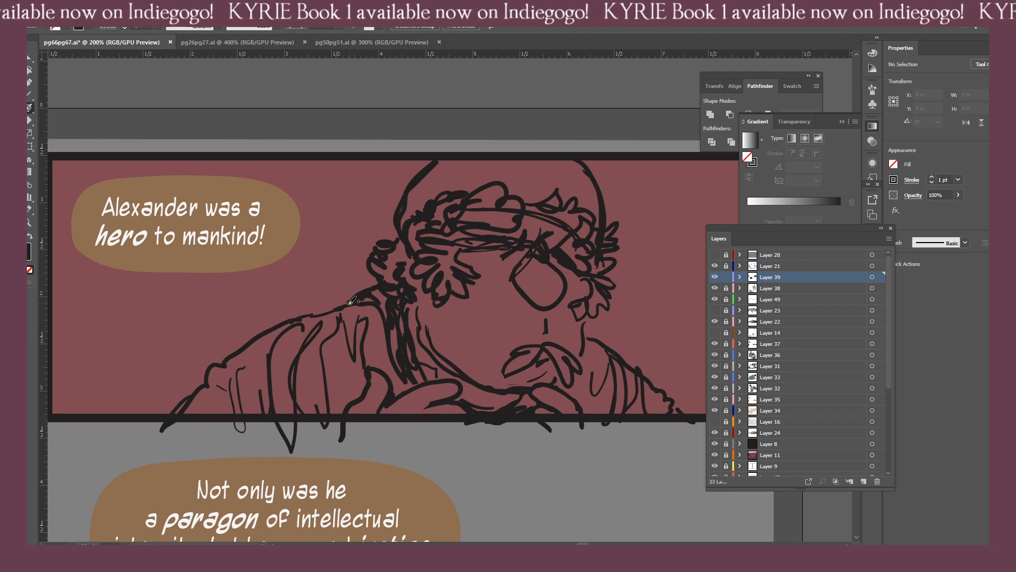
# Erase the right shoulder's outline and redraw it from the far cheek down toward the panel's lower border.
pyautogui.hotkey('ctrl', '-')
pyautogui.hotkey('ctrl', '-')
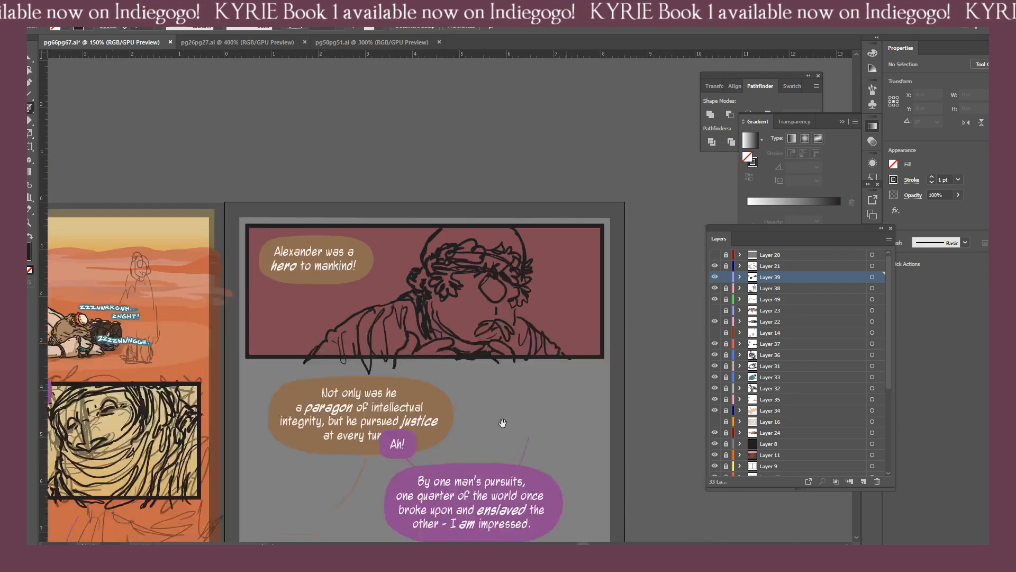
pyautogui.moveTo(467, 425); pyautogui.dragTo(433, 431)
pyautogui.hotkey('ctrl', '=')
pyautogui.hotkey('ctrl', '=')
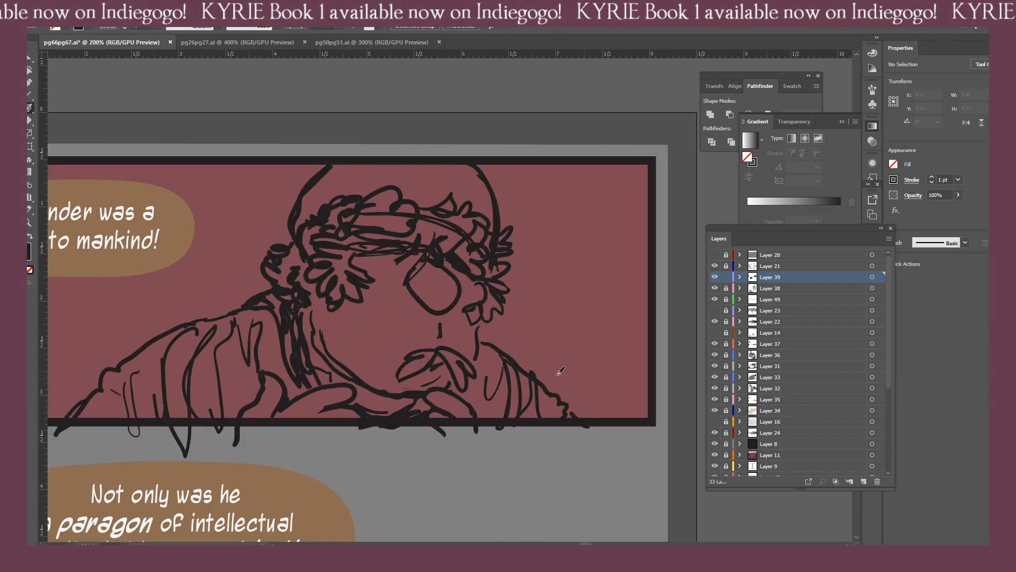
pyautogui.press('n')
pyautogui.moveTo(494, 339)
pyautogui.mouseDown()
pyautogui.moveTo(524, 370)
pyautogui.moveTo(528, 362)
pyautogui.moveTo(537, 392)
pyautogui.mouseUp()
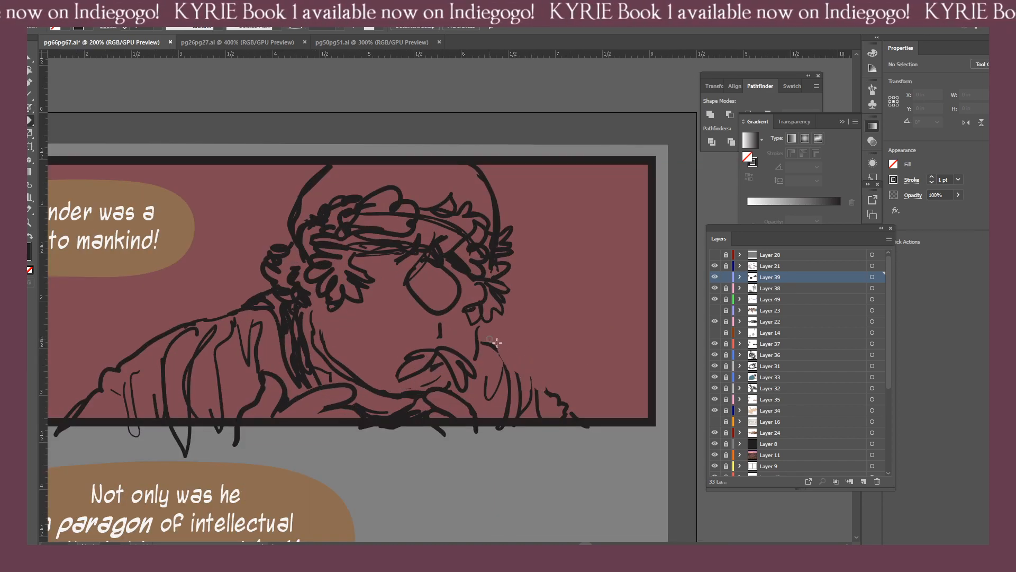
pyautogui.press('b')
pyautogui.moveTo(504, 343)
pyautogui.mouseDown()
pyautogui.moveTo(540, 373)
pyautogui.moveTo(543, 427)
pyautogui.mouseUp()
pyautogui.hotkey('ctrl', 'z')
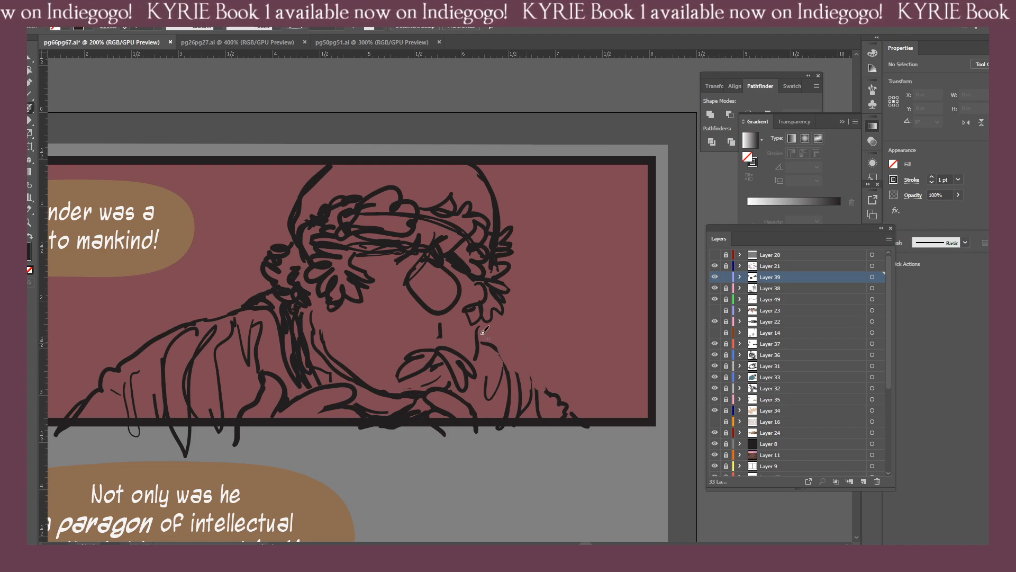
pyautogui.moveTo(481, 333); pyautogui.dragTo(566, 406)
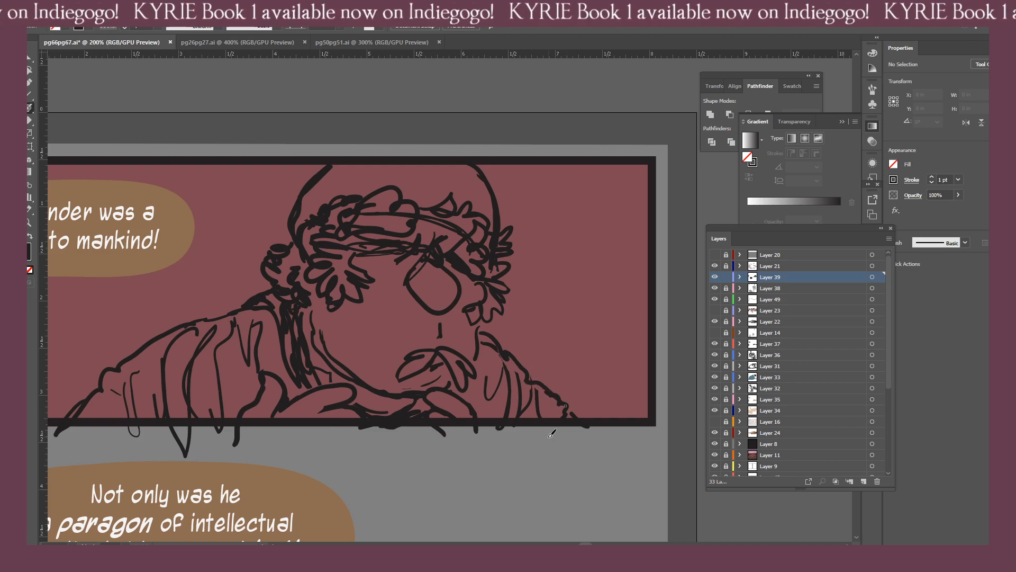
# Erase overlapping strokes in the middle of the wreath and rework the leaves above the forehead.
pyautogui.scroll(-4, 498, 416)
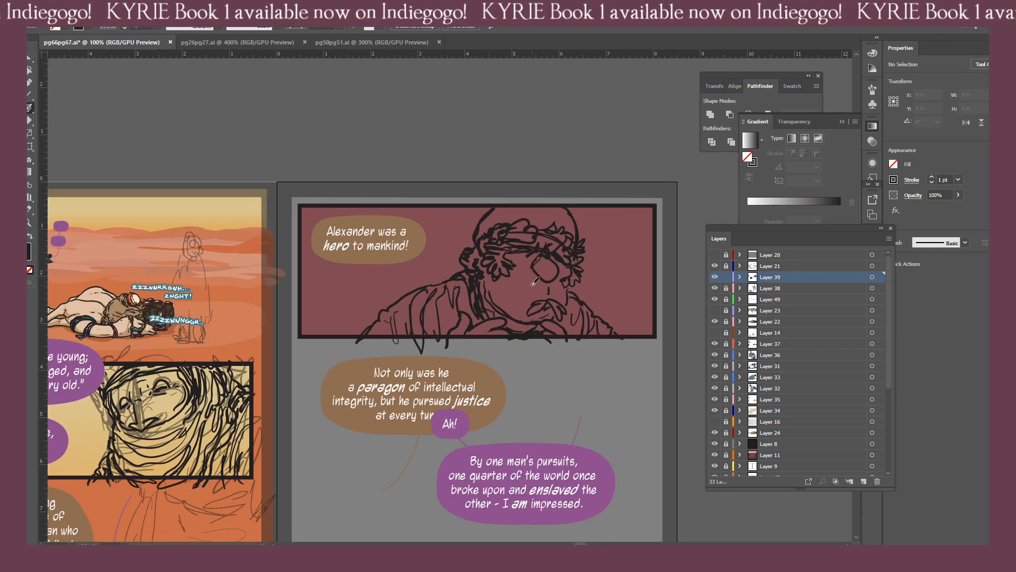
pyautogui.hotkey('shift', 'e')
pyautogui.moveTo(514, 233)
pyautogui.mouseDown()
pyautogui.moveTo(531, 231)
pyautogui.moveTo(490, 239)
pyautogui.moveTo(526, 222)
pyautogui.moveTo(537, 236)
pyautogui.moveTo(520, 228)
pyautogui.mouseUp()
pyautogui.press('b')
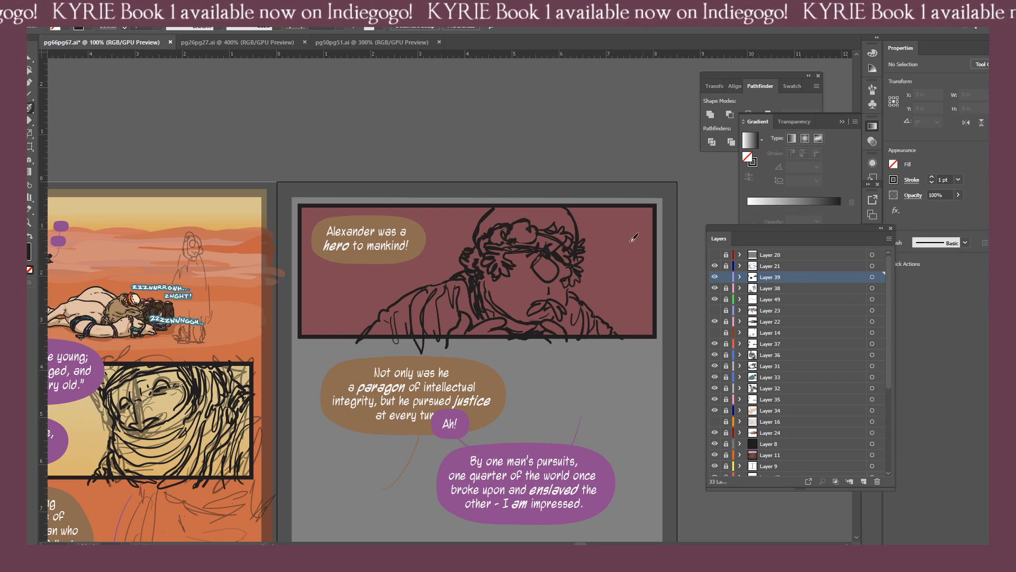
pyautogui.hotkey('shift', 'e')
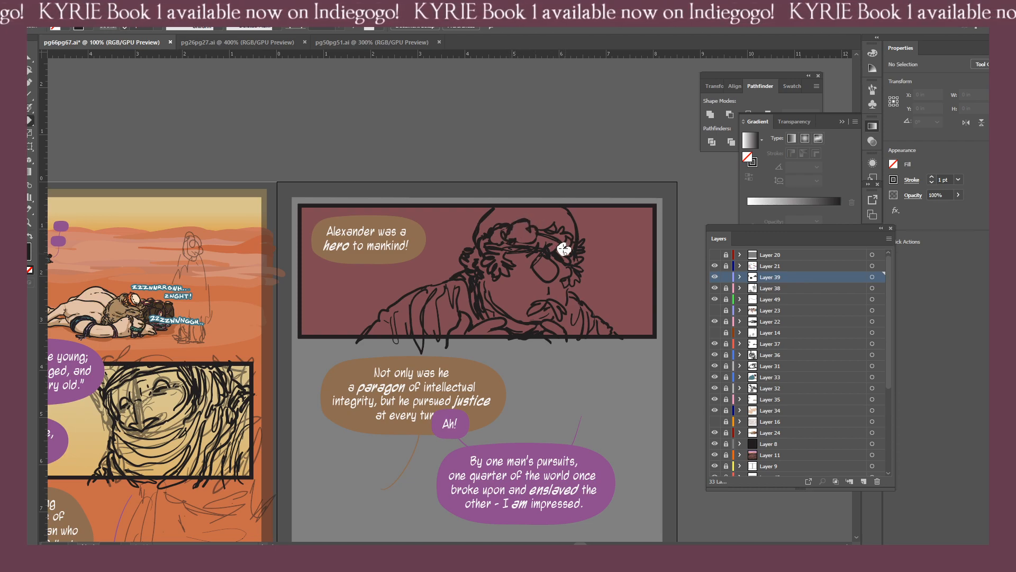
pyautogui.press('b')
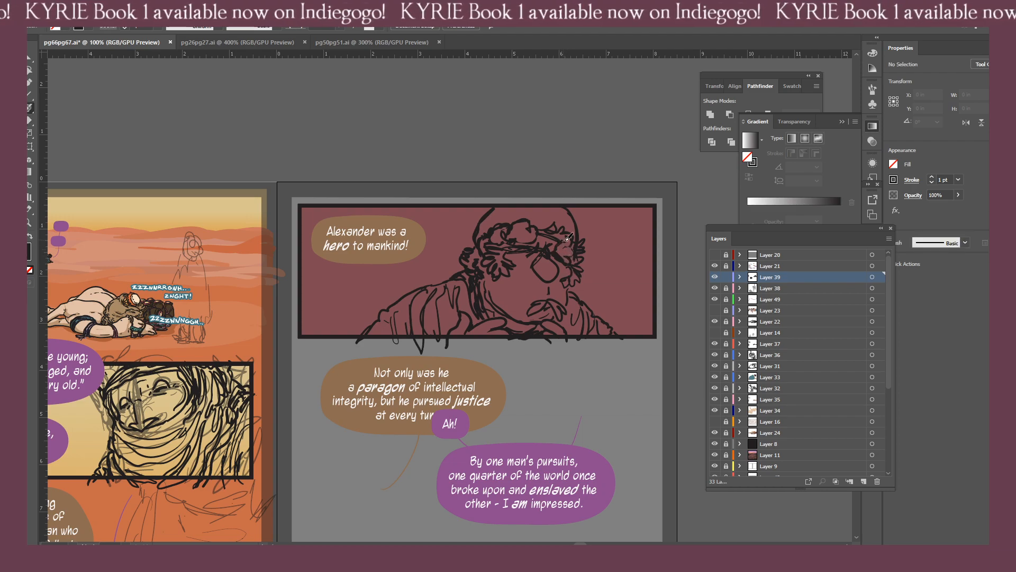
pyautogui.press('e')
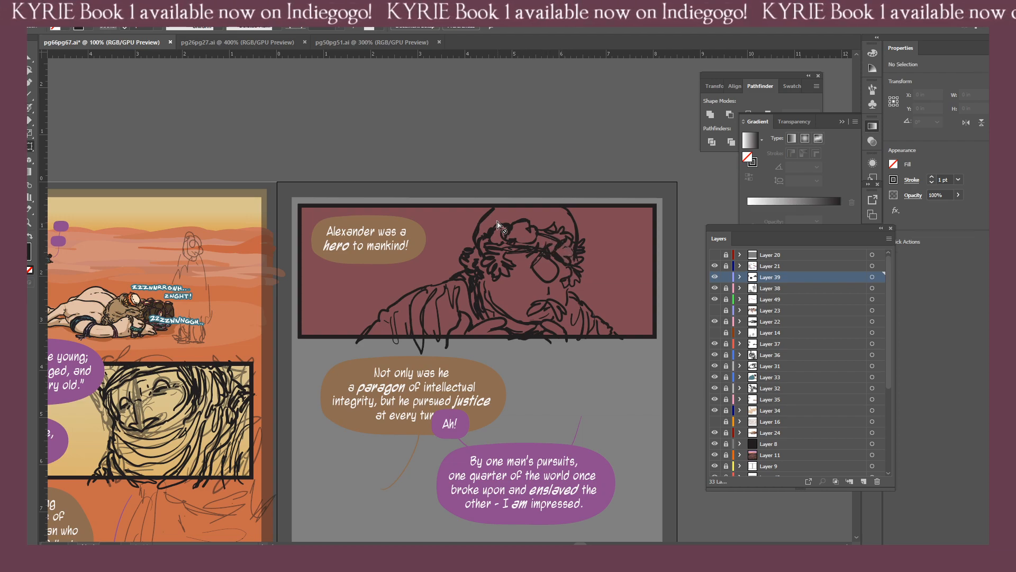
# Erase the leaf shapes along the top middle of the wreath, opening up the crown above the forehead.
pyautogui.moveTo(446, 336); pyautogui.dragTo(521, 269)
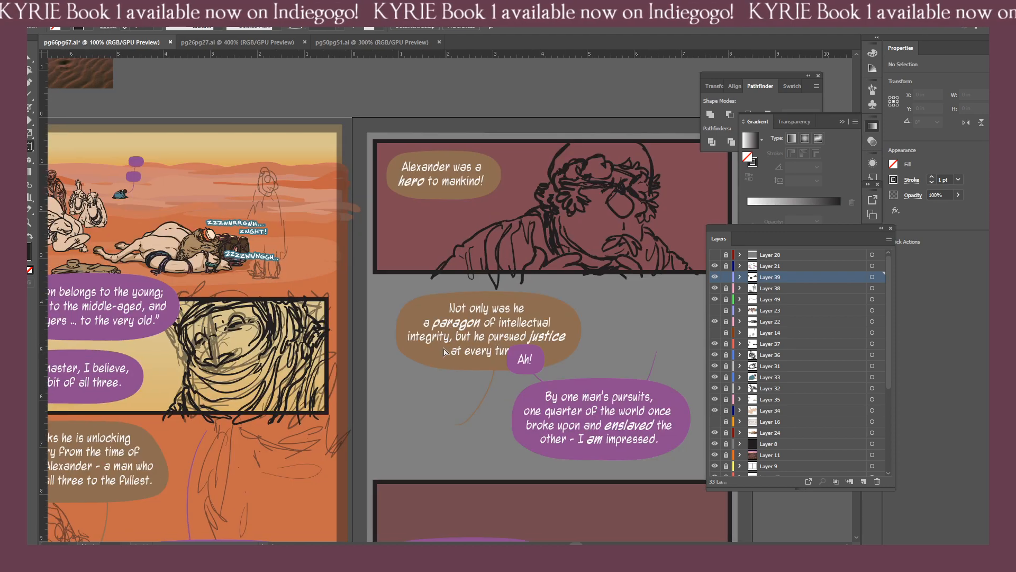
pyautogui.hotkey('ctrl', '-')
pyautogui.moveTo(484, 340); pyautogui.dragTo(456, 345)
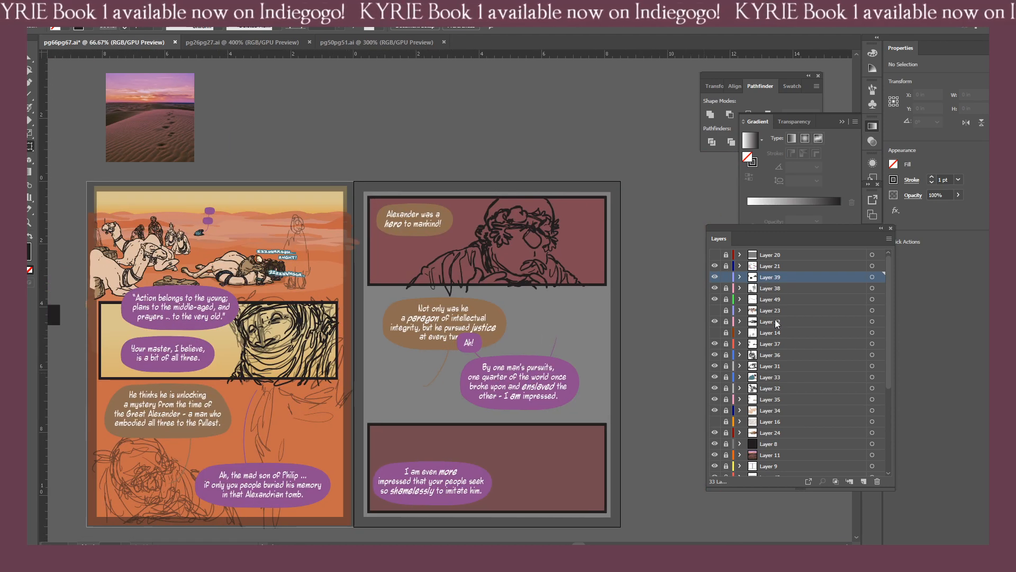
pyautogui.hotkey('shift', 'e')
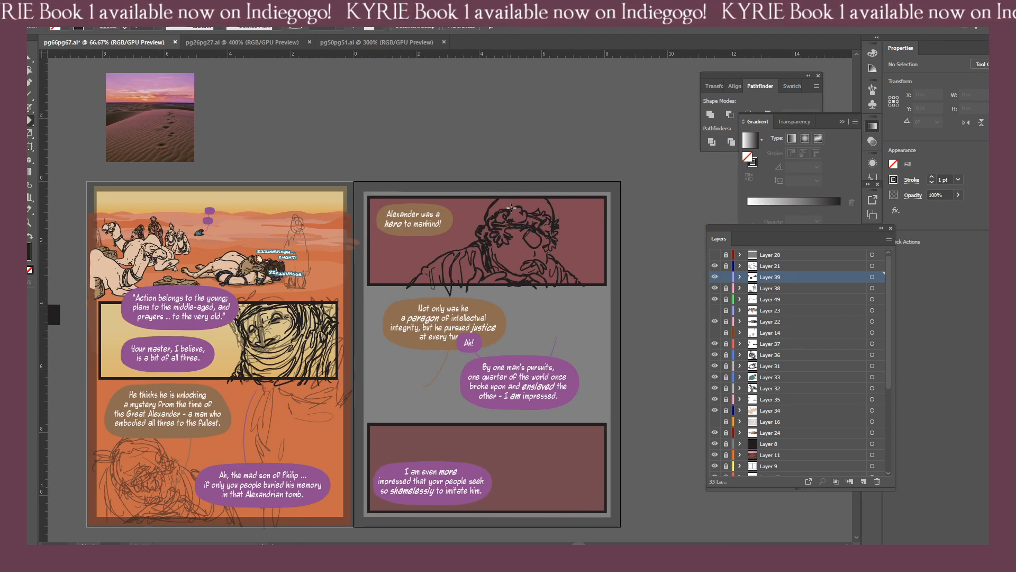
pyautogui.moveTo(510, 208)
pyautogui.mouseDown()
pyautogui.moveTo(524, 208)
pyautogui.moveTo(512, 215)
pyautogui.moveTo(520, 227)
pyautogui.moveTo(506, 232)
pyautogui.mouseUp()
pyautogui.moveTo(482, 298); pyautogui.dragTo(502, 351)
pyautogui.hotkey('ctrl', '+')
pyautogui.hotkey('ctrl', '+')
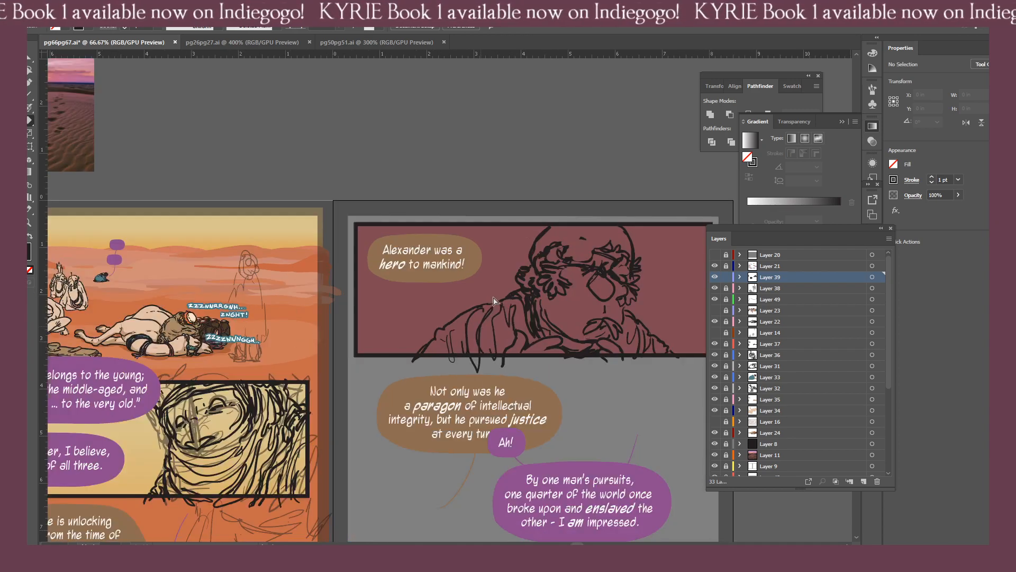
pyautogui.press('b')
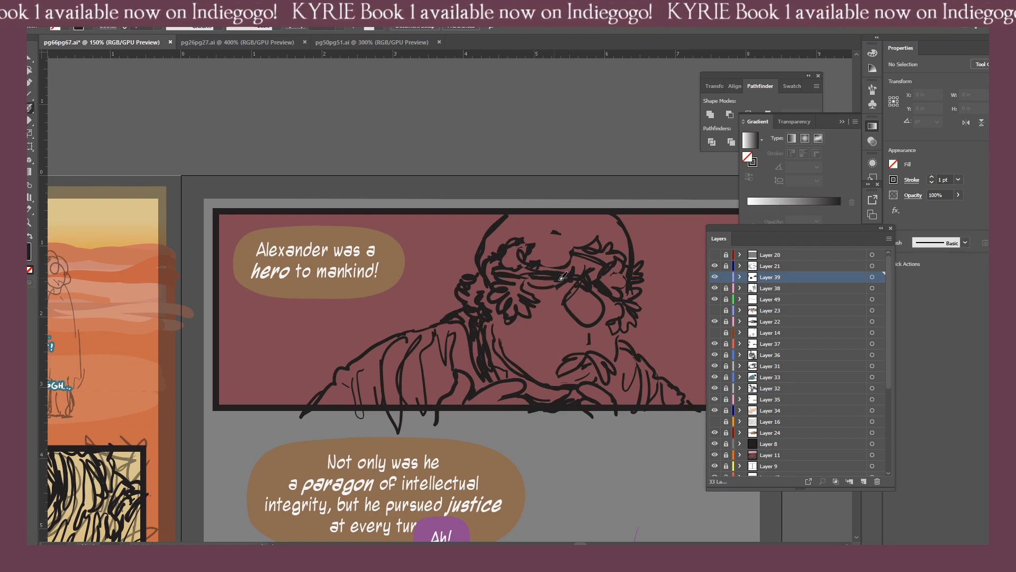
# Erase the wreath's band lines across the middle of the forehead.
pyautogui.hotkey('shift', 'e')
pyautogui.moveTo(533, 272)
pyautogui.mouseDown()
pyautogui.moveTo(562, 270)
pyautogui.moveTo(518, 270)
pyautogui.moveTo(529, 270)
pyautogui.mouseUp()
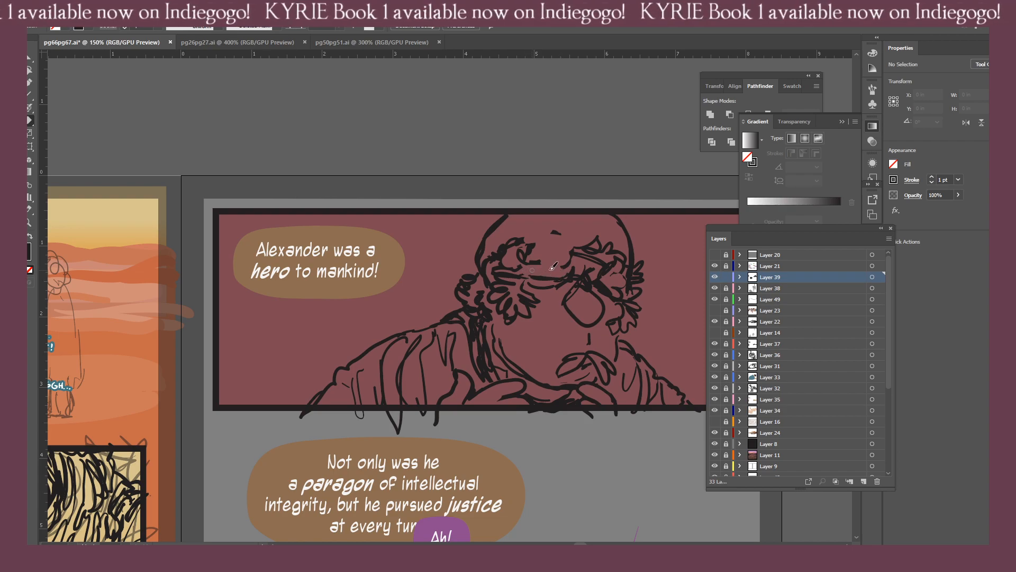
pyautogui.press('b')
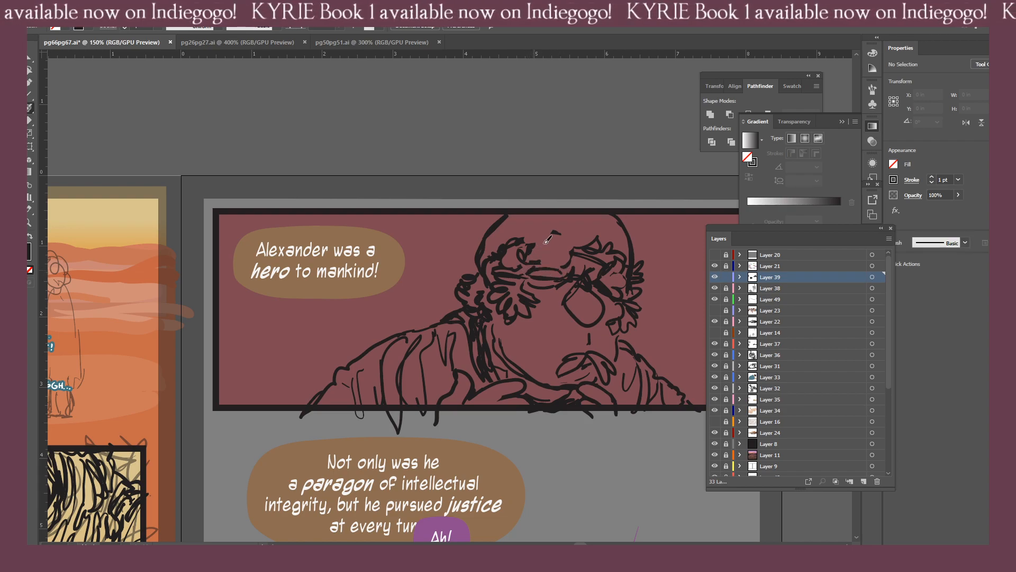
# Erase the leftover wreath marks above the forehead and draw new overlapping leaves across the crown of the robed man's head.
pyautogui.hotkey('shift', 'e')
pyautogui.moveTo(550, 256)
pyautogui.mouseDown()
pyautogui.moveTo(563, 264)
pyautogui.moveTo(550, 244)
pyautogui.moveTo(520, 258)
pyautogui.moveTo(540, 241)
pyautogui.moveTo(516, 252)
pyautogui.mouseUp()
pyautogui.moveTo(520, 252); pyautogui.dragTo(518, 261)
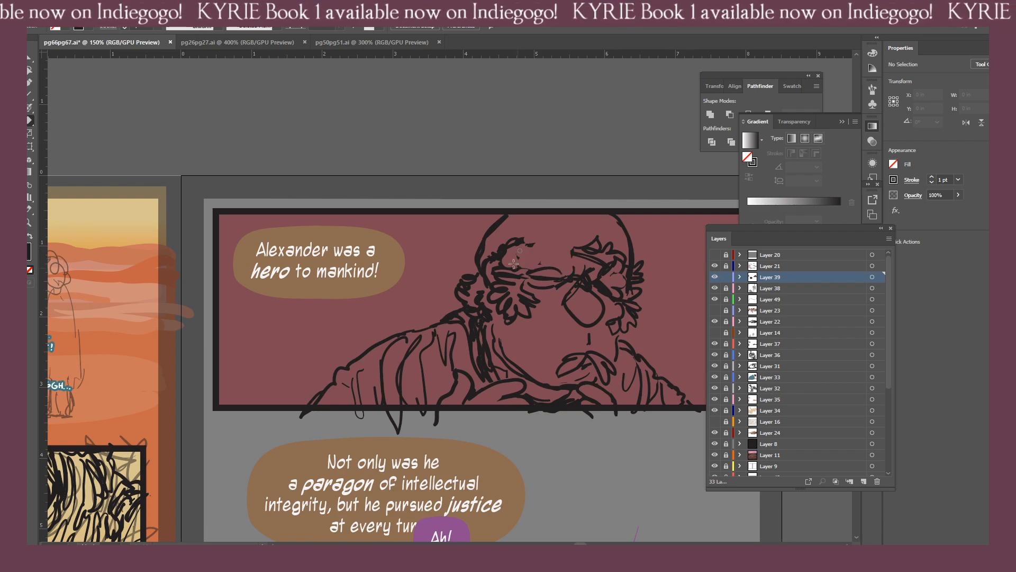
pyautogui.press('b')
pyautogui.hotkey('shift', 'b')
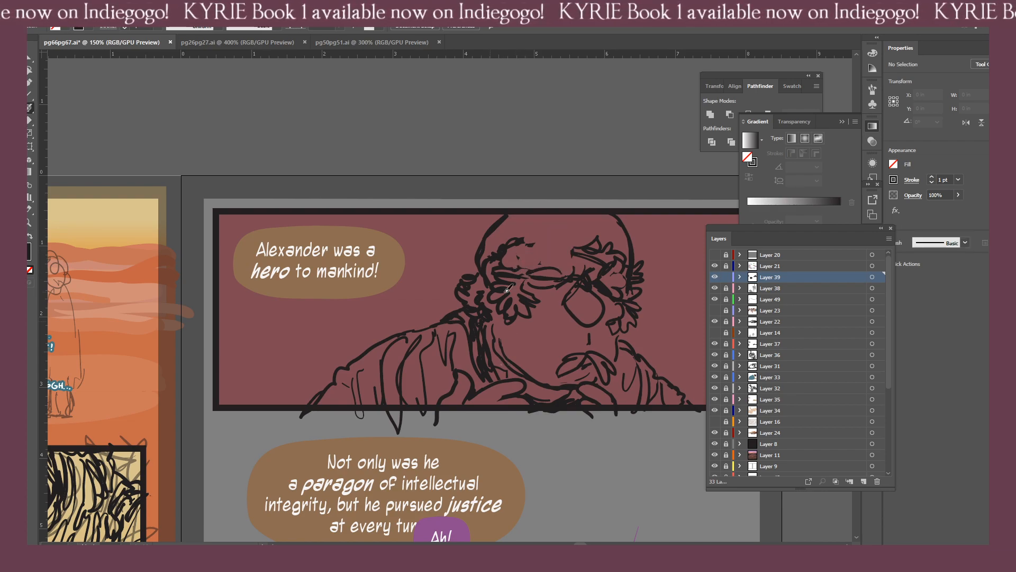
pyautogui.moveTo(536, 249)
pyautogui.mouseDown()
pyautogui.moveTo(569, 254)
pyautogui.moveTo(565, 263)
pyautogui.moveTo(529, 266)
pyautogui.mouseUp()
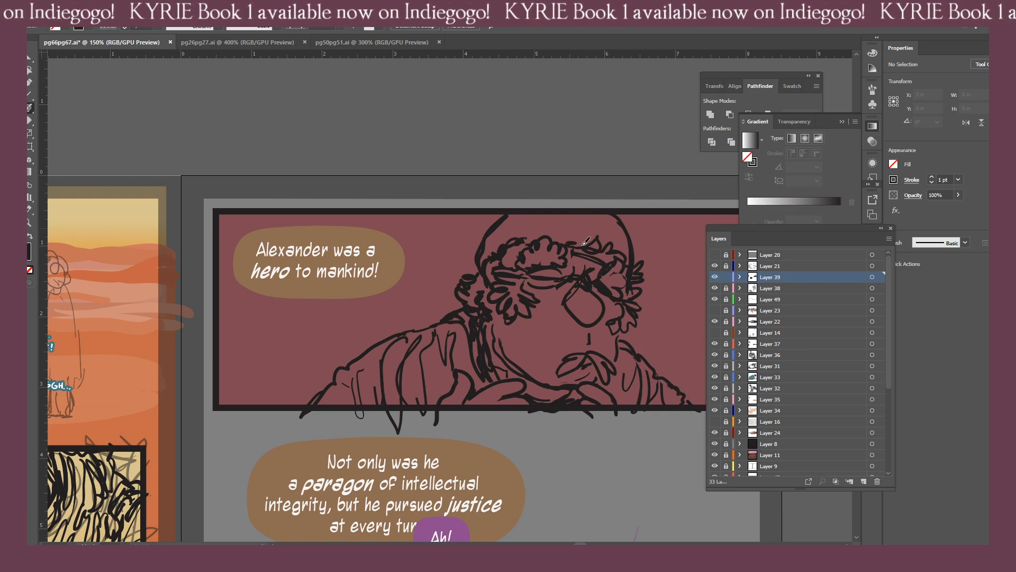
pyautogui.moveTo(595, 244); pyautogui.dragTo(529, 238)
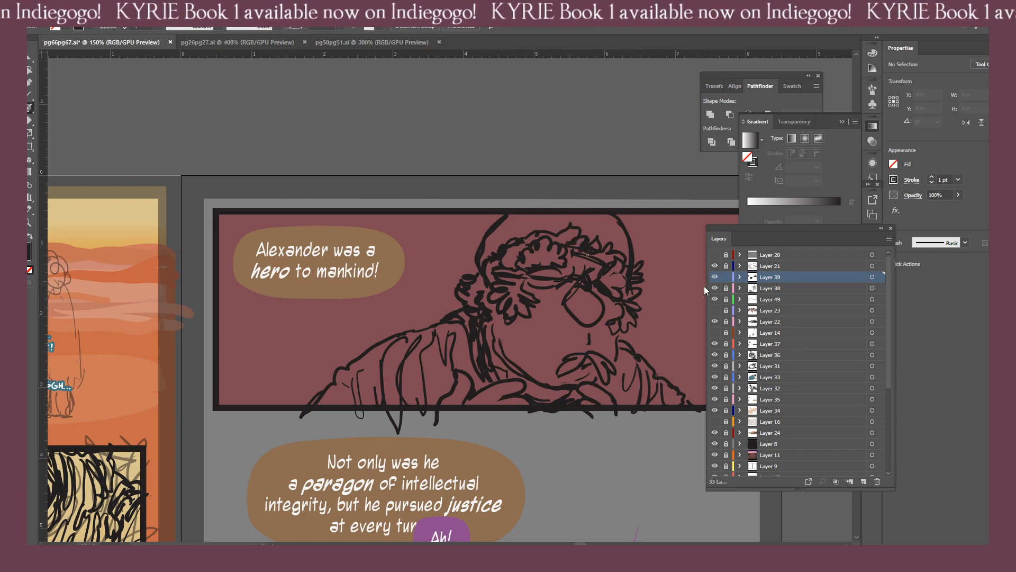
# Erase and rework leaves beside the man's far temple and along the wreath's upper edge.
pyautogui.hotkey('shift', 'e')
pyautogui.moveTo(628, 280)
pyautogui.mouseDown()
pyautogui.moveTo(626, 299)
pyautogui.moveTo(624, 264)
pyautogui.moveTo(619, 281)
pyautogui.moveTo(634, 273)
pyautogui.moveTo(637, 294)
pyautogui.mouseUp()
pyautogui.hotkey('shift', 'b')
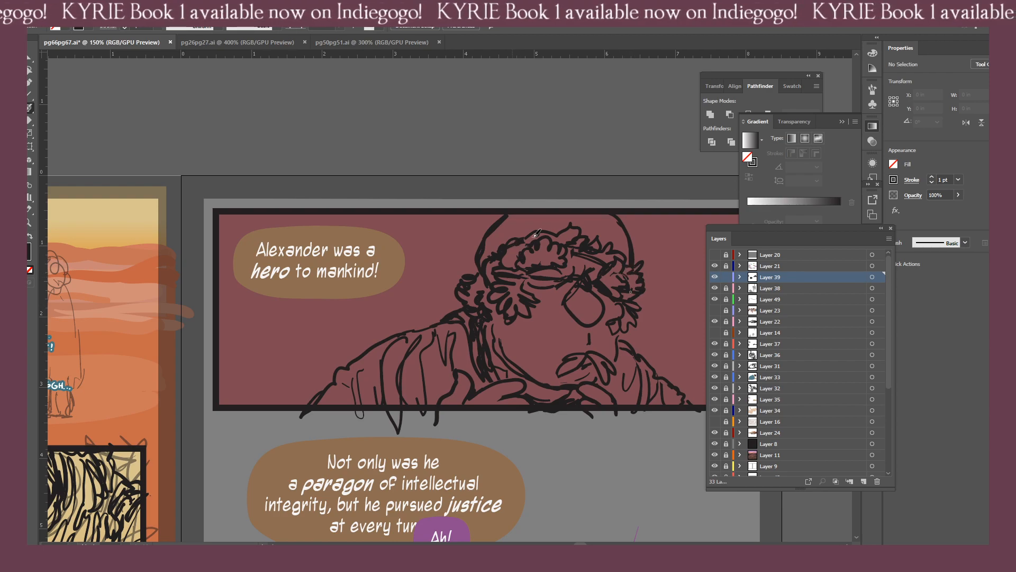
pyautogui.hotkey('shift', 'e')
pyautogui.moveTo(561, 229)
pyautogui.mouseDown()
pyautogui.moveTo(504, 240)
pyautogui.moveTo(492, 259)
pyautogui.mouseUp()
pyautogui.hotkey('shift', 'b')
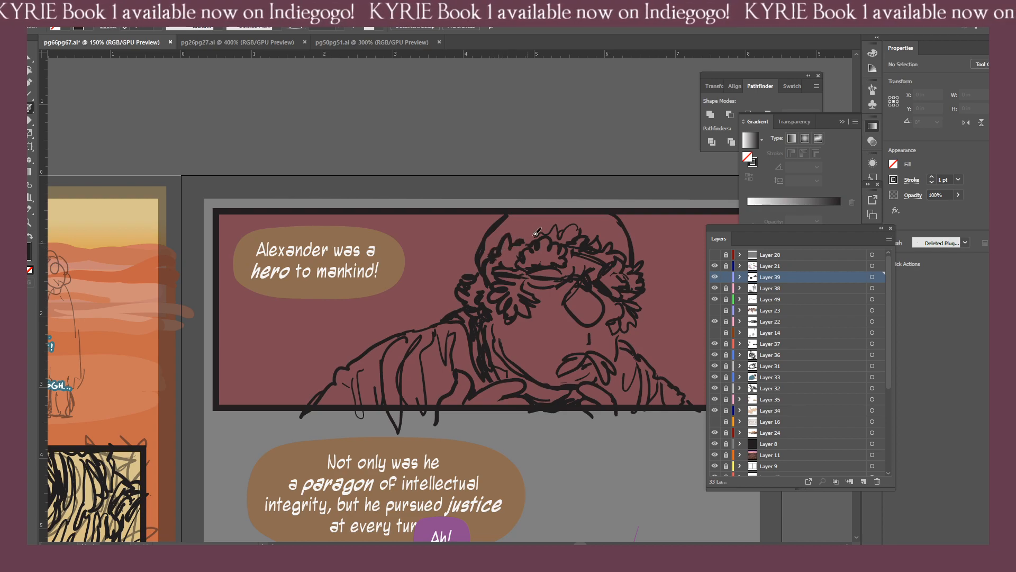
pyautogui.moveTo(545, 234)
pyautogui.mouseDown()
pyautogui.moveTo(555, 223)
pyautogui.moveTo(563, 235)
pyautogui.mouseUp()
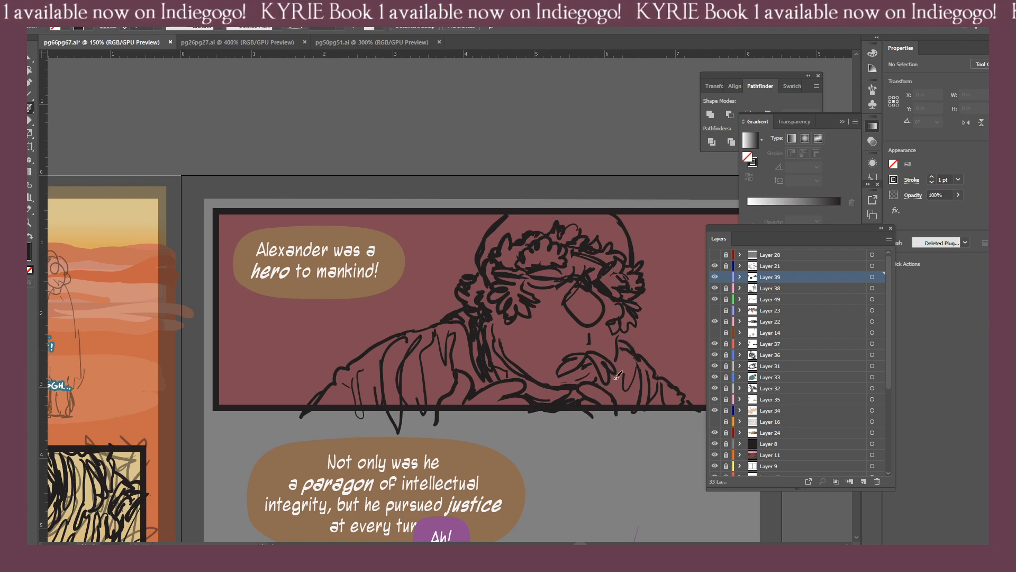
# Draw robe folds beside the beard and along the man's far shoulder.
pyautogui.moveTo(621, 351); pyautogui.dragTo(616, 383)
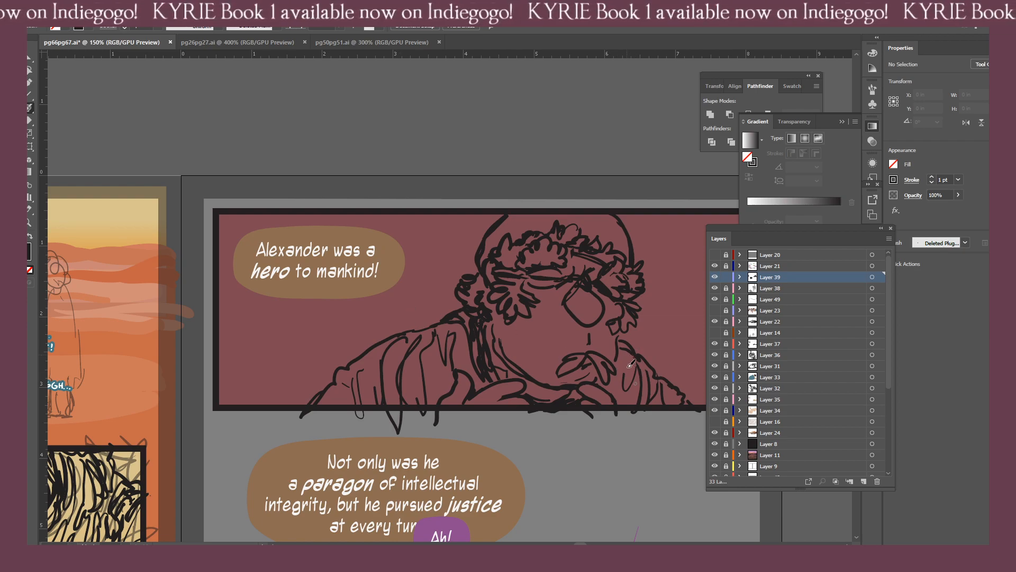
pyautogui.moveTo(624, 358)
pyautogui.mouseDown()
pyautogui.moveTo(624, 400)
pyautogui.moveTo(615, 396)
pyautogui.mouseUp()
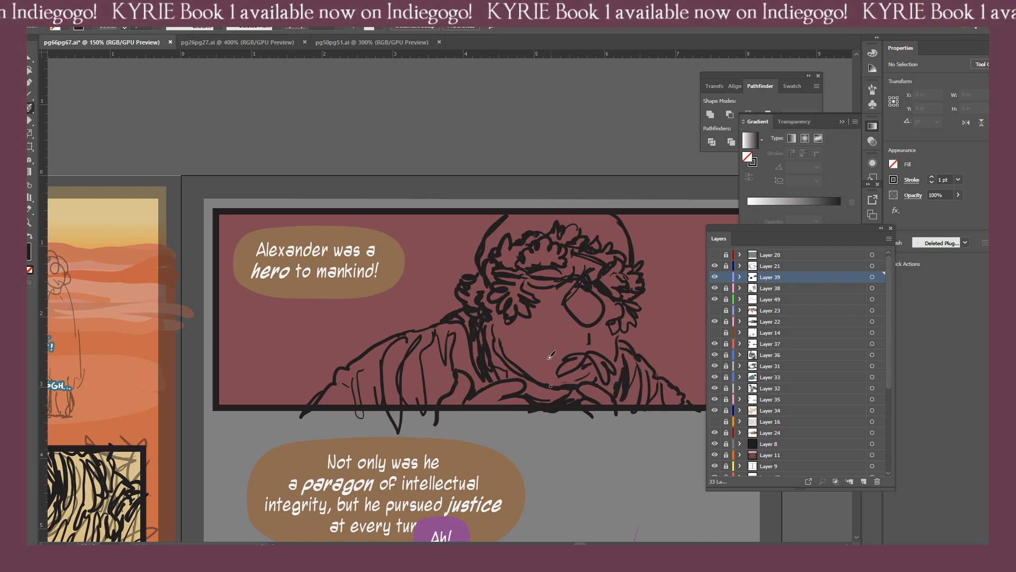
pyautogui.hotkey('ctrl', '-')
pyautogui.hotkey('ctrl', '-')
pyautogui.moveTo(471, 431); pyautogui.dragTo(565, 402)
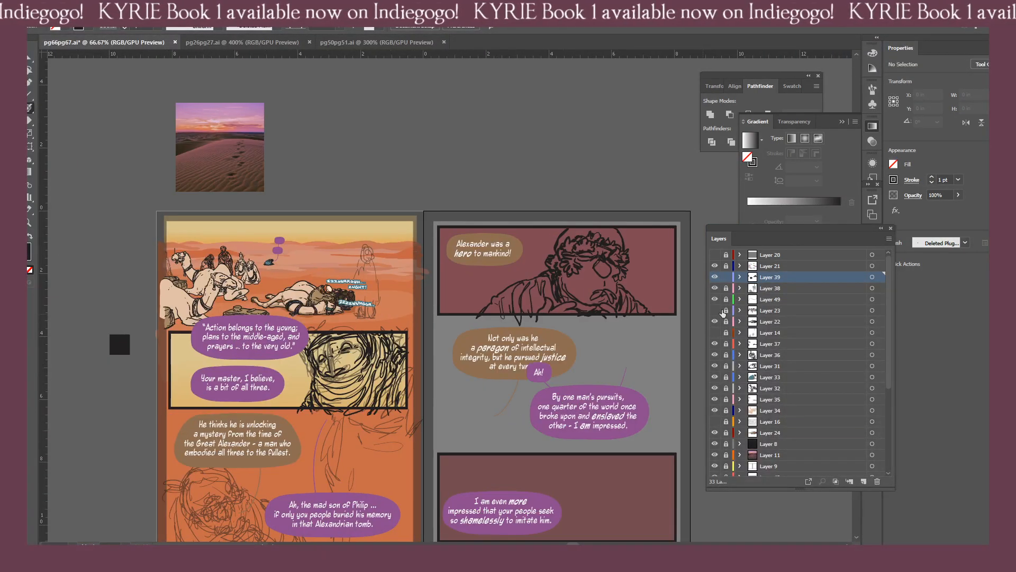
pyautogui.moveTo(627, 289); pyautogui.dragTo(662, 321)
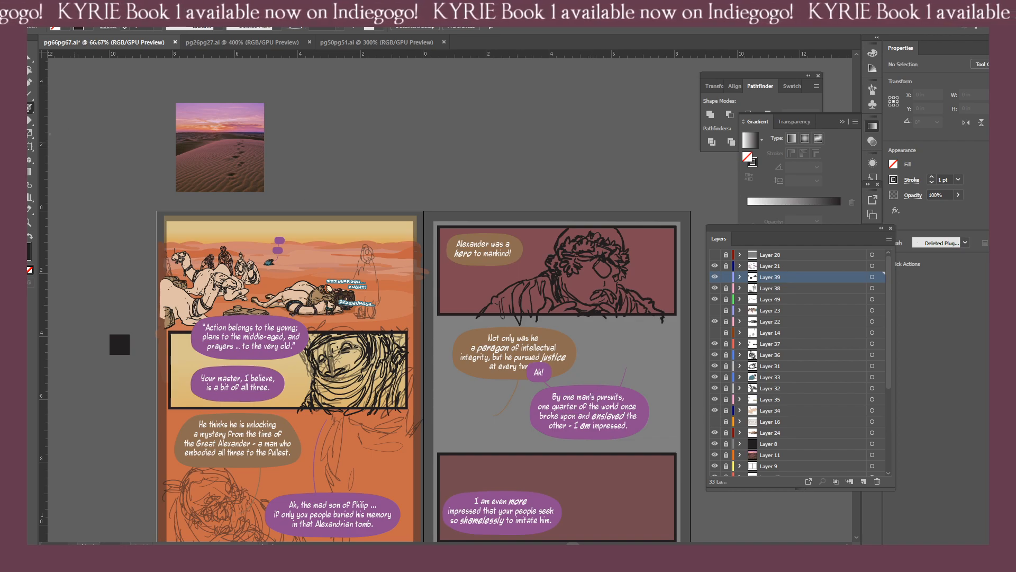
# Turn off Detail and Simplify for the Warp Tool and push the robed man's near sleeve outline upward.
pyautogui.click(18, 146)
pyautogui.click(61, 158)
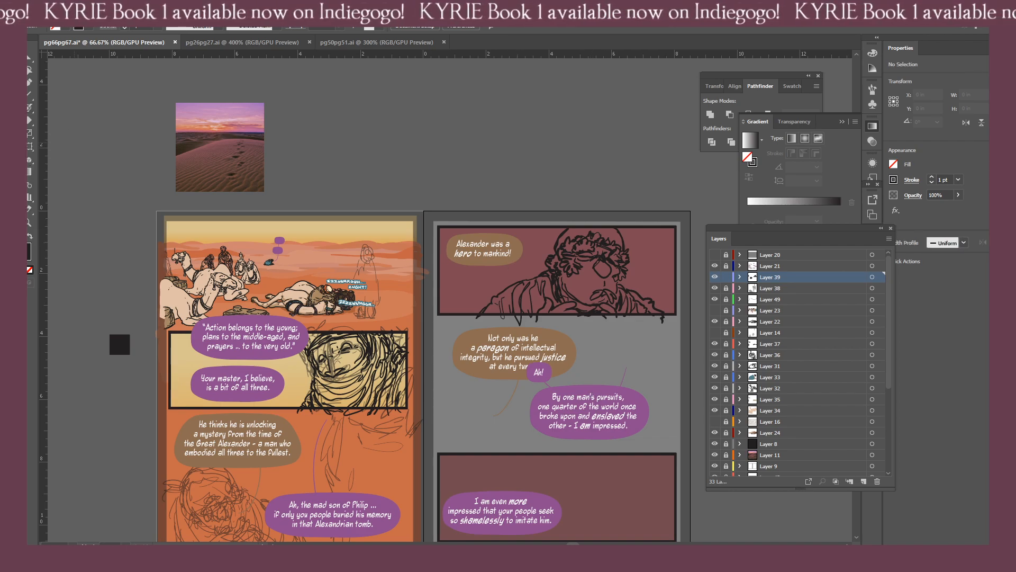
pyautogui.click(18, 147)
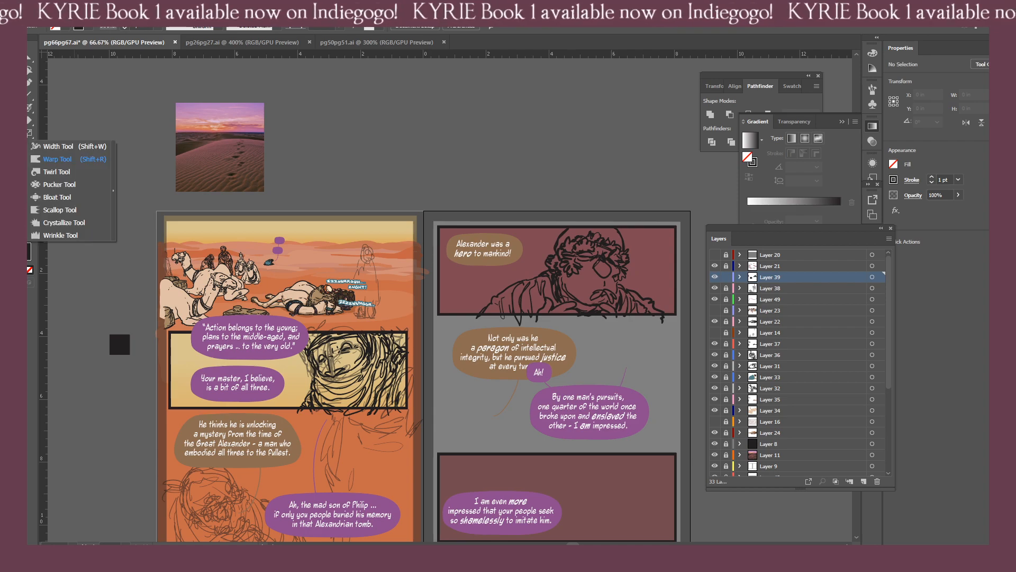
pyautogui.click(38, 161)
pyautogui.doubleClick(18, 147)
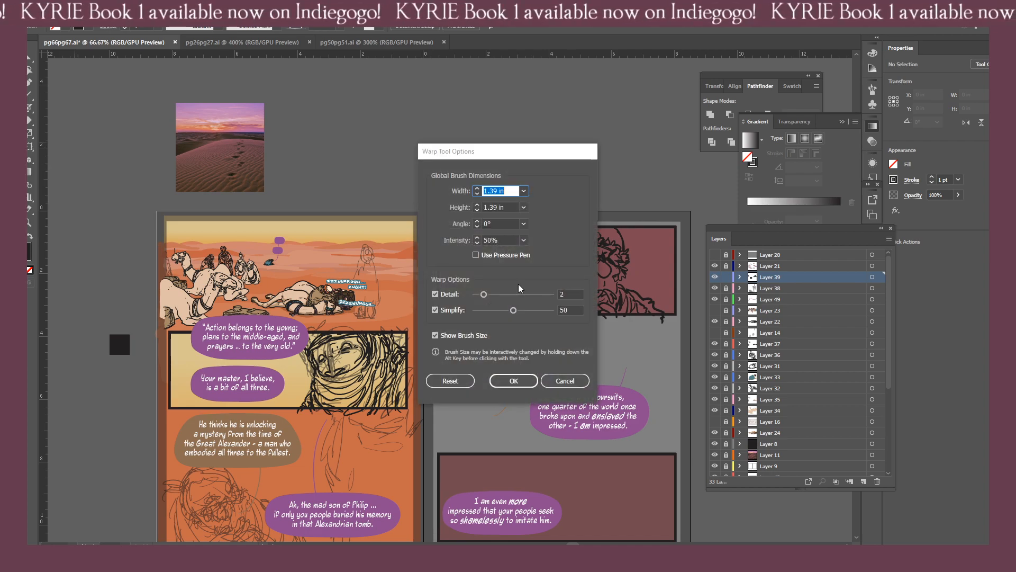
pyautogui.click(448, 295)
pyautogui.click(441, 312)
pyautogui.click(516, 381)
pyautogui.press('Return')
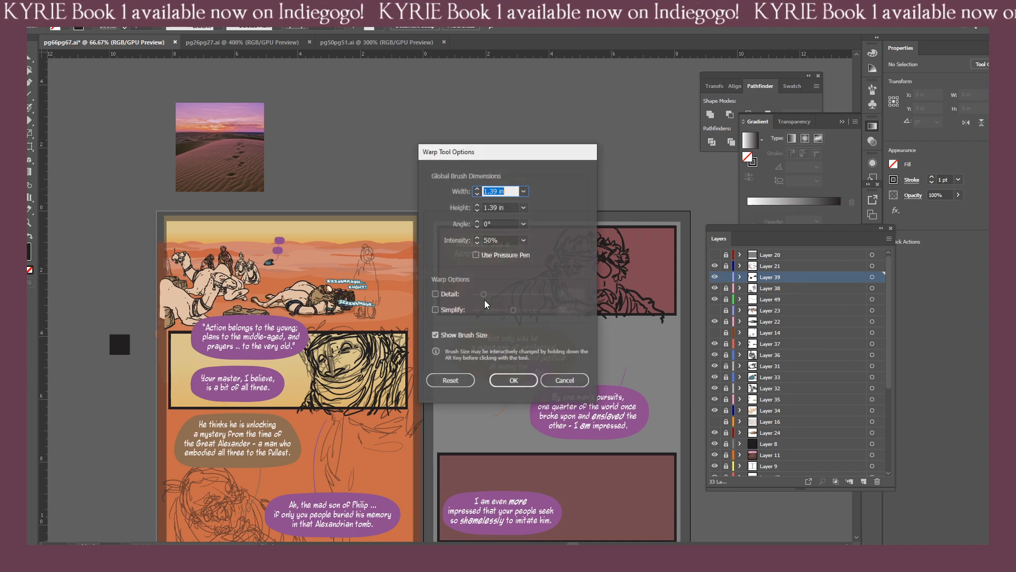
pyautogui.click(564, 381)
pyautogui.moveTo(487, 305); pyautogui.dragTo(488, 284)
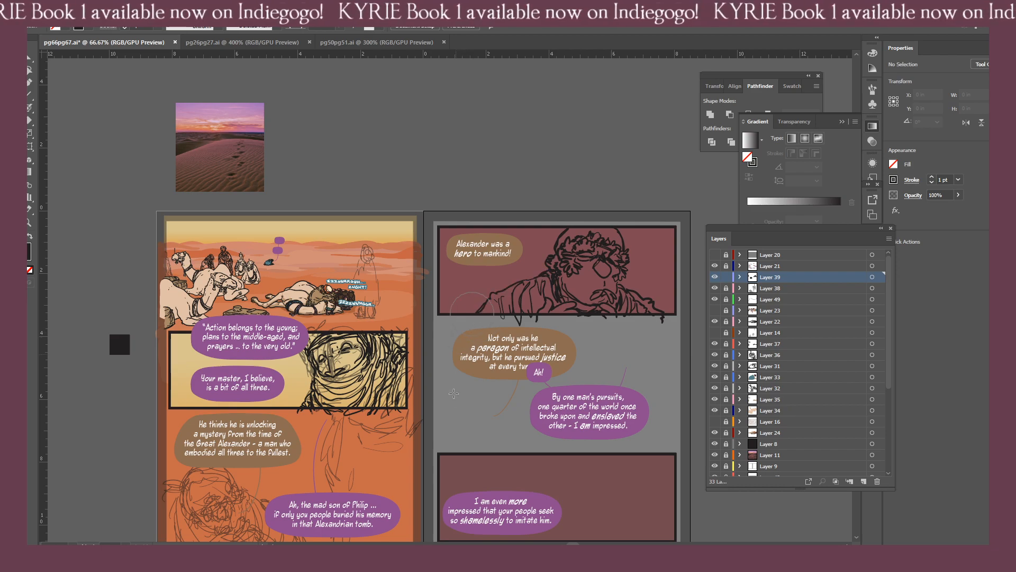
# Erase the robe strokes that overshoot the lower border of page 67's first panel.
pyautogui.moveTo(481, 434); pyautogui.dragTo(426, 393)
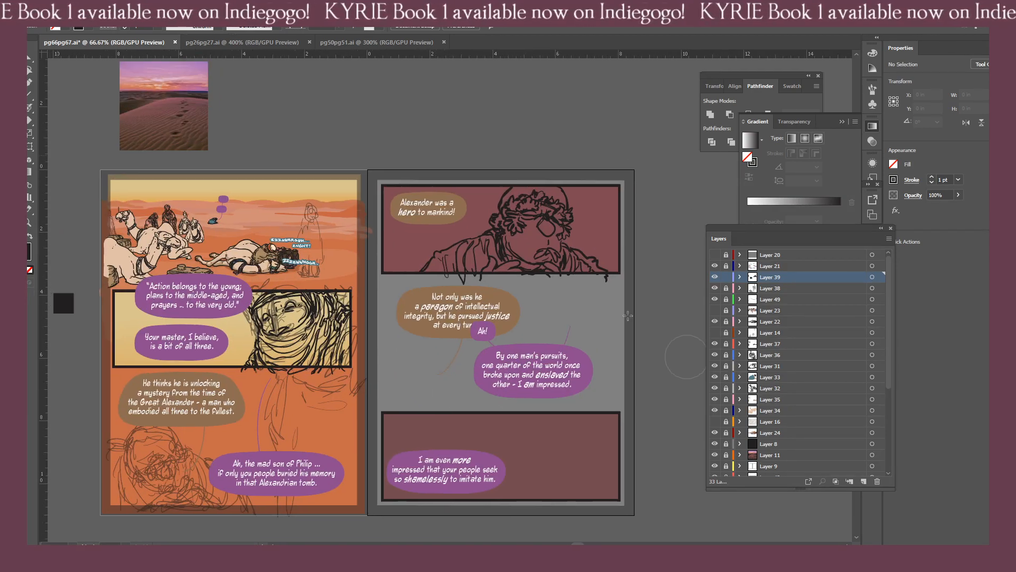
pyautogui.press('b')
pyautogui.moveTo(559, 347); pyautogui.dragTo(532, 342)
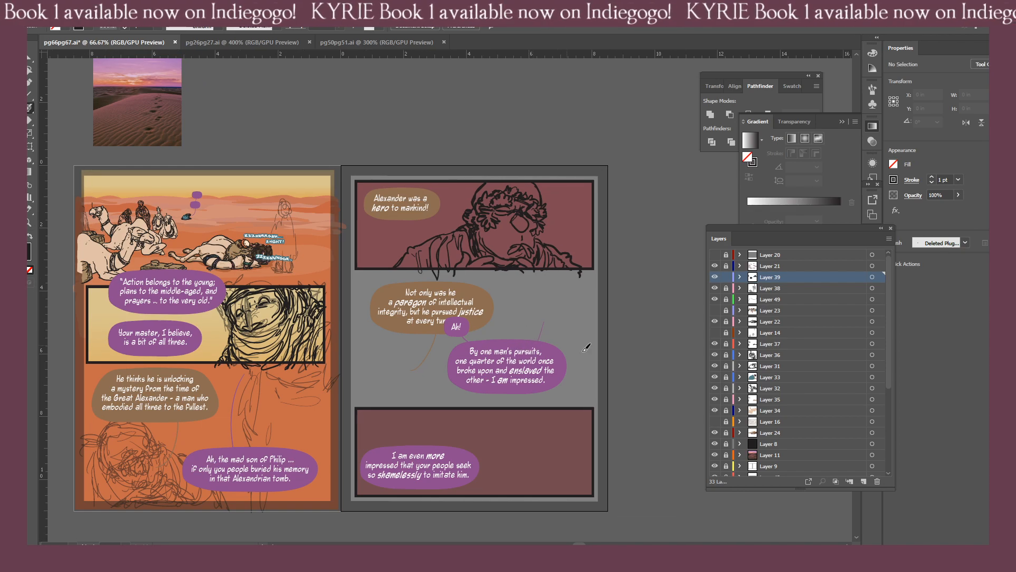
pyautogui.hotkey('shift', 'e')
pyautogui.moveTo(570, 282); pyautogui.dragTo(583, 274)
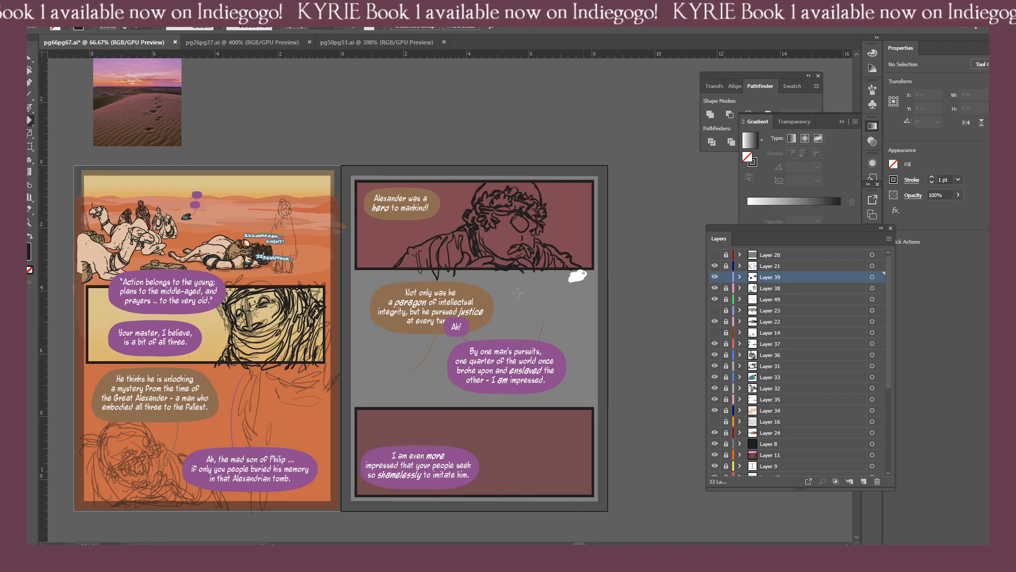
pyautogui.moveTo(422, 275)
pyautogui.mouseDown()
pyautogui.moveTo(466, 276)
pyautogui.moveTo(410, 281)
pyautogui.mouseUp()
# Draw extra robe folds at the outer edge of the man's near sleeve, down to the panel's lower border.
pyautogui.hotkey('ctrl', '+')
pyautogui.moveTo(458, 358); pyautogui.dragTo(428, 379)
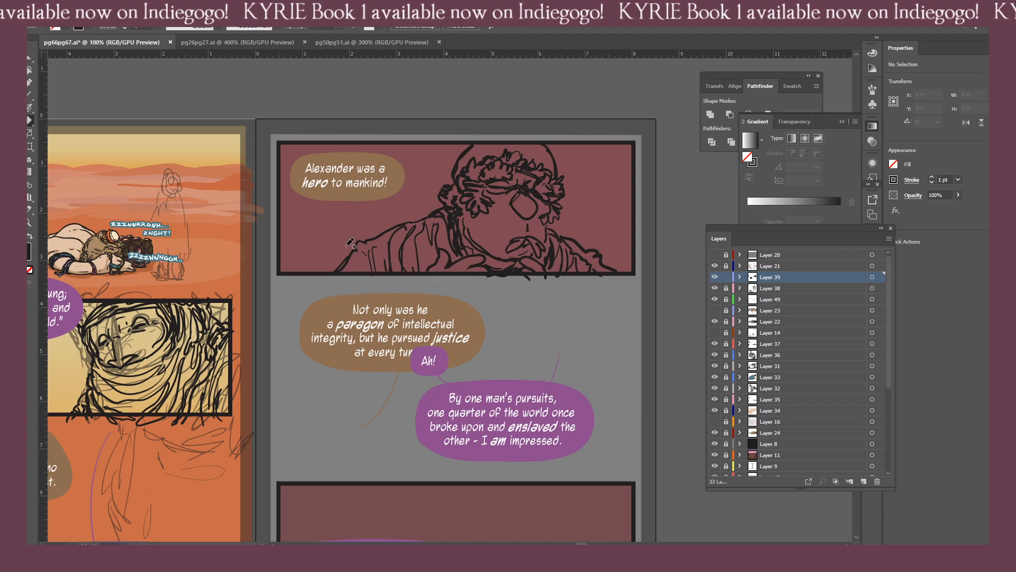
pyautogui.press('b')
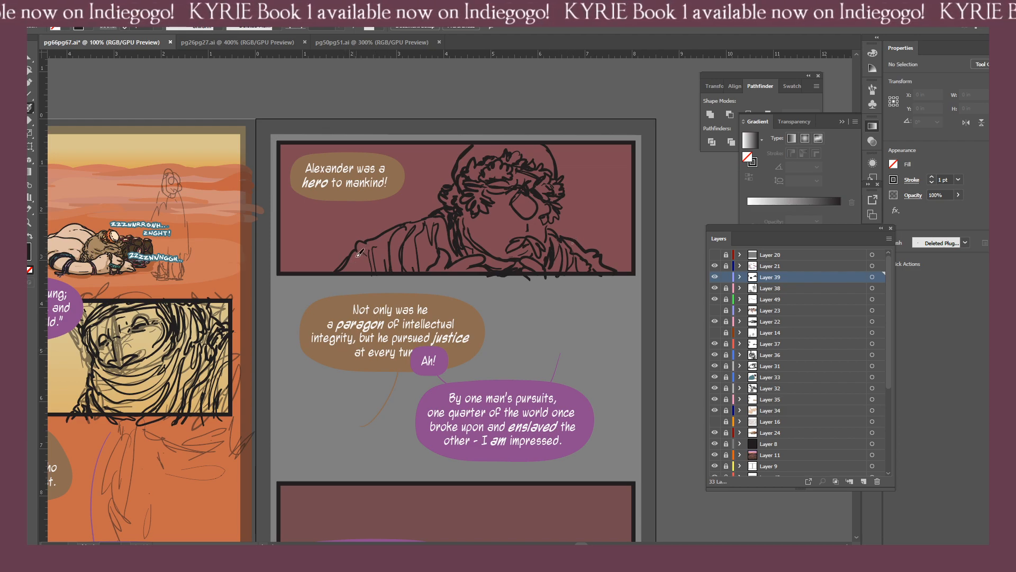
pyautogui.moveTo(355, 256)
pyautogui.mouseDown()
pyautogui.moveTo(361, 280)
pyautogui.moveTo(350, 272)
pyautogui.moveTo(340, 288)
pyautogui.moveTo(371, 280)
pyautogui.moveTo(340, 282)
pyautogui.mouseUp()
pyautogui.hotkey('shift', 'e')
pyautogui.press('b')
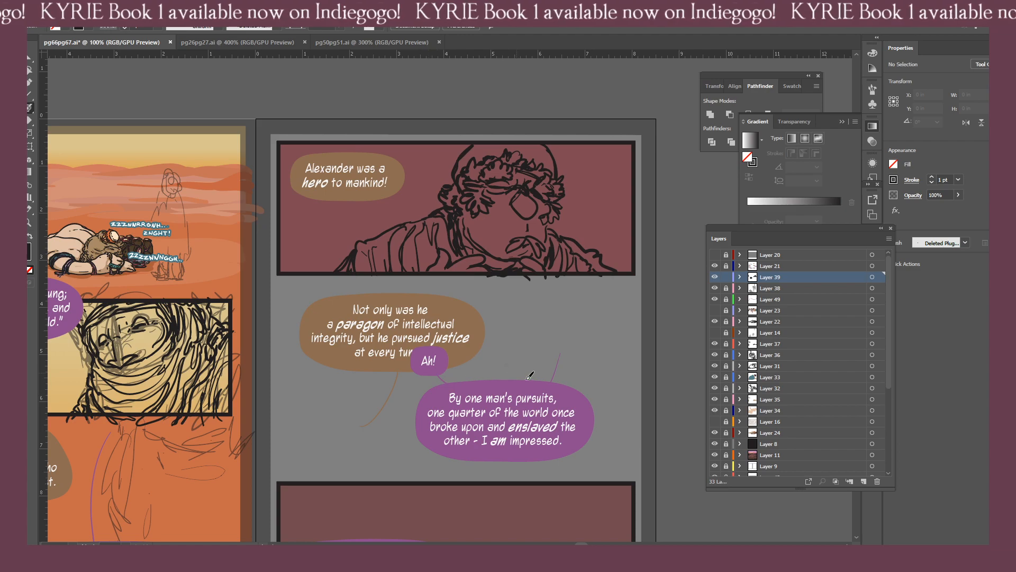
# Lock Layer 39 and create a new layer above it.
pyautogui.moveTo(443, 392)
pyautogui.mouseDown()
pyautogui.moveTo(508, 372)
pyautogui.moveTo(508, 363)
pyautogui.mouseUp()
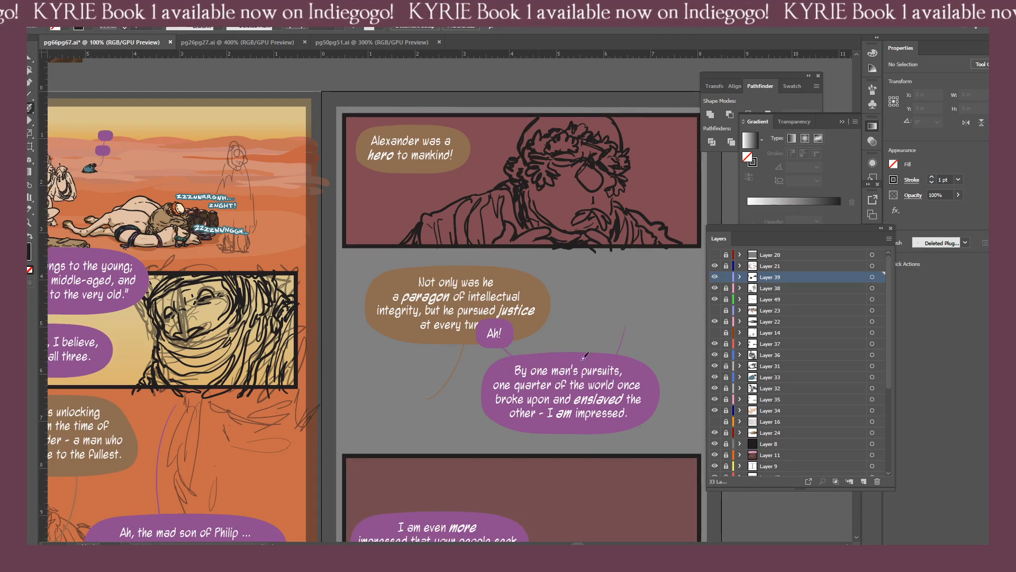
pyautogui.click(727, 277)
pyautogui.click(863, 481)
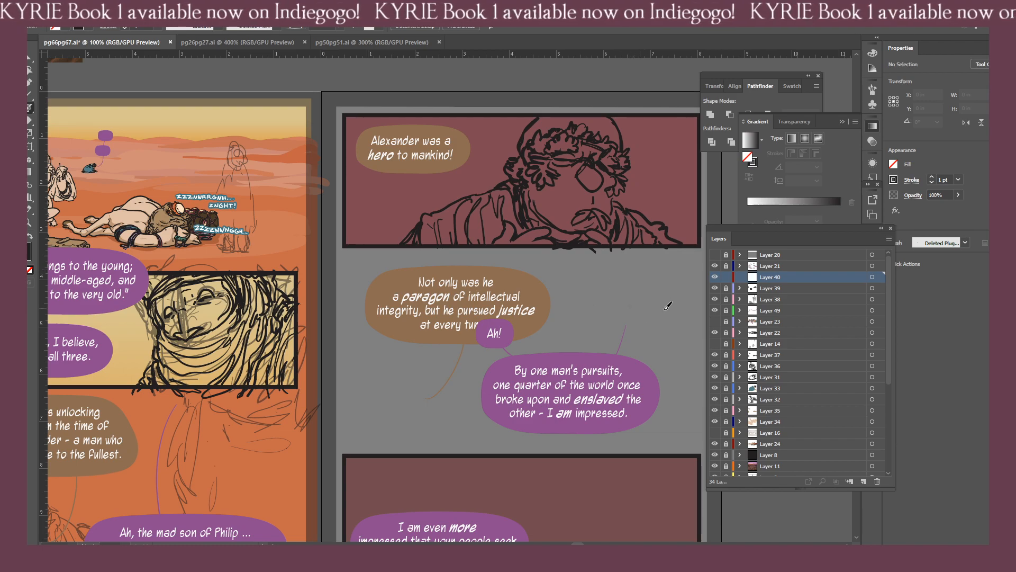
pyautogui.click(714, 299)
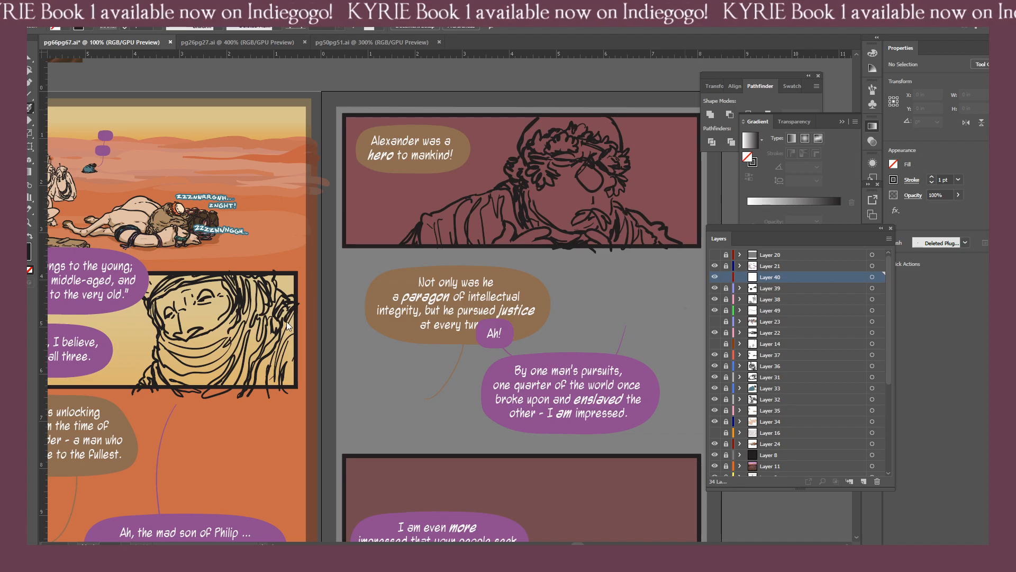
# Ink the standing figure's rounded head wrap with a curved inner band over the rough sketch in page 66's desert panel.
pyautogui.moveTo(263, 271); pyautogui.dragTo(486, 394)
pyautogui.hotkey('ctrl', '+')
pyautogui.hotkey('ctrl', '+')
pyautogui.hotkey('ctrl', '+')
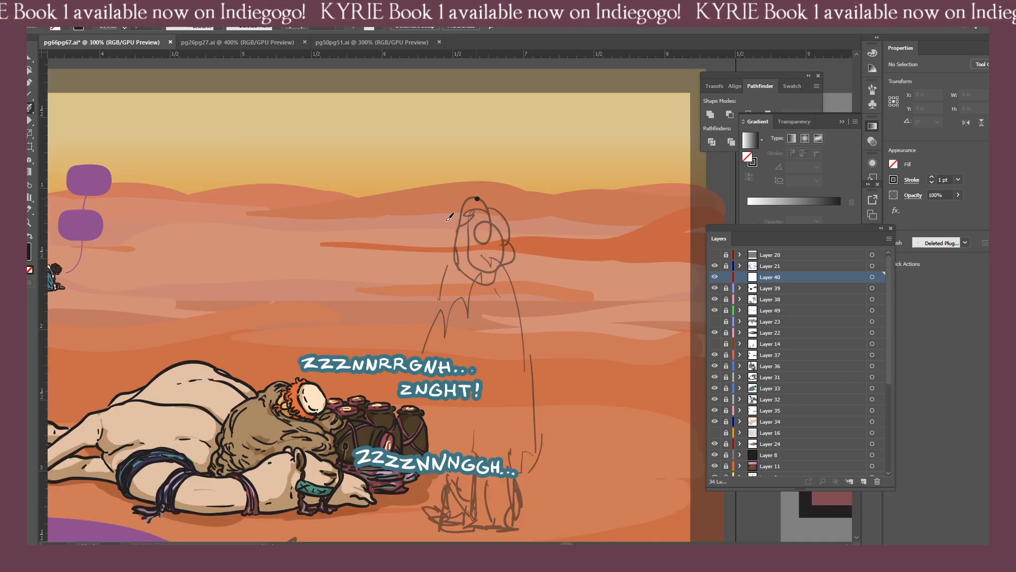
pyautogui.moveTo(459, 264)
pyautogui.mouseDown()
pyautogui.moveTo(481, 274)
pyautogui.moveTo(508, 254)
pyautogui.mouseUp()
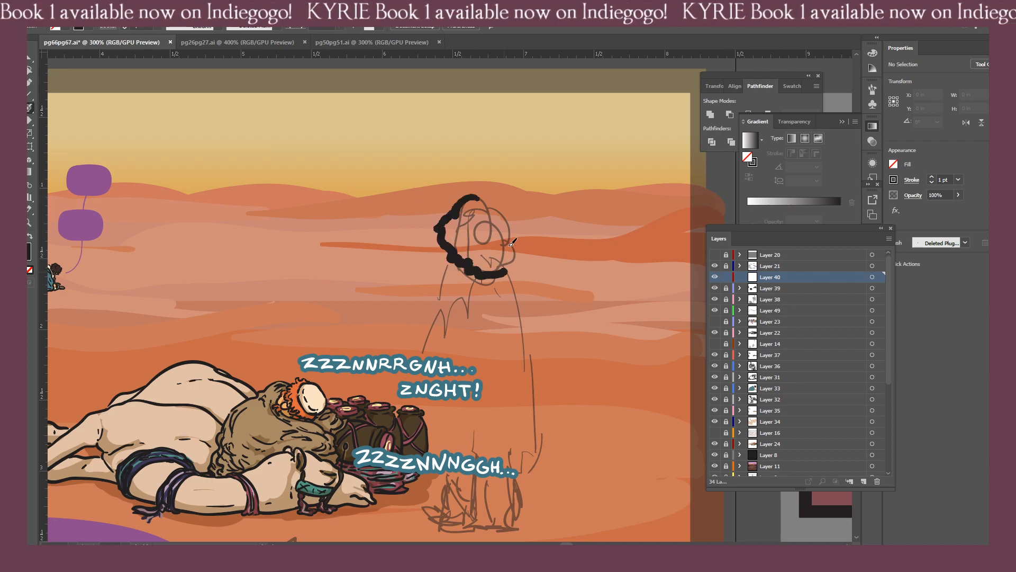
pyautogui.hotkey('ctrl', 'z')
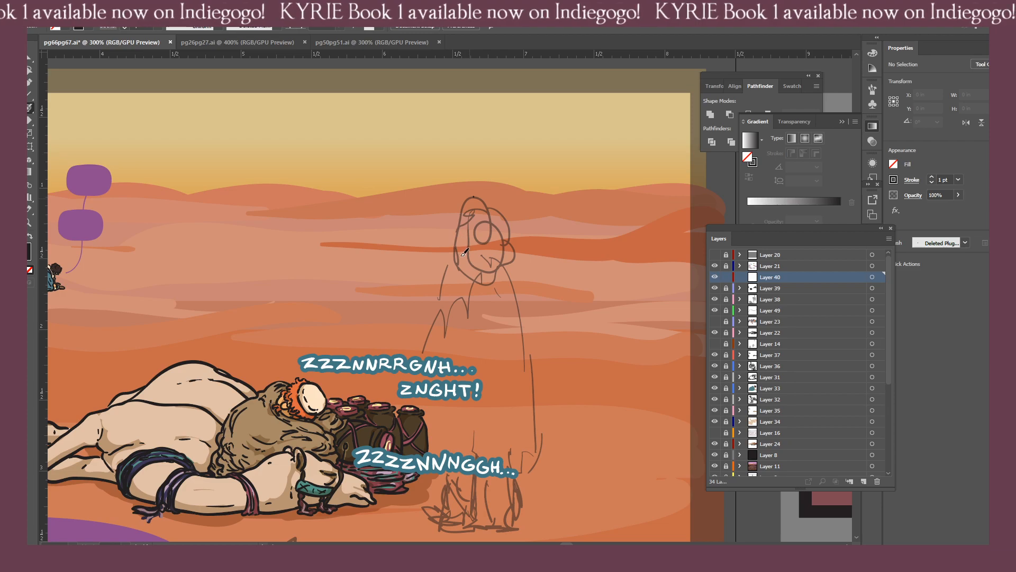
pyautogui.moveTo(473, 198)
pyautogui.mouseDown()
pyautogui.moveTo(501, 268)
pyautogui.moveTo(510, 225)
pyautogui.moveTo(502, 206)
pyautogui.moveTo(476, 195)
pyautogui.moveTo(457, 212)
pyautogui.moveTo(476, 250)
pyautogui.moveTo(485, 249)
pyautogui.mouseUp()
pyautogui.moveTo(490, 245)
pyautogui.mouseDown()
pyautogui.moveTo(497, 223)
pyautogui.moveTo(476, 234)
pyautogui.mouseUp()
pyautogui.moveTo(463, 227)
pyautogui.mouseDown()
pyautogui.moveTo(491, 270)
pyautogui.moveTo(510, 234)
pyautogui.moveTo(445, 248)
pyautogui.moveTo(443, 237)
pyautogui.mouseUp()
pyautogui.hotkey('shift', 'b')
pyautogui.hotkey('ctrl', 'z')
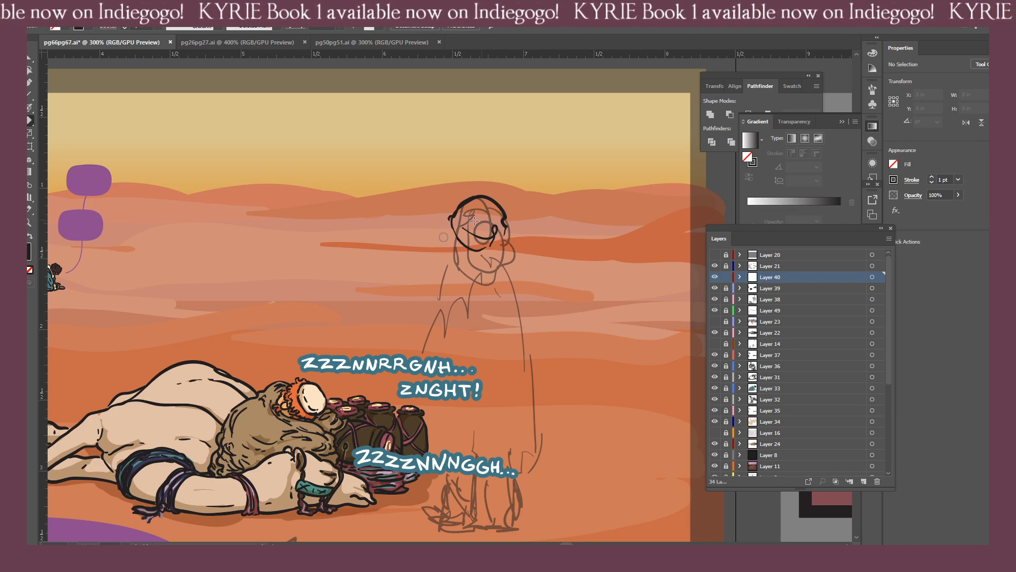
pyautogui.press('b')
pyautogui.moveTo(470, 202)
pyautogui.mouseDown()
pyautogui.moveTo(458, 219)
pyautogui.moveTo(483, 236)
pyautogui.moveTo(506, 236)
pyautogui.moveTo(499, 208)
pyautogui.moveTo(454, 227)
pyautogui.moveTo(511, 241)
pyautogui.moveTo(501, 252)
pyautogui.mouseUp()
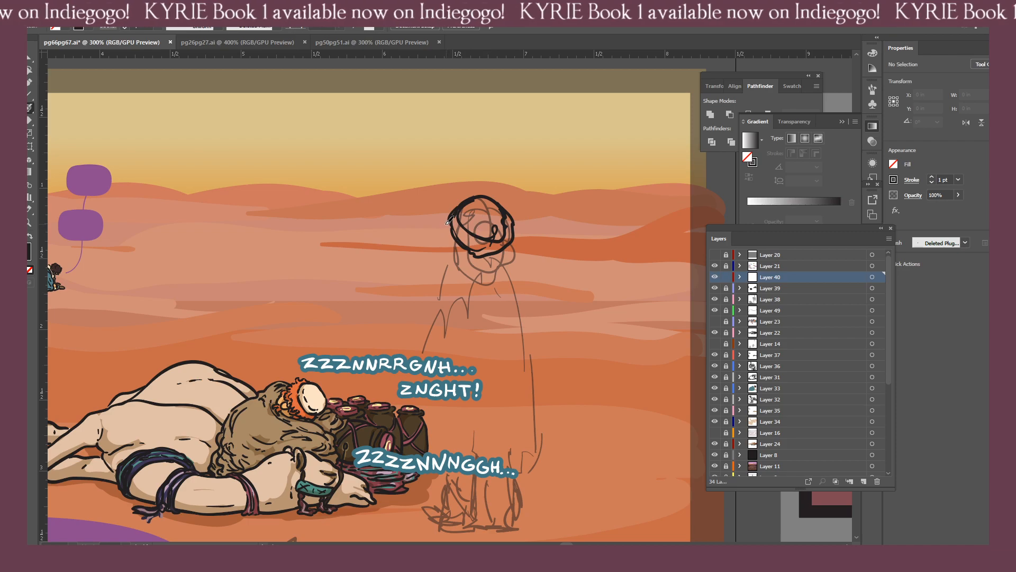
# Draw layered, ragged scarf folds around the standing figure's chin and neck, beneath the head wrap.
pyautogui.moveTo(383, 274); pyautogui.dragTo(437, 317)
pyautogui.hotkey('ctrl', '=')
pyautogui.hotkey('ctrl', '=')
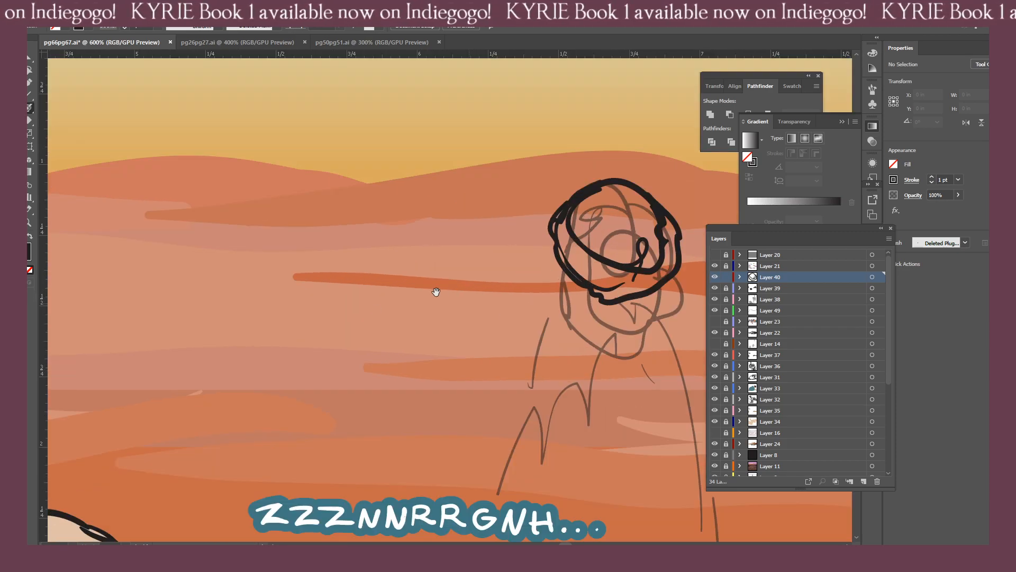
pyautogui.moveTo(588, 285); pyautogui.dragTo(460, 300)
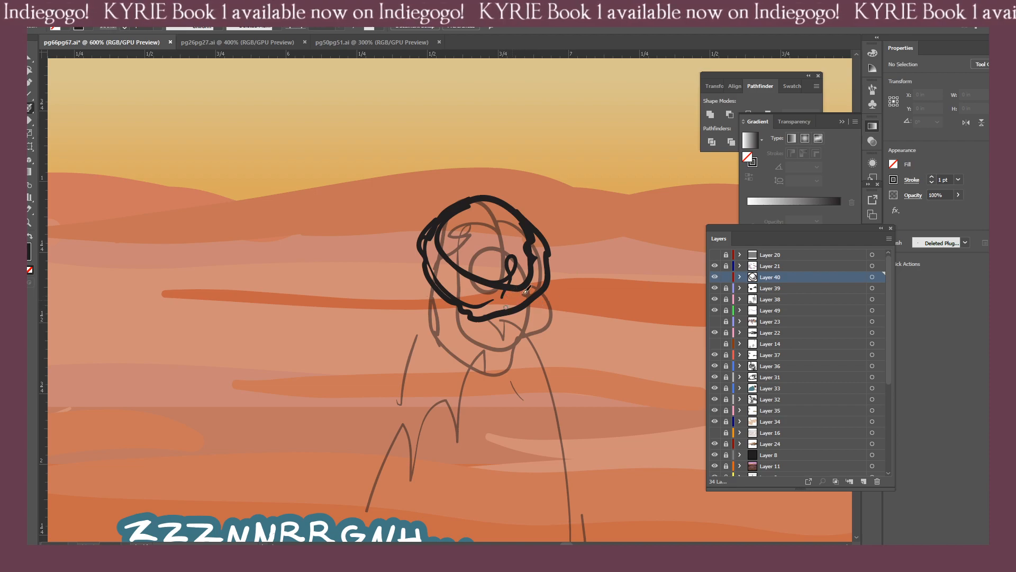
pyautogui.moveTo(532, 307)
pyautogui.mouseDown()
pyautogui.moveTo(483, 337)
pyautogui.moveTo(462, 333)
pyautogui.moveTo(512, 322)
pyautogui.moveTo(476, 333)
pyautogui.moveTo(443, 305)
pyautogui.moveTo(466, 327)
pyautogui.moveTo(493, 329)
pyautogui.moveTo(457, 348)
pyautogui.moveTo(433, 311)
pyautogui.moveTo(441, 344)
pyautogui.moveTo(491, 344)
pyautogui.moveTo(509, 343)
pyautogui.moveTo(536, 304)
pyautogui.moveTo(523, 358)
pyautogui.moveTo(487, 361)
pyautogui.mouseUp()
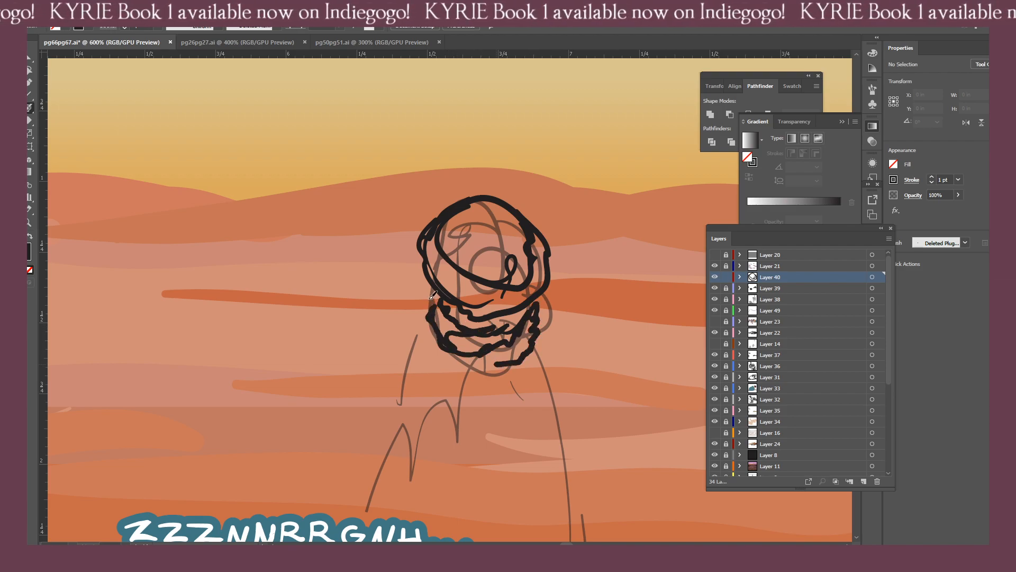
pyautogui.moveTo(426, 288); pyautogui.dragTo(419, 288)
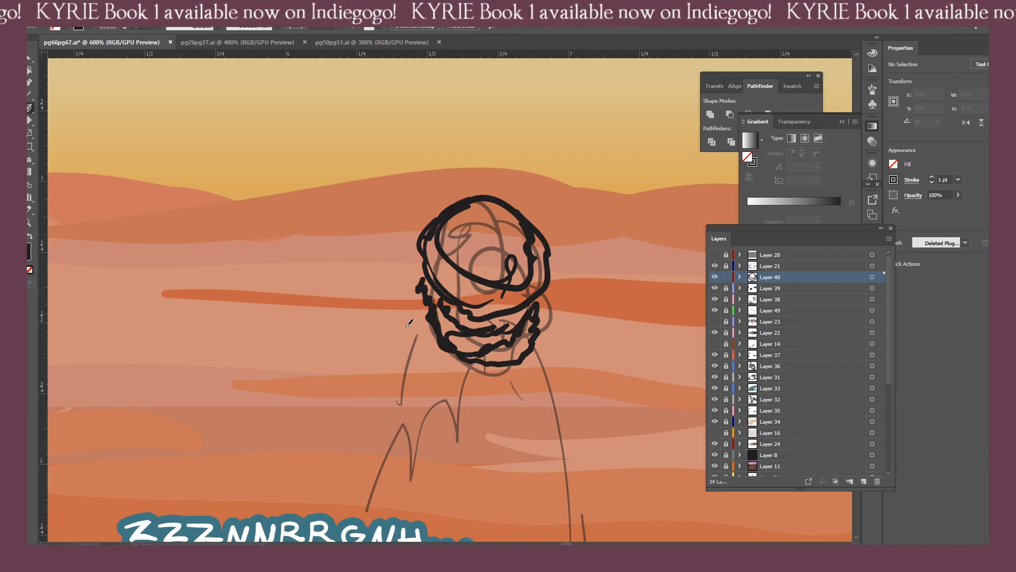
# Ink ragged outer scarf flaps on both sides of the standing figure's neck, trimming the flap above the bent arm.
pyautogui.moveTo(403, 329)
pyautogui.mouseDown()
pyautogui.moveTo(441, 336)
pyautogui.moveTo(427, 338)
pyautogui.moveTo(466, 358)
pyautogui.moveTo(575, 346)
pyautogui.moveTo(550, 327)
pyautogui.moveTo(536, 341)
pyautogui.moveTo(408, 332)
pyautogui.moveTo(401, 345)
pyautogui.moveTo(412, 338)
pyautogui.moveTo(405, 317)
pyautogui.moveTo(414, 301)
pyautogui.moveTo(404, 333)
pyautogui.moveTo(420, 354)
pyautogui.mouseUp()
pyautogui.hotkey('shift', 'e')
pyautogui.press('b')
pyautogui.moveTo(418, 298); pyautogui.dragTo(427, 306)
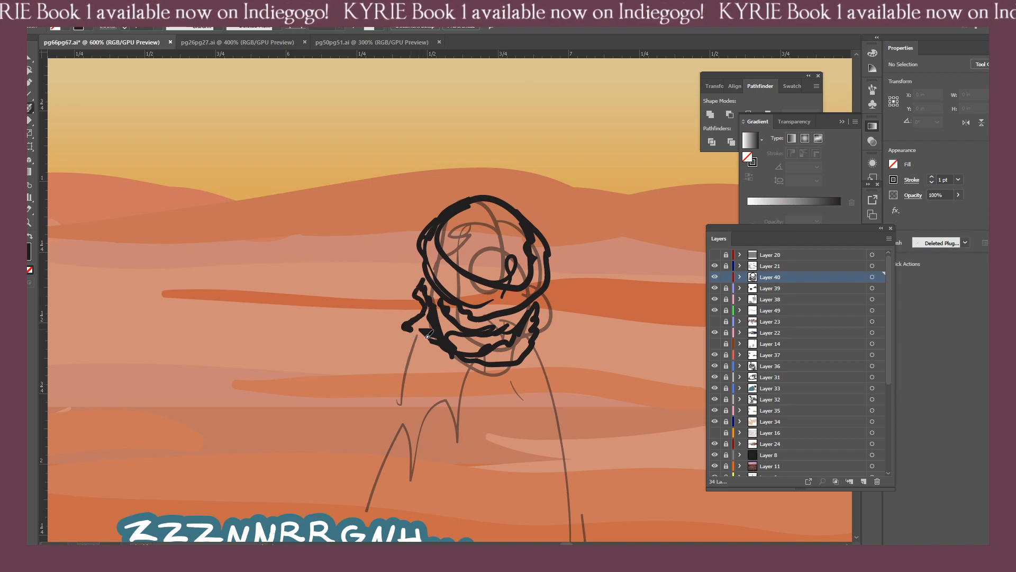
pyautogui.moveTo(428, 335); pyautogui.dragTo(396, 339)
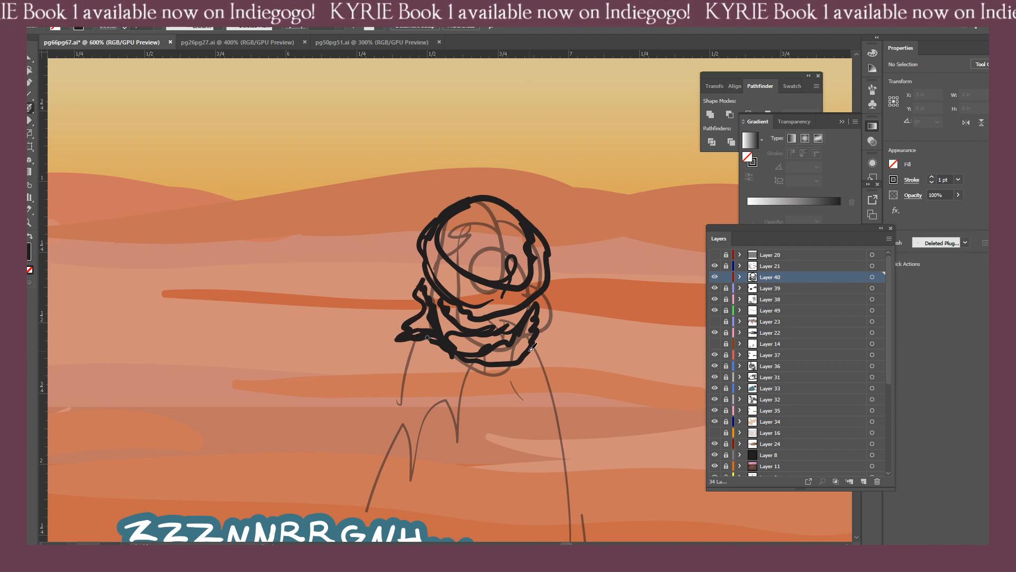
pyautogui.moveTo(548, 317); pyautogui.dragTo(539, 345)
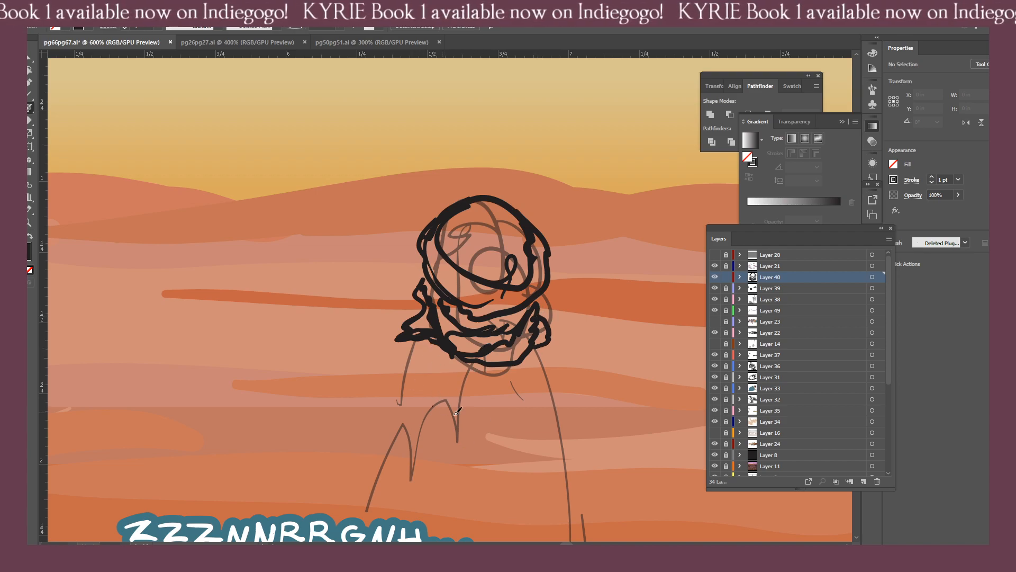
pyautogui.moveTo(456, 413)
pyautogui.mouseDown()
pyautogui.moveTo(396, 354)
pyautogui.moveTo(443, 364)
pyautogui.moveTo(384, 342)
pyautogui.moveTo(371, 352)
pyautogui.moveTo(416, 347)
pyautogui.moveTo(473, 453)
pyautogui.mouseUp()
pyautogui.hotkey('shift', 'e')
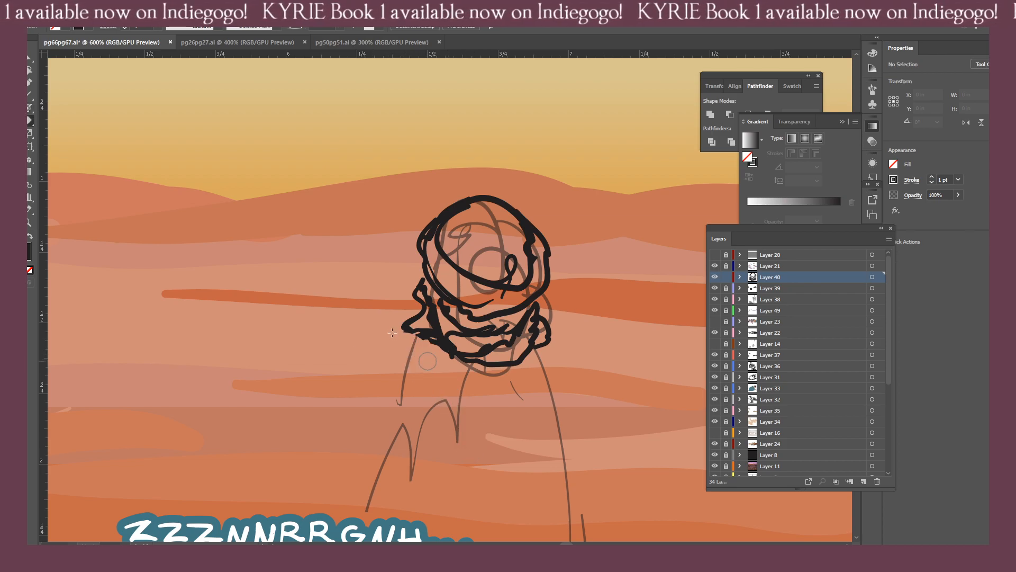
# Ink the rounded shoulder and creased sleeve of the figure's arm nearest the sleeping camel, ending in a ragged cuff.
pyautogui.hotkey('shift', 'b')
pyautogui.moveTo(386, 339)
pyautogui.mouseDown()
pyautogui.moveTo(422, 337)
pyautogui.moveTo(442, 367)
pyautogui.mouseUp()
pyautogui.moveTo(437, 328)
pyautogui.mouseDown()
pyautogui.moveTo(442, 365)
pyautogui.moveTo(397, 333)
pyautogui.moveTo(372, 368)
pyautogui.moveTo(427, 408)
pyautogui.moveTo(354, 434)
pyautogui.moveTo(347, 453)
pyautogui.moveTo(372, 432)
pyautogui.moveTo(361, 434)
pyautogui.moveTo(428, 451)
pyautogui.moveTo(379, 467)
pyautogui.moveTo(393, 497)
pyautogui.moveTo(418, 508)
pyautogui.moveTo(443, 460)
pyautogui.mouseUp()
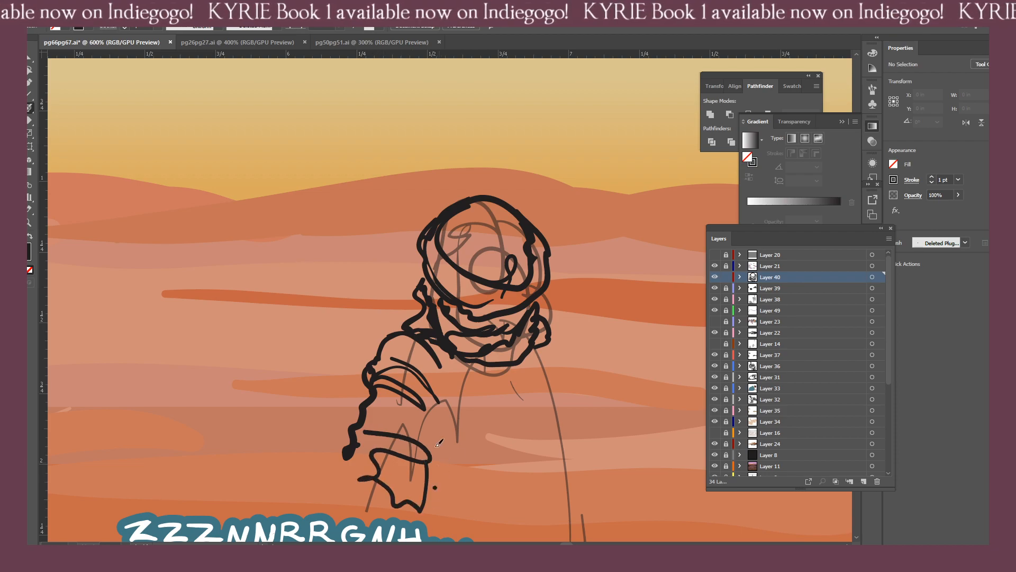
# Draw draped cloth folds across the figure's chest and beside the inked sleeve.
pyautogui.moveTo(421, 423); pyautogui.dragTo(444, 431)
pyautogui.moveTo(445, 431); pyautogui.dragTo(497, 500)
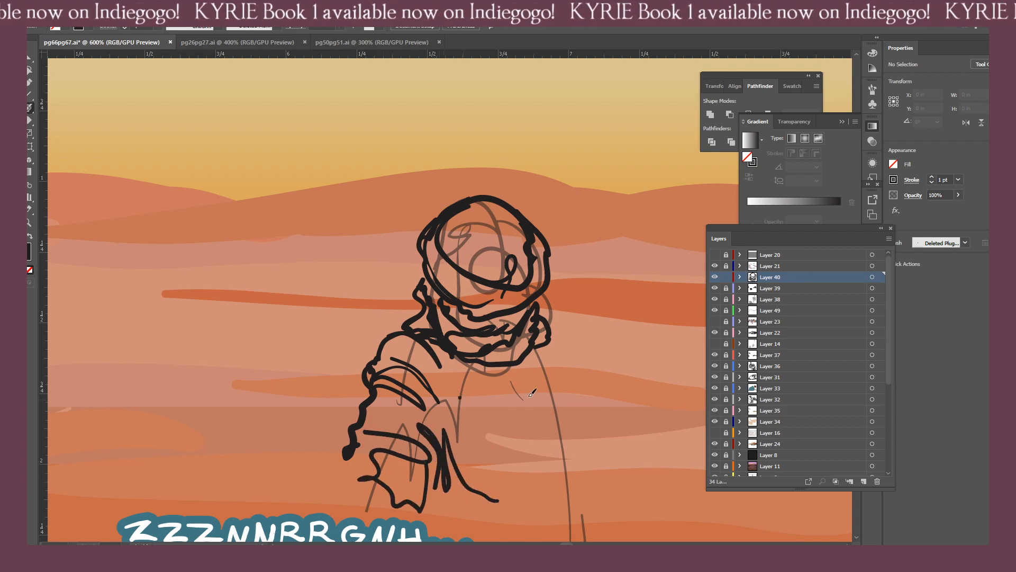
pyautogui.moveTo(541, 406); pyautogui.dragTo(497, 447)
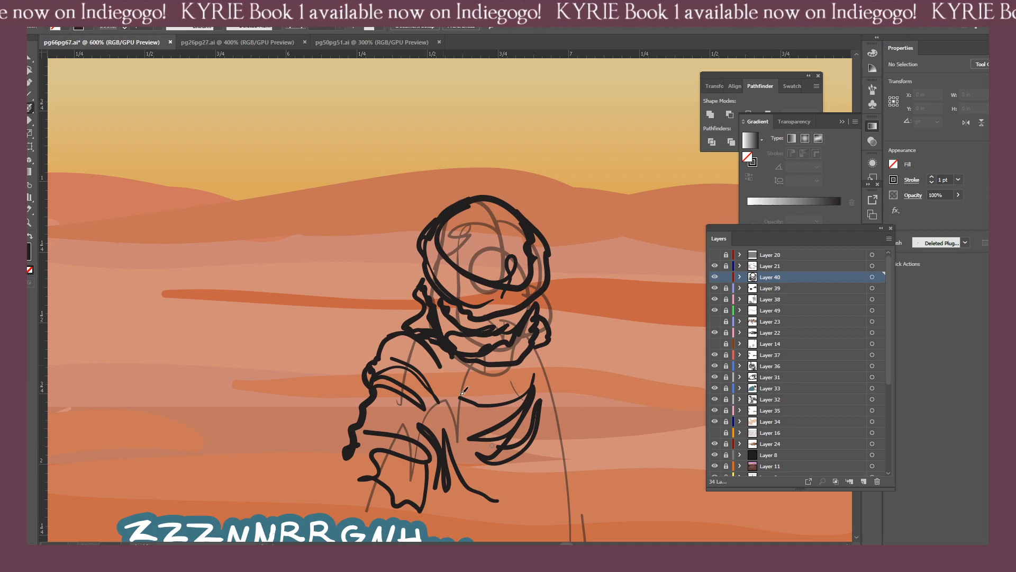
pyautogui.moveTo(481, 394); pyautogui.dragTo(466, 426)
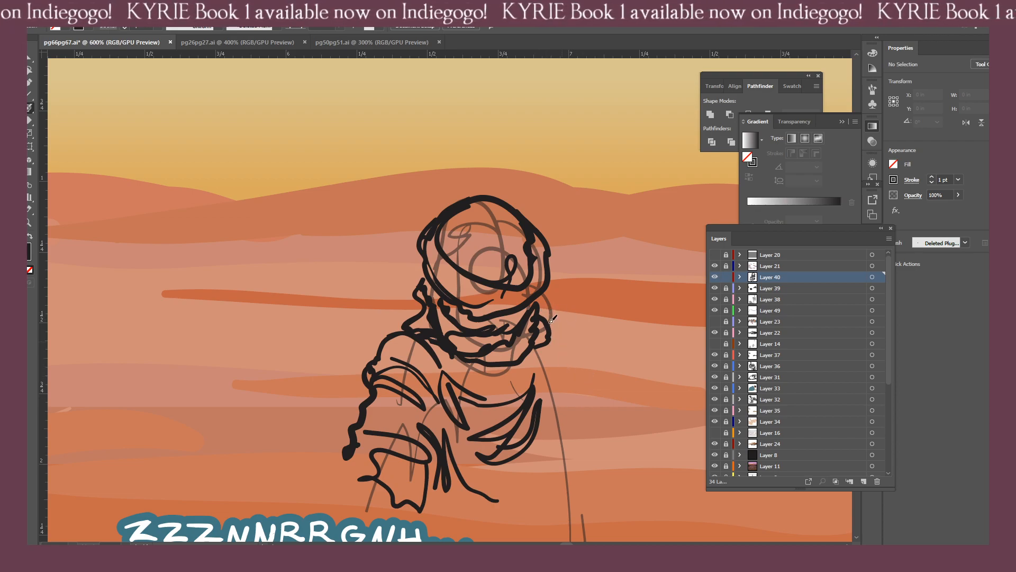
# Ink the robe's long outer edge from the far shoulder down, and close it with a curved hem above the sketched legs.
pyautogui.moveTo(551, 318)
pyautogui.mouseDown()
pyautogui.moveTo(575, 366)
pyautogui.moveTo(576, 468)
pyautogui.moveTo(529, 301)
pyautogui.mouseUp()
pyautogui.hotkey('ctrl', '-')
pyautogui.hotkey('ctrl', '-')
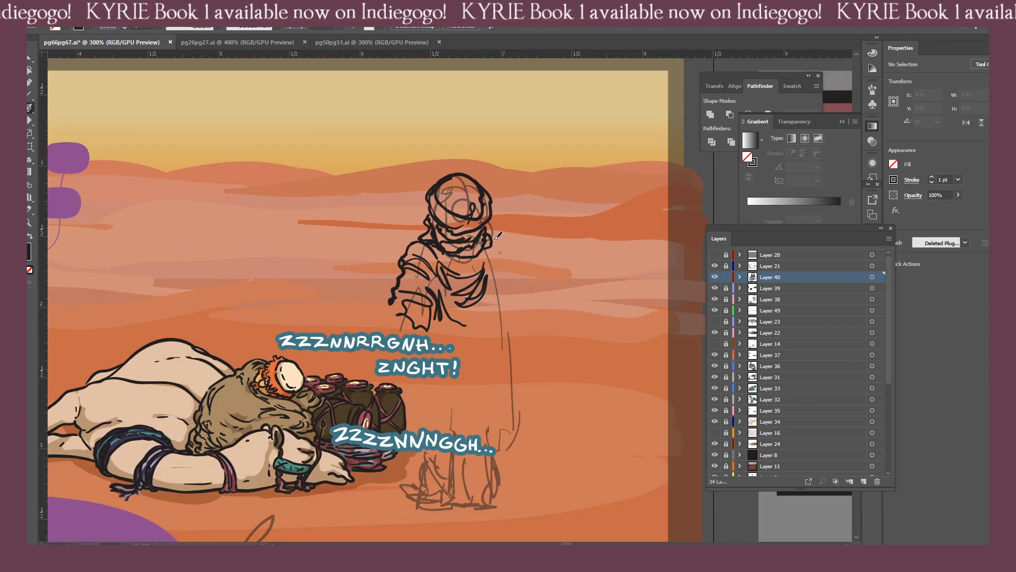
pyautogui.moveTo(506, 256); pyautogui.dragTo(516, 437)
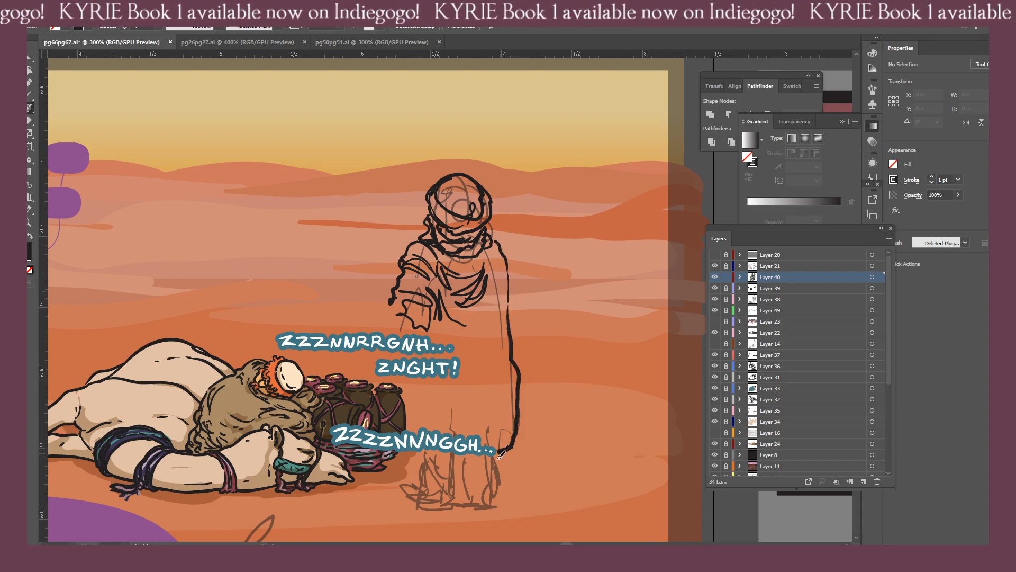
pyautogui.moveTo(450, 456)
pyautogui.mouseDown()
pyautogui.moveTo(434, 460)
pyautogui.moveTo(497, 456)
pyautogui.moveTo(513, 435)
pyautogui.moveTo(516, 445)
pyautogui.moveTo(439, 457)
pyautogui.moveTo(412, 444)
pyautogui.moveTo(414, 431)
pyautogui.moveTo(415, 457)
pyautogui.mouseUp()
pyautogui.hotkey('shift', 'e')
pyautogui.press('b')
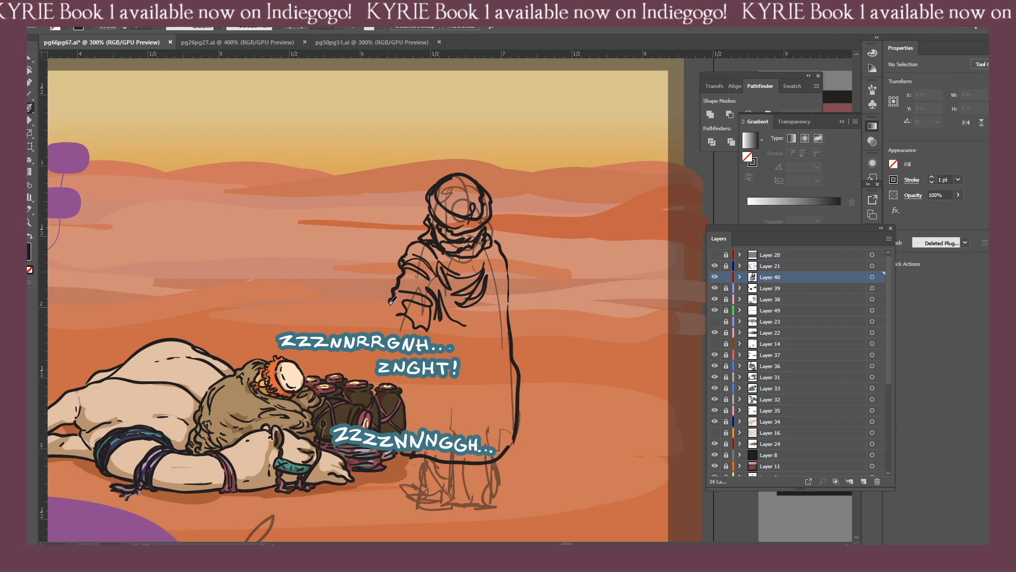
# Extend the near sleeve's cuff and ink the far sleeve along the robe's outer edge, erasing its stray lines.
pyautogui.moveTo(384, 321)
pyautogui.mouseDown()
pyautogui.moveTo(415, 333)
pyautogui.moveTo(381, 320)
pyautogui.mouseUp()
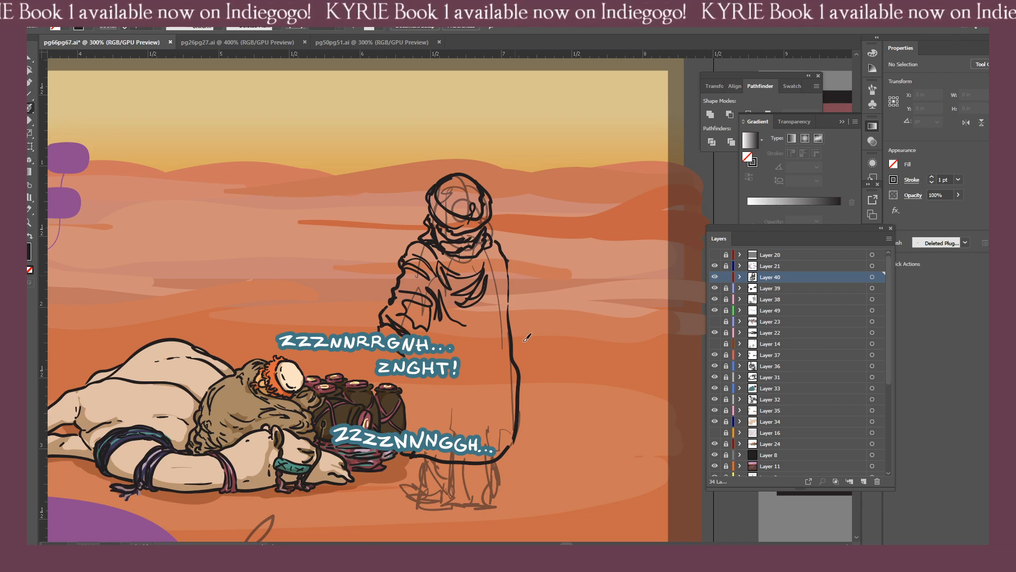
pyautogui.moveTo(514, 364); pyautogui.dragTo(535, 330)
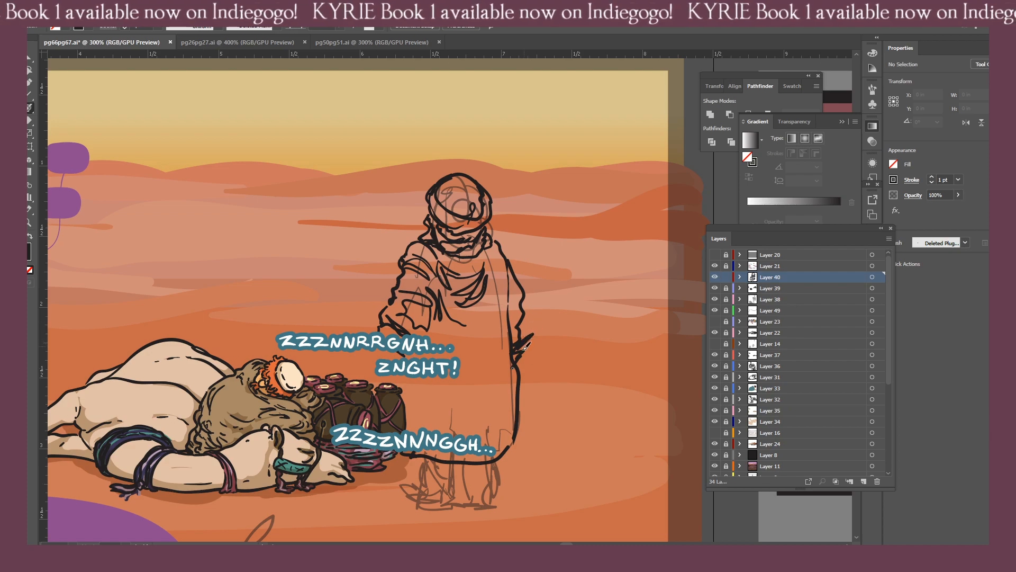
pyautogui.moveTo(523, 290)
pyautogui.mouseDown()
pyautogui.moveTo(531, 334)
pyautogui.moveTo(523, 347)
pyautogui.mouseUp()
pyautogui.hotkey('shift', 'e')
pyautogui.moveTo(529, 349); pyautogui.dragTo(533, 332)
pyautogui.moveTo(521, 345)
pyautogui.mouseDown()
pyautogui.moveTo(518, 357)
pyautogui.moveTo(536, 345)
pyautogui.moveTo(510, 294)
pyautogui.moveTo(512, 317)
pyautogui.mouseUp()
pyautogui.press('b')
# Erase the crowded folds inside the near sleeve and redraw its creases, cuff and inner edge.
pyautogui.hotkey('shift', 'e')
pyautogui.moveTo(421, 291)
pyautogui.mouseDown()
pyautogui.moveTo(446, 321)
pyautogui.moveTo(428, 326)
pyautogui.moveTo(411, 292)
pyautogui.moveTo(419, 333)
pyautogui.moveTo(411, 305)
pyautogui.moveTo(429, 319)
pyautogui.moveTo(394, 293)
pyautogui.moveTo(405, 310)
pyautogui.moveTo(397, 299)
pyautogui.moveTo(403, 313)
pyautogui.moveTo(386, 318)
pyautogui.moveTo(383, 302)
pyautogui.moveTo(373, 325)
pyautogui.moveTo(384, 341)
pyautogui.moveTo(390, 300)
pyautogui.moveTo(385, 340)
pyautogui.moveTo(388, 304)
pyautogui.moveTo(396, 326)
pyautogui.moveTo(389, 303)
pyautogui.moveTo(392, 335)
pyautogui.mouseUp()
pyautogui.press('b')
pyautogui.hotkey('shift', 'e')
pyautogui.click(410, 294)
pyautogui.press('b')
pyautogui.hotkey('shift', 'e')
pyautogui.press('b')
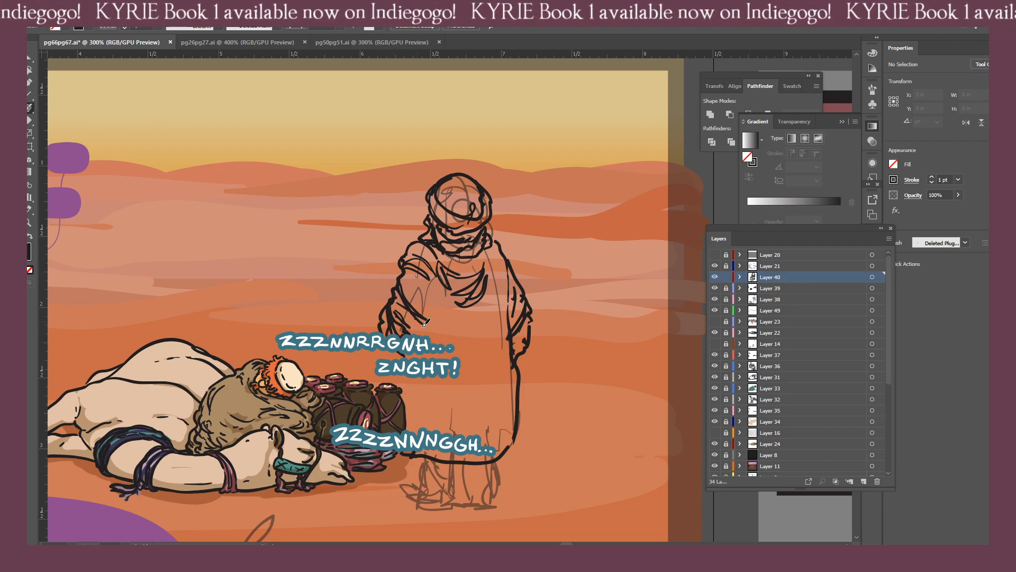
pyautogui.moveTo(430, 297)
pyautogui.mouseDown()
pyautogui.moveTo(429, 349)
pyautogui.moveTo(423, 284)
pyautogui.mouseUp()
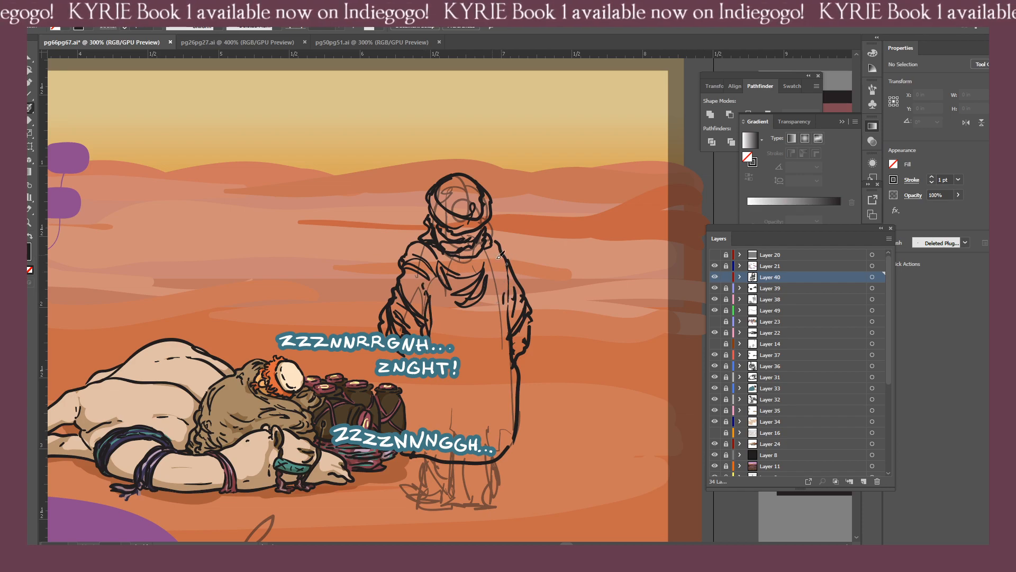
# Draw long creases down the robe from the far shoulder, with curved folds around the waist and above the hem.
pyautogui.moveTo(498, 258); pyautogui.dragTo(495, 273)
pyautogui.moveTo(496, 248); pyautogui.dragTo(500, 264)
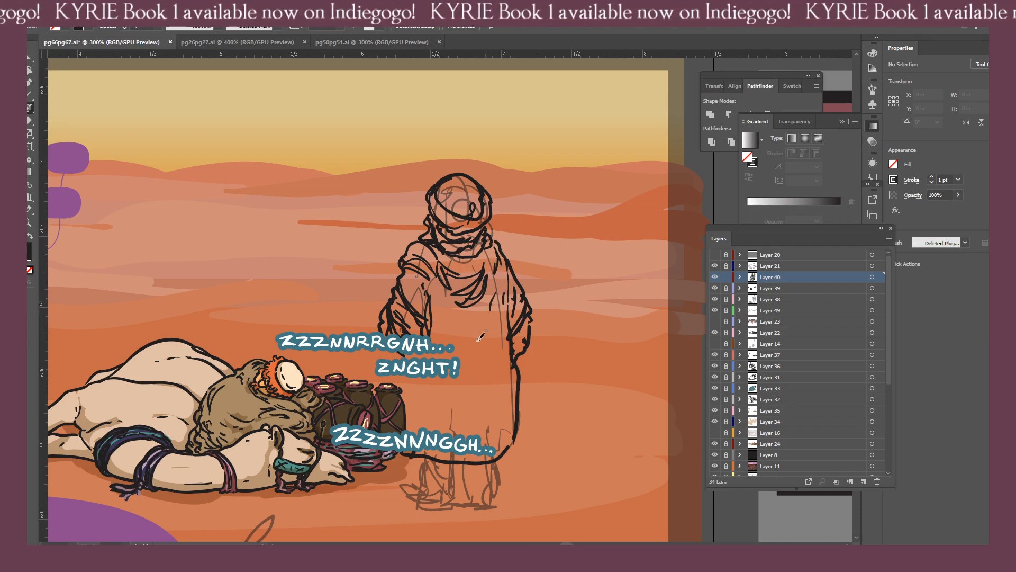
pyautogui.moveTo(497, 320); pyautogui.dragTo(443, 411)
pyautogui.moveTo(418, 373)
pyautogui.mouseDown()
pyautogui.moveTo(478, 365)
pyautogui.moveTo(467, 346)
pyautogui.mouseUp()
pyautogui.moveTo(445, 302); pyautogui.dragTo(468, 334)
pyautogui.moveTo(497, 390); pyautogui.dragTo(485, 418)
pyautogui.moveTo(422, 405)
pyautogui.mouseDown()
pyautogui.moveTo(442, 422)
pyautogui.moveTo(476, 425)
pyautogui.moveTo(421, 428)
pyautogui.mouseUp()
pyautogui.click(411, 394)
pyautogui.moveTo(510, 391); pyautogui.dragTo(494, 418)
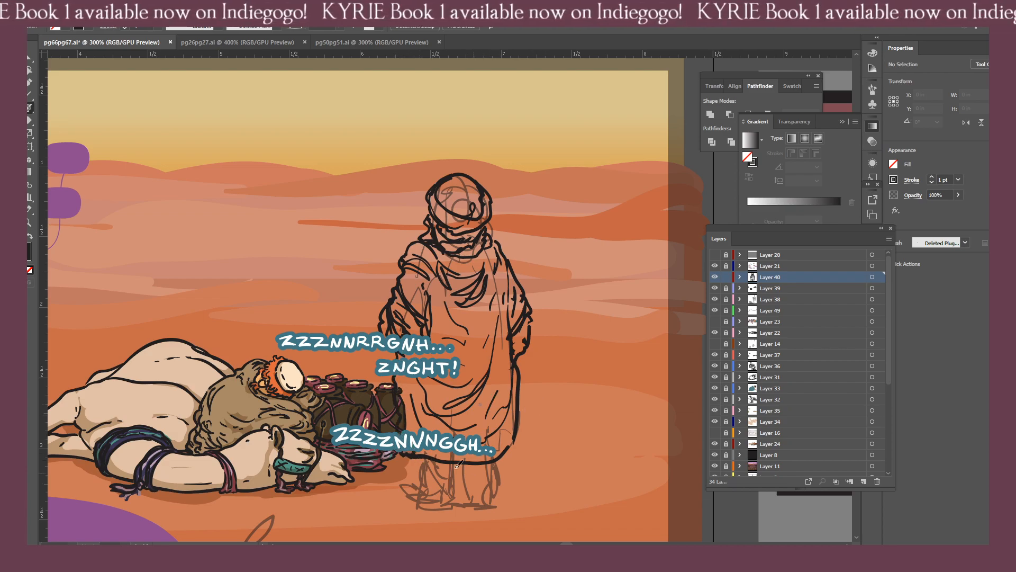
pyautogui.moveTo(447, 457); pyautogui.dragTo(527, 347)
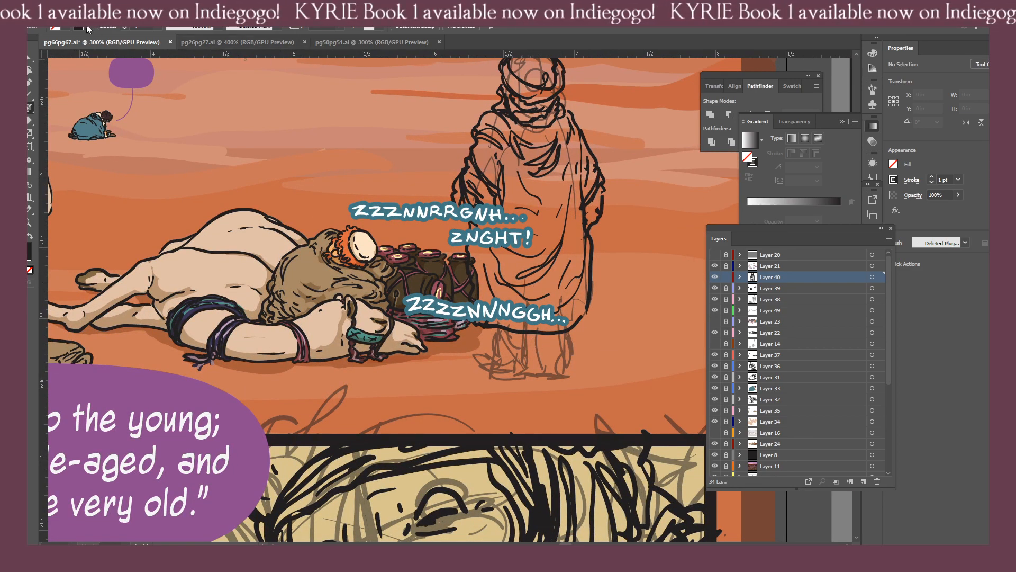
# Switch to pg26pg27.ai and toggle the visibility of Layers 34 to 40 to find the robed figures' artwork.
pyautogui.click(212, 43)
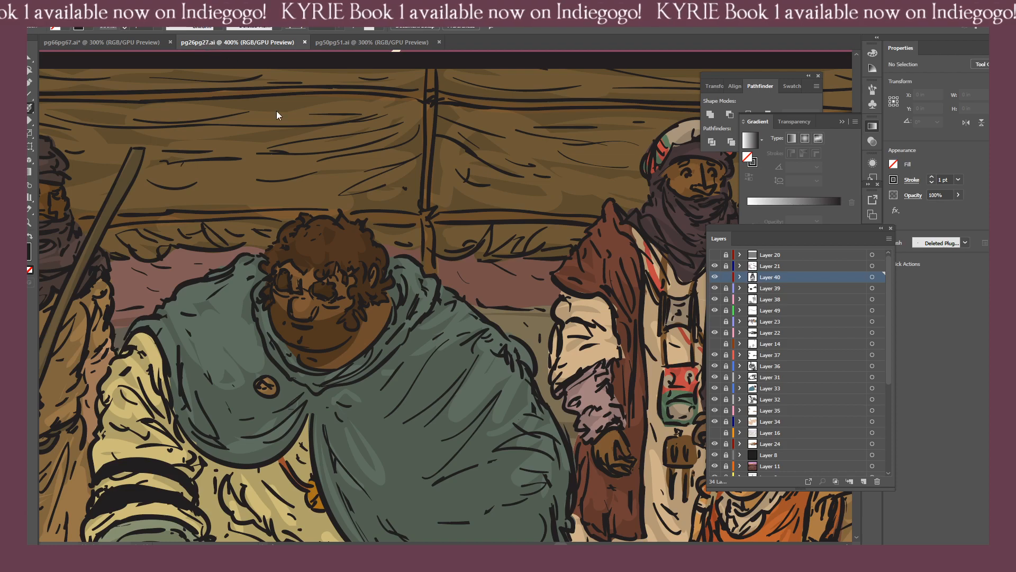
pyautogui.hotkey('ctrl', '0')
pyautogui.hotkey('ctrl', '-')
pyautogui.hotkey('ctrl', '-')
pyautogui.hotkey('ctrl', '-')
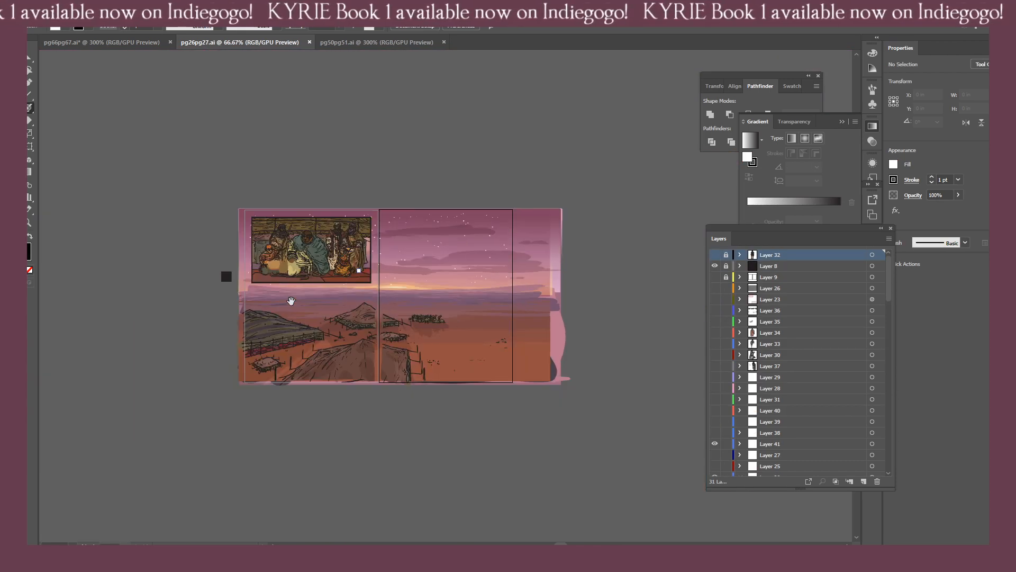
pyautogui.moveTo(377, 318); pyautogui.dragTo(425, 314)
pyautogui.moveTo(714, 332); pyautogui.dragTo(718, 425)
pyautogui.click(714, 421)
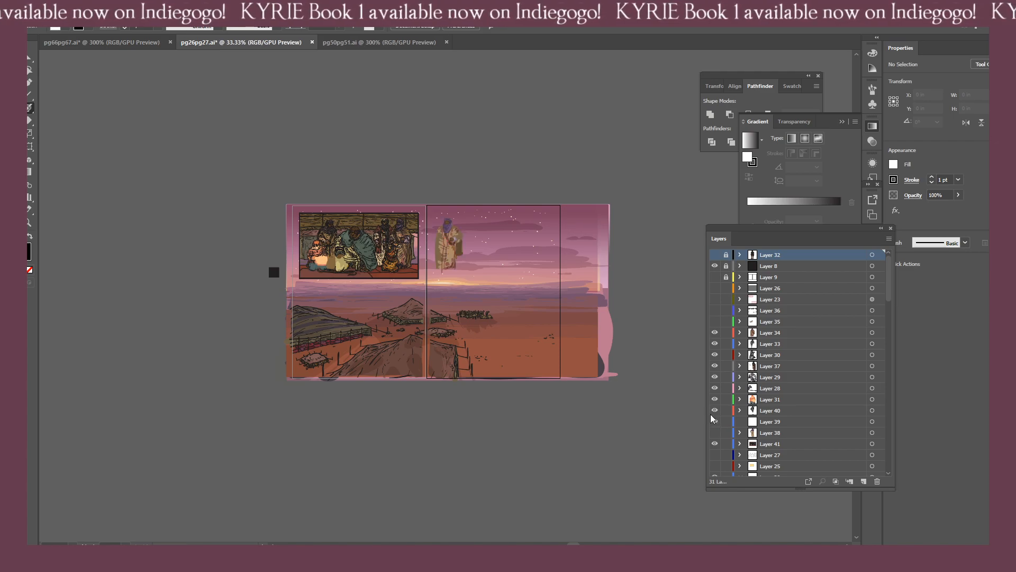
pyautogui.click(715, 420)
pyautogui.moveTo(716, 410); pyautogui.dragTo(714, 334)
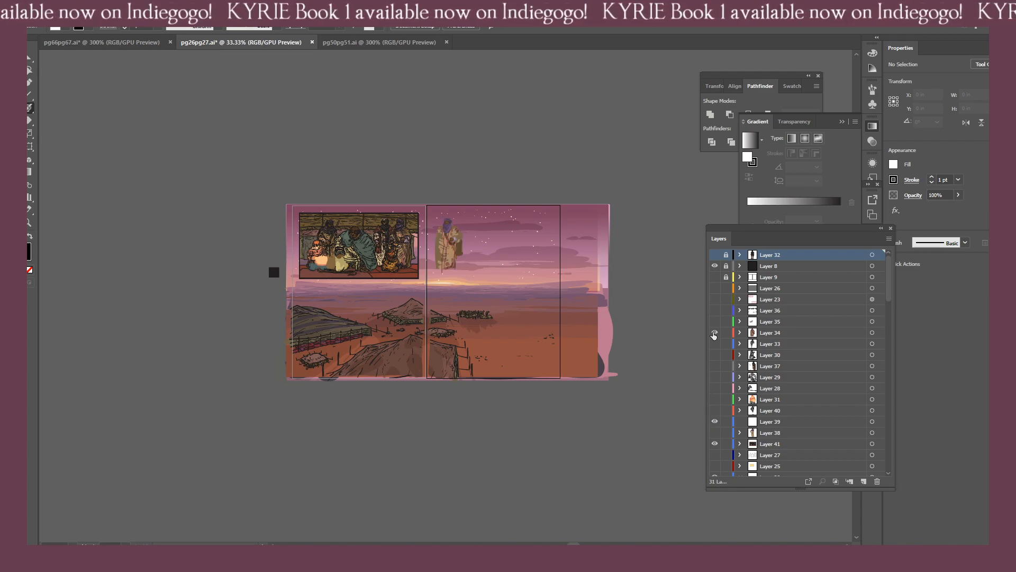
pyautogui.click(715, 433)
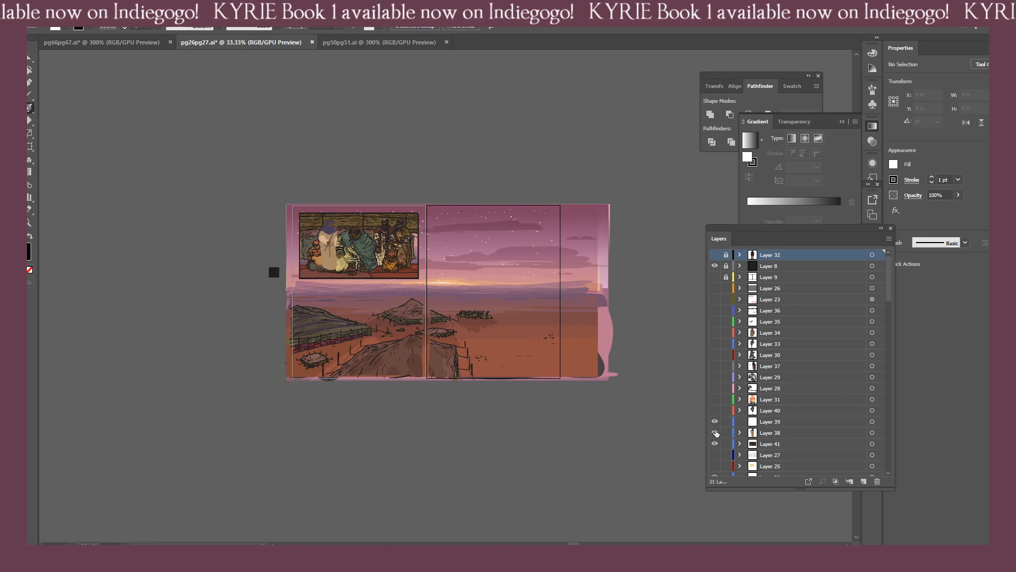
pyautogui.hotkey('ctrl', '1')
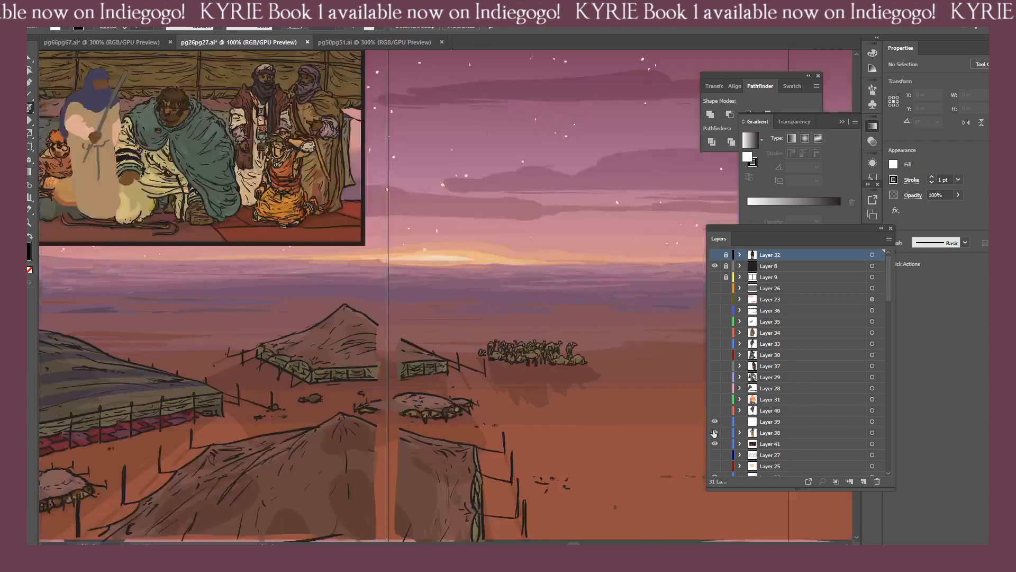
pyautogui.click(715, 431)
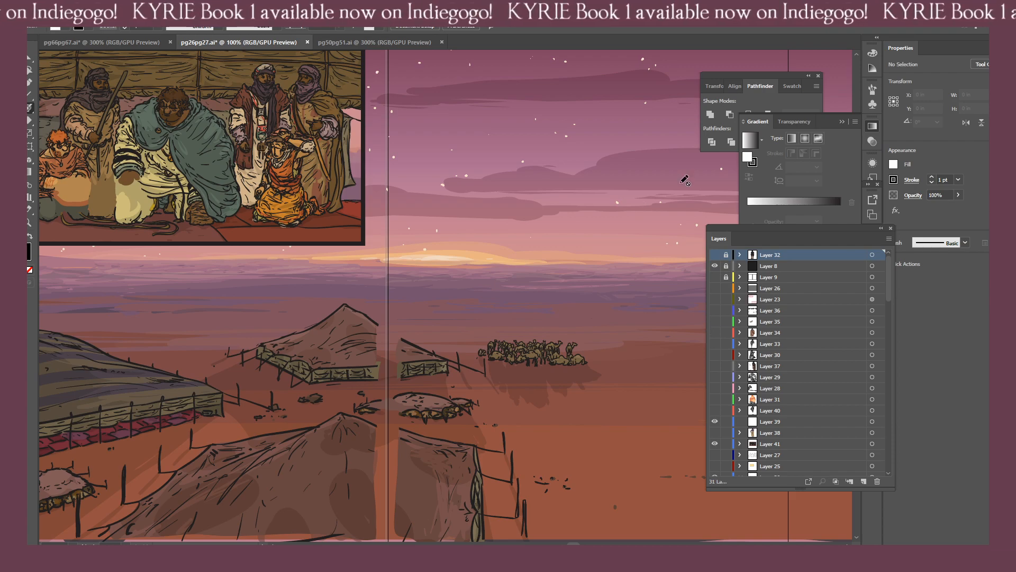
# Switch to pg50pg51.ai and examine the veiled, robed figures across both pages and its layer list.
pyautogui.click(362, 42)
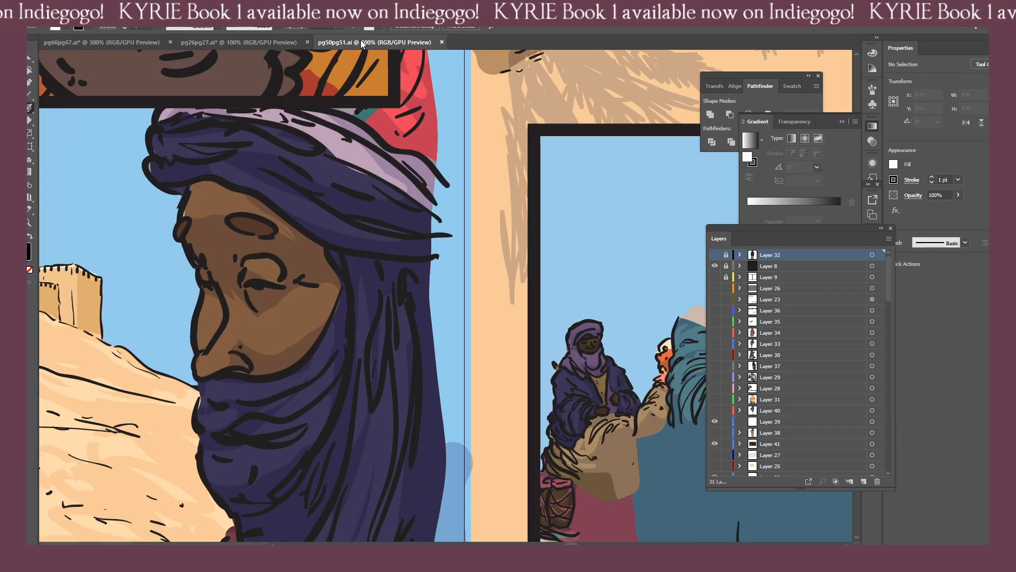
pyautogui.hotkey('ctrl', '0')
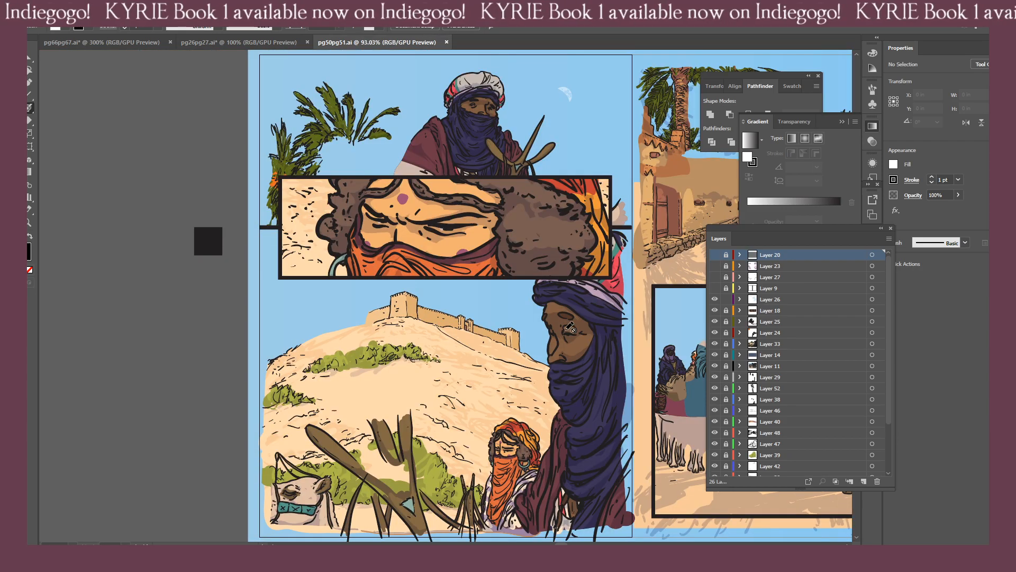
pyautogui.moveTo(652, 366); pyautogui.dragTo(592, 349)
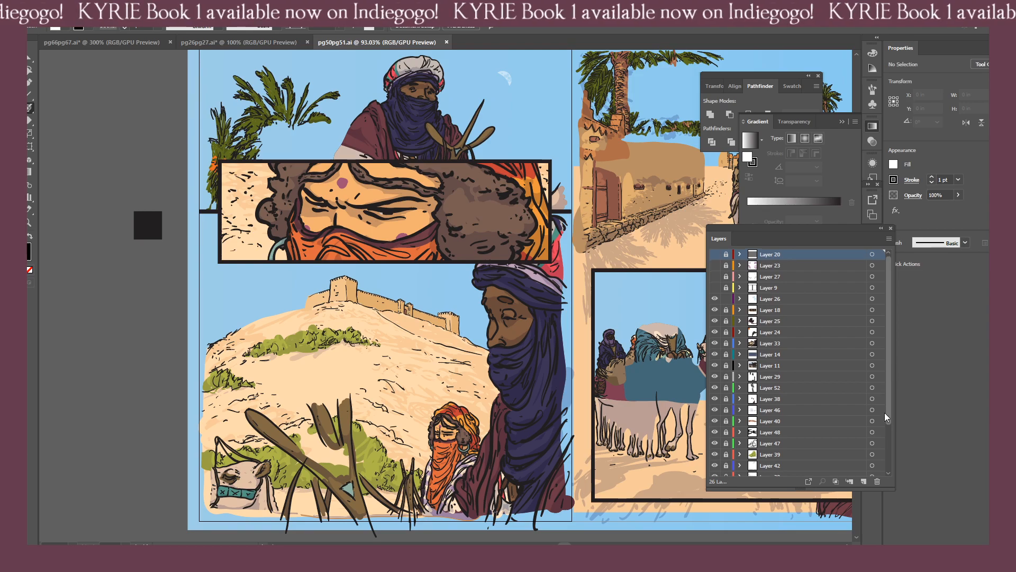
pyautogui.moveTo(887, 417); pyautogui.dragTo(887, 466)
pyautogui.moveTo(524, 361); pyautogui.dragTo(46, 474)
pyautogui.moveTo(282, 278); pyautogui.dragTo(559, 293)
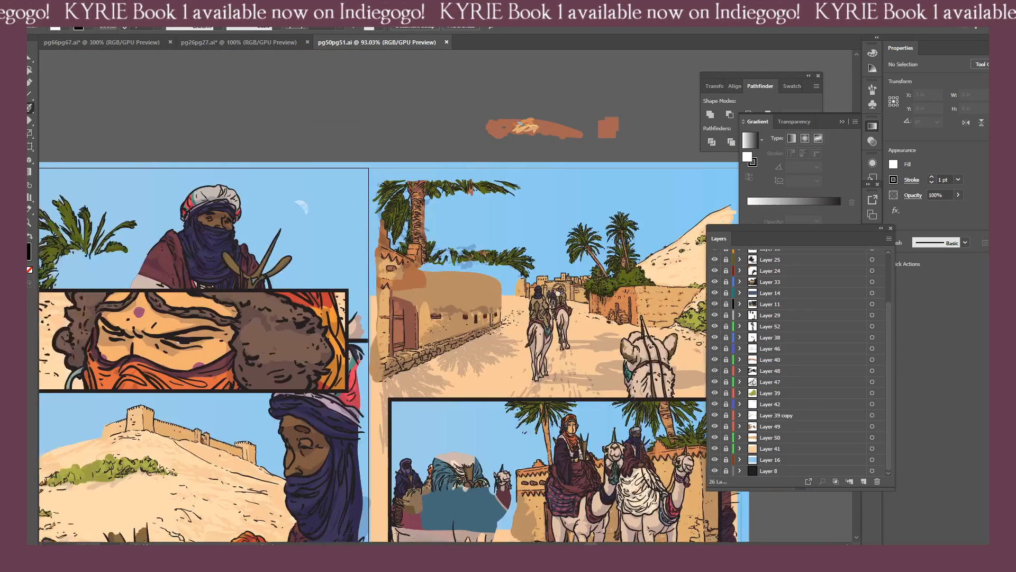
# Return to pg26pg27.ai, show Layer 38, select all its artwork of the standing figure with the staff, and hide the layer.
pyautogui.click(190, 42)
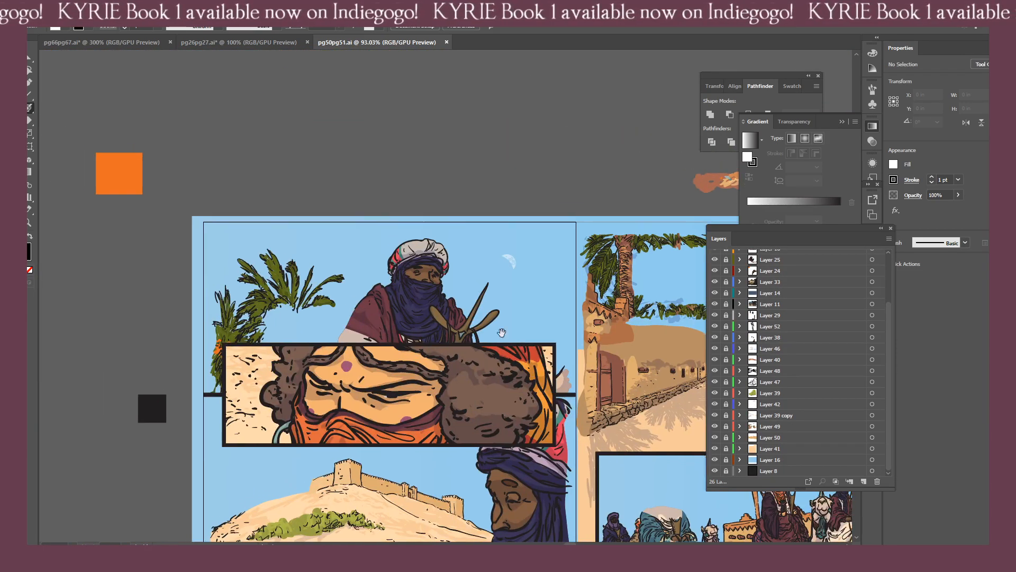
pyautogui.click(199, 47)
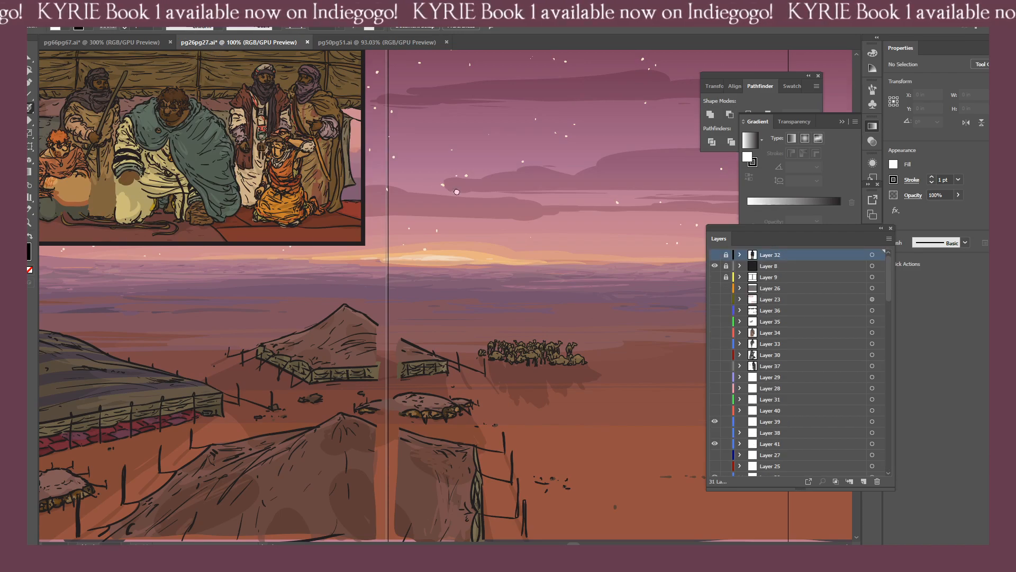
pyautogui.moveTo(456, 191); pyautogui.dragTo(366, 261)
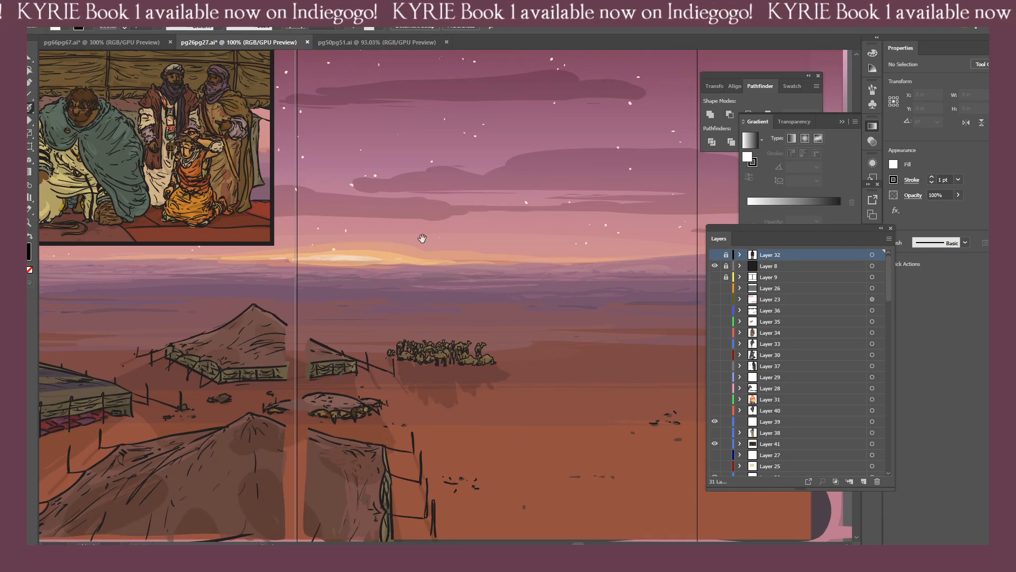
pyautogui.click(715, 433)
pyautogui.click(874, 432)
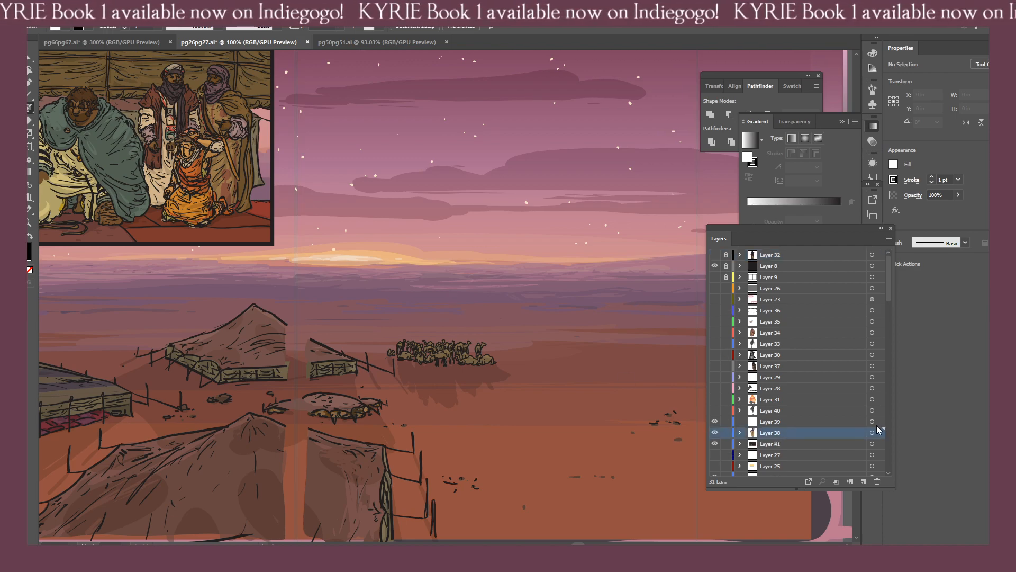
pyautogui.click(879, 431)
pyautogui.hotkey('ctrl', '-')
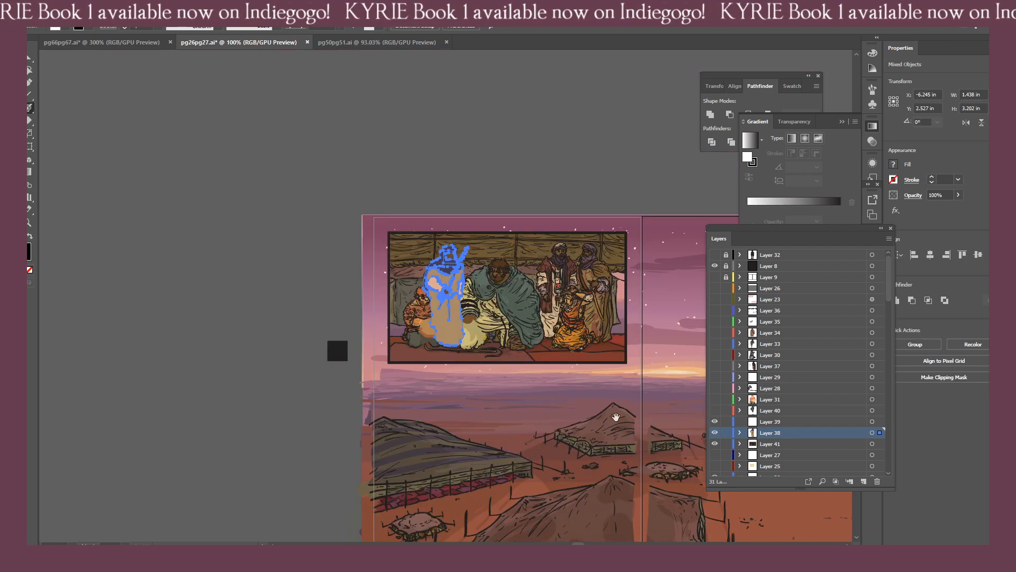
pyautogui.click(715, 432)
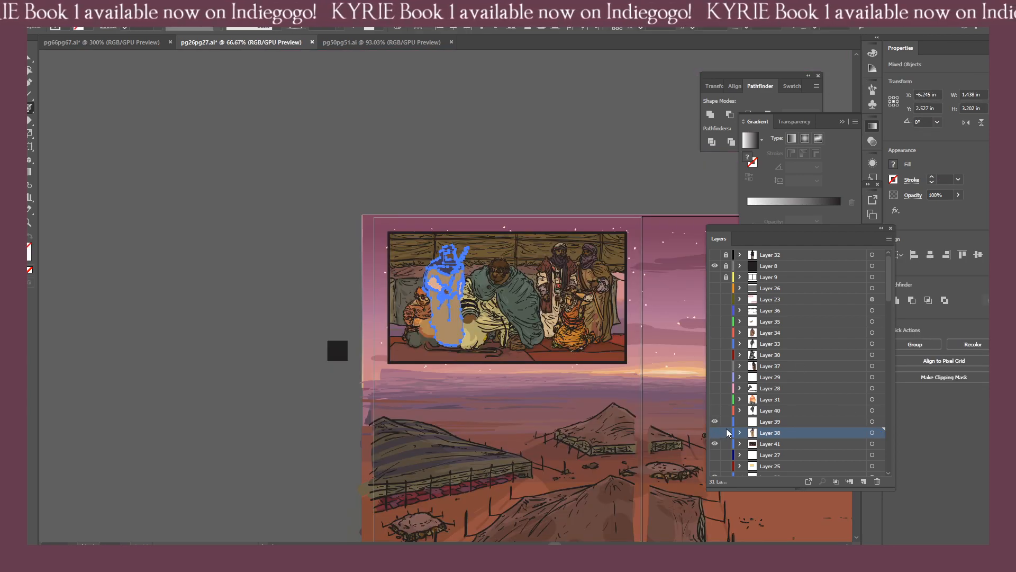
# Examine the robed figures in pg26pg27.ai's tent panel, and open pg54pg55.ai as a further reference.
pyautogui.hotkey('ctrl', '+')
pyautogui.hotkey('ctrl', '+')
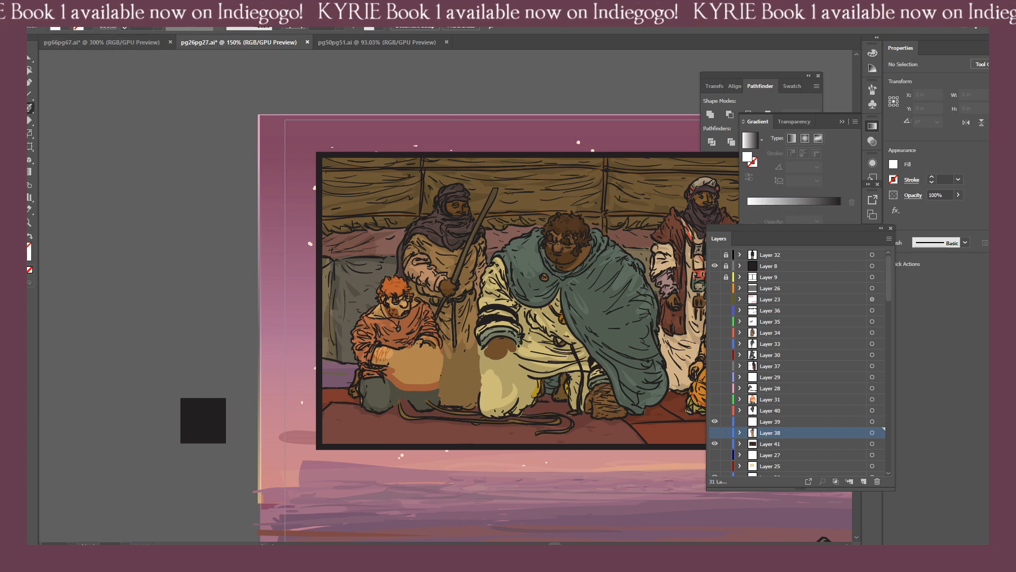
pyautogui.click(52, 9)
pyautogui.click(71, 44)
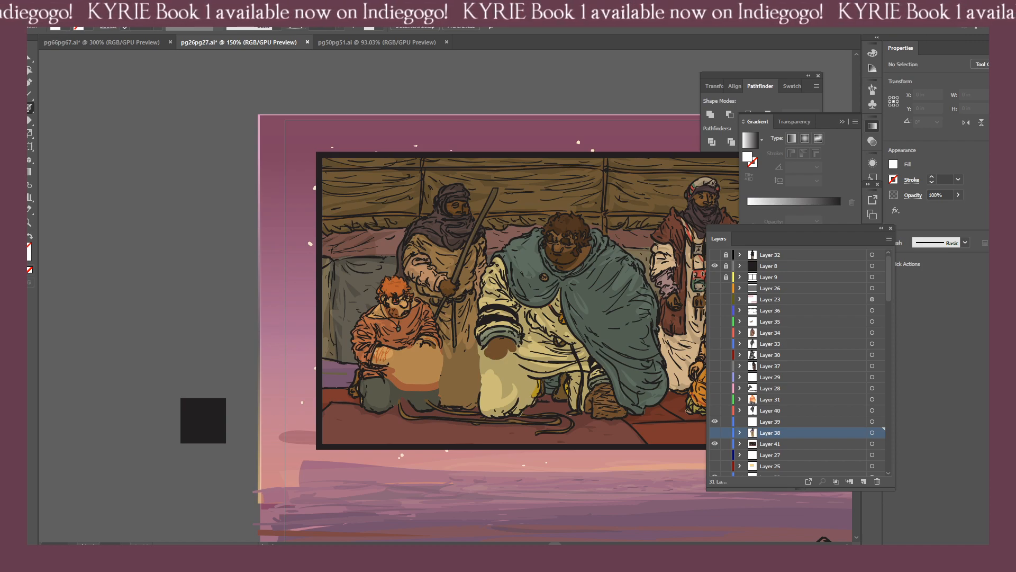
pyautogui.moveTo(132, 226); pyautogui.dragTo(308, 32)
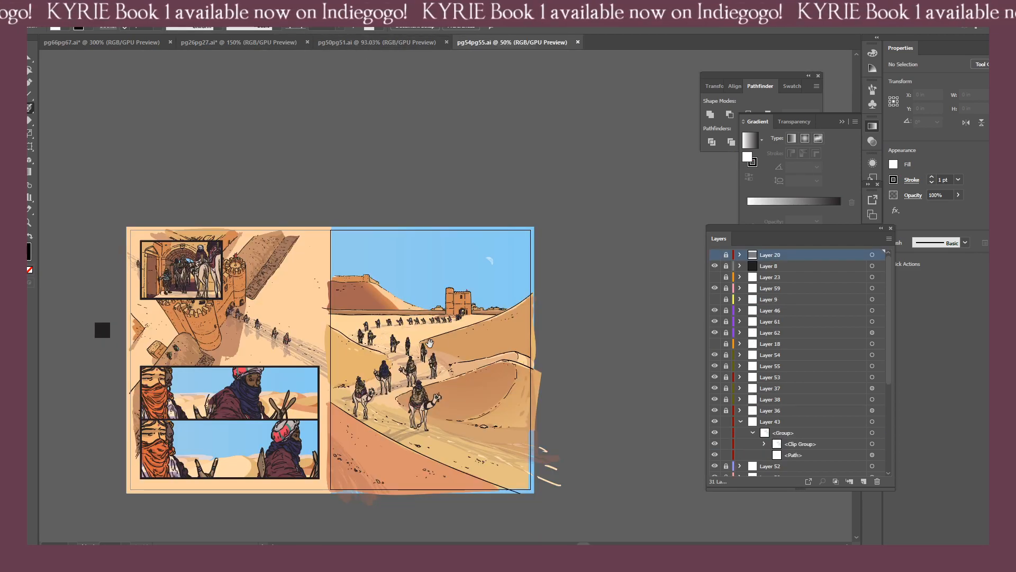
# Look through pg54pg55.ai's layer list and examine the robed riders in its gateway and caravan scenes.
pyautogui.click(740, 422)
pyautogui.scroll(-1, 765, 354)
pyautogui.scroll(-3, 764, 354)
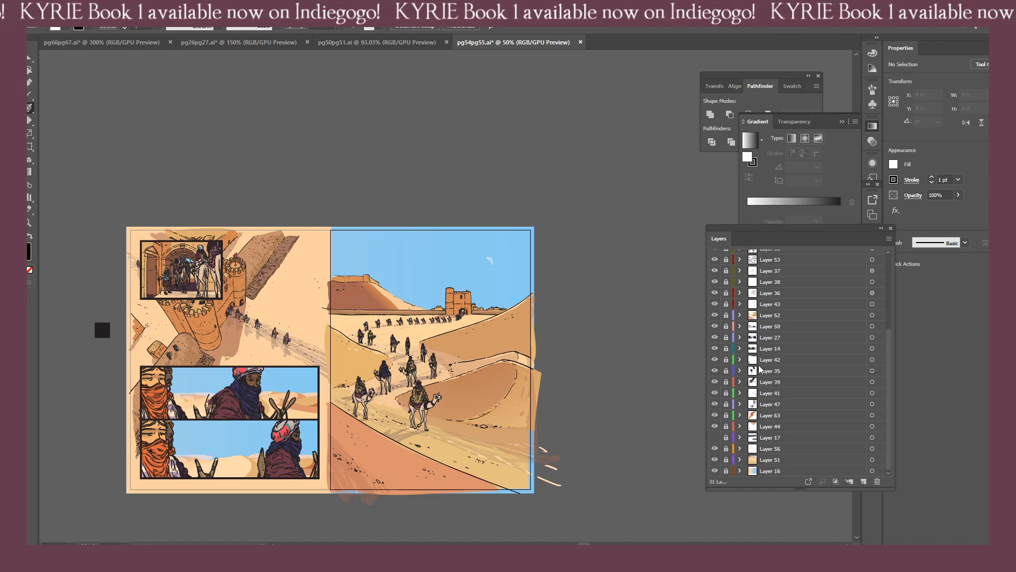
pyautogui.moveTo(333, 343); pyautogui.dragTo(533, 316)
pyautogui.hotkey('ctrl', '+')
pyautogui.hotkey('ctrl', '+')
pyautogui.hotkey('ctrl', '+')
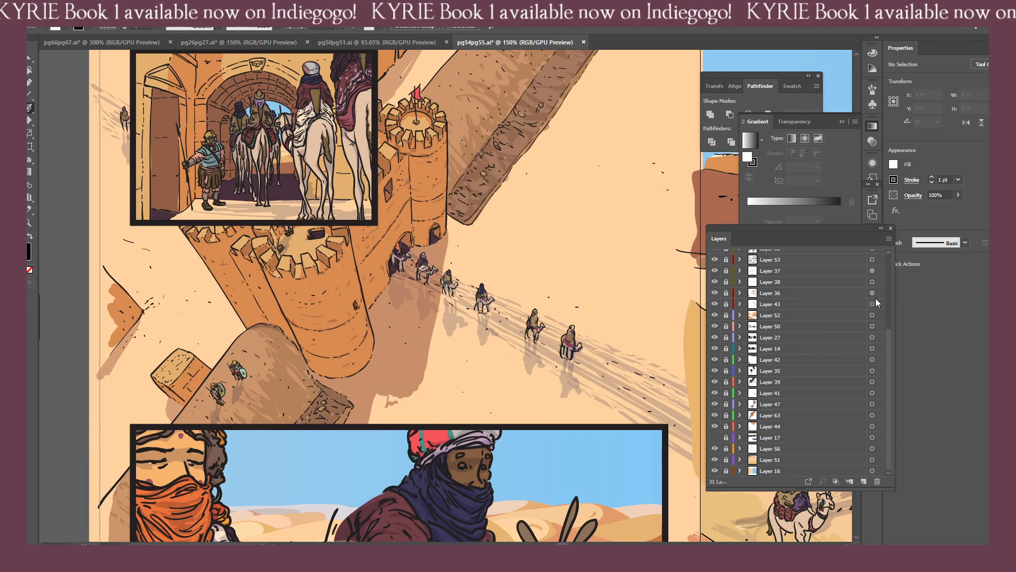
pyautogui.click(889, 256)
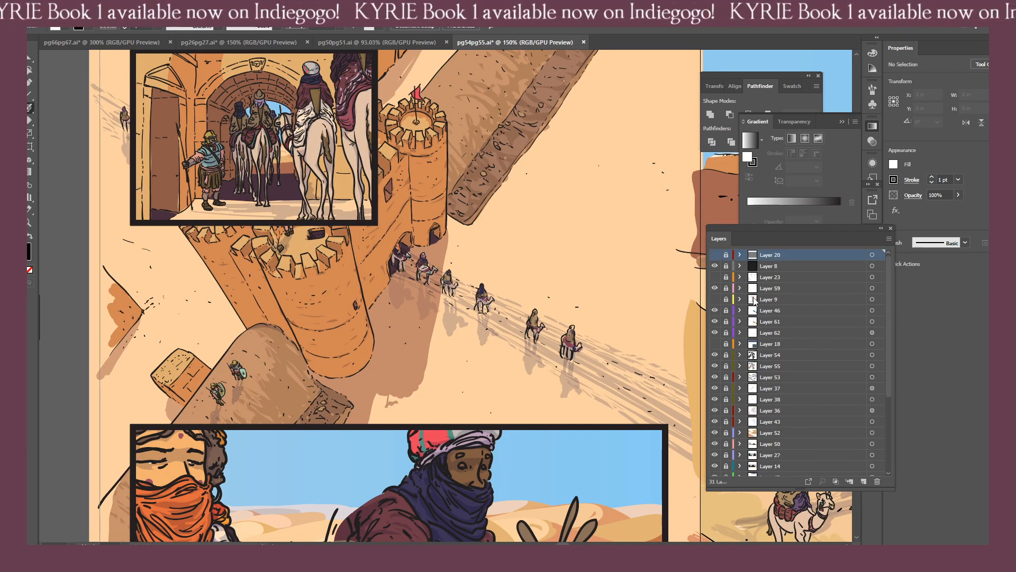
# Compare the artwork and layer lists of pg50pg51.ai and pg54pg55.ai, and check the tent panel in pg26pg27.ai again.
pyautogui.click(342, 42)
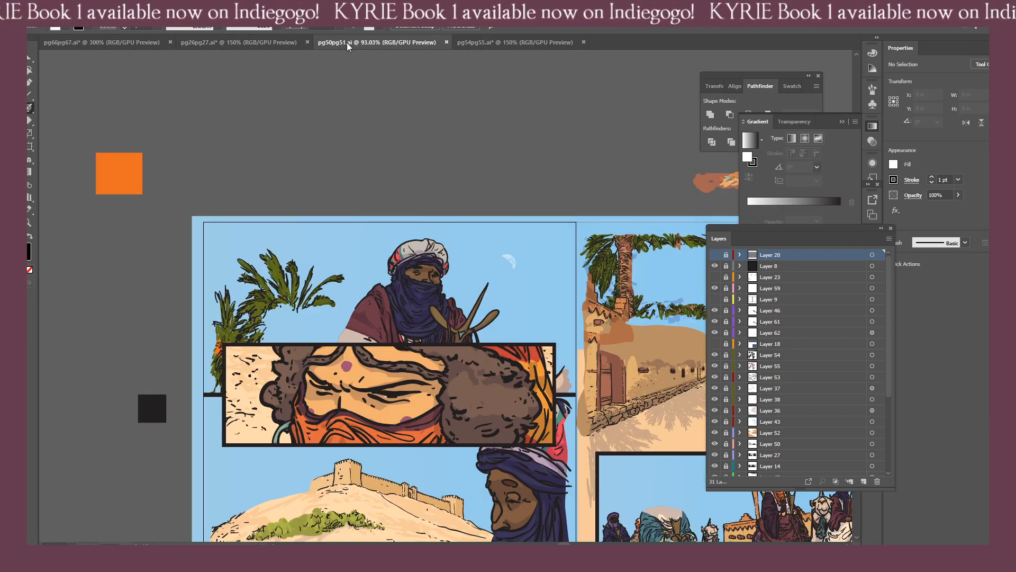
pyautogui.click(483, 42)
pyautogui.click(384, 41)
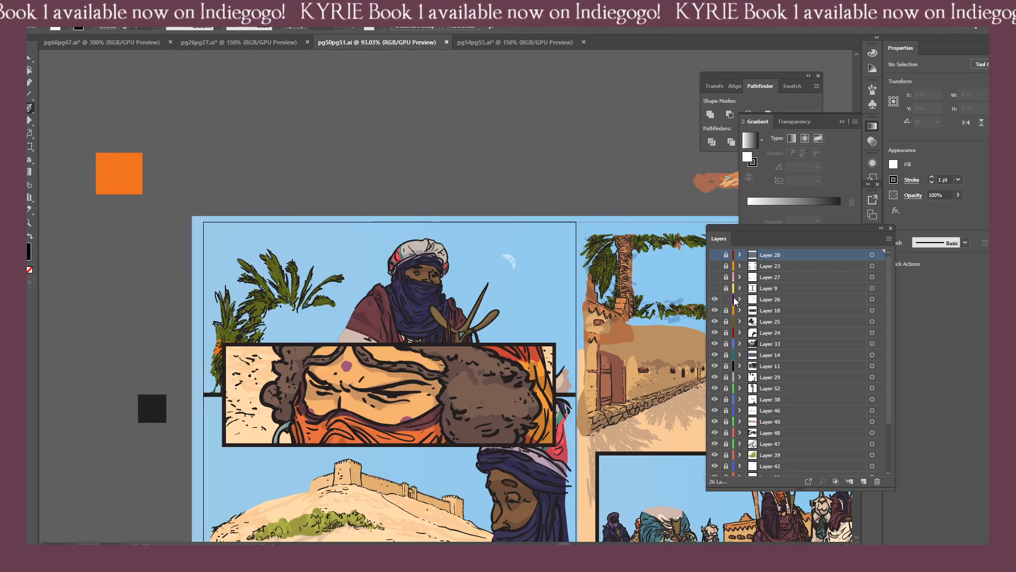
pyautogui.scroll(-3, 735, 320)
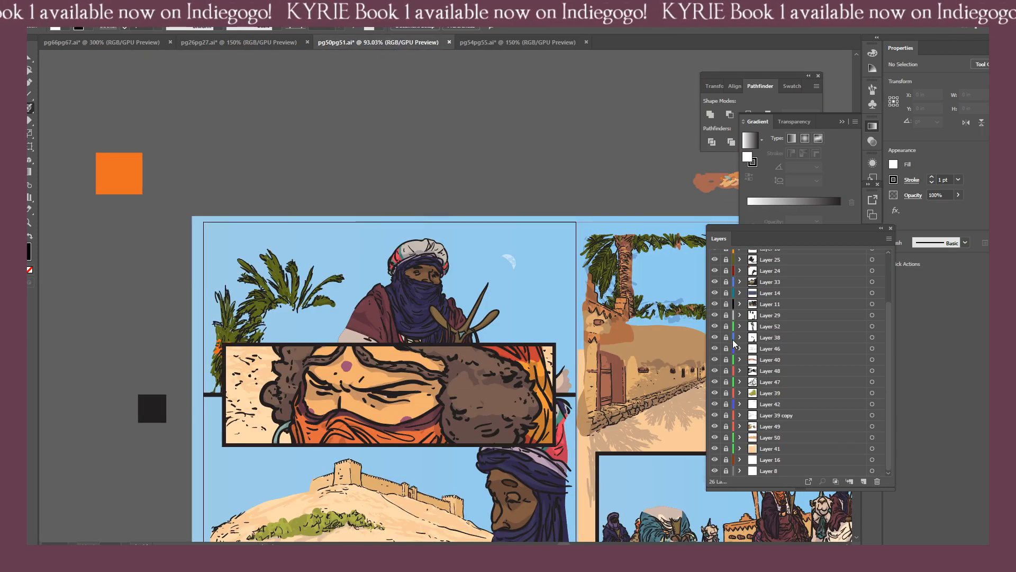
pyautogui.click(484, 43)
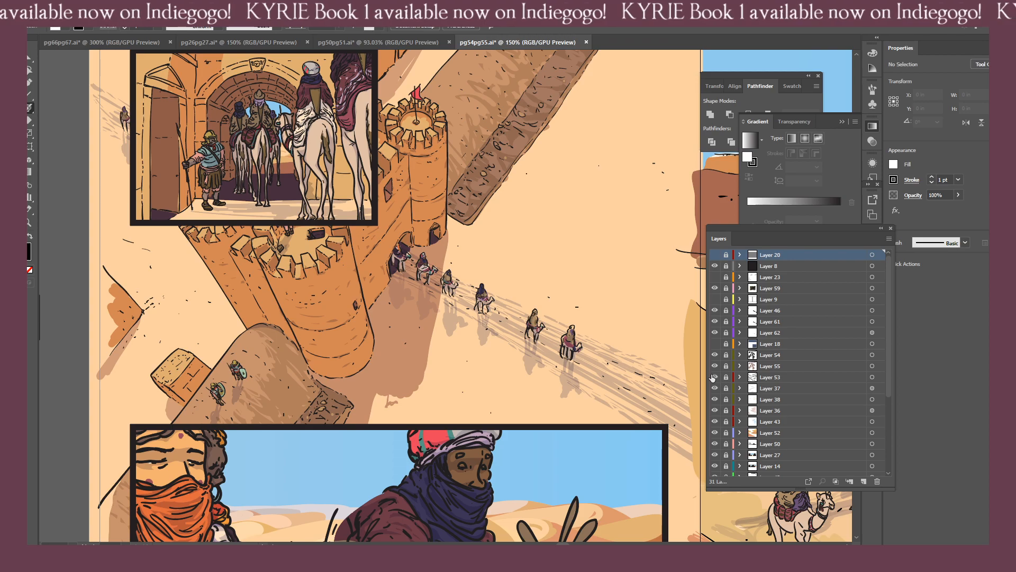
pyautogui.scroll(-5, 727, 384)
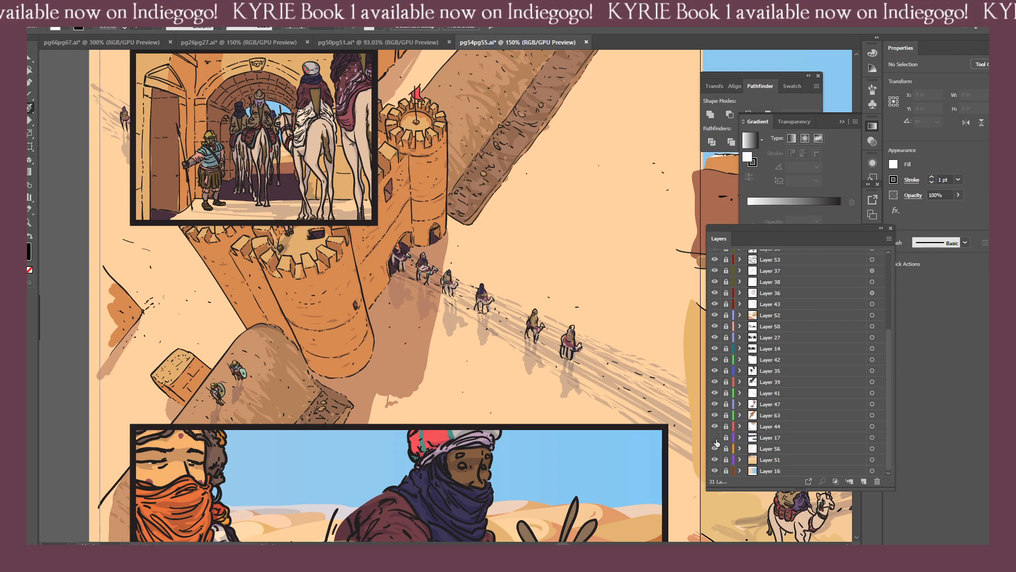
pyautogui.scroll(5, 726, 376)
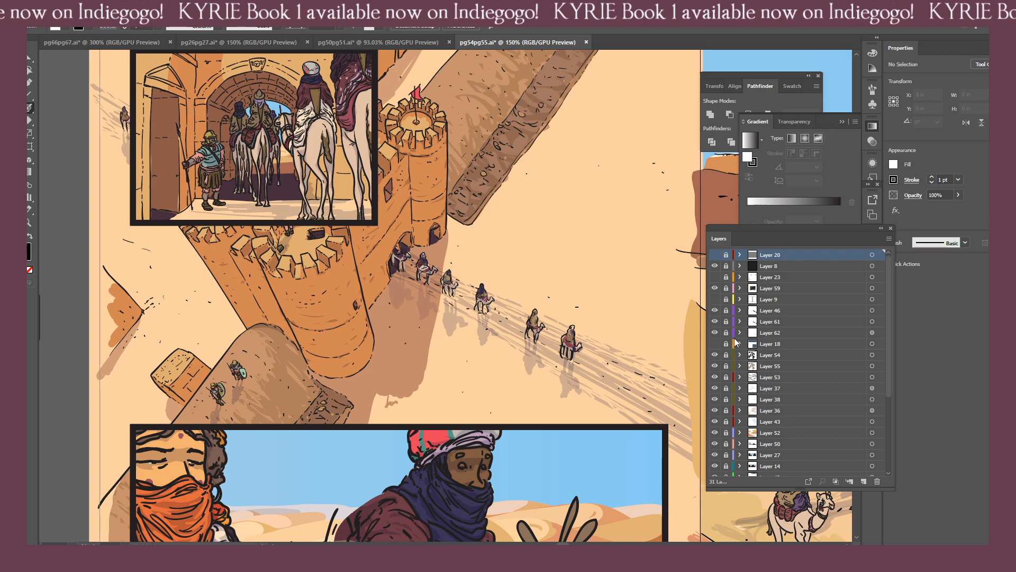
pyautogui.moveTo(887, 296); pyautogui.dragTo(888, 425)
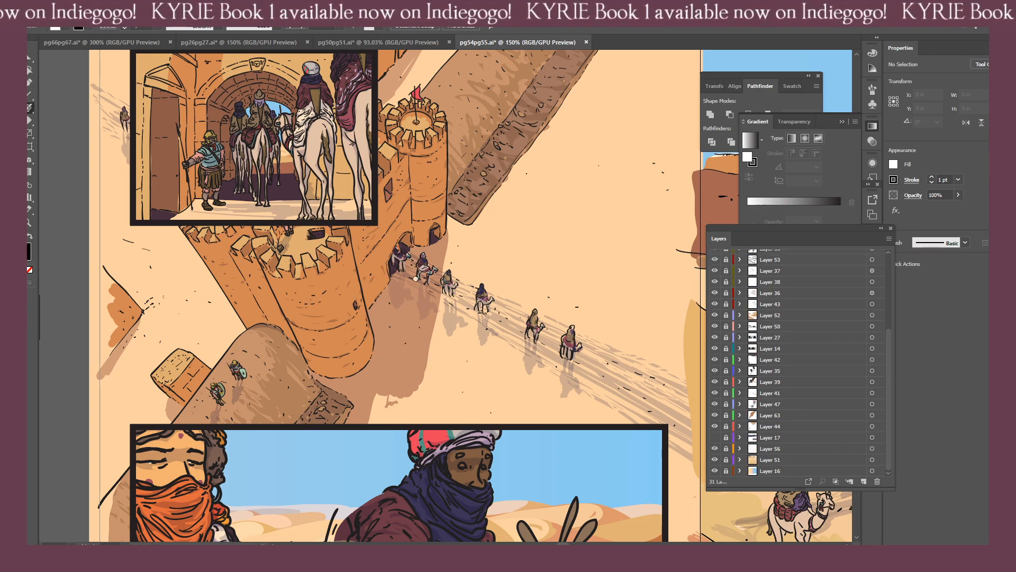
pyautogui.click(349, 44)
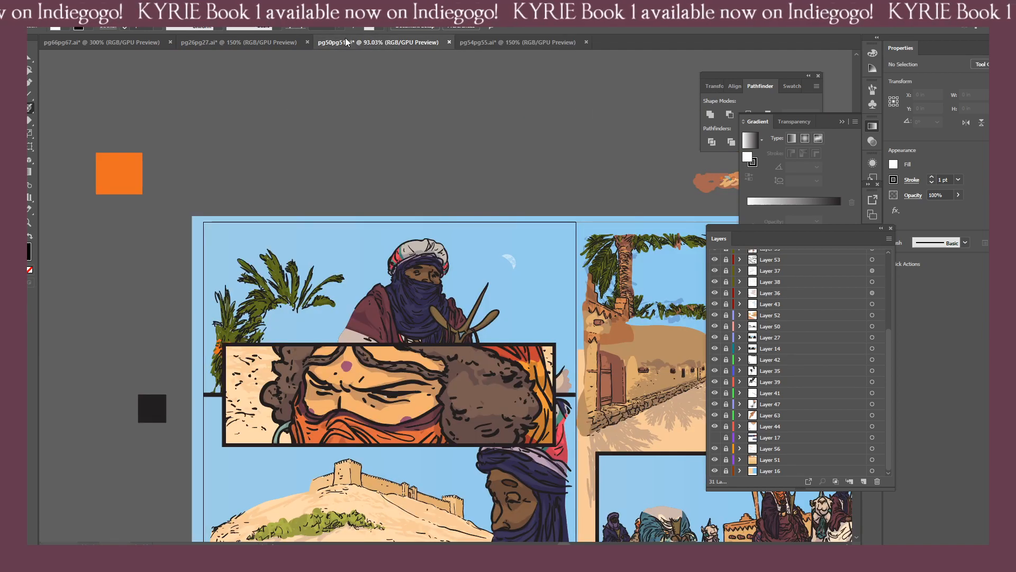
pyautogui.click(259, 42)
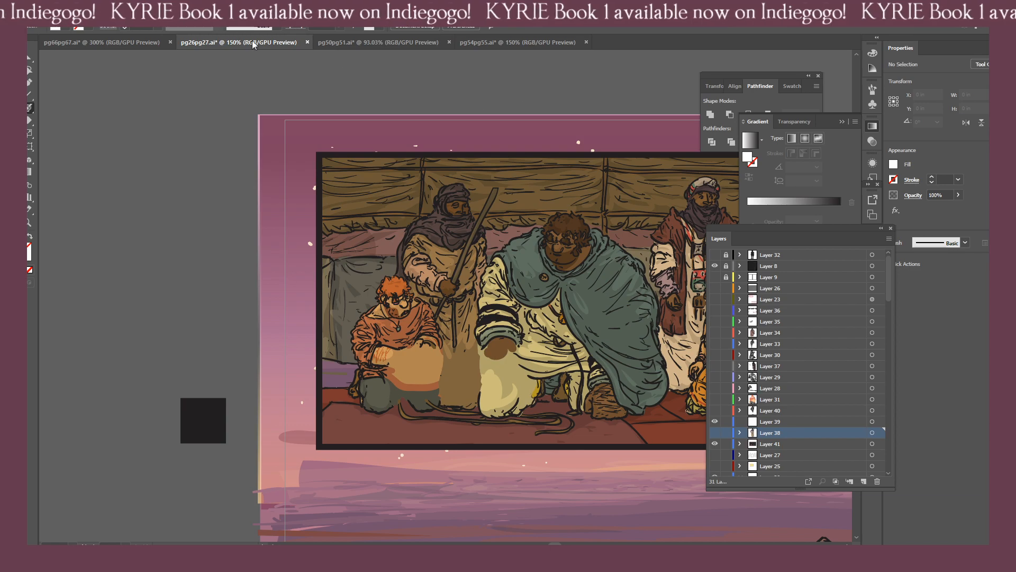
# Return to pg66pg67.ai and ink the standing robed figure's right foot below the hem, with its ankle wrappings.
pyautogui.click(135, 44)
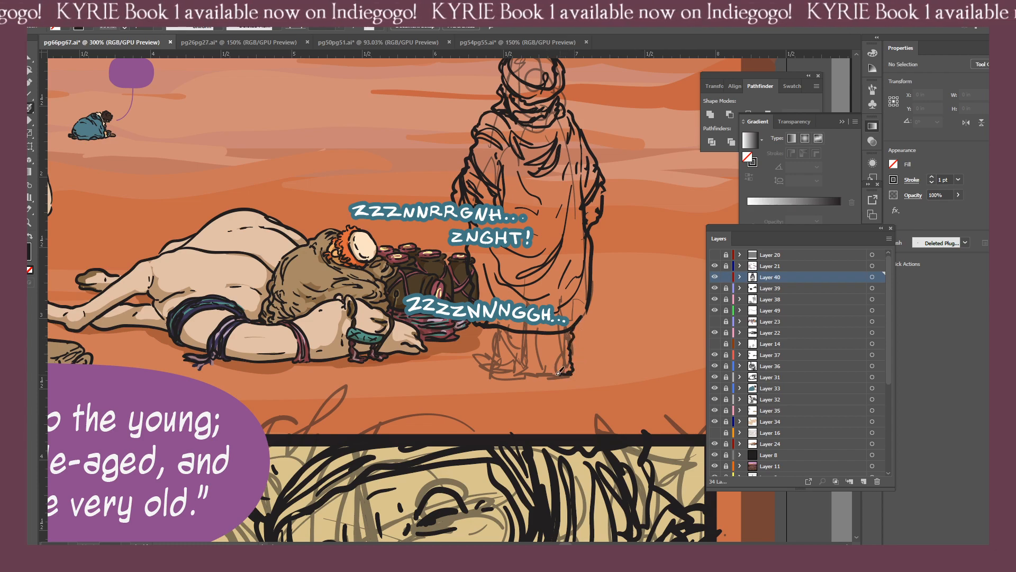
pyautogui.moveTo(573, 332)
pyautogui.mouseDown()
pyautogui.moveTo(571, 374)
pyautogui.moveTo(556, 376)
pyautogui.mouseUp()
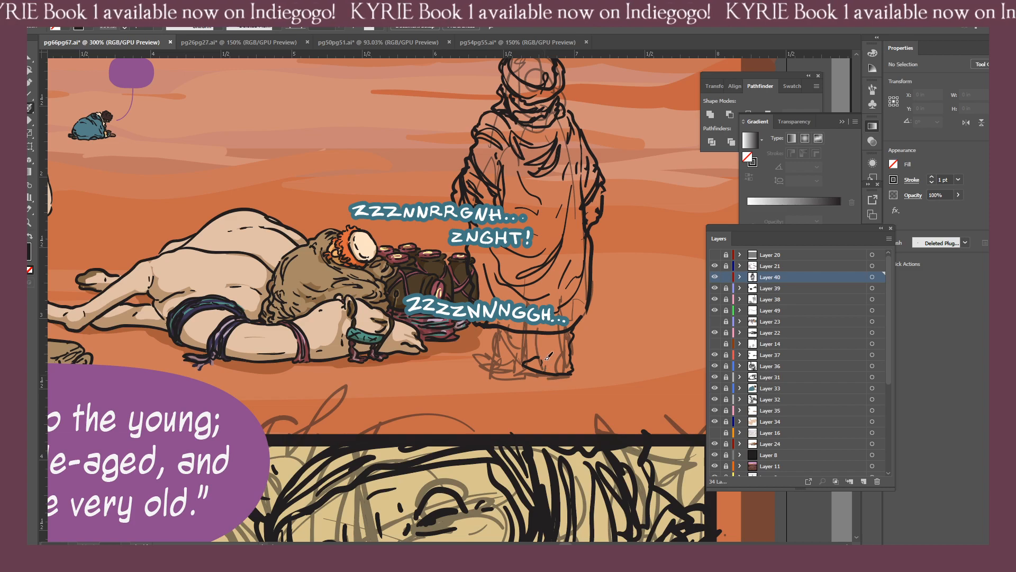
pyautogui.hotkey('shift', 'e')
pyautogui.moveTo(537, 360)
pyautogui.mouseDown()
pyautogui.moveTo(533, 351)
pyautogui.moveTo(522, 363)
pyautogui.moveTo(535, 370)
pyautogui.moveTo(527, 363)
pyautogui.moveTo(511, 377)
pyautogui.moveTo(529, 357)
pyautogui.moveTo(524, 378)
pyautogui.mouseUp()
pyautogui.press('b')
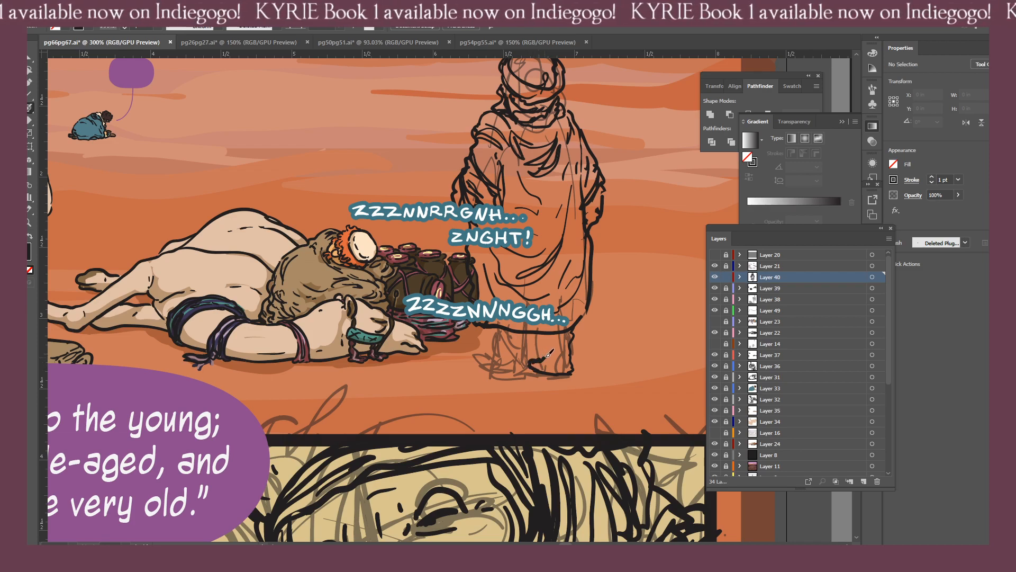
pyautogui.moveTo(540, 358); pyautogui.dragTo(542, 333)
pyautogui.hotkey('ctrl', 'z')
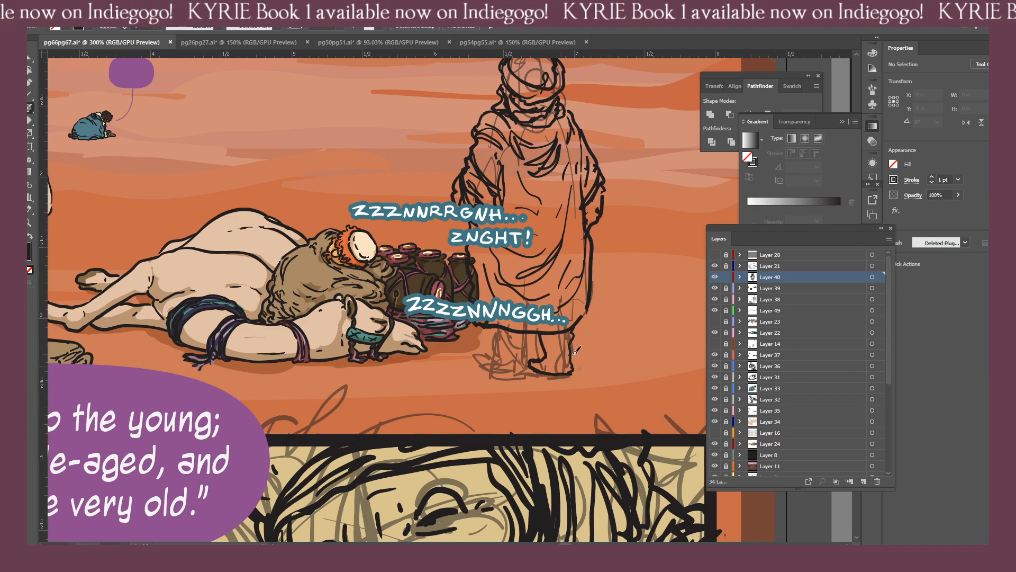
pyautogui.moveTo(572, 346)
pyautogui.mouseDown()
pyautogui.moveTo(544, 349)
pyautogui.moveTo(548, 338)
pyautogui.mouseUp()
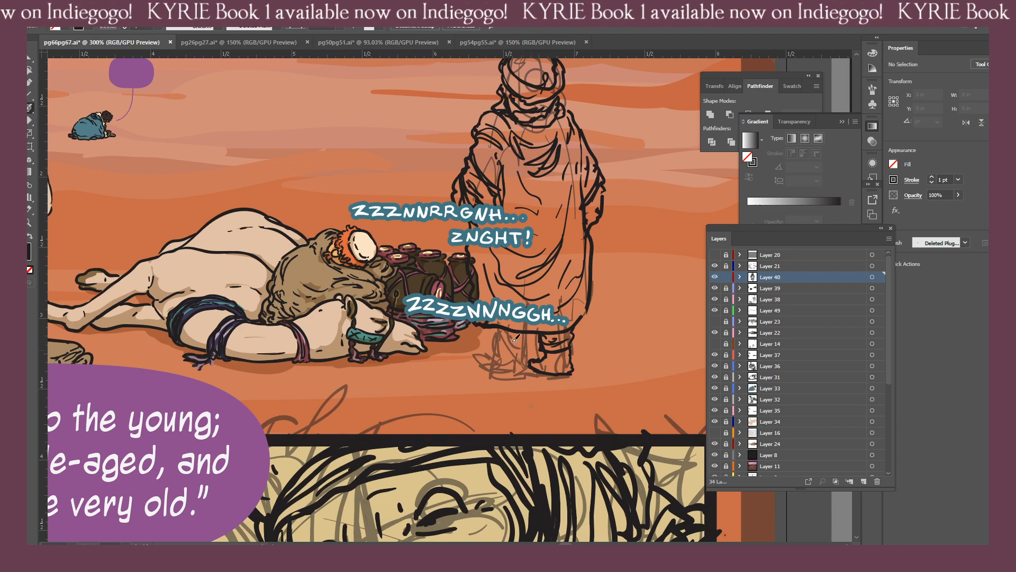
# Ink the standing figure's left leg wrappings and foot, and refine the outer edge of the right foot.
pyautogui.moveTo(527, 333)
pyautogui.mouseDown()
pyautogui.moveTo(494, 349)
pyautogui.moveTo(497, 327)
pyautogui.moveTo(507, 345)
pyautogui.moveTo(498, 332)
pyautogui.moveTo(523, 347)
pyautogui.mouseUp()
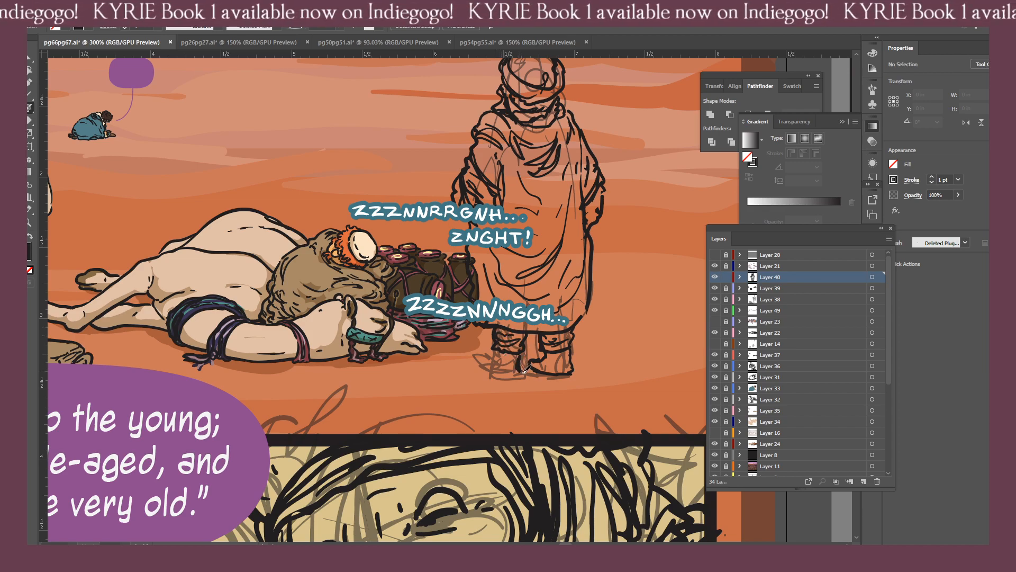
pyautogui.moveTo(494, 362); pyautogui.dragTo(521, 372)
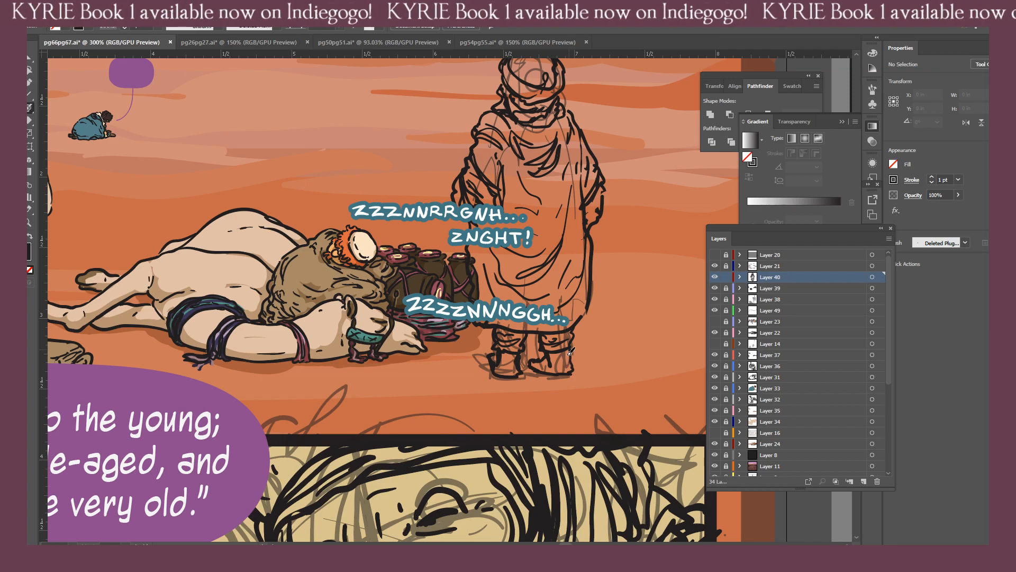
pyautogui.moveTo(571, 372); pyautogui.dragTo(561, 374)
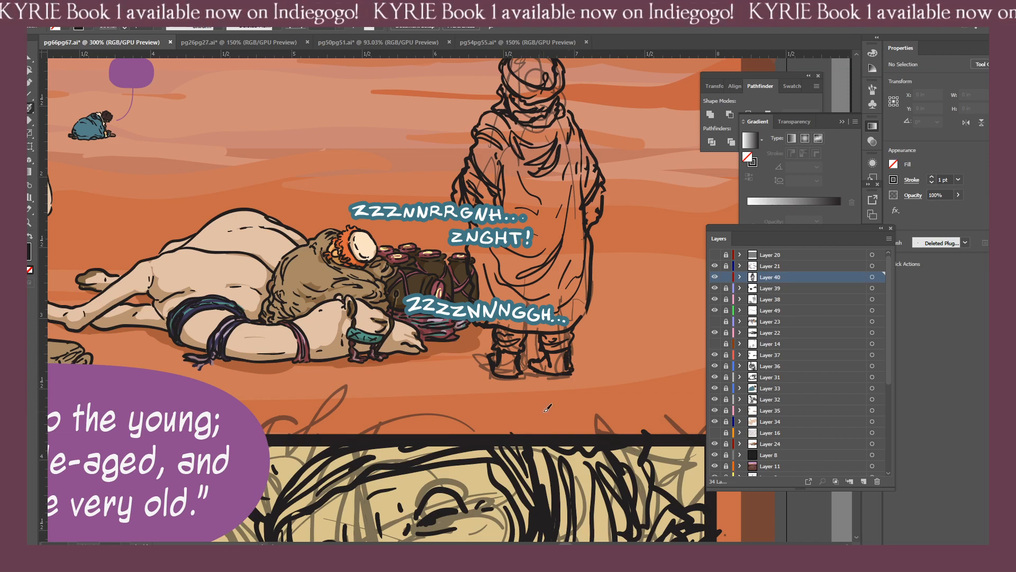
pyautogui.hotkey('shift', 'e')
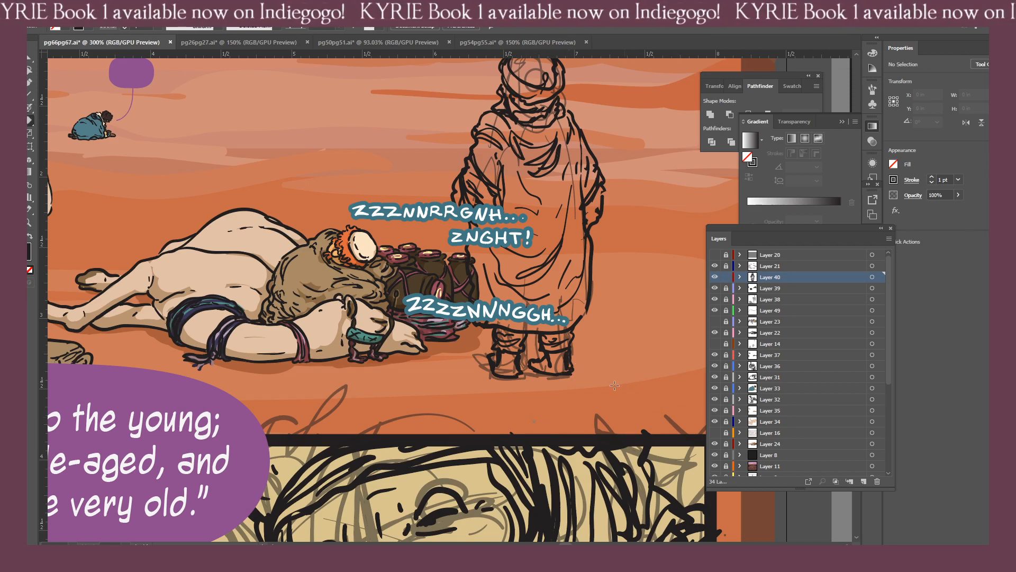
pyautogui.moveTo(586, 374)
pyautogui.mouseDown()
pyautogui.moveTo(578, 352)
pyautogui.moveTo(578, 378)
pyautogui.mouseUp()
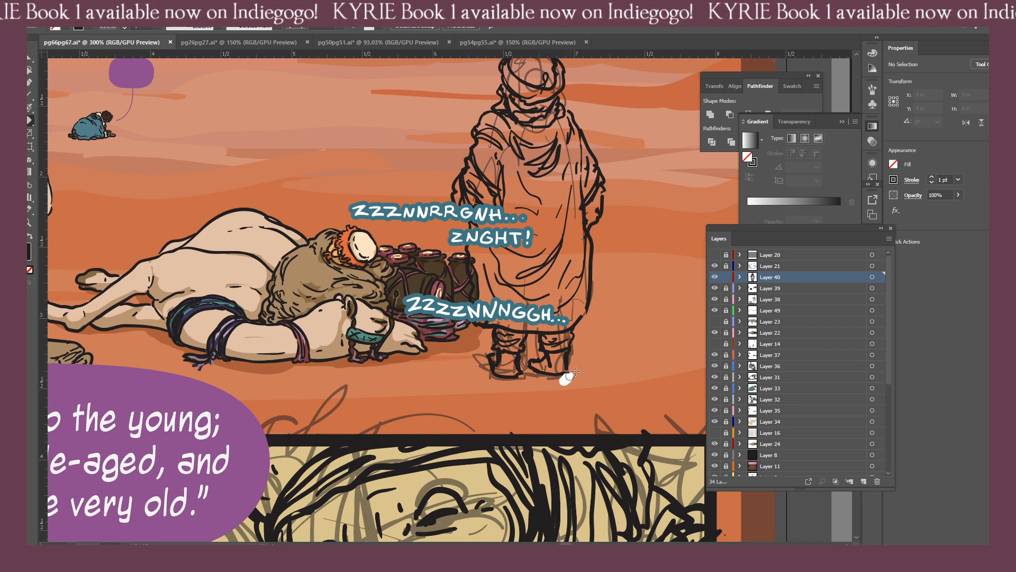
pyautogui.press('b')
pyautogui.moveTo(564, 373); pyautogui.dragTo(570, 362)
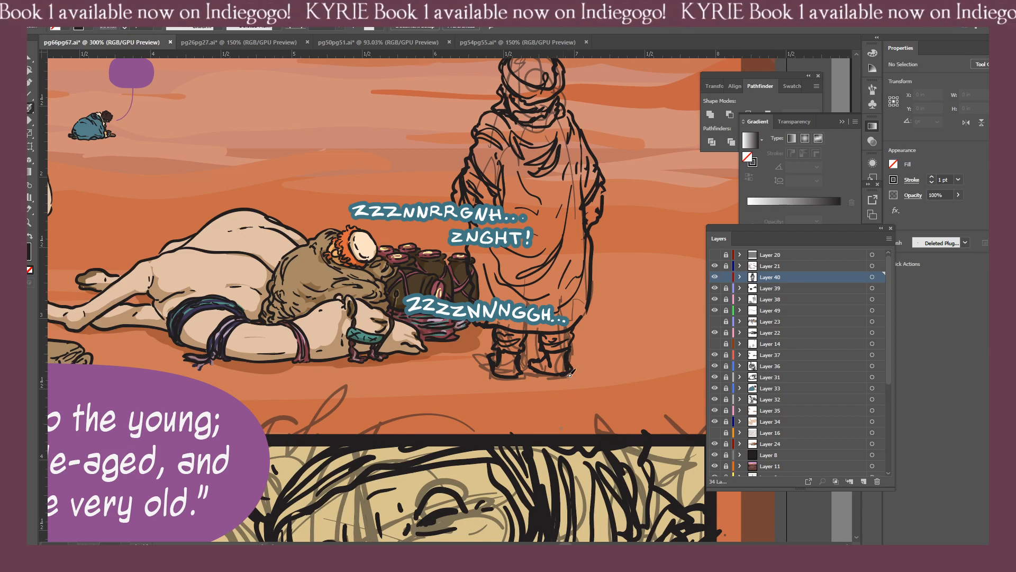
# Review the whole spread of pages 66–67 and toggle Layer 39's visibility to identify its ink artwork.
pyautogui.hotkey('ctrl', '-')
pyautogui.hotkey('ctrl', '-')
pyautogui.hotkey('ctrl', '-')
pyautogui.hotkey('ctrl', '-')
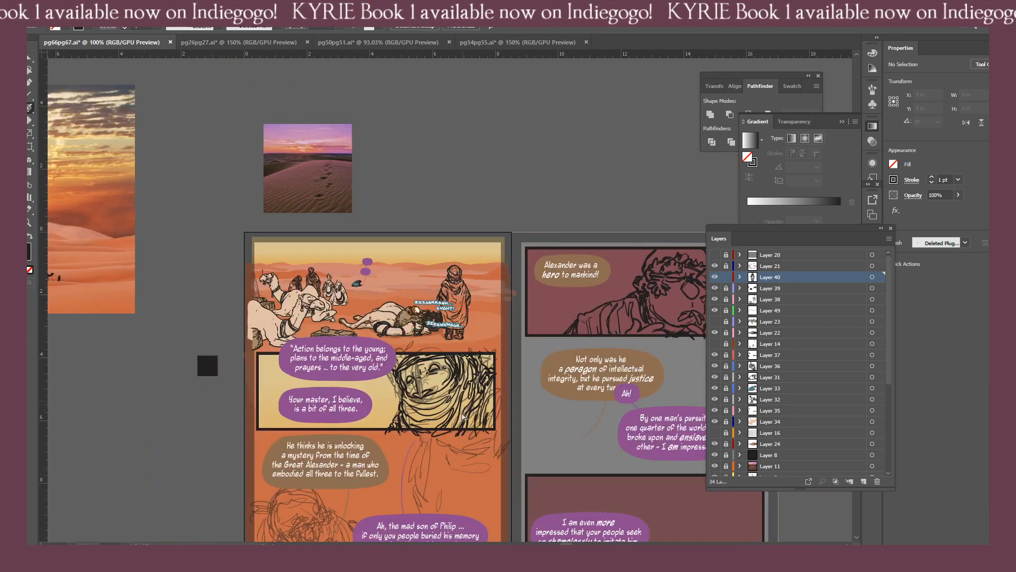
pyautogui.scroll(-3, 464, 344)
pyautogui.moveTo(456, 382); pyautogui.dragTo(537, 335)
pyautogui.moveTo(596, 328); pyautogui.dragTo(463, 361)
pyautogui.moveTo(536, 346); pyautogui.dragTo(477, 367)
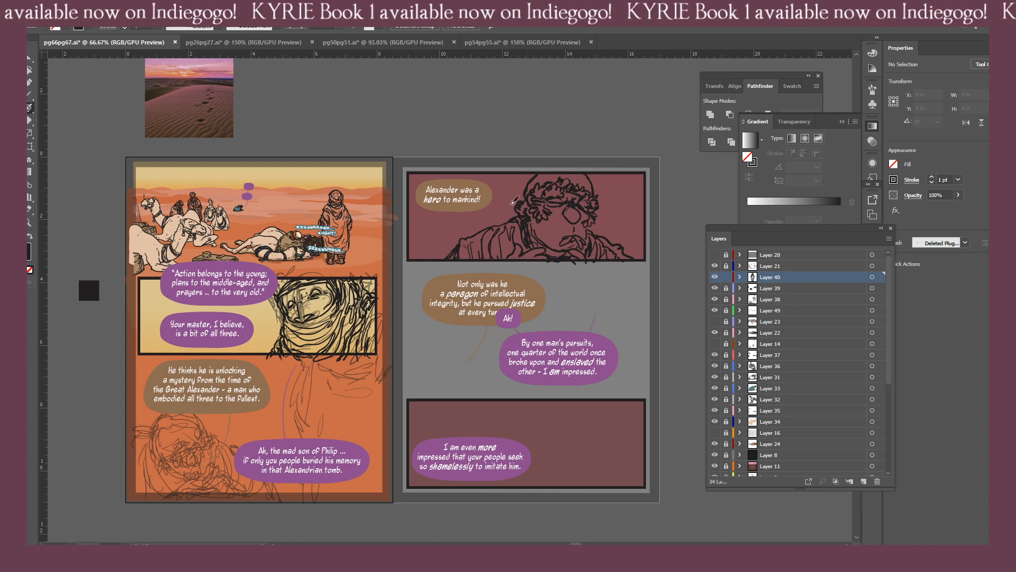
pyautogui.click(714, 288)
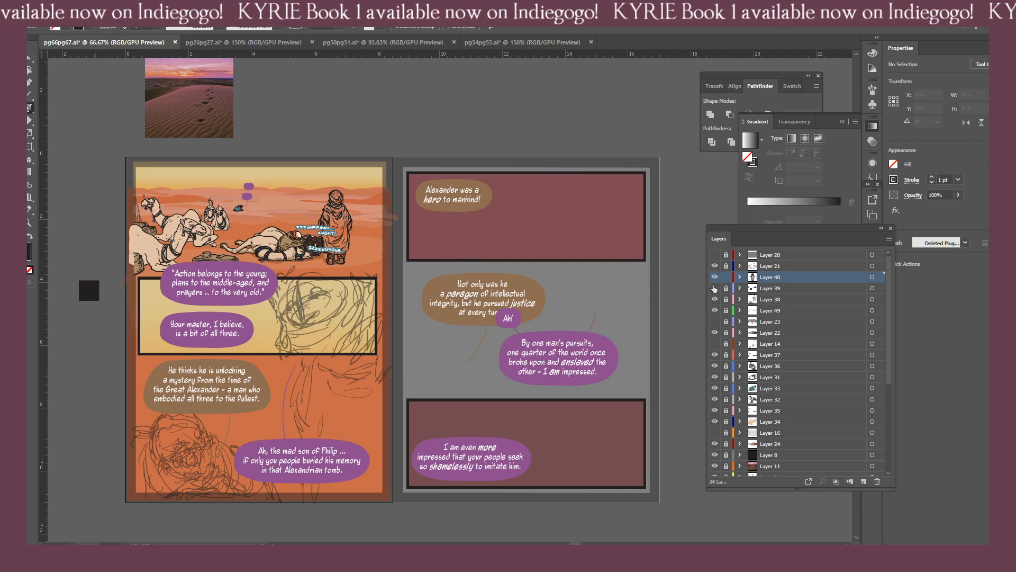
pyautogui.click(714, 288)
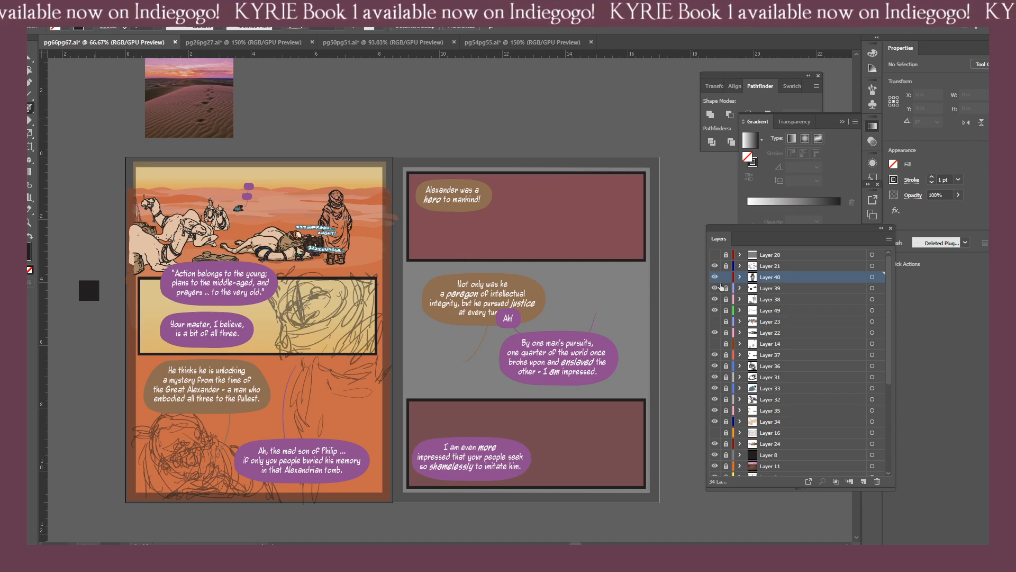
# Combine the standing figure's inks with all of Layer 39's artwork on Layer 40, and make the emptied Layer 39 active.
pyautogui.click(879, 277)
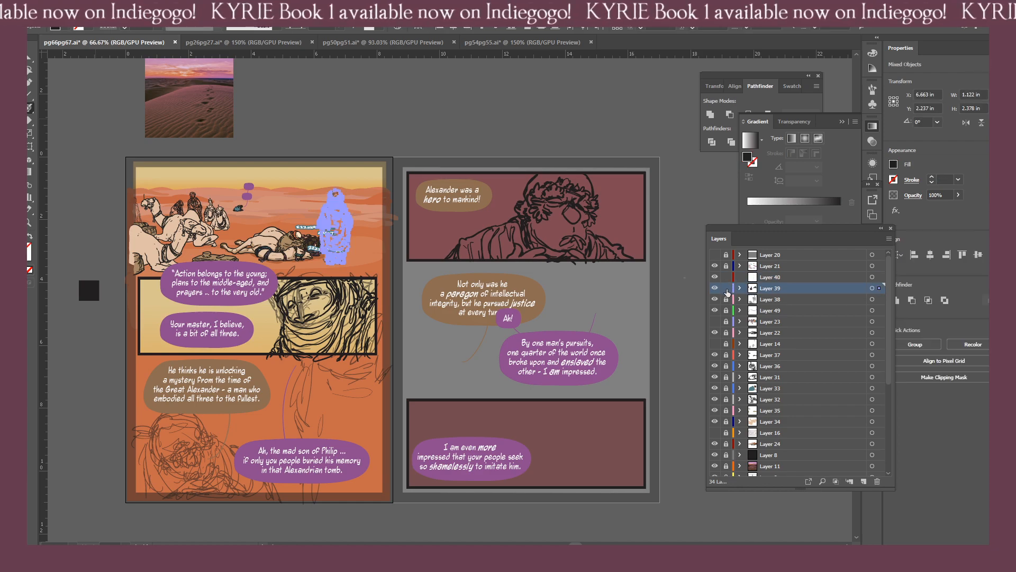
pyautogui.click(879, 288)
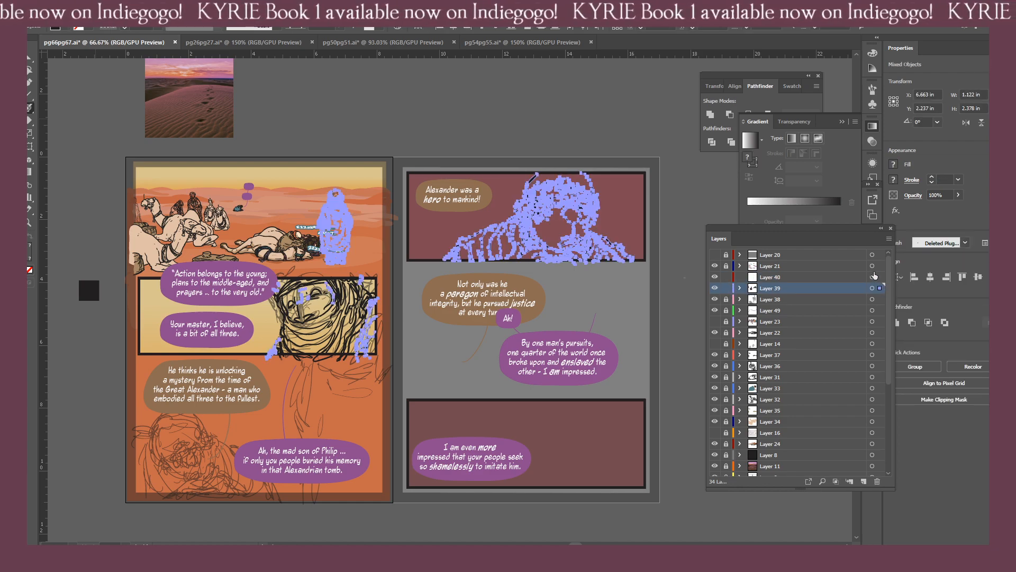
pyautogui.moveTo(879, 287); pyautogui.dragTo(878, 277)
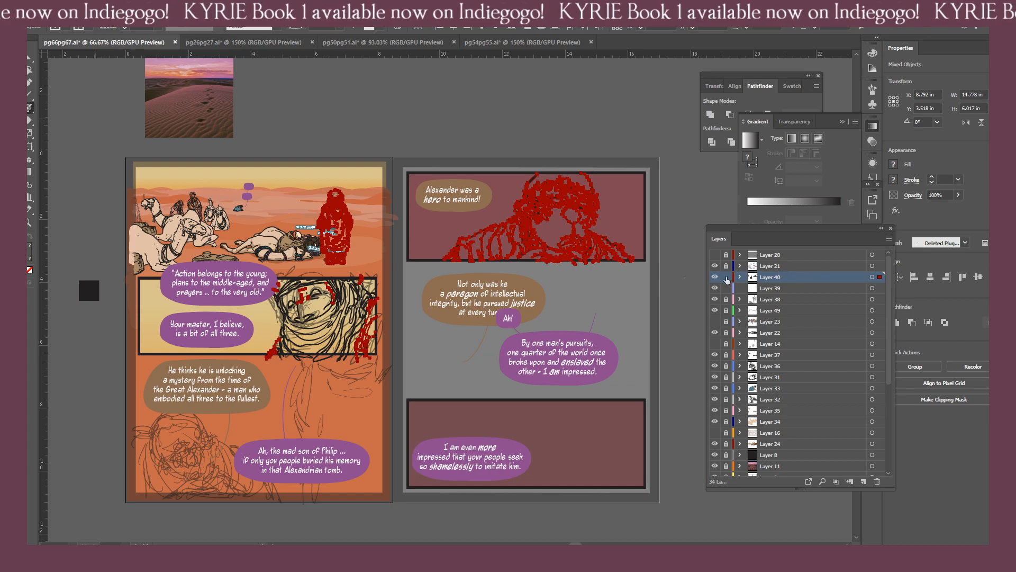
pyautogui.hotkey('ctrl', 'shift', 'a')
pyautogui.click(750, 290)
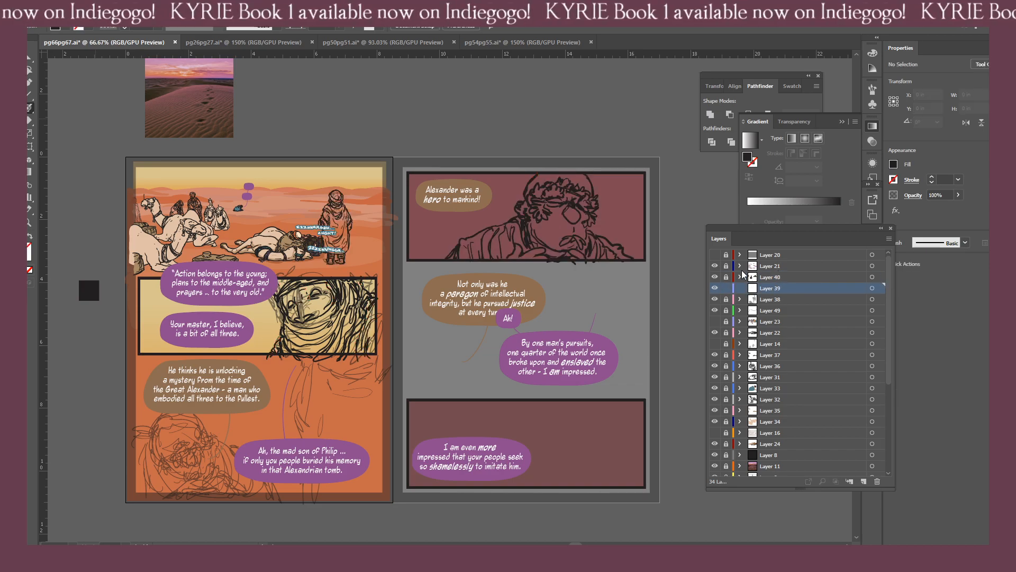
pyautogui.hotkey('ctrl', '=')
pyautogui.moveTo(333, 298); pyautogui.dragTo(444, 253)
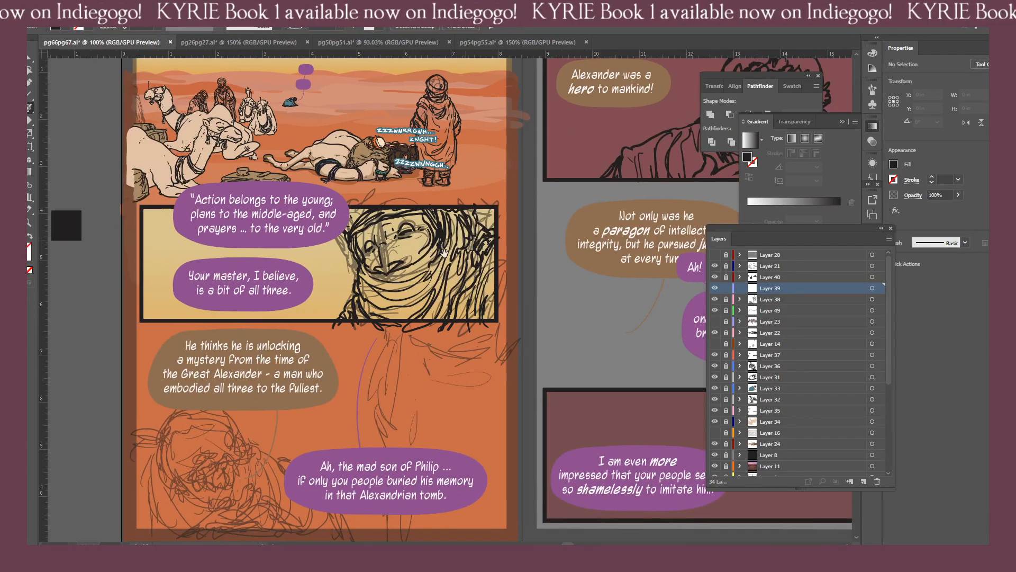
# Hide Layer 38's rough sketch across pages 66–67, keeping Layer 39 active.
pyautogui.moveTo(342, 360); pyautogui.dragTo(482, 279)
pyautogui.moveTo(559, 245)
pyautogui.mouseDown()
pyautogui.moveTo(349, 346)
pyautogui.moveTo(468, 316)
pyautogui.mouseUp()
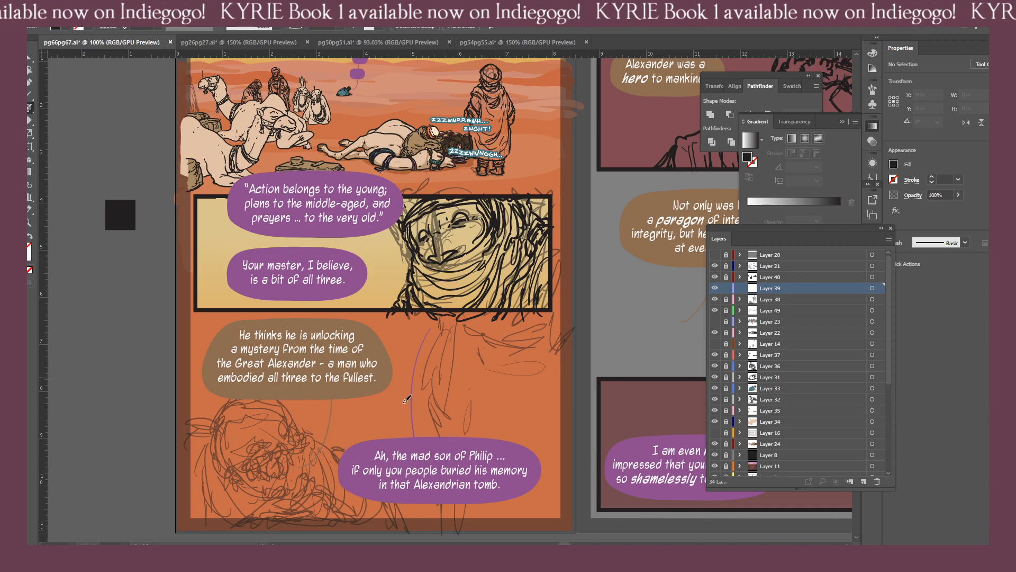
pyautogui.moveTo(484, 373)
pyautogui.mouseDown()
pyautogui.moveTo(323, 354)
pyautogui.moveTo(254, 392)
pyautogui.mouseUp()
pyautogui.moveTo(634, 309); pyautogui.dragTo(466, 351)
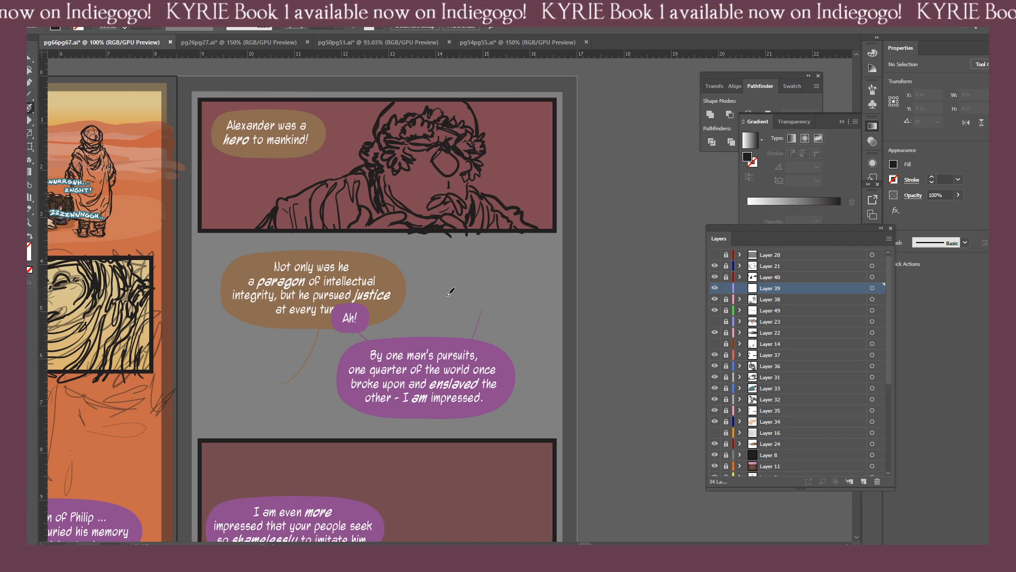
pyautogui.moveTo(376, 322); pyautogui.dragTo(480, 302)
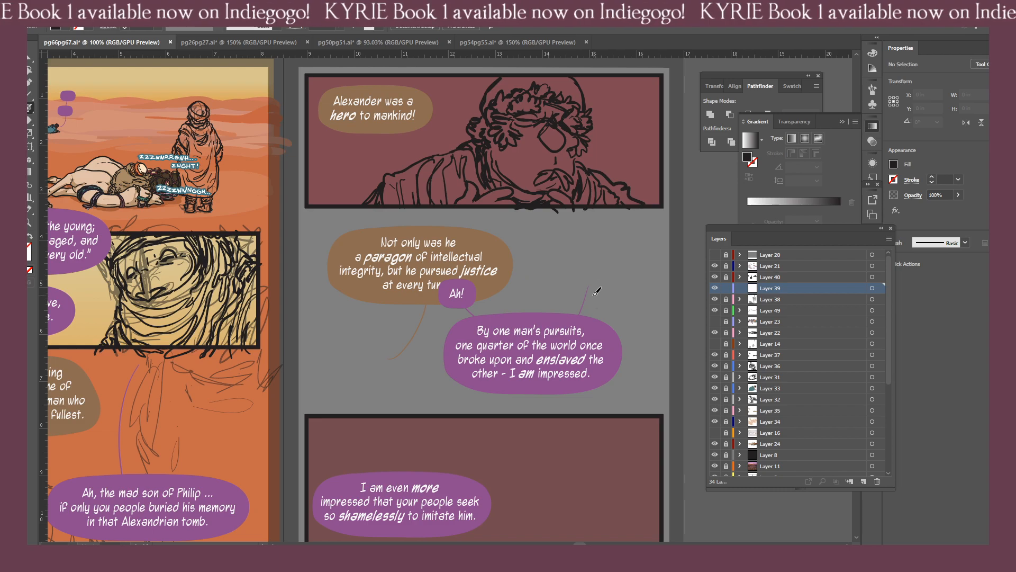
pyautogui.click(713, 288)
pyautogui.click(715, 300)
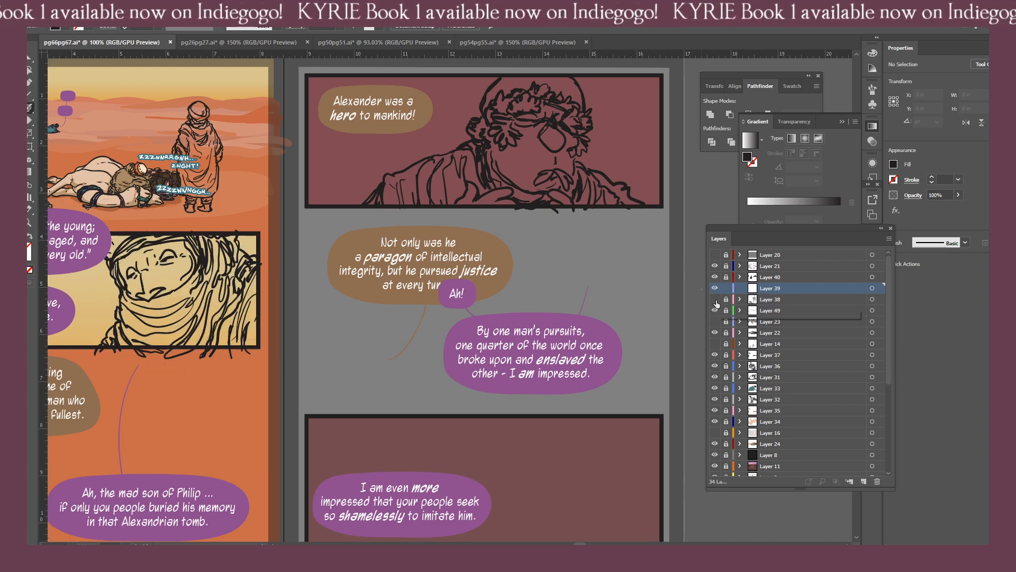
pyautogui.click(715, 299)
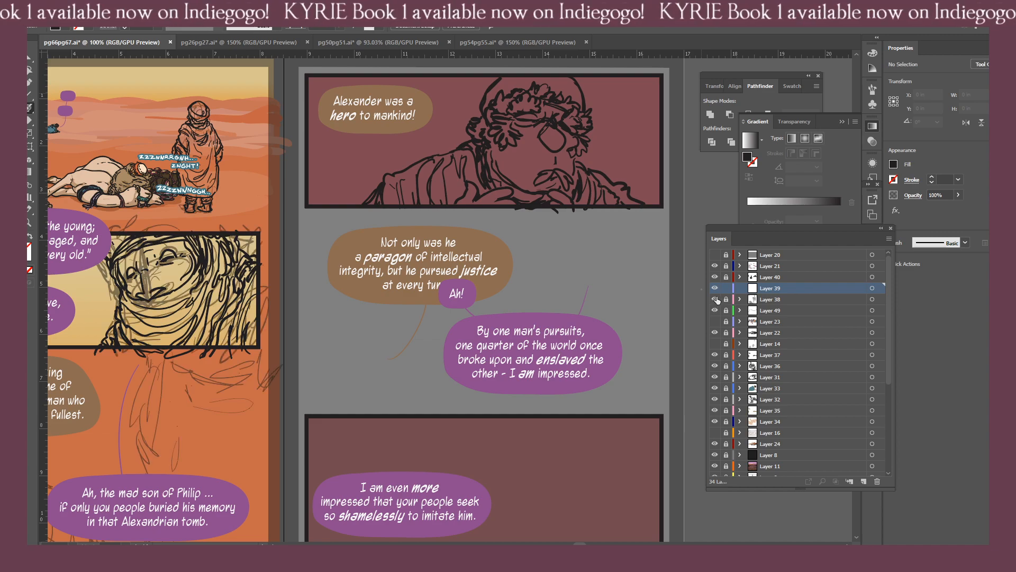
pyautogui.click(715, 299)
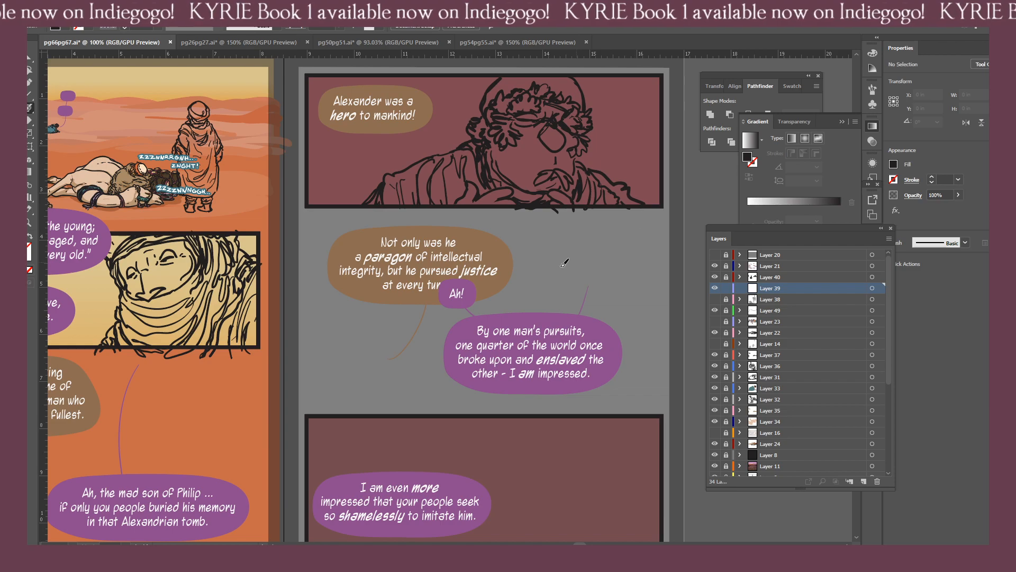
# Sketch a man's eye, tousled hair and nose at page 67's left edge, below the brown balloon, on Layer 39.
pyautogui.click(301, 339)
pyautogui.moveTo(309, 334)
pyautogui.mouseDown()
pyautogui.moveTo(329, 337)
pyautogui.moveTo(350, 363)
pyautogui.mouseUp()
pyautogui.click(325, 345)
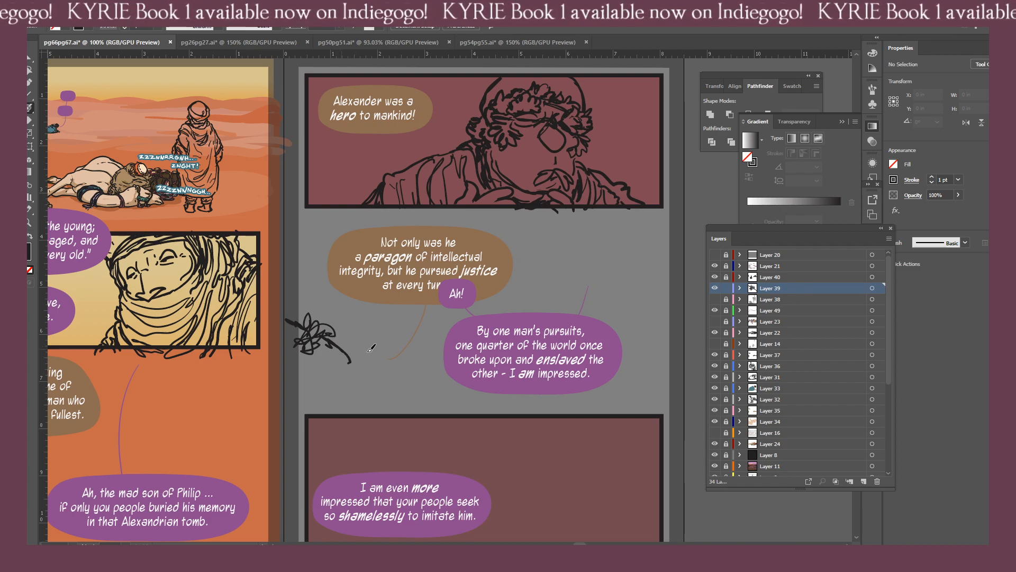
pyautogui.moveTo(347, 349); pyautogui.dragTo(349, 361)
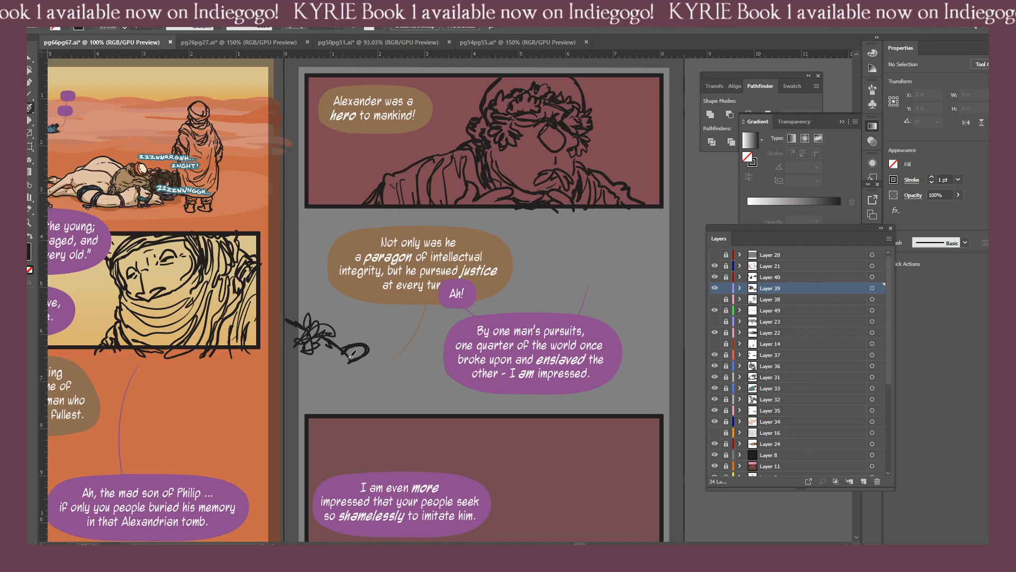
pyautogui.hotkey('shift', 'e')
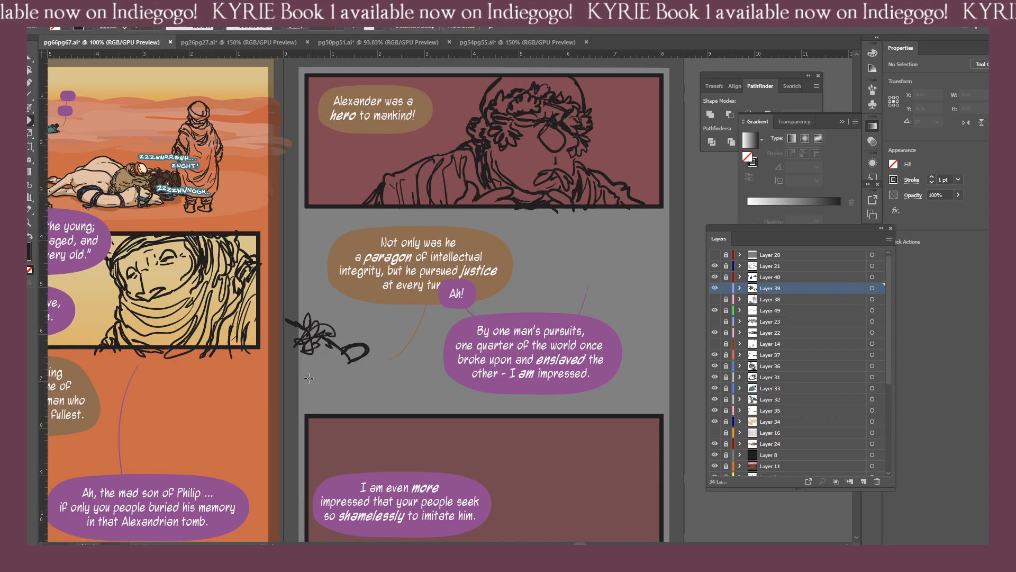
pyautogui.moveTo(318, 360)
pyautogui.mouseDown()
pyautogui.moveTo(342, 346)
pyautogui.moveTo(324, 355)
pyautogui.moveTo(329, 343)
pyautogui.moveTo(315, 359)
pyautogui.moveTo(326, 358)
pyautogui.moveTo(328, 315)
pyautogui.moveTo(321, 307)
pyautogui.moveTo(326, 323)
pyautogui.moveTo(301, 308)
pyautogui.moveTo(344, 331)
pyautogui.moveTo(328, 350)
pyautogui.mouseUp()
pyautogui.press('b')
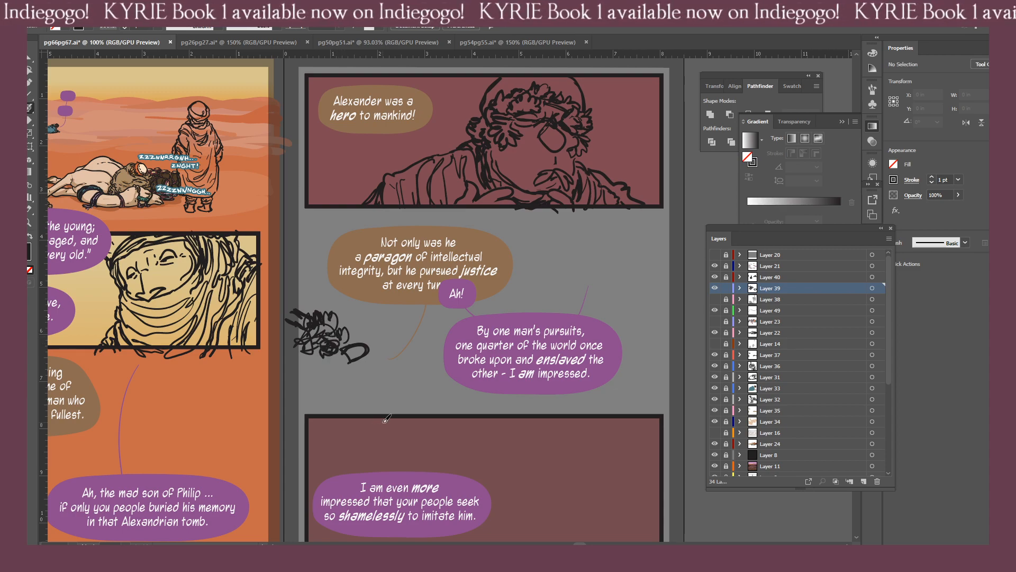
# Trim the lower line of the man's nose and sketch his upper lip and moustache beneath it.
pyautogui.hotkey('shift', 'e')
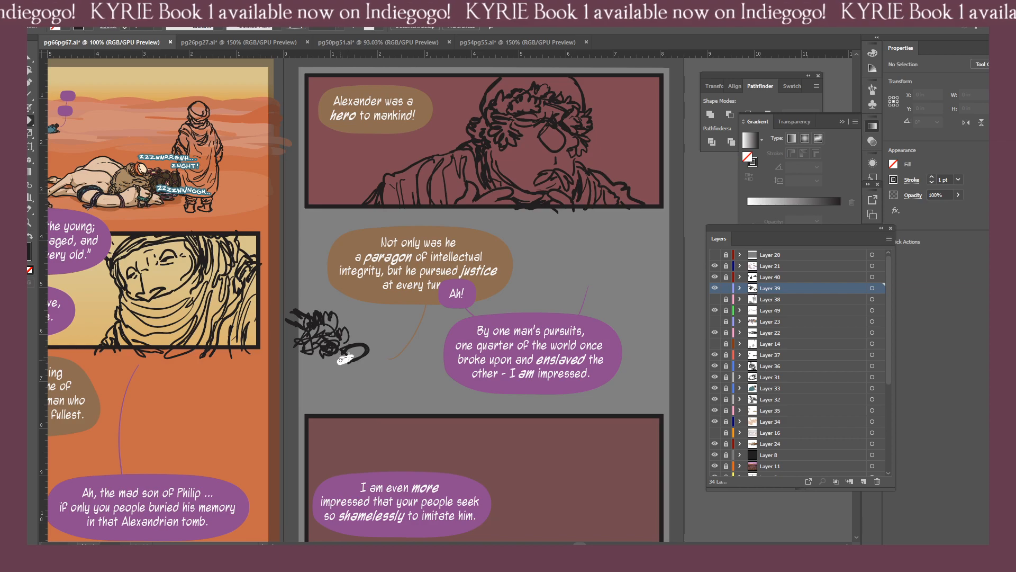
pyautogui.press('b')
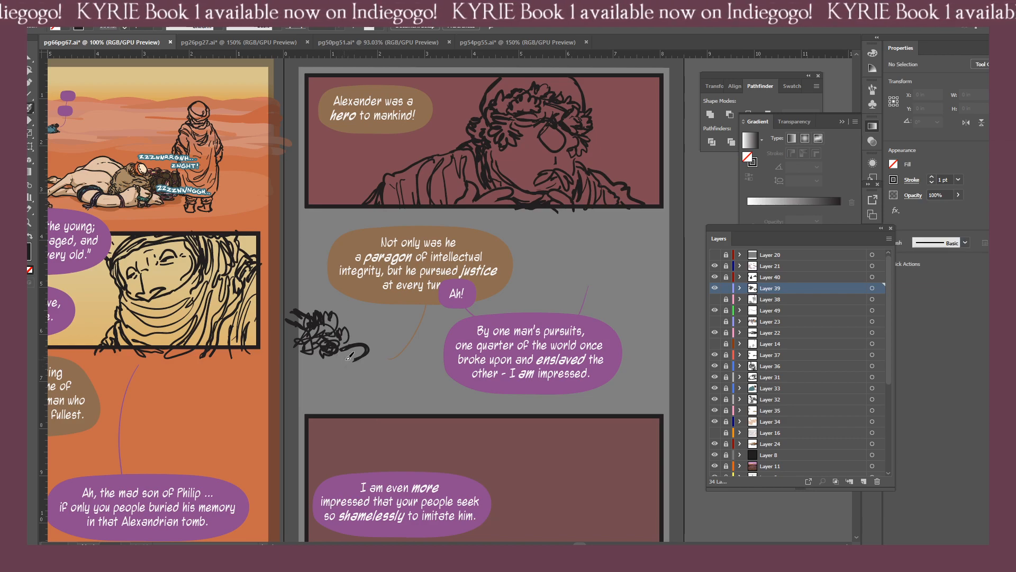
pyautogui.moveTo(346, 361); pyautogui.dragTo(367, 372)
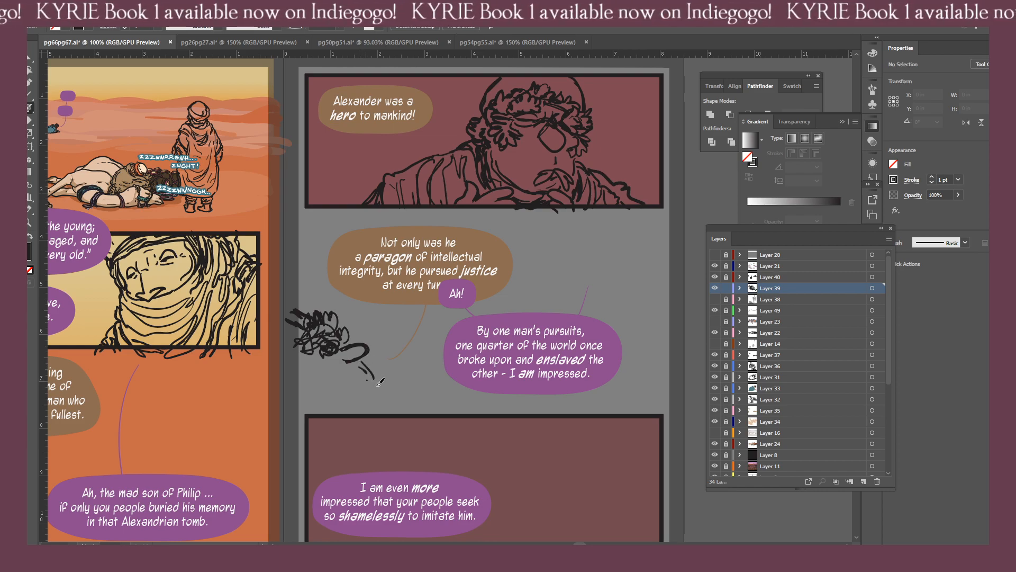
pyautogui.moveTo(377, 386)
pyautogui.mouseDown()
pyautogui.moveTo(387, 382)
pyautogui.moveTo(360, 390)
pyautogui.moveTo(370, 383)
pyautogui.mouseUp()
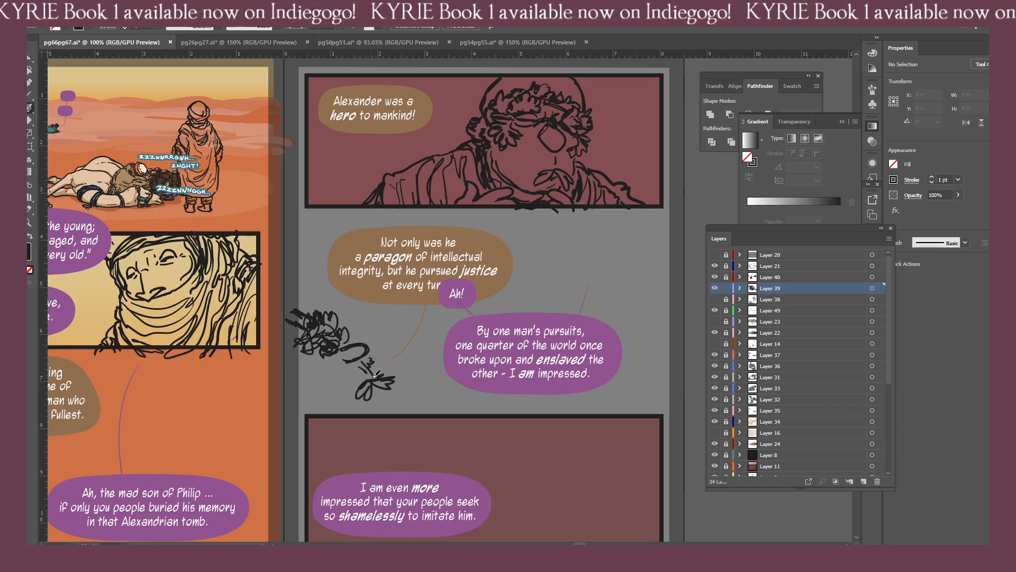
pyautogui.hotkey('ctrl', 'z')
pyautogui.moveTo(368, 362); pyautogui.dragTo(378, 367)
pyautogui.hotkey('ctrl', 'z')
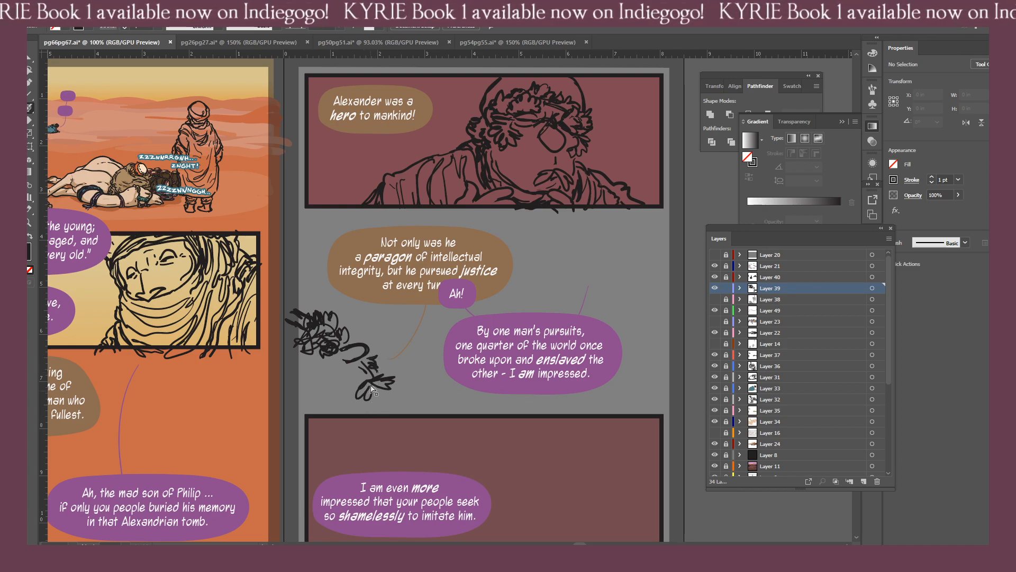
pyautogui.moveTo(369, 362)
pyautogui.mouseDown()
pyautogui.moveTo(379, 356)
pyautogui.moveTo(377, 372)
pyautogui.mouseUp()
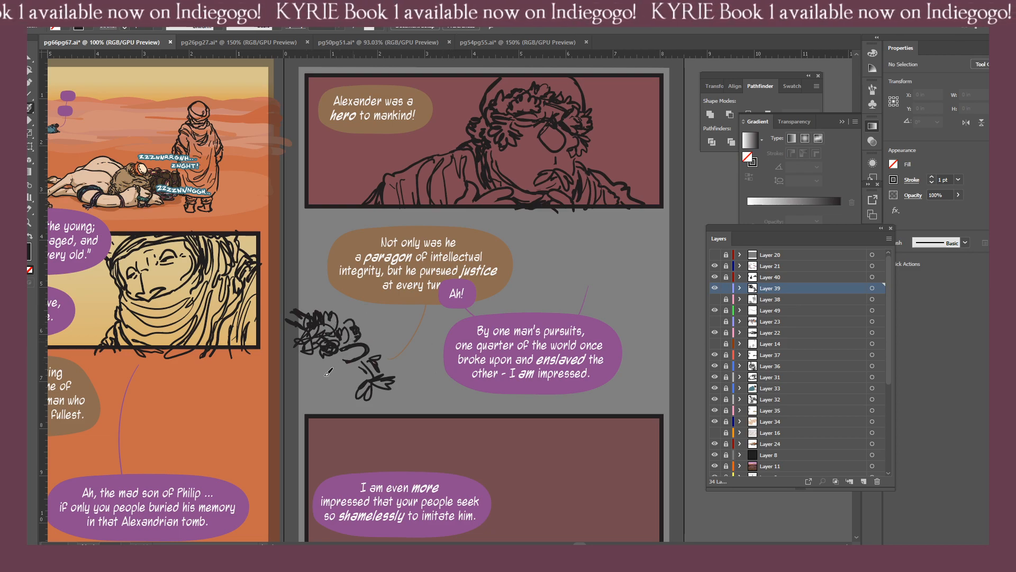
# Sketch the man's curly beard along the cheek and outline the curve under his head down to the neck.
pyautogui.click(304, 366)
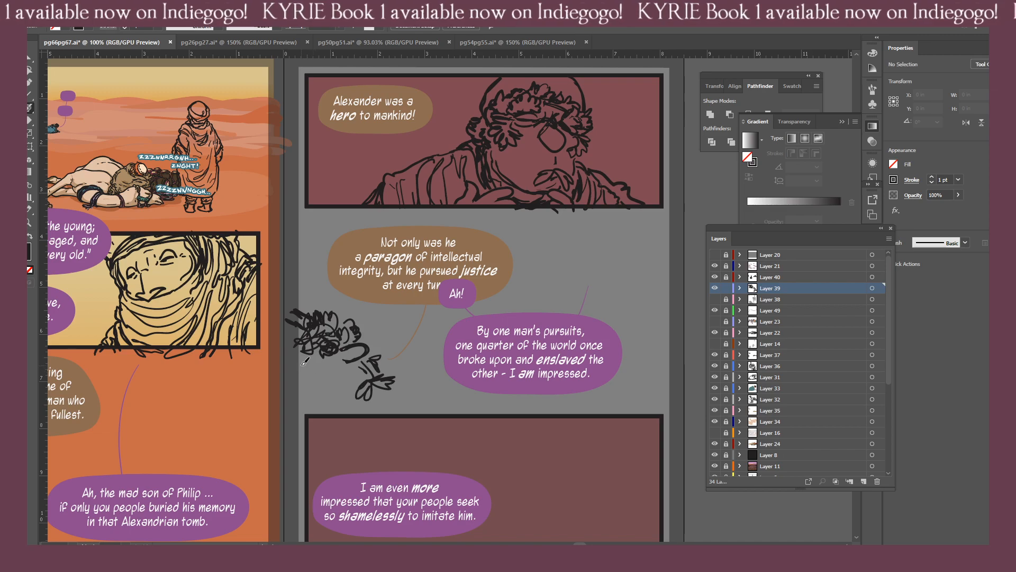
pyautogui.moveTo(303, 366)
pyautogui.mouseDown()
pyautogui.moveTo(335, 370)
pyautogui.moveTo(313, 391)
pyautogui.moveTo(304, 377)
pyautogui.mouseUp()
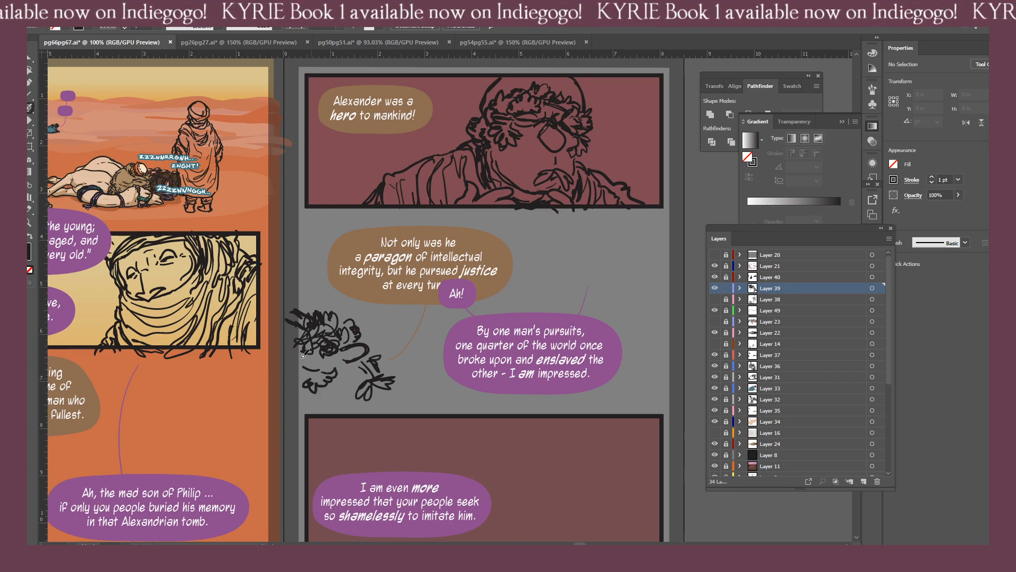
pyautogui.moveTo(299, 358); pyautogui.dragTo(301, 387)
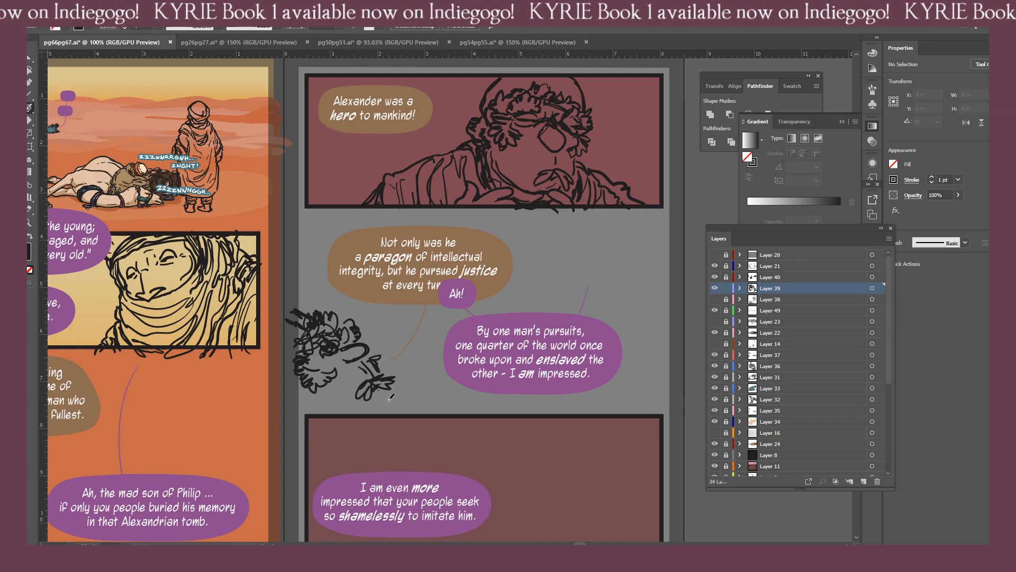
pyautogui.moveTo(389, 389)
pyautogui.mouseDown()
pyautogui.moveTo(378, 413)
pyautogui.moveTo(318, 417)
pyautogui.moveTo(387, 392)
pyautogui.moveTo(382, 411)
pyautogui.moveTo(347, 421)
pyautogui.moveTo(297, 394)
pyautogui.moveTo(317, 418)
pyautogui.moveTo(302, 394)
pyautogui.moveTo(319, 423)
pyautogui.mouseUp()
pyautogui.hotkey('ctrl', 'z')
pyautogui.moveTo(299, 397); pyautogui.dragTo(313, 429)
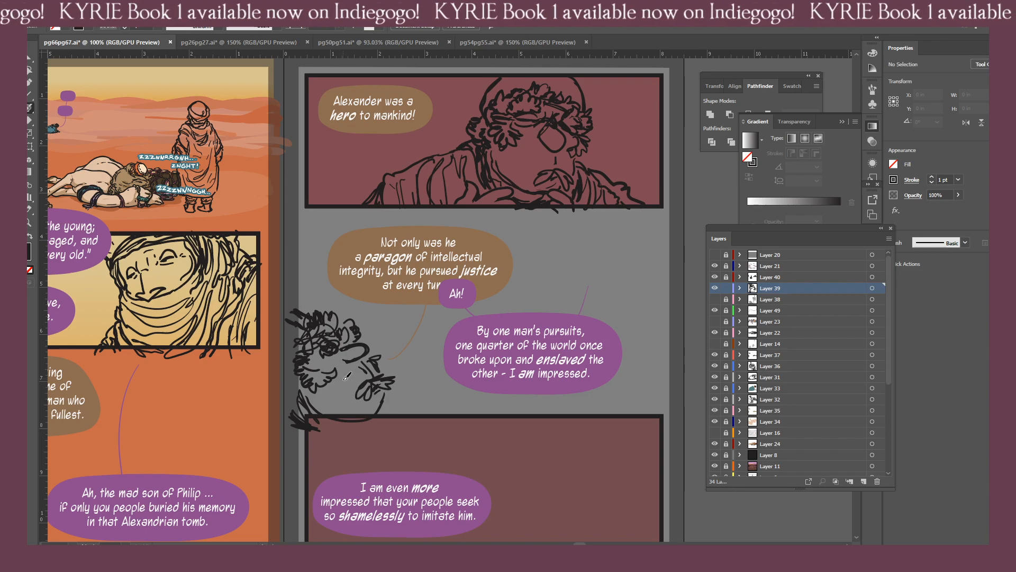
# Erase the stray strokes at the upper back of the man's head and redraw the hair's outer edge.
pyautogui.hscroll(-3, 339, 408)
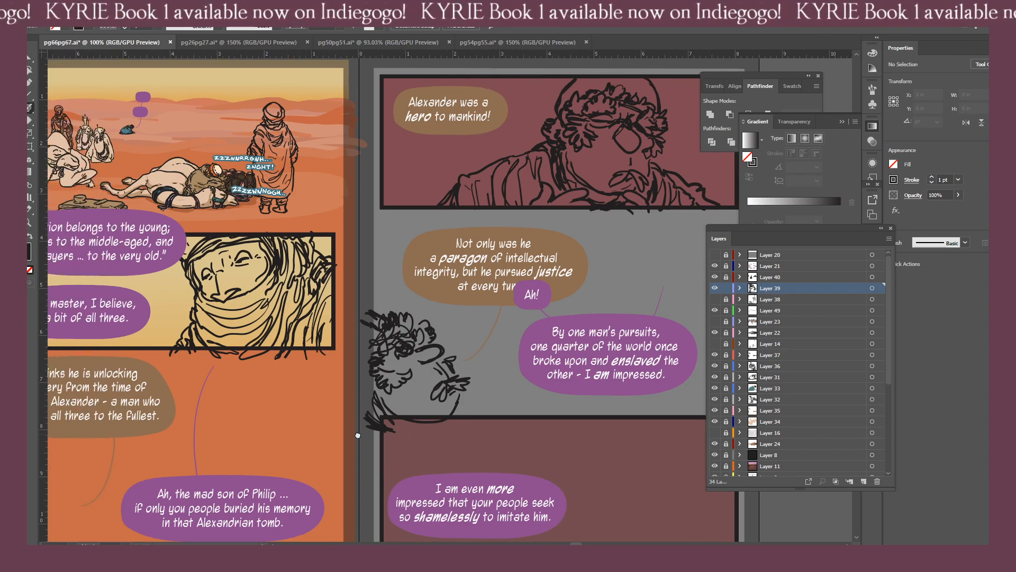
pyautogui.hotkey('shift', 'e')
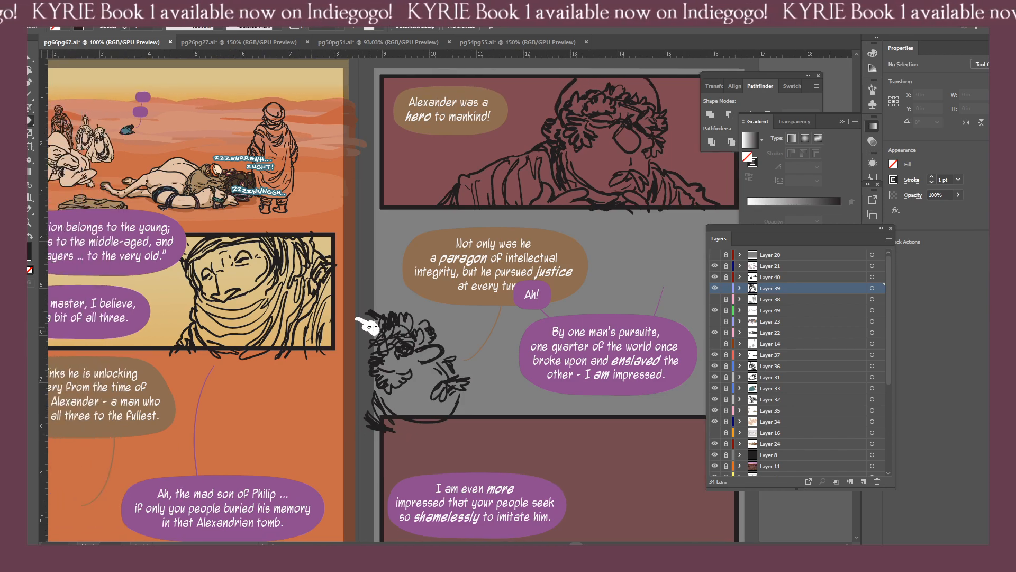
pyautogui.click(382, 316)
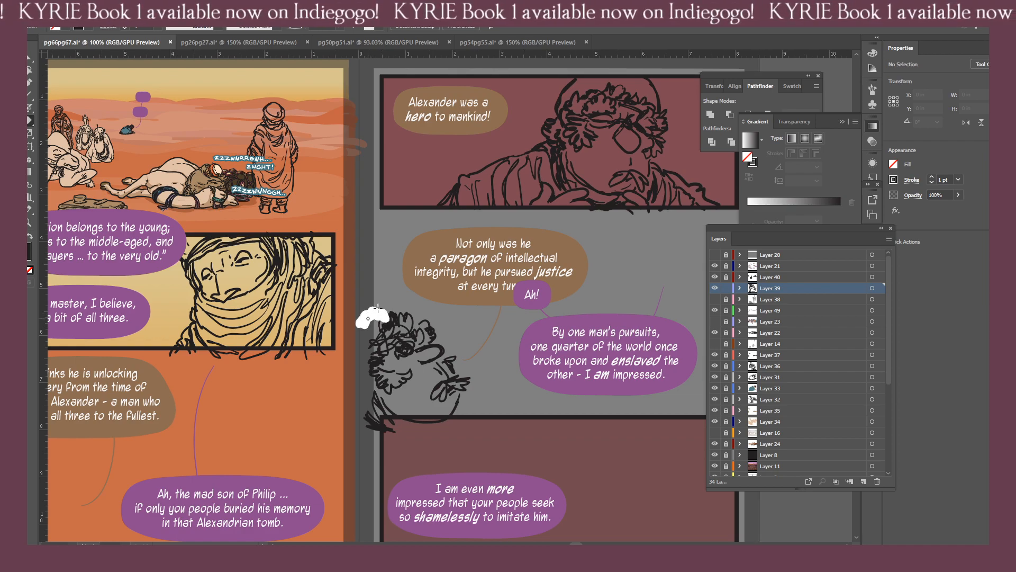
pyautogui.press('b')
pyautogui.hotkey('shift', 'e')
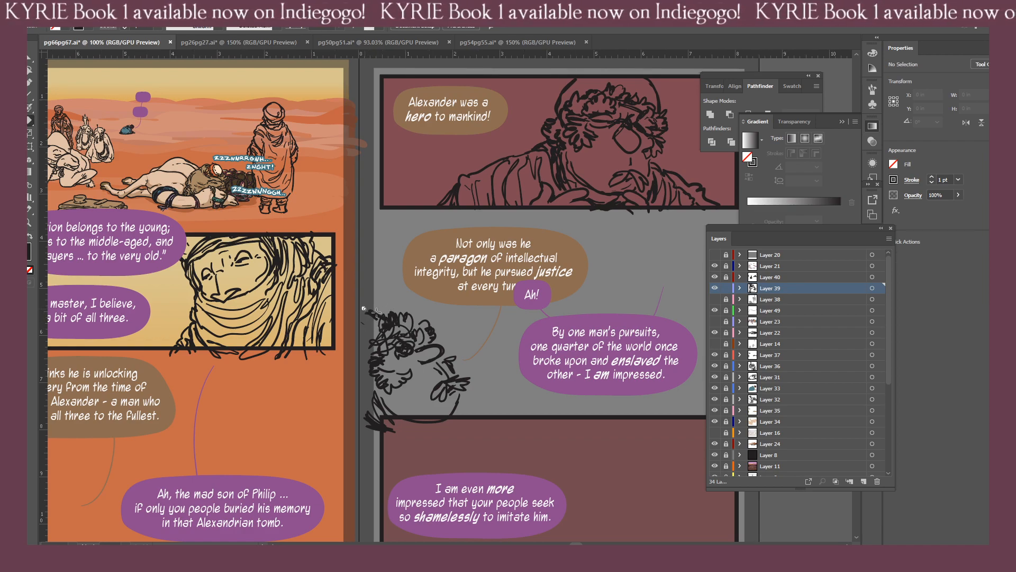
pyautogui.moveTo(360, 337)
pyautogui.mouseDown()
pyautogui.moveTo(373, 314)
pyautogui.moveTo(387, 334)
pyautogui.moveTo(411, 321)
pyautogui.moveTo(373, 339)
pyautogui.moveTo(403, 327)
pyautogui.mouseUp()
pyautogui.moveTo(393, 321); pyautogui.dragTo(396, 317)
pyautogui.press('b')
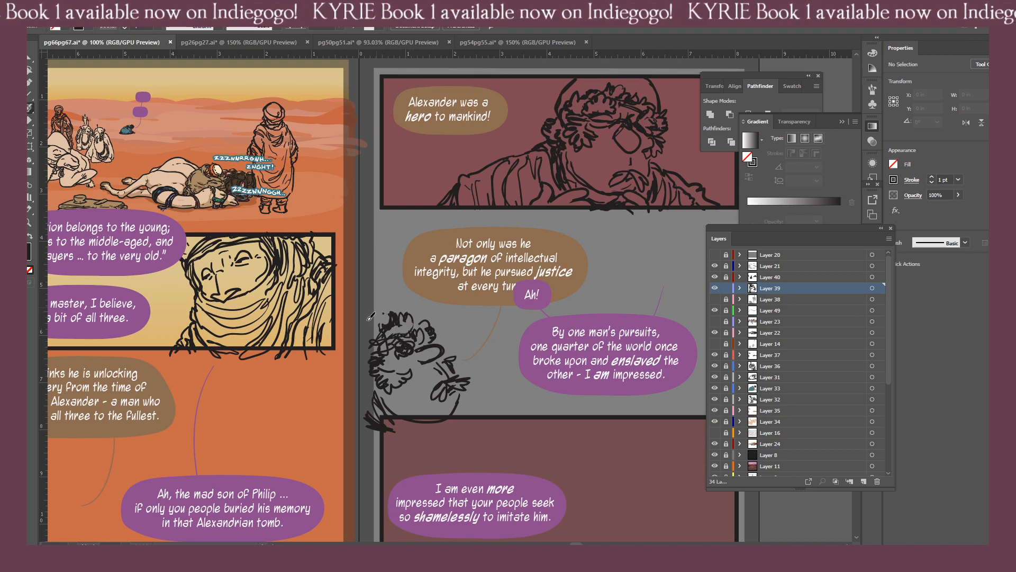
pyautogui.moveTo(367, 320)
pyautogui.mouseDown()
pyautogui.moveTo(391, 312)
pyautogui.moveTo(397, 322)
pyautogui.mouseUp()
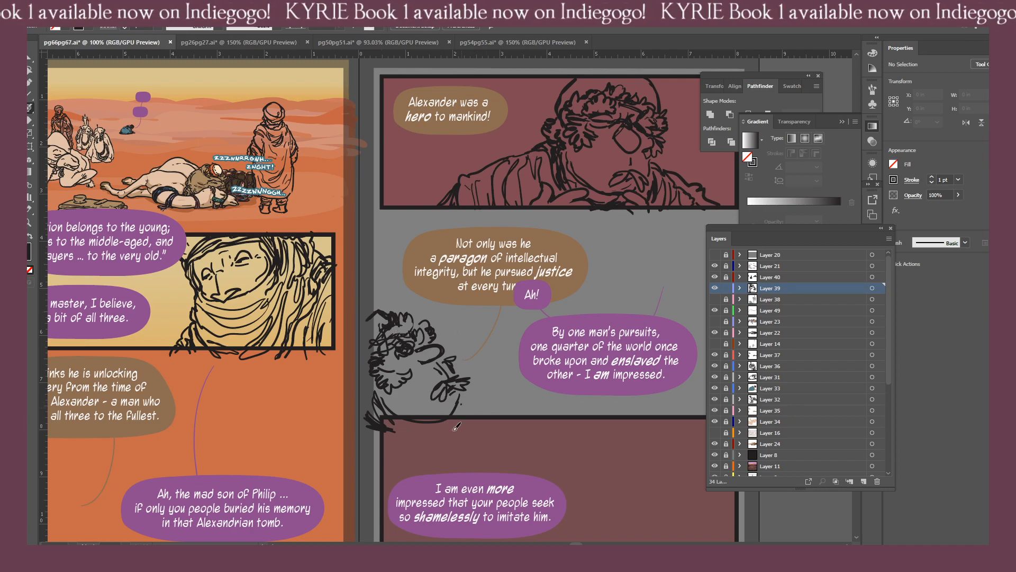
# Sketch the man's collar and shoulder, and run loose drapery strokes down page 67's left edge beside the lowest panel.
pyautogui.moveTo(468, 405); pyautogui.dragTo(453, 430)
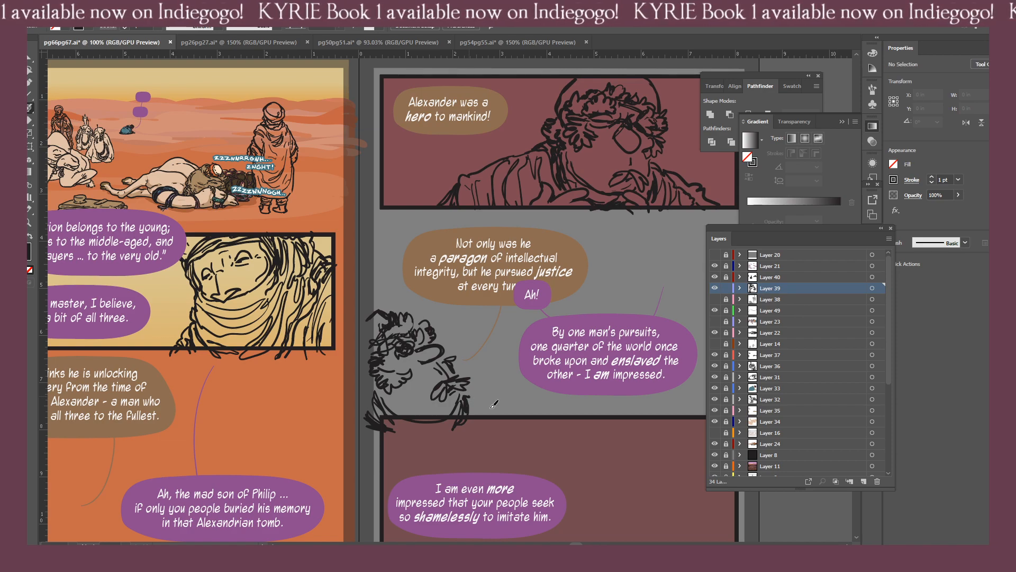
pyautogui.moveTo(463, 394); pyautogui.dragTo(498, 416)
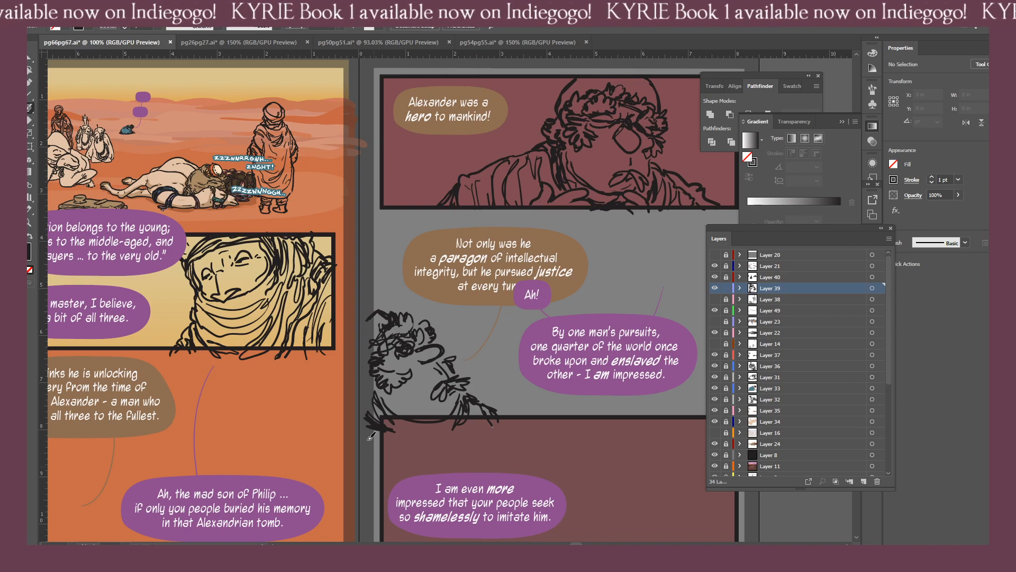
pyautogui.moveTo(372, 427)
pyautogui.mouseDown()
pyautogui.moveTo(310, 365)
pyautogui.moveTo(334, 372)
pyautogui.moveTo(306, 379)
pyautogui.moveTo(339, 381)
pyautogui.moveTo(306, 372)
pyautogui.mouseUp()
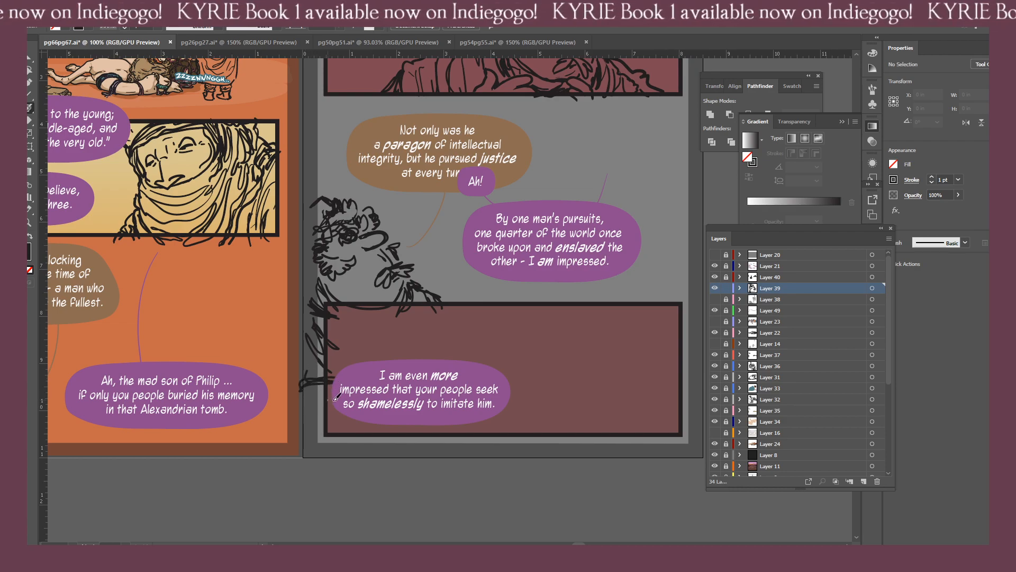
pyautogui.moveTo(308, 369)
pyautogui.mouseDown()
pyautogui.moveTo(321, 373)
pyautogui.moveTo(321, 317)
pyautogui.mouseUp()
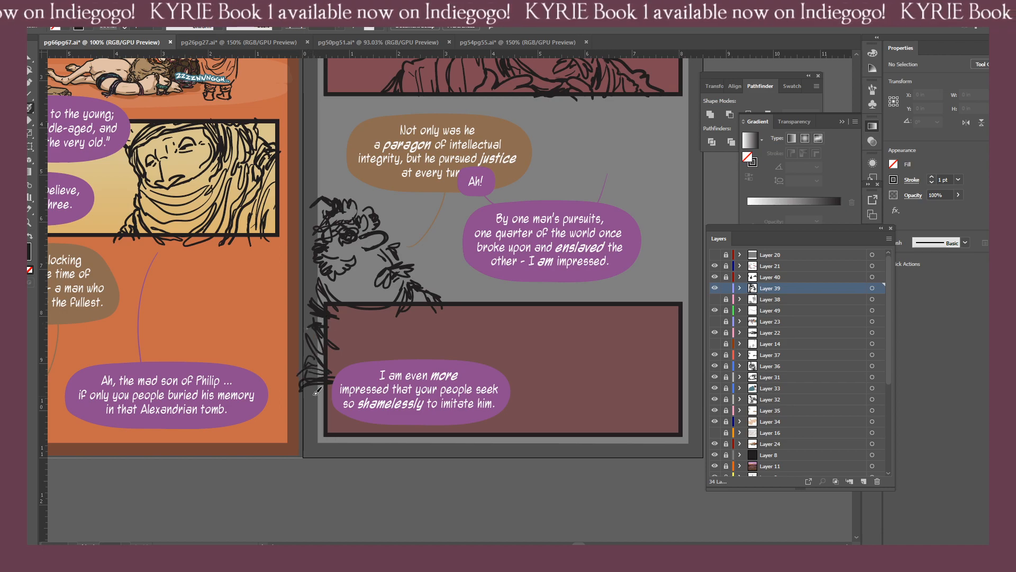
pyautogui.moveTo(318, 391)
pyautogui.mouseDown()
pyautogui.moveTo(307, 415)
pyautogui.moveTo(333, 397)
pyautogui.moveTo(307, 444)
pyautogui.mouseUp()
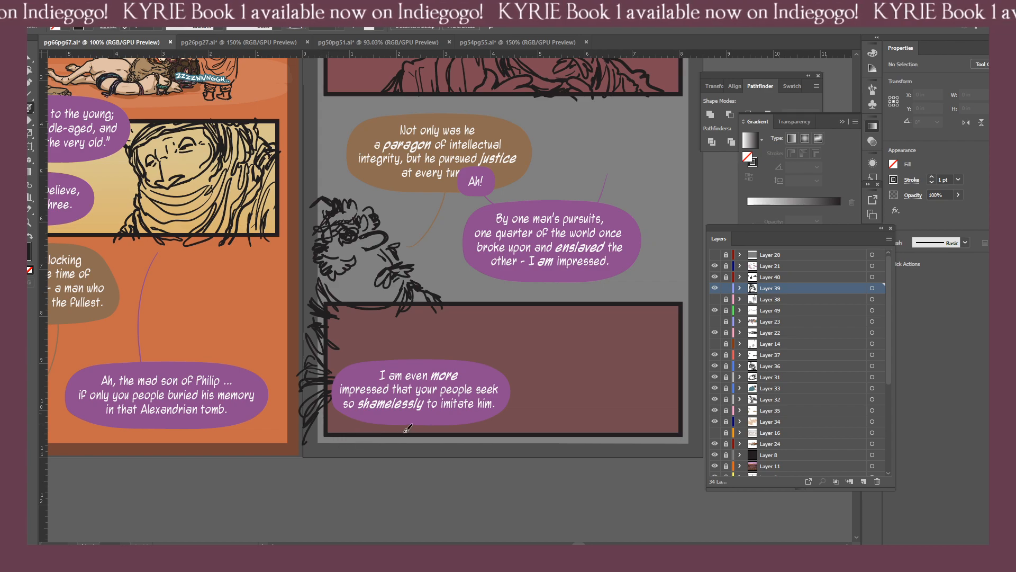
# Continue the man's drapery with rough fold strokes along the bottom border of page 67's lowest panel.
pyautogui.moveTo(424, 431); pyautogui.dragTo(357, 457)
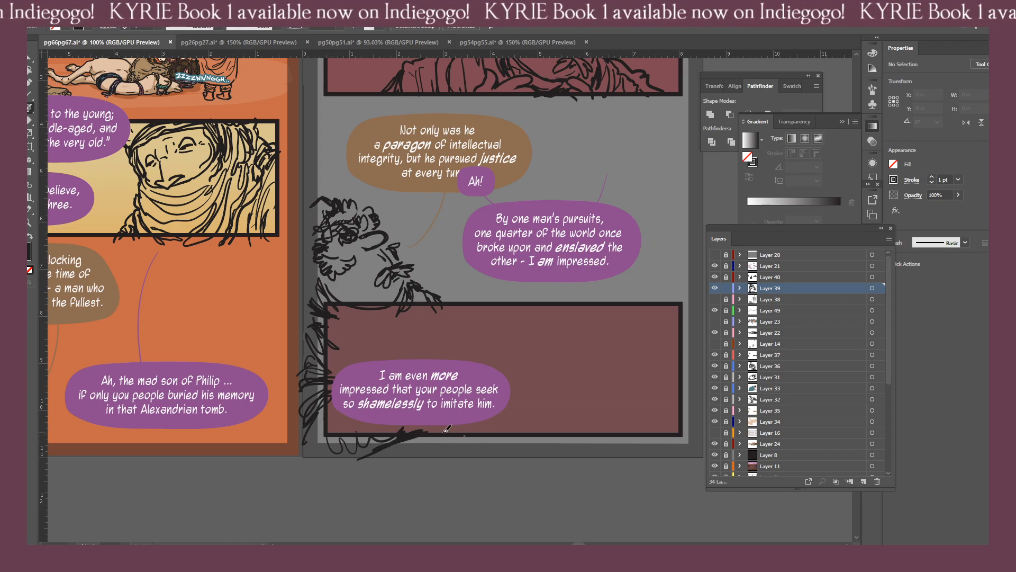
pyautogui.moveTo(423, 436)
pyautogui.mouseDown()
pyautogui.moveTo(497, 428)
pyautogui.moveTo(366, 434)
pyautogui.mouseUp()
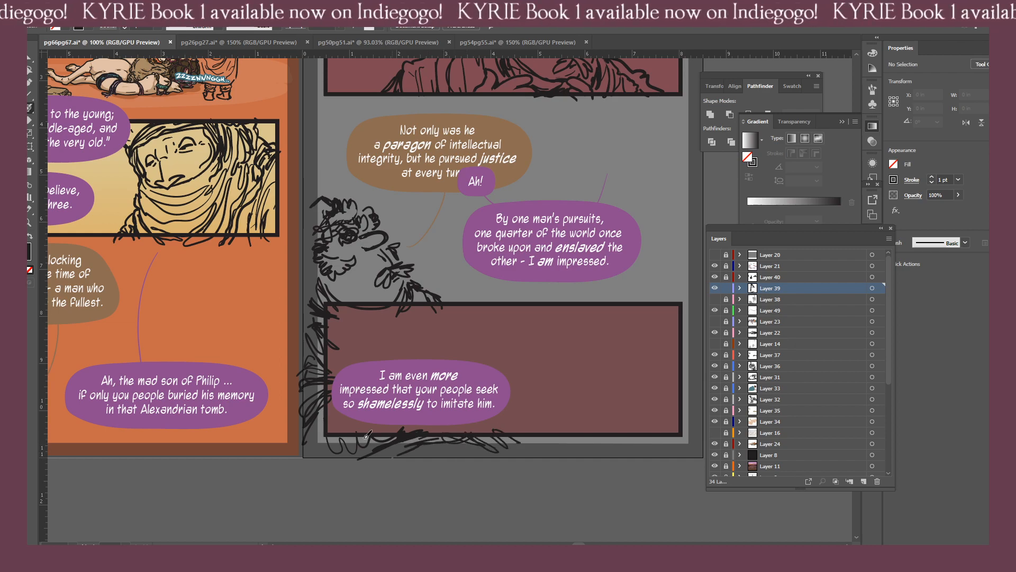
pyautogui.scroll(3, 404, 404)
pyautogui.hscroll(4, 404, 404)
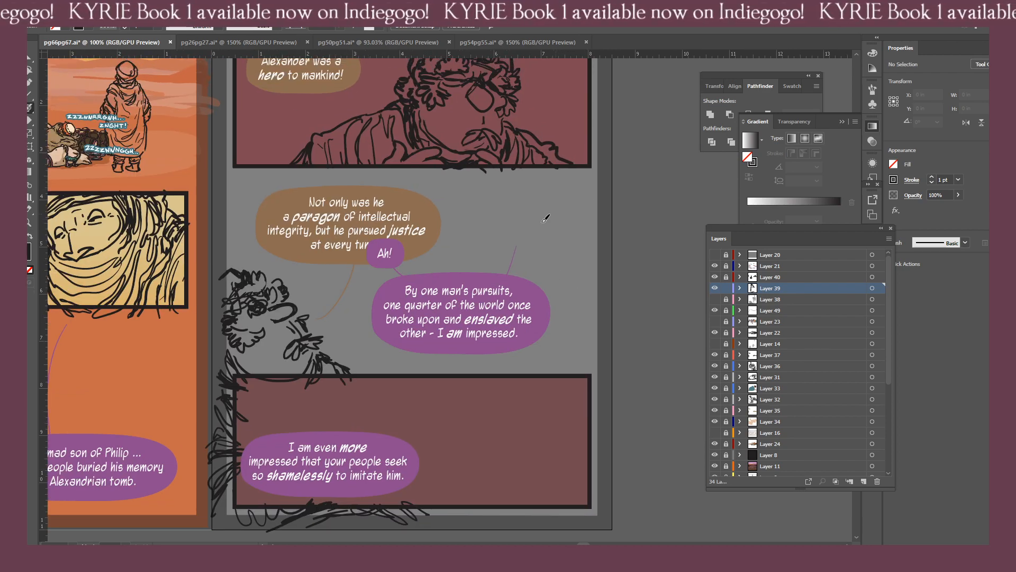
pyautogui.scroll(2, 472, 225)
pyautogui.hscroll(1, 528, 225)
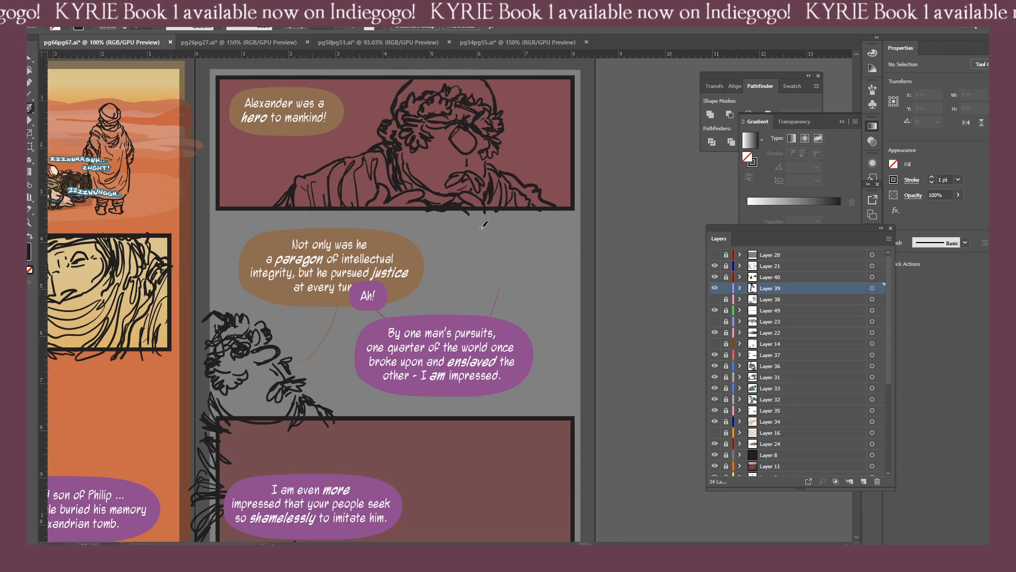
# Try a curved stroke for the side of a new figure's head just below page 67's top panel.
pyautogui.moveTo(479, 217)
pyautogui.mouseDown()
pyautogui.moveTo(514, 269)
pyautogui.moveTo(529, 253)
pyautogui.moveTo(509, 266)
pyautogui.moveTo(521, 260)
pyautogui.moveTo(517, 275)
pyautogui.moveTo(527, 281)
pyautogui.moveTo(539, 268)
pyautogui.mouseUp()
pyautogui.hotkey('shift', 'e')
pyautogui.press('b')
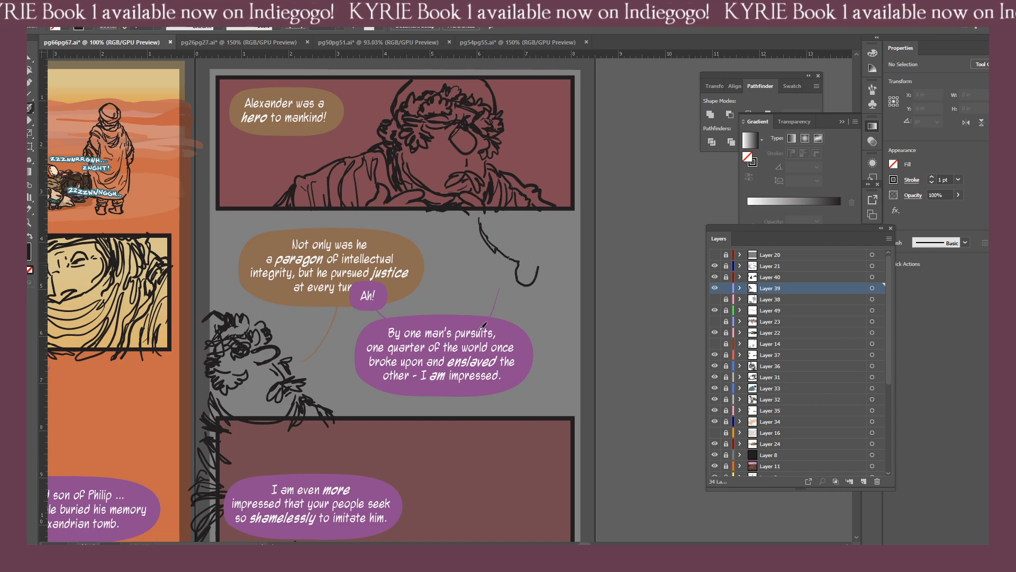
pyautogui.hotkey('ctrl', 'z')
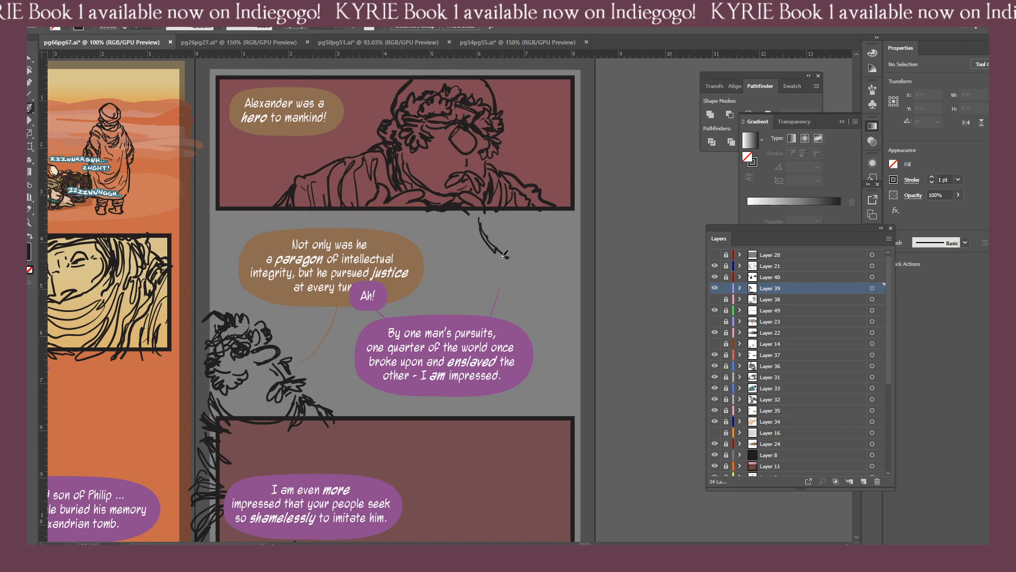
pyautogui.moveTo(492, 249)
pyautogui.mouseDown()
pyautogui.moveTo(422, 304)
pyautogui.moveTo(474, 305)
pyautogui.moveTo(403, 269)
pyautogui.moveTo(413, 277)
pyautogui.moveTo(387, 275)
pyautogui.moveTo(408, 291)
pyautogui.moveTo(431, 298)
pyautogui.moveTo(393, 261)
pyautogui.moveTo(418, 291)
pyautogui.moveTo(426, 306)
pyautogui.mouseUp()
# Sketch the new figure's nose with a slanted bridge and hooked tip, trimming the bridge's upper end.
pyautogui.hotkey('ctrl', '=')
pyautogui.hotkey('ctrl', '=')
pyautogui.hotkey('ctrl', '=')
pyautogui.hotkey('ctrl', '=')
pyautogui.click(366, 237)
pyautogui.hotkey('shift', 'e')
pyautogui.press('b')
pyautogui.hotkey('ctrl', 'z')
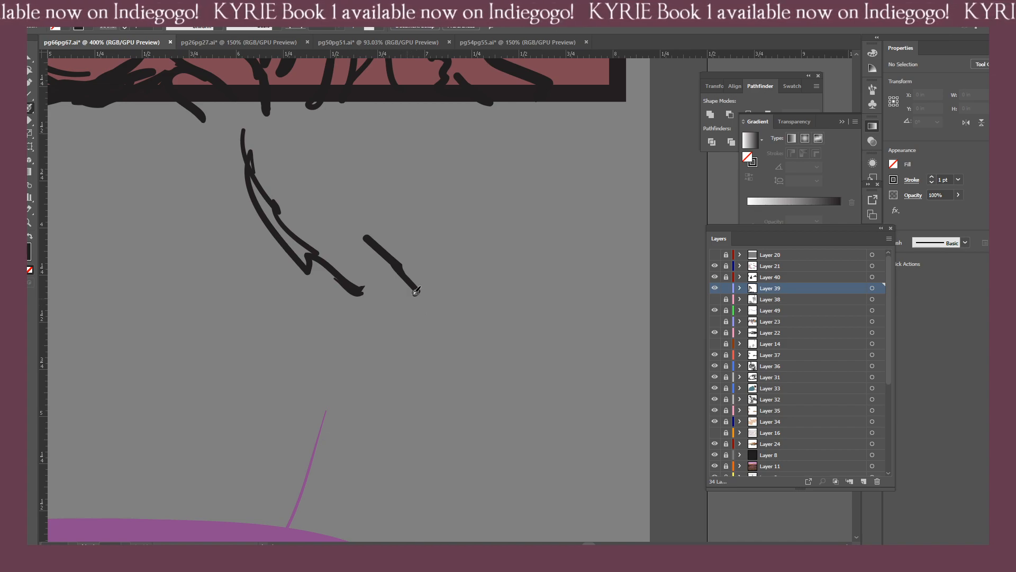
pyautogui.moveTo(444, 280); pyautogui.dragTo(429, 282)
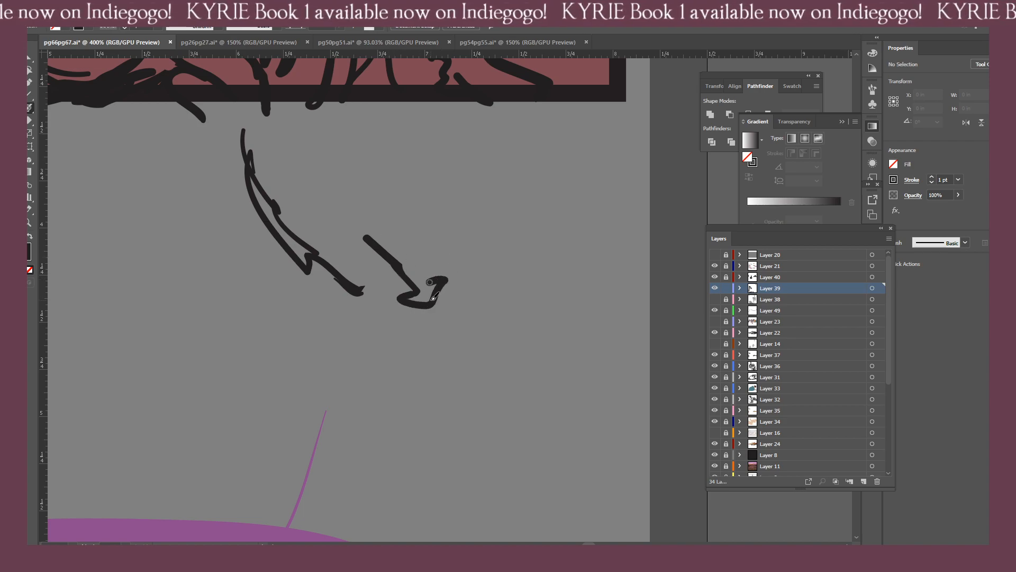
pyautogui.hotkey('shift', 'e')
pyautogui.moveTo(380, 267)
pyautogui.mouseDown()
pyautogui.moveTo(368, 241)
pyautogui.moveTo(384, 229)
pyautogui.mouseUp()
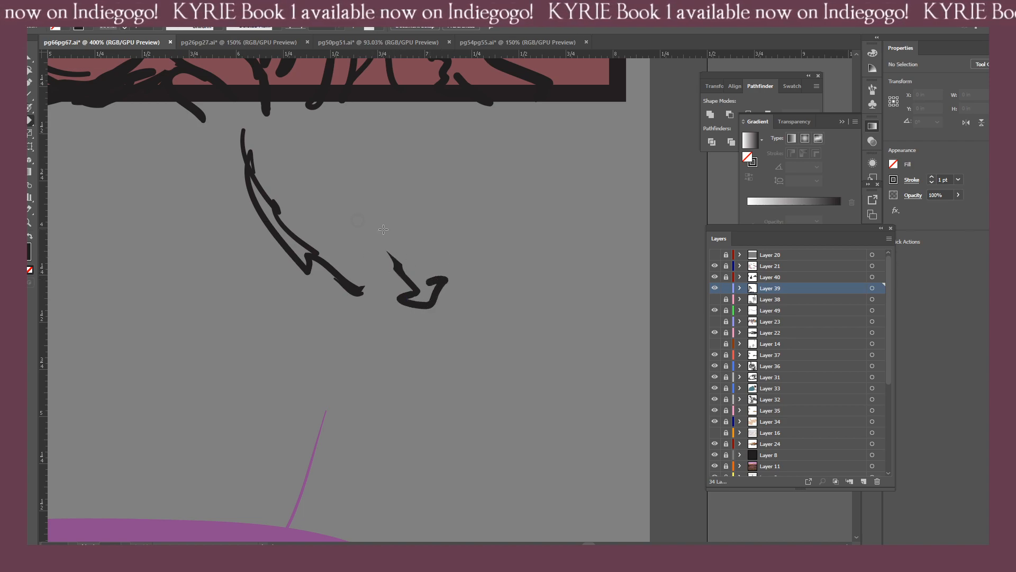
pyautogui.press('b')
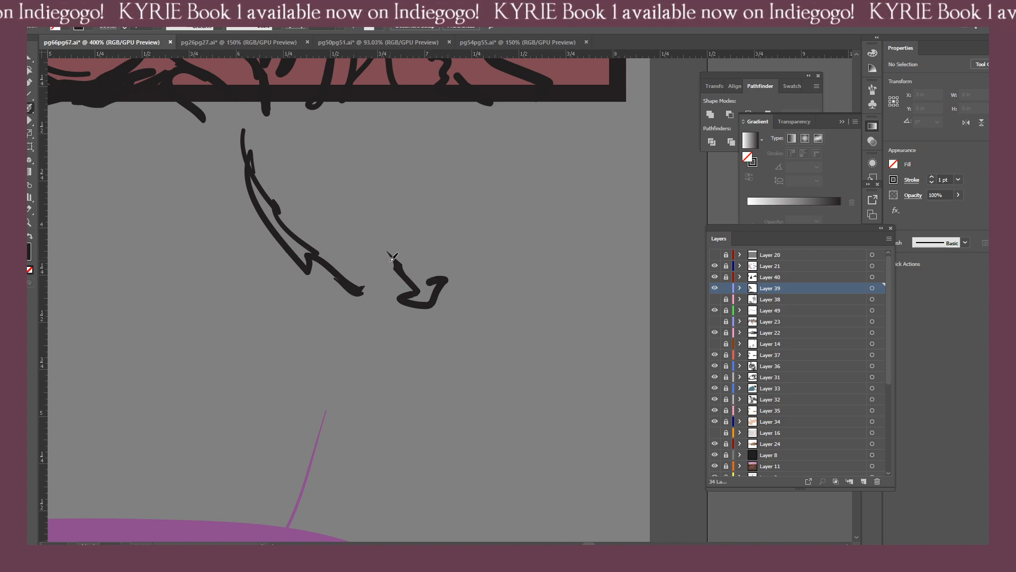
pyautogui.moveTo(388, 253); pyautogui.dragTo(403, 274)
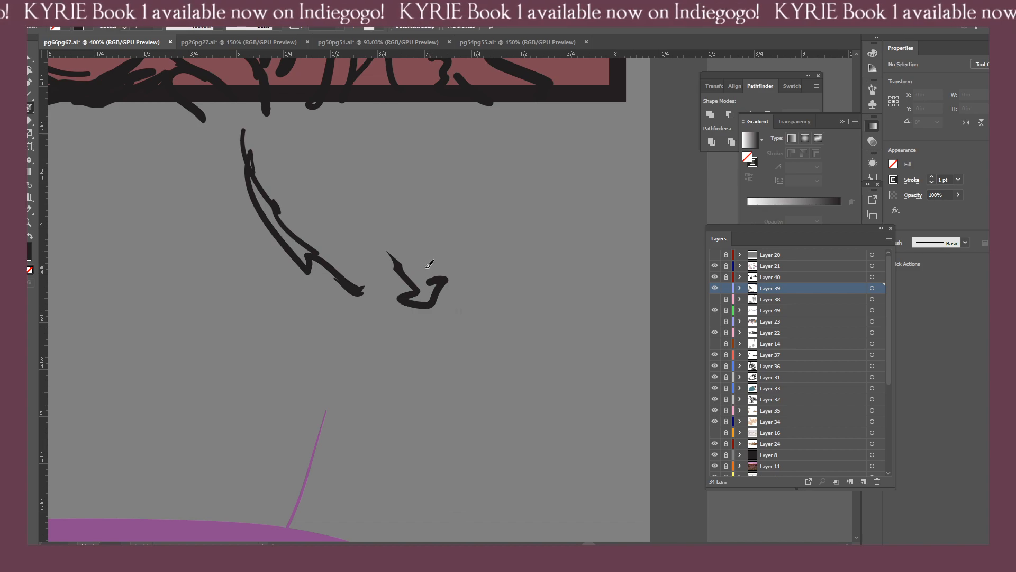
# Sketch the new figure's two eyes on either side of the nose and a short curve beside the right eye.
pyautogui.moveTo(434, 238); pyautogui.dragTo(465, 230)
pyautogui.moveTo(437, 233)
pyautogui.mouseDown()
pyautogui.moveTo(426, 228)
pyautogui.moveTo(450, 207)
pyautogui.moveTo(433, 223)
pyautogui.moveTo(469, 208)
pyautogui.moveTo(425, 230)
pyautogui.mouseUp()
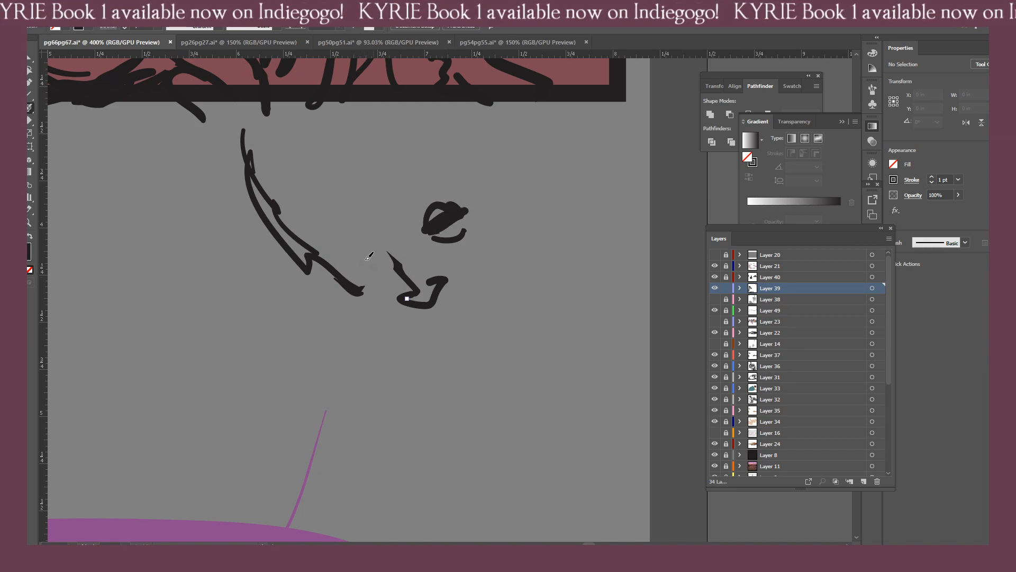
pyautogui.moveTo(356, 272)
pyautogui.mouseDown()
pyautogui.moveTo(370, 259)
pyautogui.moveTo(355, 272)
pyautogui.moveTo(368, 275)
pyautogui.mouseUp()
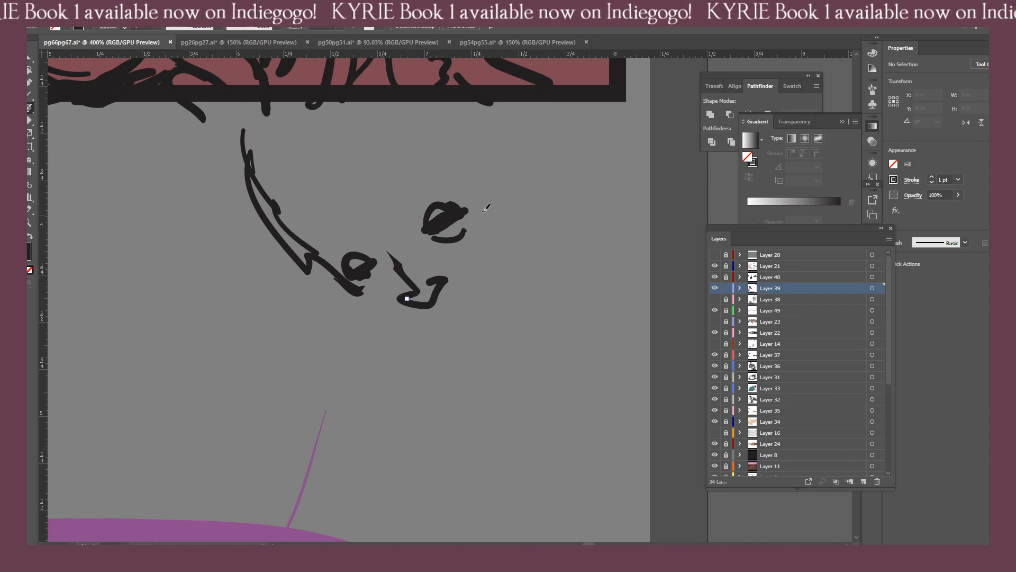
pyautogui.moveTo(481, 200)
pyautogui.mouseDown()
pyautogui.moveTo(494, 226)
pyautogui.moveTo(483, 247)
pyautogui.mouseUp()
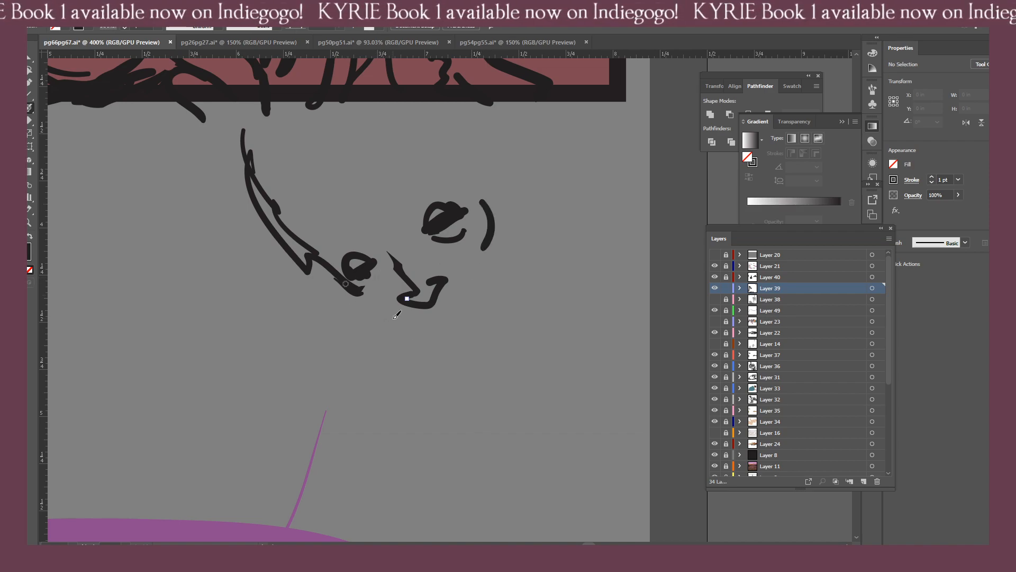
# Erase the lower end of the curve beside the face and rough in the jaw below the left eye.
pyautogui.hotkey('shift', 'e')
pyautogui.moveTo(322, 289)
pyautogui.mouseDown()
pyautogui.moveTo(356, 293)
pyautogui.moveTo(314, 238)
pyautogui.mouseUp()
pyautogui.moveTo(308, 253)
pyautogui.mouseDown()
pyautogui.moveTo(306, 265)
pyautogui.moveTo(301, 249)
pyautogui.mouseUp()
pyautogui.press('b')
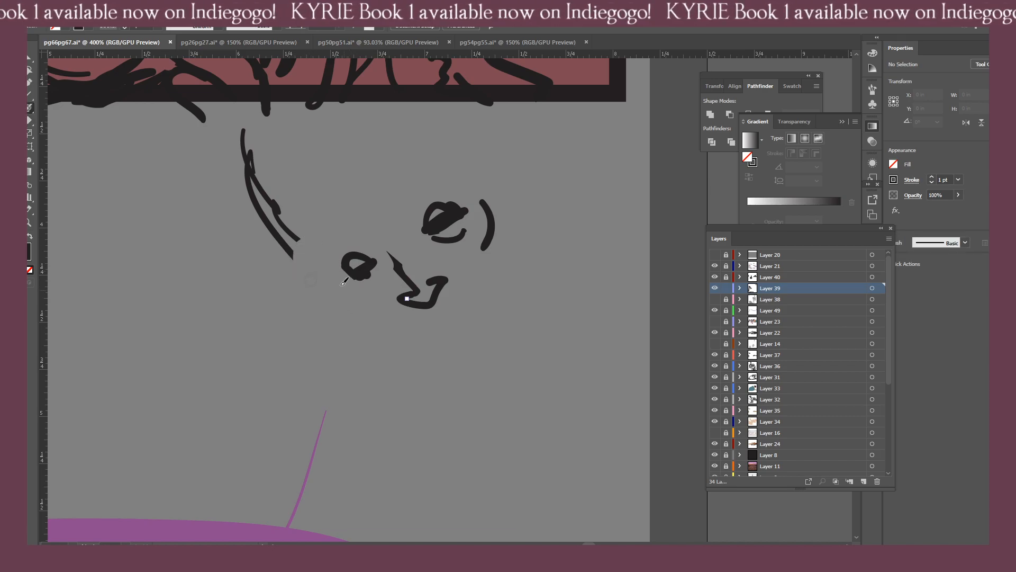
pyautogui.click(345, 289)
pyautogui.moveTo(345, 289); pyautogui.dragTo(371, 314)
pyautogui.moveTo(347, 302)
pyautogui.mouseDown()
pyautogui.moveTo(391, 339)
pyautogui.moveTo(369, 304)
pyautogui.moveTo(394, 330)
pyautogui.mouseUp()
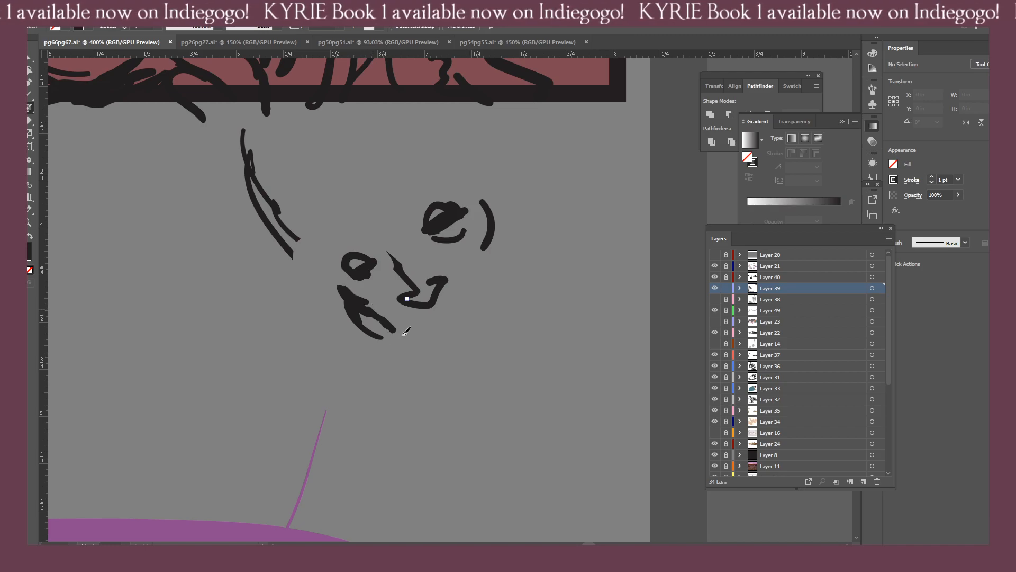
# Sketch the chin, right cheek and forehead with layered strokes to close the round face outline.
pyautogui.moveTo(511, 313); pyautogui.dragTo(417, 330)
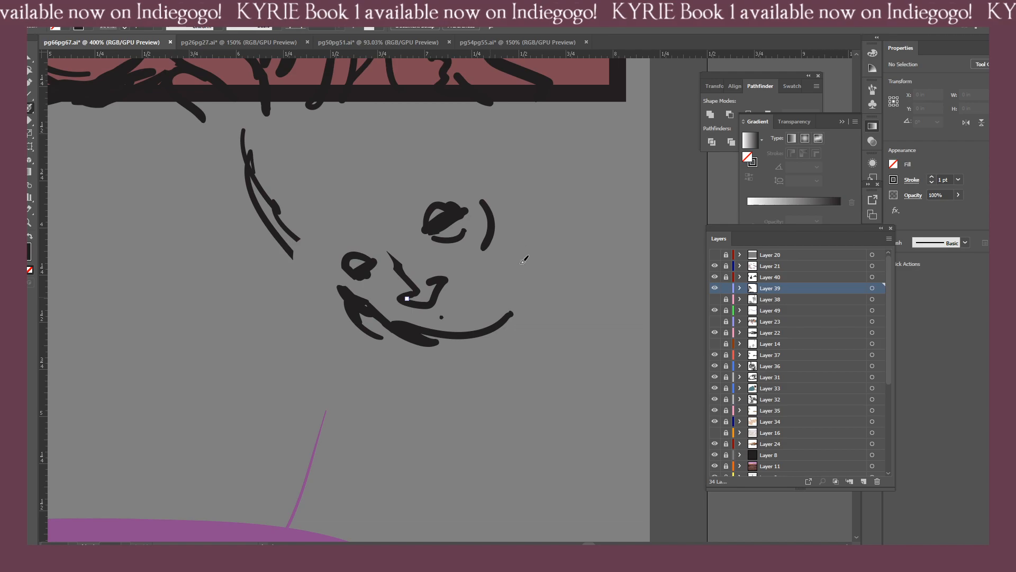
pyautogui.moveTo(442, 317); pyautogui.dragTo(504, 248)
pyautogui.moveTo(518, 283); pyautogui.dragTo(391, 319)
pyautogui.moveTo(519, 190)
pyautogui.mouseDown()
pyautogui.moveTo(530, 274)
pyautogui.moveTo(519, 283)
pyautogui.mouseUp()
pyautogui.moveTo(481, 319); pyautogui.dragTo(499, 289)
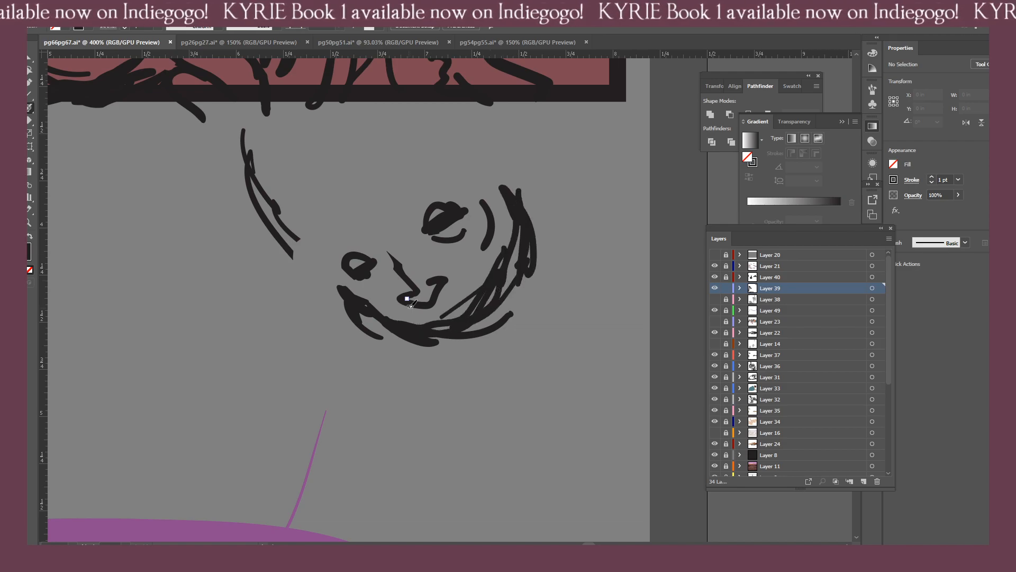
pyautogui.moveTo(343, 290)
pyautogui.mouseDown()
pyautogui.moveTo(324, 255)
pyautogui.moveTo(344, 204)
pyautogui.moveTo(455, 149)
pyautogui.moveTo(487, 163)
pyautogui.moveTo(333, 226)
pyautogui.mouseUp()
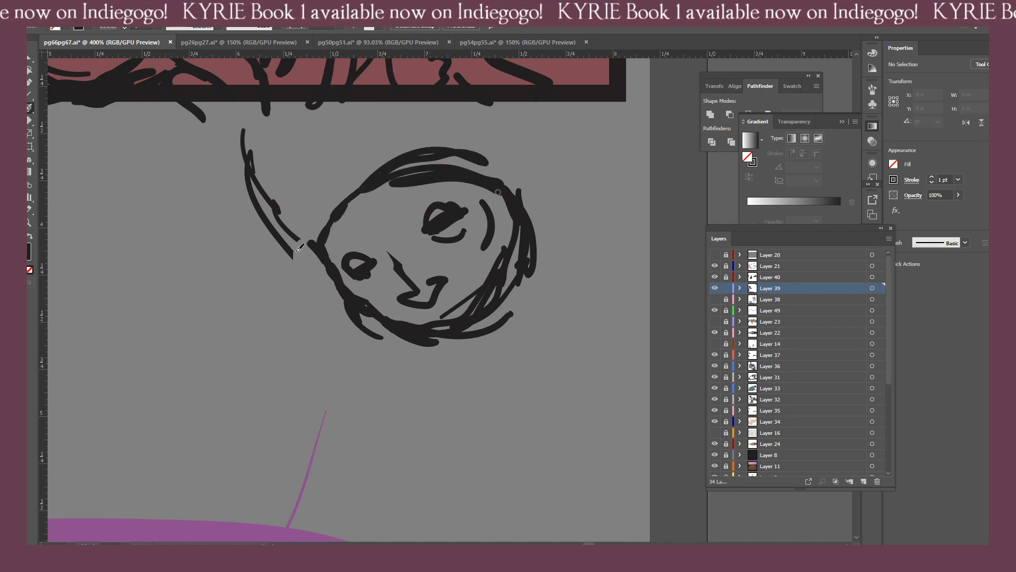
pyautogui.moveTo(398, 183); pyautogui.dragTo(313, 241)
# Erase the leftover curve beside the round face.
pyautogui.hotkey('ctrl', '-')
pyautogui.hotkey('ctrl', '-')
pyautogui.hotkey('ctrl', '-')
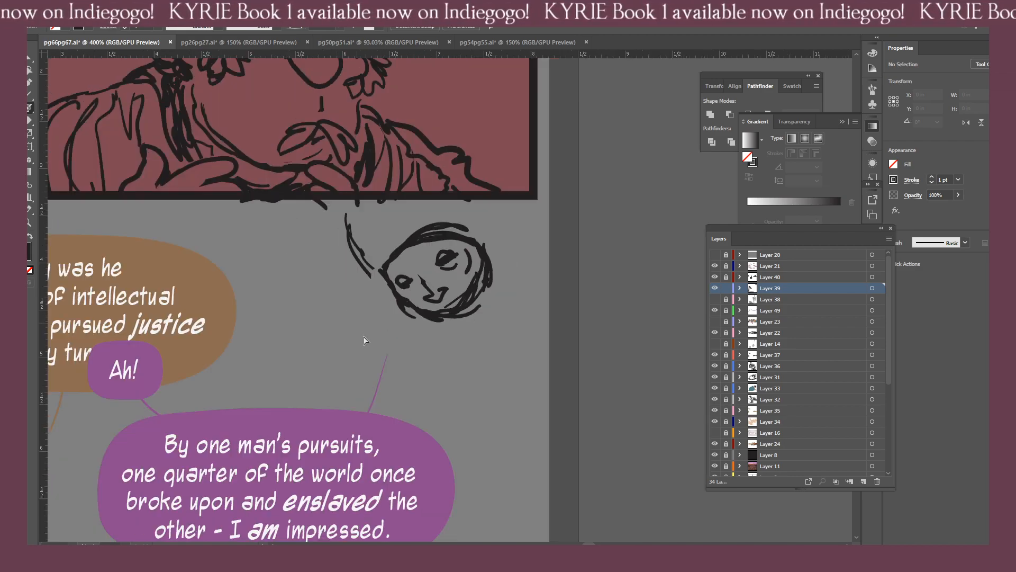
pyautogui.hotkey('ctrl', '-')
pyautogui.hotkey('ctrl', '-')
pyautogui.moveTo(366, 358)
pyautogui.mouseDown()
pyautogui.moveTo(440, 338)
pyautogui.moveTo(397, 337)
pyautogui.mouseUp()
pyautogui.hotkey('ctrl', '+')
pyautogui.hotkey('ctrl', '+')
pyautogui.hotkey('shift', 'b')
pyautogui.moveTo(468, 241)
pyautogui.mouseDown()
pyautogui.moveTo(471, 251)
pyautogui.moveTo(487, 249)
pyautogui.moveTo(473, 215)
pyautogui.moveTo(465, 218)
pyautogui.mouseUp()
pyautogui.hotkey('ctrl', 'z')
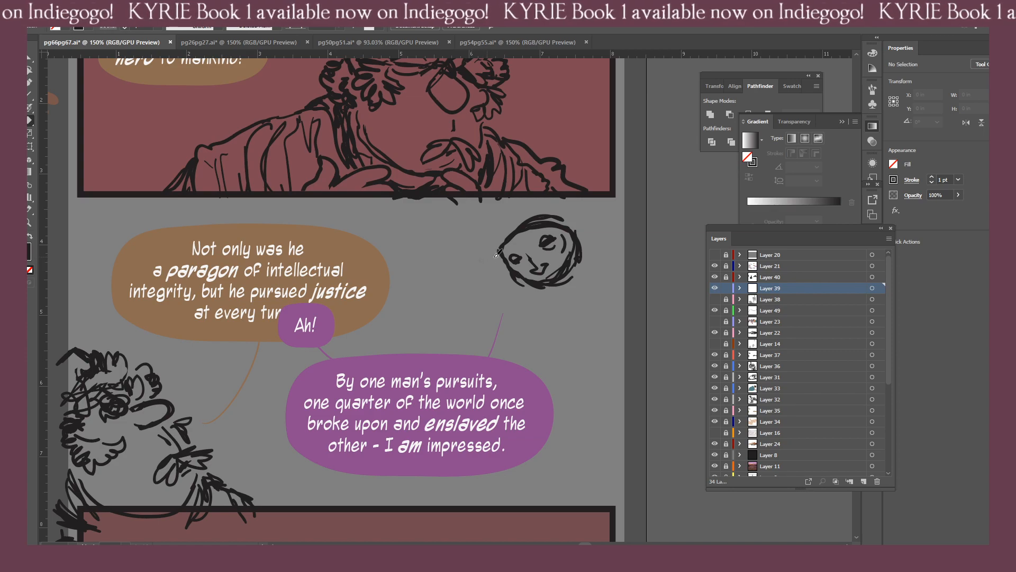
pyautogui.press('b')
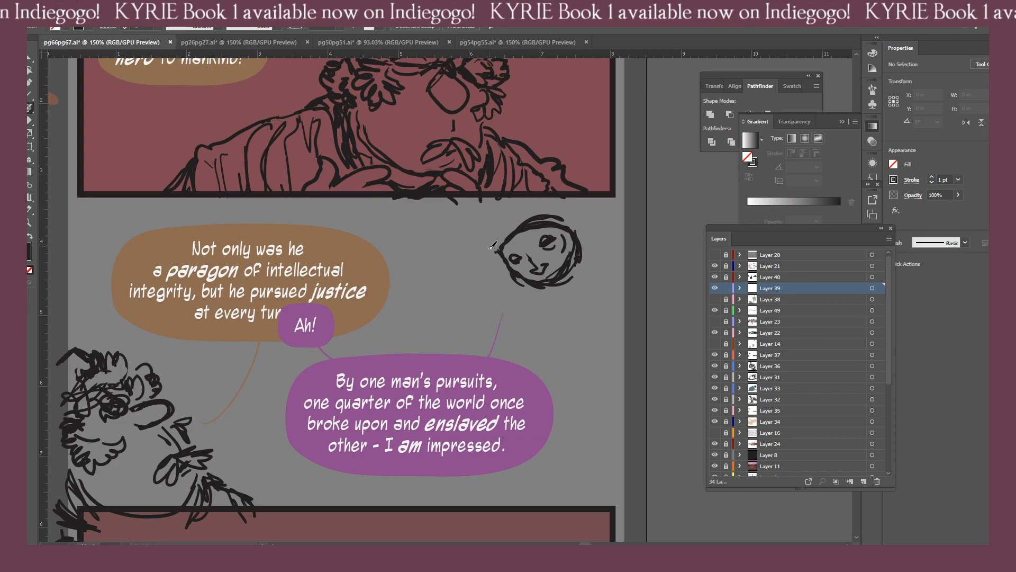
# Sketch the left side of the figure's cap up to the top panel's border and erase its stray outer strokes.
pyautogui.moveTo(527, 221)
pyautogui.mouseDown()
pyautogui.moveTo(502, 244)
pyautogui.moveTo(503, 257)
pyautogui.moveTo(474, 243)
pyautogui.mouseUp()
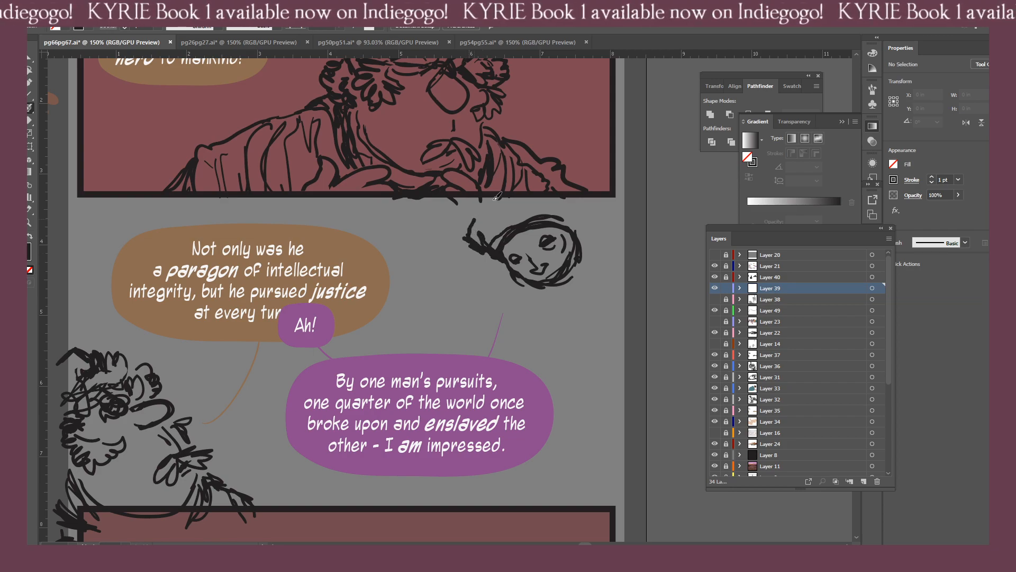
pyautogui.moveTo(494, 199)
pyautogui.mouseDown()
pyautogui.moveTo(467, 252)
pyautogui.moveTo(477, 254)
pyautogui.mouseUp()
pyautogui.hotkey('shift', 'e')
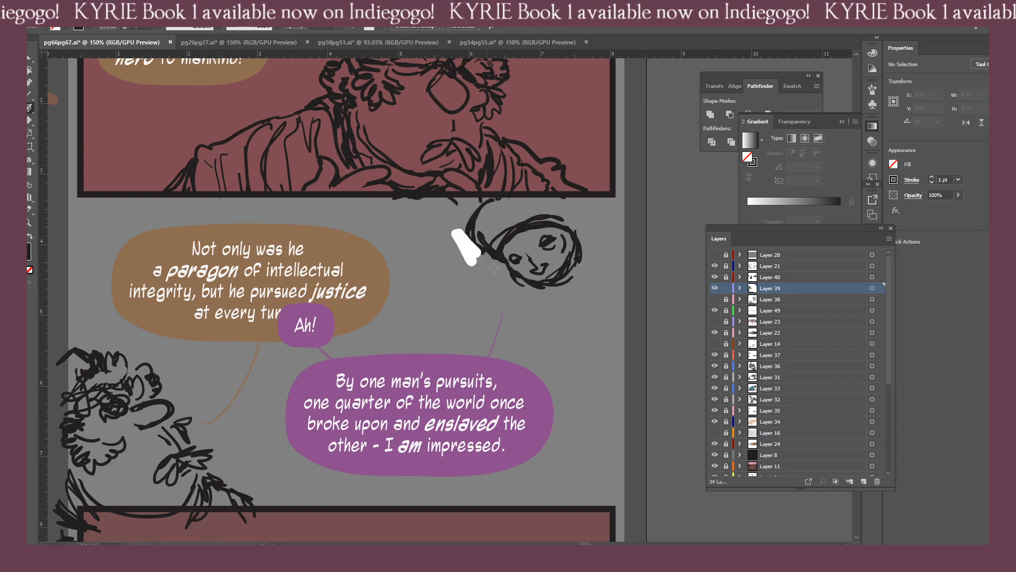
pyautogui.moveTo(489, 212)
pyautogui.mouseDown()
pyautogui.moveTo(491, 199)
pyautogui.moveTo(465, 215)
pyautogui.moveTo(471, 243)
pyautogui.mouseUp()
pyautogui.press('b')
pyautogui.hotkey('shift', 'e')
pyautogui.press('b')
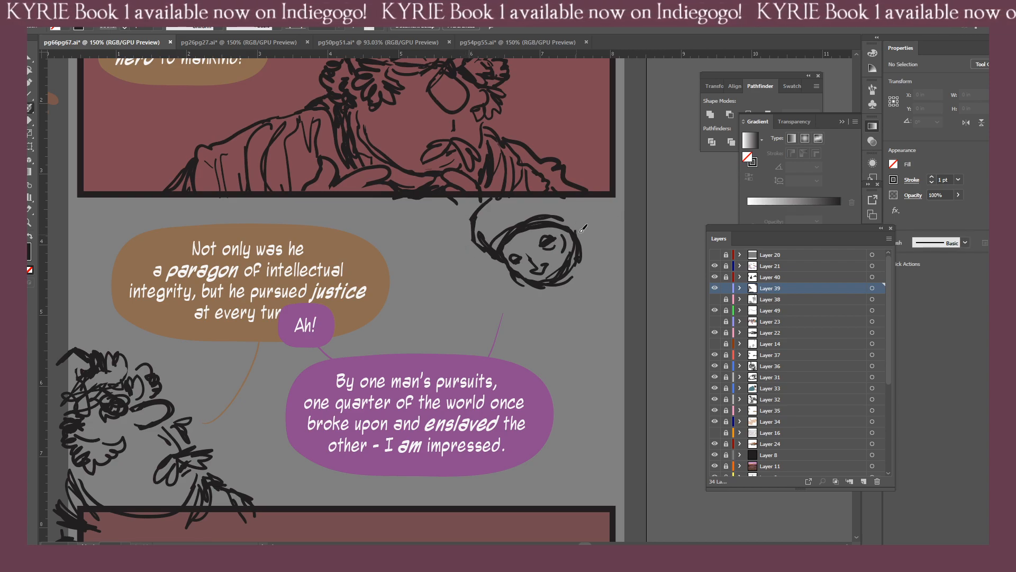
# Sketch the right side of the cap down from the panel border and the cloth folds beside the right cheek.
pyautogui.moveTo(582, 220); pyautogui.dragTo(576, 241)
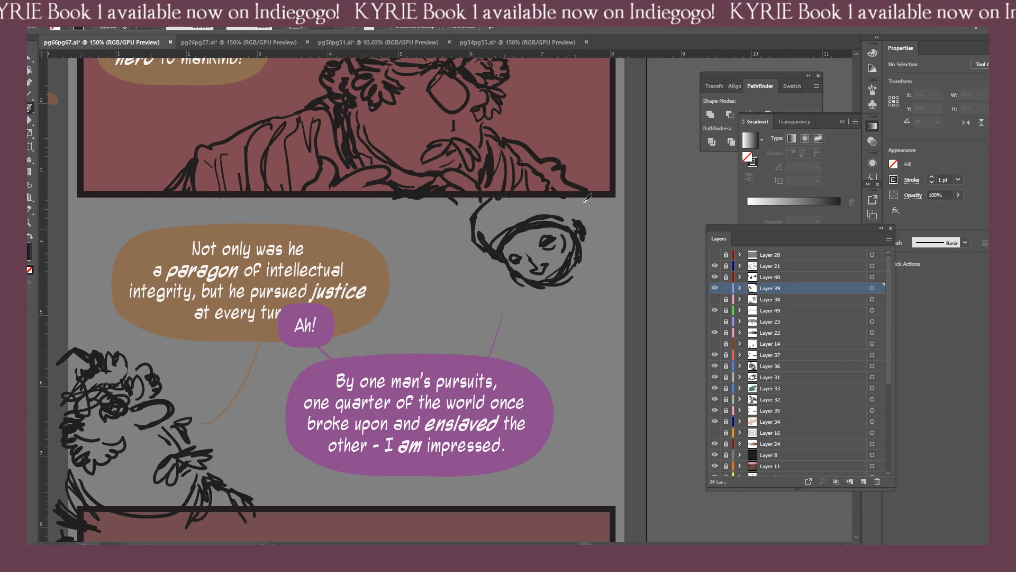
pyautogui.moveTo(584, 197); pyautogui.dragTo(588, 231)
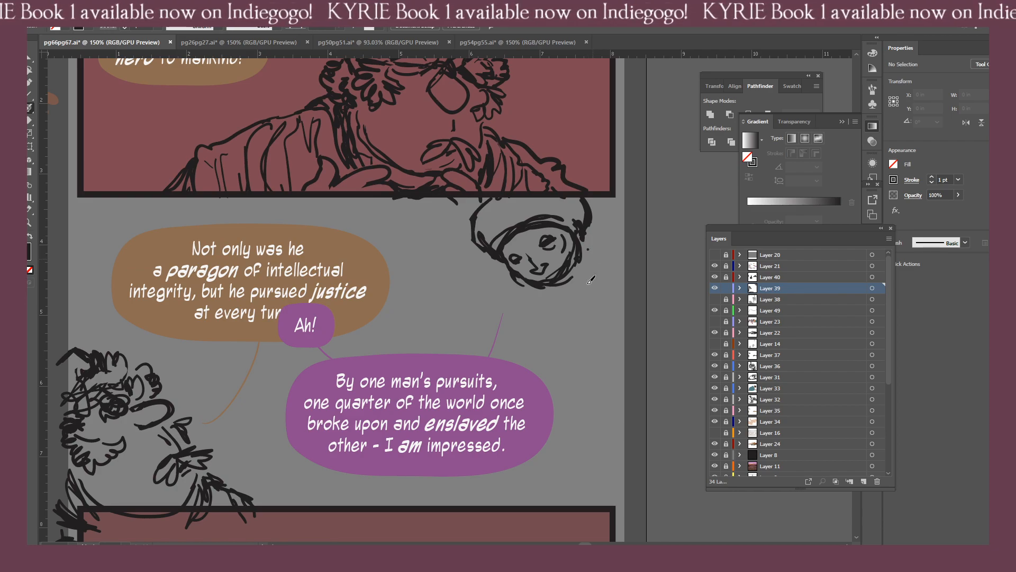
pyautogui.moveTo(598, 247); pyautogui.dragTo(586, 299)
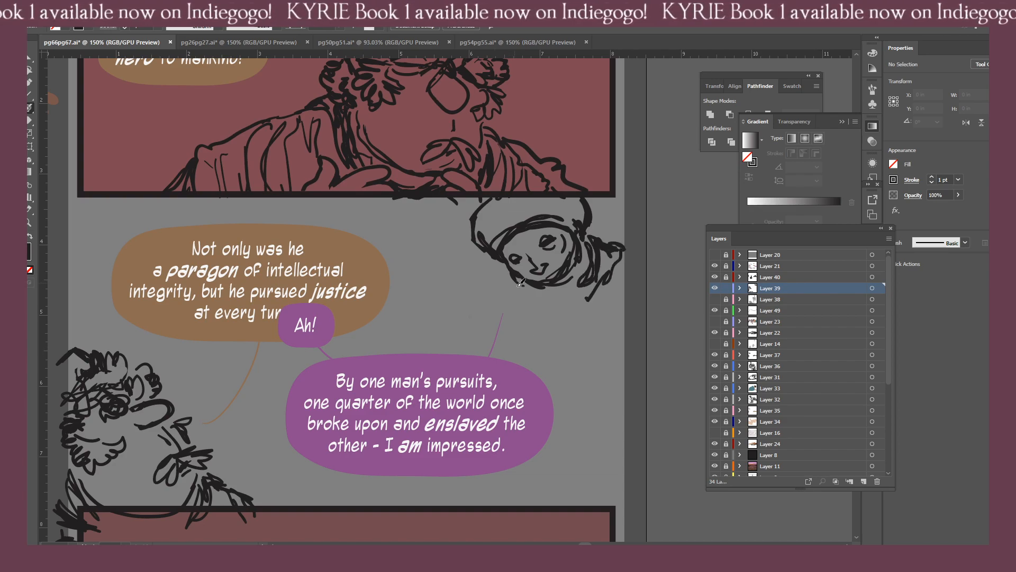
# Sketch the scarf's folds wrapping under the figure's chin and out over the right shoulder.
pyautogui.moveTo(520, 282)
pyautogui.mouseDown()
pyautogui.moveTo(535, 311)
pyautogui.moveTo(539, 289)
pyautogui.moveTo(591, 316)
pyautogui.mouseUp()
pyautogui.moveTo(508, 275); pyautogui.dragTo(506, 287)
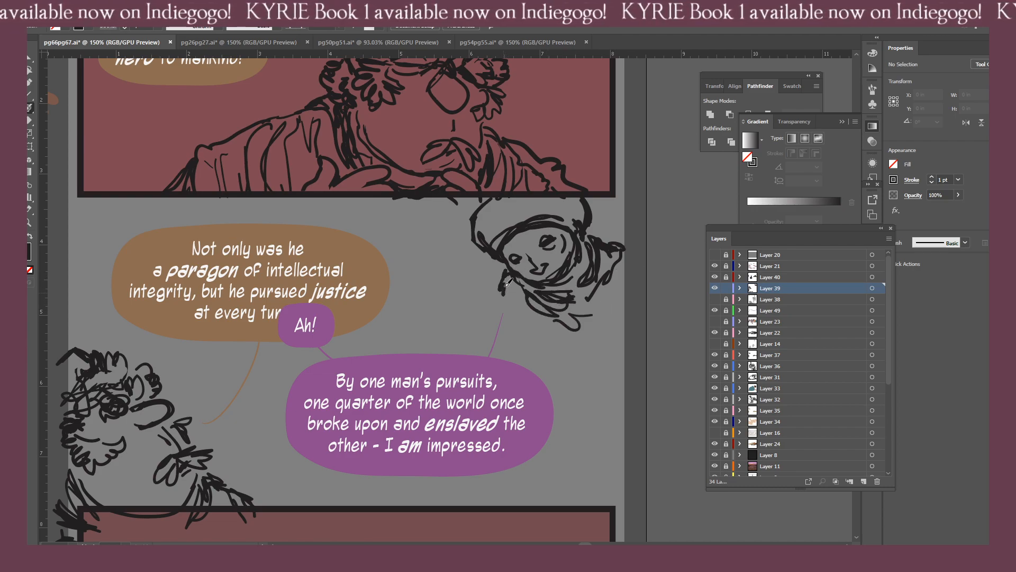
pyautogui.moveTo(536, 335)
pyautogui.mouseDown()
pyautogui.moveTo(598, 343)
pyautogui.moveTo(572, 334)
pyautogui.moveTo(595, 328)
pyautogui.moveTo(604, 305)
pyautogui.moveTo(579, 339)
pyautogui.mouseUp()
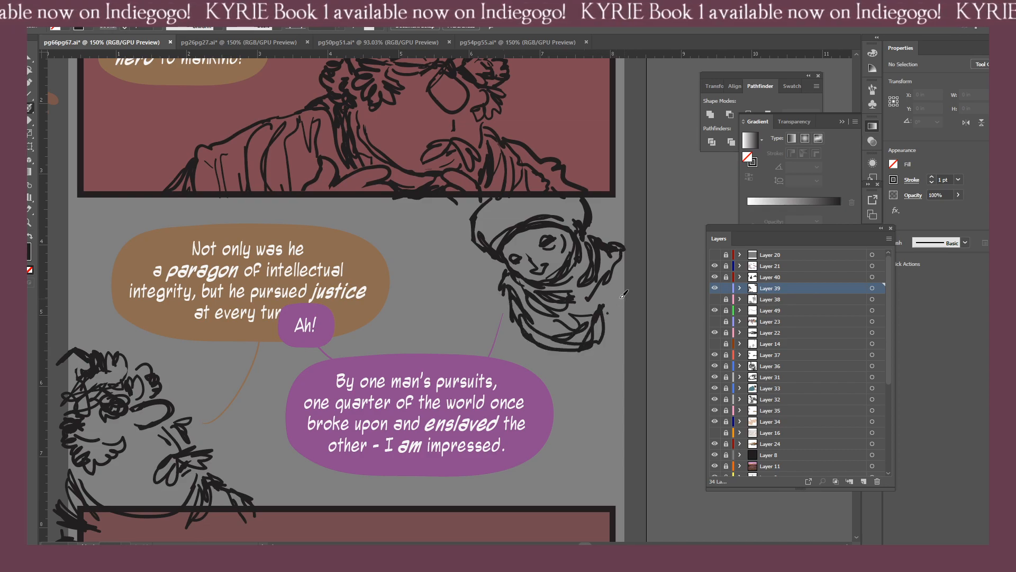
pyautogui.moveTo(629, 275); pyautogui.dragTo(606, 328)
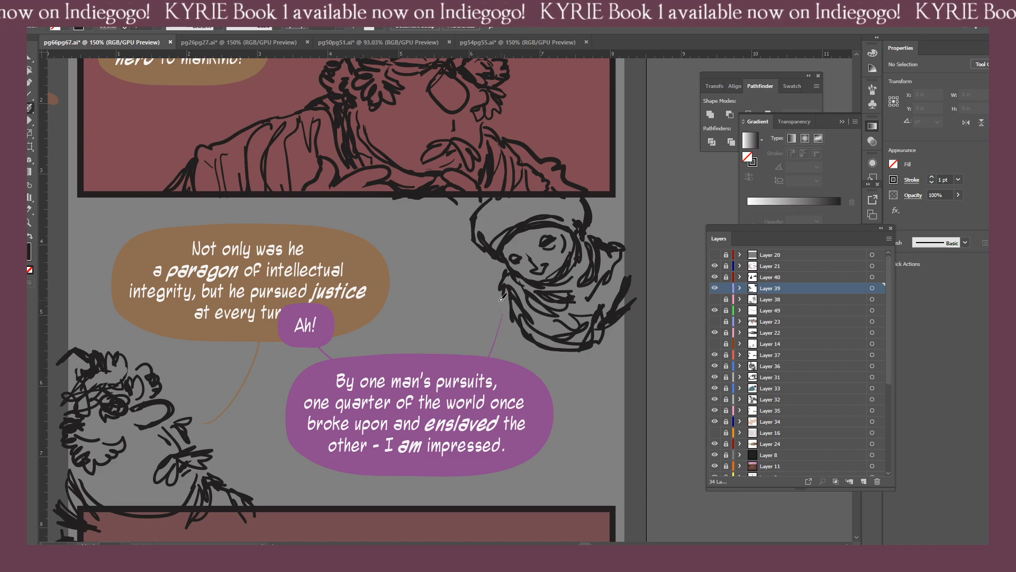
# Sketch robe folds from the figure's left shoulder to the purple balloon and a diagonal chest line, cleaning up stray strokes.
pyautogui.moveTo(502, 297); pyautogui.dragTo(466, 358)
pyautogui.moveTo(488, 319); pyautogui.dragTo(481, 374)
pyautogui.moveTo(497, 310); pyautogui.dragTo(506, 381)
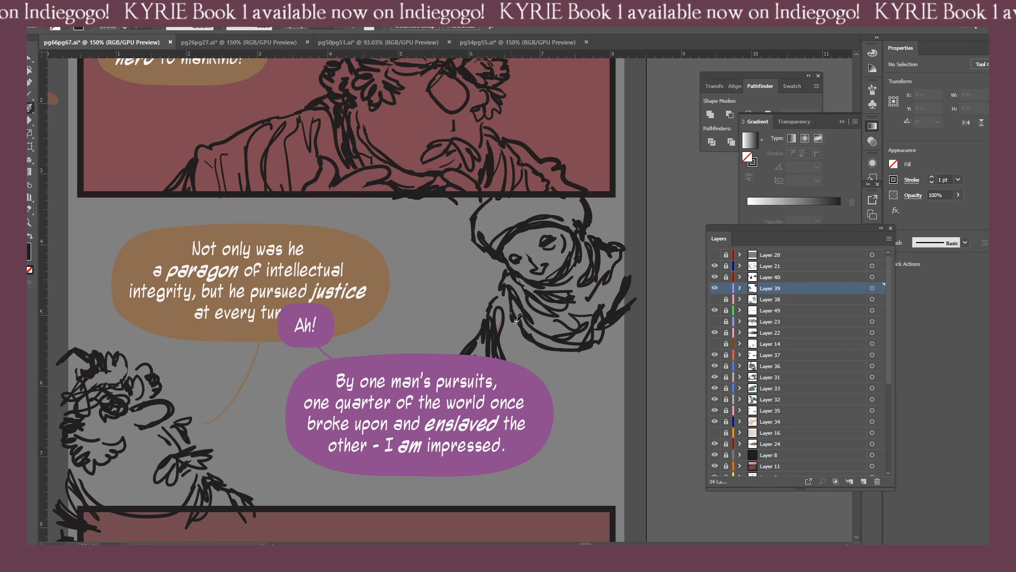
pyautogui.moveTo(527, 332)
pyautogui.mouseDown()
pyautogui.moveTo(524, 408)
pyautogui.moveTo(516, 361)
pyautogui.moveTo(607, 413)
pyautogui.moveTo(562, 369)
pyautogui.mouseUp()
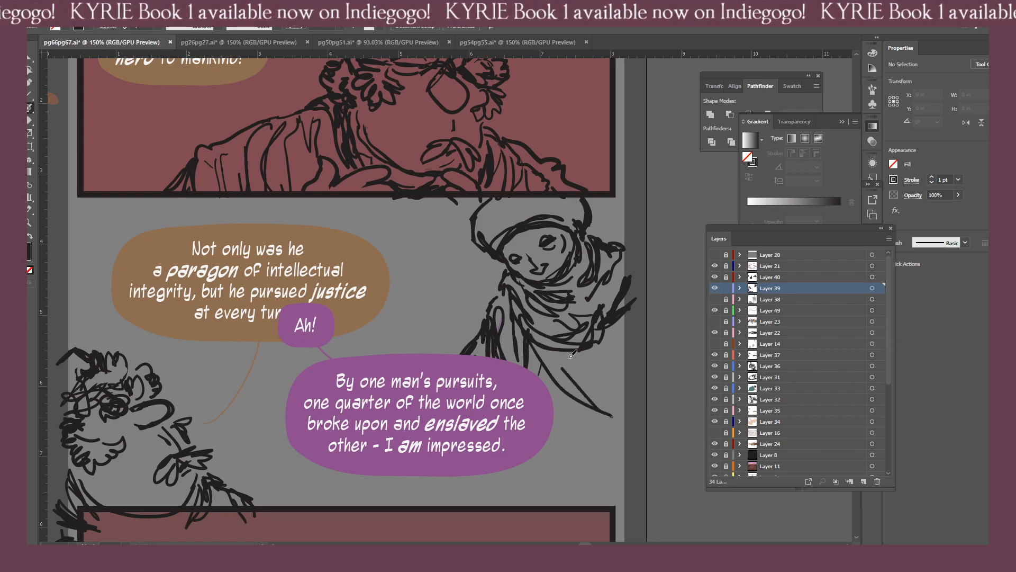
pyautogui.hotkey('ctrl', 'z')
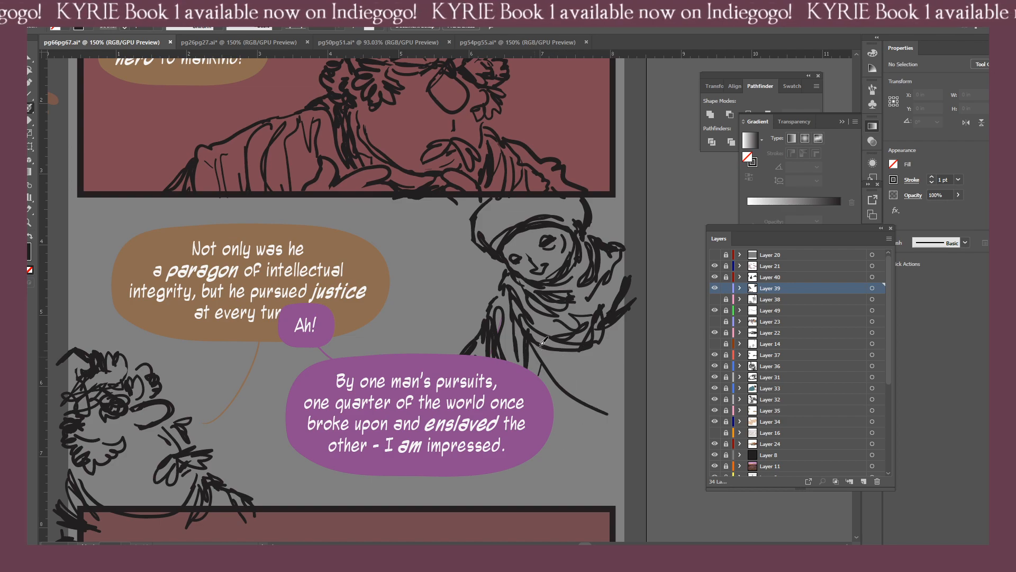
pyautogui.hotkey('shift', 'e')
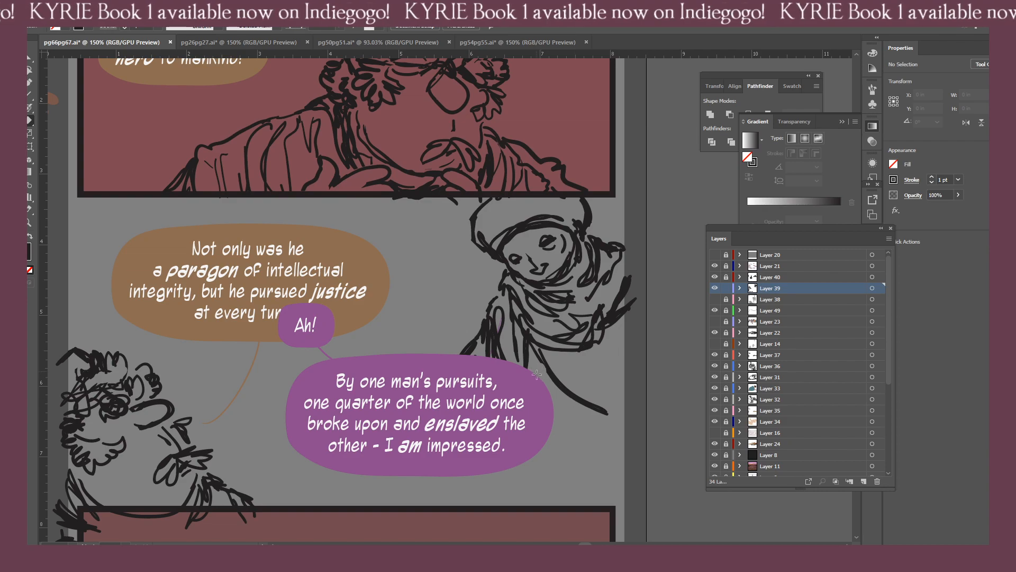
pyautogui.press('b')
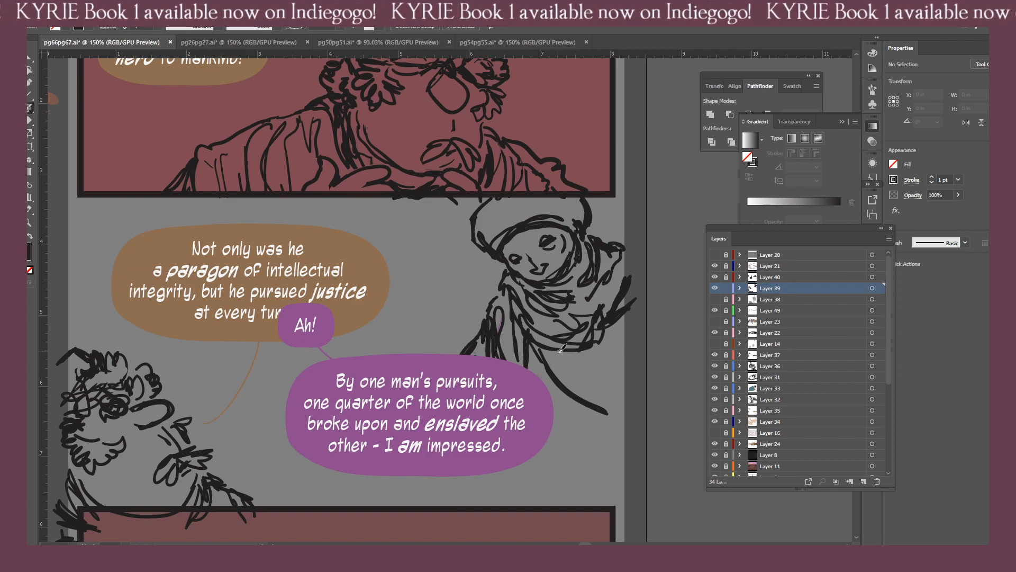
# Sketch the narrow cloth hanging from the figure's chest below the scarf and the sleeve line down the figure's right side.
pyautogui.moveTo(561, 349)
pyautogui.mouseDown()
pyautogui.moveTo(571, 377)
pyautogui.moveTo(596, 379)
pyautogui.moveTo(598, 349)
pyautogui.moveTo(600, 374)
pyautogui.moveTo(573, 415)
pyautogui.mouseUp()
pyautogui.moveTo(568, 410); pyautogui.dragTo(604, 417)
pyautogui.moveTo(596, 348)
pyautogui.mouseDown()
pyautogui.moveTo(598, 405)
pyautogui.moveTo(601, 374)
pyautogui.mouseUp()
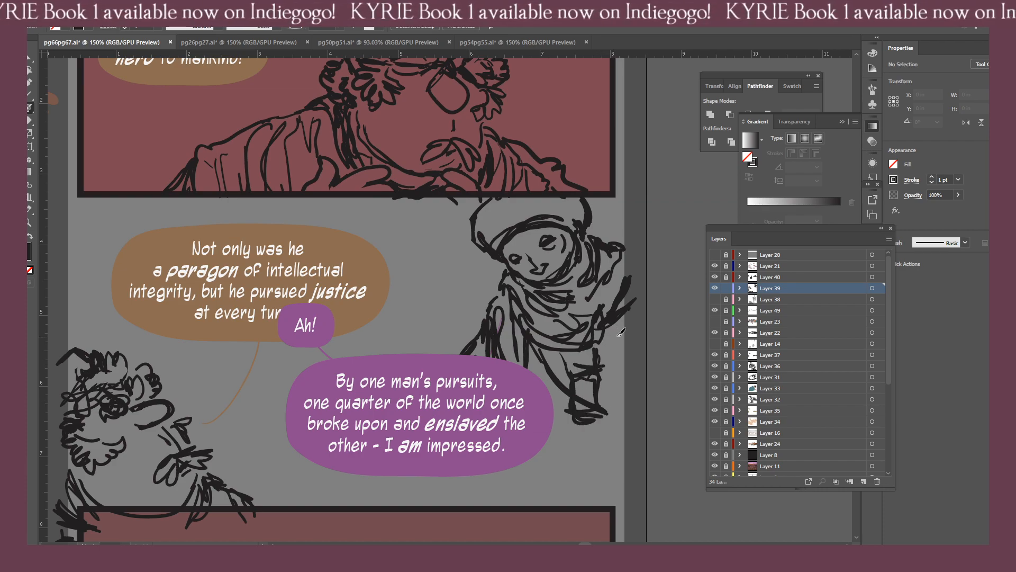
pyautogui.moveTo(616, 322); pyautogui.dragTo(629, 385)
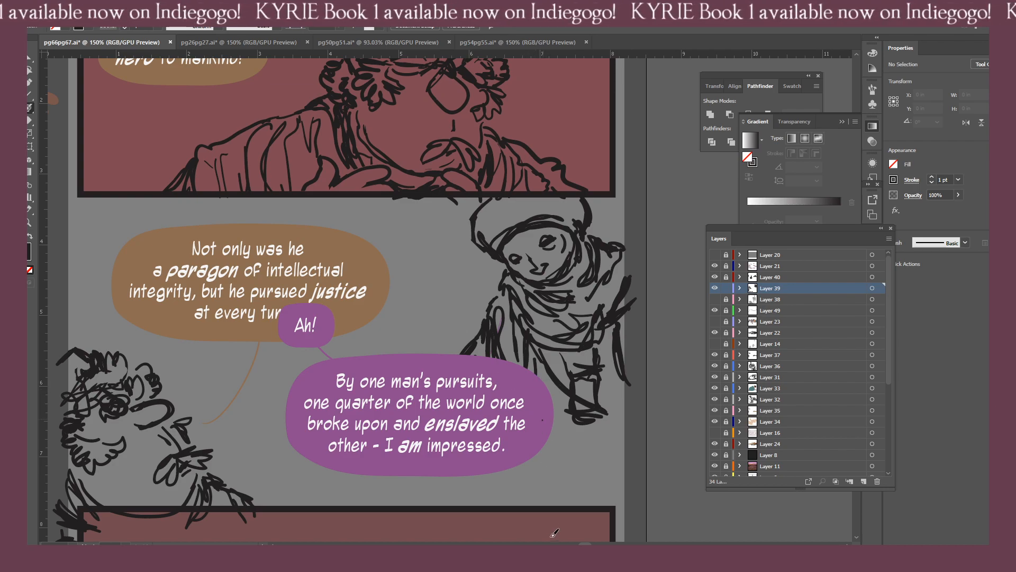
# Sketch long robe folds emerging below the purple balloon over the bottom panel's upper border, plus sweeping folds beside the balloon.
pyautogui.moveTo(535, 506); pyautogui.dragTo(540, 421)
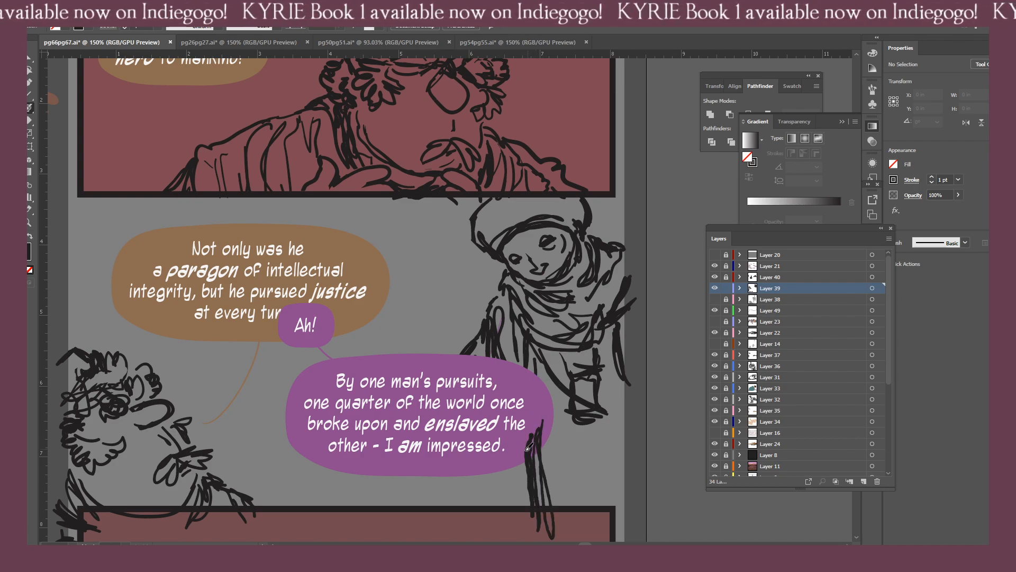
pyautogui.moveTo(505, 509)
pyautogui.mouseDown()
pyautogui.moveTo(492, 446)
pyautogui.moveTo(473, 473)
pyautogui.moveTo(490, 531)
pyautogui.mouseUp()
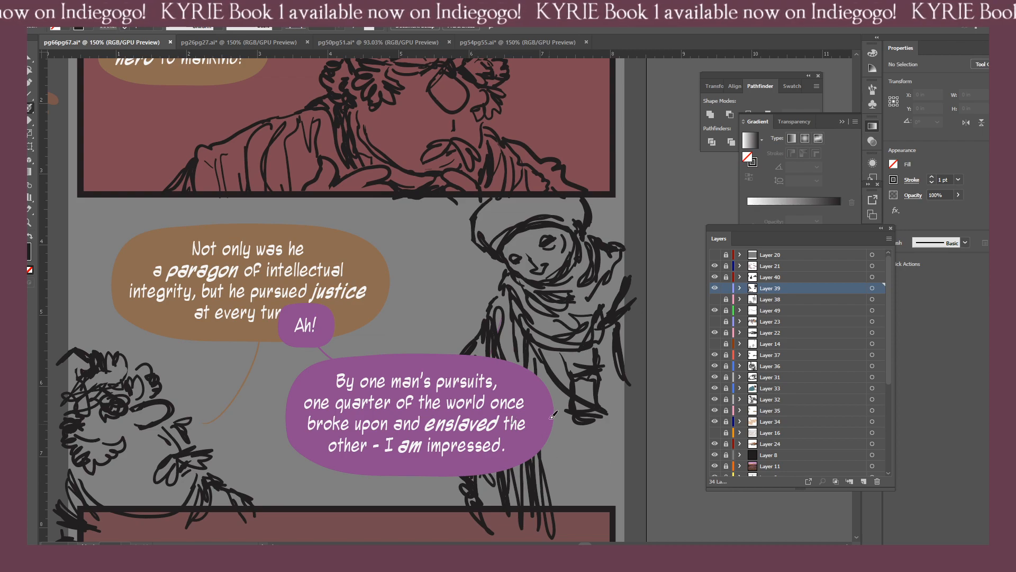
pyautogui.moveTo(571, 430)
pyautogui.mouseDown()
pyautogui.moveTo(561, 476)
pyautogui.moveTo(597, 456)
pyautogui.moveTo(587, 450)
pyautogui.moveTo(606, 484)
pyautogui.mouseUp()
pyautogui.moveTo(554, 413); pyautogui.dragTo(589, 446)
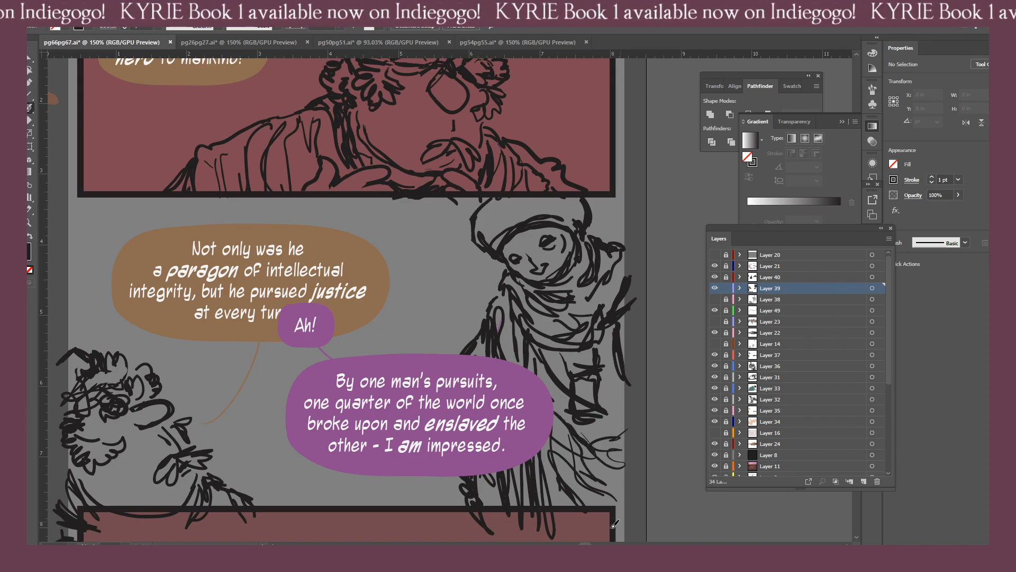
# Sketch a loose fringe of strokes down the bottom panel's right border, around its lower corner and along the lower border.
pyautogui.moveTo(605, 516); pyautogui.dragTo(633, 530)
pyautogui.scroll(-4, 544, 503)
pyautogui.hscroll(2, 544, 503)
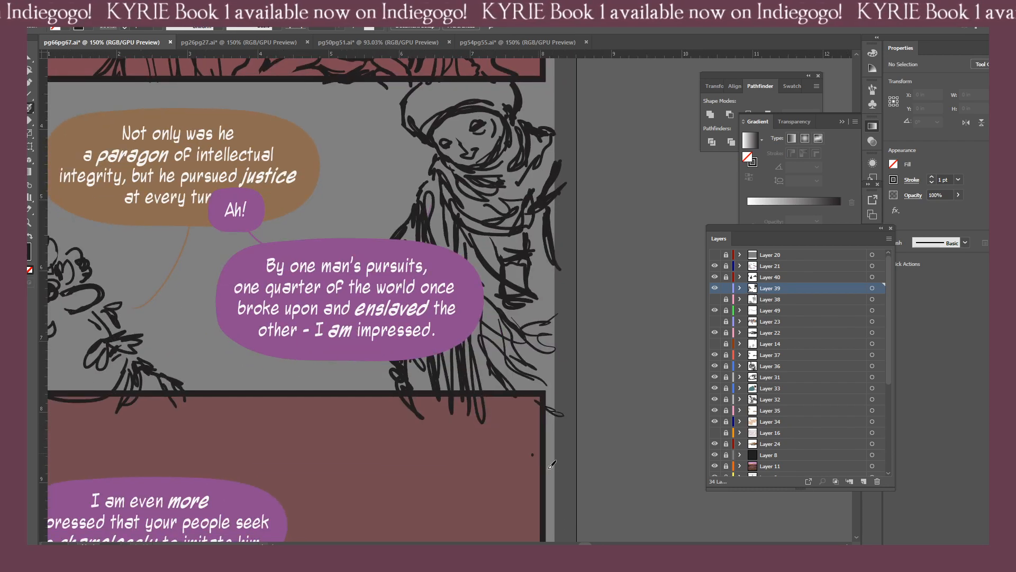
pyautogui.moveTo(537, 430); pyautogui.dragTo(566, 475)
pyautogui.moveTo(506, 532); pyautogui.dragTo(474, 382)
pyautogui.click(422, 411)
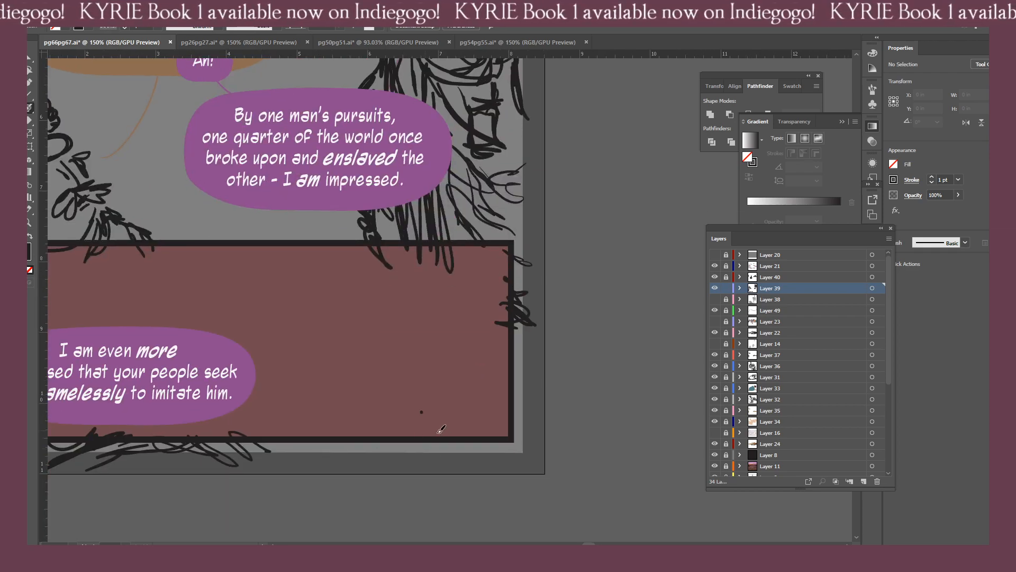
pyautogui.moveTo(531, 427); pyautogui.dragTo(524, 345)
pyautogui.moveTo(517, 349)
pyautogui.mouseDown()
pyautogui.moveTo(536, 371)
pyautogui.moveTo(522, 351)
pyautogui.mouseUp()
pyautogui.moveTo(526, 357); pyautogui.dragTo(506, 382)
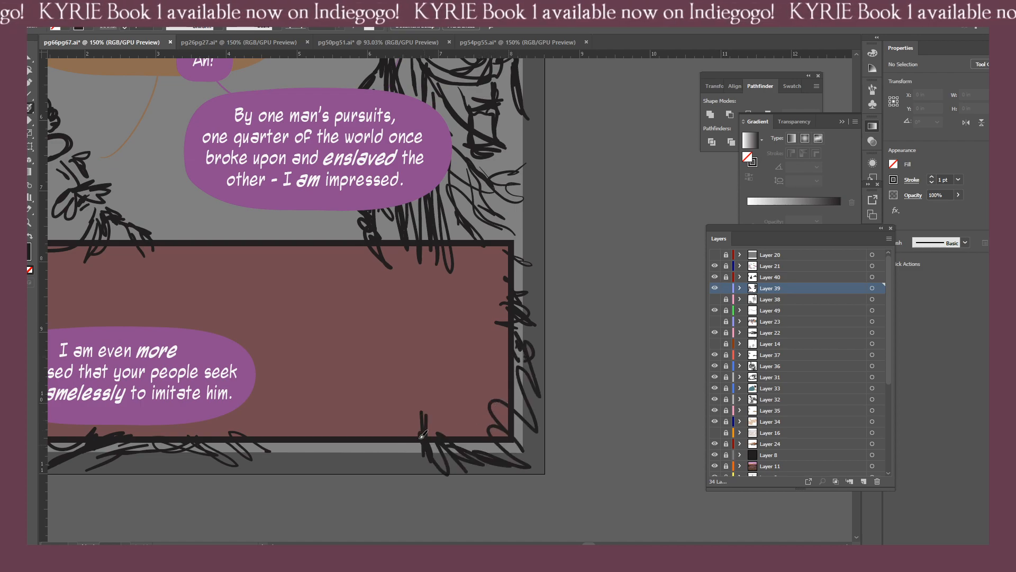
pyautogui.moveTo(398, 411); pyautogui.dragTo(401, 459)
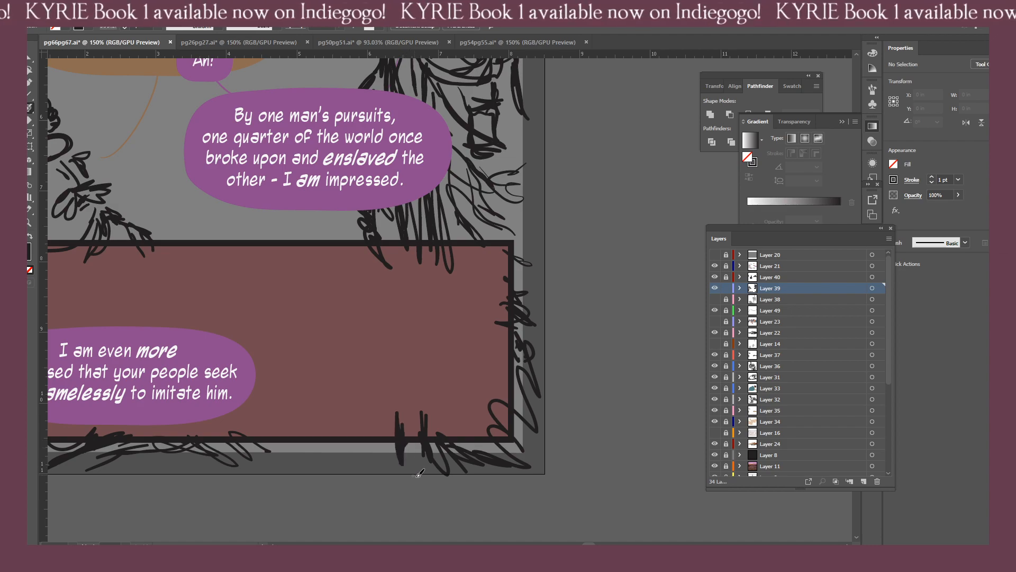
# Sketch the robe's left edge below the purple balloon down to the bottom panel and undo the surplus stroke.
pyautogui.hotkey('ctrl', '-')
pyautogui.hotkey('ctrl', '-')
pyautogui.hotkey('ctrl', '-')
pyautogui.moveTo(415, 419); pyautogui.dragTo(429, 447)
pyautogui.hotkey('ctrl', '+')
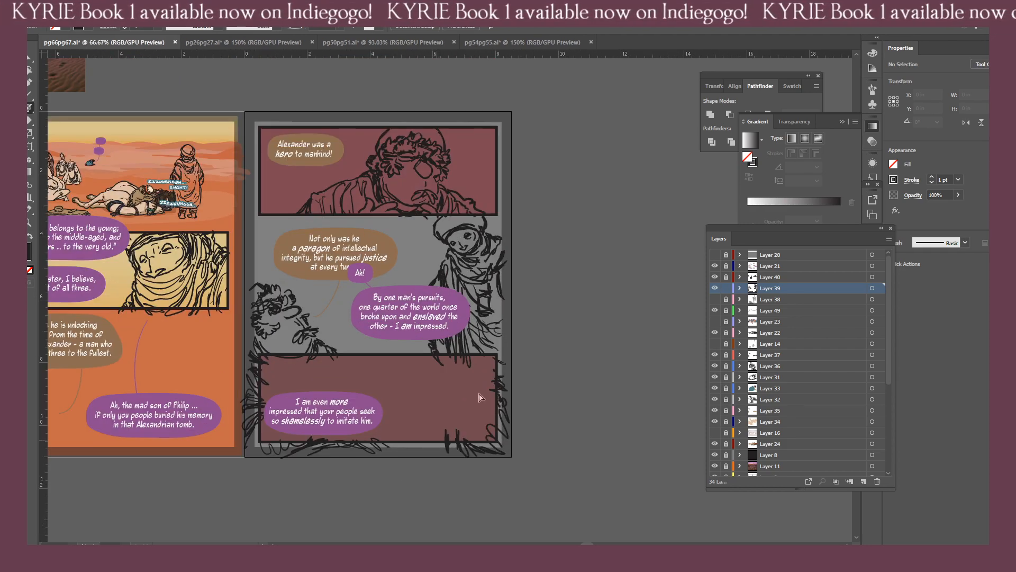
pyautogui.hotkey('ctrl', '+')
pyautogui.moveTo(413, 364); pyautogui.dragTo(425, 394)
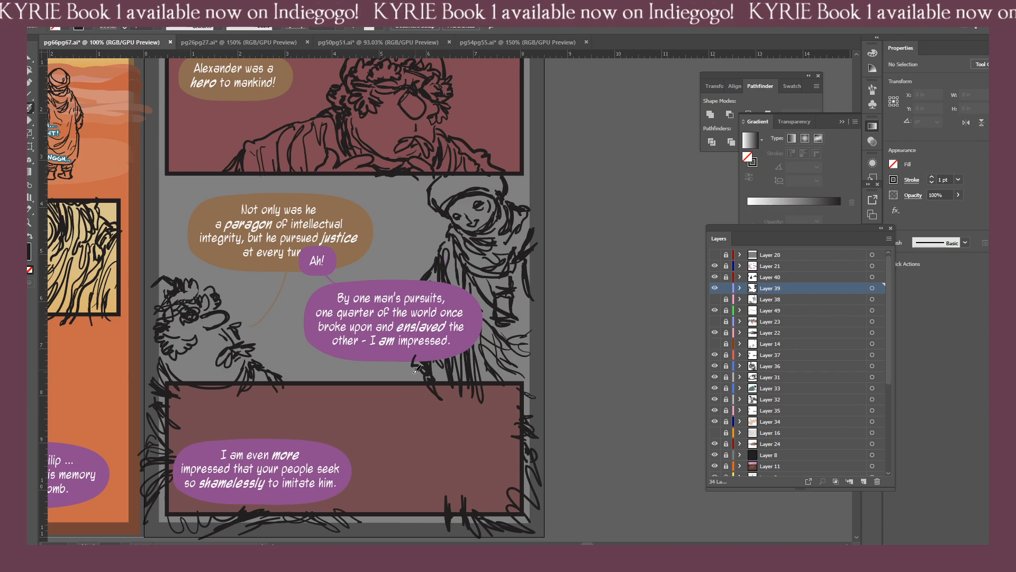
pyautogui.moveTo(411, 354); pyautogui.dragTo(427, 398)
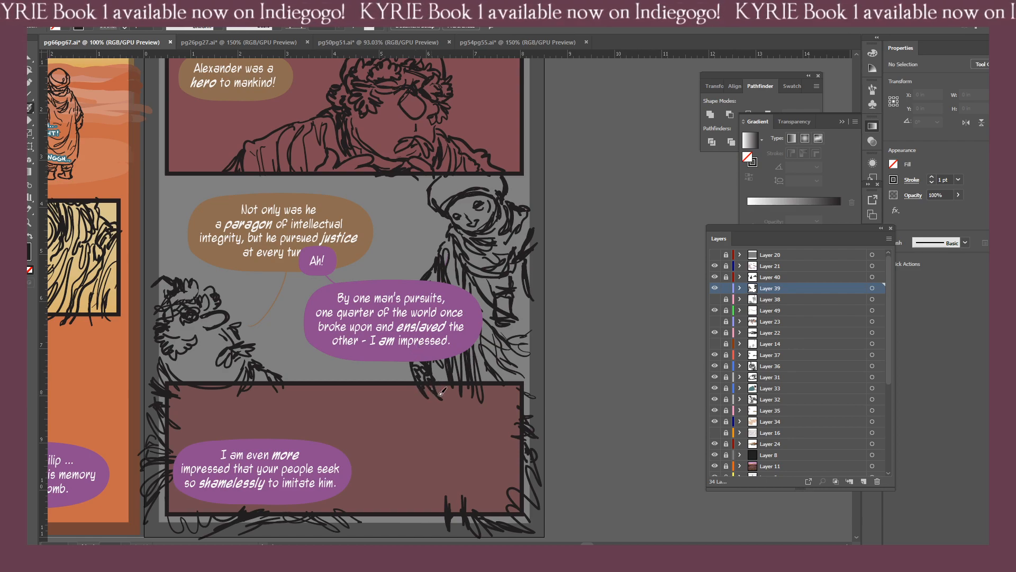
pyautogui.hotkey('ctrl', 'z')
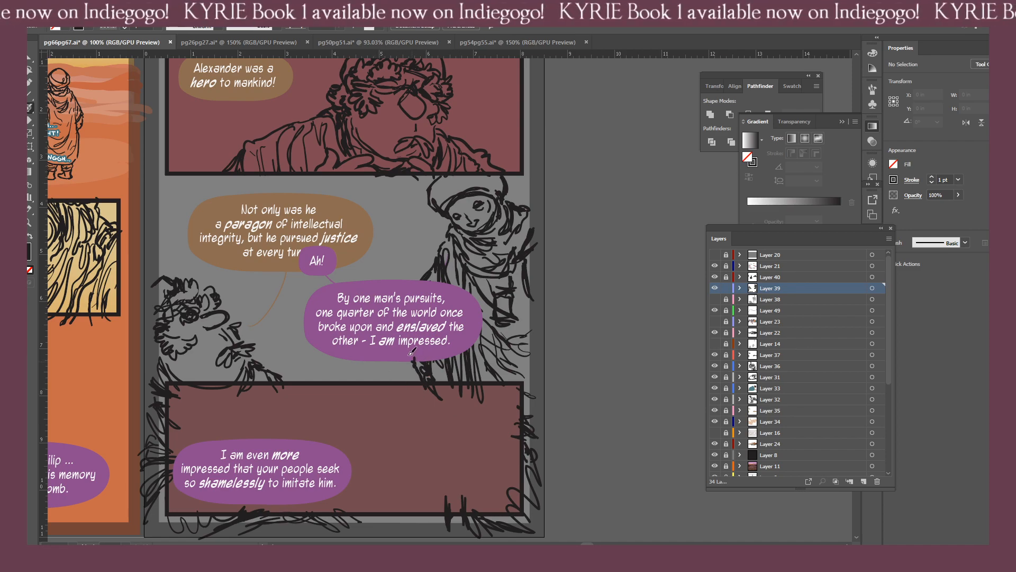
# Extend the bearded man's cap with a curved outline from the top of his head out past the page's left edge.
pyautogui.moveTo(327, 348)
pyautogui.mouseDown()
pyautogui.moveTo(459, 364)
pyautogui.moveTo(438, 377)
pyautogui.moveTo(485, 410)
pyautogui.mouseUp()
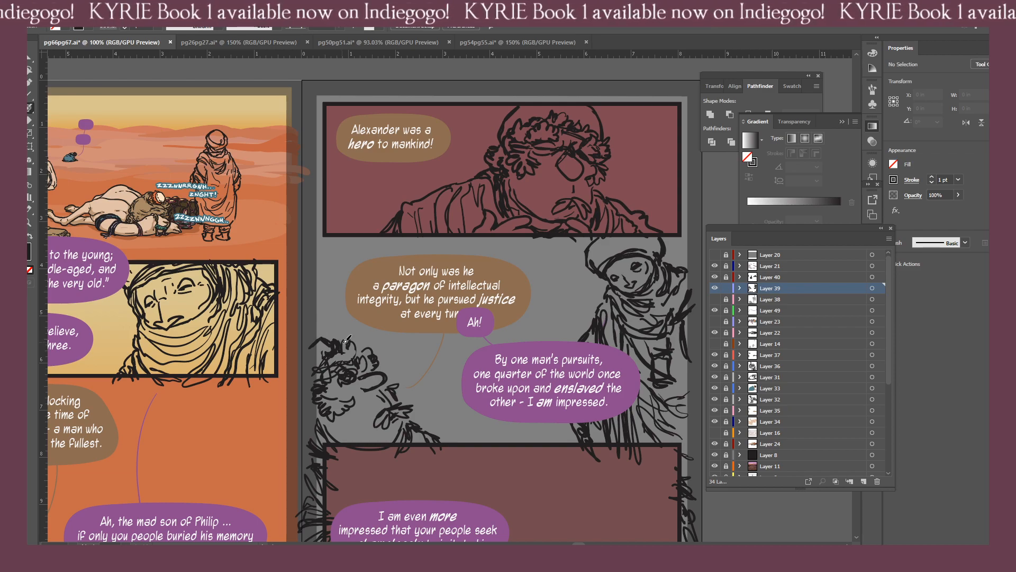
pyautogui.moveTo(316, 340); pyautogui.dragTo(344, 342)
pyautogui.hotkey('shift', 'e')
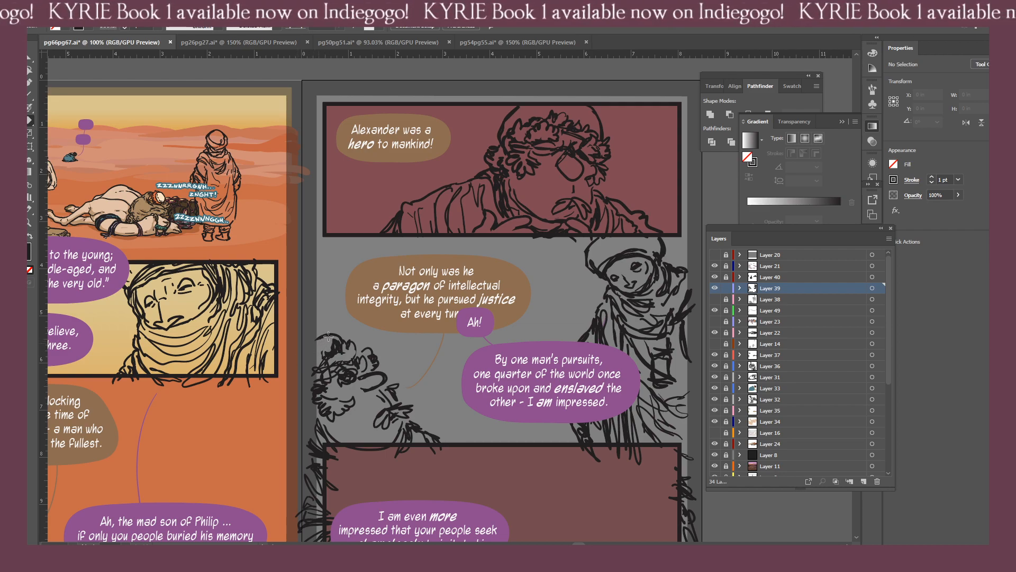
pyautogui.press('b')
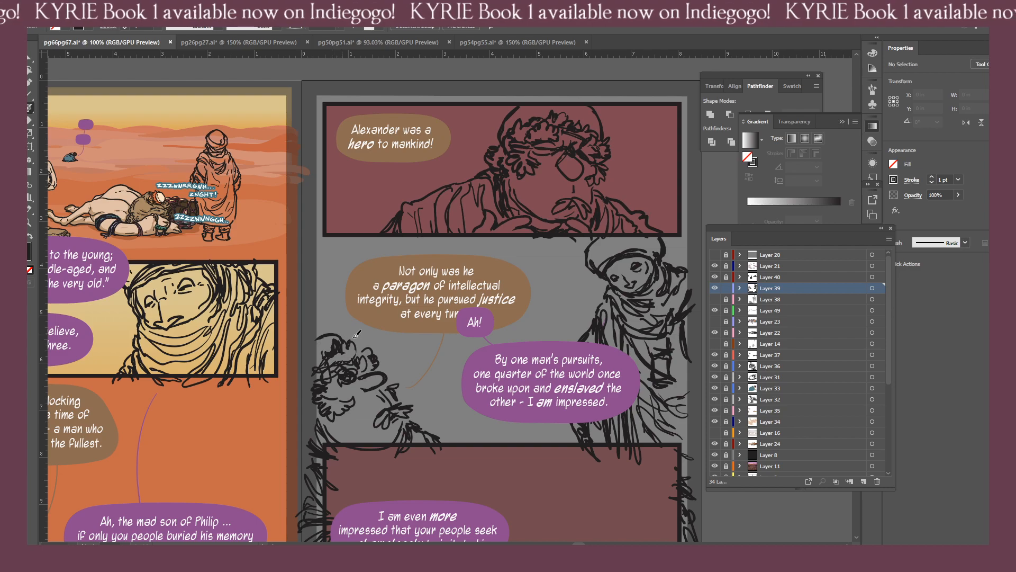
pyautogui.hotkey('shift', 'e')
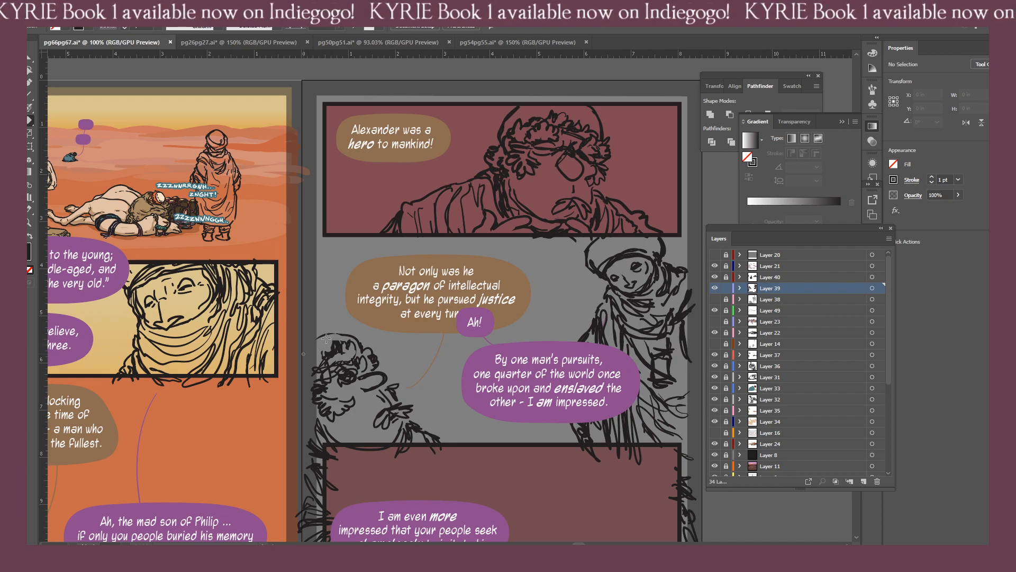
pyautogui.press('b')
pyautogui.moveTo(353, 337); pyautogui.dragTo(303, 346)
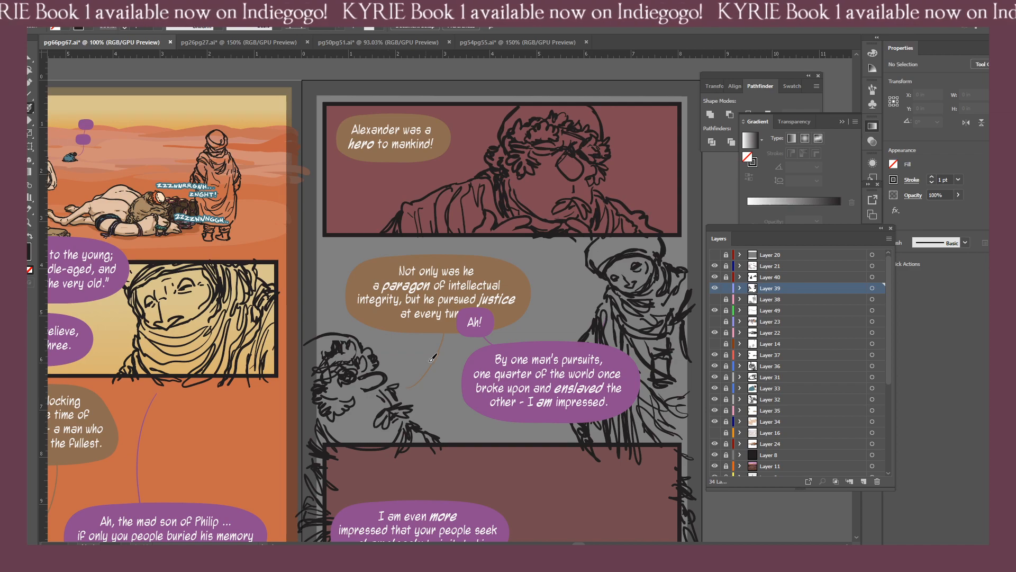
# Sketch a small, solid black domed shape with a flat base between the bearded man's head and the brown balloon's tail.
pyautogui.moveTo(344, 372); pyautogui.dragTo(360, 324)
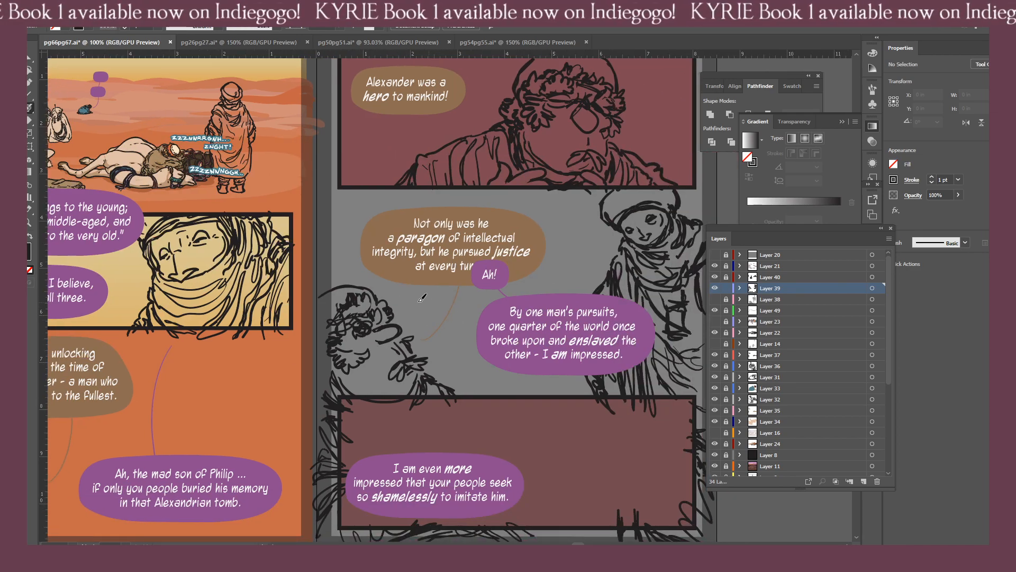
pyautogui.moveTo(421, 298)
pyautogui.mouseDown()
pyautogui.moveTo(437, 296)
pyautogui.moveTo(411, 307)
pyautogui.mouseUp()
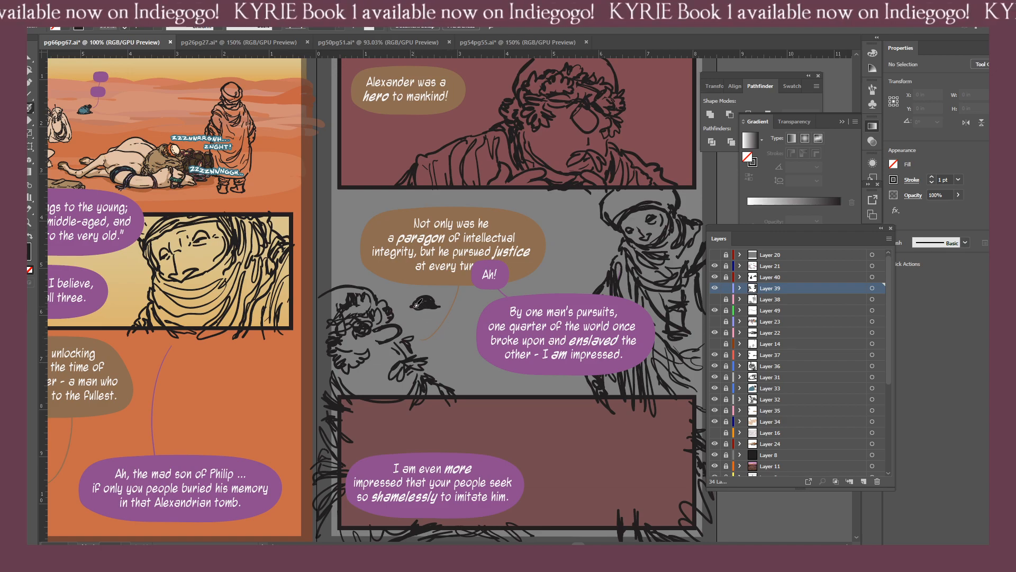
pyautogui.moveTo(357, 326); pyautogui.dragTo(428, 340)
pyautogui.hotkey('ctrl', '=')
pyautogui.hotkey('ctrl', '=')
pyautogui.moveTo(481, 385); pyautogui.dragTo(385, 327)
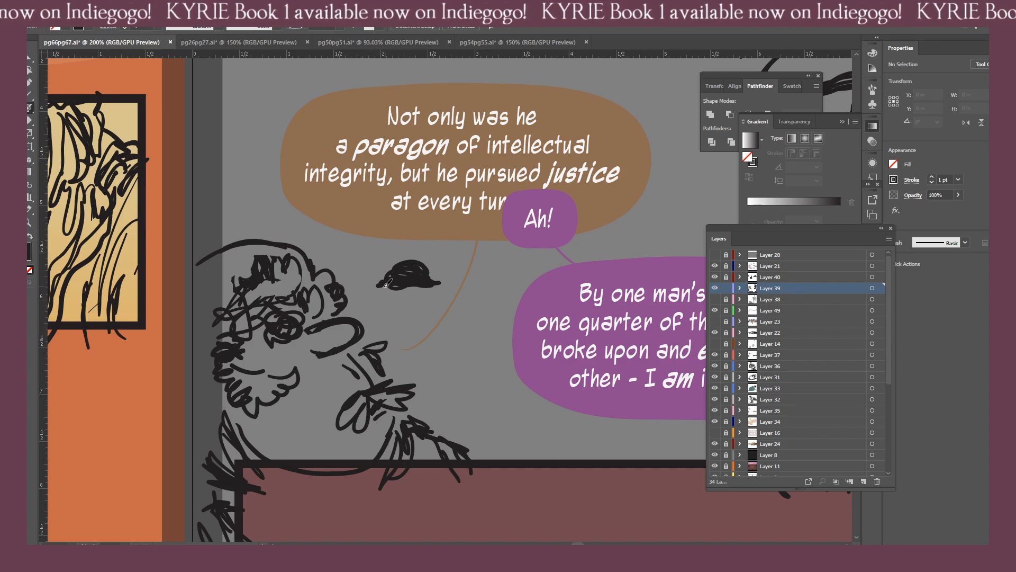
pyautogui.moveTo(389, 284)
pyautogui.mouseDown()
pyautogui.moveTo(418, 290)
pyautogui.moveTo(425, 302)
pyautogui.moveTo(380, 288)
pyautogui.mouseUp()
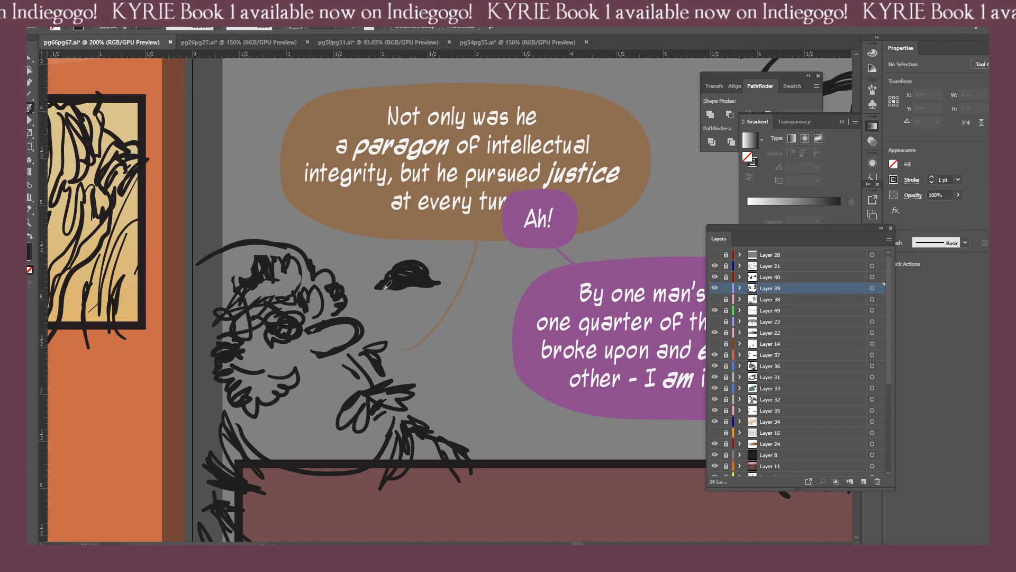
pyautogui.moveTo(386, 287); pyautogui.dragTo(423, 284)
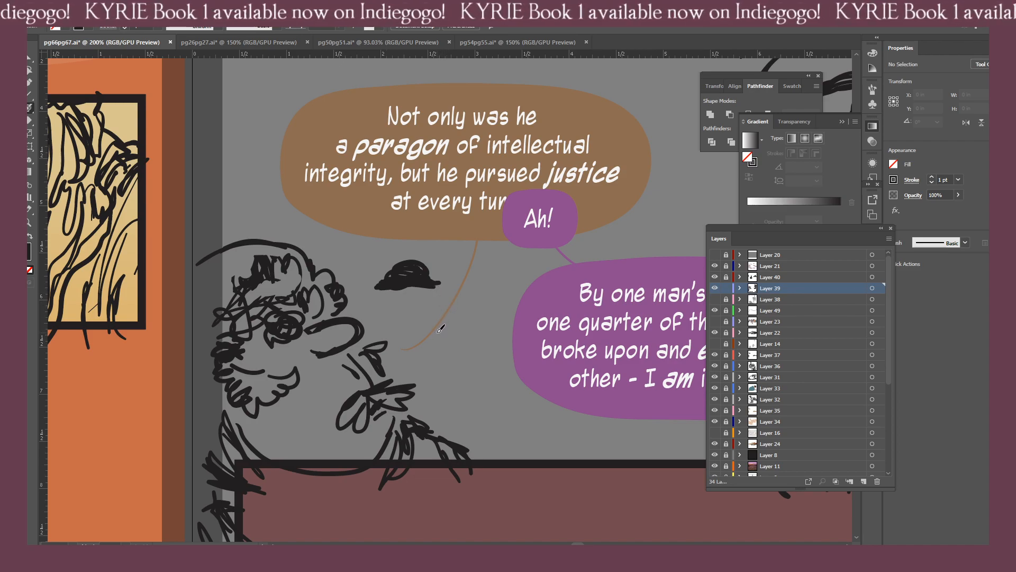
pyautogui.moveTo(399, 284)
pyautogui.mouseDown()
pyautogui.moveTo(433, 287)
pyautogui.moveTo(405, 290)
pyautogui.mouseUp()
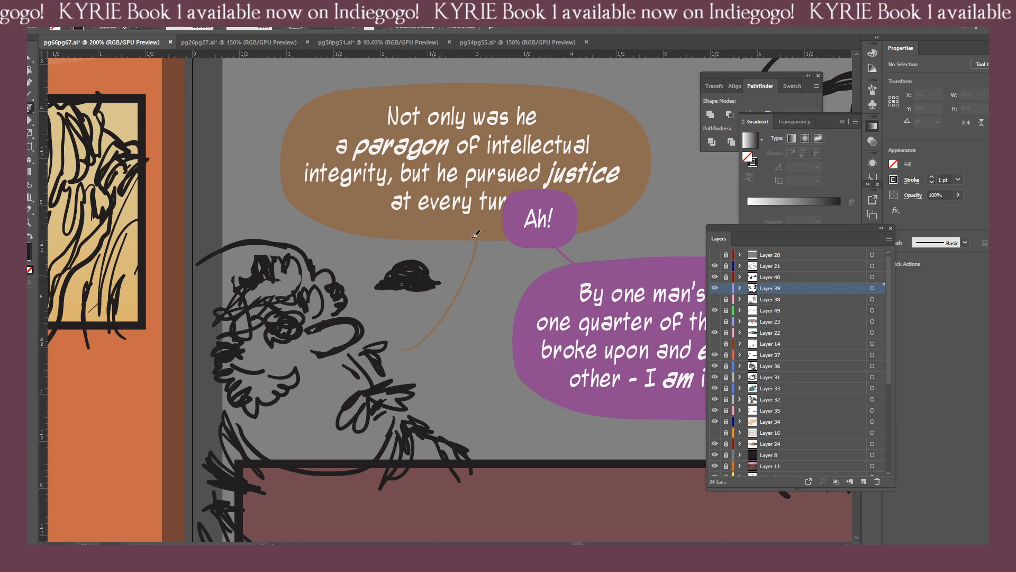
# Examine the page 66 desert scene and compare it with the panel sketches on page 67.
pyautogui.scroll(1, 371, 344)
pyautogui.scroll(-1, 380, 365)
pyautogui.scroll(-3, 379, 364)
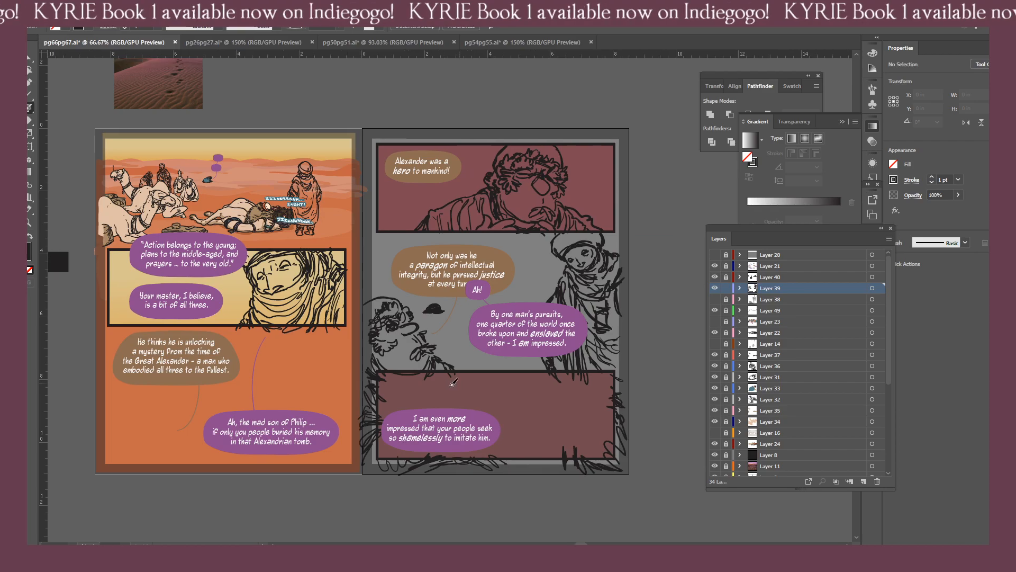
pyautogui.scroll(1, 459, 384)
pyautogui.scroll(1, 450, 393)
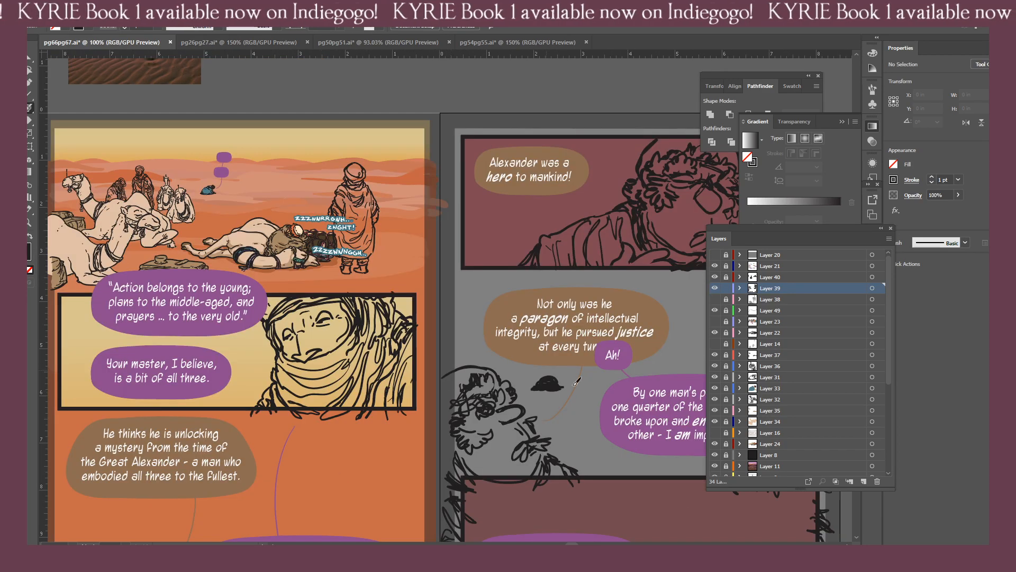
pyautogui.moveTo(278, 233); pyautogui.dragTo(450, 321)
pyautogui.scroll(1, 447, 315)
pyautogui.scroll(1, 359, 272)
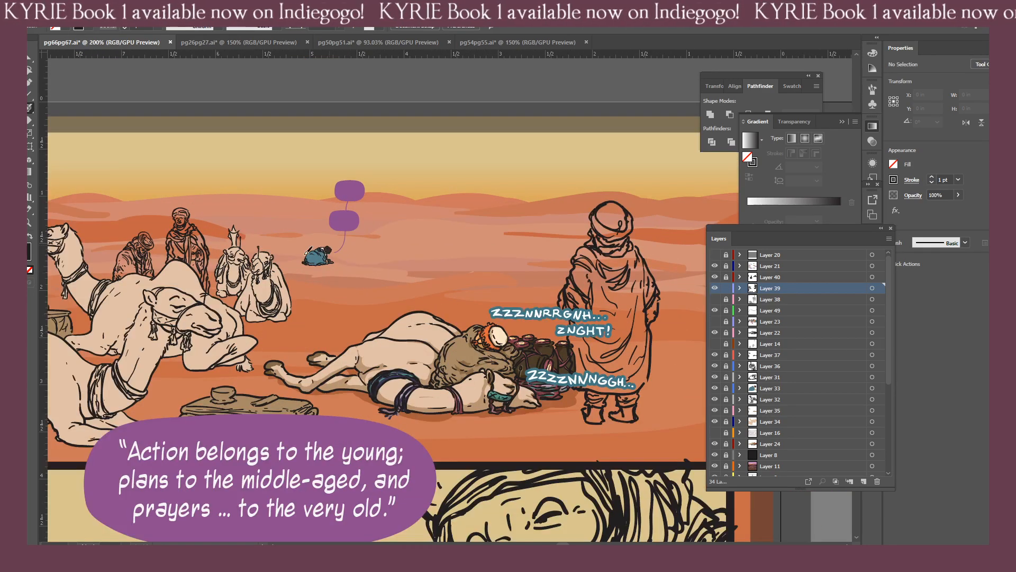
pyautogui.scroll(1, 516, 407)
pyautogui.moveTo(516, 408); pyautogui.dragTo(255, 242)
pyautogui.hotkey('ctrl', '-')
pyautogui.hotkey('ctrl', '-')
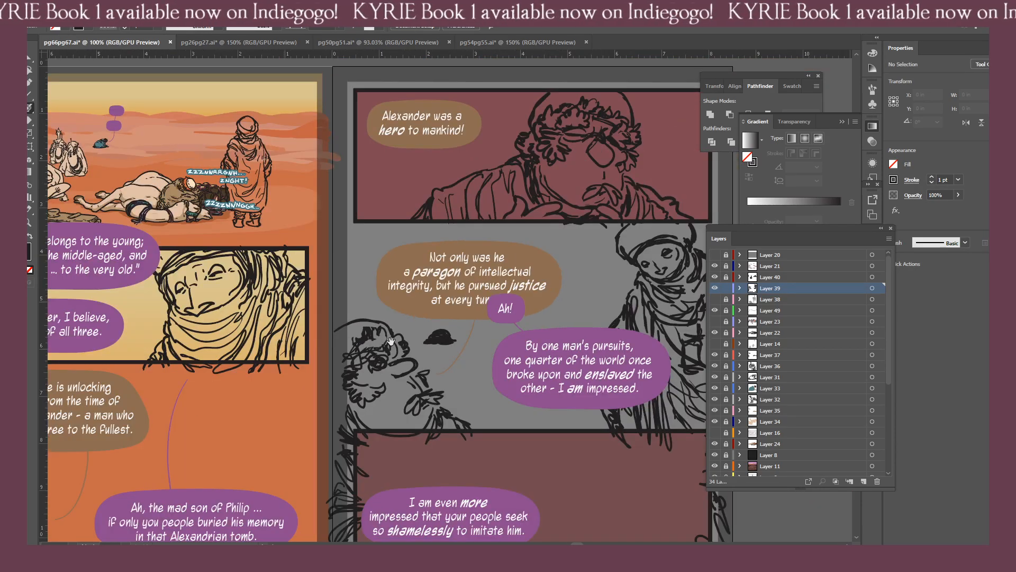
pyautogui.moveTo(276, 307); pyautogui.dragTo(445, 300)
pyautogui.moveTo(452, 300); pyautogui.dragTo(381, 346)
pyautogui.moveTo(547, 264); pyautogui.dragTo(421, 315)
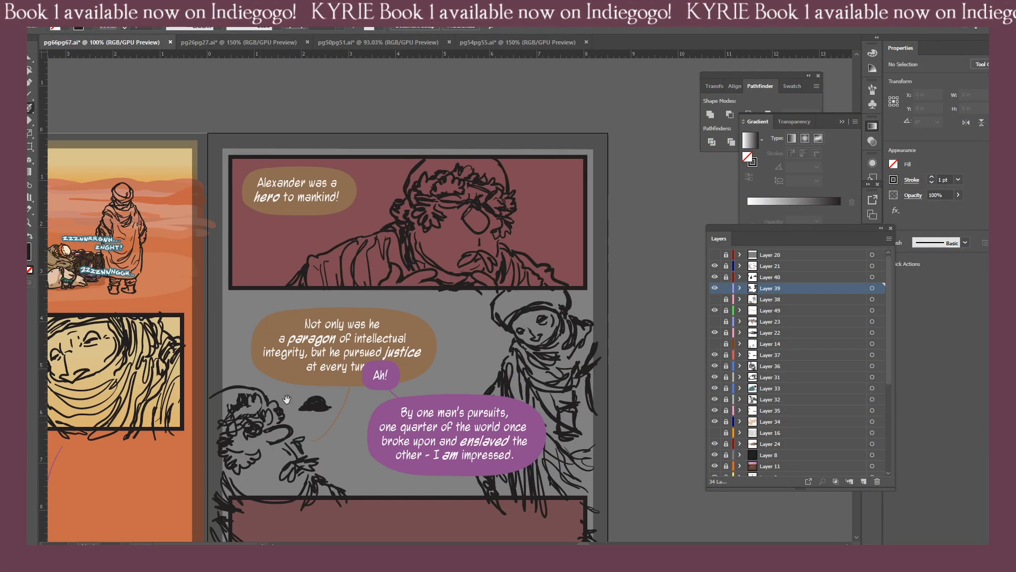
pyautogui.moveTo(222, 447); pyautogui.dragTo(394, 370)
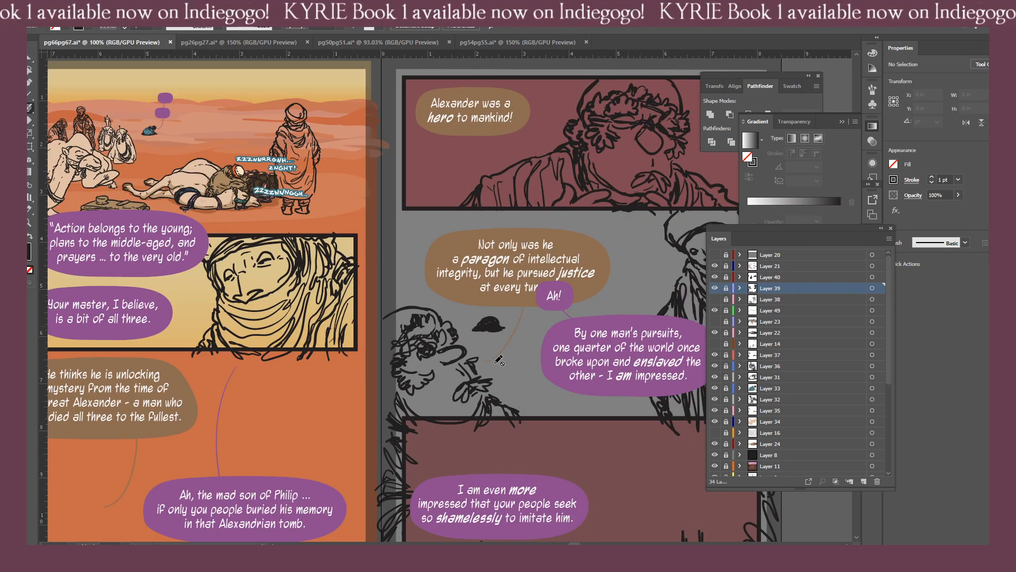
pyautogui.moveTo(571, 426); pyautogui.dragTo(450, 341)
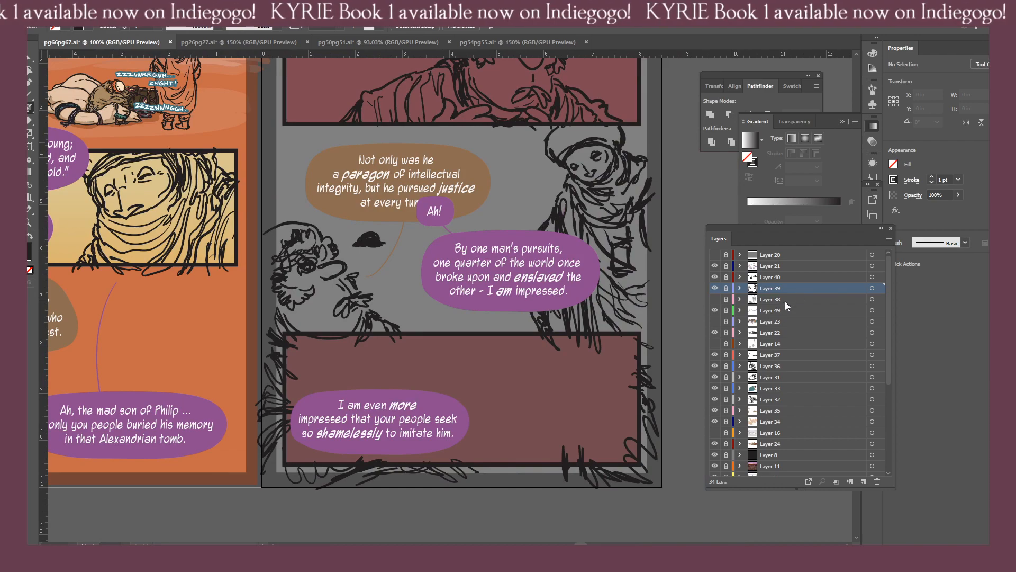
# Create a new layer directly above Layer 39 and lock Layer 39.
pyautogui.click(864, 481)
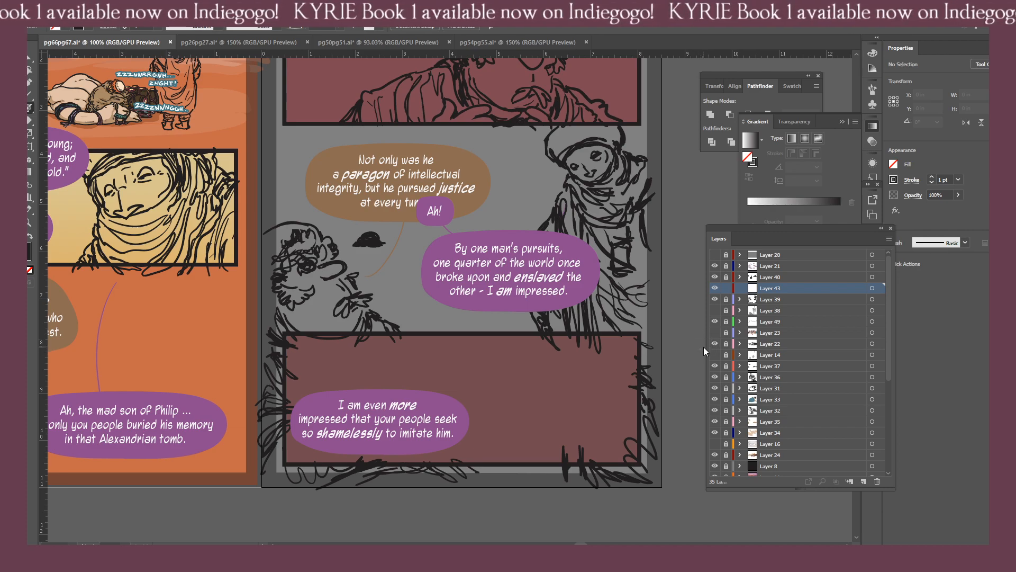
pyautogui.click(714, 322)
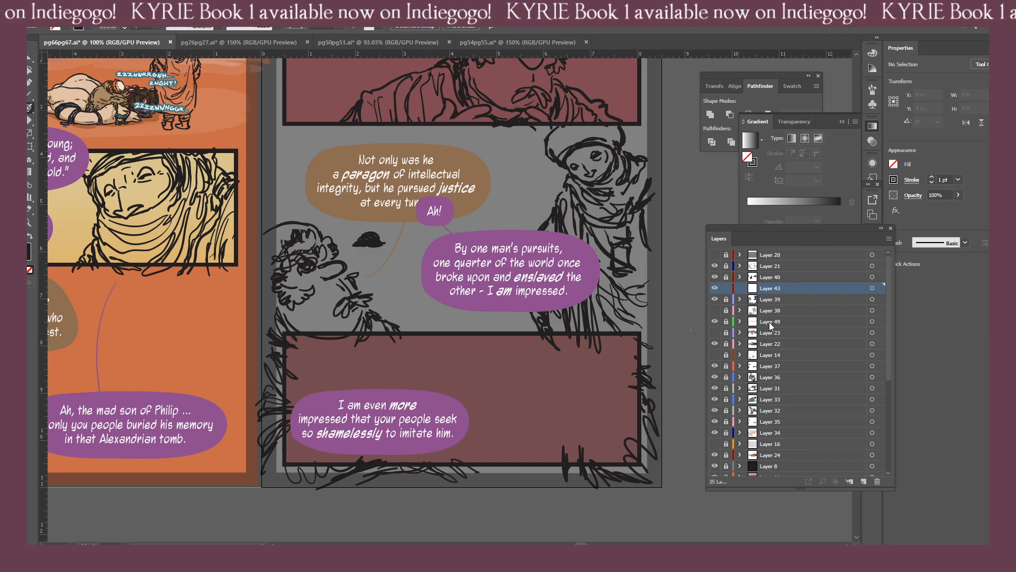
pyautogui.moveTo(484, 403); pyautogui.dragTo(461, 380)
pyautogui.hotkey('ctrl', '=')
pyautogui.hotkey('ctrl', '=')
pyautogui.moveTo(540, 412); pyautogui.dragTo(465, 319)
pyautogui.hotkey('ctrl', '-')
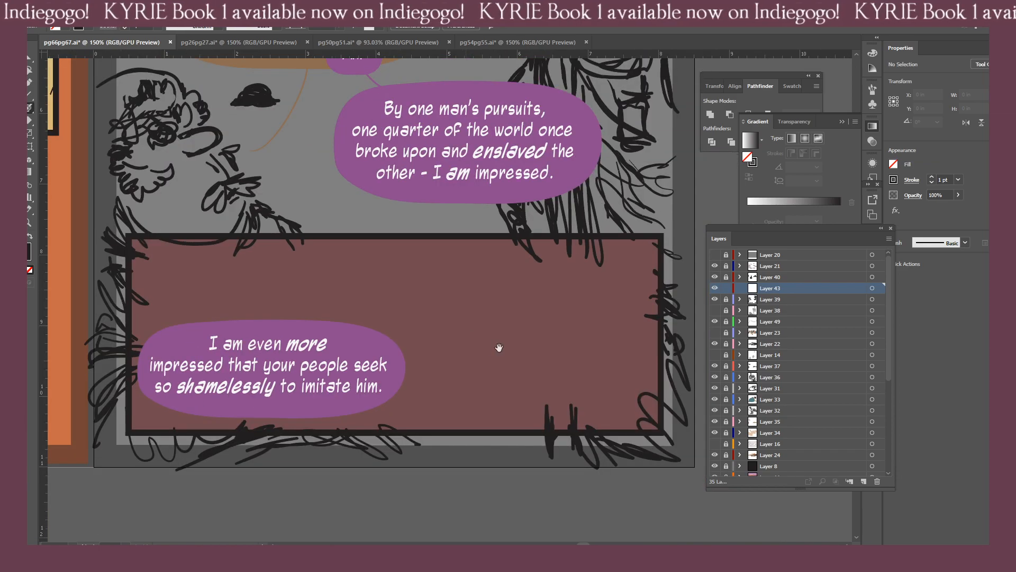
pyautogui.moveTo(499, 347); pyautogui.dragTo(457, 341)
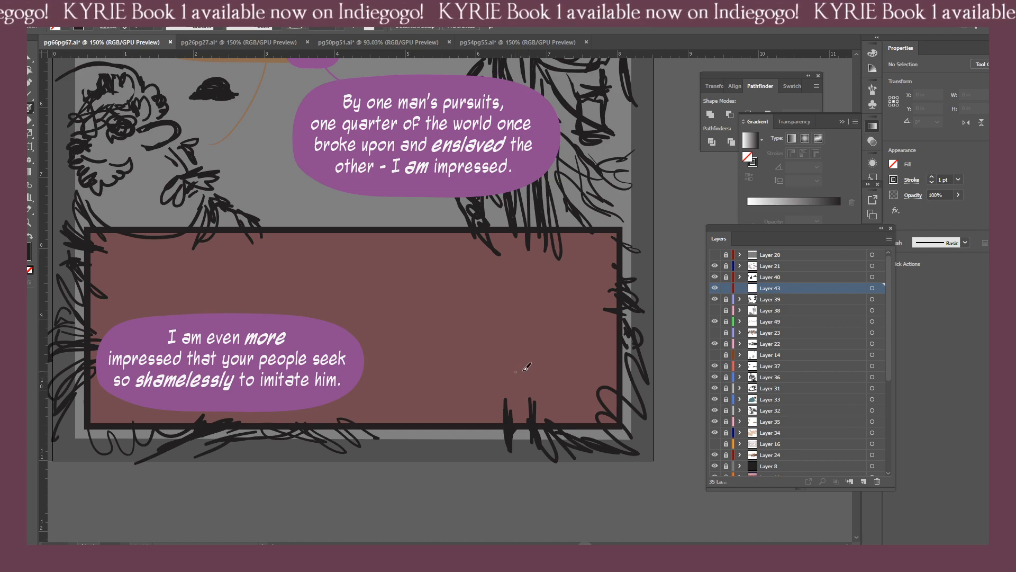
# Identify the layer holding page 67's bottom panel by toggling layer visibility, and move that layer, Layer 42, directly above Layer 39.
pyautogui.click(715, 299)
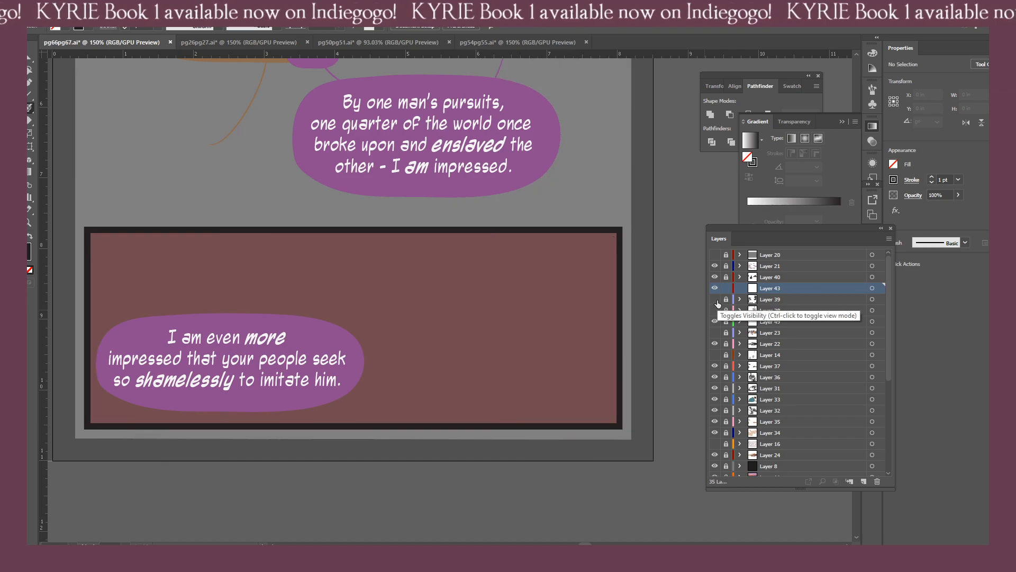
pyautogui.click(715, 300)
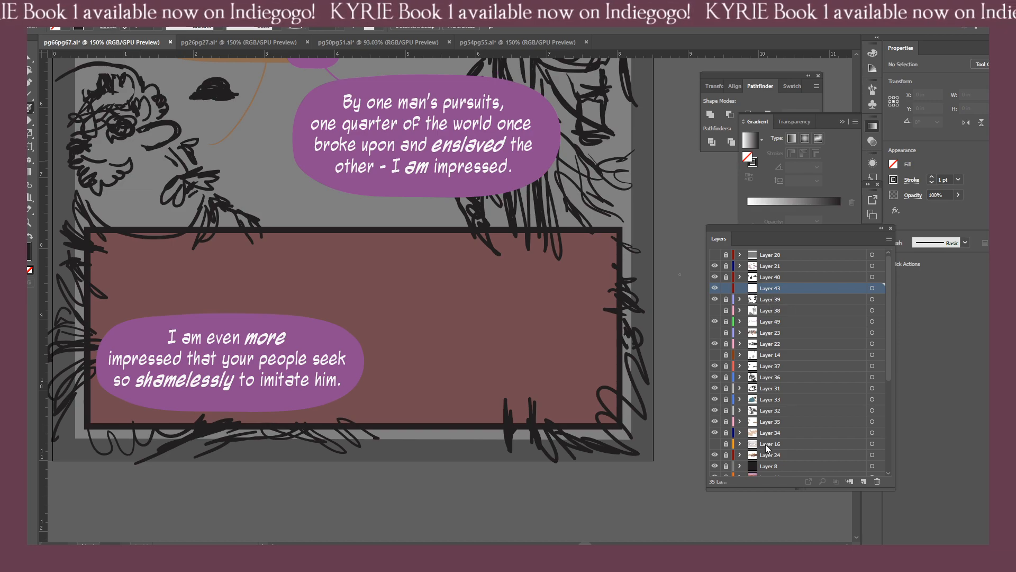
pyautogui.scroll(-5, 804, 388)
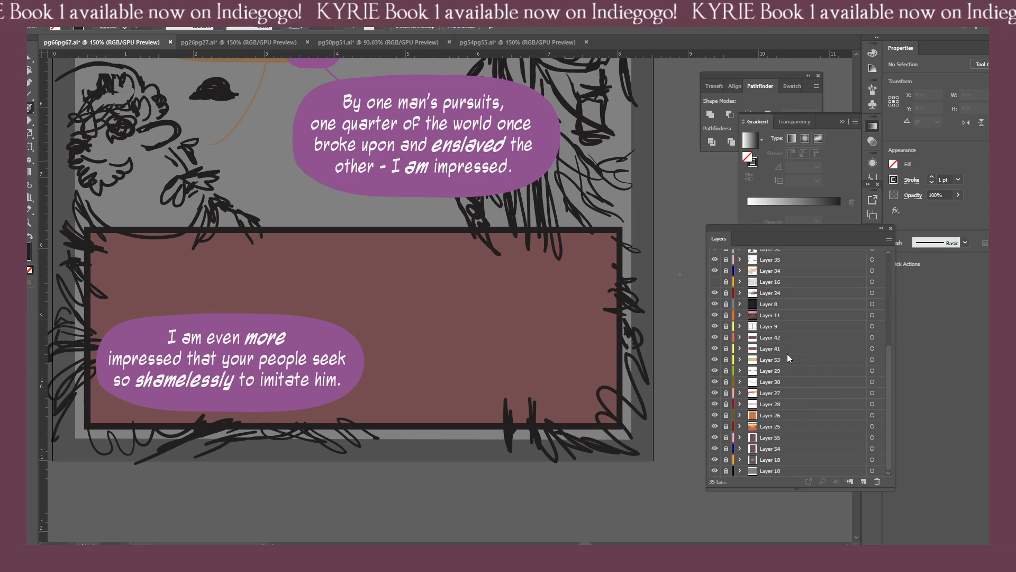
pyautogui.click(776, 337)
pyautogui.click(714, 337)
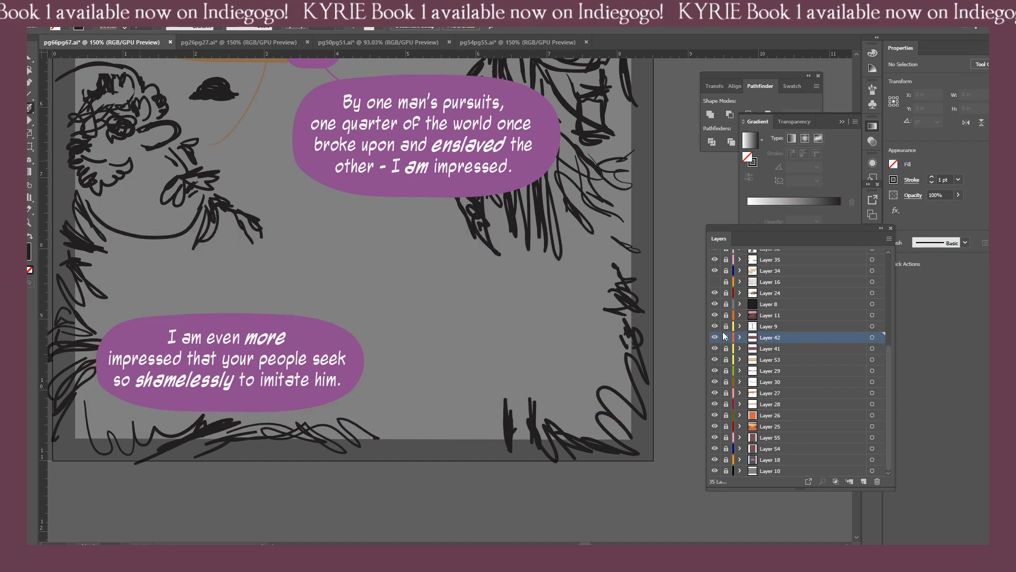
pyautogui.click(714, 337)
pyautogui.scroll(3, 794, 386)
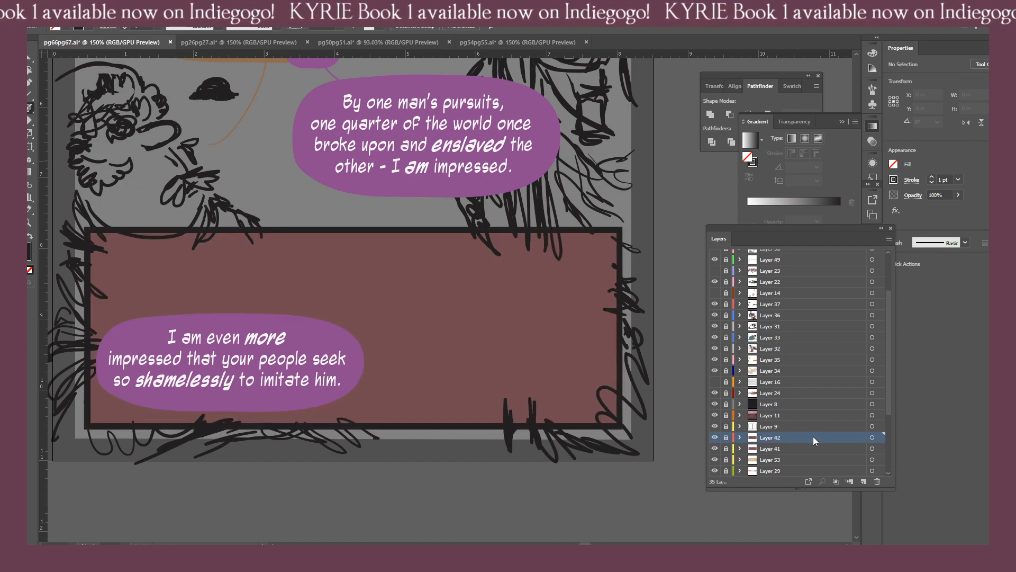
pyautogui.moveTo(813, 436); pyautogui.dragTo(775, 275)
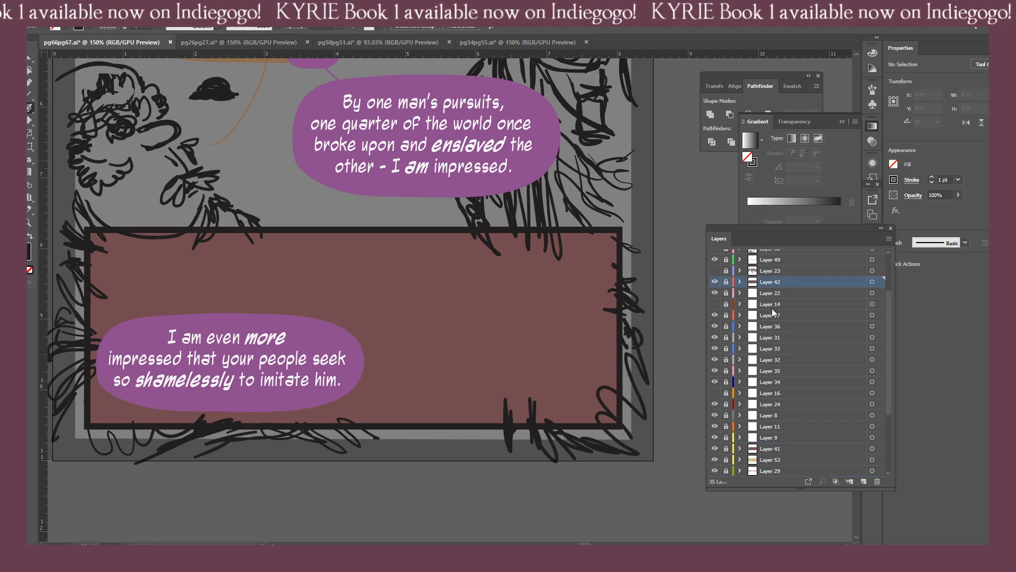
pyautogui.scroll(2, 778, 318)
pyautogui.moveTo(779, 346); pyautogui.dragTo(763, 306)
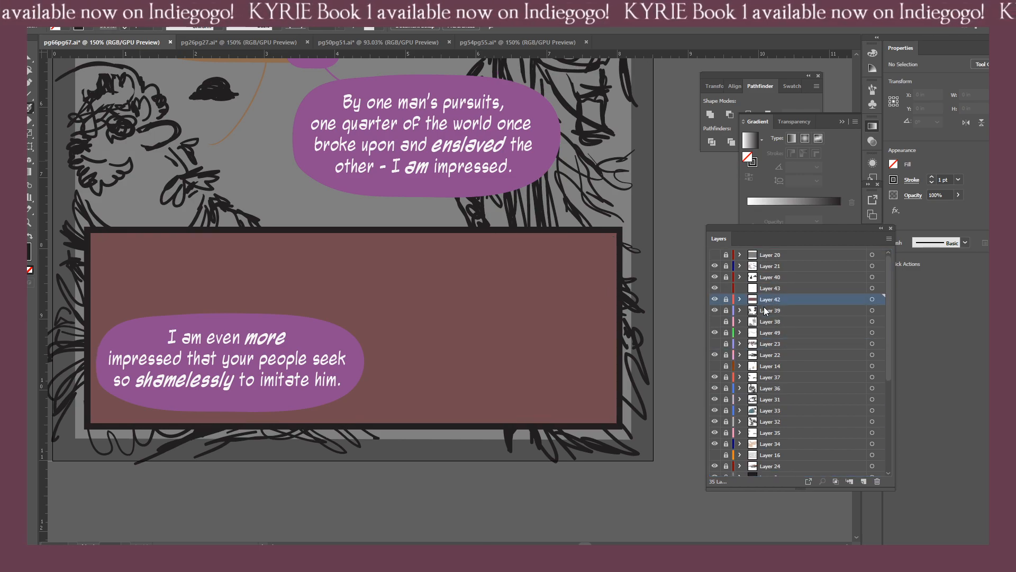
# Make the empty Layer 43 the active layer and unlock Layer 39, keeping page 67's bottom panel in view.
pyautogui.click(796, 288)
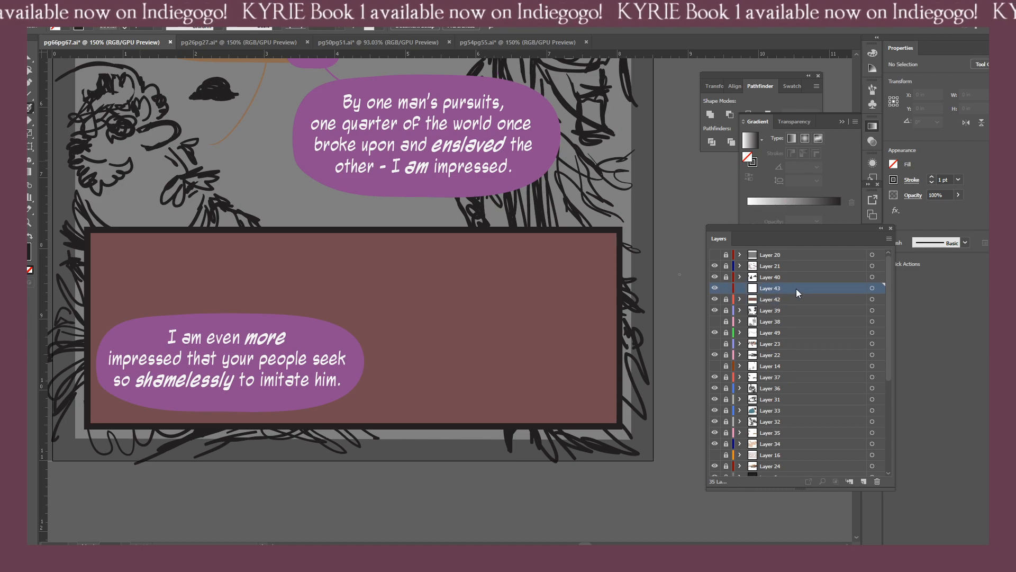
pyautogui.click(726, 310)
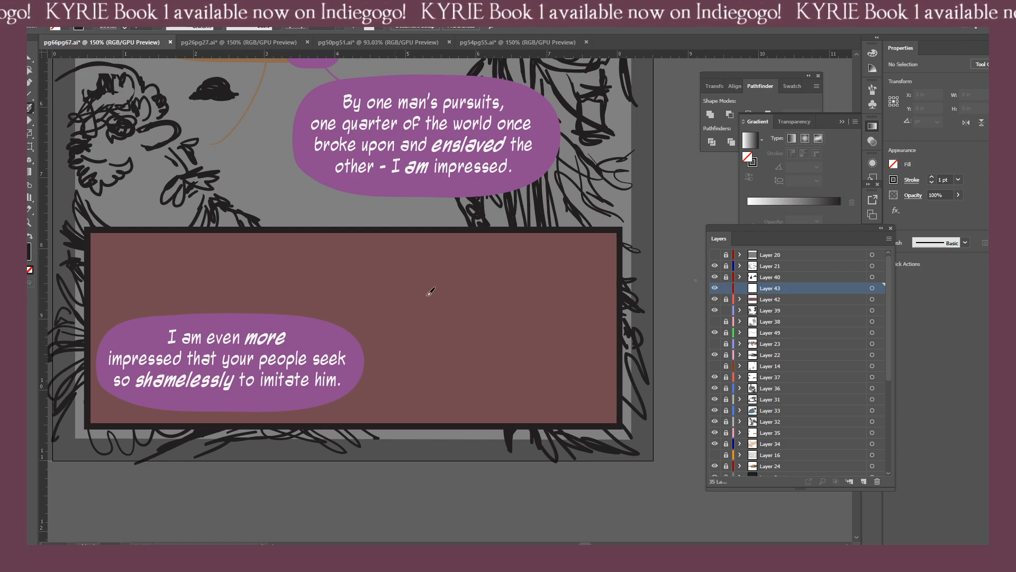
pyautogui.moveTo(410, 357); pyautogui.dragTo(417, 393)
pyautogui.scroll(-5, 417, 393)
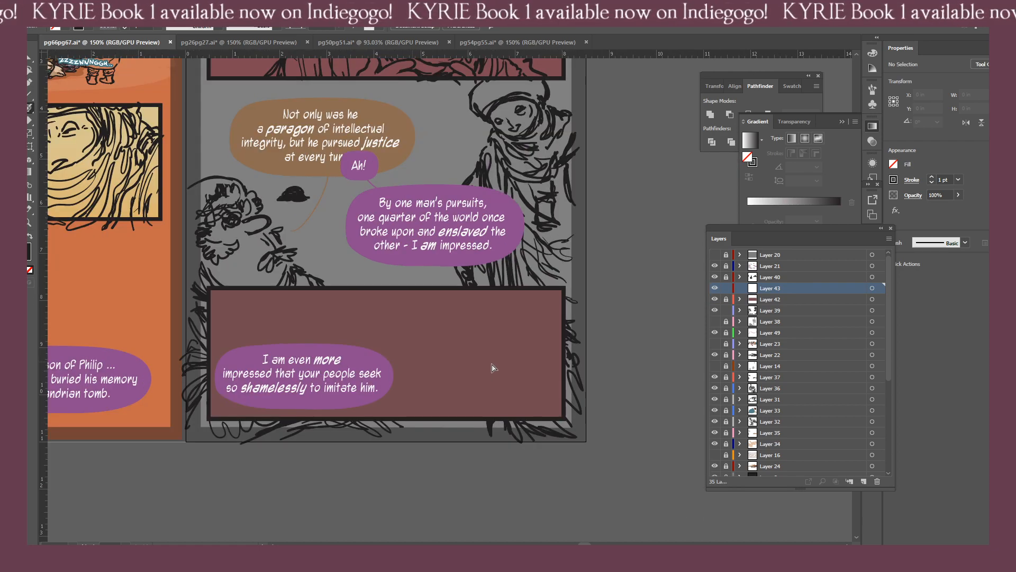
pyautogui.scroll(2, 465, 374)
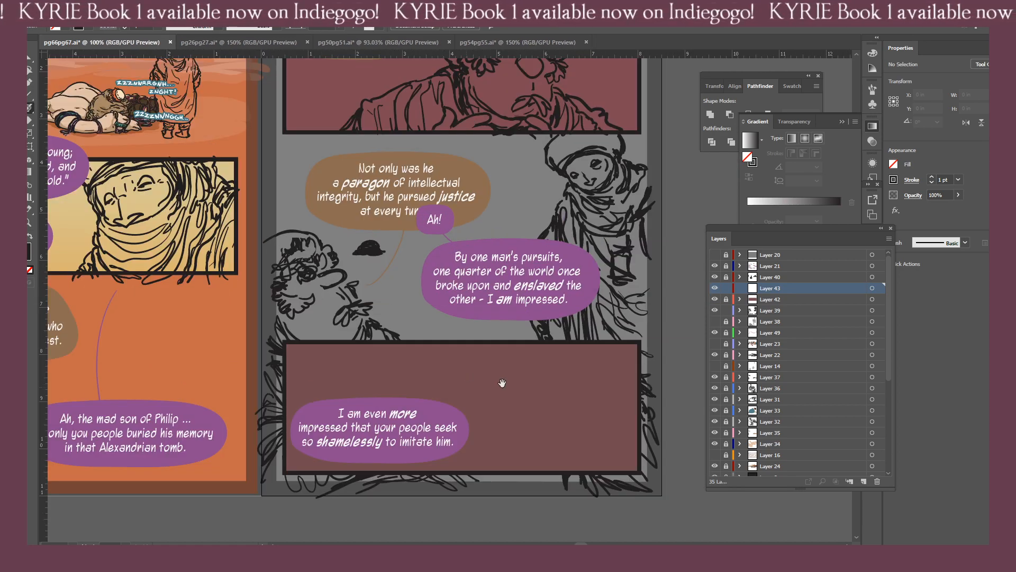
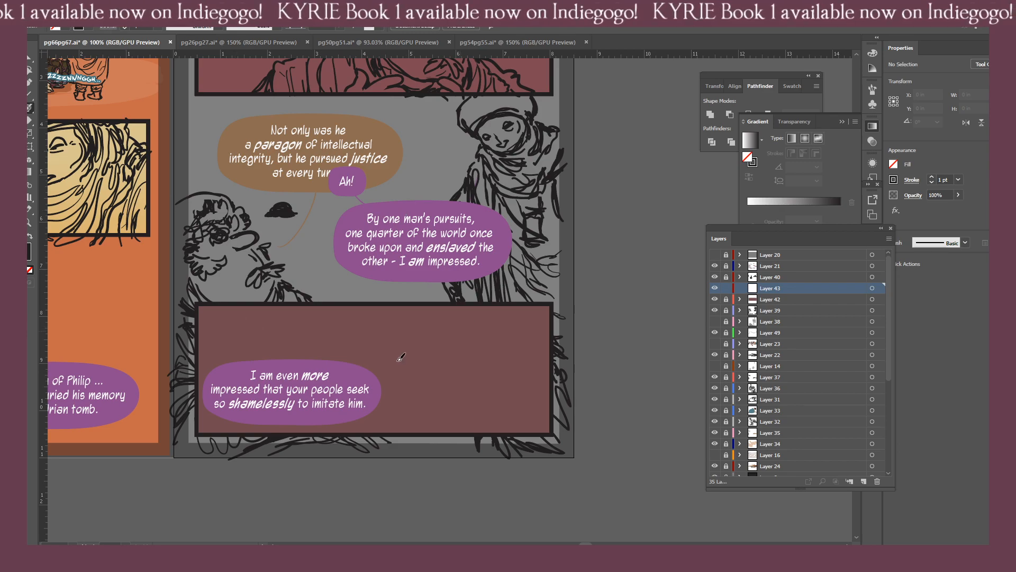
# Sketch the eyes, nose and mouth of a close-up face in page 67's bottom panel, beside the speech balloon.
pyautogui.hscroll(-3, 370, 350)
pyautogui.scroll(2, 300, 313)
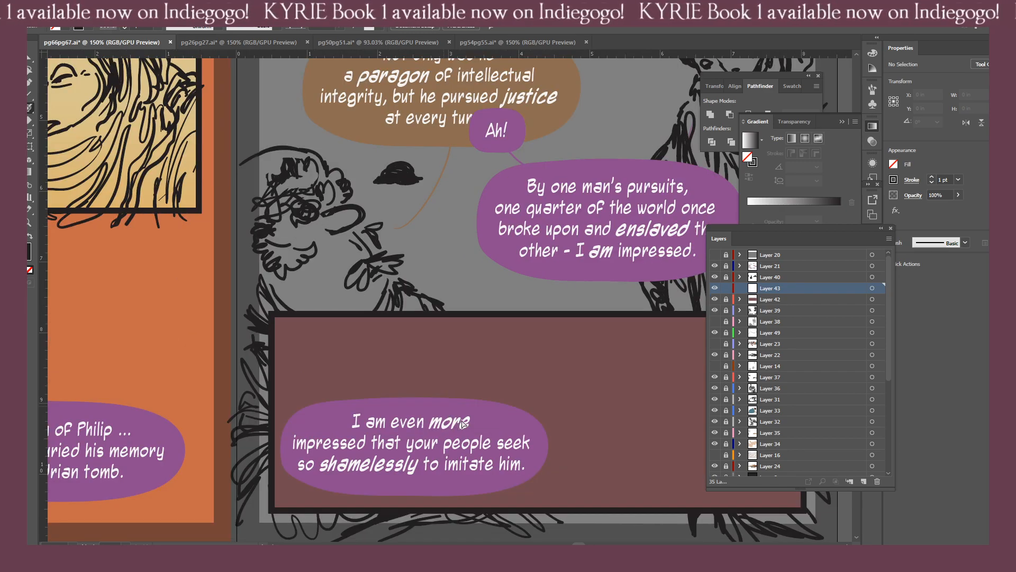
pyautogui.moveTo(301, 312)
pyautogui.mouseDown()
pyautogui.moveTo(281, 299)
pyautogui.moveTo(307, 287)
pyautogui.mouseUp()
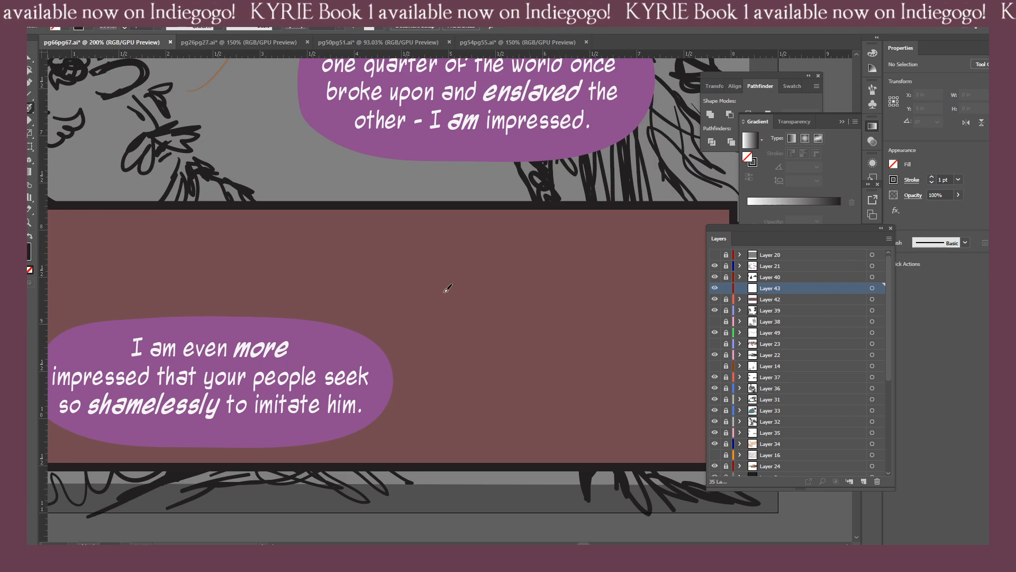
pyautogui.scroll(-1, 504, 347)
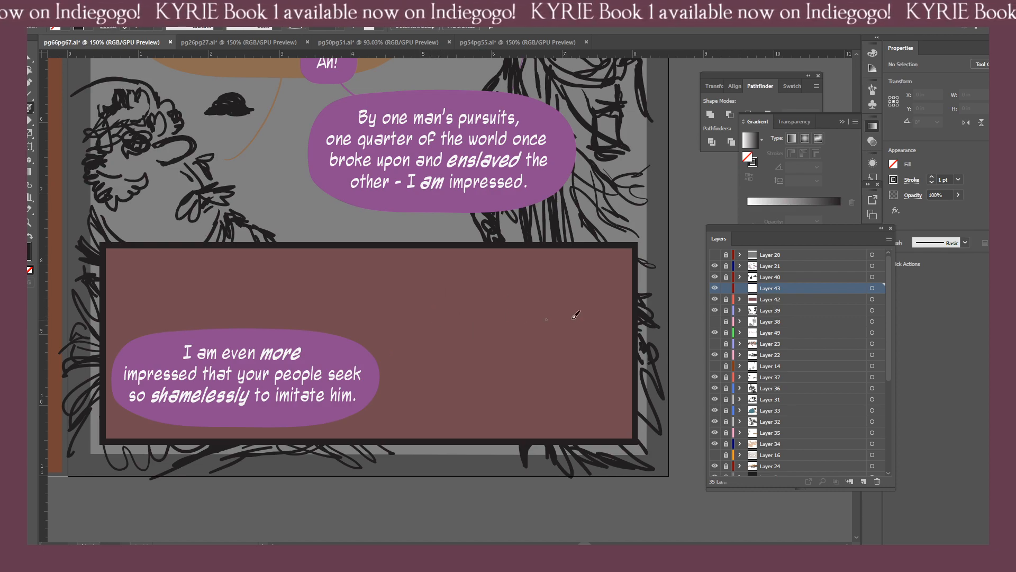
pyautogui.moveTo(564, 316)
pyautogui.mouseDown()
pyautogui.moveTo(400, 297)
pyautogui.moveTo(559, 305)
pyautogui.moveTo(481, 290)
pyautogui.moveTo(484, 354)
pyautogui.mouseUp()
pyautogui.moveTo(508, 288)
pyautogui.mouseDown()
pyautogui.moveTo(484, 375)
pyautogui.moveTo(439, 353)
pyautogui.moveTo(479, 352)
pyautogui.mouseUp()
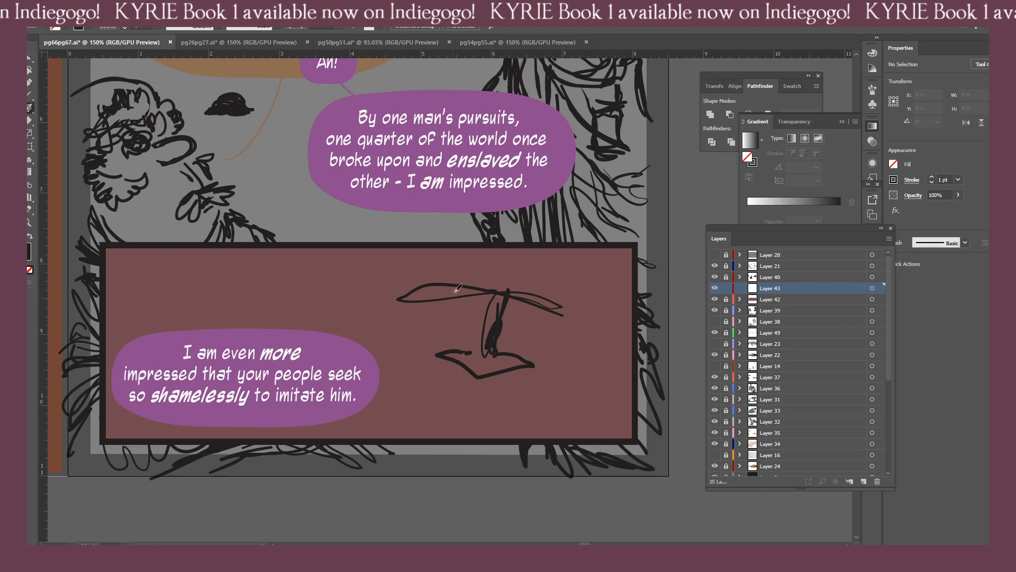
pyautogui.moveTo(460, 300)
pyautogui.mouseDown()
pyautogui.moveTo(432, 289)
pyautogui.moveTo(455, 280)
pyautogui.moveTo(466, 294)
pyautogui.moveTo(443, 290)
pyautogui.mouseUp()
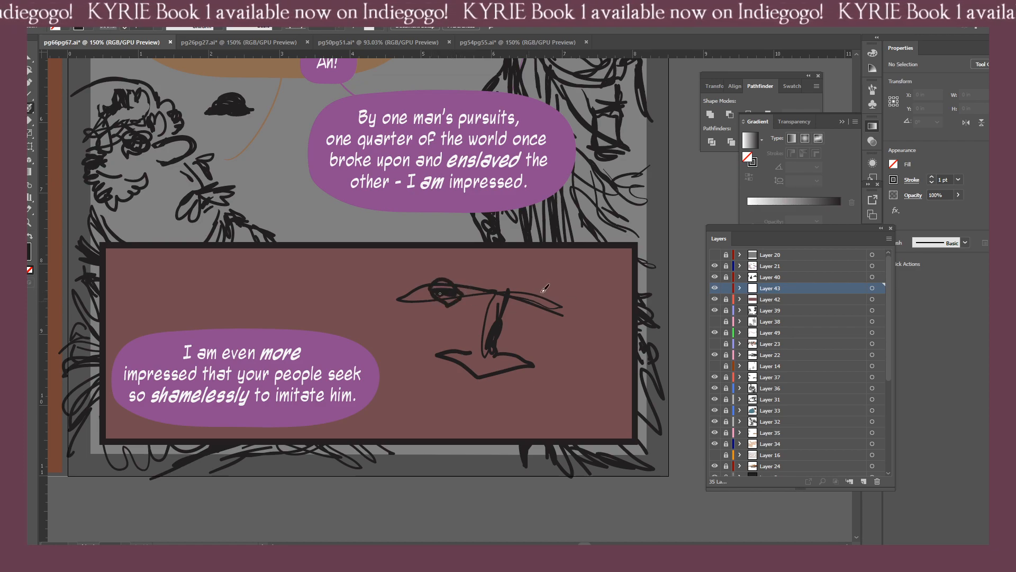
pyautogui.moveTo(532, 300)
pyautogui.mouseDown()
pyautogui.moveTo(559, 311)
pyautogui.moveTo(534, 313)
pyautogui.mouseUp()
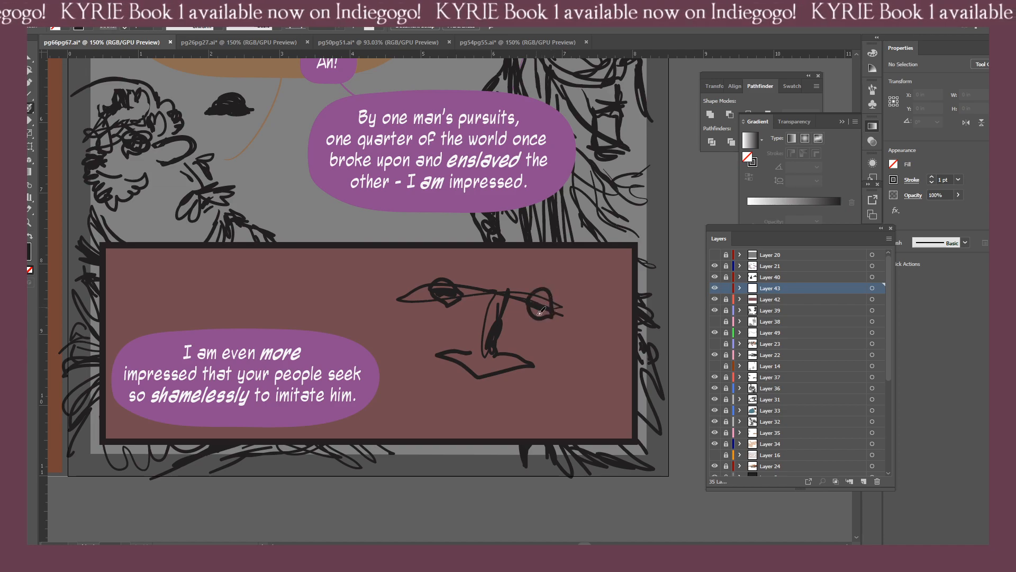
# Sketch the cheek and jaw contours on both sides of the bottom-panel face, redrawing the left cheek line.
pyautogui.moveTo(566, 319)
pyautogui.mouseDown()
pyautogui.moveTo(576, 336)
pyautogui.moveTo(559, 351)
pyautogui.mouseUp()
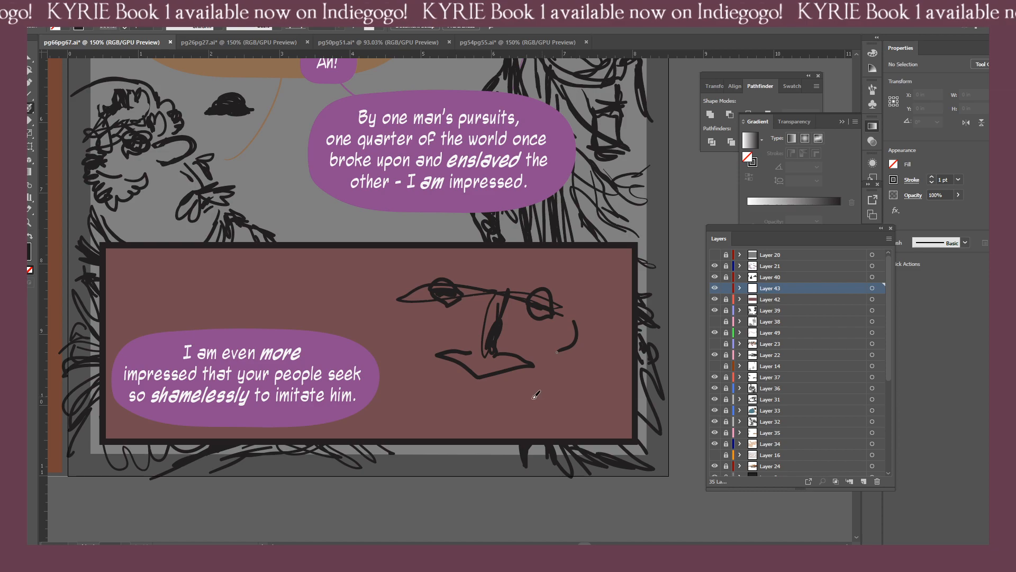
pyautogui.moveTo(412, 290)
pyautogui.mouseDown()
pyautogui.moveTo(424, 319)
pyautogui.moveTo(406, 339)
pyautogui.mouseUp()
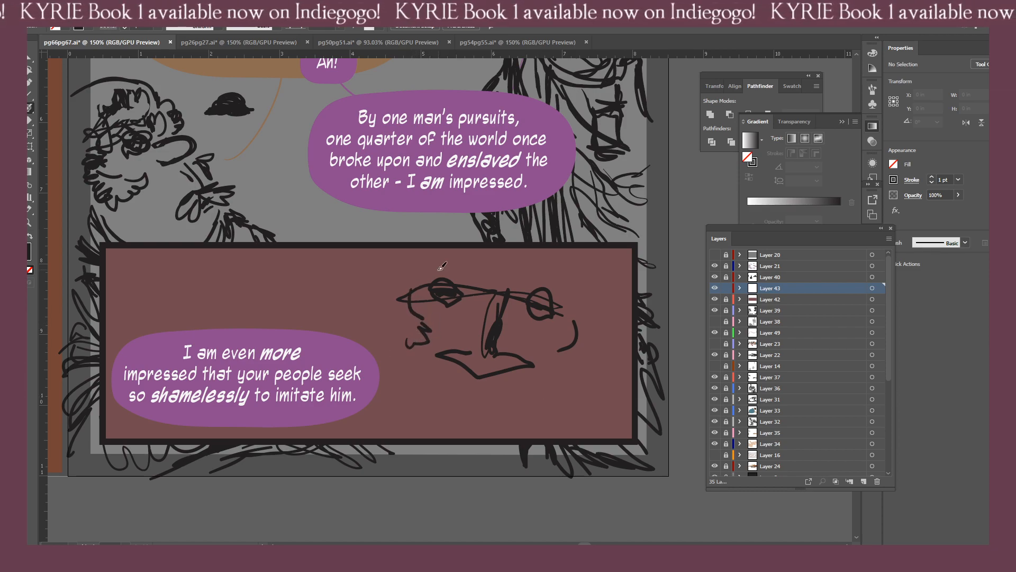
pyautogui.hotkey('ctrl', 'z')
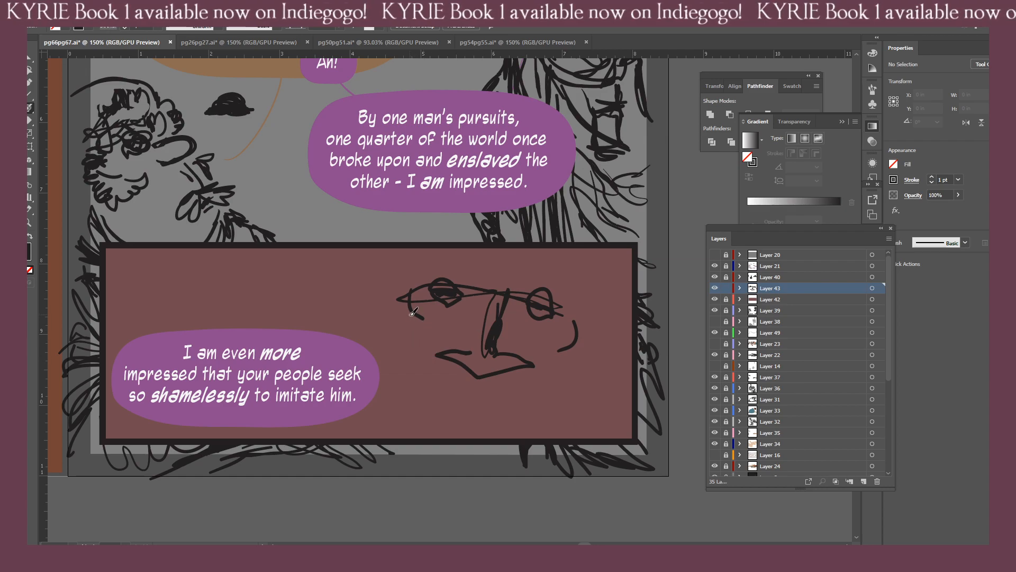
pyautogui.moveTo(411, 315); pyautogui.dragTo(434, 348)
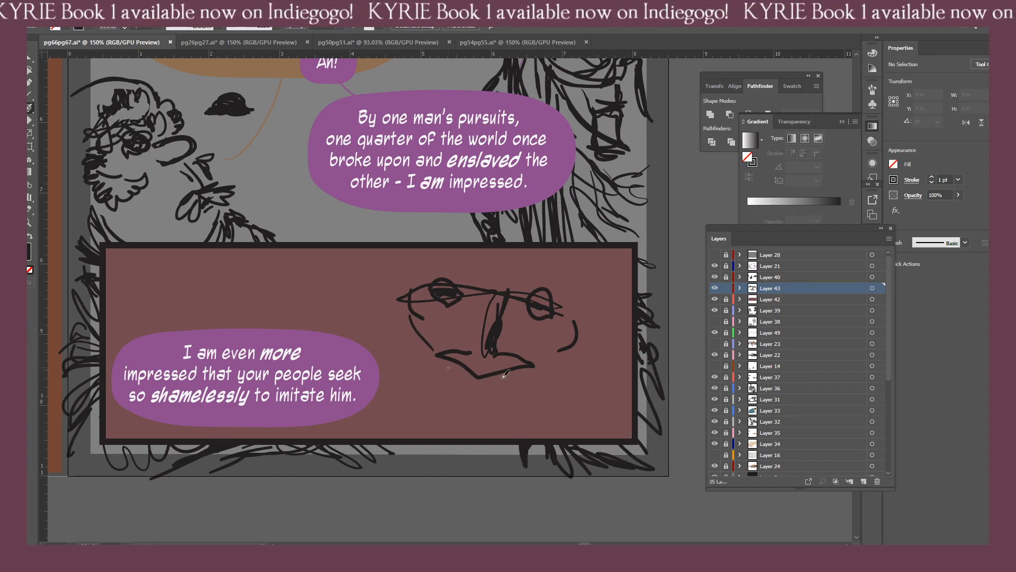
pyautogui.moveTo(512, 373)
pyautogui.mouseDown()
pyautogui.moveTo(548, 374)
pyautogui.moveTo(577, 350)
pyautogui.mouseUp()
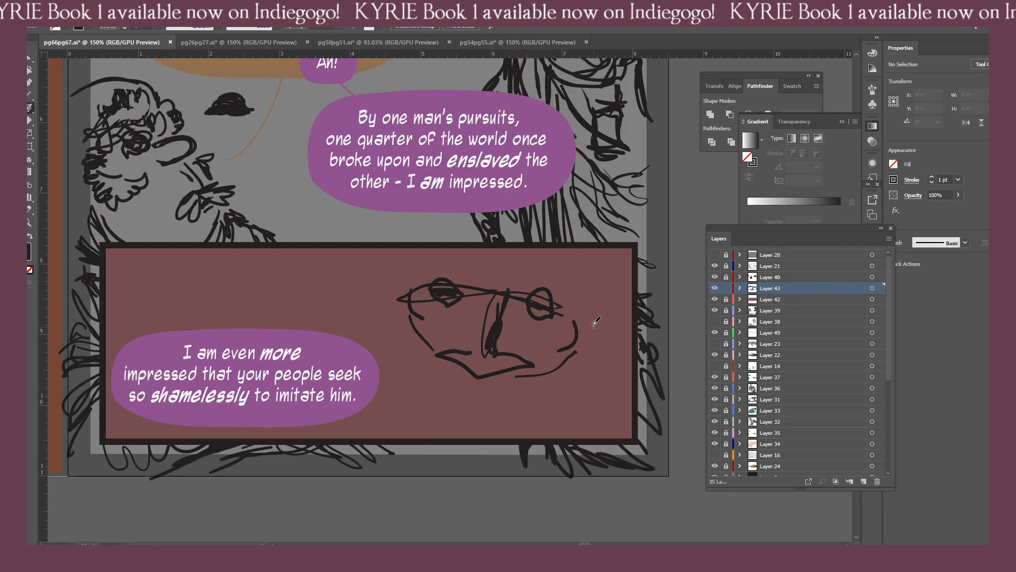
# Sketch scarf folds down the face's right side and wrapped beneath its mouth, reaching the panel's lower border.
pyautogui.moveTo(551, 385); pyautogui.dragTo(565, 374)
pyautogui.moveTo(595, 332); pyautogui.dragTo(572, 406)
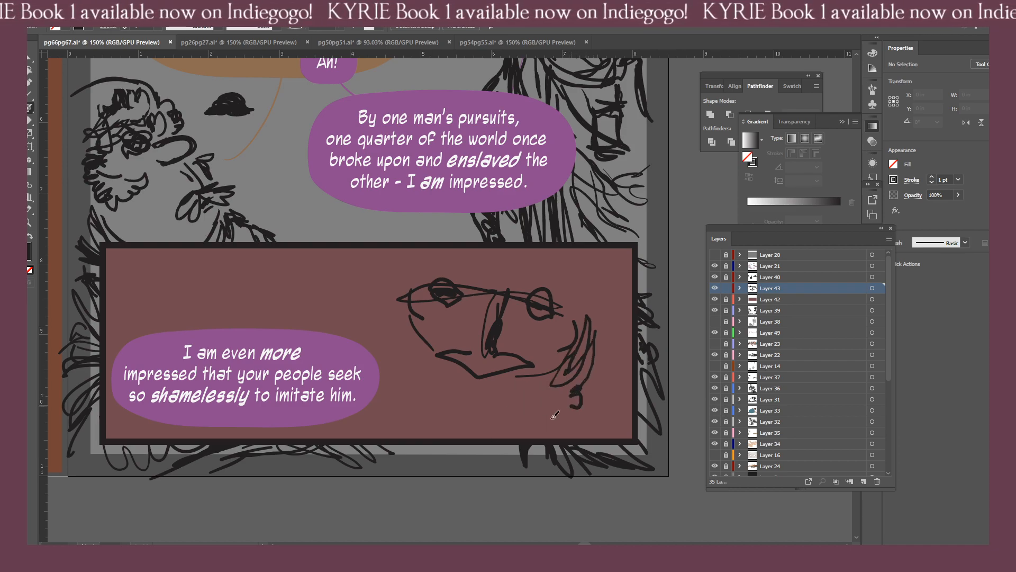
pyautogui.moveTo(576, 426); pyautogui.dragTo(591, 437)
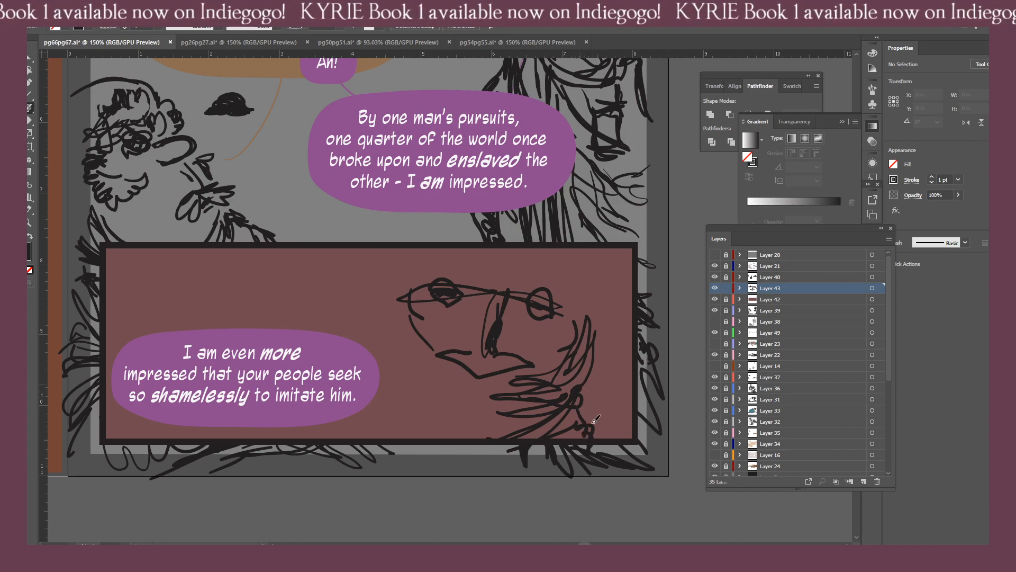
pyautogui.moveTo(579, 389); pyautogui.dragTo(600, 443)
pyautogui.moveTo(499, 414)
pyautogui.mouseDown()
pyautogui.moveTo(462, 414)
pyautogui.moveTo(417, 391)
pyautogui.moveTo(498, 405)
pyautogui.moveTo(410, 372)
pyautogui.moveTo(496, 406)
pyautogui.mouseUp()
pyautogui.moveTo(407, 364)
pyautogui.mouseDown()
pyautogui.moveTo(456, 390)
pyautogui.moveTo(504, 394)
pyautogui.moveTo(467, 388)
pyautogui.moveTo(500, 380)
pyautogui.mouseUp()
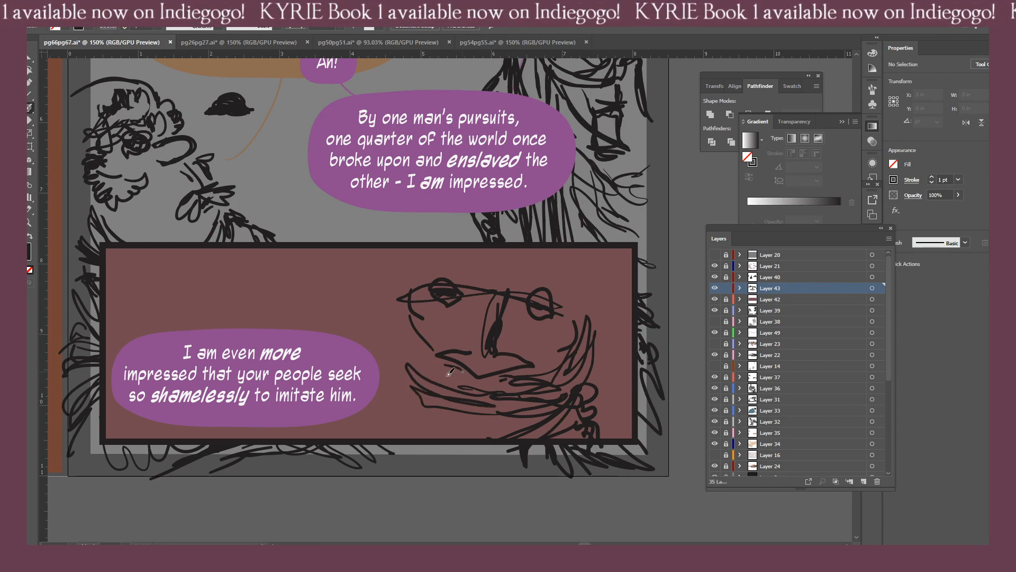
# Add scarf folds around the face's left cheek and neck, plus the outer edge of the cloth beside the balloon.
pyautogui.moveTo(405, 331)
pyautogui.mouseDown()
pyautogui.moveTo(447, 373)
pyautogui.moveTo(492, 392)
pyautogui.mouseUp()
pyautogui.moveTo(400, 341)
pyautogui.mouseDown()
pyautogui.moveTo(426, 393)
pyautogui.moveTo(483, 435)
pyautogui.mouseUp()
pyautogui.moveTo(390, 379); pyautogui.dragTo(415, 422)
pyautogui.moveTo(398, 397); pyautogui.dragTo(415, 450)
pyautogui.moveTo(372, 352); pyautogui.dragTo(405, 438)
pyautogui.moveTo(376, 322)
pyautogui.mouseDown()
pyautogui.moveTo(372, 355)
pyautogui.moveTo(372, 341)
pyautogui.mouseUp()
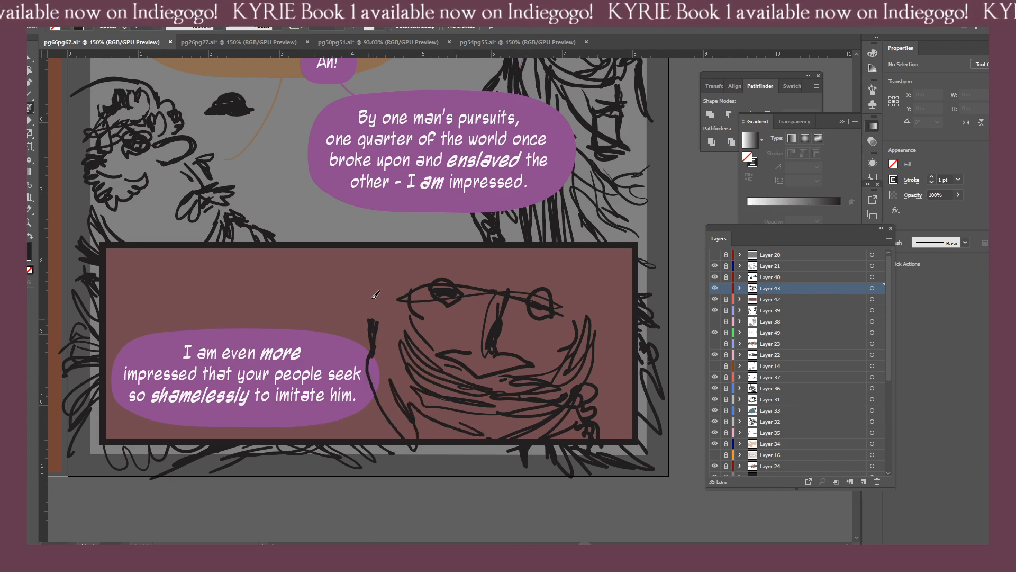
# Sketch the headscarf's left edge and its band over the forehead, redrawing the curve down to the right temple.
pyautogui.moveTo(367, 239); pyautogui.dragTo(369, 320)
pyautogui.moveTo(376, 250); pyautogui.dragTo(388, 286)
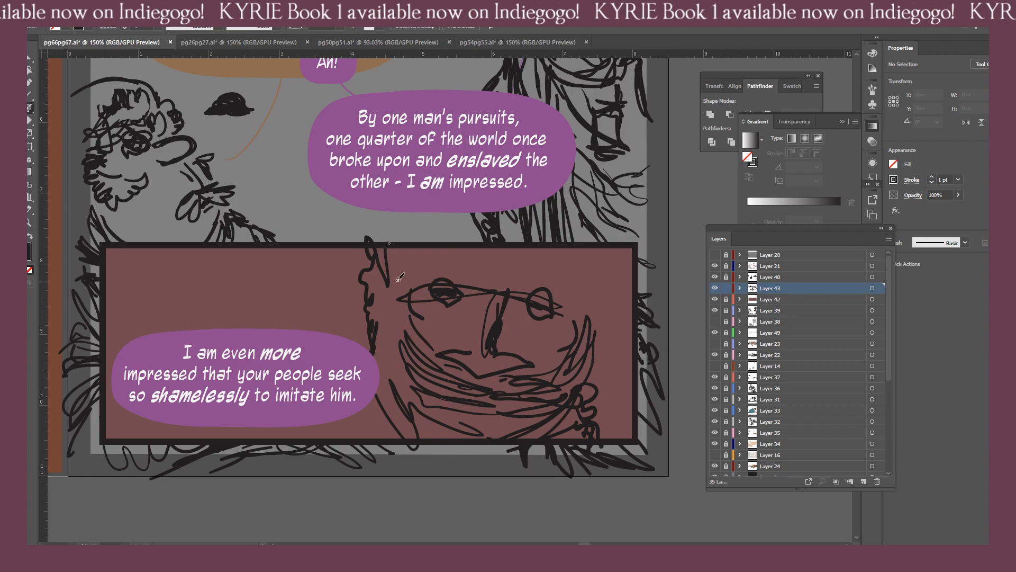
pyautogui.click(399, 283)
pyautogui.moveTo(439, 246)
pyautogui.mouseDown()
pyautogui.moveTo(542, 265)
pyautogui.moveTo(623, 295)
pyautogui.moveTo(575, 295)
pyautogui.moveTo(487, 252)
pyautogui.moveTo(433, 259)
pyautogui.moveTo(520, 258)
pyautogui.mouseUp()
pyautogui.moveTo(473, 262)
pyautogui.mouseDown()
pyautogui.moveTo(551, 269)
pyautogui.moveTo(574, 288)
pyautogui.mouseUp()
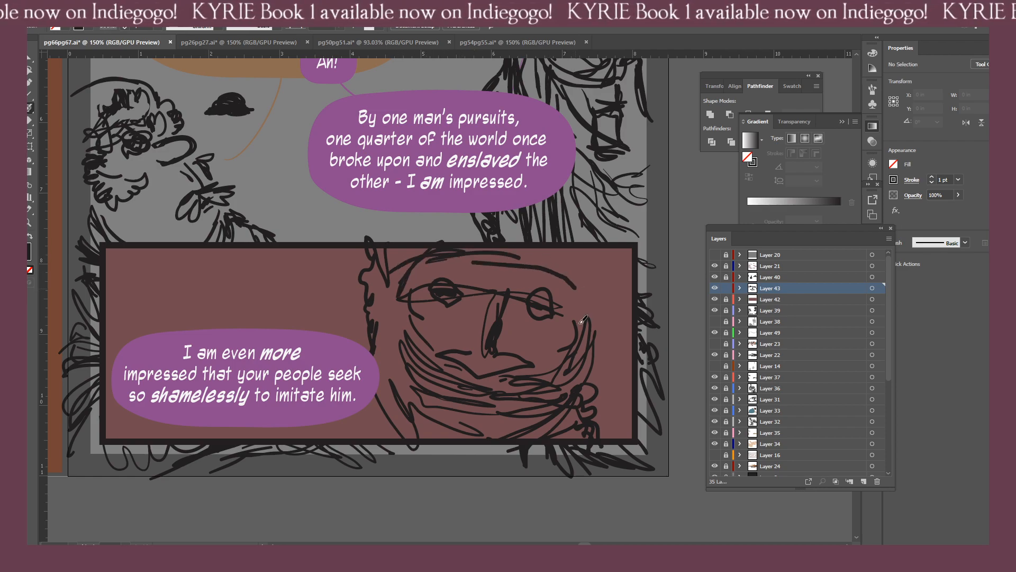
pyautogui.hotkey('ctrl', 'z')
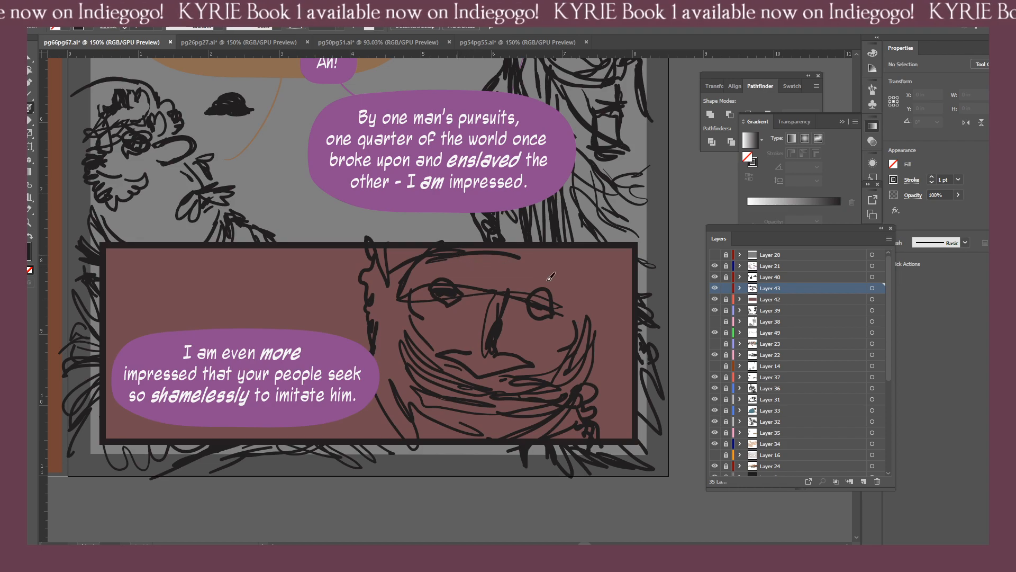
pyautogui.moveTo(579, 317)
pyautogui.mouseDown()
pyautogui.moveTo(581, 286)
pyautogui.moveTo(533, 260)
pyautogui.mouseUp()
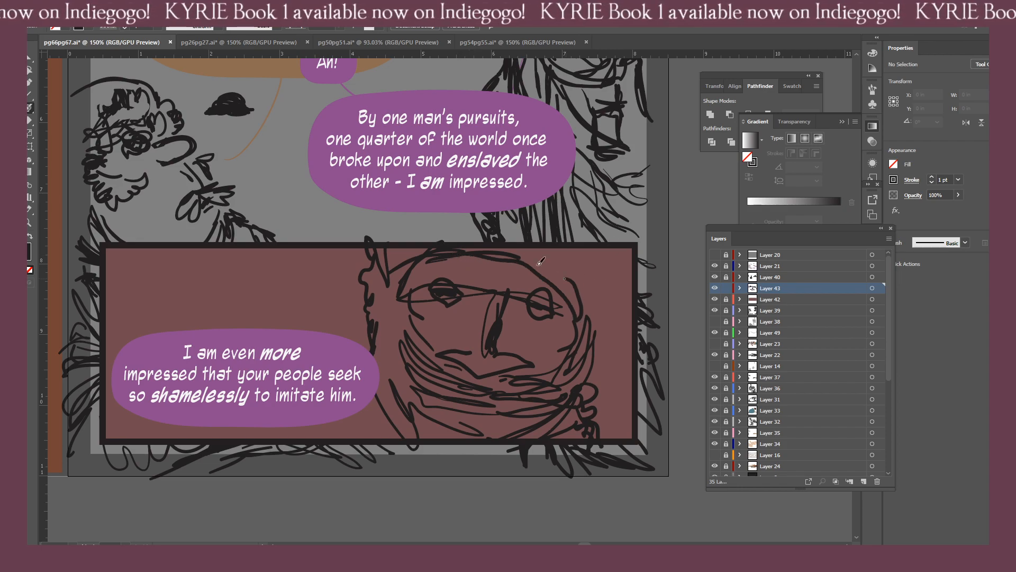
pyautogui.hotkey('ctrl', 'z')
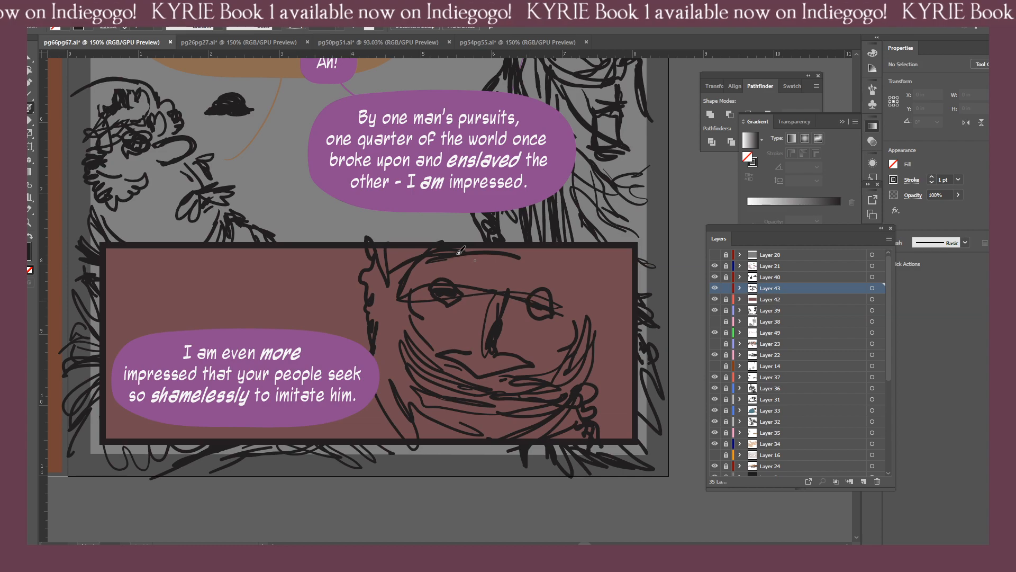
pyautogui.moveTo(525, 255)
pyautogui.mouseDown()
pyautogui.moveTo(567, 286)
pyautogui.moveTo(581, 320)
pyautogui.mouseUp()
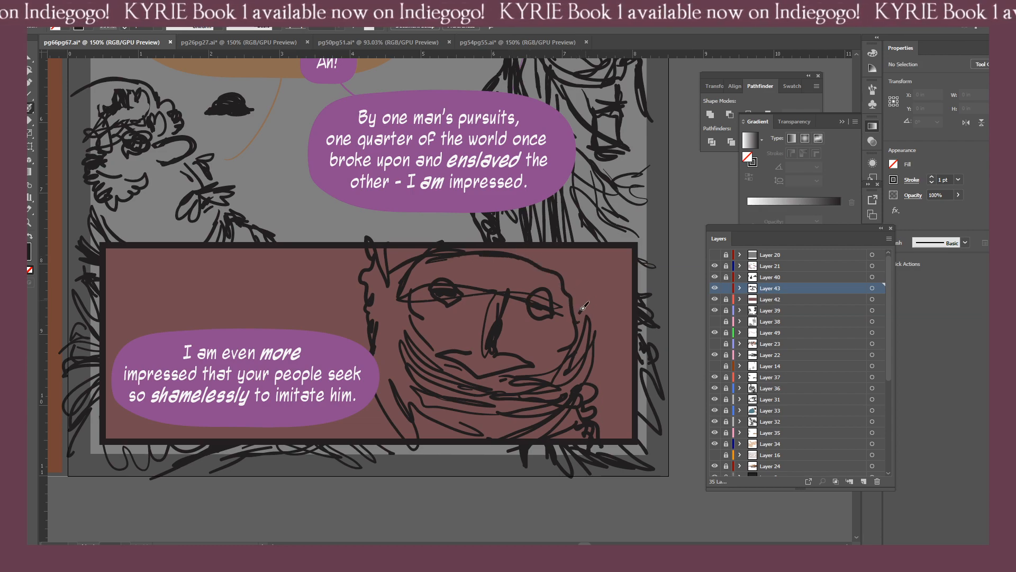
# Add the outer headscarf curves at the right temple and rough strokes below the bottom panel's speech balloon.
pyautogui.moveTo(521, 249); pyautogui.dragTo(577, 307)
pyautogui.moveTo(567, 250); pyautogui.dragTo(581, 323)
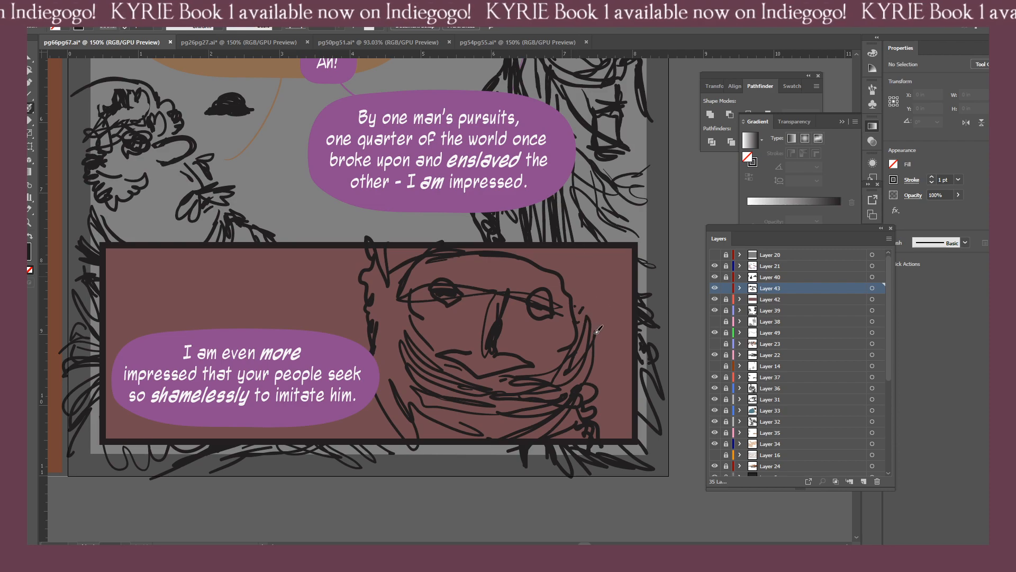
pyautogui.moveTo(632, 279); pyautogui.dragTo(586, 327)
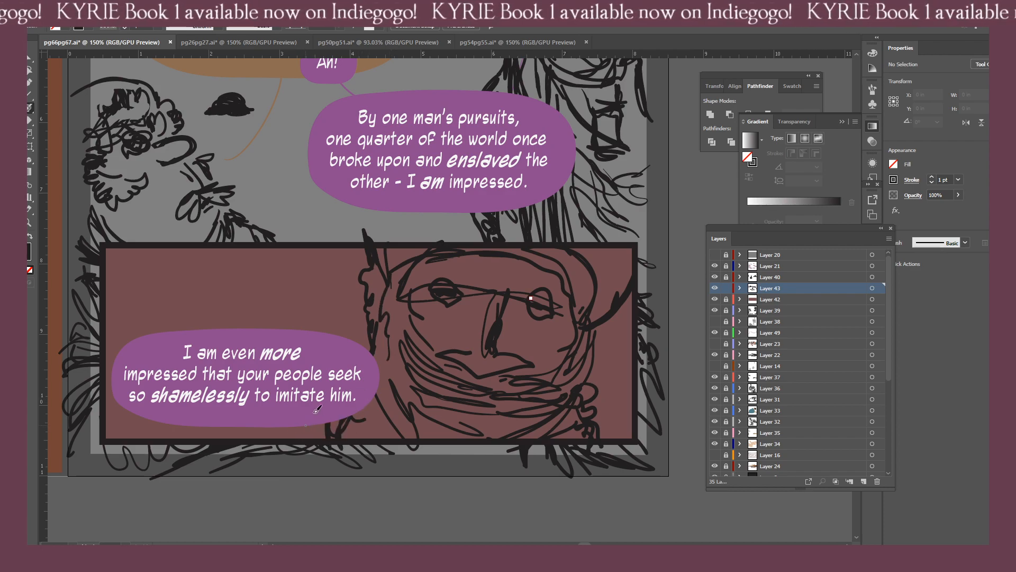
pyautogui.moveTo(294, 421); pyautogui.dragTo(202, 445)
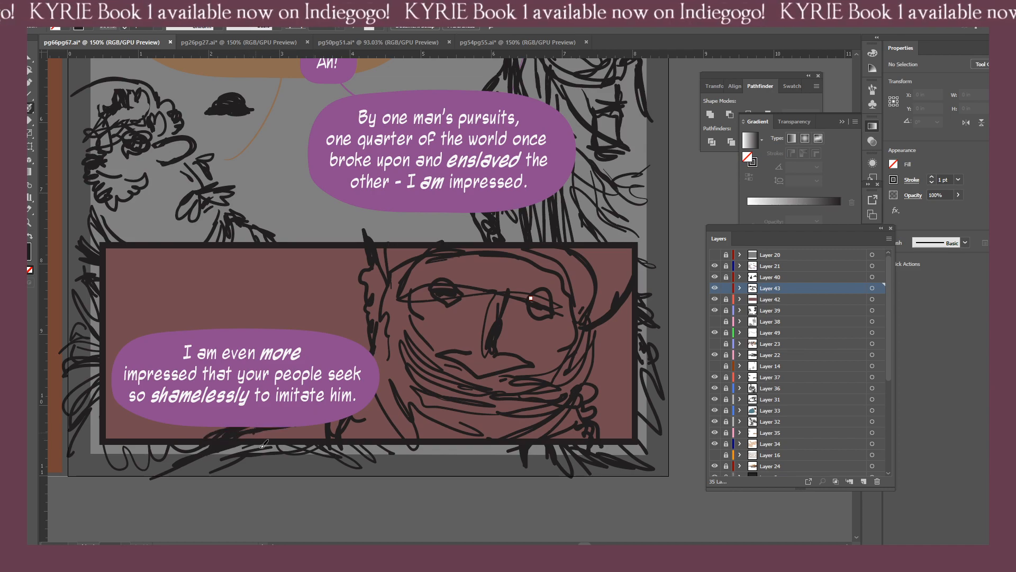
# Lock Layer 43, then make Layer 40 the active layer and unlock it.
pyautogui.scroll(-5, 283, 476)
pyautogui.scroll(3, 297, 471)
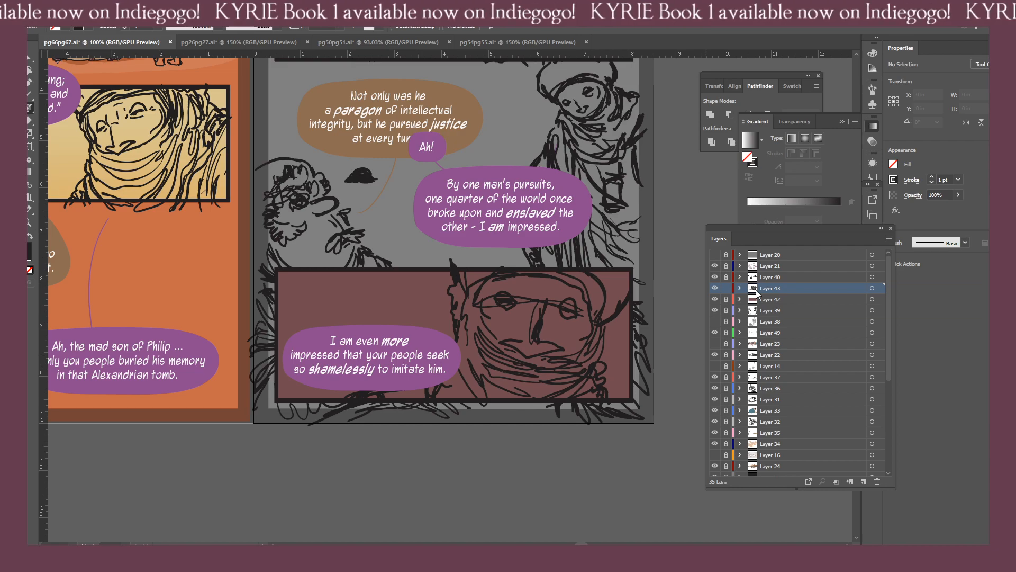
pyautogui.click(726, 288)
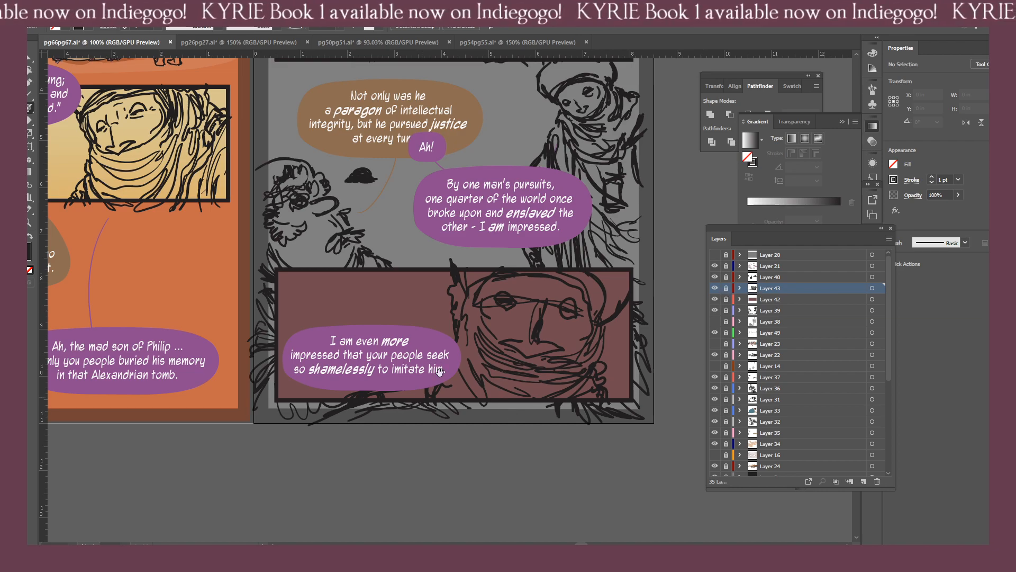
pyautogui.scroll(-4, 379, 366)
pyautogui.scroll(2, 450, 460)
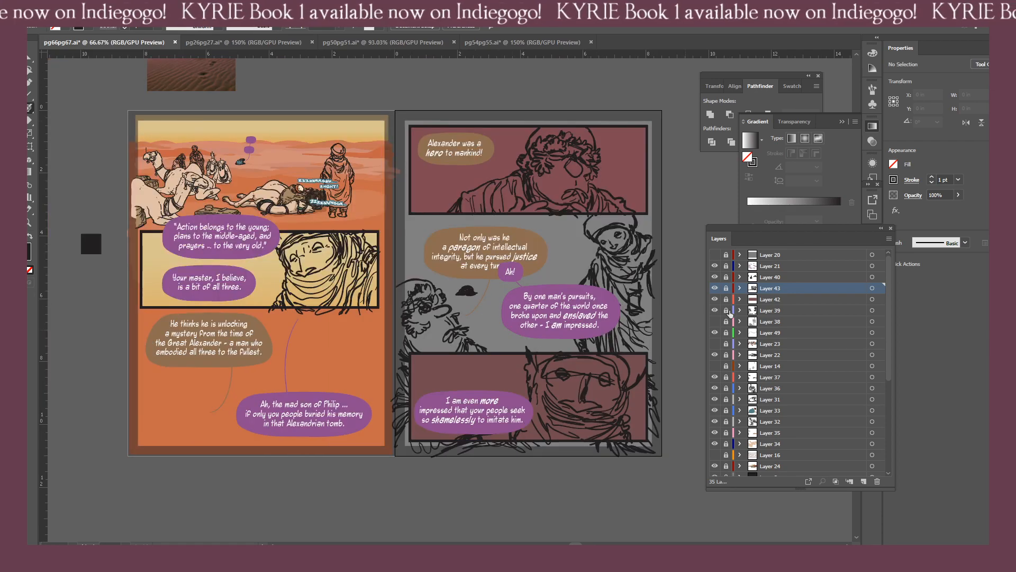
pyautogui.click(714, 286)
pyautogui.click(764, 280)
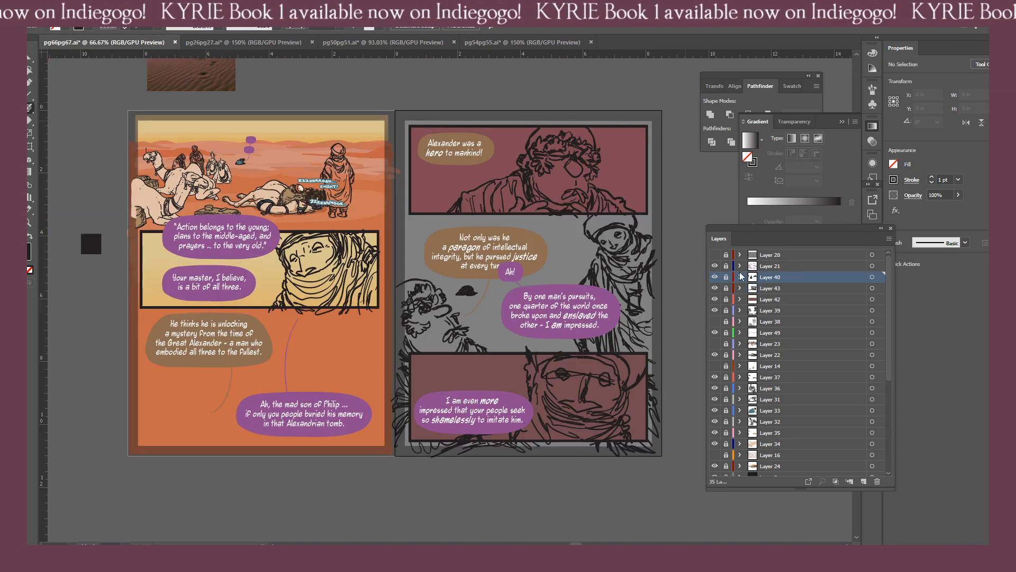
pyautogui.click(725, 278)
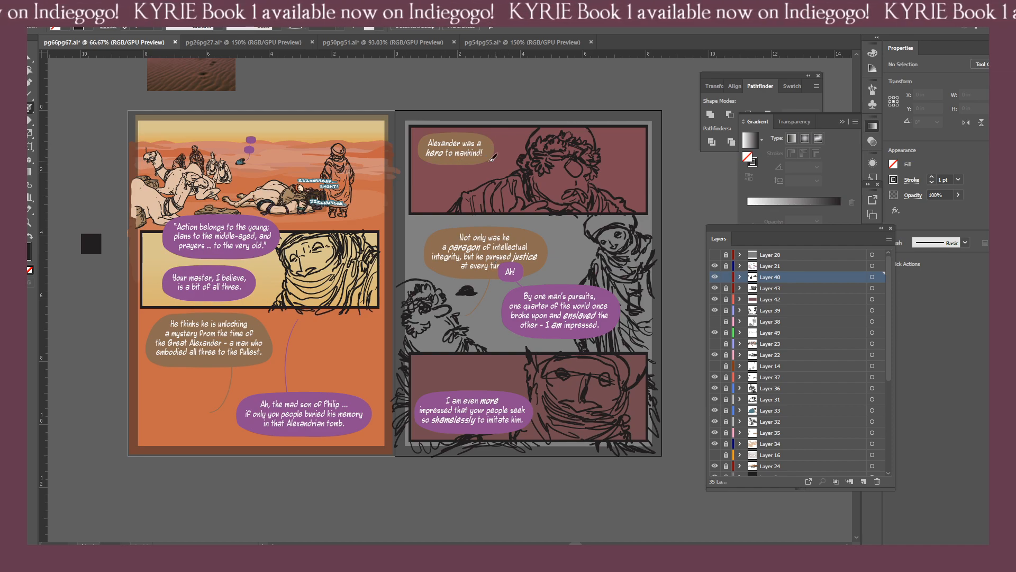
# Sketch the left-hand outer shoulder curve of the wreathed figure in page 67's top panel, erasing the part outside the panel.
pyautogui.moveTo(516, 149)
pyautogui.mouseDown()
pyautogui.moveTo(485, 137)
pyautogui.moveTo(403, 178)
pyautogui.moveTo(451, 211)
pyautogui.mouseUp()
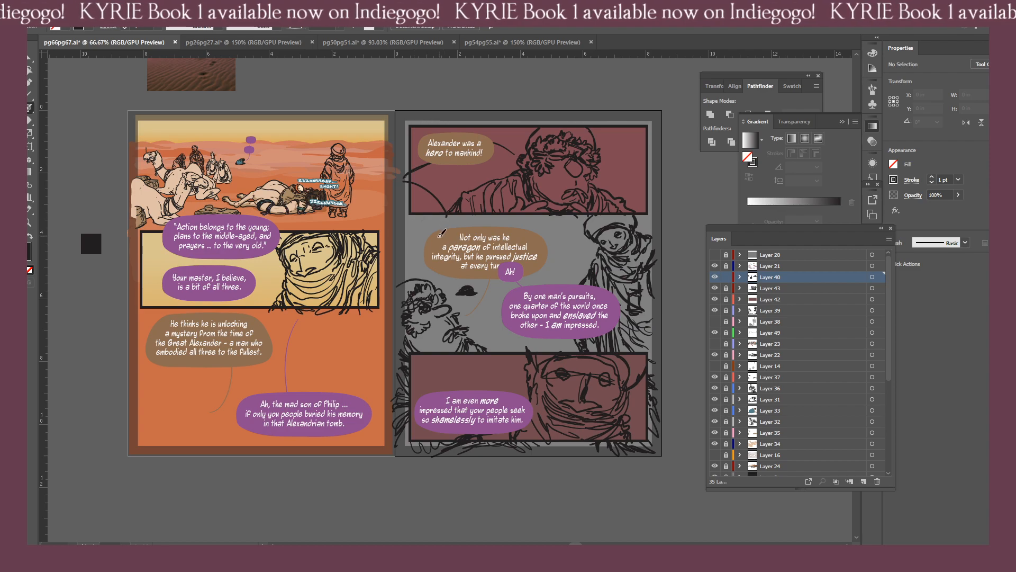
pyautogui.hotkey('ctrl', 'z')
pyautogui.hotkey('shift', 'e')
pyautogui.moveTo(403, 171)
pyautogui.mouseDown()
pyautogui.moveTo(414, 171)
pyautogui.moveTo(404, 179)
pyautogui.mouseUp()
pyautogui.press('b')
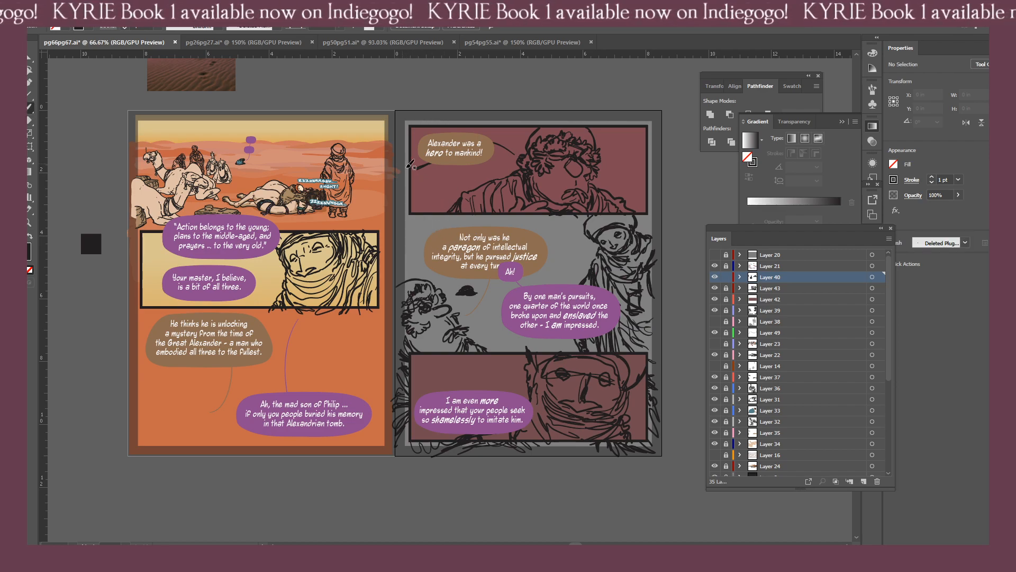
pyautogui.hotkey('shift', 'b')
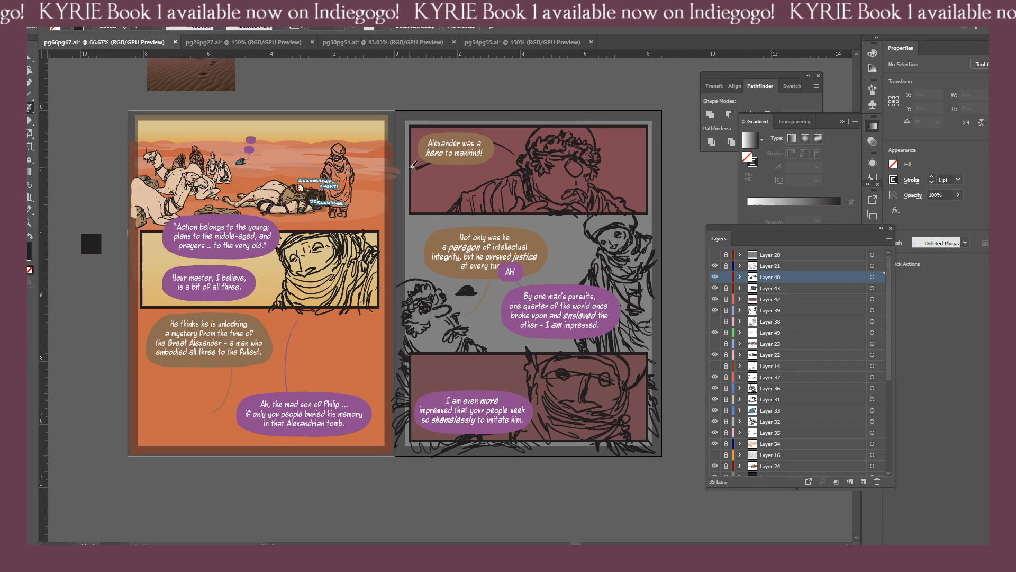
pyautogui.moveTo(431, 179); pyautogui.dragTo(451, 200)
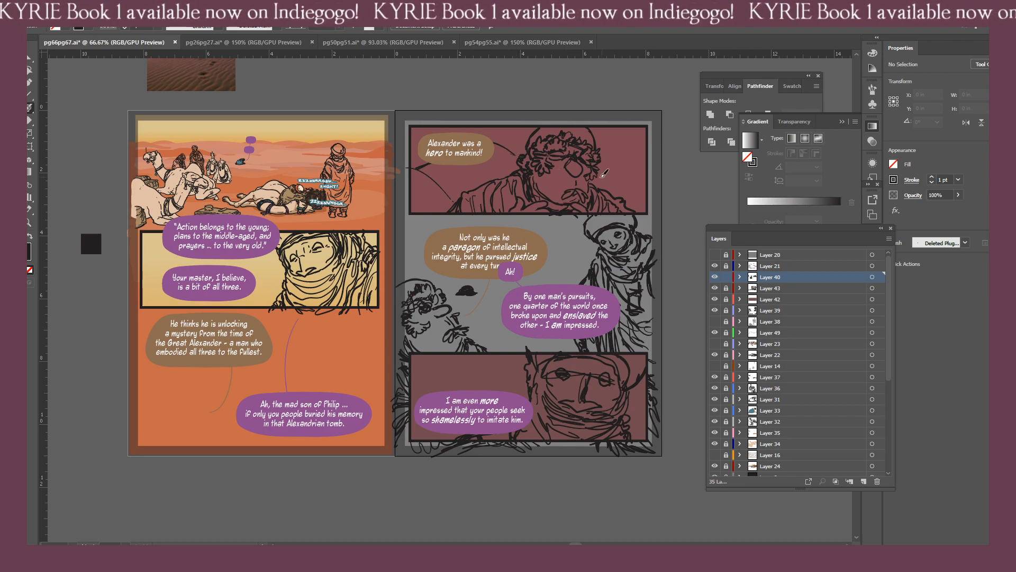
# Sketch the right-hand outer shoulder curve of the wreathed figure past the top panel's border, replacing the first attempt.
pyautogui.moveTo(606, 180); pyautogui.dragTo(662, 213)
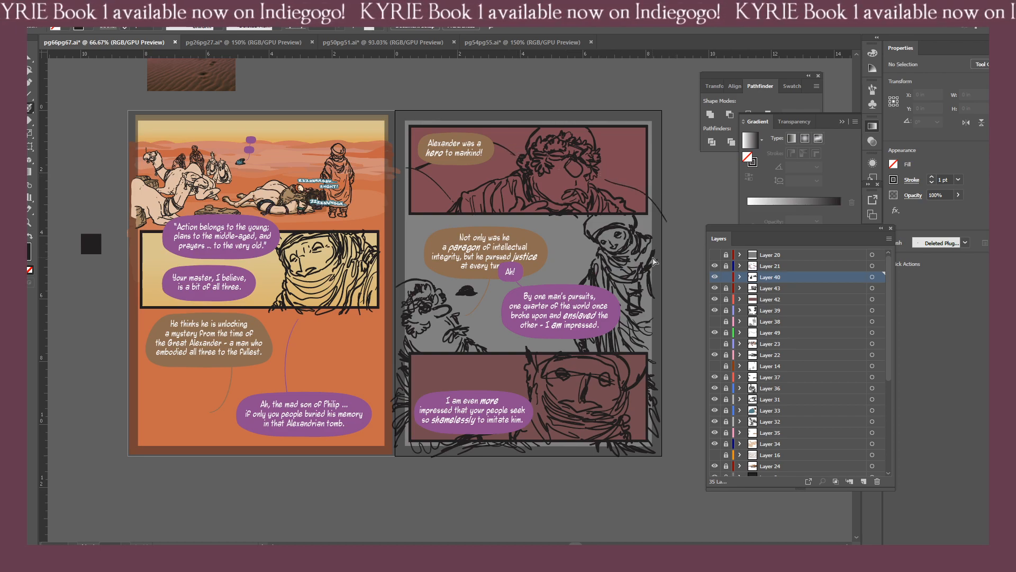
pyautogui.hotkey('ctrl', 'z')
pyautogui.moveTo(600, 170)
pyautogui.mouseDown()
pyautogui.moveTo(644, 194)
pyautogui.moveTo(670, 220)
pyautogui.mouseUp()
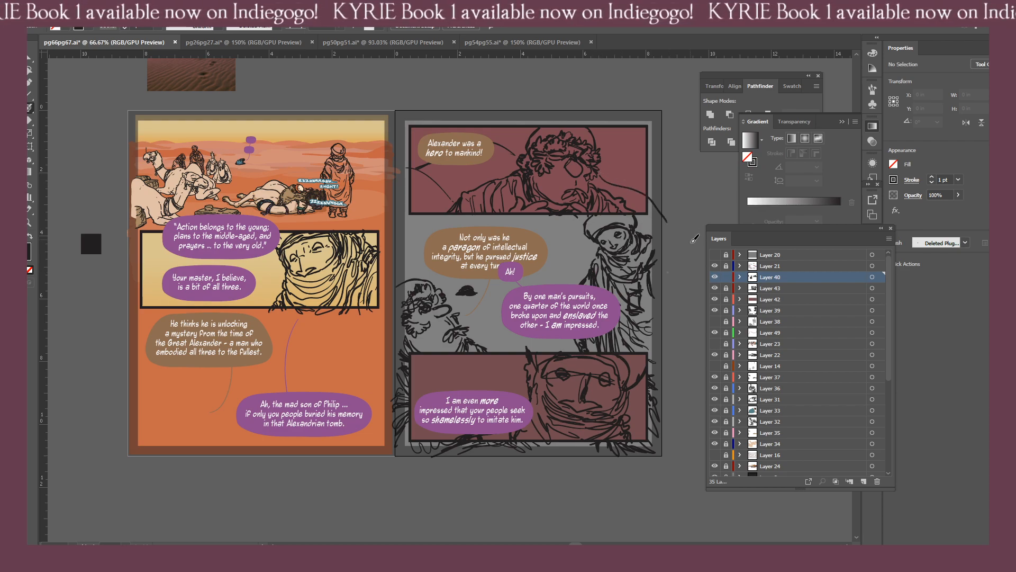
# Erase the end of the right-hand shoulder curve that overruns the border of page 67's top panel.
pyautogui.hotkey('shift', 'e')
pyautogui.moveTo(654, 212); pyautogui.dragTo(673, 229)
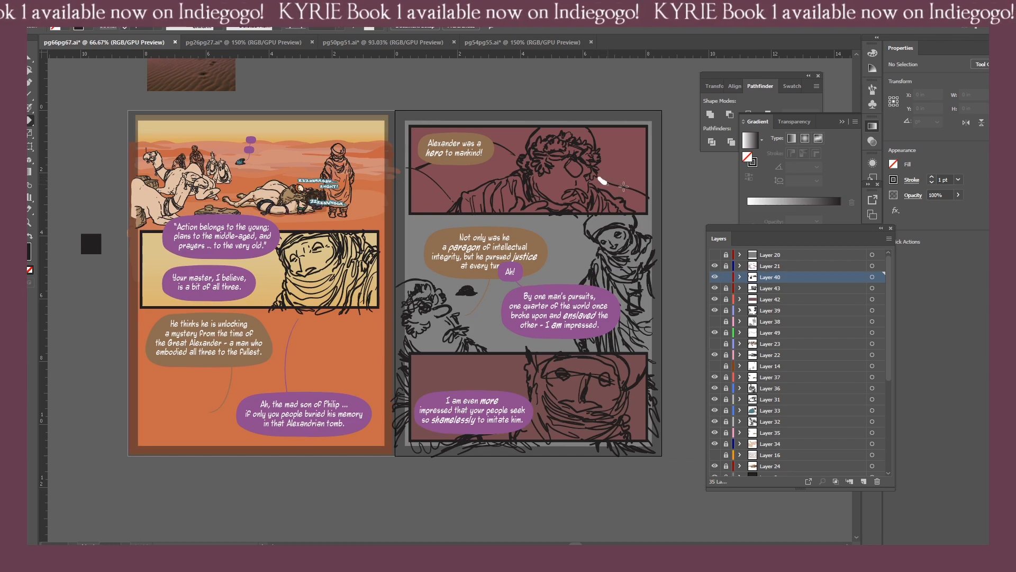
pyautogui.press('b')
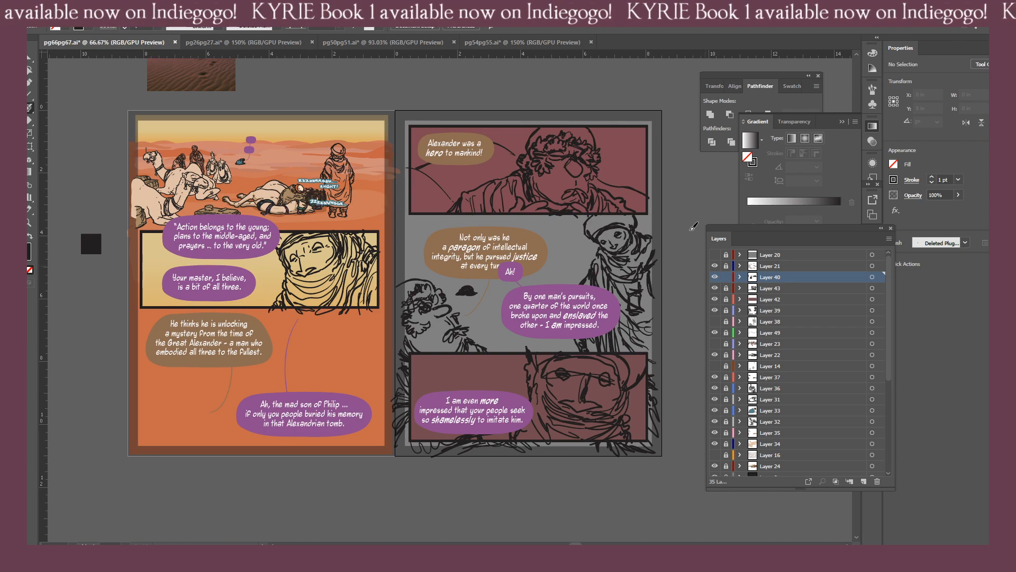
pyautogui.hotkey('shift', 'e')
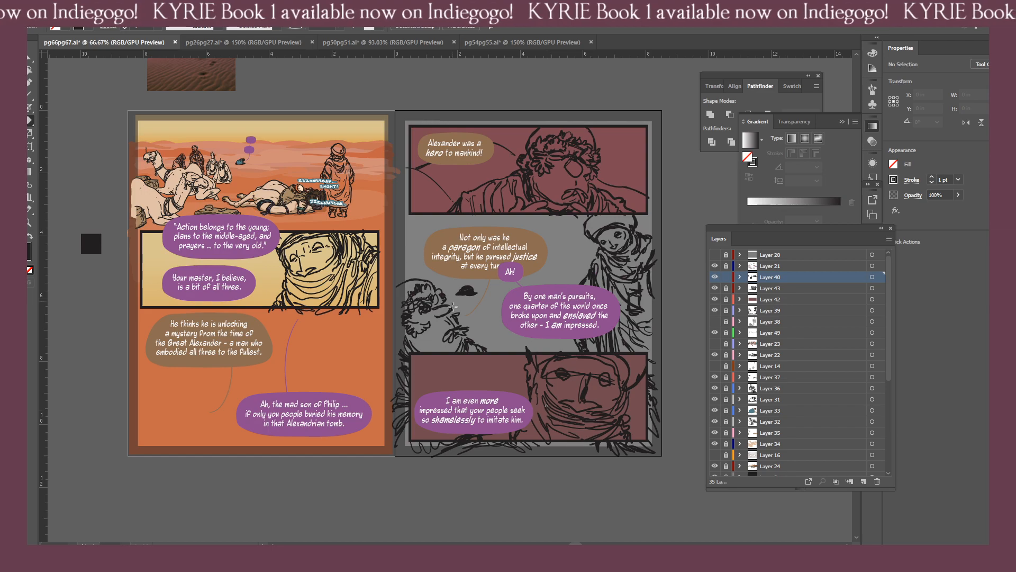
# Lock Layer 40 and hide and reshow Layers 43 and 40 to check which artwork each one holds.
pyautogui.click(726, 276)
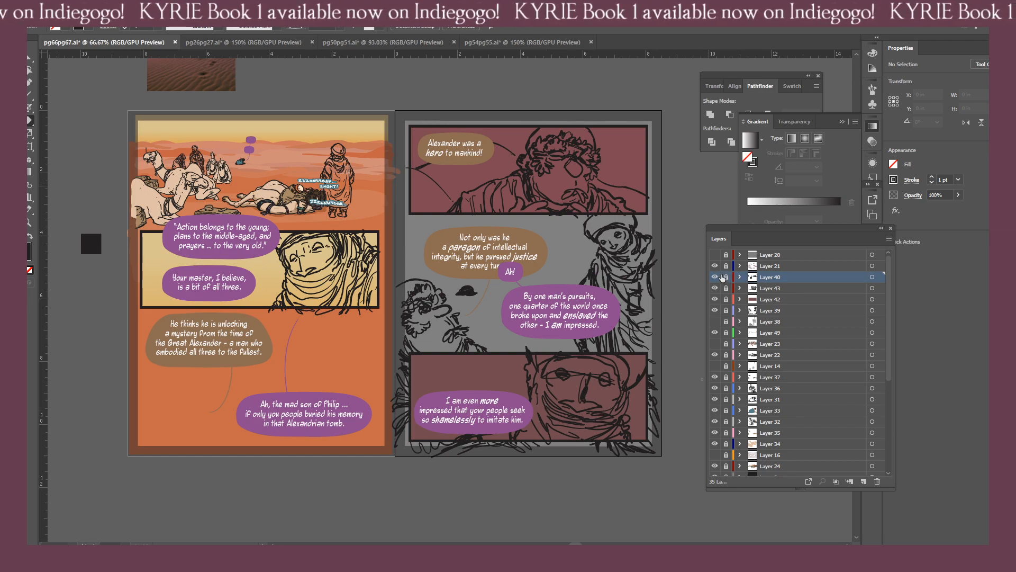
pyautogui.click(714, 288)
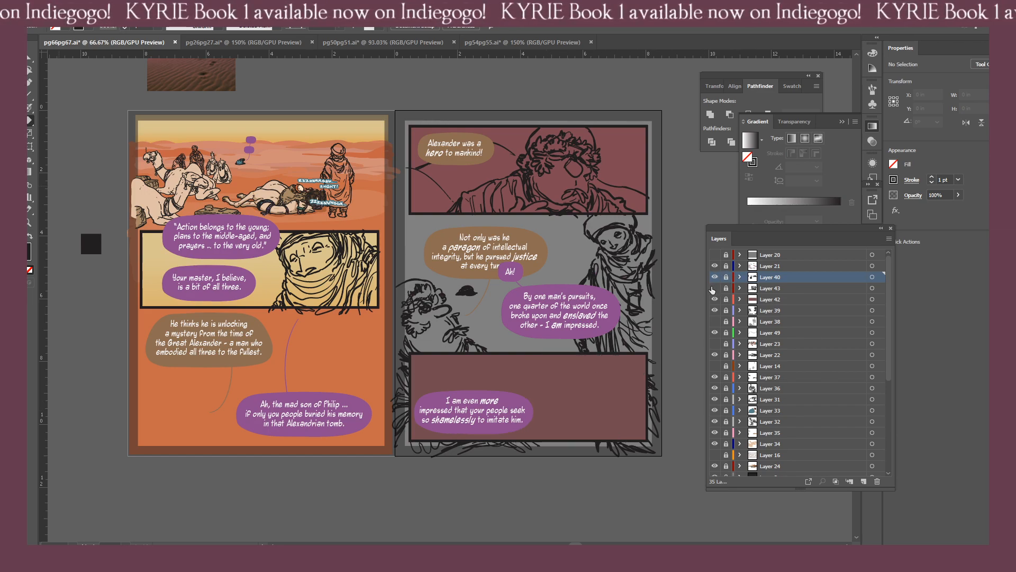
pyautogui.click(715, 288)
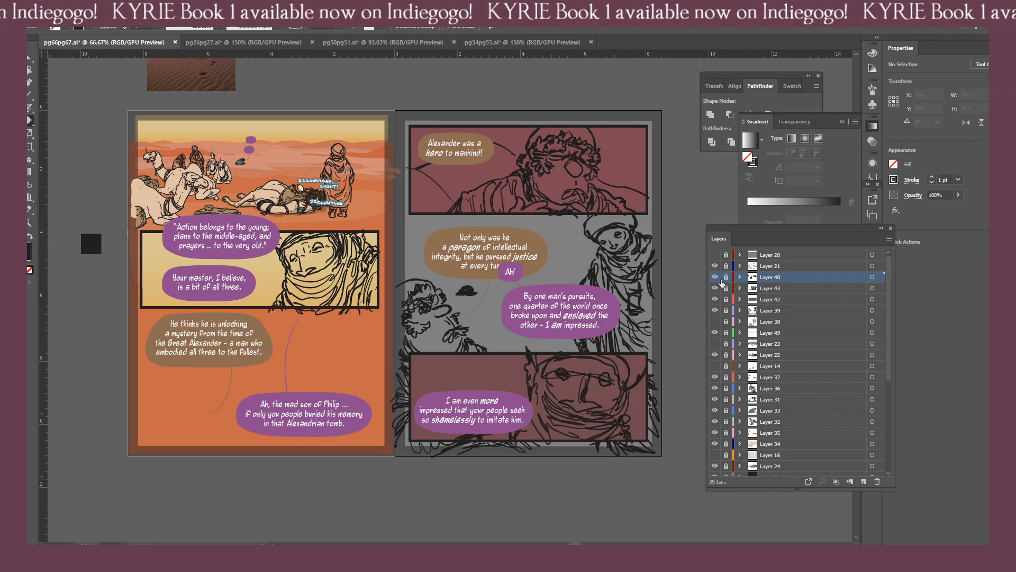
pyautogui.click(715, 278)
pyautogui.click(715, 277)
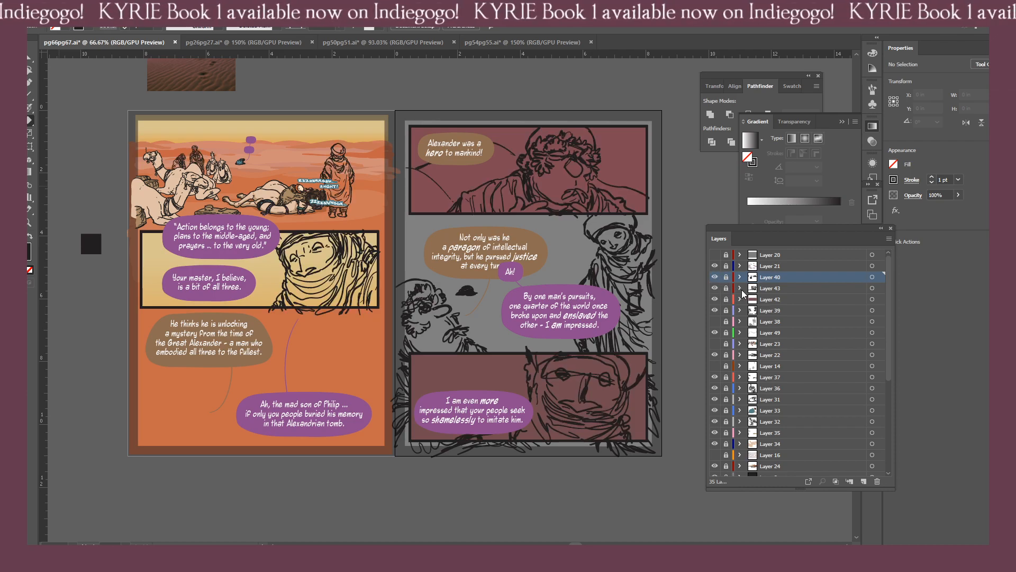
# Unlock Layers 43 and 40, group the bottom-panel face artwork on Layer 43, then lock Layer 43 and select Layer 40's artwork.
pyautogui.click(726, 288)
pyautogui.click(726, 277)
pyautogui.click(874, 288)
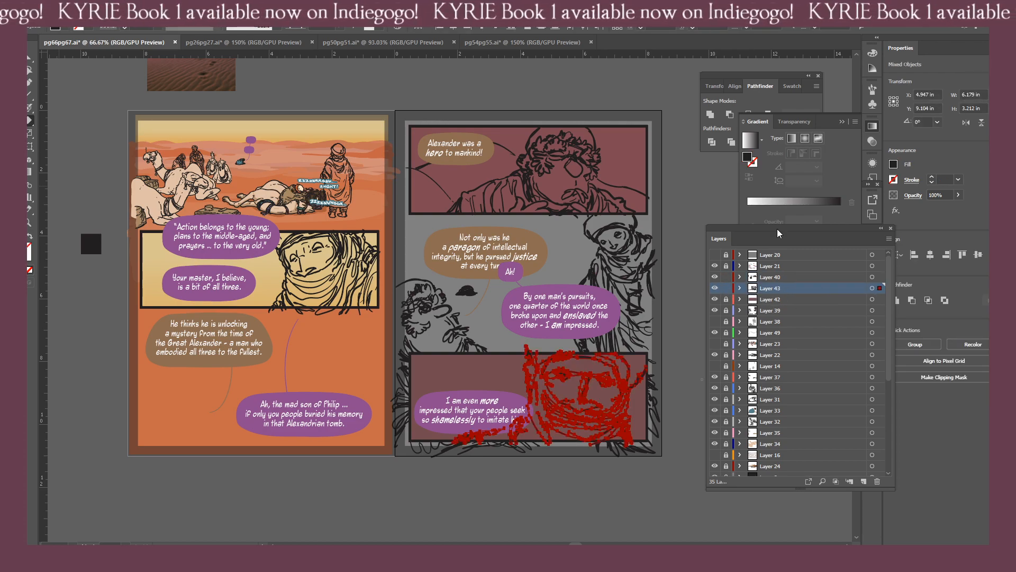
pyautogui.hotkey('ctrl', 'g')
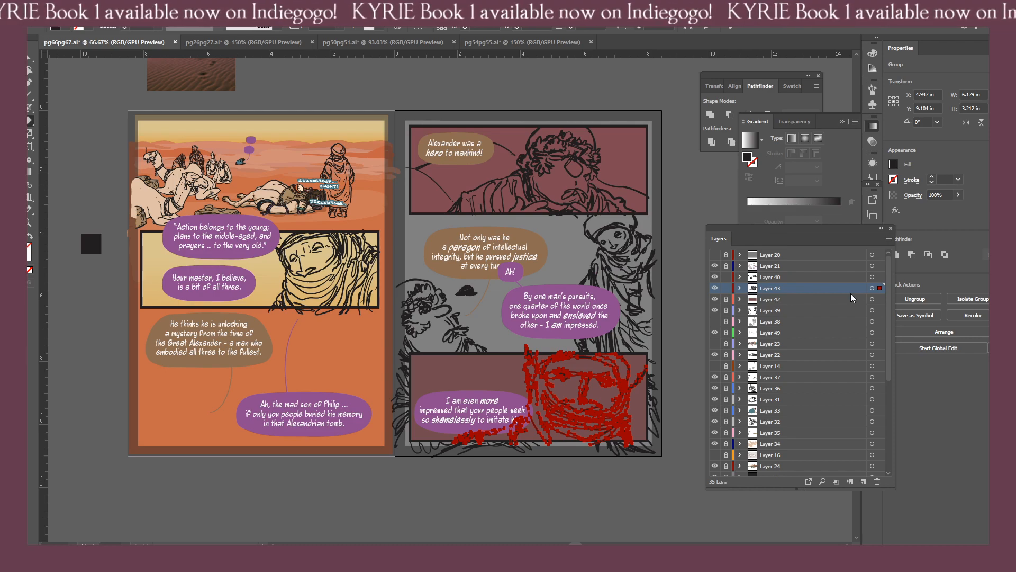
pyautogui.click(726, 288)
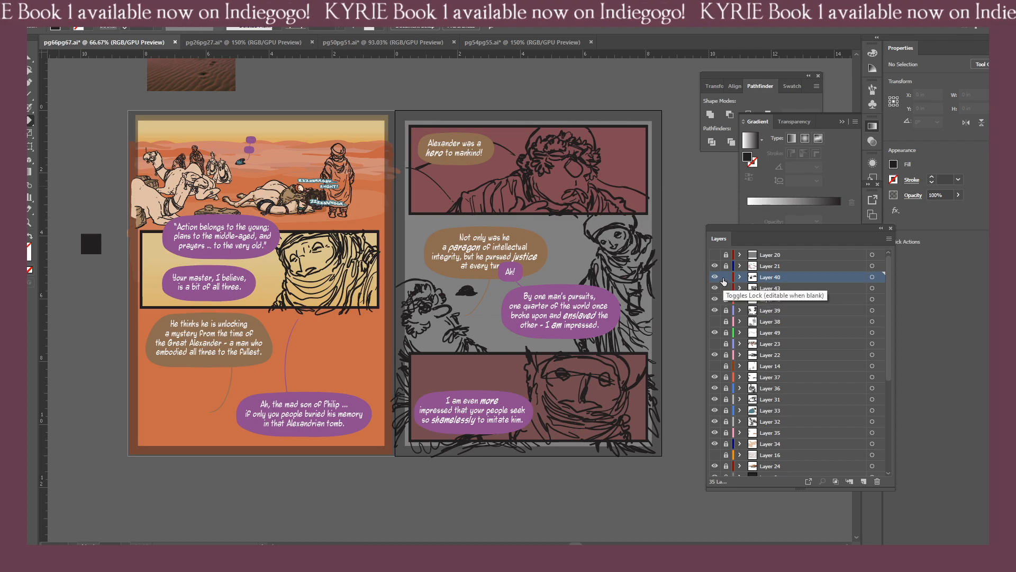
pyautogui.click(877, 276)
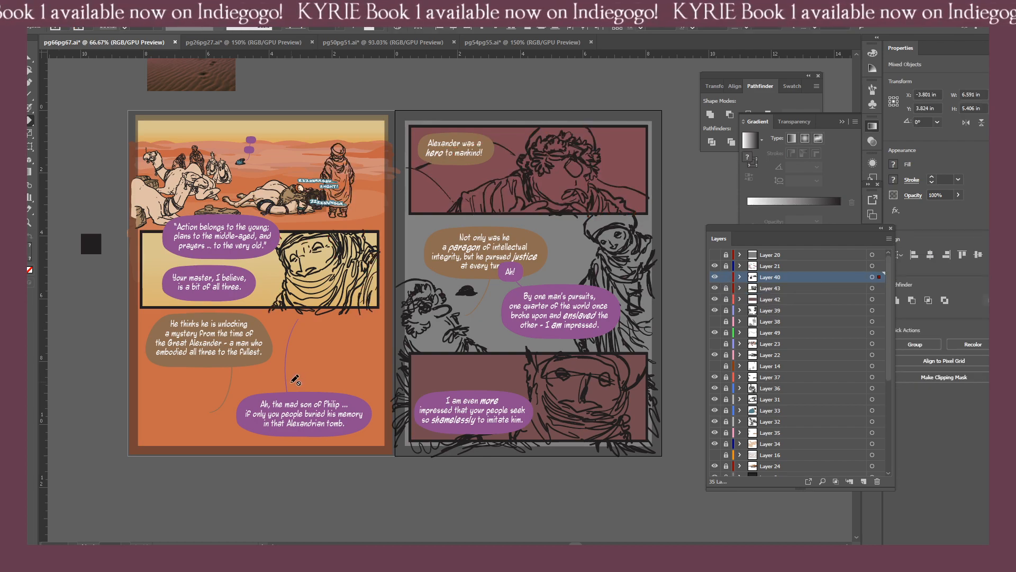
# Show the faded rough sketches of Layer 38 on page 66.
pyautogui.press('b')
pyautogui.moveTo(264, 382); pyautogui.dragTo(326, 351)
pyautogui.click(713, 321)
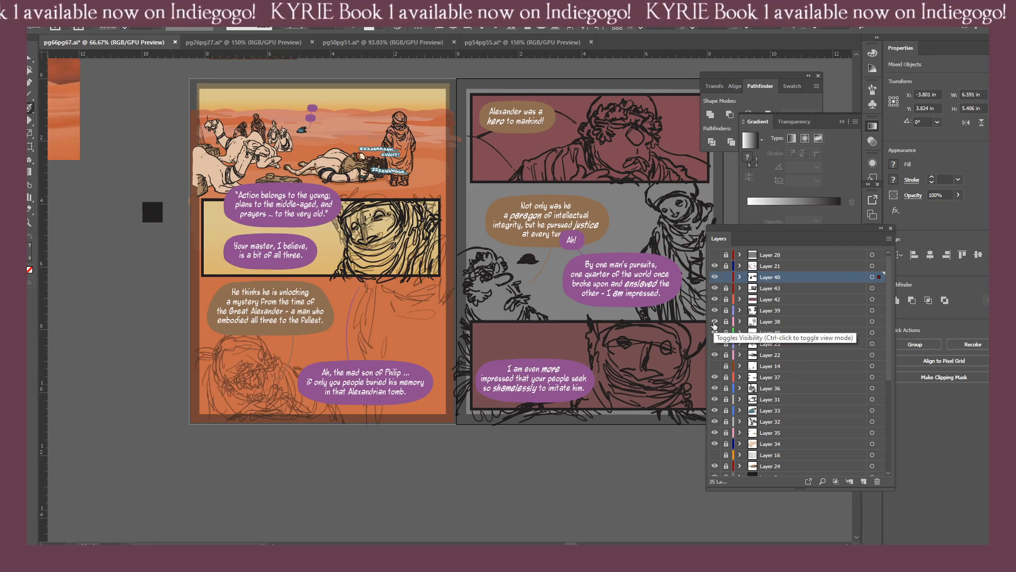
pyautogui.click(714, 322)
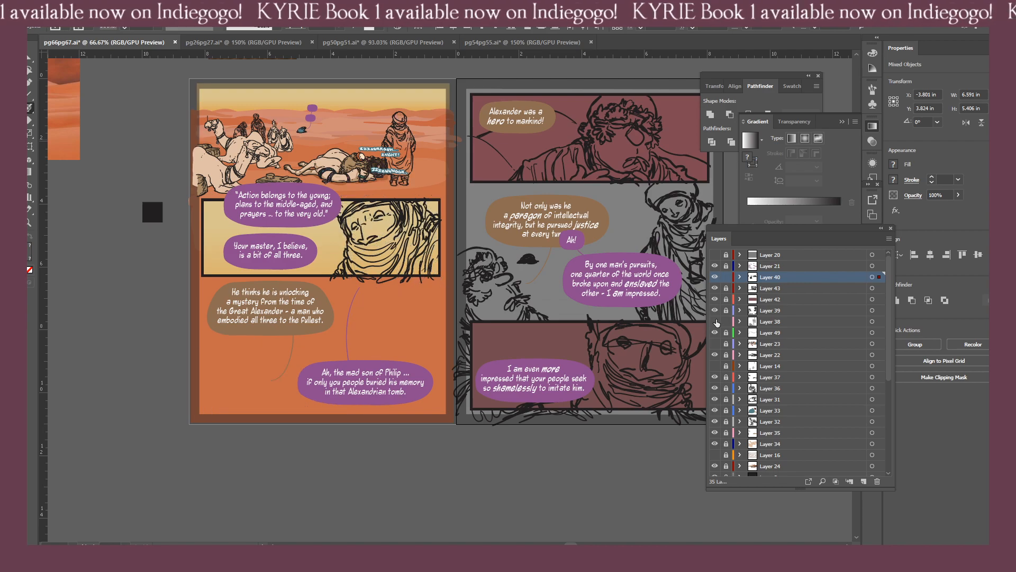
pyautogui.click(714, 322)
# Select Layer 38's artwork, erase its rough head sketch from page 66's middle panel, and lock the layer.
pyautogui.click(765, 321)
pyautogui.click(879, 322)
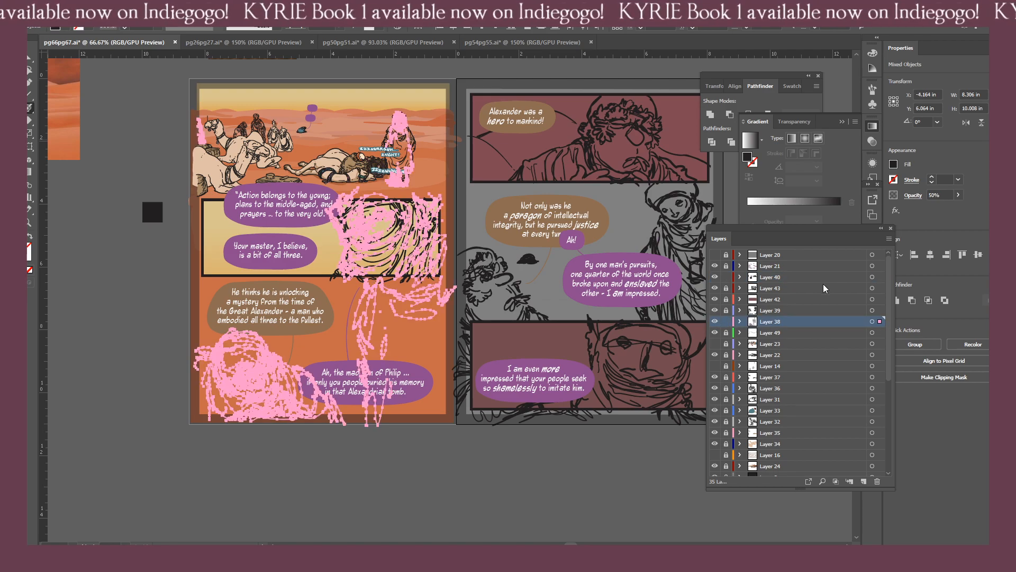
pyautogui.hotkey('shift', 'e')
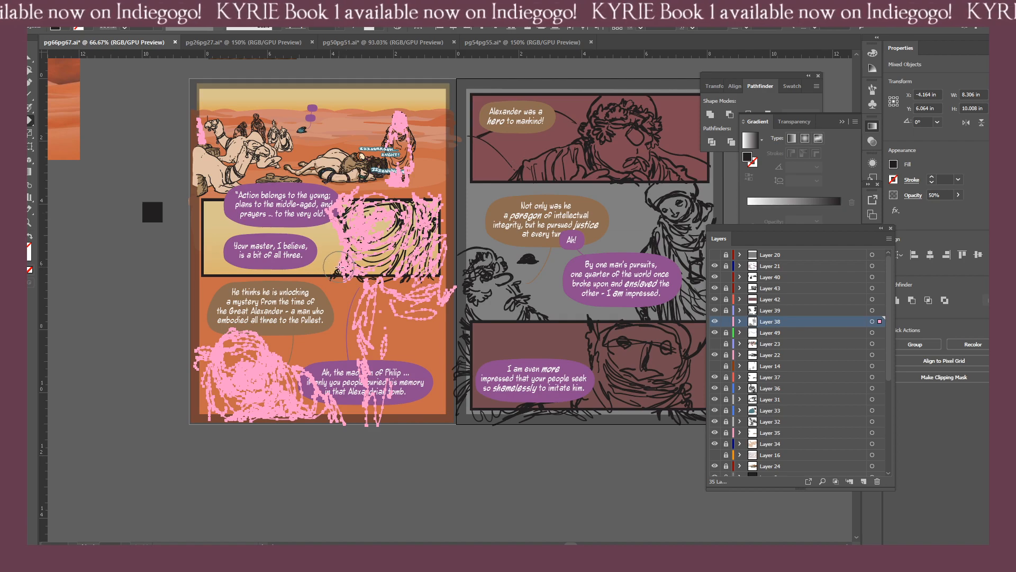
pyautogui.moveTo(331, 269)
pyautogui.mouseDown()
pyautogui.moveTo(438, 259)
pyautogui.moveTo(434, 238)
pyautogui.moveTo(323, 229)
pyautogui.moveTo(340, 215)
pyautogui.moveTo(438, 220)
pyautogui.mouseUp()
pyautogui.moveTo(349, 216)
pyautogui.mouseDown()
pyautogui.moveTo(456, 216)
pyautogui.moveTo(330, 197)
pyautogui.moveTo(433, 205)
pyautogui.moveTo(431, 218)
pyautogui.mouseUp()
pyautogui.moveTo(410, 207)
pyautogui.mouseDown()
pyautogui.moveTo(436, 206)
pyautogui.moveTo(383, 211)
pyautogui.mouseUp()
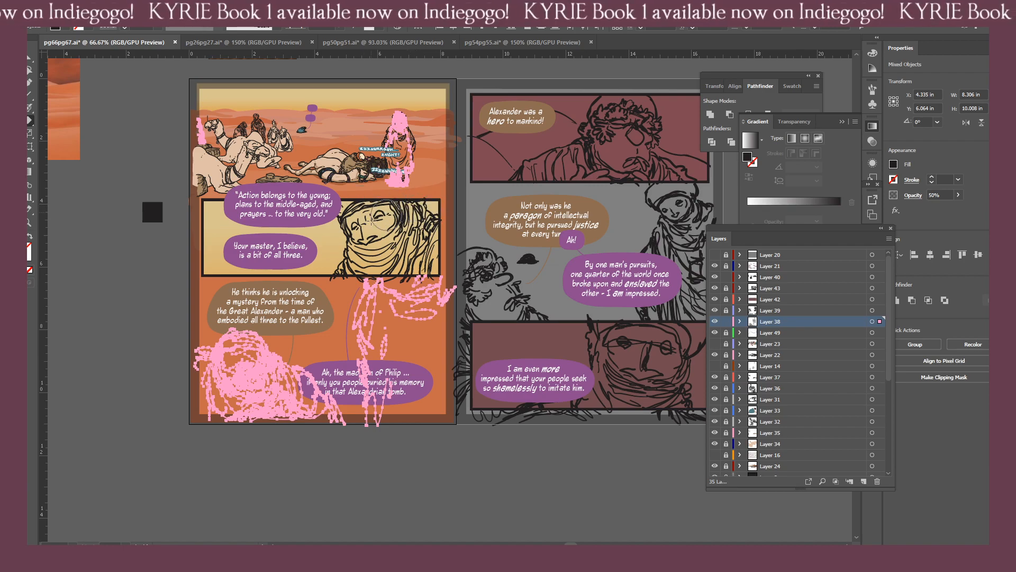
pyautogui.click(726, 322)
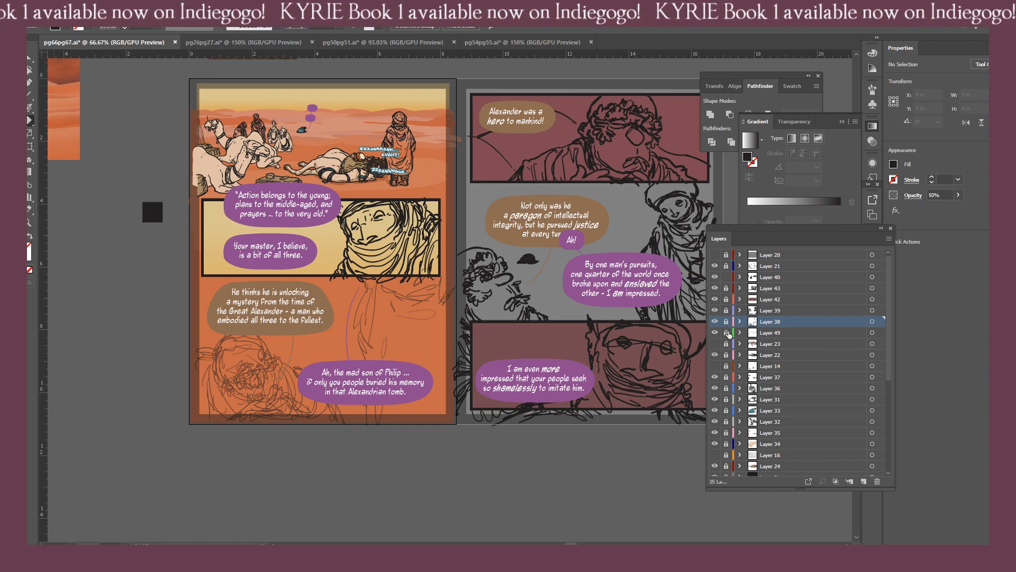
# Check what Layer 39 contains by toggling its visibility and selecting its artwork, then lock it again.
pyautogui.click(714, 310)
pyautogui.click(714, 310)
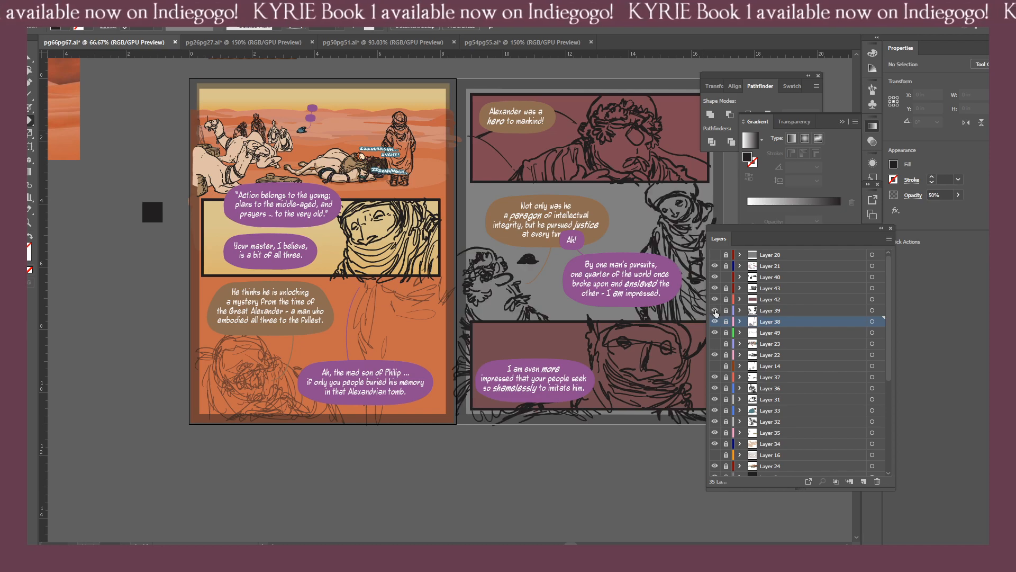
pyautogui.click(726, 310)
pyautogui.keyDown('alt'); pyautogui.click(751, 310); pyautogui.keyUp('alt')
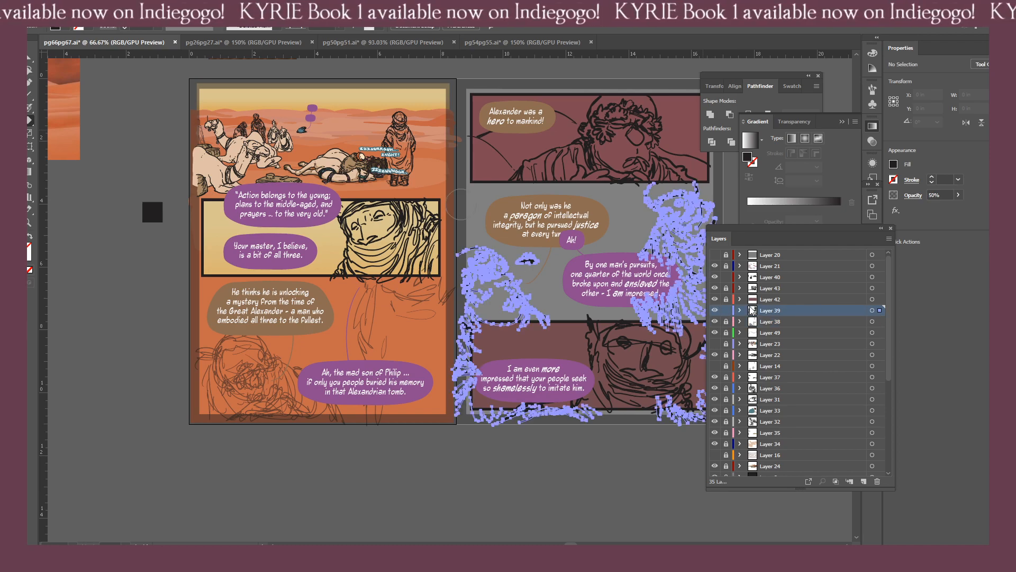
pyautogui.click(726, 310)
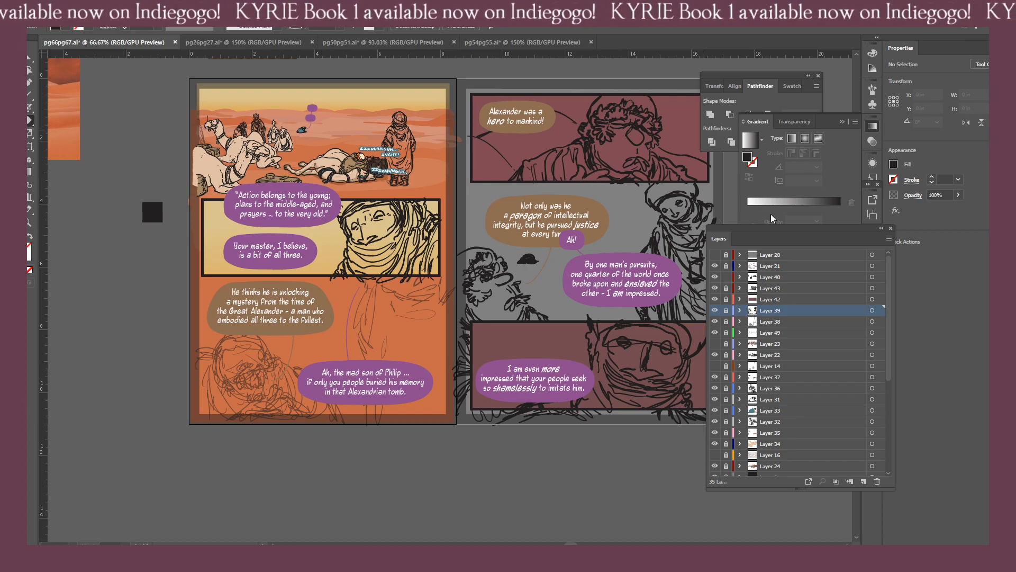
# Unlock Layers 40 and 43 and move all of Layer 40's artwork onto Layer 43.
pyautogui.click(793, 279)
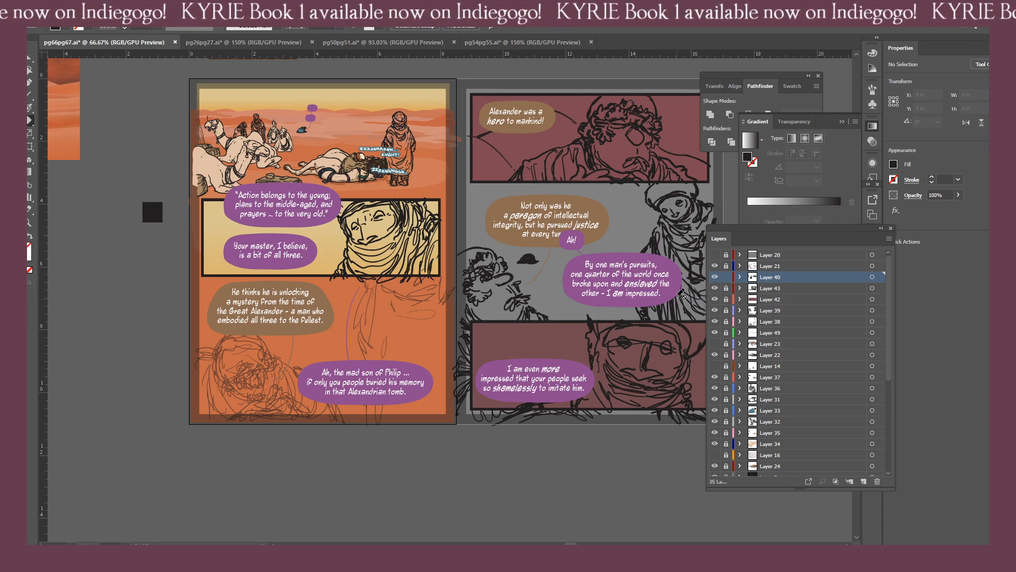
pyautogui.click(726, 288)
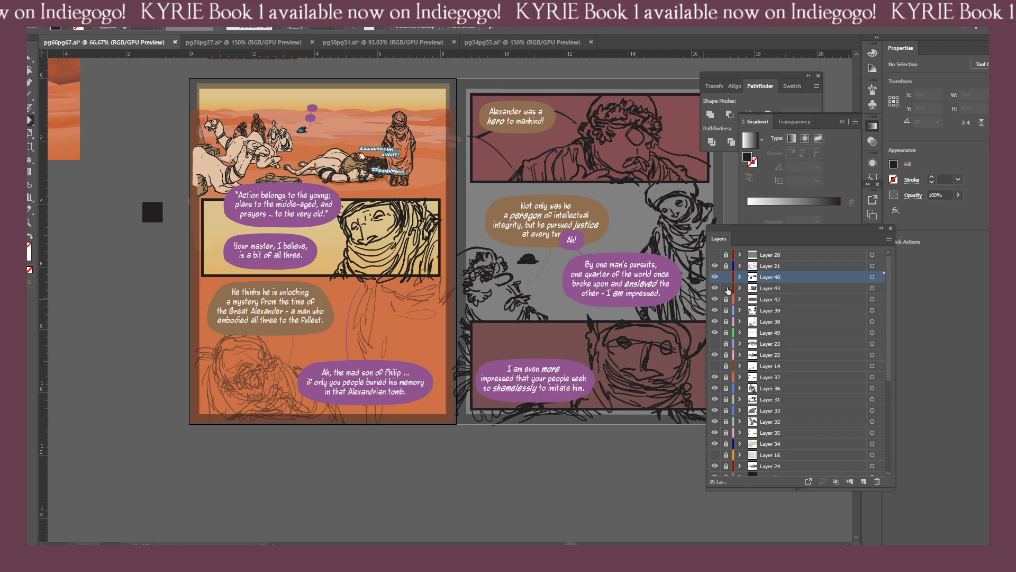
pyautogui.click(726, 277)
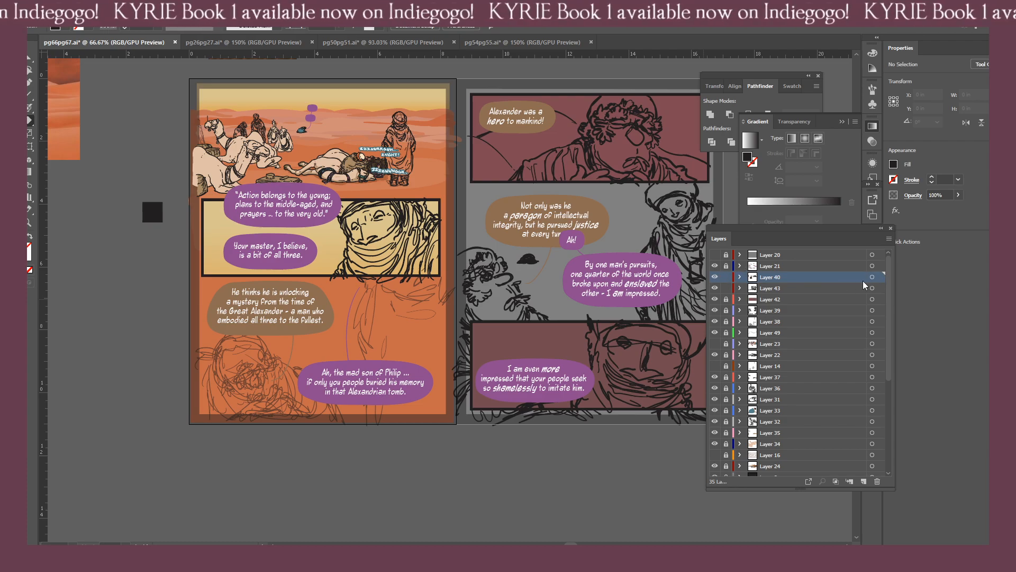
pyautogui.hotkey('ctrl', '1')
pyautogui.click(726, 288)
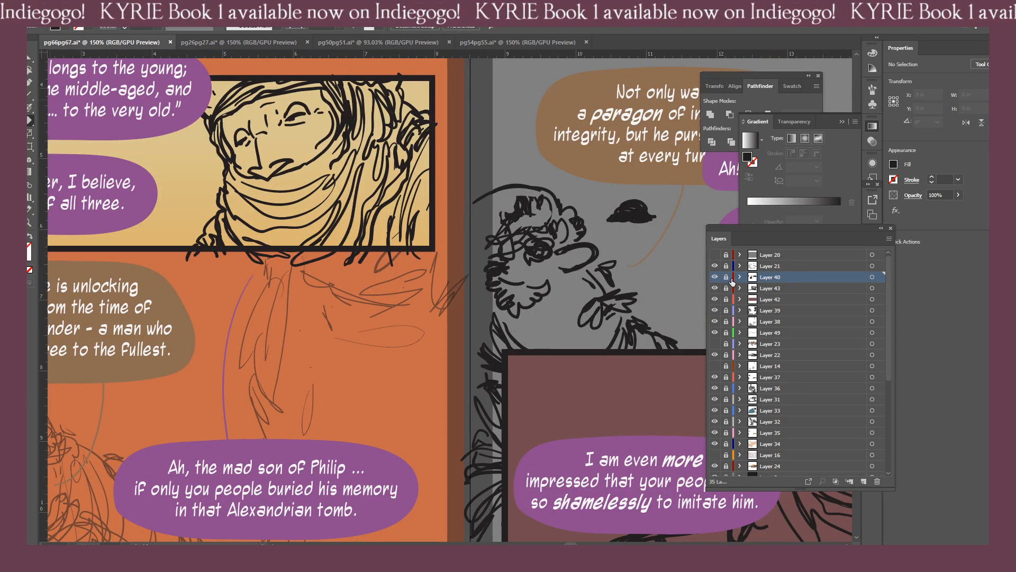
pyautogui.click(726, 278)
pyautogui.click(726, 277)
pyautogui.click(727, 288)
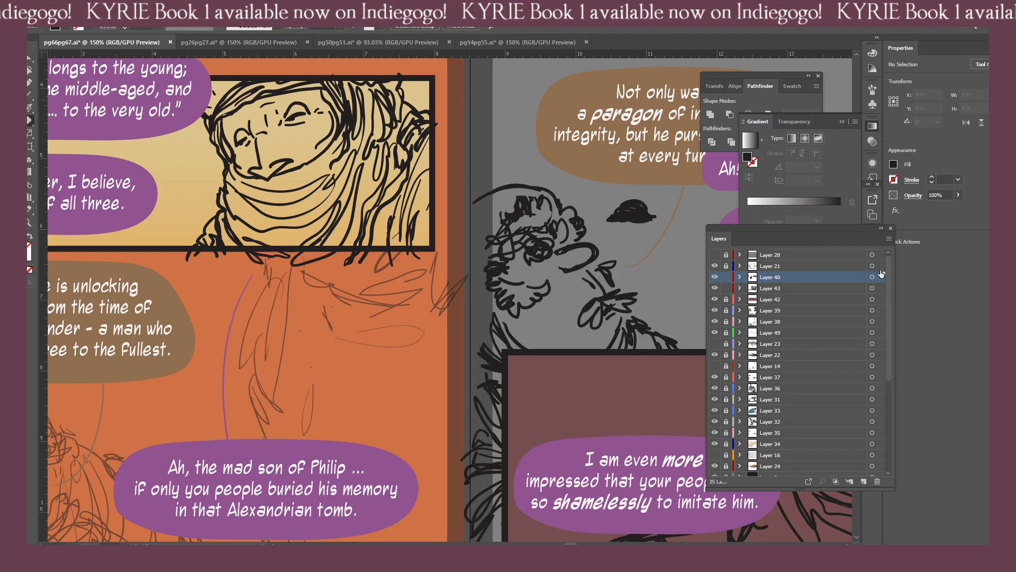
pyautogui.hotkey('ctrl', 'a')
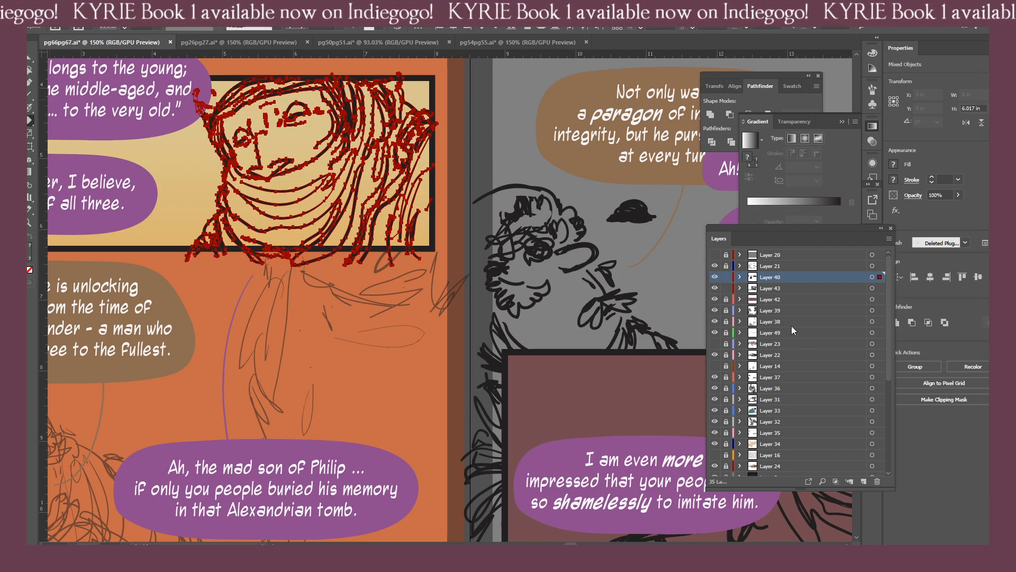
pyautogui.moveTo(880, 277); pyautogui.dragTo(882, 289)
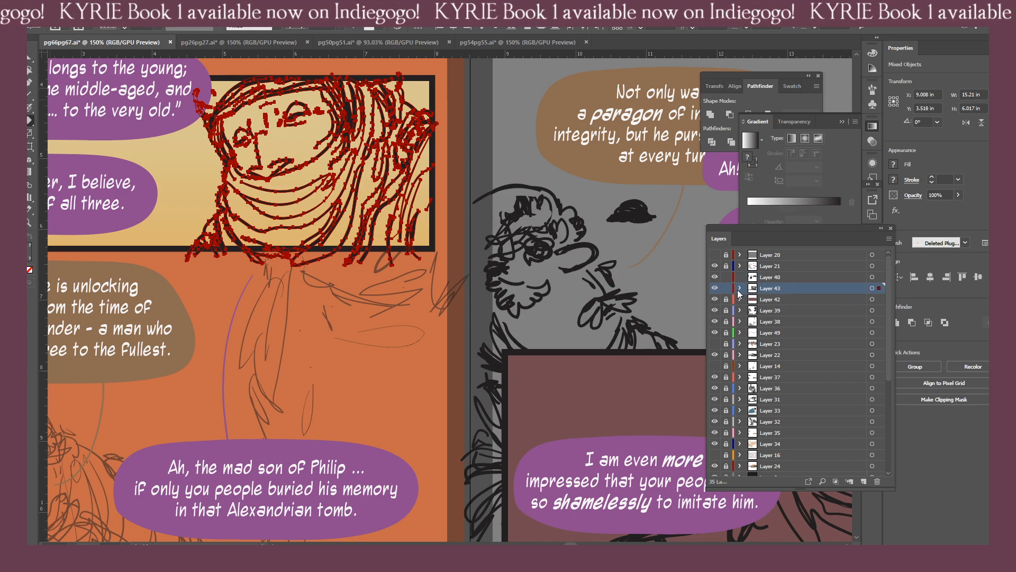
# Lock Layer 43, make the emptied Layer 40 active, and ready the brush over page 66's bottom panel.
pyautogui.click(725, 288)
pyautogui.click(781, 279)
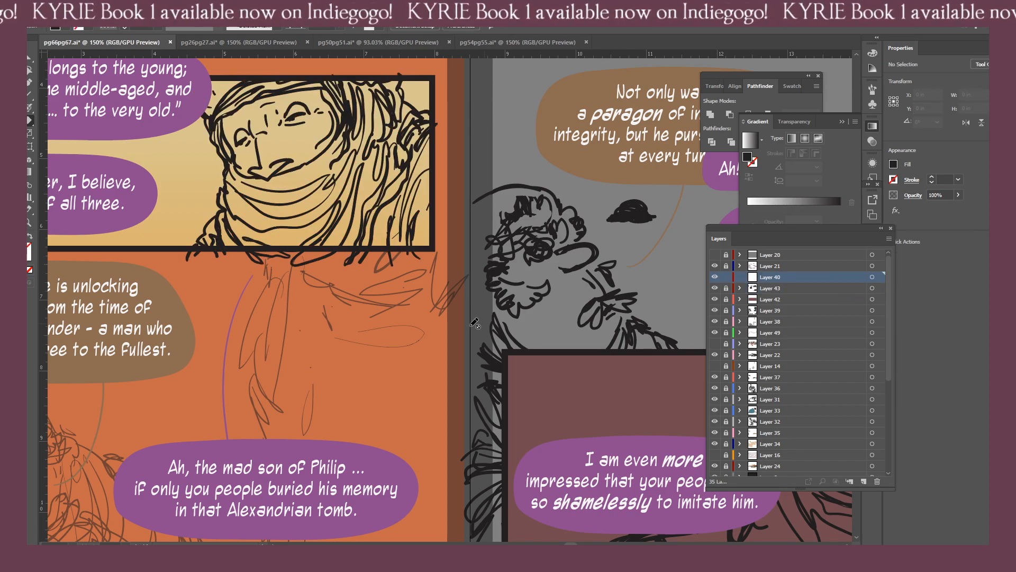
pyautogui.hotkey('ctrl', '-')
pyautogui.moveTo(372, 351); pyautogui.dragTo(430, 357)
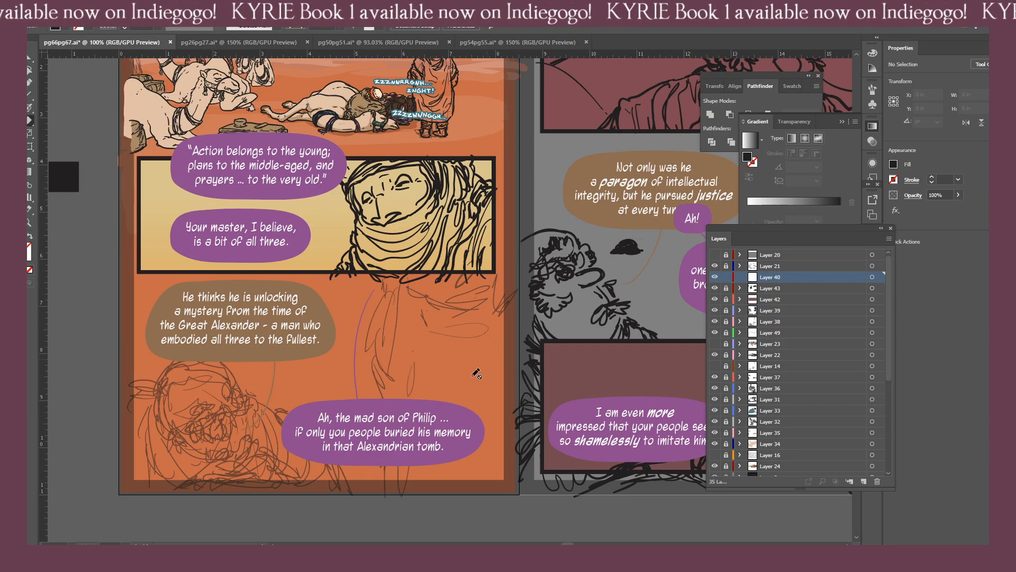
pyautogui.press('b')
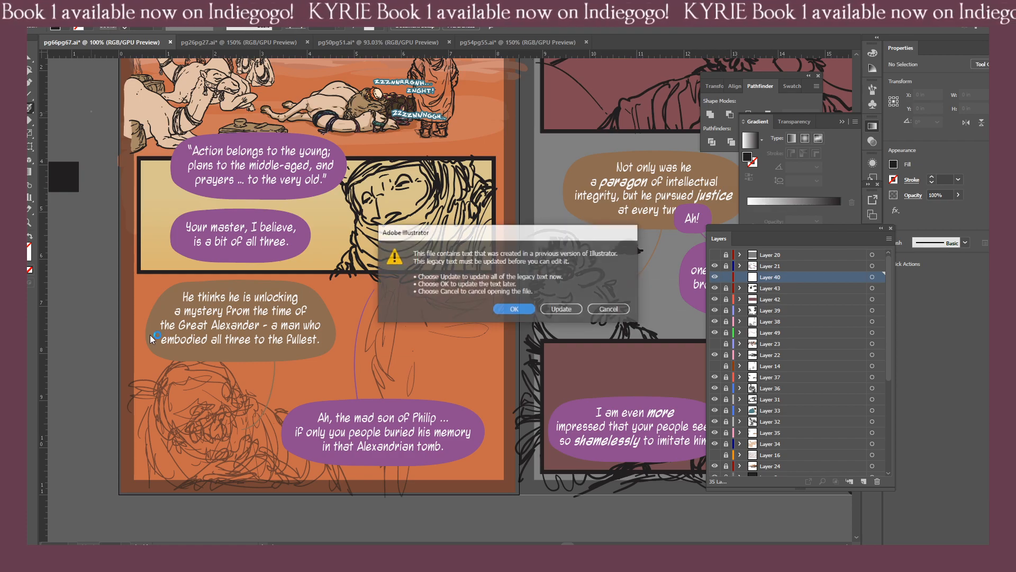
# Open the map file without updating its legacy text, add a new layer beneath Layer 1, and lock Layer 1.
pyautogui.click(510, 312)
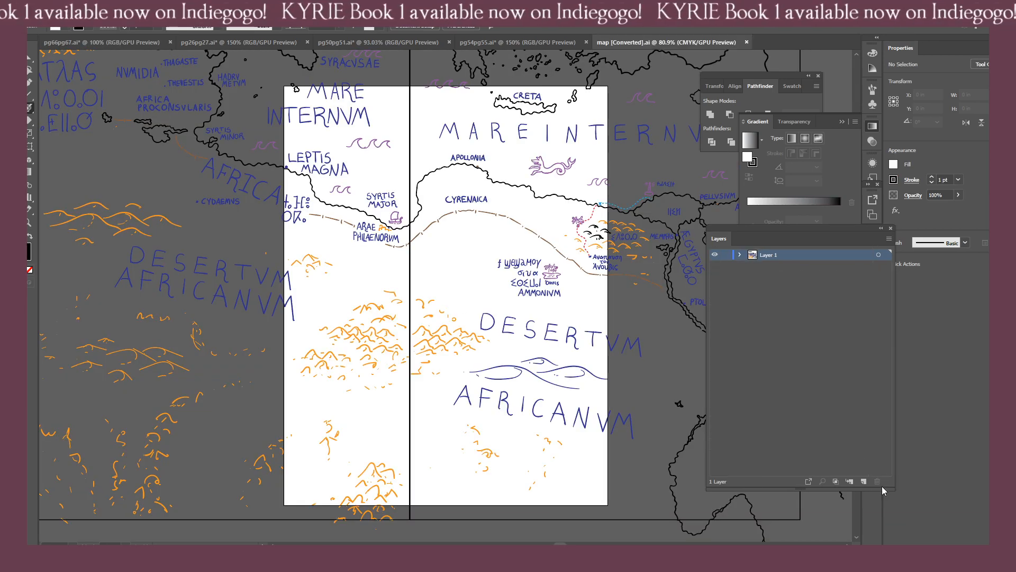
pyautogui.click(863, 481)
pyautogui.moveTo(797, 256); pyautogui.dragTo(787, 281)
pyautogui.click(726, 255)
# Draw a white rectangle about 25.6 × 16.3 in behind the whole map on Layer 2, and lock that layer.
pyautogui.hotkey('ctrl', '-')
pyautogui.hotkey('ctrl', '-')
pyautogui.hotkey('ctrl', '-')
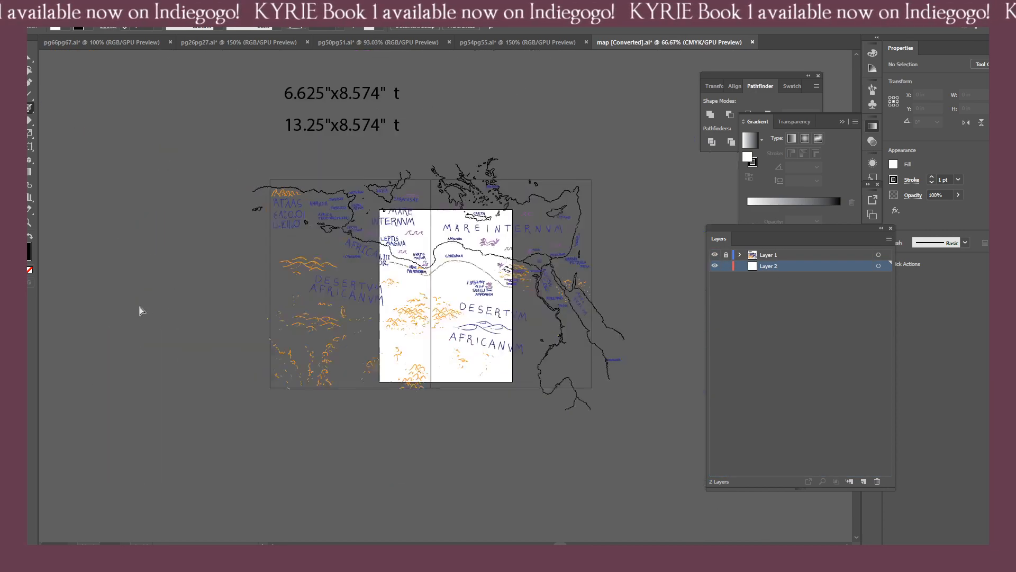
pyautogui.hotkey('ctrl', '-')
pyautogui.hotkey('ctrl', '=')
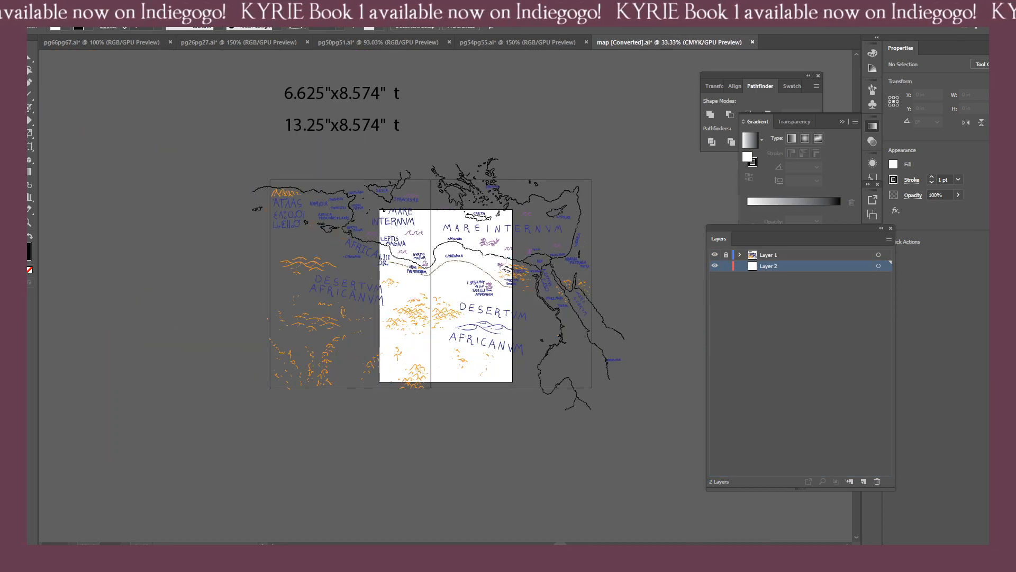
pyautogui.click(17, 108)
pyautogui.moveTo(234, 156); pyautogui.dragTo(636, 411)
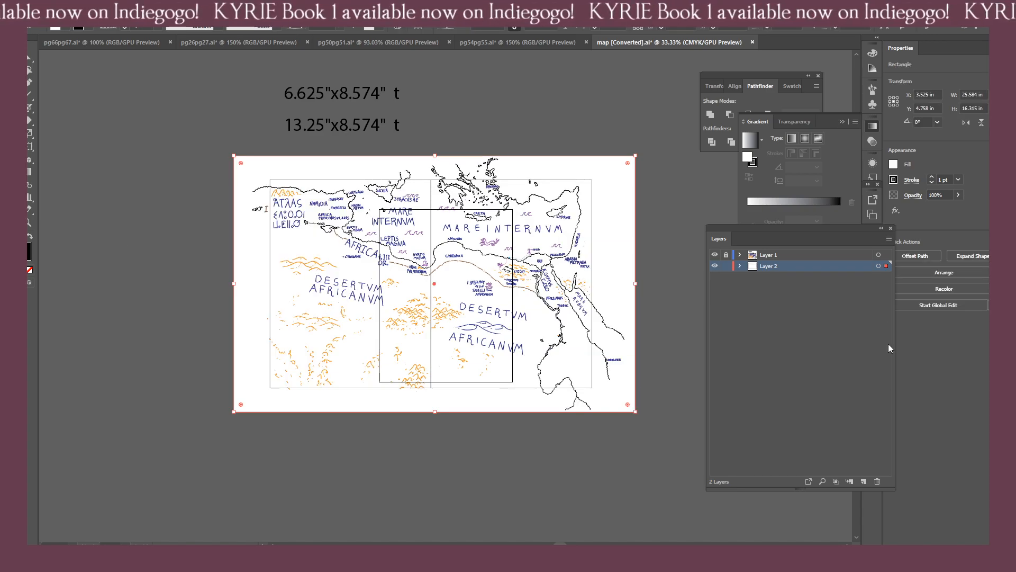
pyautogui.click(726, 266)
# Examine the map's coastline, place labels and dashed routes between Desertum Africanum, Cyrenaica and Mare Internum, with the interface hidden.
pyautogui.hotkey('ctrl', '1')
pyautogui.moveTo(450, 271); pyautogui.dragTo(176, 322)
pyautogui.moveTo(261, 333); pyautogui.dragTo(521, 262)
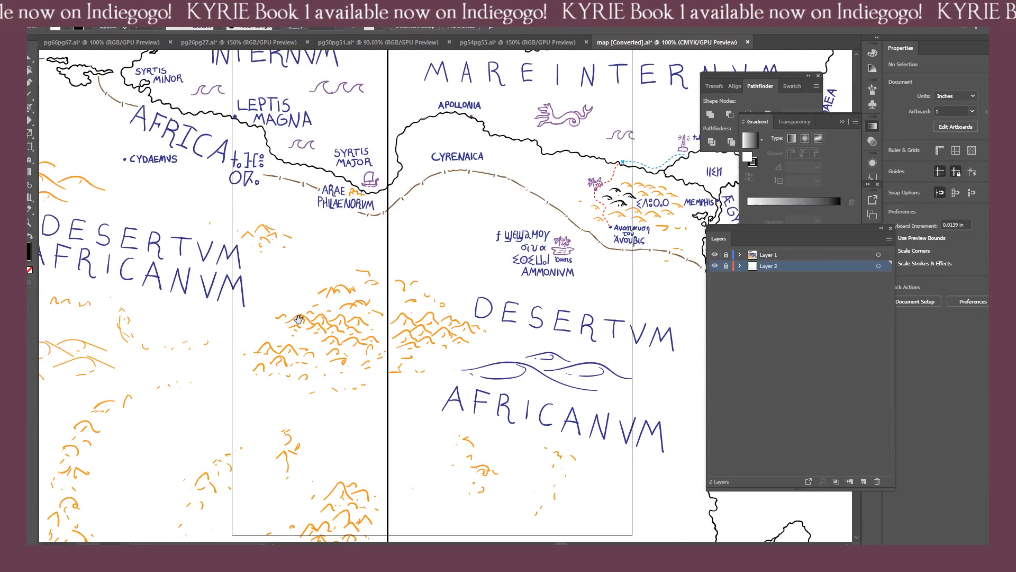
pyautogui.moveTo(409, 261); pyautogui.dragTo(554, 325)
pyautogui.moveTo(441, 229)
pyautogui.mouseDown()
pyautogui.moveTo(333, 366)
pyautogui.moveTo(307, 381)
pyautogui.mouseUp()
pyautogui.moveTo(680, 372)
pyautogui.mouseDown()
pyautogui.moveTo(502, 326)
pyautogui.moveTo(423, 280)
pyautogui.moveTo(439, 275)
pyautogui.mouseUp()
pyautogui.moveTo(274, 243); pyautogui.dragTo(343, 257)
pyautogui.hotkey('ctrl', '=')
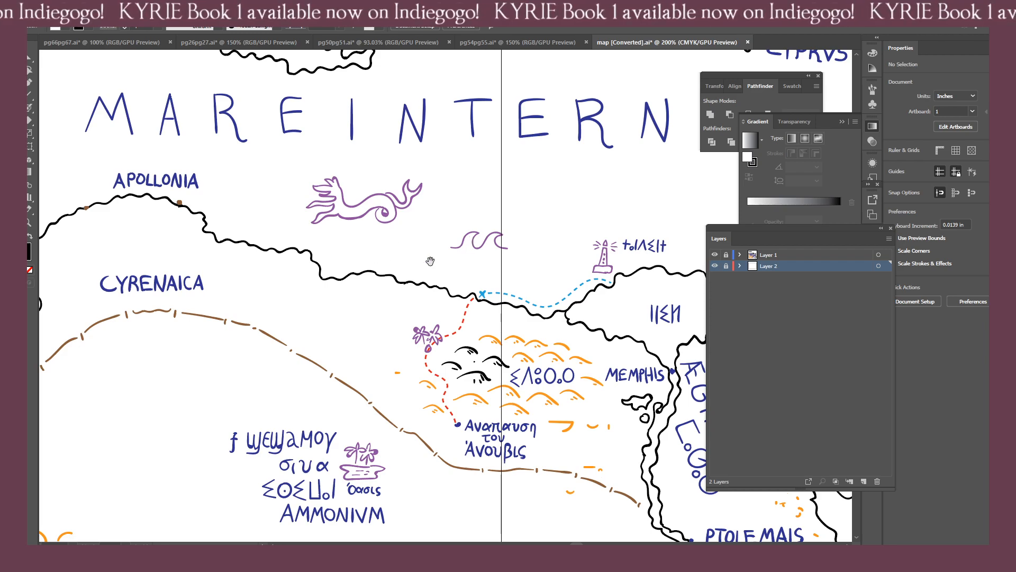
pyautogui.press('Tab')
pyautogui.moveTo(361, 190); pyautogui.dragTo(571, 313)
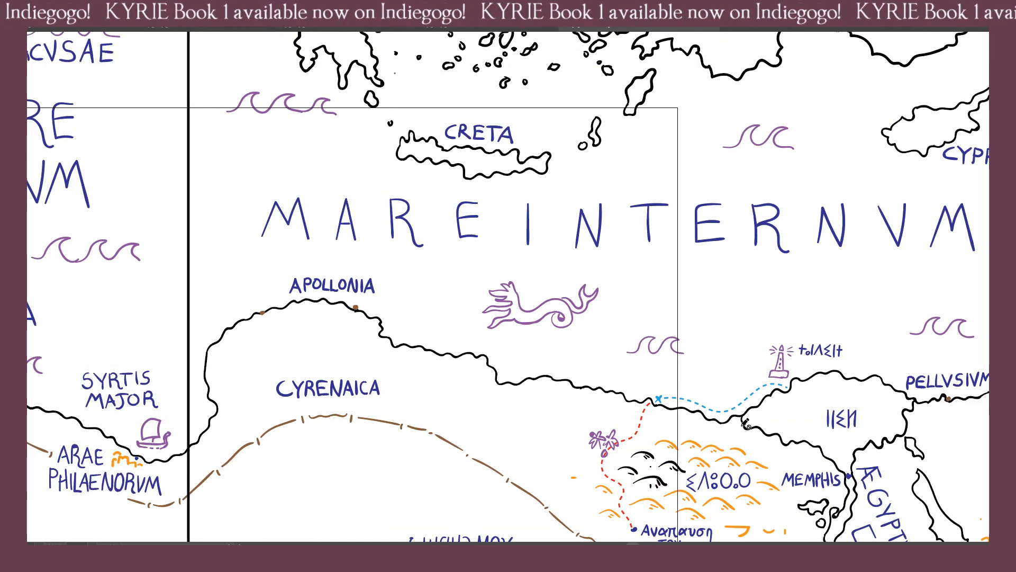
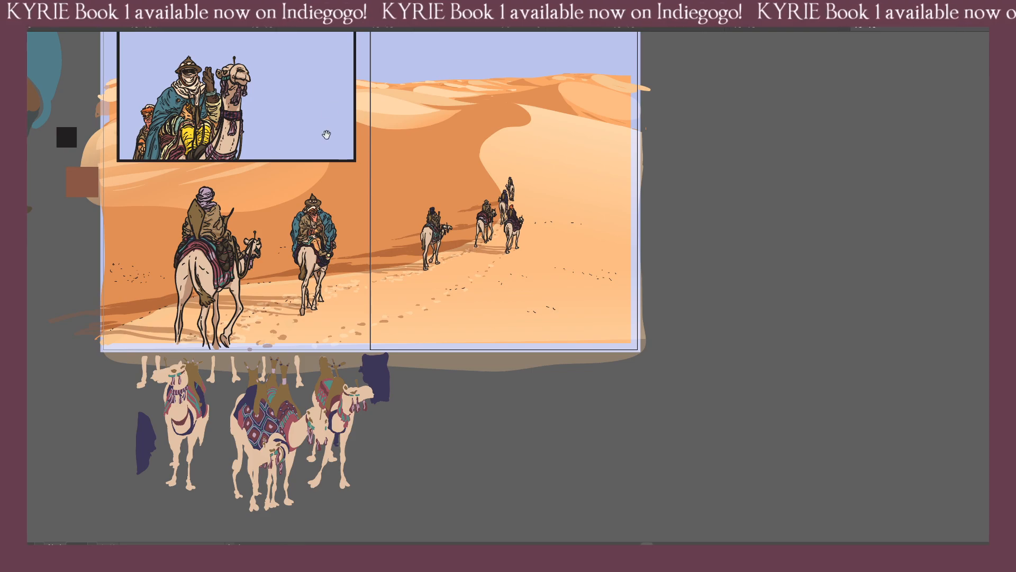
# Examine the wide desert spread with its camel riders and the inset panel of the waving rider.
pyautogui.moveTo(327, 136); pyautogui.dragTo(415, 227)
pyautogui.hotkey('ctrl', '+')
pyautogui.hotkey('ctrl', '+')
pyautogui.hotkey('ctrl', '-')
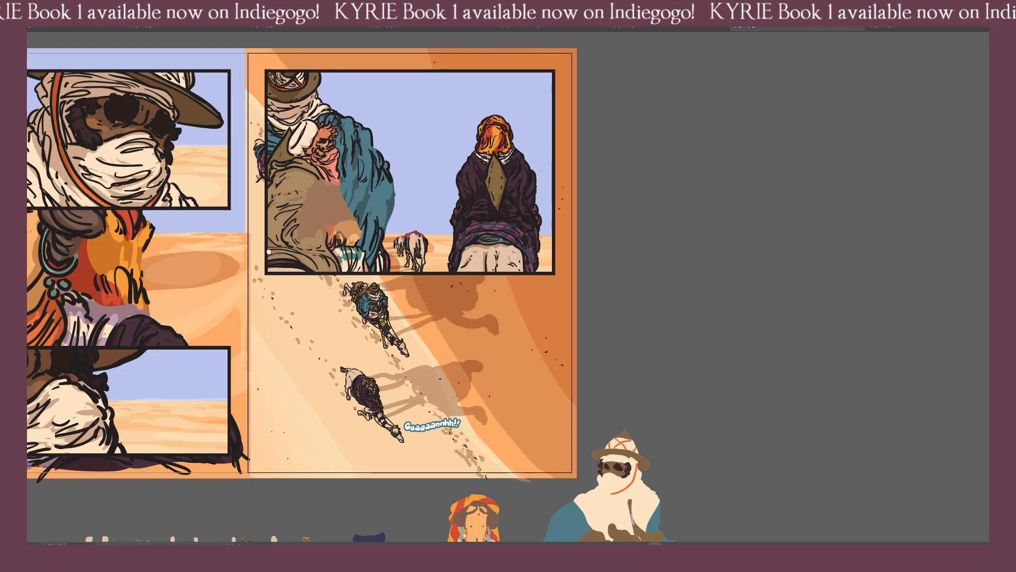
# Switch to the spread with the long camel caravan and examine its dunes, distant dark rocks and line of riders.
pyautogui.moveTo(58, 228); pyautogui.dragTo(370, 265)
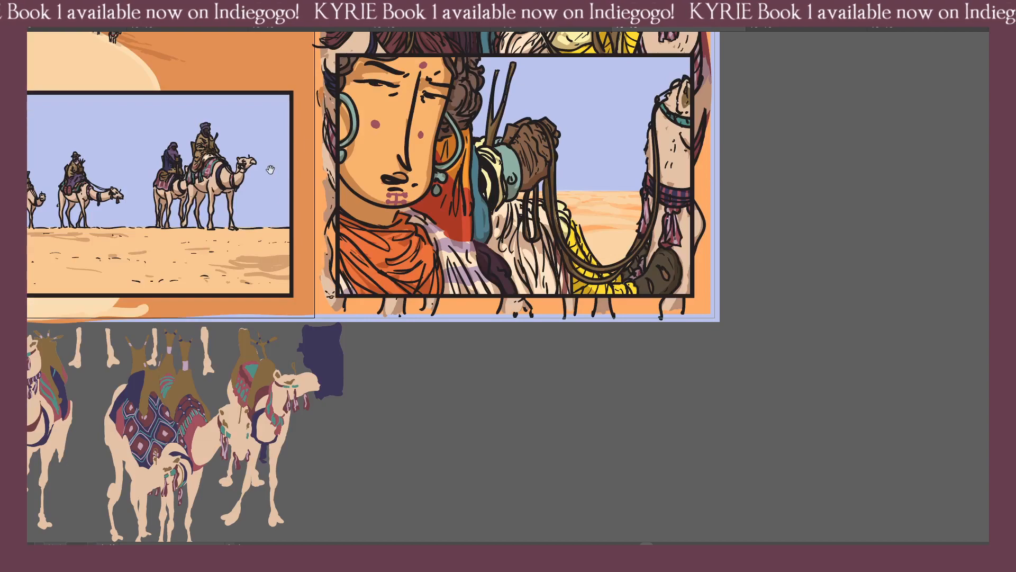
pyautogui.moveTo(270, 169); pyautogui.dragTo(420, 436)
pyautogui.moveTo(335, 340); pyautogui.dragTo(494, 379)
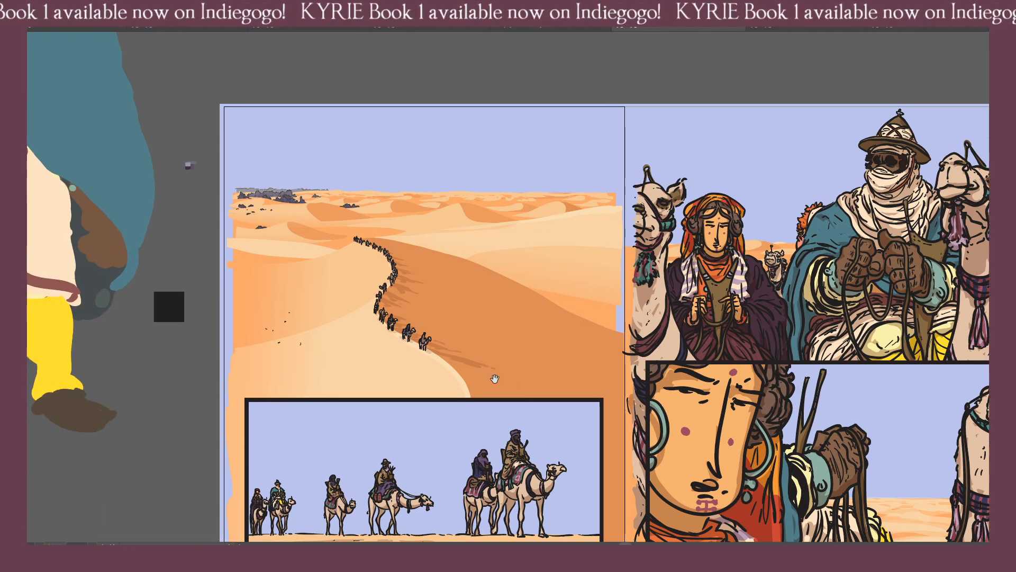
pyautogui.hotkey('ctrl', '+')
pyautogui.hotkey('ctrl', '+')
pyautogui.moveTo(333, 292); pyautogui.dragTo(519, 332)
pyautogui.hotkey('ctrl', '-')
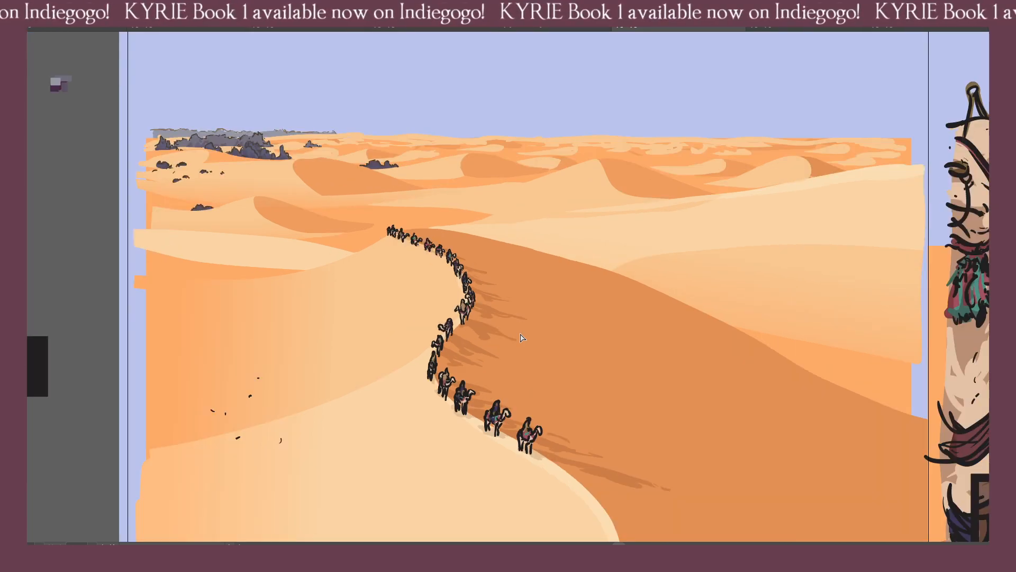
pyautogui.hotkey('ctrl', '-')
pyautogui.hotkey('ctrl', '-')
pyautogui.hotkey('ctrl', '=')
pyautogui.hotkey('ctrl', '=')
pyautogui.hotkey('ctrl', '=')
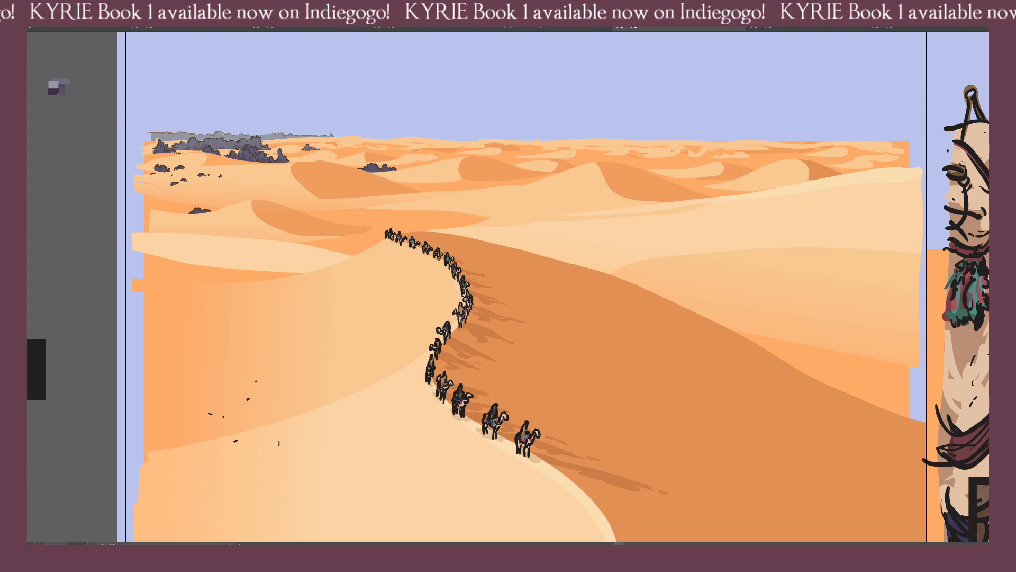
pyautogui.moveTo(525, 201); pyautogui.dragTo(565, 216)
pyautogui.moveTo(373, 180); pyautogui.dragTo(501, 267)
pyautogui.hotkey('ctrl', '+')
pyautogui.hotkey('ctrl', '+')
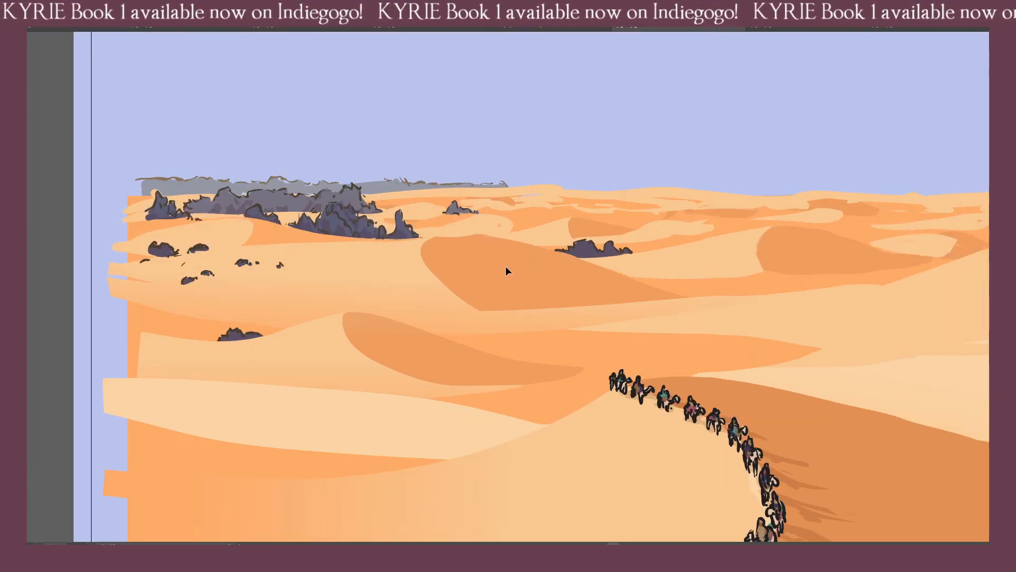
# Switch to the pages 50–51 file, bring back the interface and show the speech balloons on Layer 23.
pyautogui.click(299, 29)
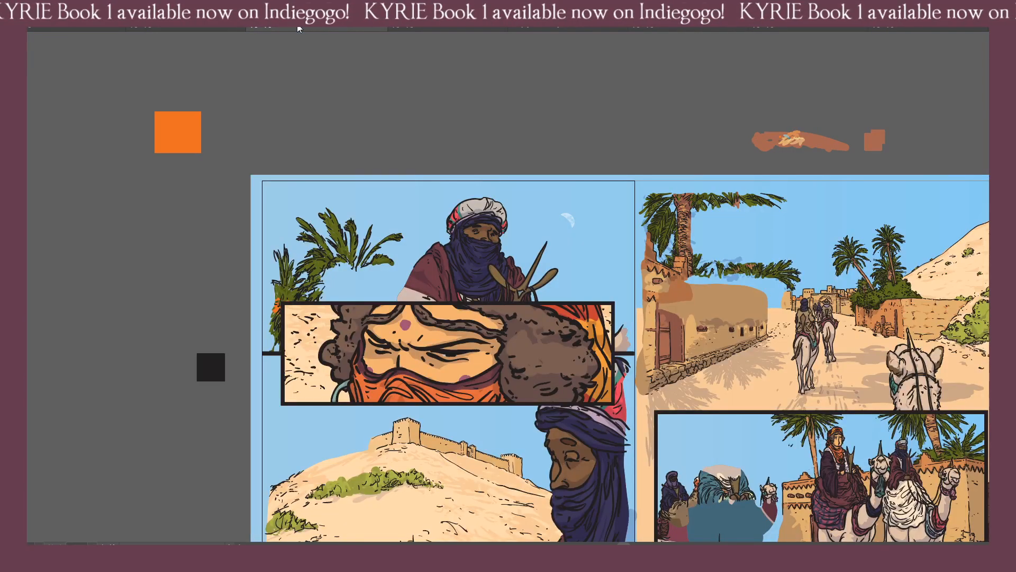
pyautogui.moveTo(638, 358); pyautogui.dragTo(461, 248)
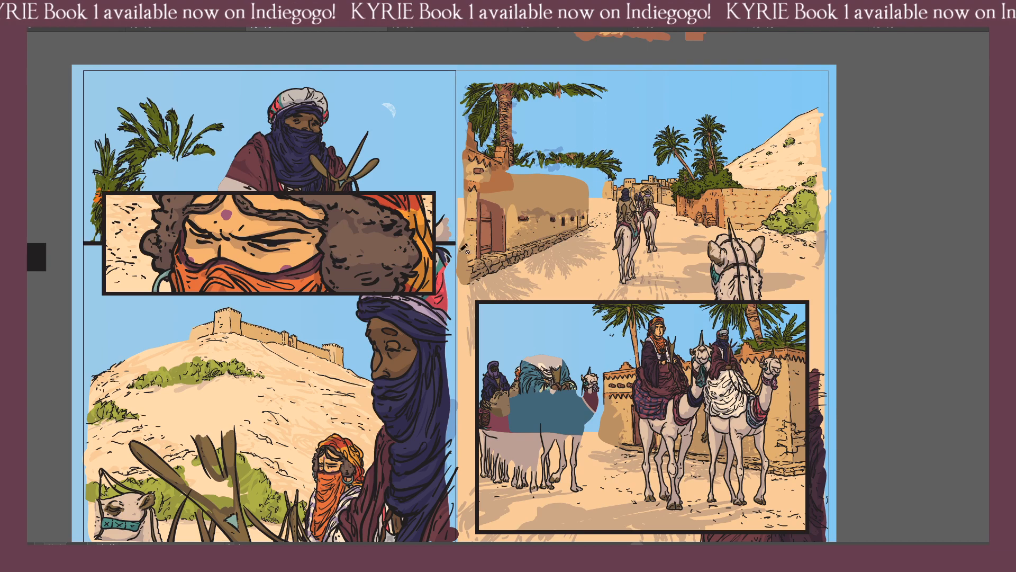
pyautogui.moveTo(712, 388); pyautogui.dragTo(467, 275)
pyautogui.hotkey('ctrl', '+')
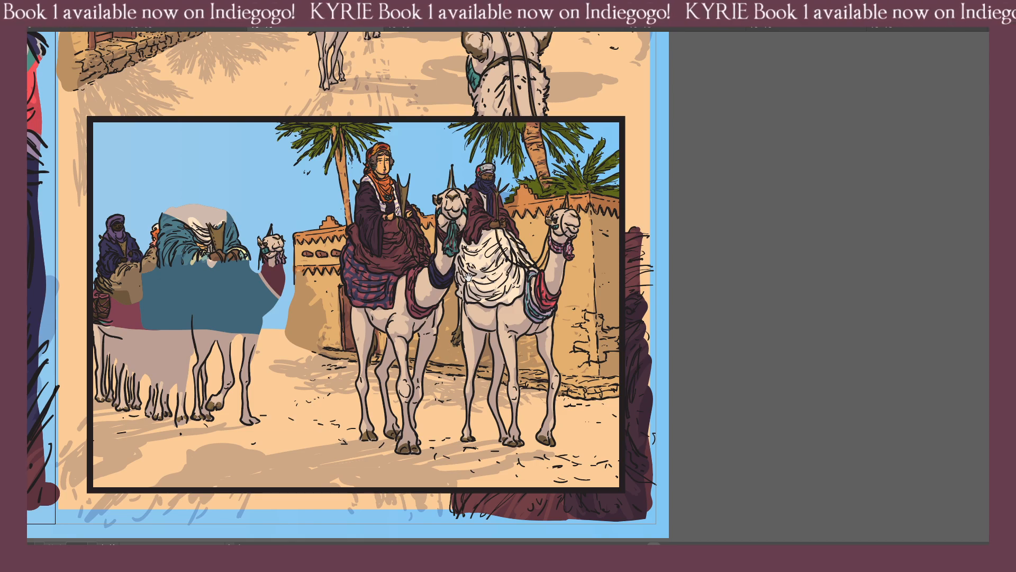
pyautogui.press('f')
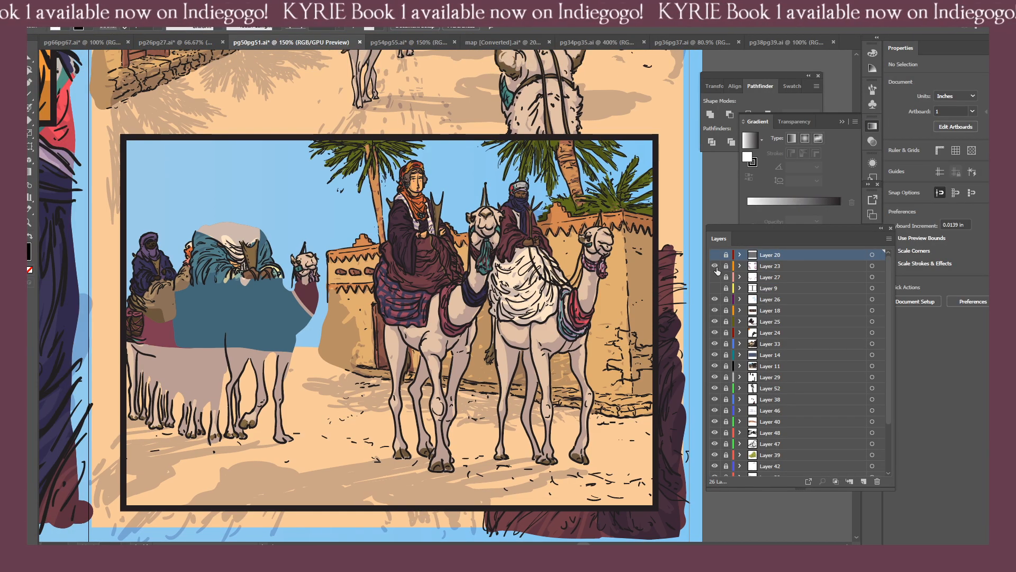
pyautogui.click(715, 266)
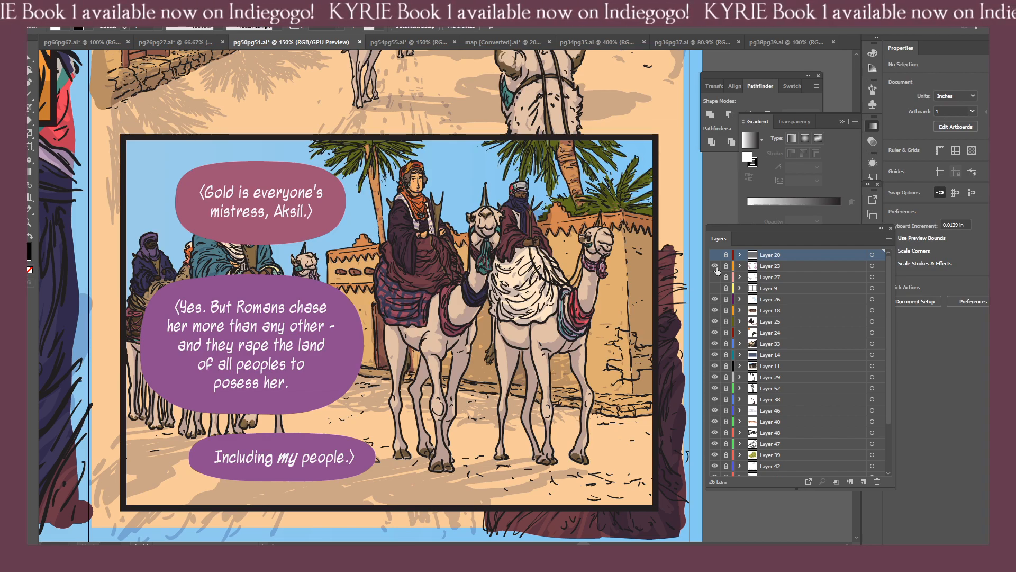
# Read the speech balloons about gold in page 51's riders panel and the street panel above it.
pyautogui.moveTo(216, 230); pyautogui.dragTo(479, 293)
pyautogui.hotkey('ctrl', '-')
pyautogui.moveTo(348, 322)
pyautogui.mouseDown()
pyautogui.moveTo(463, 339)
pyautogui.moveTo(243, 412)
pyautogui.mouseUp()
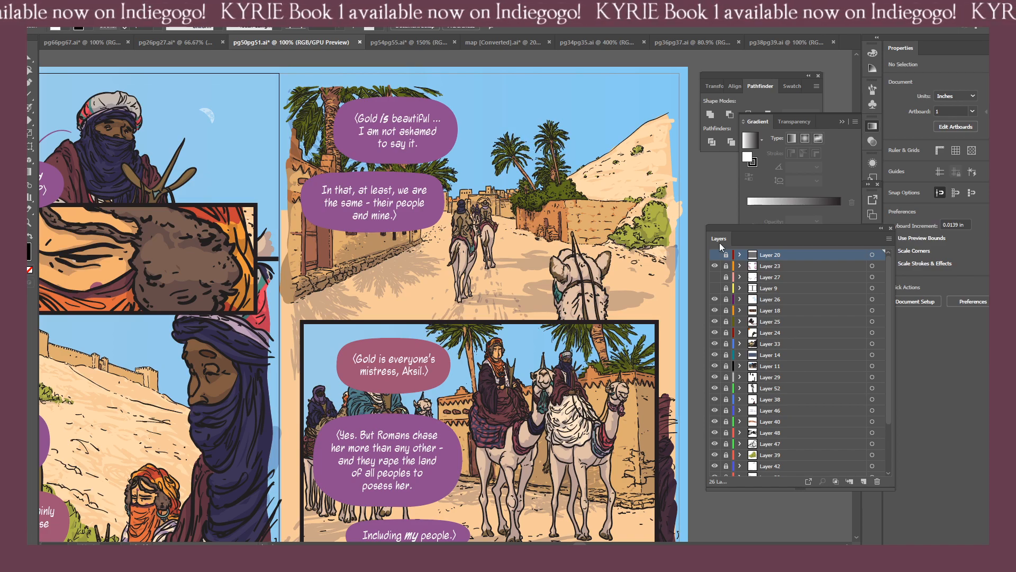
pyautogui.moveTo(451, 200); pyautogui.dragTo(548, 278)
pyautogui.hotkey('ctrl', '=')
pyautogui.hotkey('ctrl', '=')
pyautogui.hotkey('ctrl', '=')
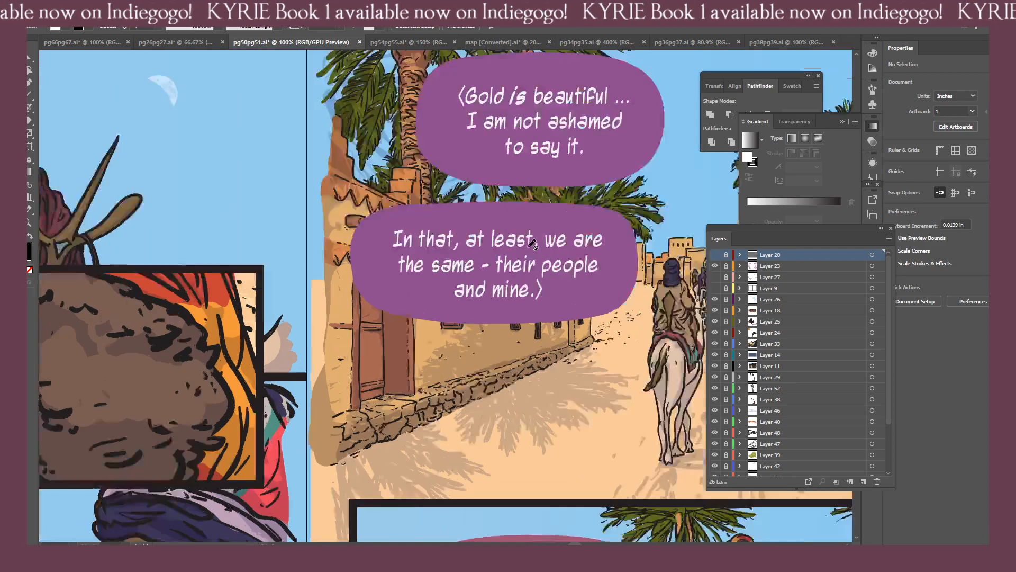
pyautogui.moveTo(572, 175); pyautogui.dragTo(466, 296)
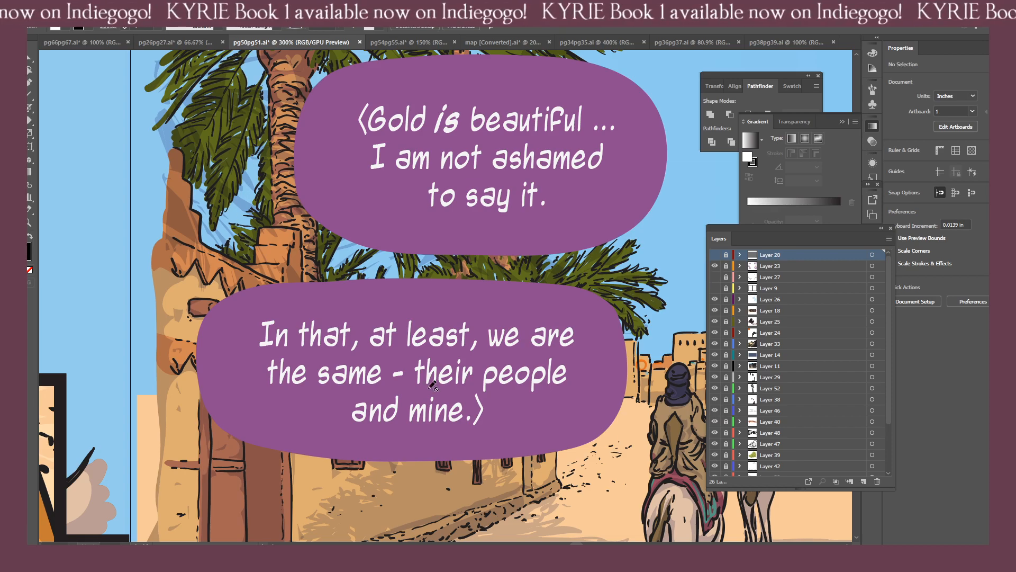
pyautogui.moveTo(501, 393); pyautogui.dragTo(268, 310)
pyautogui.hotkey('ctrl', '-')
pyautogui.hotkey('ctrl', '-')
pyautogui.hotkey('ctrl', '-')
pyautogui.moveTo(507, 378); pyautogui.dragTo(438, 370)
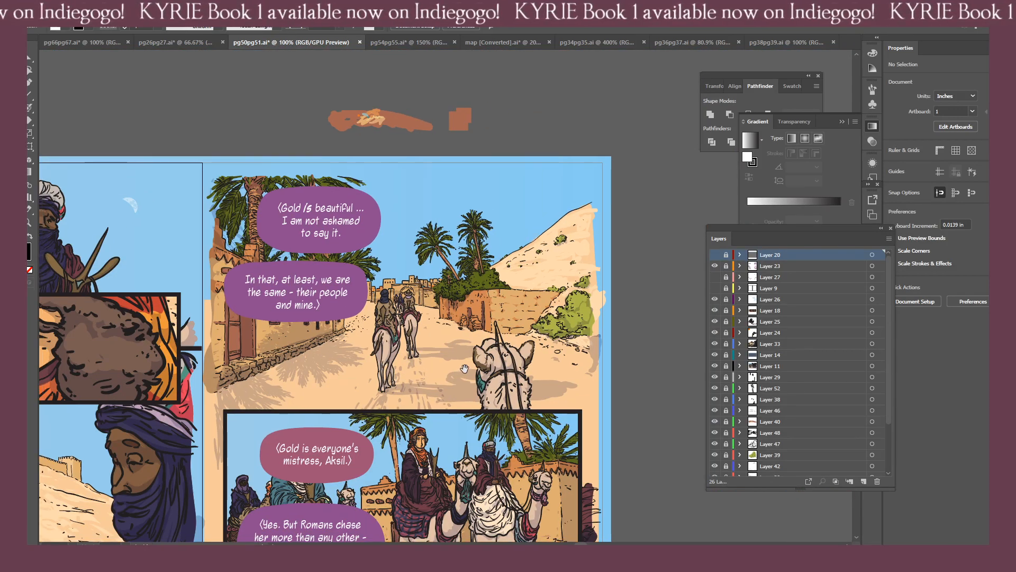
# Examine page 51's street scene, then the dialogue in page 50's fortress panel with the veiled man.
pyautogui.hotkey('ctrl', '+')
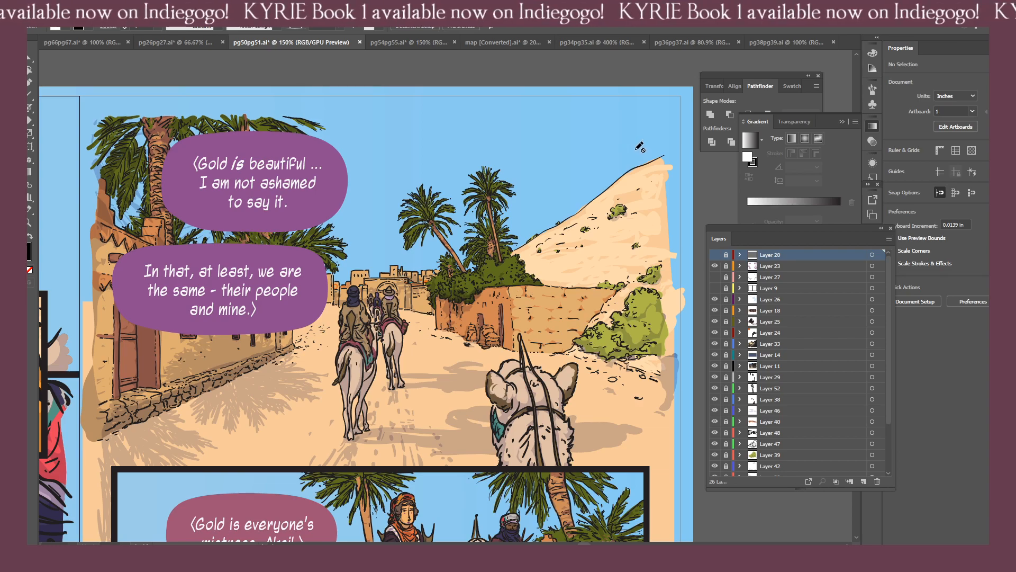
pyautogui.moveTo(519, 277); pyautogui.dragTo(619, 261)
pyautogui.moveTo(307, 225); pyautogui.dragTo(549, 221)
pyautogui.moveTo(347, 245); pyautogui.dragTo(414, 214)
pyautogui.hotkey('ctrl', '-')
pyautogui.hotkey('ctrl', '-')
pyautogui.hotkey('ctrl', '+')
pyautogui.hotkey('ctrl', '+')
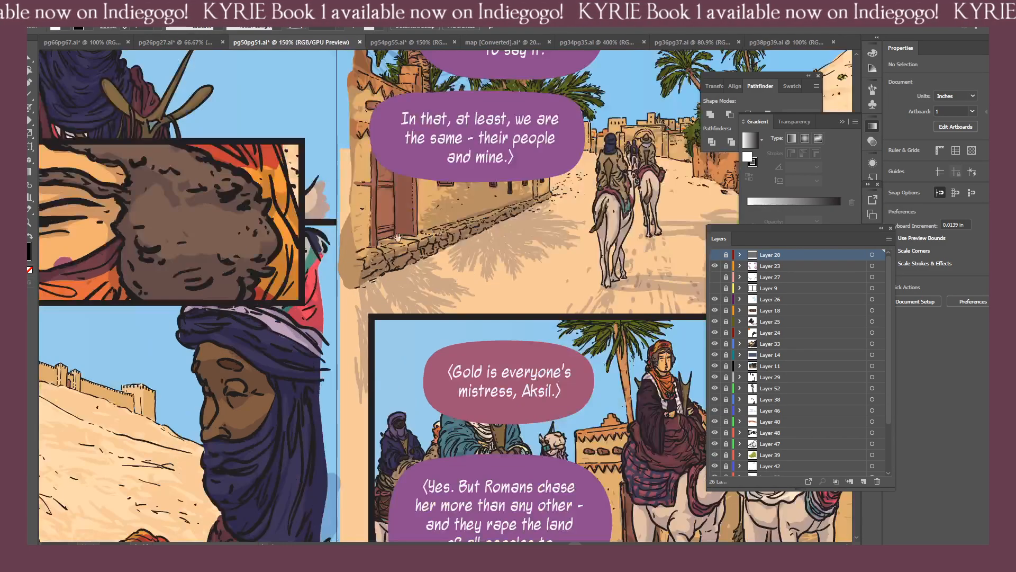
pyautogui.moveTo(244, 263); pyautogui.dragTo(493, 211)
pyautogui.moveTo(393, 268); pyautogui.dragTo(432, 157)
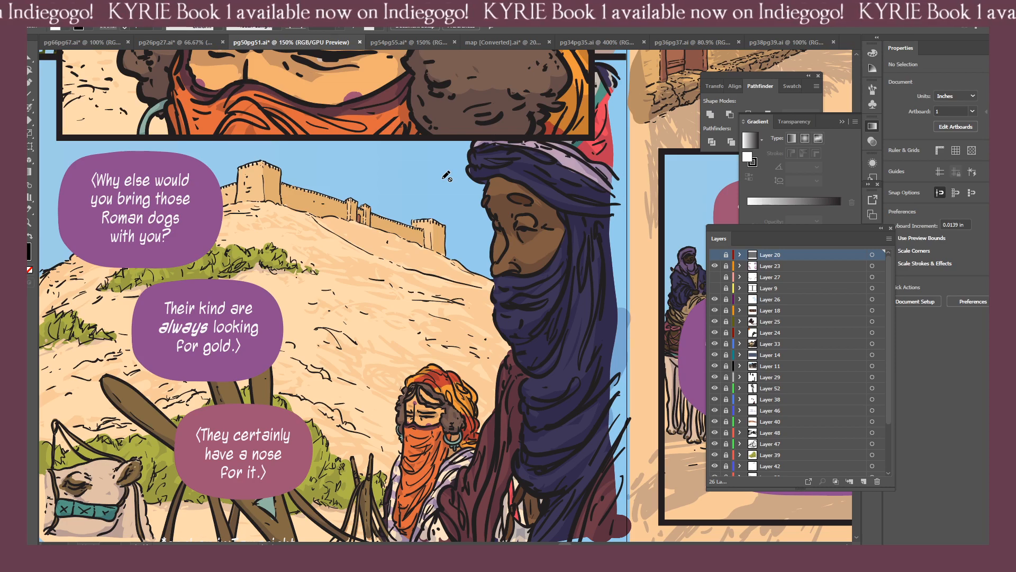
# Show Layer 9 so the black page borders frame the panels of pages 50 and 51.
pyautogui.click(718, 288)
pyautogui.scroll(-1, 503, 318)
pyautogui.scroll(1, 499, 321)
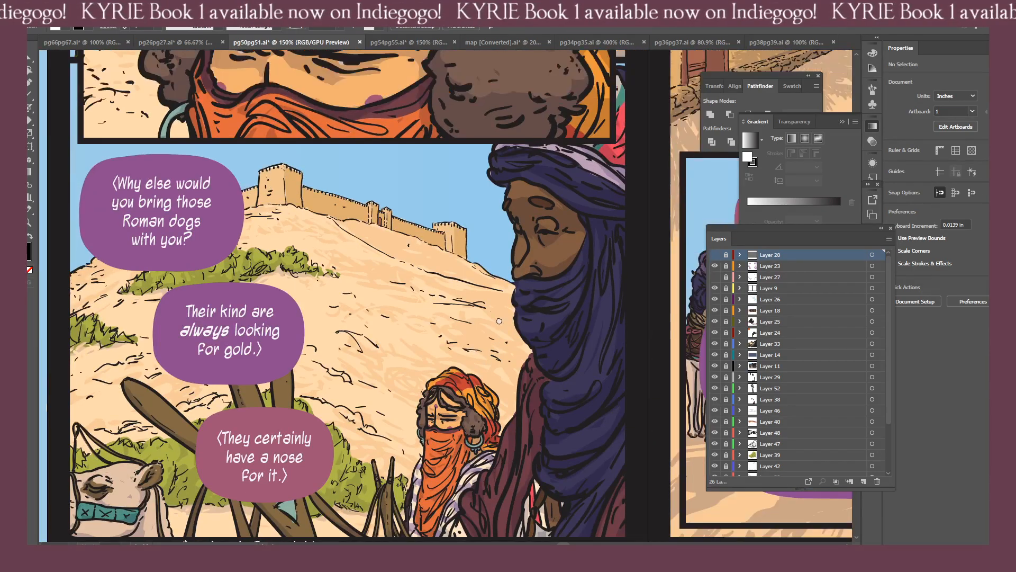
pyautogui.moveTo(499, 321); pyautogui.dragTo(452, 306)
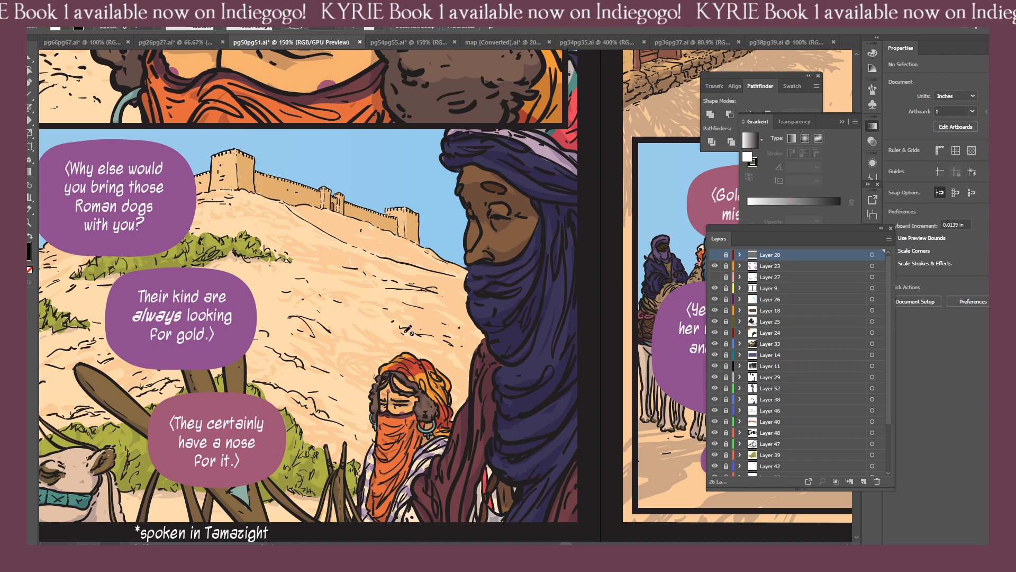
# Review the framed artwork and dialogue across pages 50 and 51, from the fortress and close-up panels to the street scene.
pyautogui.moveTo(442, 278); pyautogui.dragTo(316, 312)
pyautogui.moveTo(514, 225); pyautogui.dragTo(174, 221)
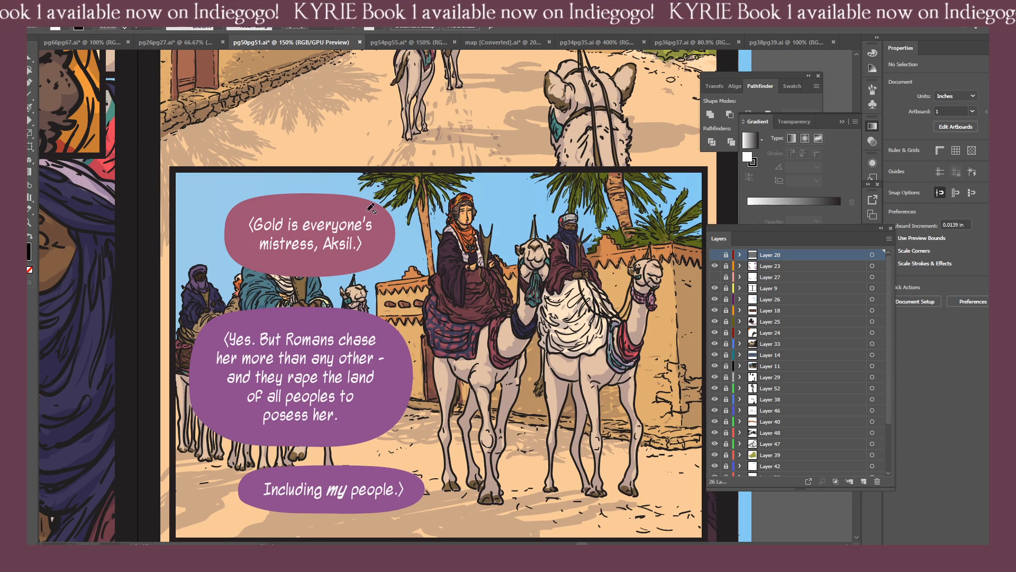
pyautogui.moveTo(191, 261); pyautogui.dragTo(96, 260)
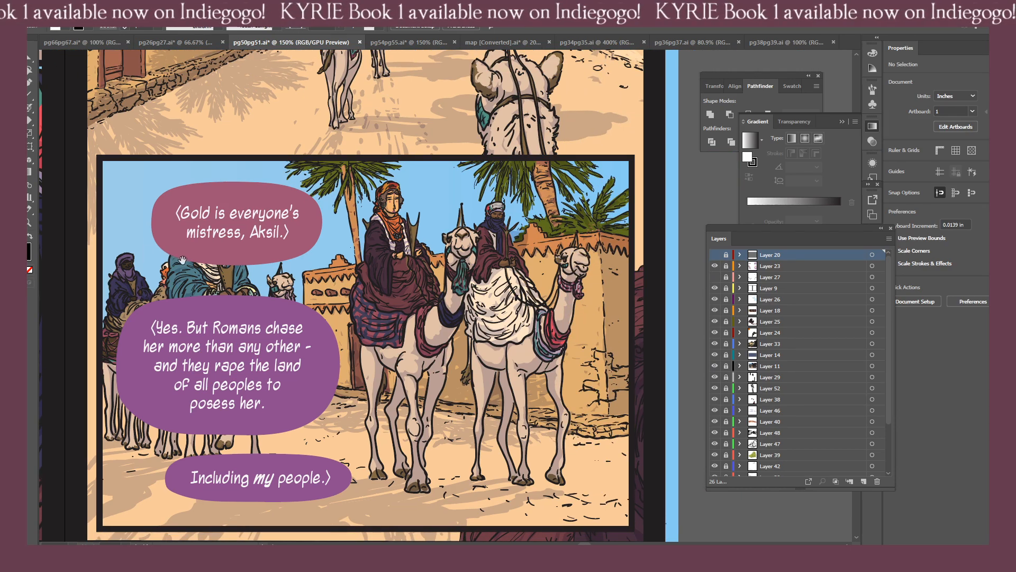
pyautogui.moveTo(235, 113); pyautogui.dragTo(343, 337)
pyautogui.moveTo(174, 232); pyautogui.dragTo(473, 228)
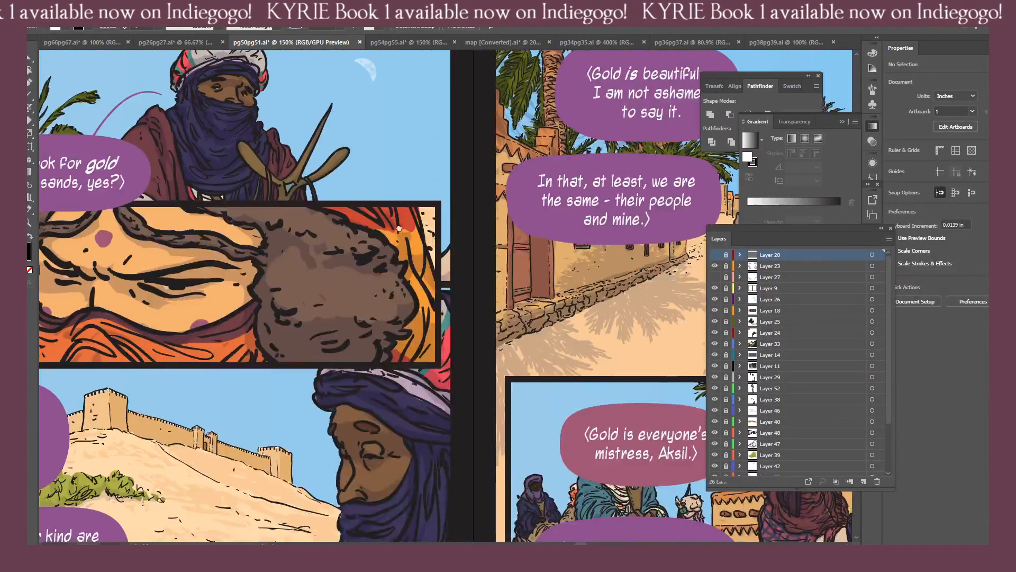
pyautogui.moveTo(375, 268); pyautogui.dragTo(558, 221)
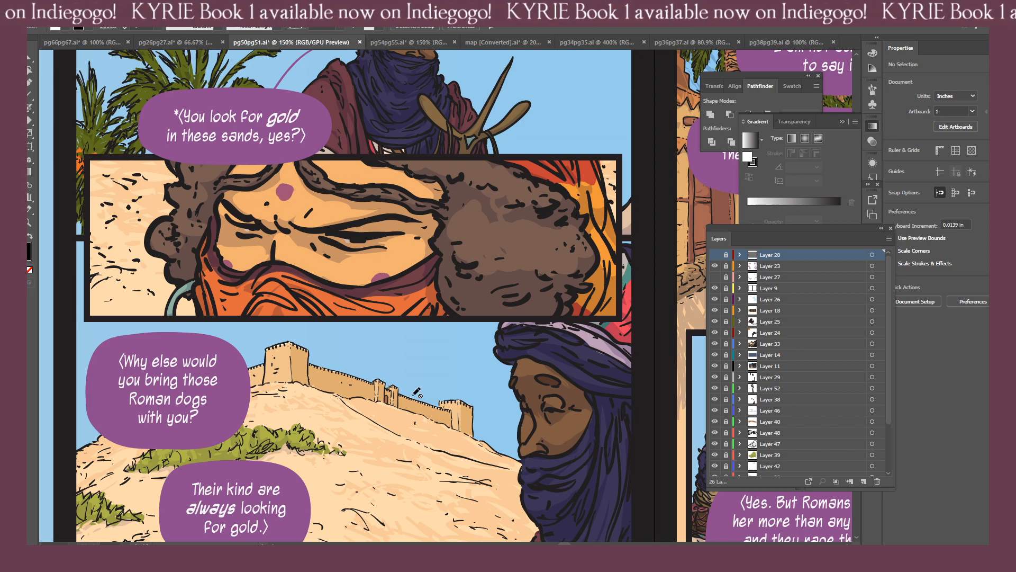
pyautogui.moveTo(596, 341); pyautogui.dragTo(466, 338)
pyautogui.moveTo(547, 123); pyautogui.dragTo(484, 354)
pyautogui.moveTo(246, 334); pyautogui.dragTo(432, 316)
pyautogui.hotkey('ctrl', '-')
pyautogui.hotkey('ctrl', '-')
pyautogui.moveTo(523, 367); pyautogui.dragTo(357, 332)
pyautogui.hotkey('ctrl', '+')
pyautogui.moveTo(452, 368); pyautogui.dragTo(382, 373)
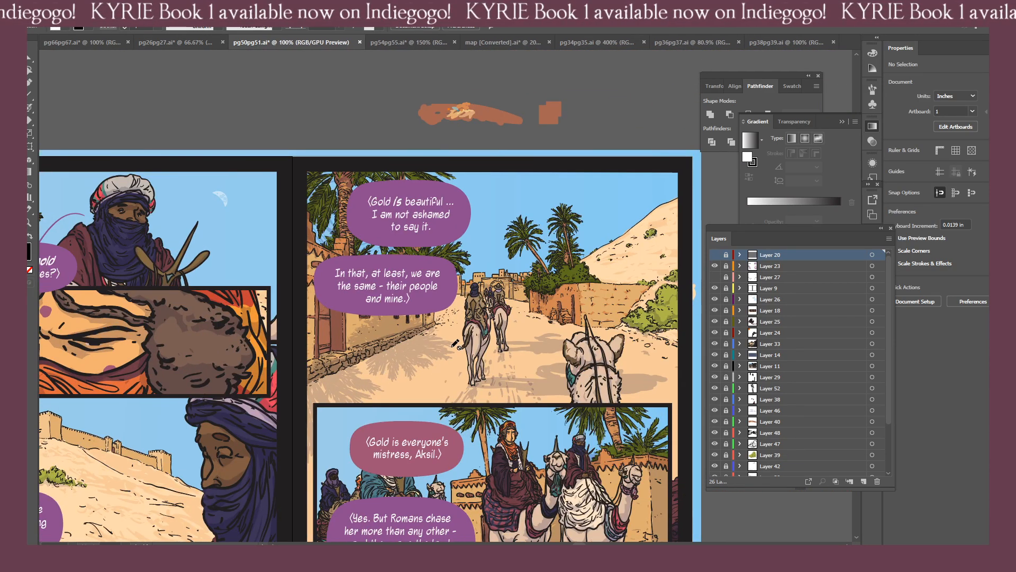